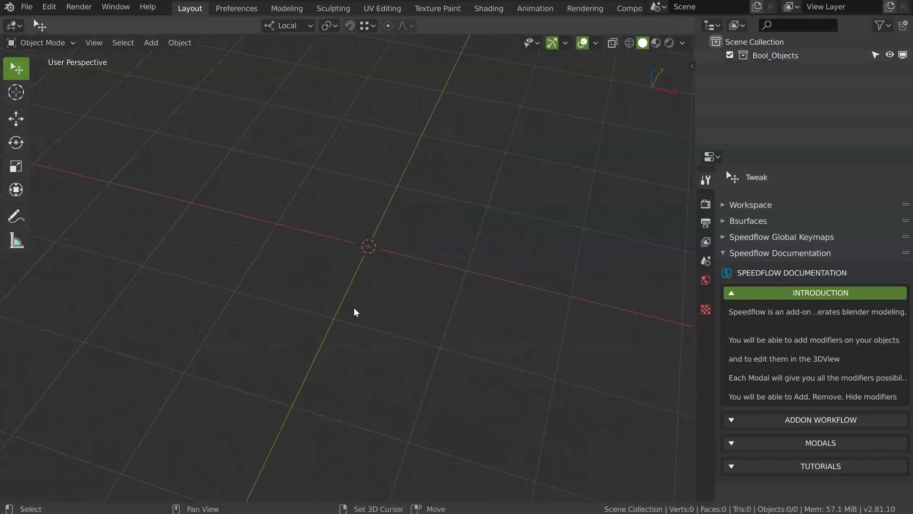
# - Add a single-vertex primitive at the origin and give it a Screw modifier
pyautogui.hotkey('shift', 'q')
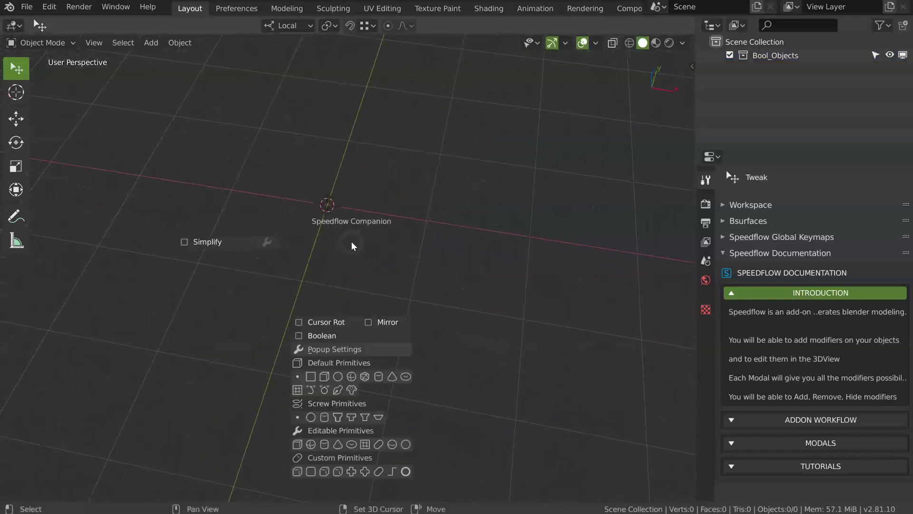
pyautogui.click(298, 376)
pyautogui.moveTo(300, 366); pyautogui.dragTo(364, 233, button='middle')
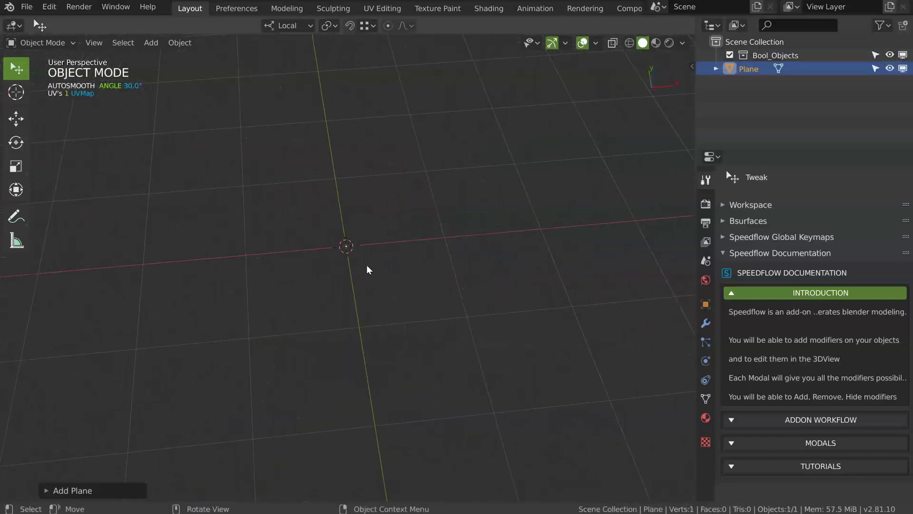
pyautogui.moveTo(367, 265); pyautogui.dragTo(357, 263, button='middle')
pyautogui.press('space')
pyautogui.click(279, 314)
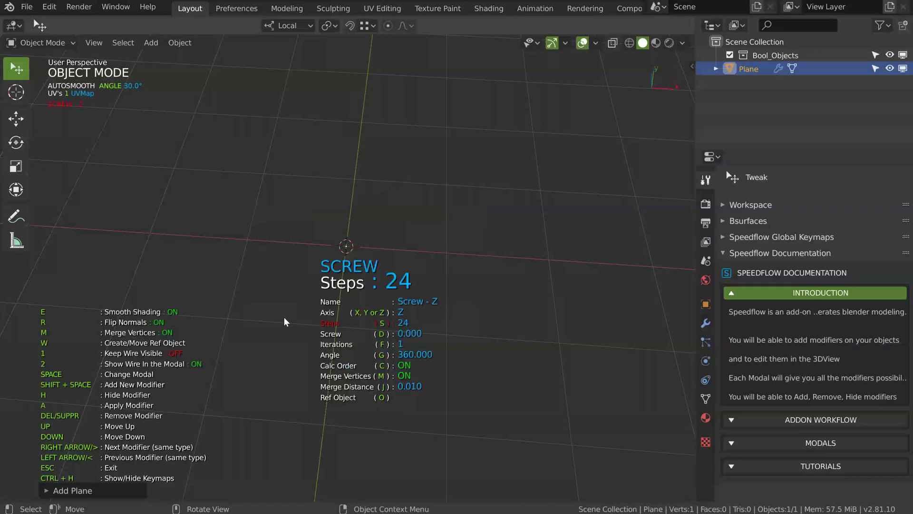
# - Set the Z Screw modifier's angle to 0 and its screw height to about 1.45
pyautogui.write('g')
pyautogui.write('0')
pyautogui.press('Return')
pyautogui.moveTo(278, 312); pyautogui.dragTo(332, 335, button='middle')
pyautogui.press('d')
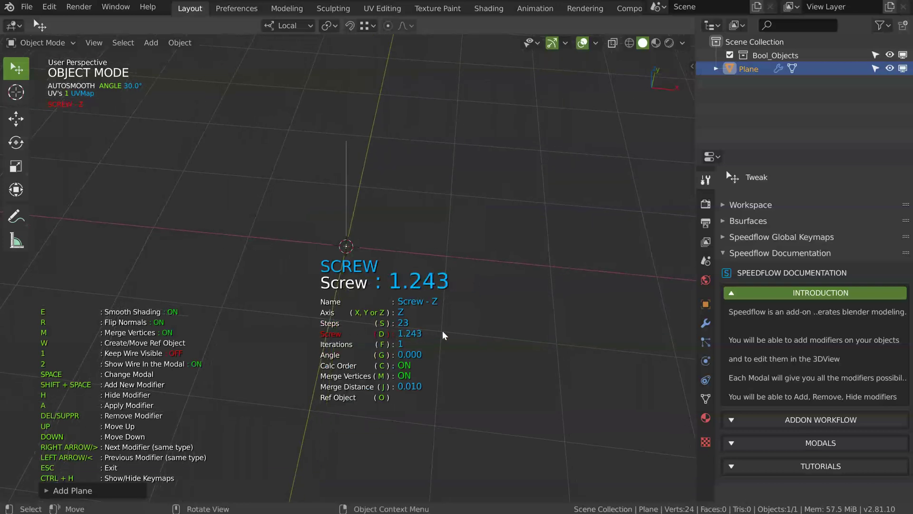
pyautogui.click(442, 330)
# - Add a second Screw modifier on the X axis with angle 0 and a screw length of about 5.76
pyautogui.moveTo(429, 310); pyautogui.dragTo(369, 107, button='middle')
pyautogui.moveTo(351, 206); pyautogui.dragTo(380, 204, button='middle')
pyautogui.hotkey('shift', 'space')
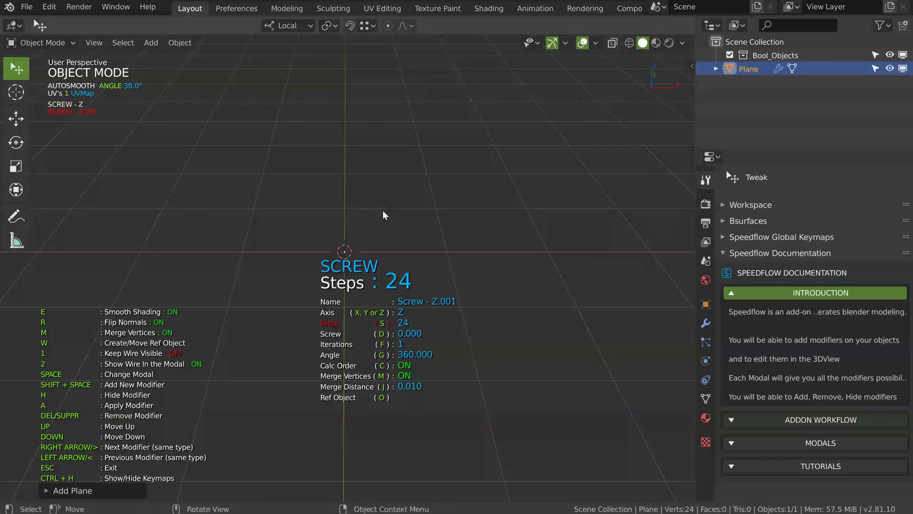
pyautogui.write('g0')
pyautogui.press('Return')
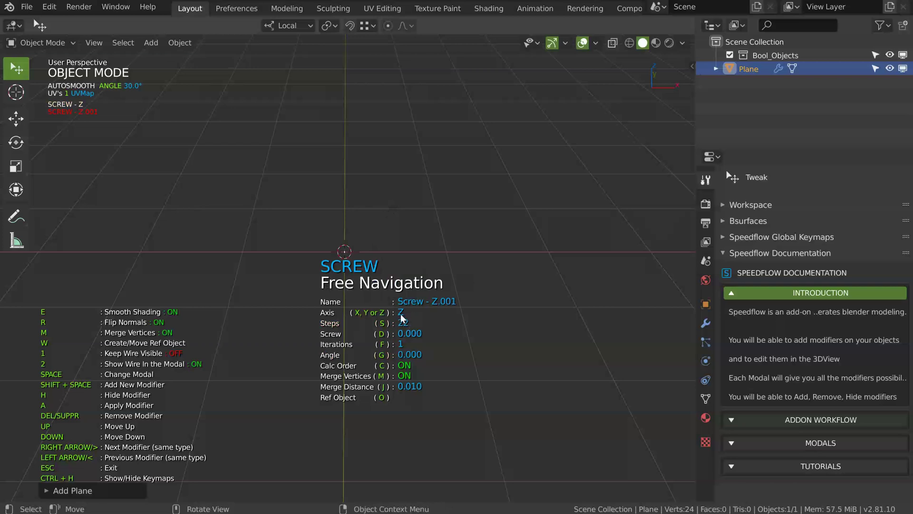
pyautogui.press('x')
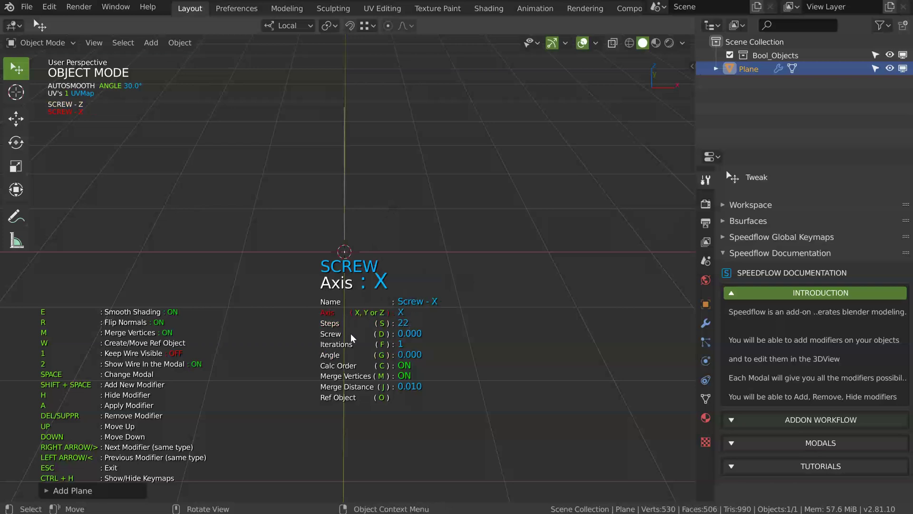
pyautogui.press('d')
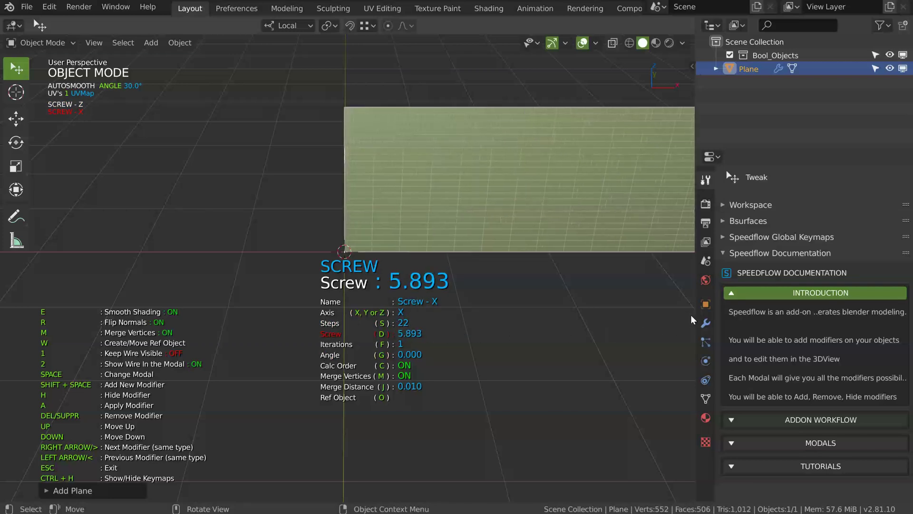
pyautogui.click(685, 313)
# - Set the steps to 8 on the Z Screw modifier and 22 on the X Screw modifier
pyautogui.moveTo(498, 264); pyautogui.dragTo(253, 130, button='middle')
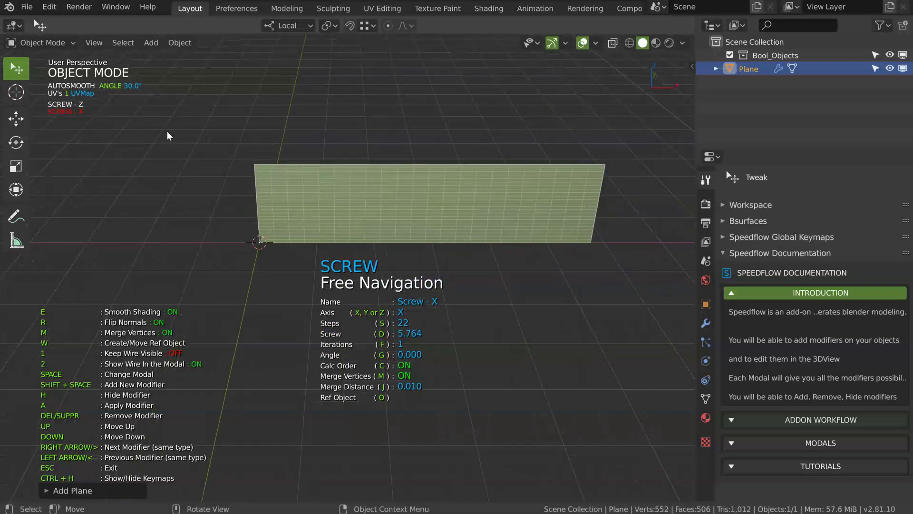
pyautogui.moveTo(105, 124); pyautogui.dragTo(315, 179, button='middle')
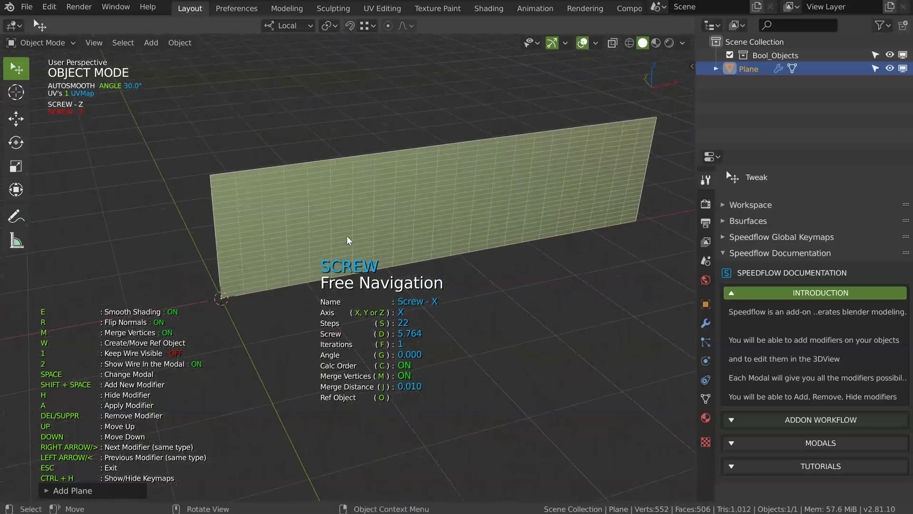
pyautogui.press('s')
pyautogui.click(221, 246)
pyautogui.press('Left')
pyautogui.press('s')
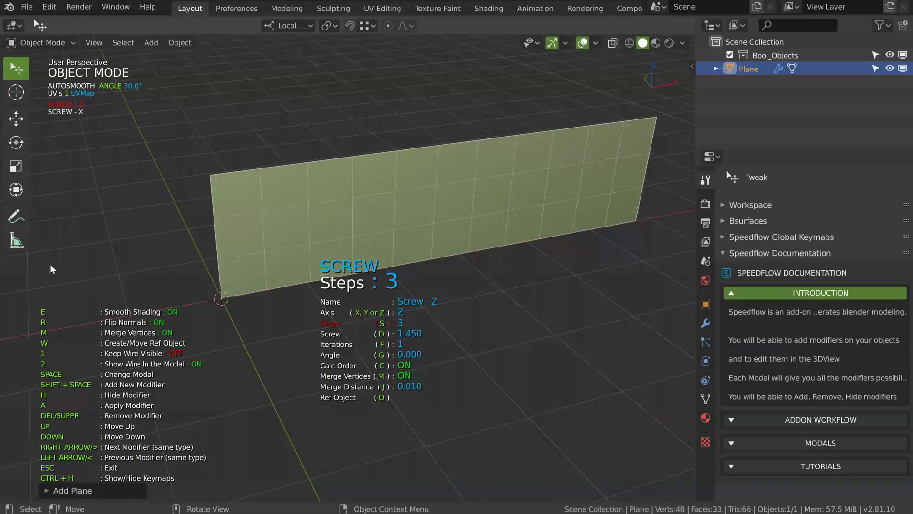
pyautogui.click(161, 249)
pyautogui.press('Right')
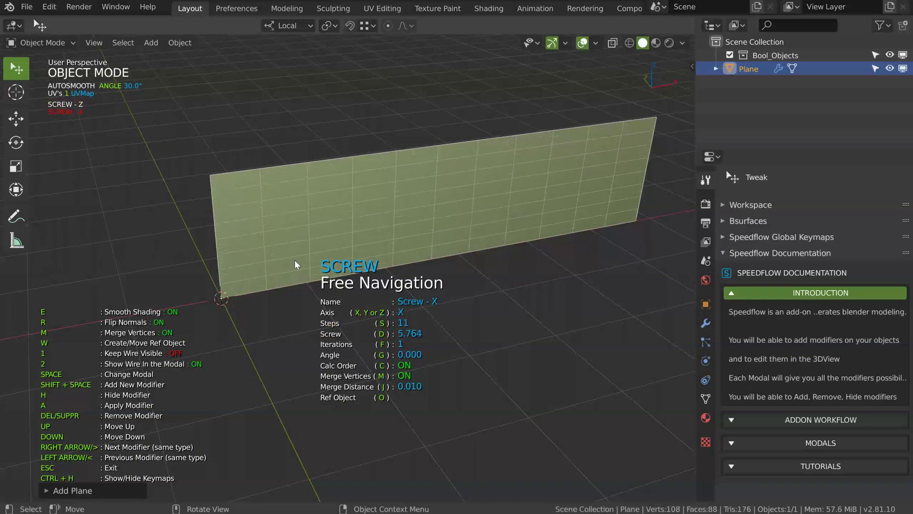
pyautogui.press('s')
pyautogui.click(430, 262)
# - Shorten the panel to about 3.31 with the X Screw modifier and readjust its height with the Z Screw modifier
pyautogui.press('d')
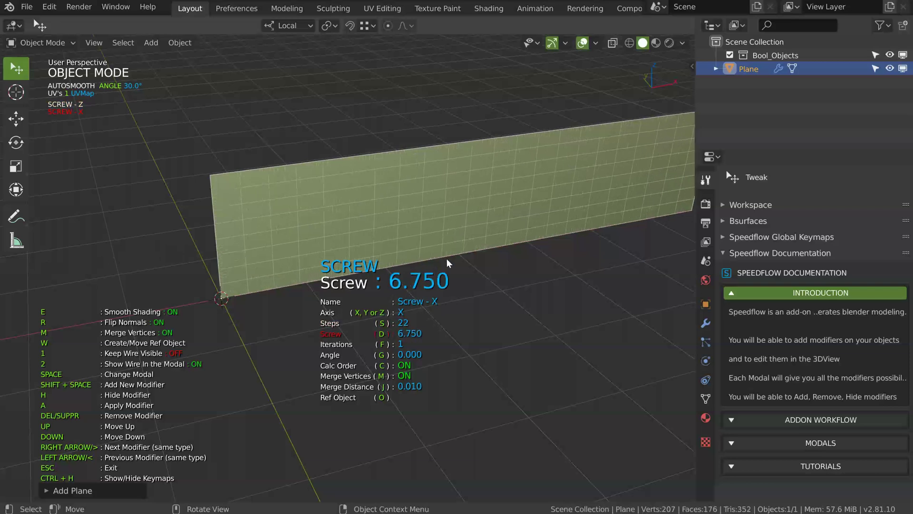
pyautogui.click(280, 248)
pyautogui.press('Left')
pyautogui.press('d')
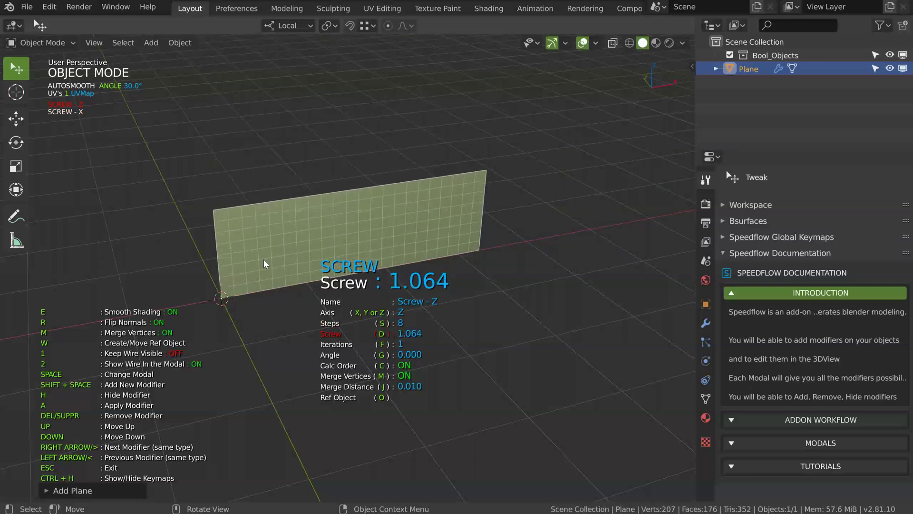
pyautogui.click(272, 256)
# - Set the X Screw modifier's length to about 7.11 and its steps to 34
pyautogui.press('Right')
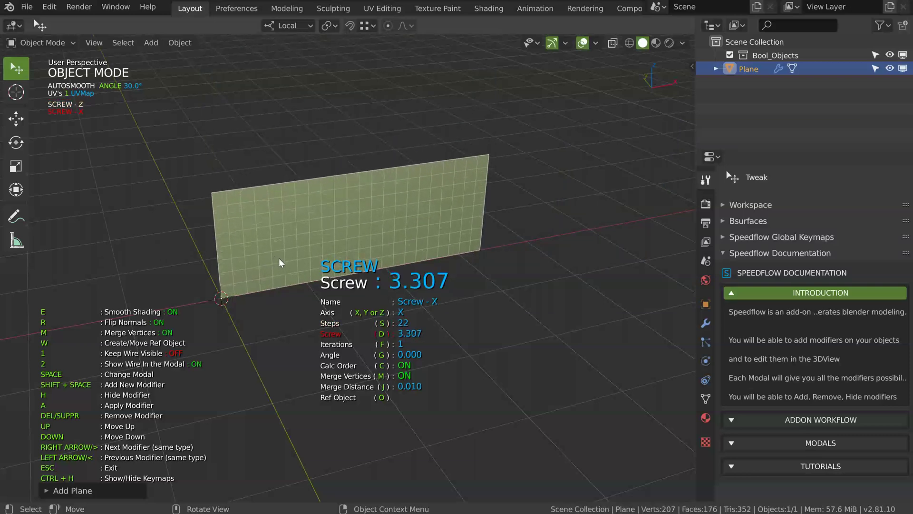
pyautogui.press('d')
pyautogui.click(446, 256)
pyautogui.press('s')
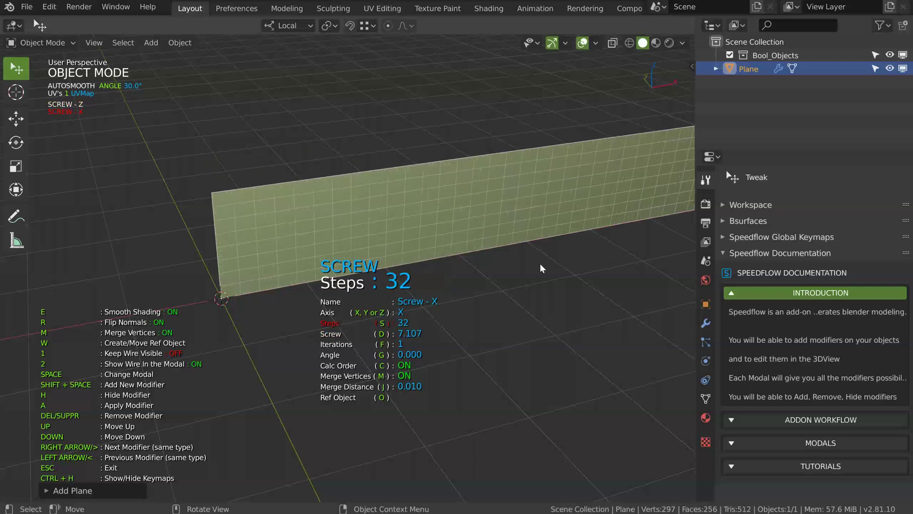
pyautogui.click(556, 267)
pyautogui.moveTo(555, 265); pyautogui.dragTo(319, 215, button='middle')
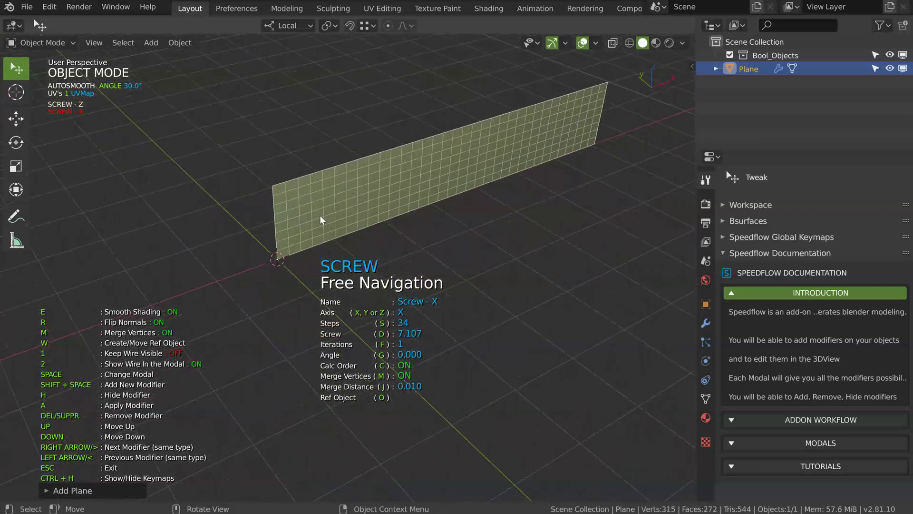
pyautogui.press('space')
pyautogui.click(361, 371)
pyautogui.moveTo(358, 252); pyautogui.dragTo(361, 222, button='middle')
pyautogui.press('space')
pyautogui.click(351, 396)
pyautogui.scroll(2, 302, 187)
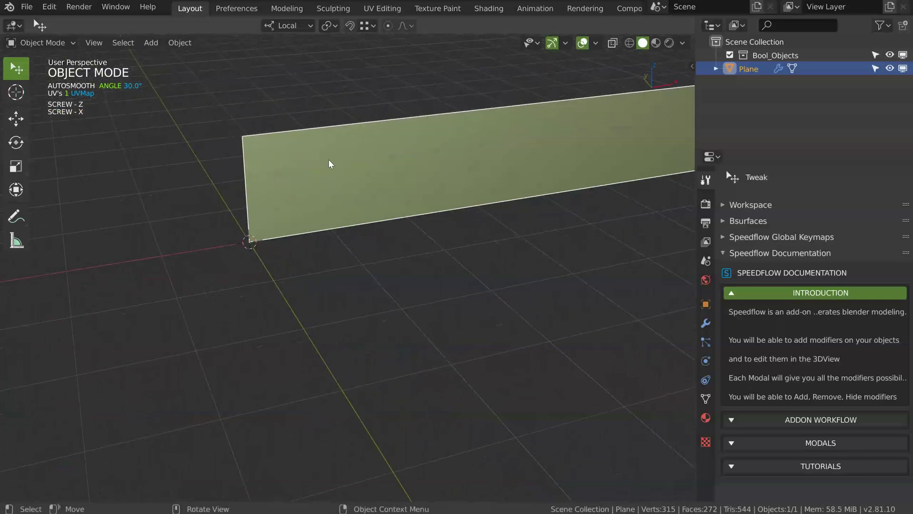
pyautogui.moveTo(401, 178)
pyautogui.keyDown('shift'); pyautogui.mouseDown(button='middle')
pyautogui.moveTo(394, 225)
pyautogui.moveTo(363, 191)
pyautogui.moveTo(403, 169)
pyautogui.mouseUp(button='middle'); pyautogui.keyUp('shift')
pyautogui.moveTo(371, 220); pyautogui.dragTo(396, 239, button='middle')
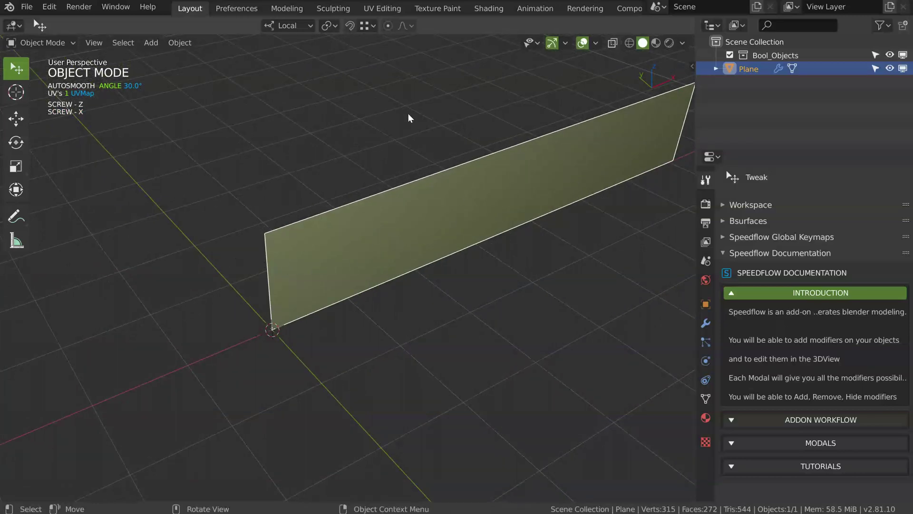
# - Add a Simple Deform modifier that bends the panel around the Z axis by about 383°
pyautogui.keyDown('shift'); pyautogui.moveTo(320, 233); pyautogui.dragTo(366, 196, button='middle'); pyautogui.keyUp('shift')
pyautogui.press('space')
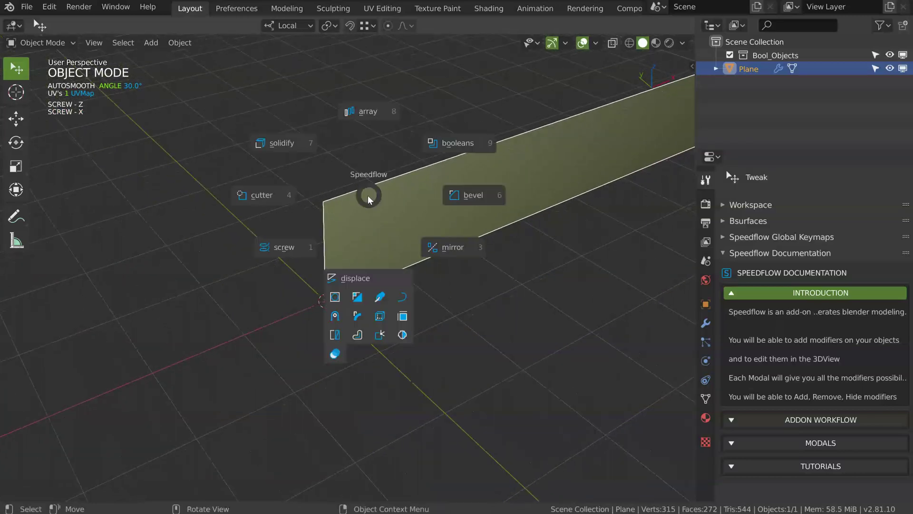
pyautogui.click(359, 318)
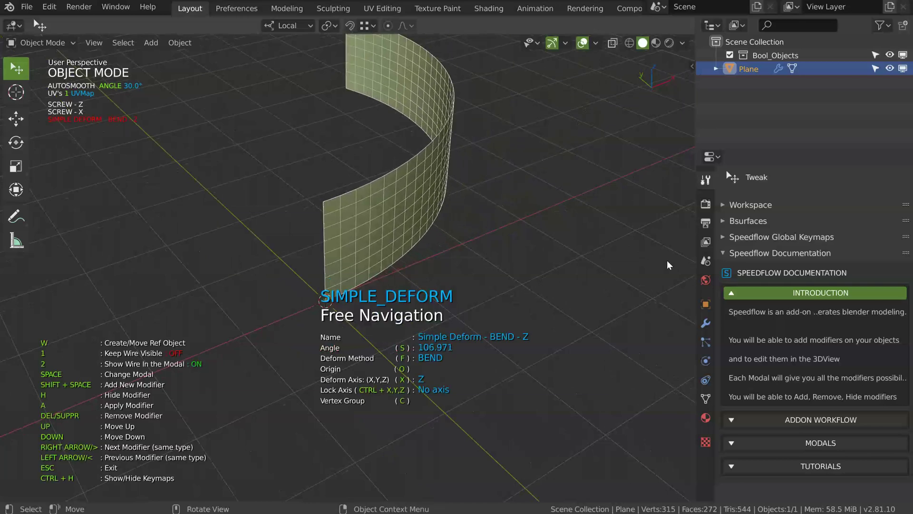
pyautogui.press('s')
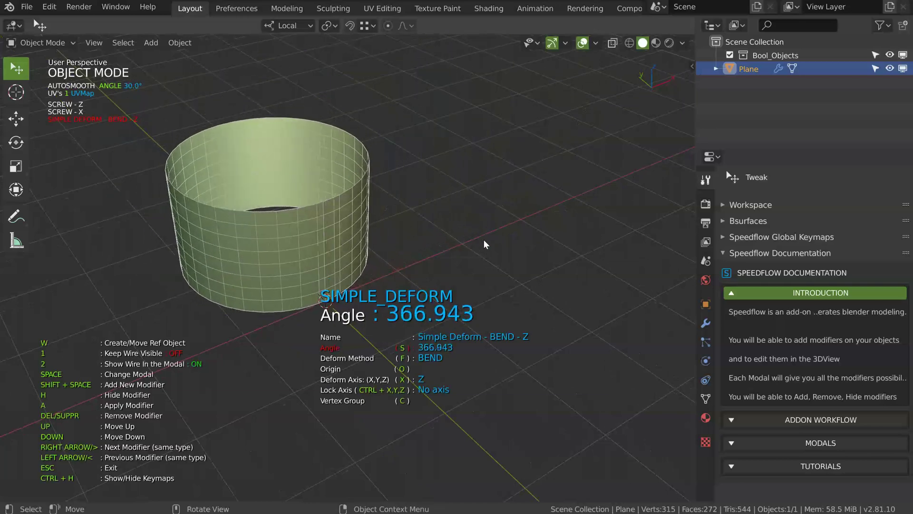
pyautogui.click(551, 225)
pyautogui.moveTo(364, 203); pyautogui.dragTo(311, 144, button='middle')
pyautogui.scroll(3, 352, 173)
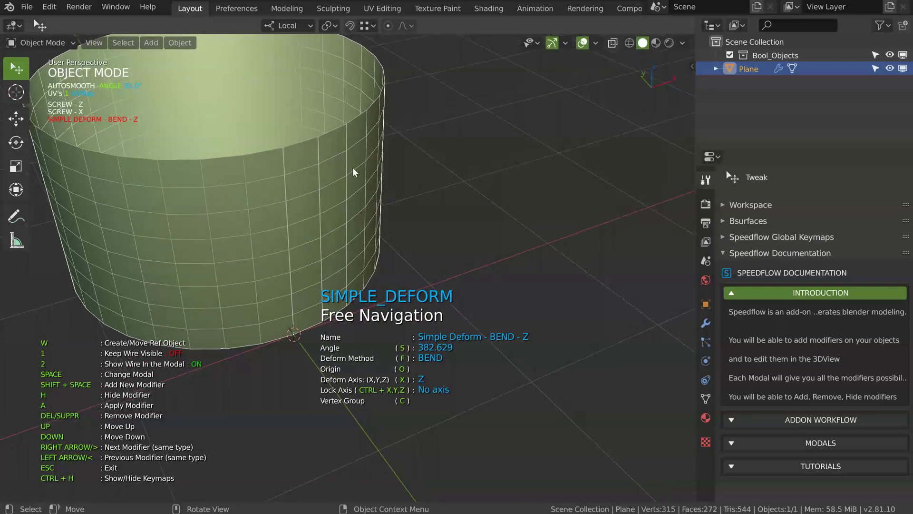
# - Adjust the bend angle to about 392° so the ends of the band overlap
pyautogui.press('s')
pyautogui.click(287, 193)
pyautogui.press('s')
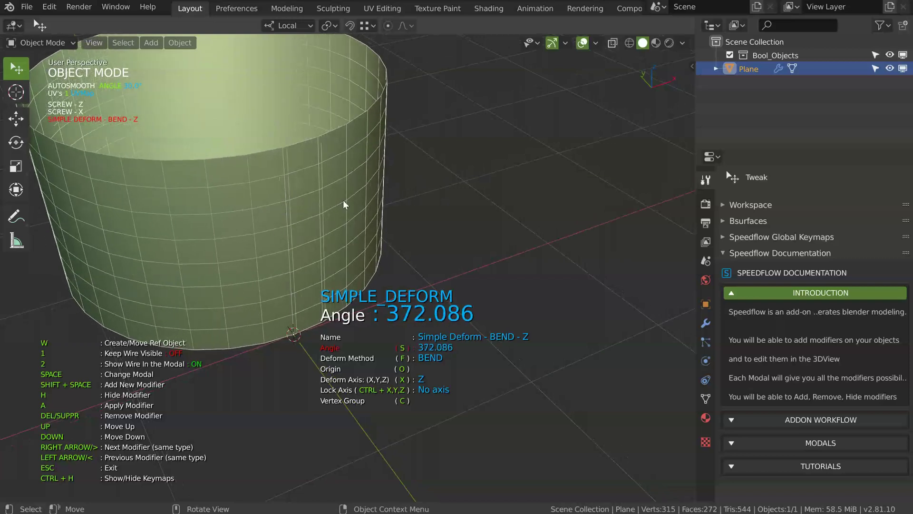
pyautogui.click(357, 205)
pyautogui.moveTo(358, 205); pyautogui.dragTo(387, 188, button='middle')
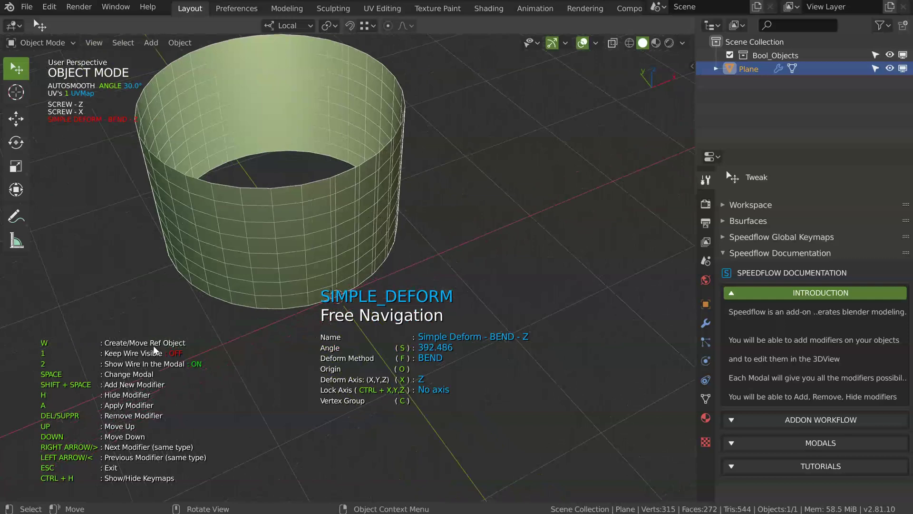
# - Create a reference origin object for the bend, leave the modifier editing and select that empty
pyautogui.press('w')
pyautogui.moveTo(383, 200); pyautogui.dragTo(382, 221, button='middle')
pyautogui.press('Escape')
pyautogui.click(326, 222)
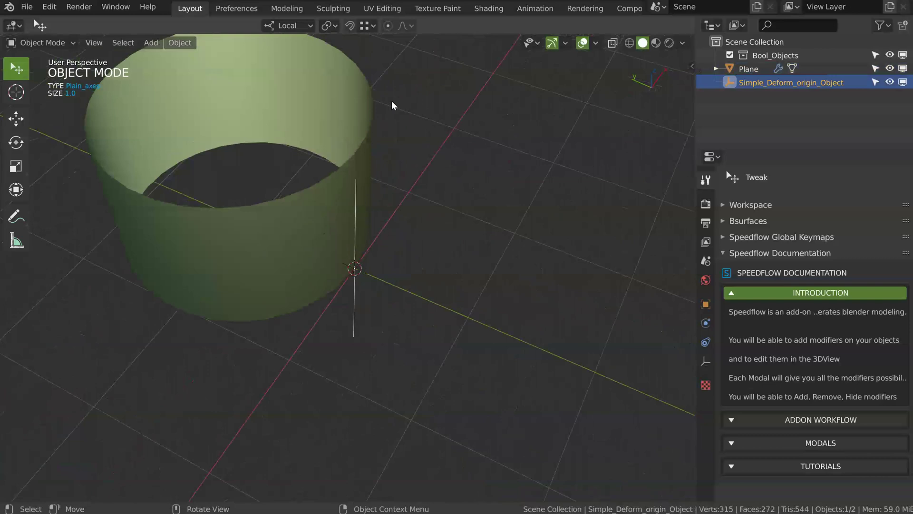
# - Rotate the bend origin empty slightly around its local Z axis, by about 0.9°
pyautogui.press('r')
pyautogui.press('z')
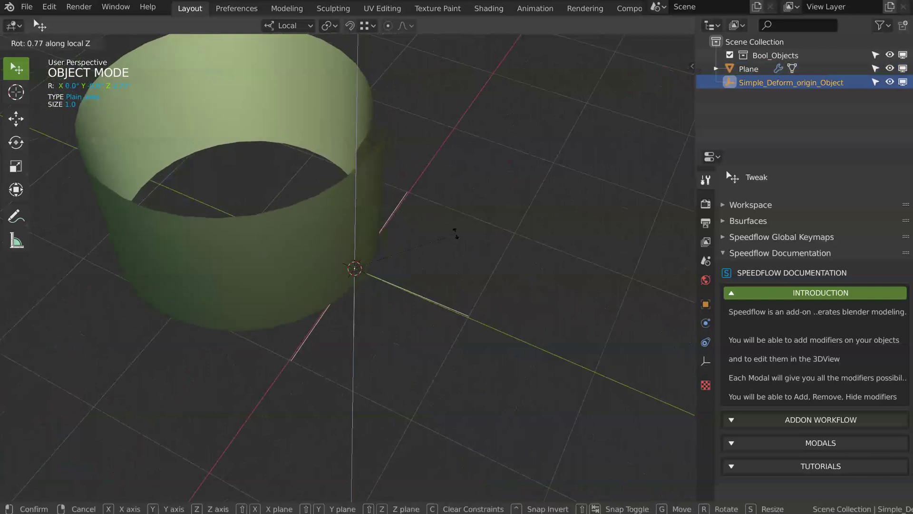
pyautogui.click(461, 227)
pyautogui.moveTo(451, 219); pyautogui.dragTo(380, 203, button='middle')
# - Select the bent band and add a Solidify modifier with a thickness of about 0.11
pyautogui.click(380, 203)
pyautogui.press('space')
pyautogui.click(338, 181)
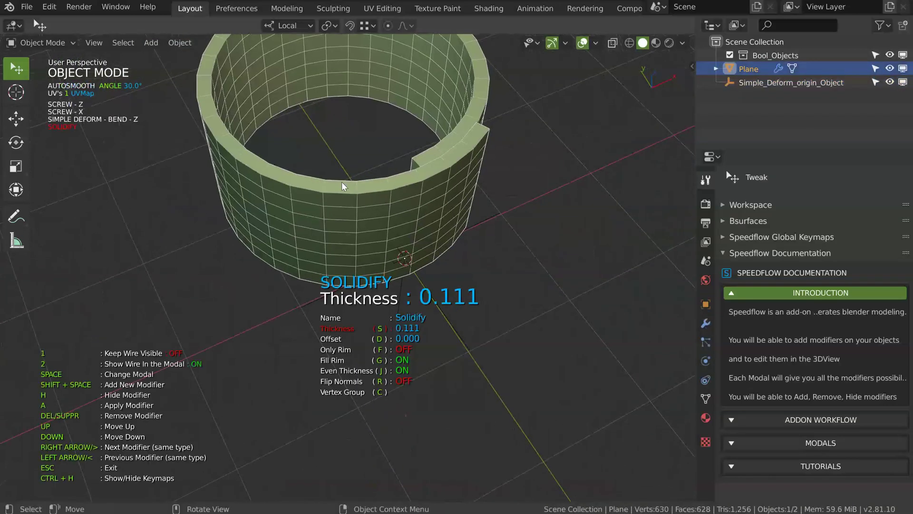
# - Add an angle-limited Bevel about 0.011 wide with 4 segments and keep the band's wireframe displayed
pyautogui.hotkey('shift', 'space')
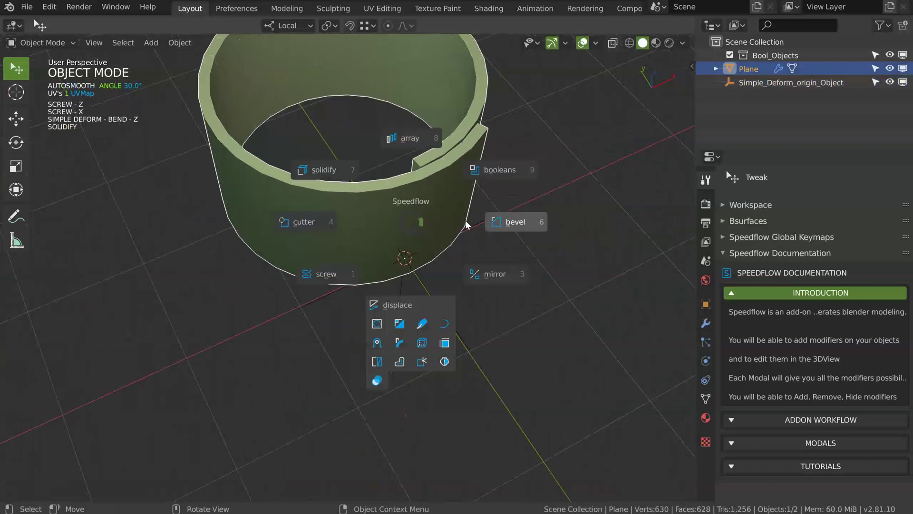
pyautogui.click(518, 222)
pyautogui.click(513, 221)
pyautogui.keyDown('shift'); pyautogui.moveTo(470, 212); pyautogui.dragTo(251, 329, button='middle'); pyautogui.keyUp('shift')
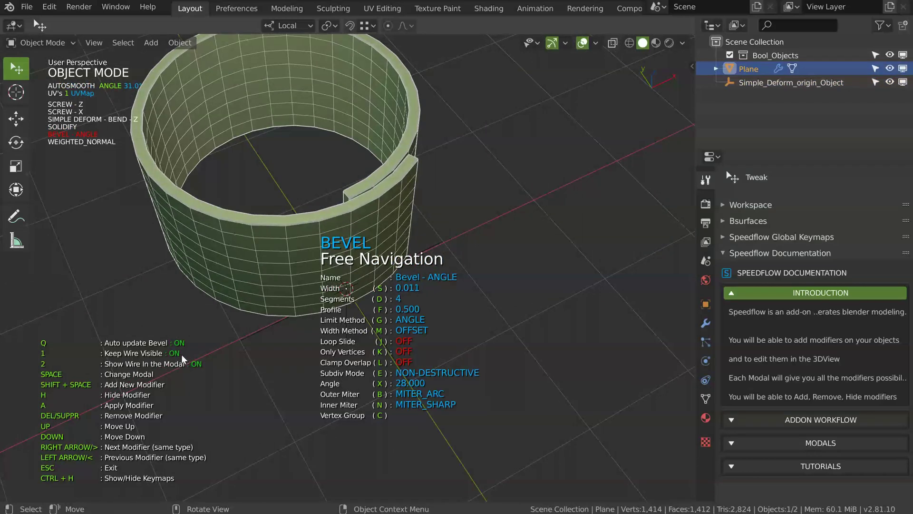
pyautogui.press('Escape')
# - Select the bend origin empty and rotate it around its local Z axis to about -5.5°
pyautogui.moveTo(289, 289); pyautogui.dragTo(364, 189, button='middle')
pyautogui.scroll(3, 371, 186)
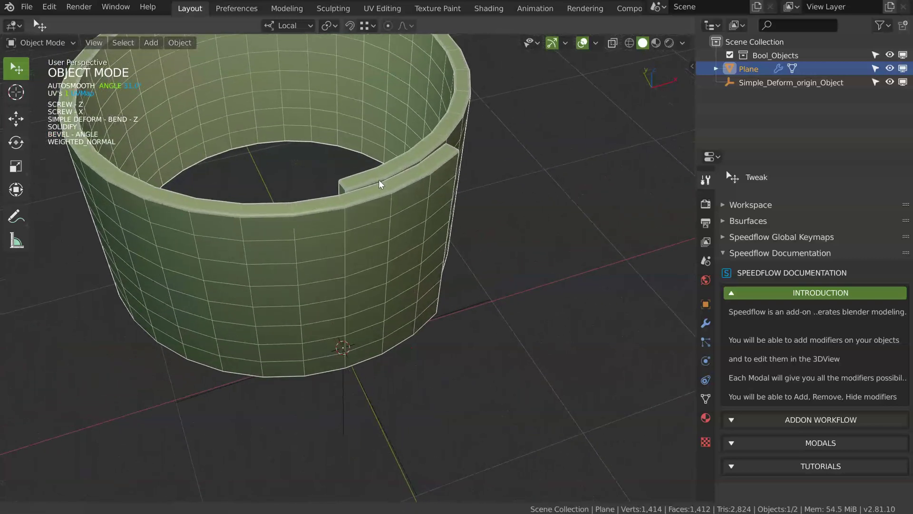
pyautogui.click(342, 368)
pyautogui.press('r')
pyautogui.press('z')
pyautogui.press('z')
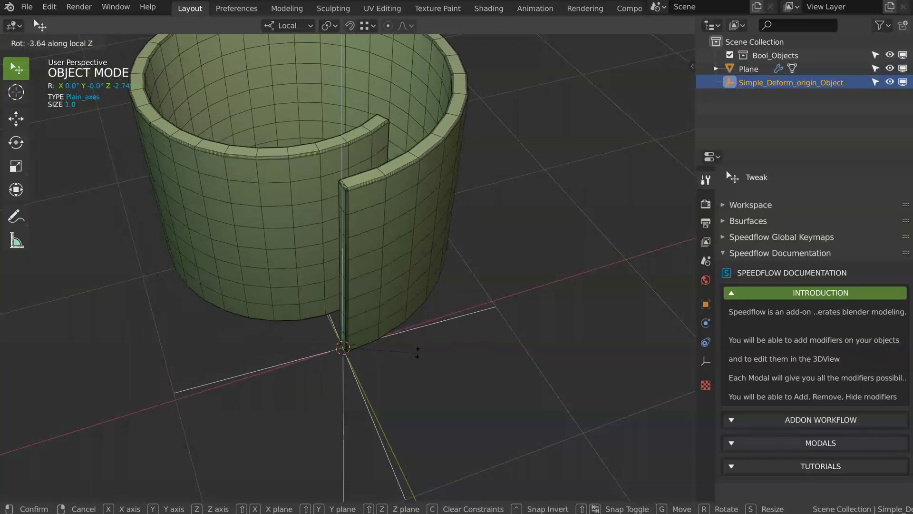
pyautogui.click(392, 349)
pyautogui.moveTo(392, 349); pyautogui.dragTo(338, 327, button='middle')
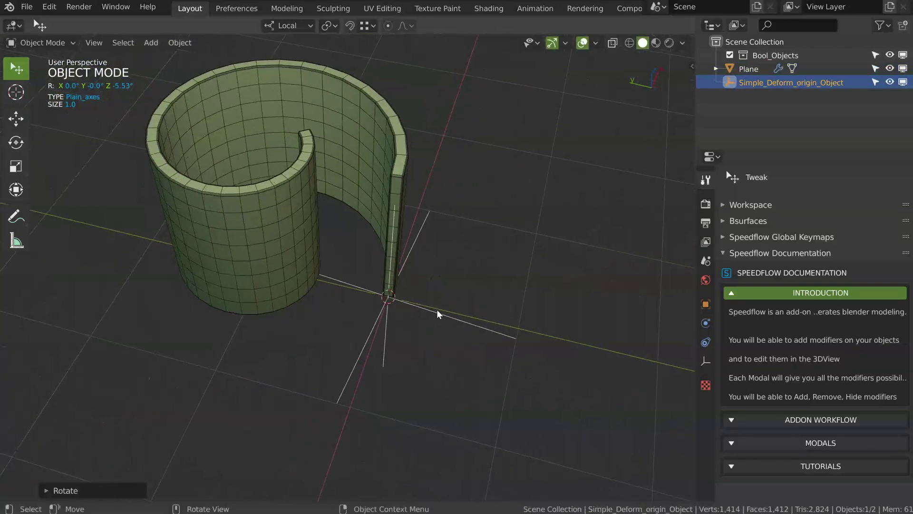
# - Try moving the bend origin empty along its local Y axis
pyautogui.press('g')
pyautogui.press('y')
pyautogui.press('y')
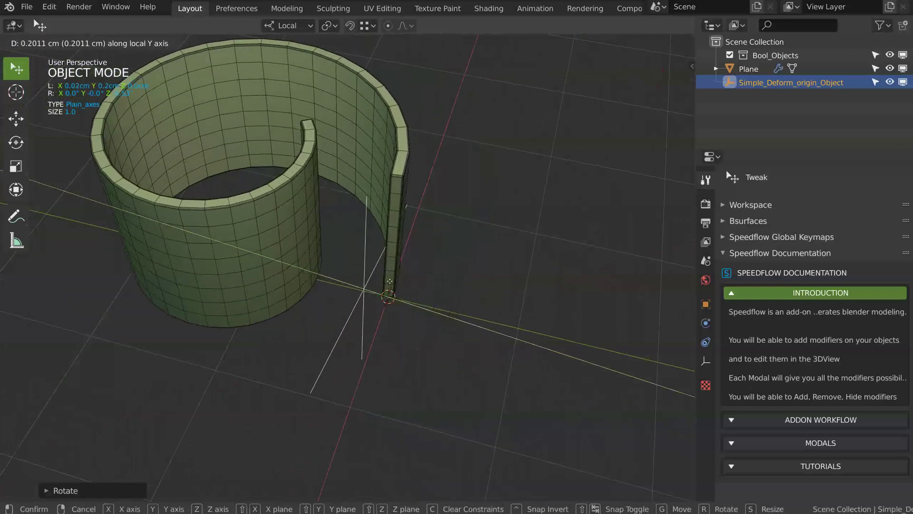
pyautogui.click(450, 264)
# - Rotate the bend origin empty around its local Z axis to about 0.69°
pyautogui.moveTo(450, 264); pyautogui.dragTo(356, 273, button='middle')
pyautogui.press('r')
pyautogui.press('z')
pyautogui.press('z')
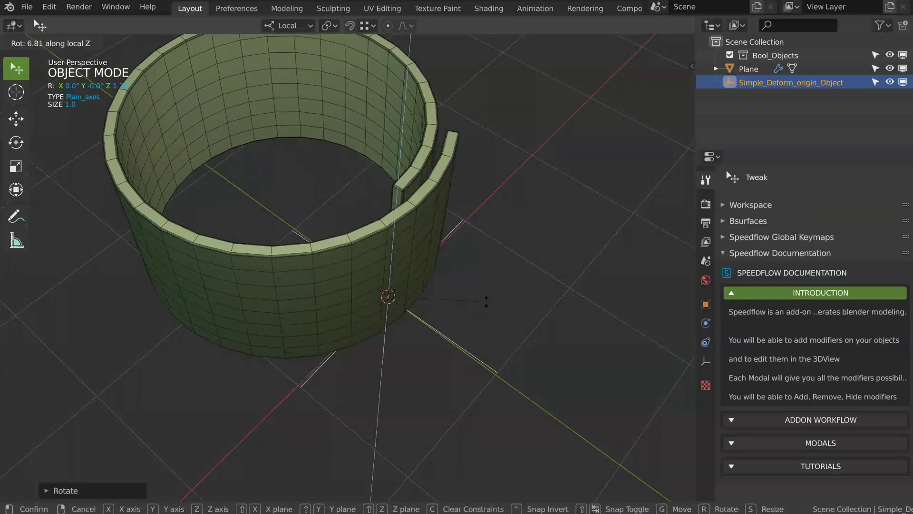
pyautogui.click(378, 267)
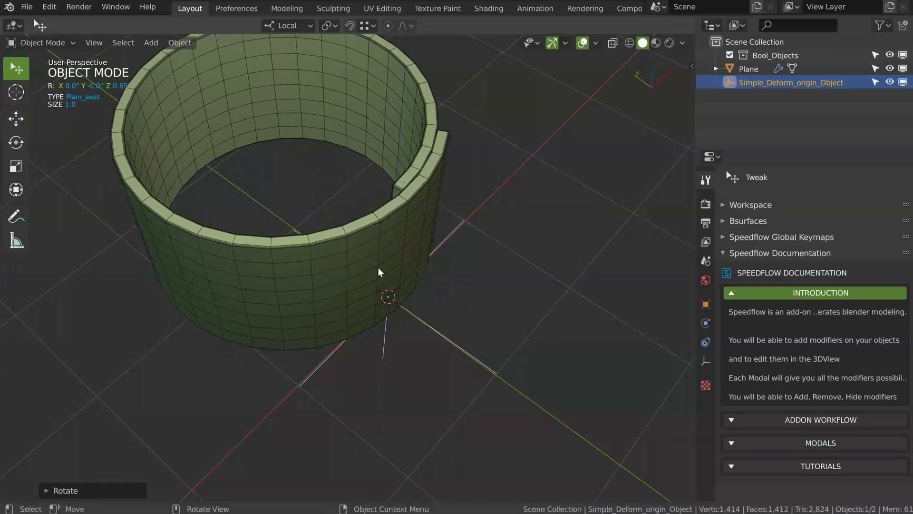
# - Select the band and raise its Simple Deform bend angle to nearly two full turns
pyautogui.click(376, 250)
pyautogui.press('space')
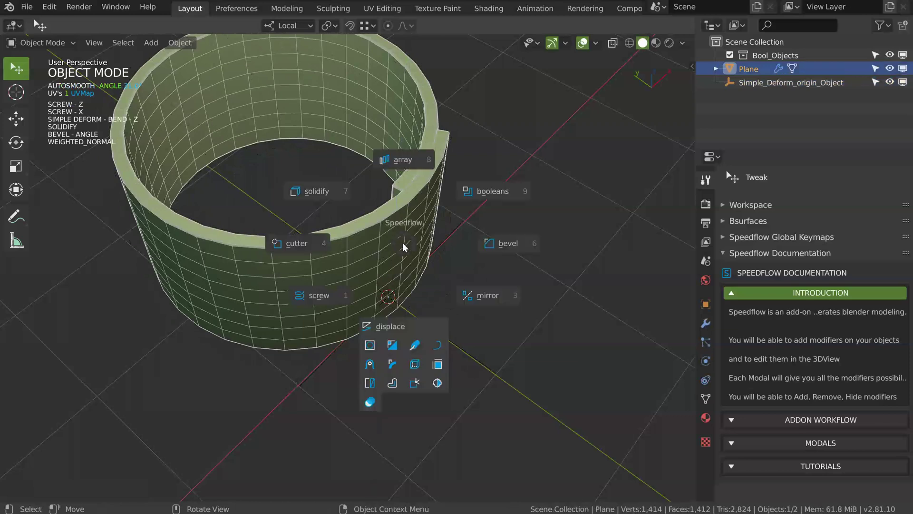
pyautogui.click(393, 364)
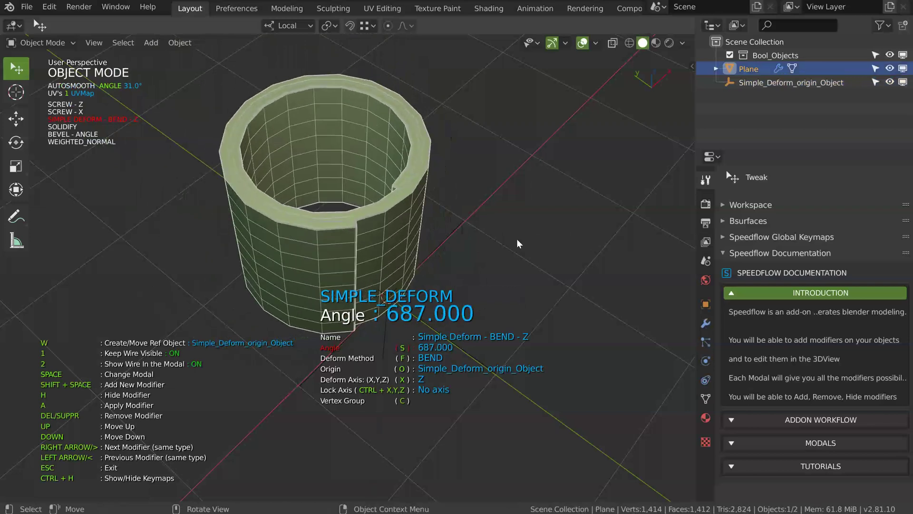
pyautogui.click(462, 257)
# - Select the bend origin empty and rotate it around its local Z axis to about 1.22°
pyautogui.click(385, 336)
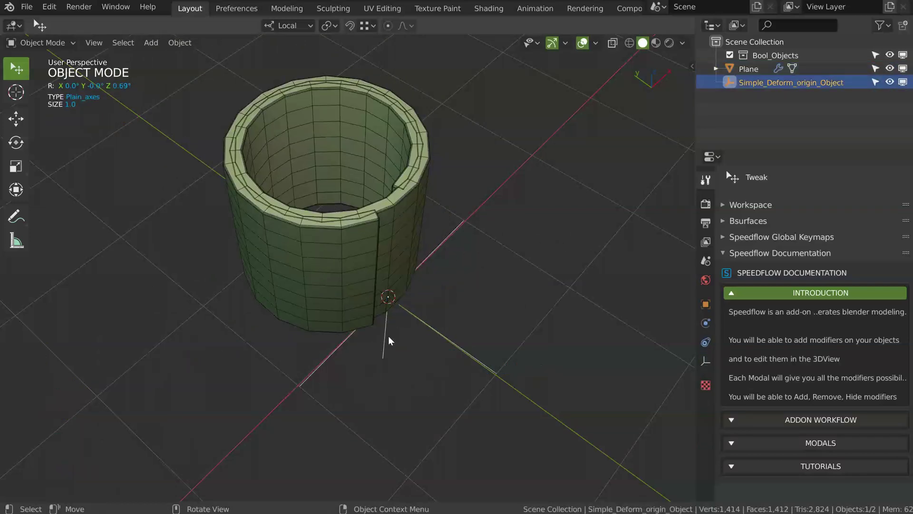
pyautogui.press('r')
pyautogui.press('z')
pyautogui.press('z')
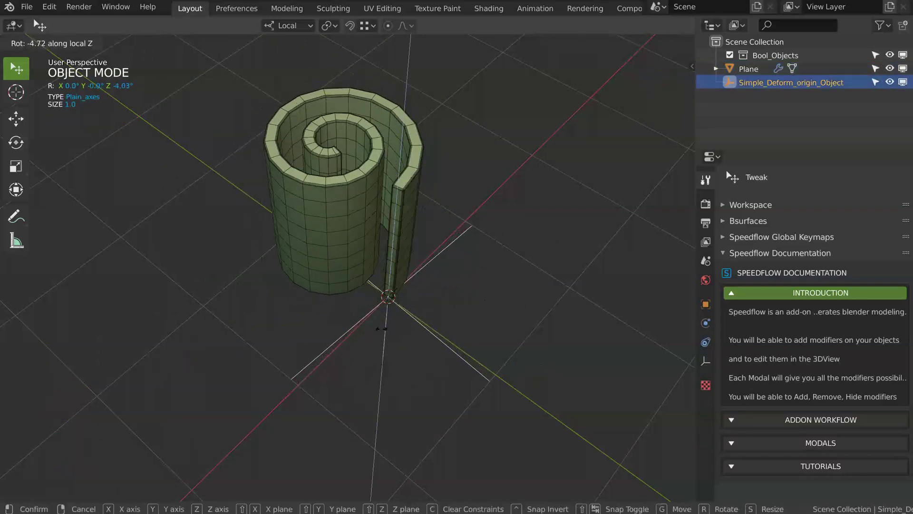
pyautogui.click(411, 241)
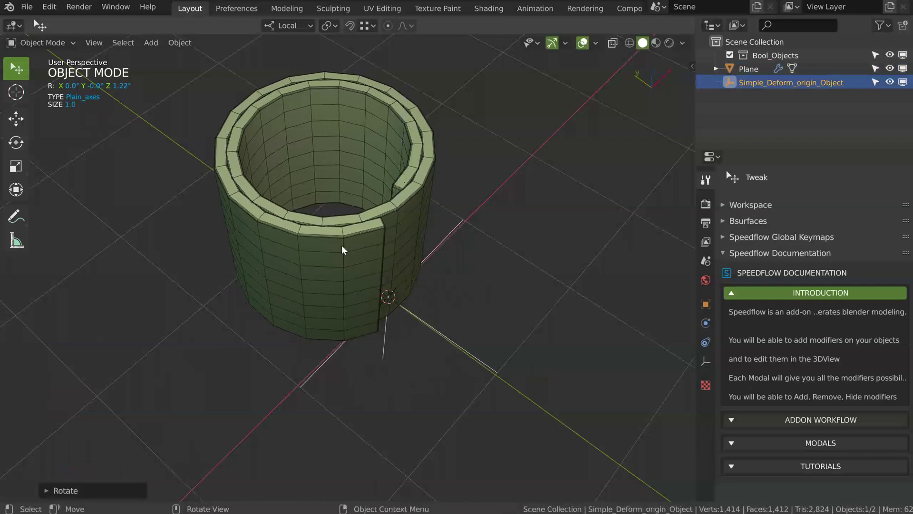
# - Select the band and raise the steps of its X-axis Screw modifier to over 112
pyautogui.click(347, 245)
pyautogui.press('space')
pyautogui.click(276, 298)
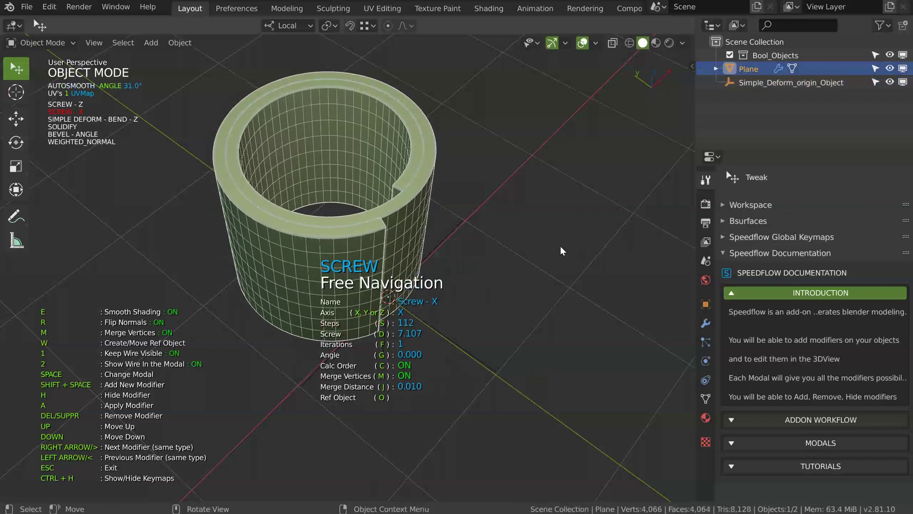
pyautogui.click(468, 256)
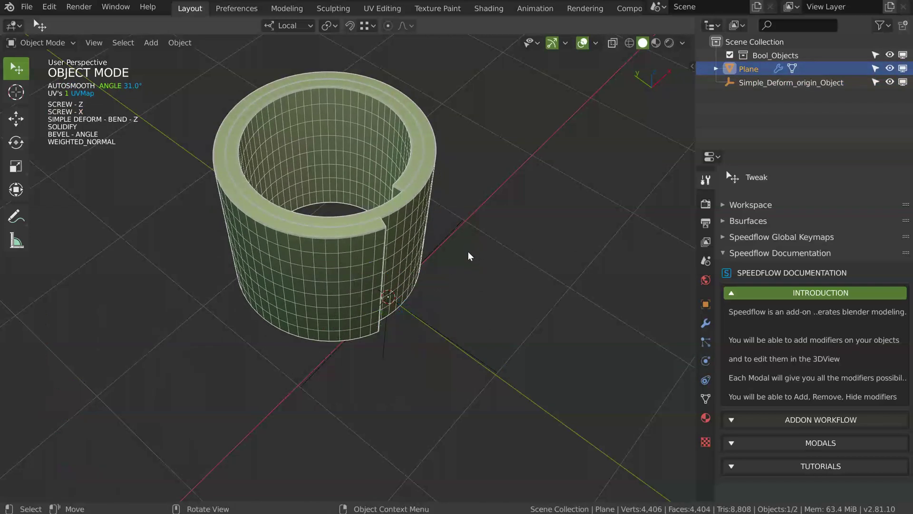
# - Select the bend origin empty and rotate it around its local Z axis to about 1.55°
pyautogui.click(387, 346)
pyautogui.press('r')
pyautogui.press('z')
pyautogui.press('z')
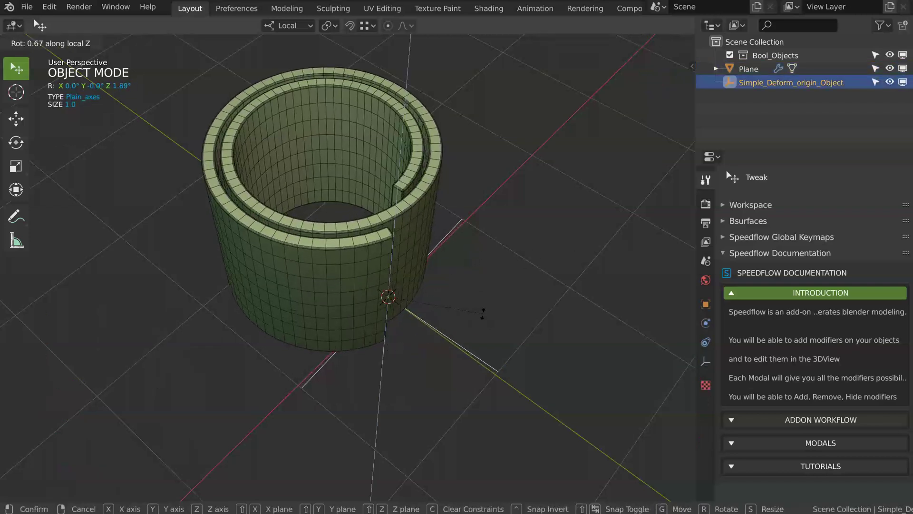
pyautogui.click(474, 328)
# - Select the band and increase its Simple Deform bend angle to about 728° so the turns overlap further
pyautogui.moveTo(476, 327); pyautogui.dragTo(398, 274, button='middle')
pyautogui.click(396, 269)
pyautogui.press('space')
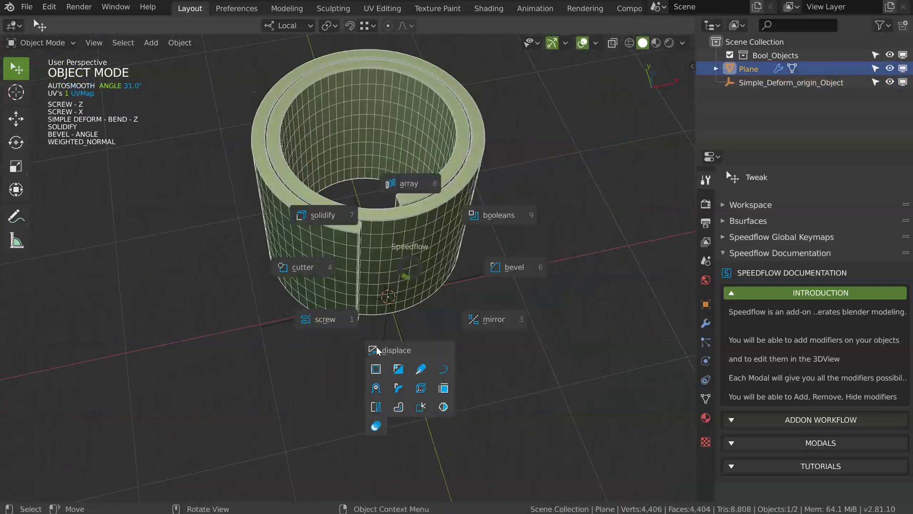
pyautogui.click(398, 389)
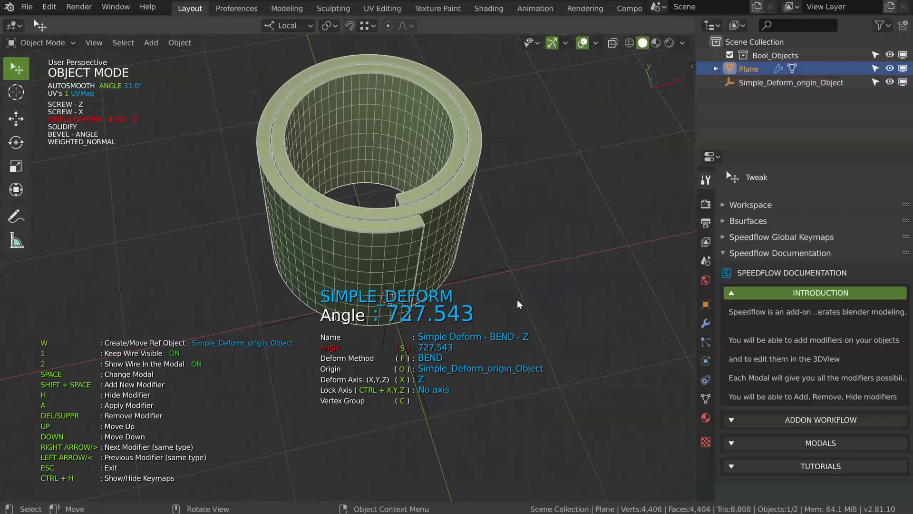
pyautogui.click(541, 247)
pyautogui.moveTo(541, 247); pyautogui.dragTo(392, 247, button='middle')
pyautogui.click(417, 243)
# - Select the bend origin empty and fine-tune its local Z rotation to about 1.52°
pyautogui.click(328, 351)
pyautogui.moveTo(351, 304); pyautogui.dragTo(362, 334, button='middle')
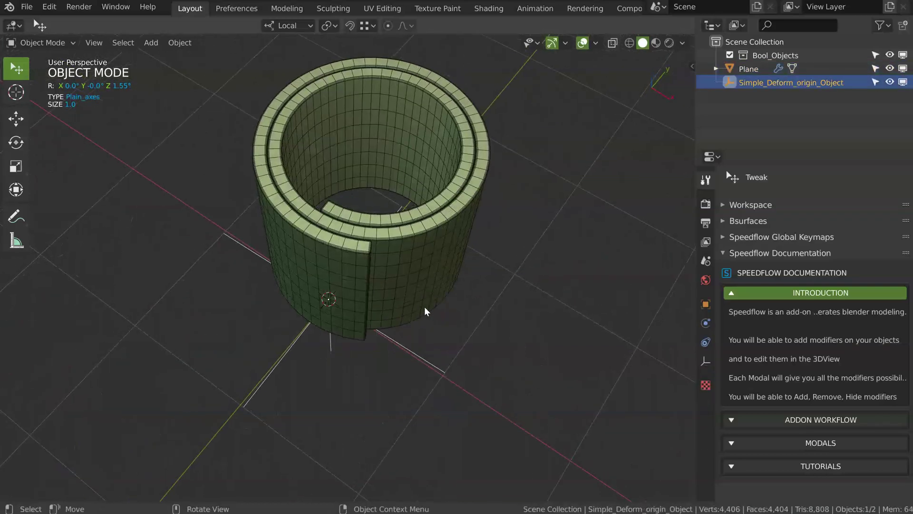
pyautogui.press('r')
pyautogui.press('z')
pyautogui.press('z')
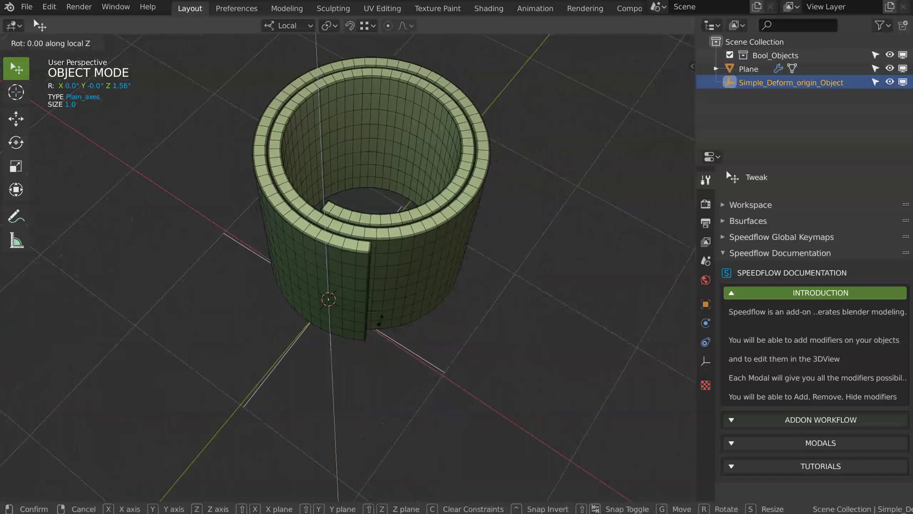
pyautogui.click(380, 322)
# - Select the band and set its Z-axis Screw modifier to 2 steps with a screw height of about 0.343
pyautogui.moveTo(381, 321); pyautogui.dragTo(381, 264, button='middle')
pyautogui.moveTo(307, 201); pyautogui.dragTo(347, 209, button='middle')
pyautogui.click(348, 219)
pyautogui.press('space')
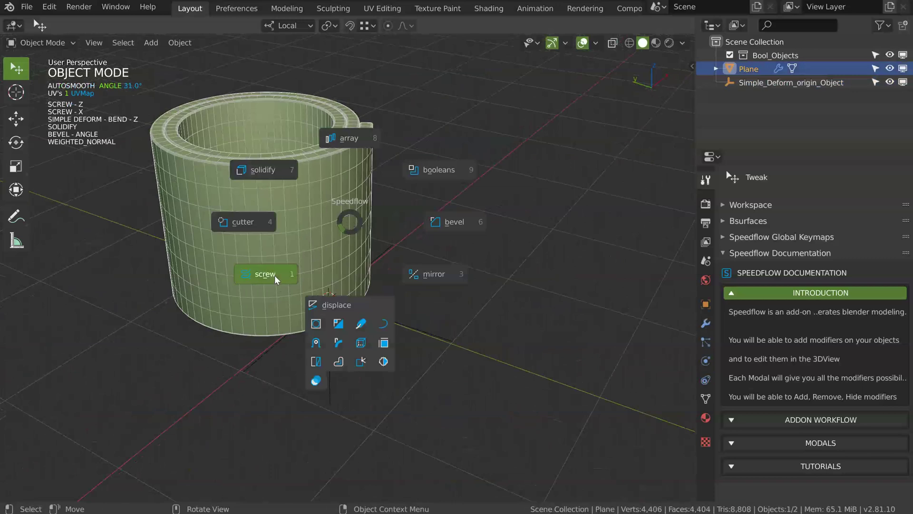
pyautogui.click(275, 275)
pyautogui.press('d')
pyautogui.press('d')
pyautogui.press('s')
pyautogui.click(224, 292)
pyautogui.press('s')
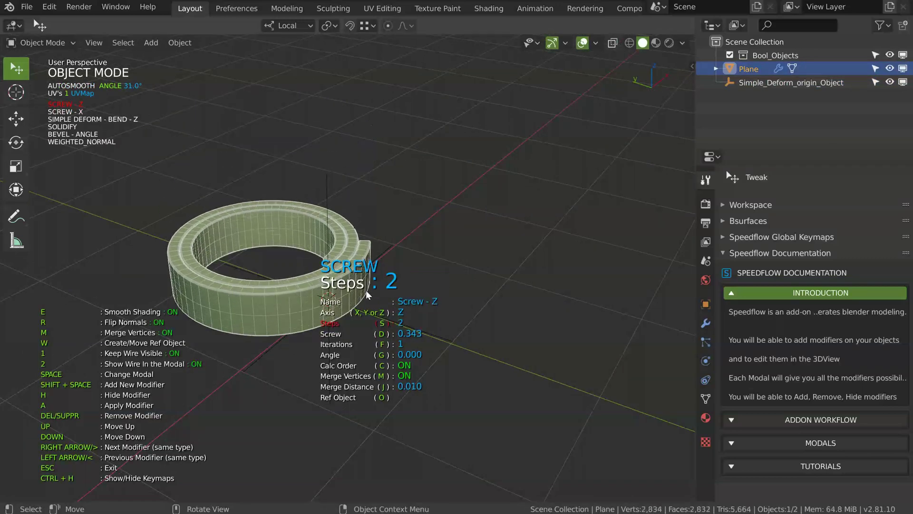
pyautogui.click(343, 292)
# - Lower the Z-axis Screw height further until the band becomes a thin flat strip
pyautogui.press('d')
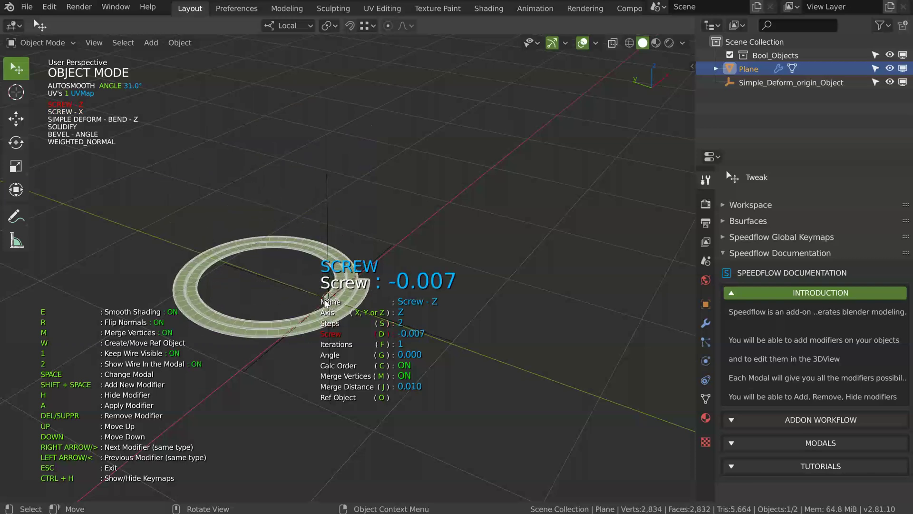
pyautogui.click(332, 303)
pyautogui.keyDown('shift'); pyautogui.moveTo(331, 302); pyautogui.dragTo(332, 234, button='middle'); pyautogui.keyUp('shift')
pyautogui.scroll(6, 333, 228)
pyautogui.moveTo(343, 190); pyautogui.dragTo(522, 213, button='middle')
pyautogui.press('d')
pyautogui.click(432, 202)
# - Reduce the strip's angle-limited Bevel width to about 0.003 and select the bend origin empty
pyautogui.press('space')
pyautogui.click(515, 198)
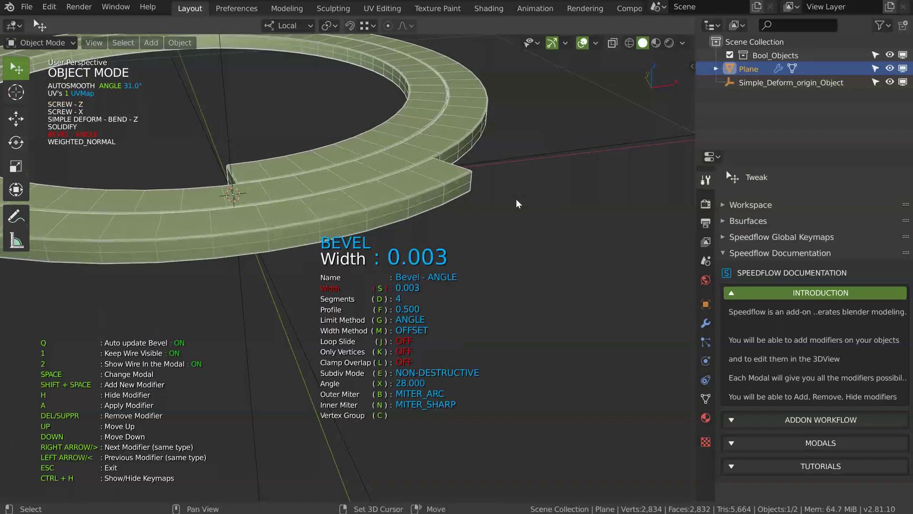
pyautogui.click(518, 200)
pyautogui.scroll(-5, 404, 214)
pyautogui.moveTo(333, 236); pyautogui.dragTo(434, 141, button='middle')
pyautogui.press('Escape')
pyautogui.click(399, 126)
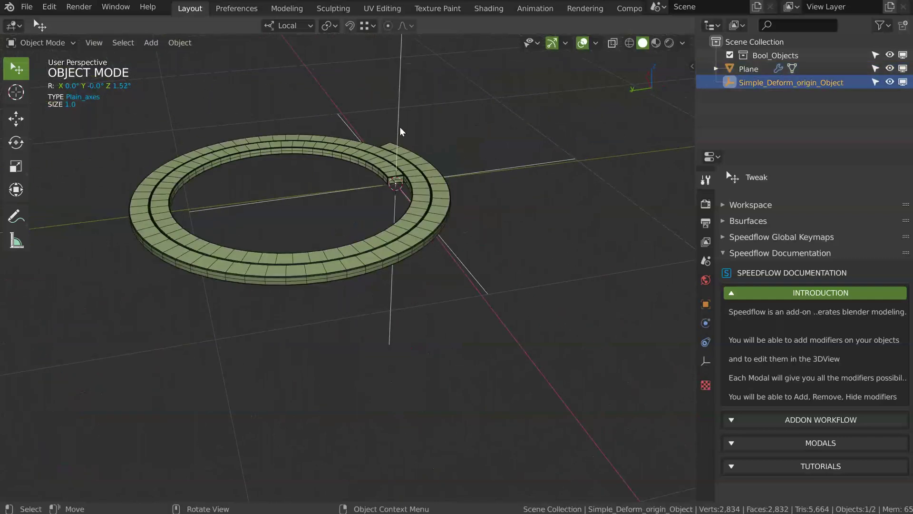
pyautogui.press('g')
pyautogui.press('z')
pyautogui.press('z')
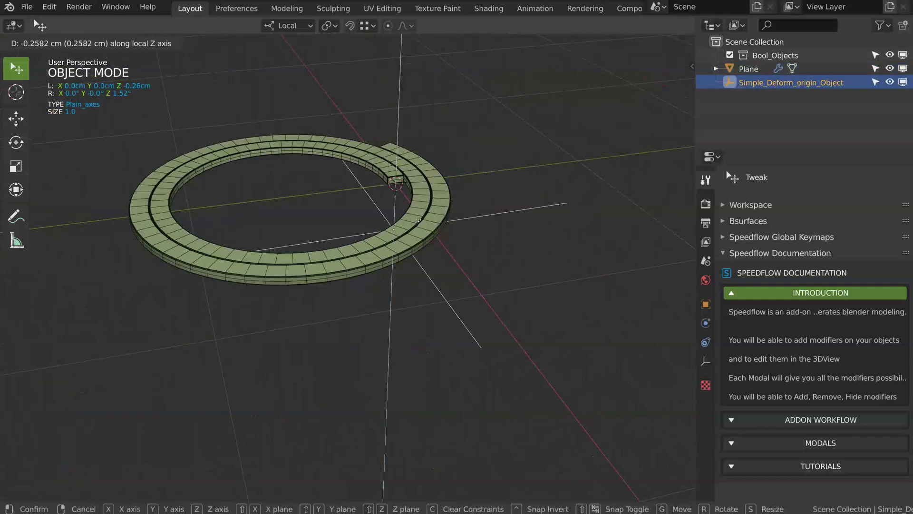
pyautogui.rightClick(422, 153)
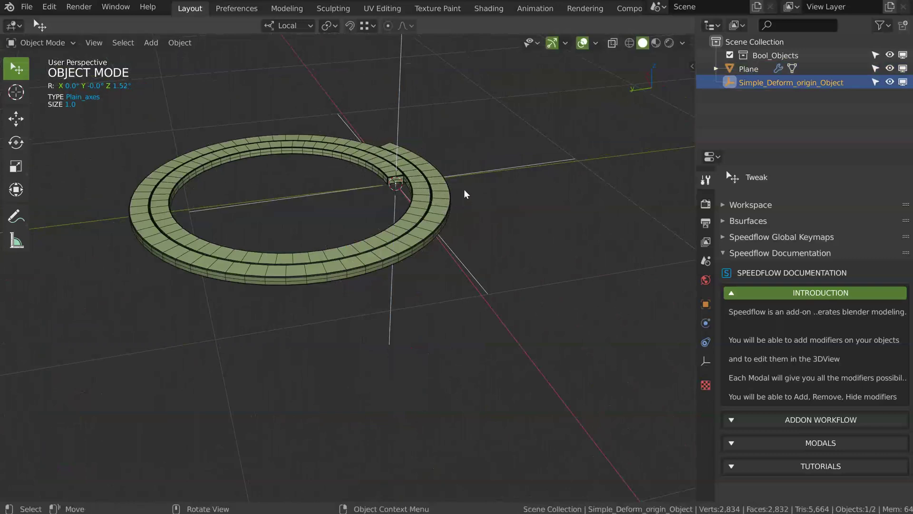
# - Rotate the bend origin empty around its local Y axis to about 0.67°, lifting the strip into a spiral
pyautogui.press('r')
pyautogui.press('y')
pyautogui.press('y')
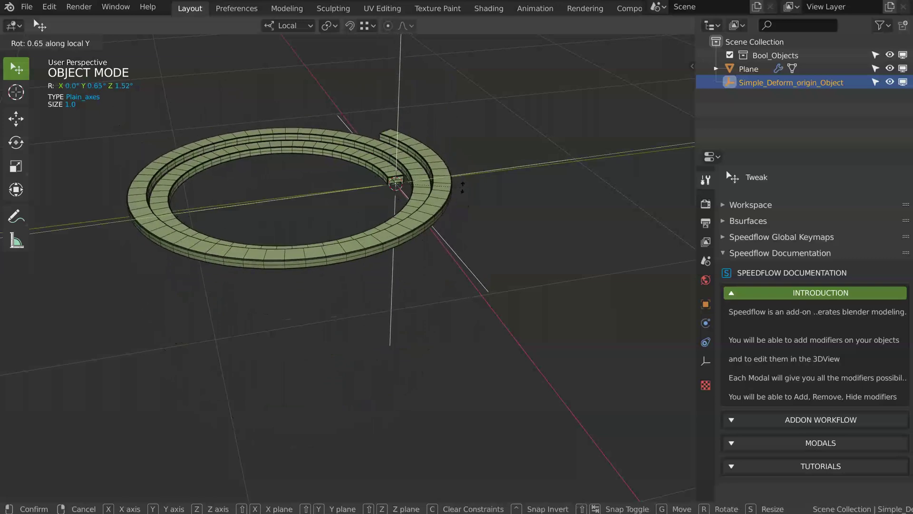
pyautogui.click(506, 208)
# - Rotate the empty around its local Z axis to about -0.09° so the turns stack above each other
pyautogui.press('r')
pyautogui.press('z')
pyautogui.press('z')
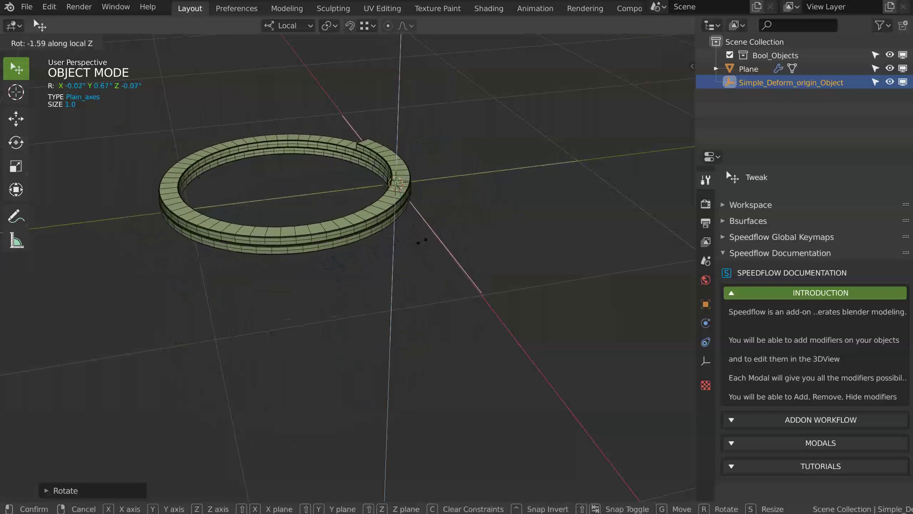
pyautogui.click(422, 242)
# - Fine-tune the empty's local Z rotation to about -0.08° while checking the alignment of the stacked ends
pyautogui.moveTo(423, 244); pyautogui.dragTo(316, 212, button='middle')
pyautogui.keyDown('shift'); pyautogui.moveTo(387, 190); pyautogui.dragTo(354, 222, button='middle'); pyautogui.keyUp('shift')
pyautogui.scroll(6, 409, 183)
pyautogui.keyDown('shift'); pyautogui.moveTo(528, 59); pyautogui.dragTo(378, 162, button='middle'); pyautogui.keyUp('shift')
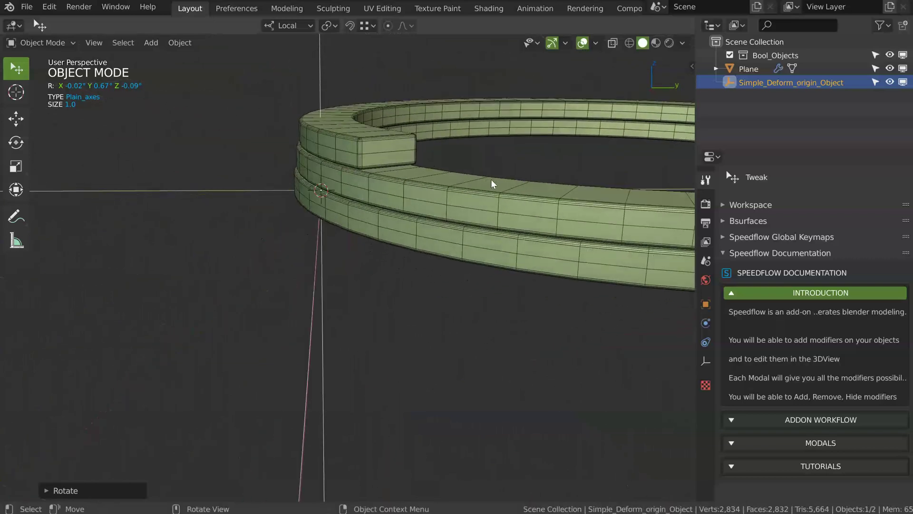
pyautogui.press('r')
pyautogui.press('z')
pyautogui.press('z')
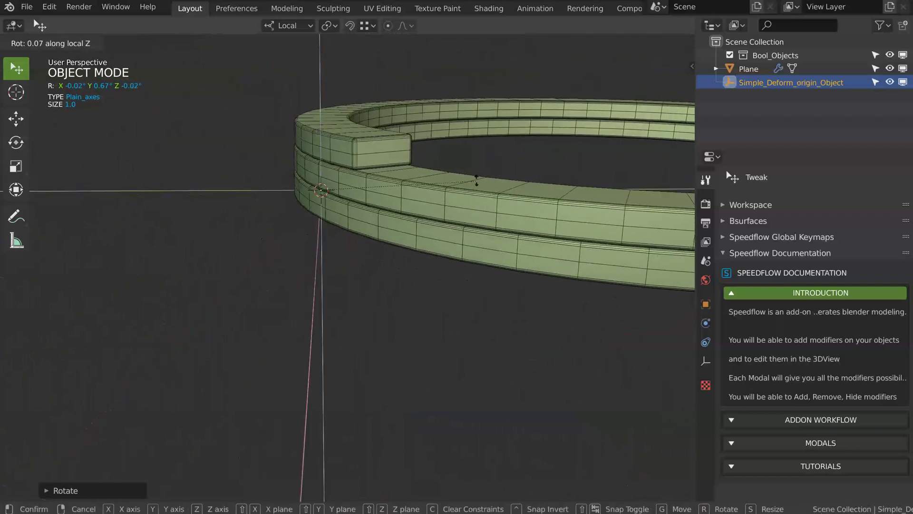
pyautogui.click(477, 185)
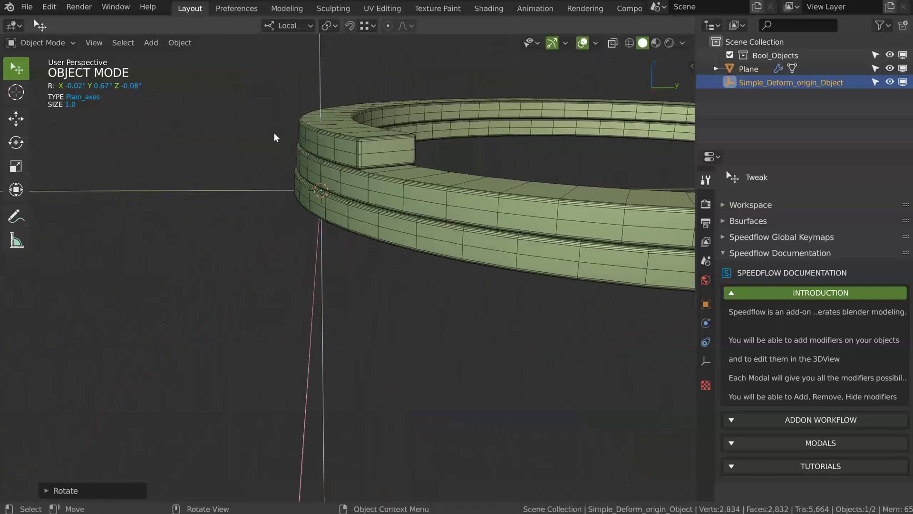
# - Rotate the empty around its local Y axis to about 2.95° to spread the coil upward
pyautogui.moveTo(383, 178); pyautogui.dragTo(420, 198, button='middle')
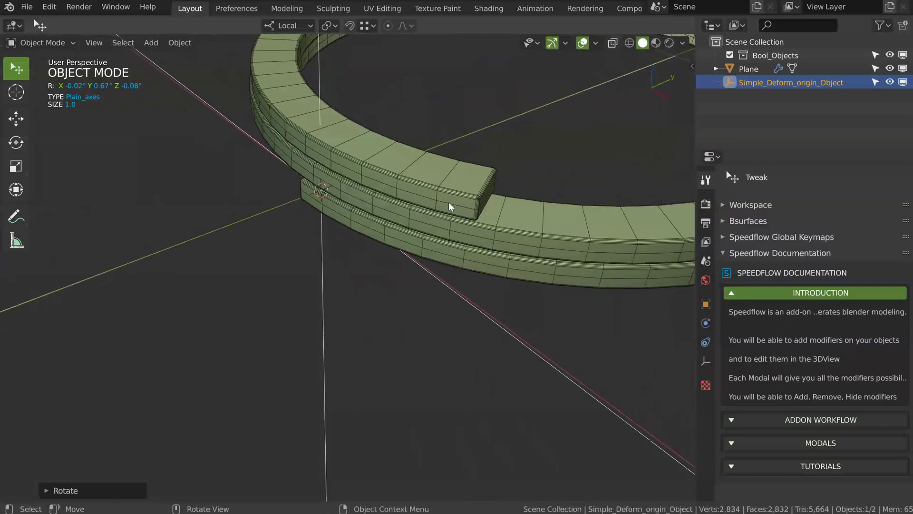
pyautogui.press('r')
pyautogui.press('y')
pyautogui.press('y')
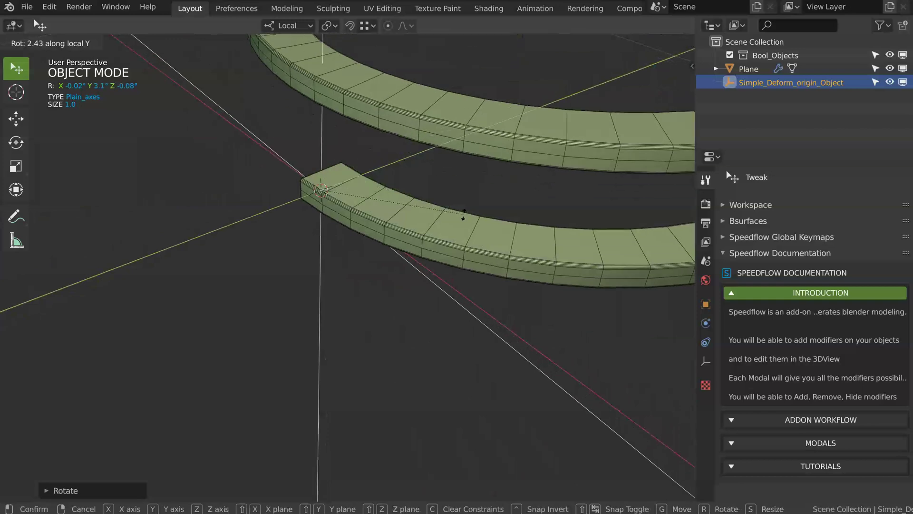
pyautogui.click(450, 233)
# - Rotate the empty around its local Y axis to about -3.07° to make the coil wind downward
pyautogui.scroll(-5, 450, 232)
pyautogui.moveTo(449, 210); pyautogui.dragTo(443, 175, button='middle')
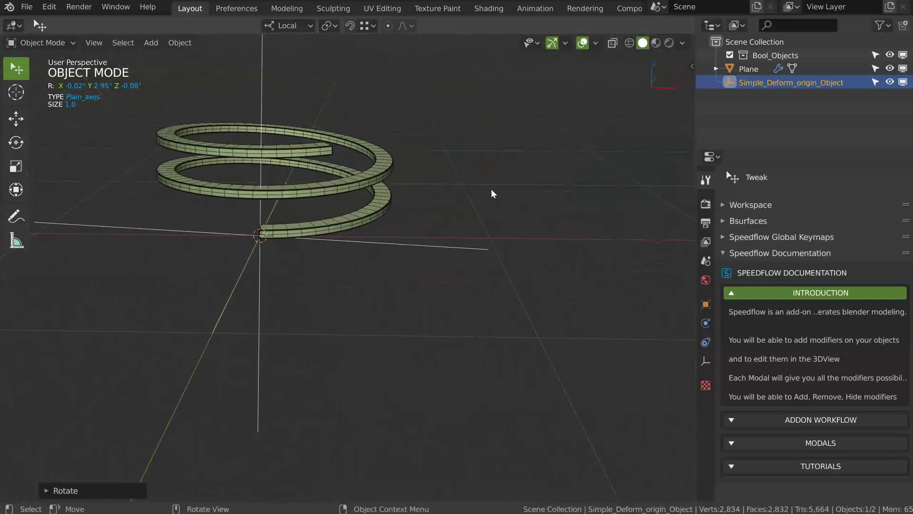
pyautogui.press('r')
pyautogui.press('y')
pyautogui.press('y')
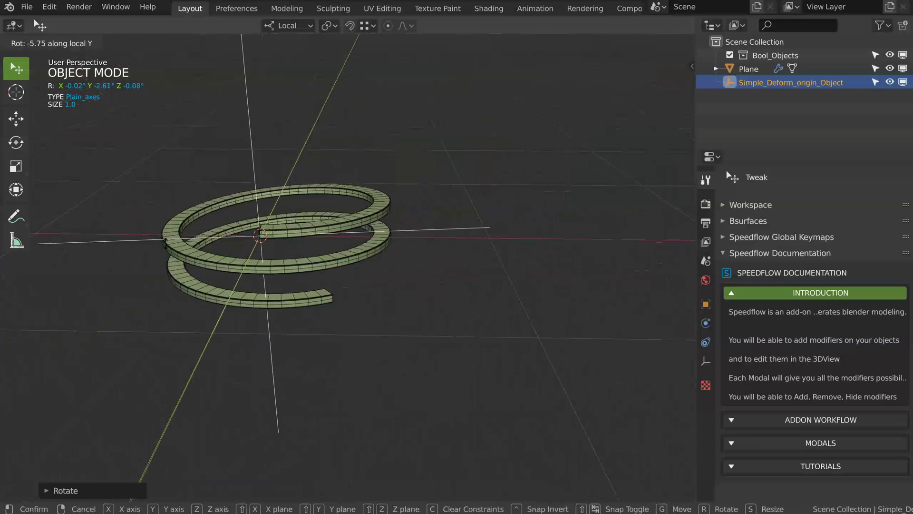
pyautogui.click(304, 222)
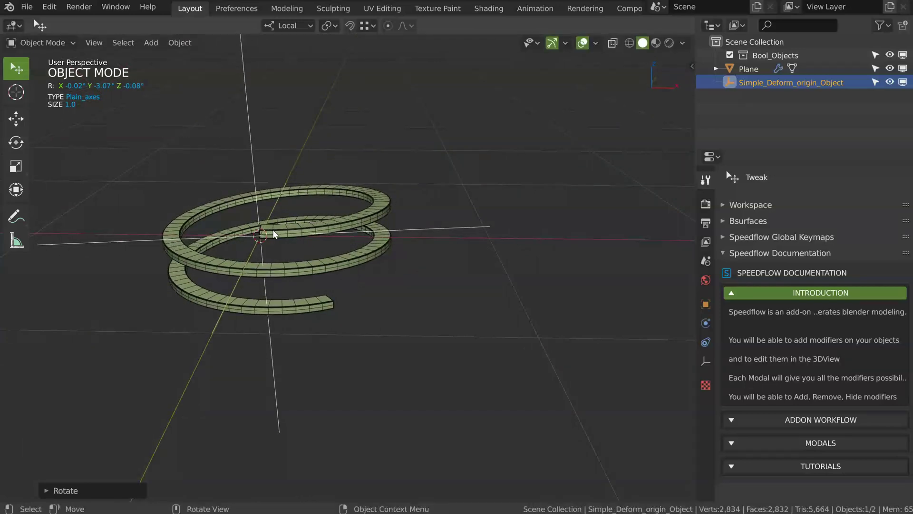
# - Rotate the empty around its local Y axis to about 0.57° so the coil's turns sit tightly stacked
pyautogui.press('r')
pyautogui.press('y')
pyautogui.press('y')
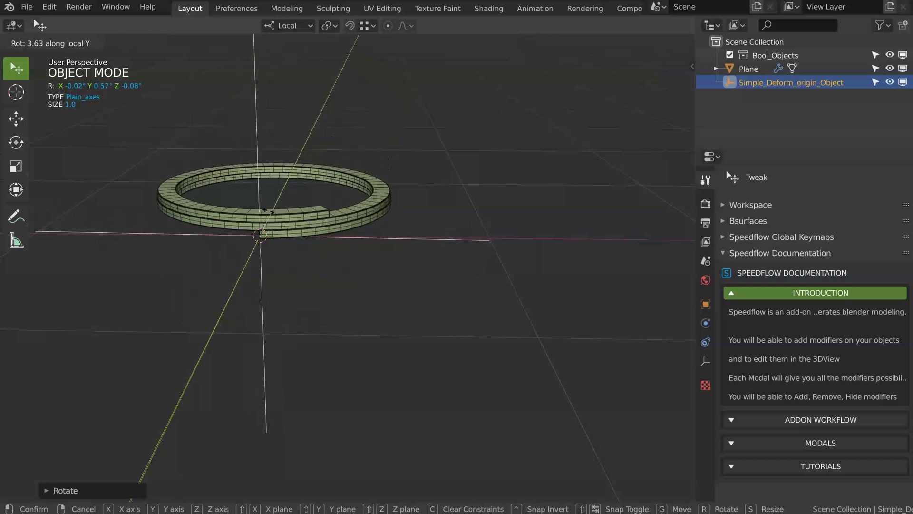
pyautogui.click(270, 211)
# - Select the coiled band and clear it and its bend origin empty from the scene
pyautogui.moveTo(270, 212); pyautogui.dragTo(434, 244, button='middle')
pyautogui.click(450, 245)
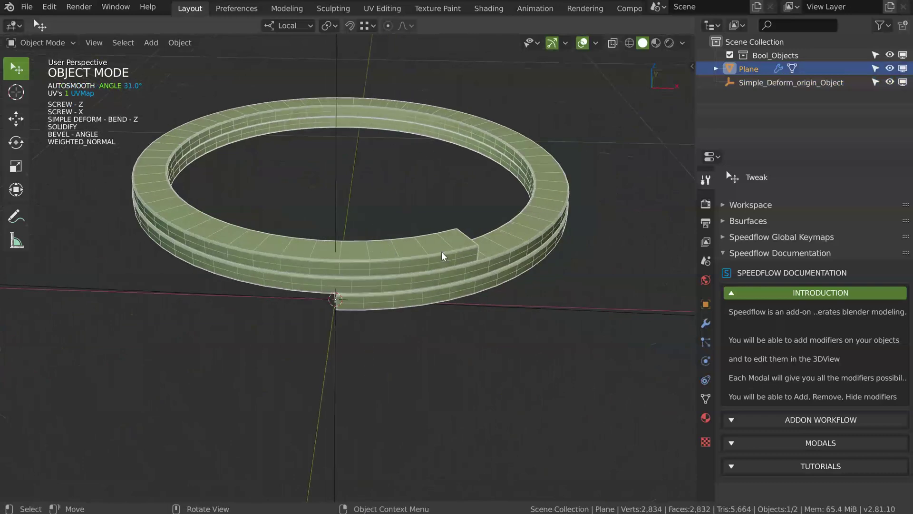
pyautogui.moveTo(407, 277); pyautogui.dragTo(401, 235, button='middle')
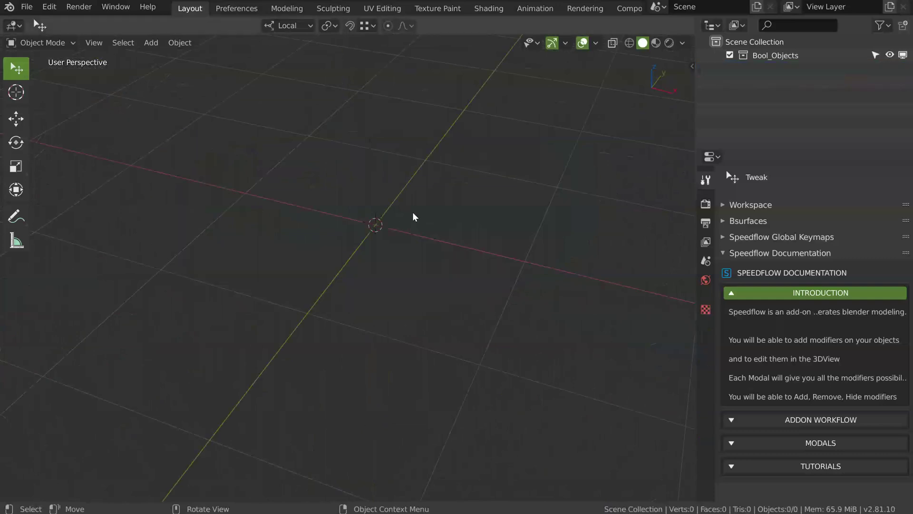
pyautogui.keyDown('shift'); pyautogui.moveTo(398, 208); pyautogui.dragTo(380, 226, button='middle'); pyautogui.keyUp('shift')
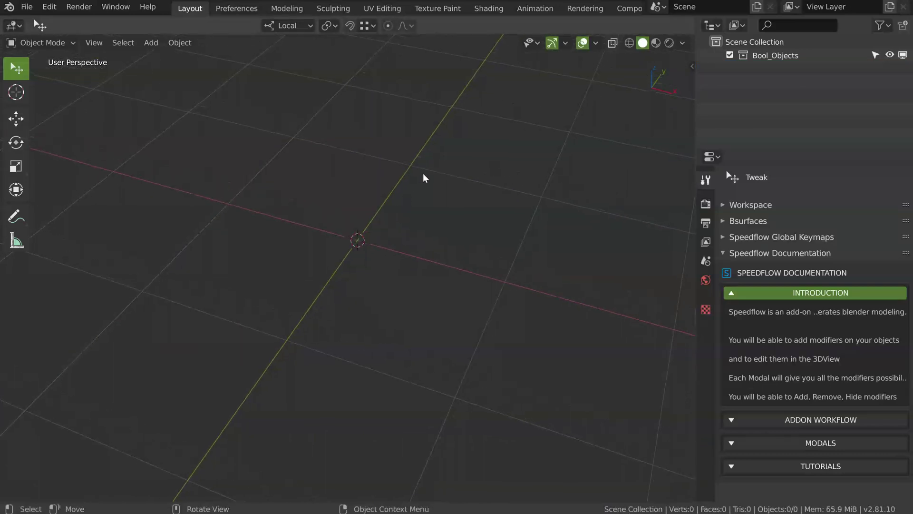
# - Add a single-vertex primitive and extrude it upward along local Z to form the first leg
pyautogui.hotkey('shift', 'q')
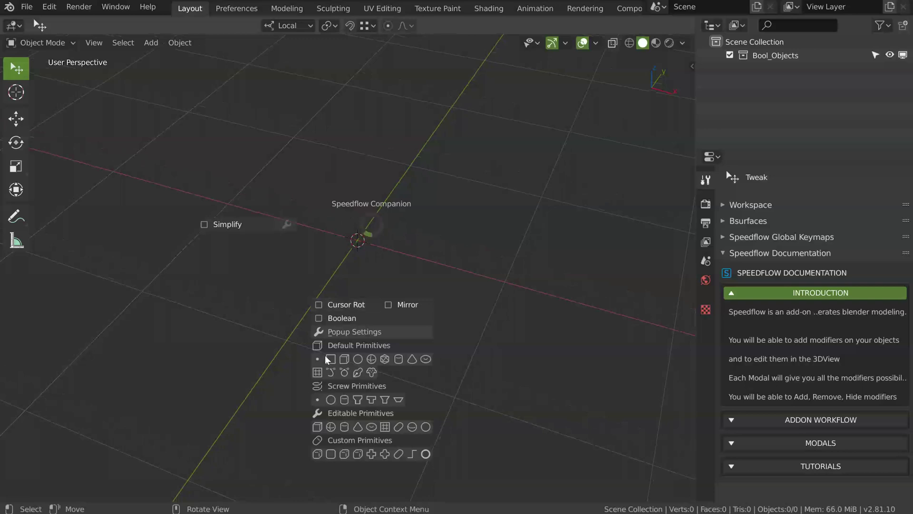
pyautogui.click(317, 359)
pyautogui.press('Tab')
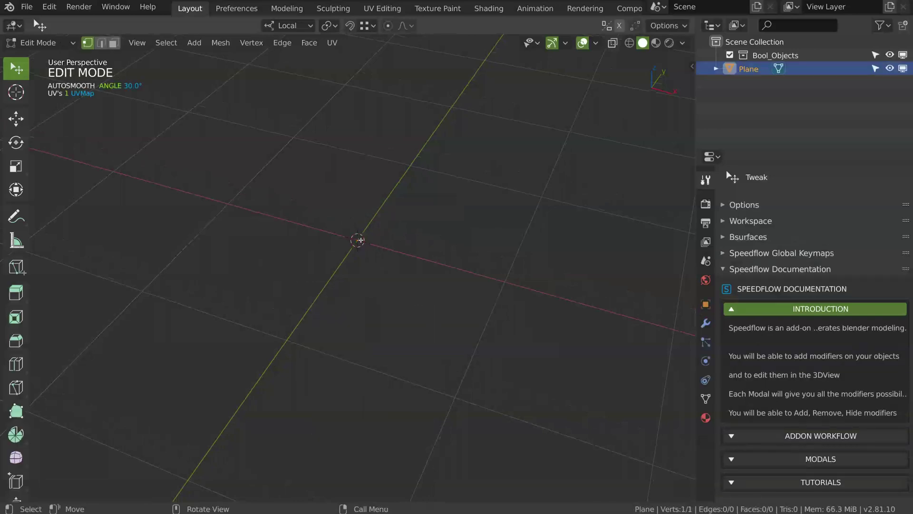
pyautogui.moveTo(358, 235); pyautogui.dragTo(354, 207, button='middle')
pyautogui.press('e')
pyautogui.press('z')
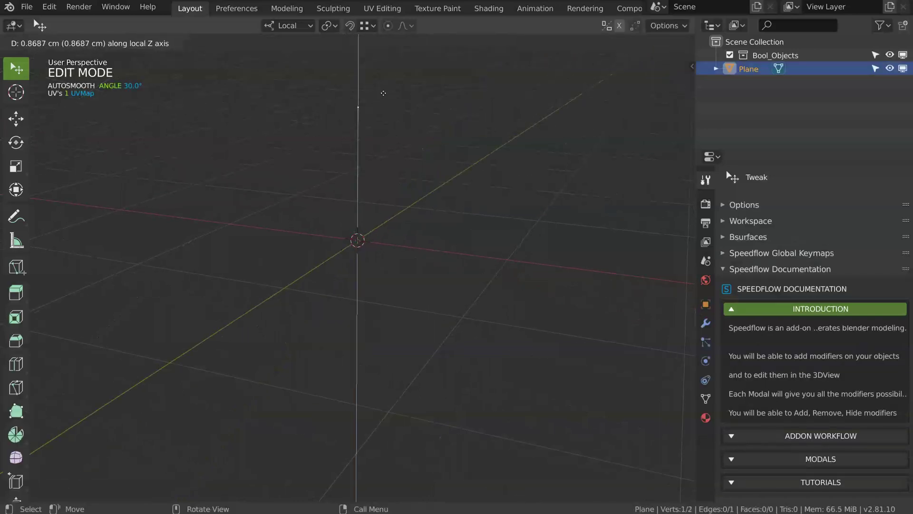
pyautogui.click(382, 69)
# - Extrude the leg's upper vertex horizontally along the local Y axis
pyautogui.moveTo(383, 68); pyautogui.dragTo(339, 207, button='middle')
pyautogui.press('e')
pyautogui.press('y')
pyautogui.click(438, 197)
# - Extrude the path diagonally upward in the right orthographic view, then onward along the local Y axis
pyautogui.press('KP_3')
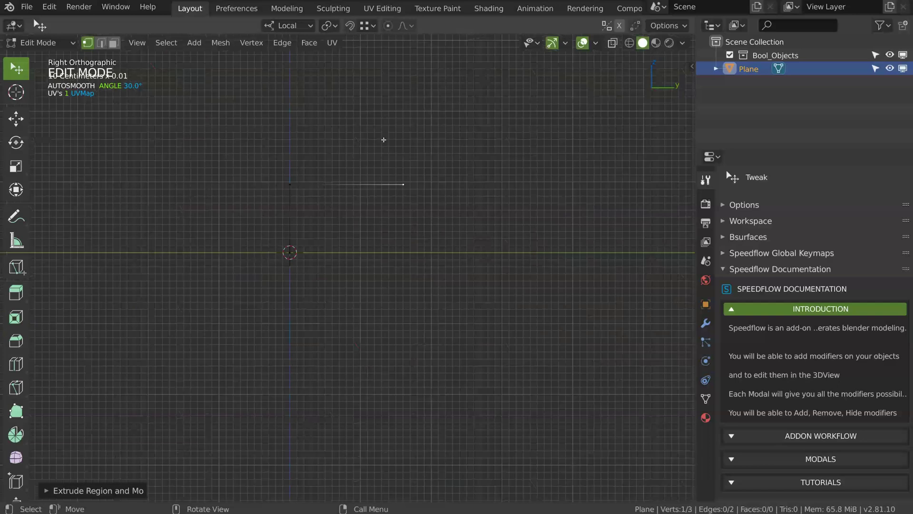
pyautogui.press('e')
pyautogui.click(475, 104)
pyautogui.press('e')
pyautogui.press('y')
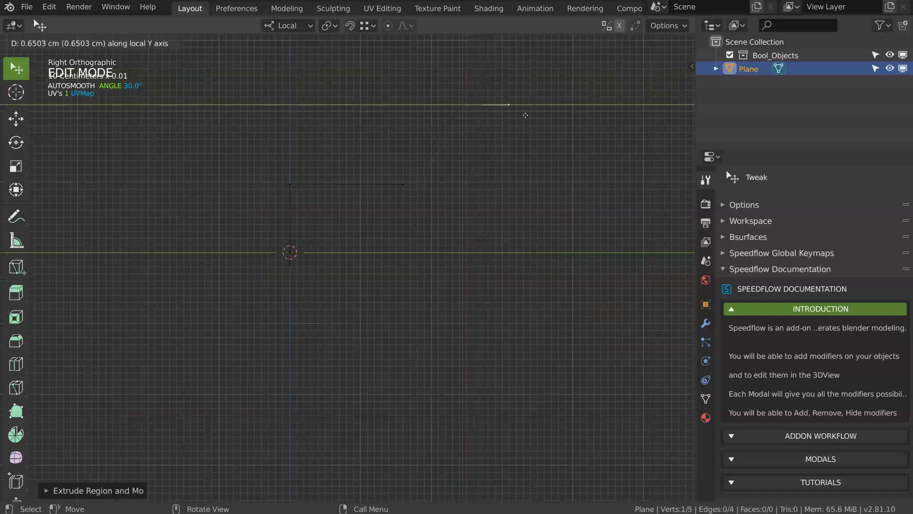
pyautogui.click(587, 123)
# - Extrude the path's end sideways along local X, then downward along local Z
pyautogui.moveTo(587, 122); pyautogui.dragTo(419, 142, button='middle')
pyautogui.press('e')
pyautogui.press('x')
pyautogui.click(529, 172)
pyautogui.moveTo(529, 171); pyautogui.dragTo(472, 130, button='middle')
pyautogui.press('e')
pyautogui.press('z')
pyautogui.click(456, 205)
# - Extrude the path's end partway back along X, then along local Y toward the starting leg
pyautogui.moveTo(475, 186); pyautogui.dragTo(519, 219, button='middle')
pyautogui.press('e')
pyautogui.moveTo(516, 217); pyautogui.dragTo(471, 212, button='middle')
pyautogui.click(359, 216)
pyautogui.moveTo(358, 215); pyautogui.dragTo(325, 226, button='middle')
pyautogui.press('e')
pyautogui.press('y')
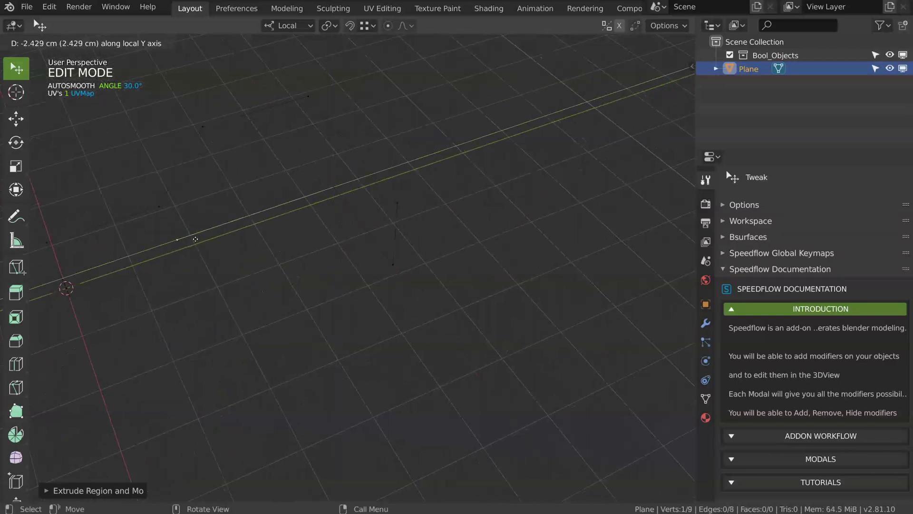
pyautogui.click(47, 243)
# - Move the three vertices of the return branch along local Z to level them with the top of the starting leg
pyautogui.moveTo(48, 243); pyautogui.dragTo(408, 84, button='middle')
pyautogui.press('e')
pyautogui.press('z')
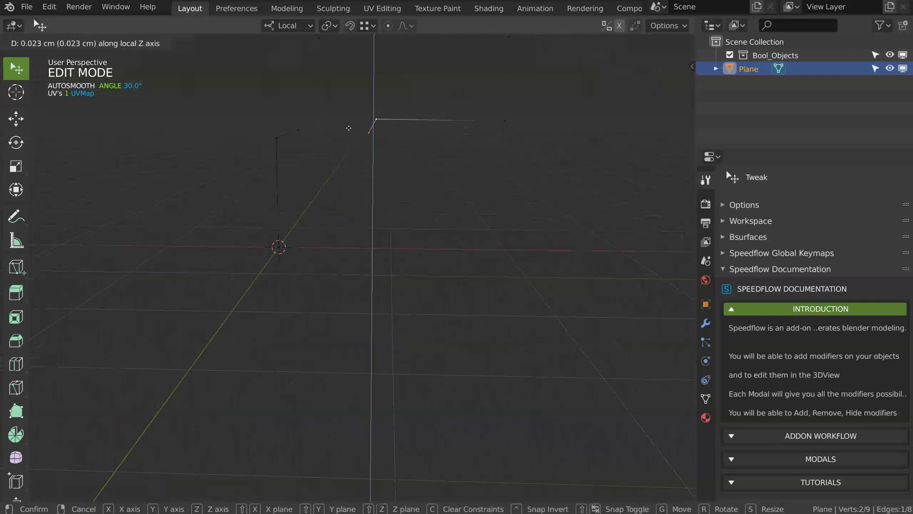
pyautogui.click(381, 133)
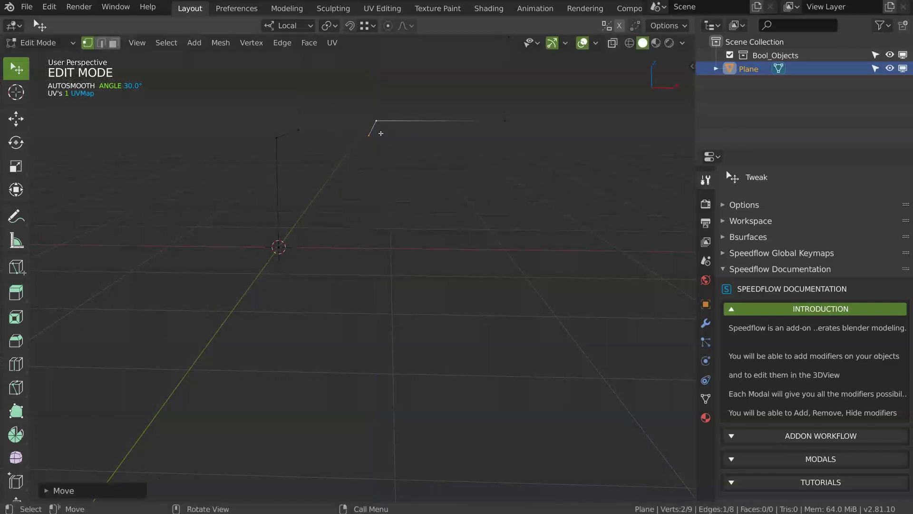
pyautogui.keyDown('shift'); pyautogui.click(505, 122); pyautogui.keyUp('shift')
pyautogui.press('g')
pyautogui.press('z')
pyautogui.click(298, 130)
pyautogui.moveTo(369, 137); pyautogui.dragTo(294, 171, button='middle')
pyautogui.click(288, 163)
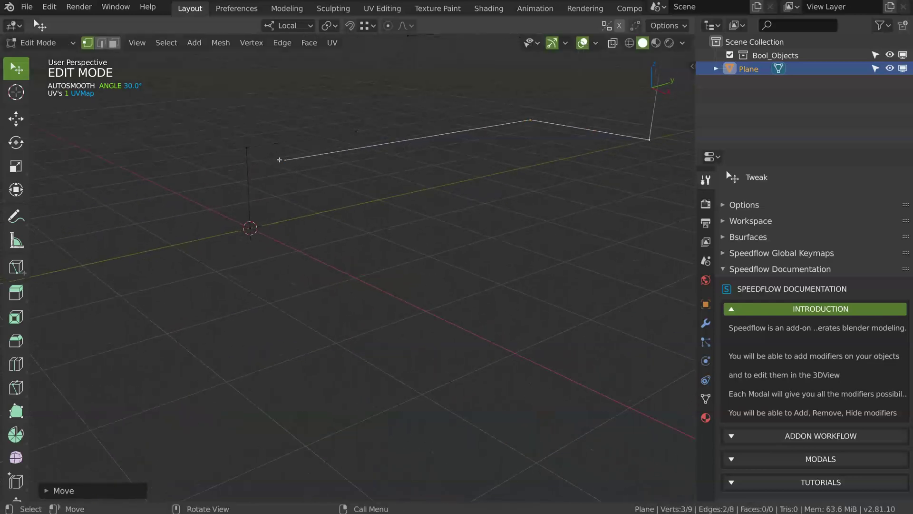
# - Extrude the return branch's end down along local Z to form the second leg, then select the whole path
pyautogui.press('e')
pyautogui.press('z')
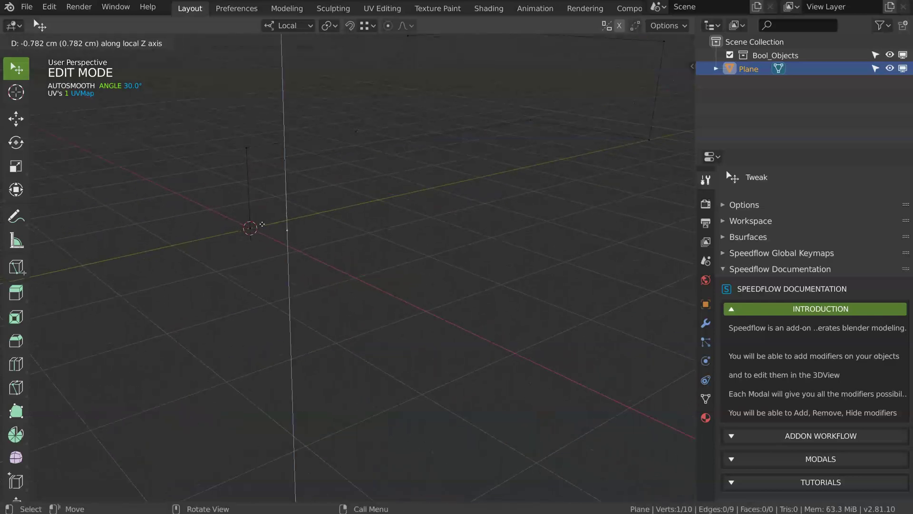
pyautogui.click(300, 246)
pyautogui.keyDown('shift'); pyautogui.moveTo(364, 156); pyautogui.dragTo(375, 191, button='middle'); pyautogui.keyUp('shift')
pyautogui.keyDown('shift'); pyautogui.moveTo(488, 144); pyautogui.dragTo(376, 155, button='middle'); pyautogui.keyUp('shift')
pyautogui.moveTo(376, 155); pyautogui.dragTo(437, 180, button='middle')
pyautogui.press('a')
pyautogui.click(352, 183)
pyautogui.press('a')
pyautogui.click(352, 176)
pyautogui.moveTo(460, 130); pyautogui.dragTo(438, 148, button='middle')
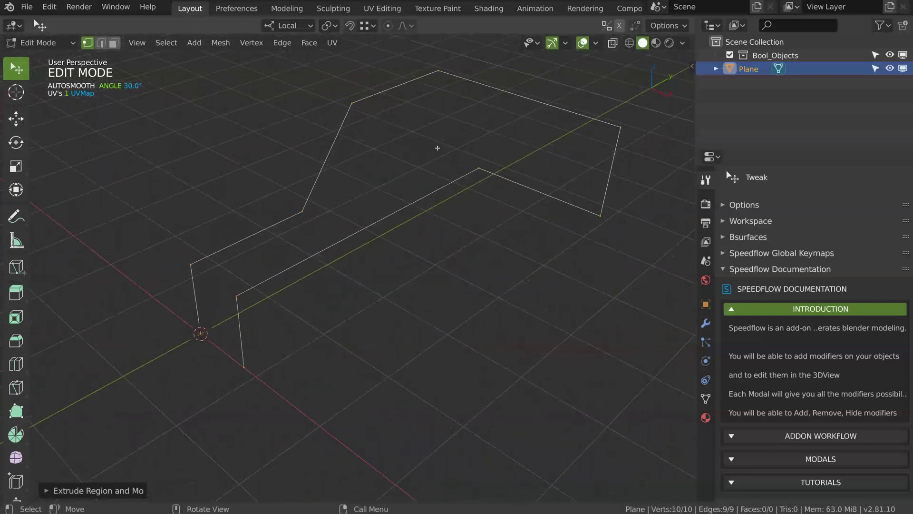
# - Add a vertex bevel to the five leg-top and outer corner vertices with width 0.264, 7 segments and profile 0.578
pyautogui.click(238, 296)
pyautogui.moveTo(209, 266); pyautogui.dragTo(252, 272, button='middle')
pyautogui.moveTo(292, 202); pyautogui.dragTo(391, 94, button='middle')
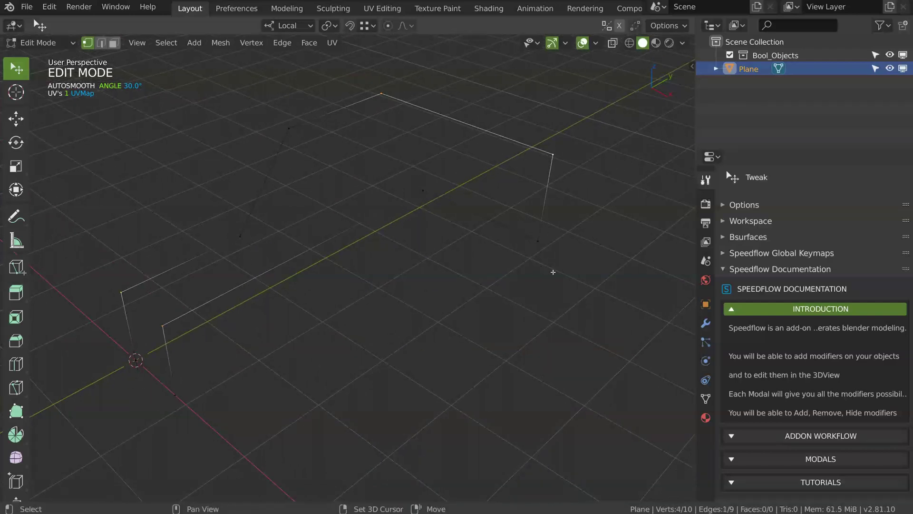
pyautogui.keyDown('shift'); pyautogui.moveTo(476, 232); pyautogui.dragTo(522, 227, button='middle'); pyautogui.keyUp('shift')
pyautogui.press('space')
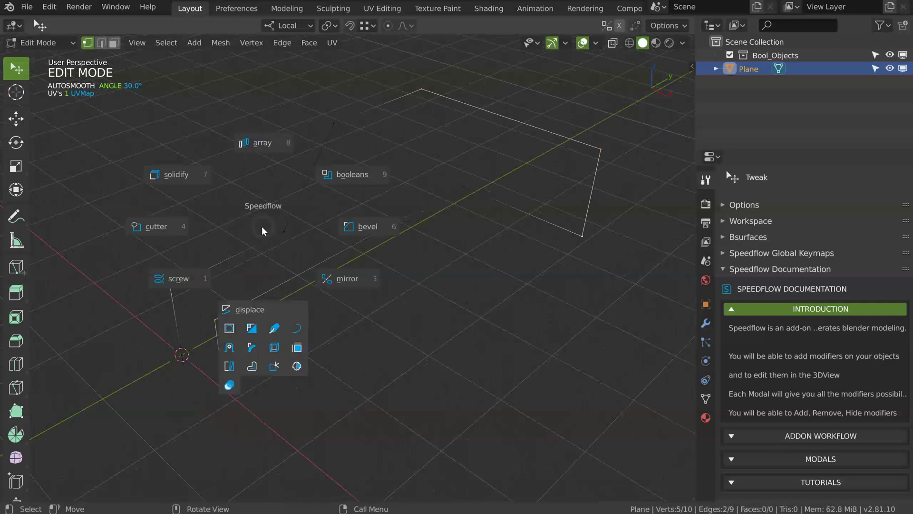
pyautogui.click(357, 226)
pyautogui.click(413, 232)
pyautogui.press('d')
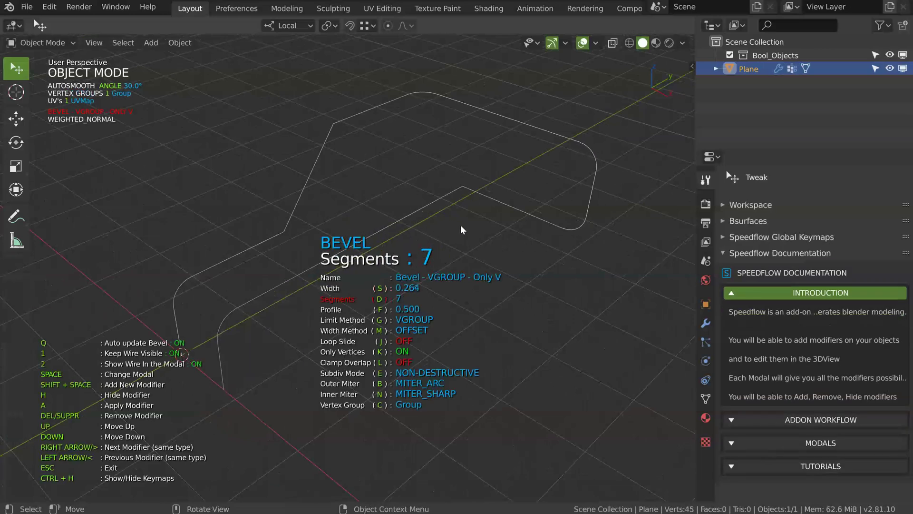
pyautogui.press('f')
pyautogui.click(512, 229)
pyautogui.click(530, 227)
# - Add a second vertex bevel to the two corners of the diagonal section with width 0.114, 5 segments and profile 0.531
pyautogui.moveTo(347, 187); pyautogui.dragTo(389, 205, button='middle')
pyautogui.press('Tab')
pyautogui.click(330, 217)
pyautogui.hotkey('shift', 'space')
pyautogui.click(482, 175)
pyautogui.press('d')
pyautogui.click(518, 176)
pyautogui.press('f')
pyautogui.click(532, 179)
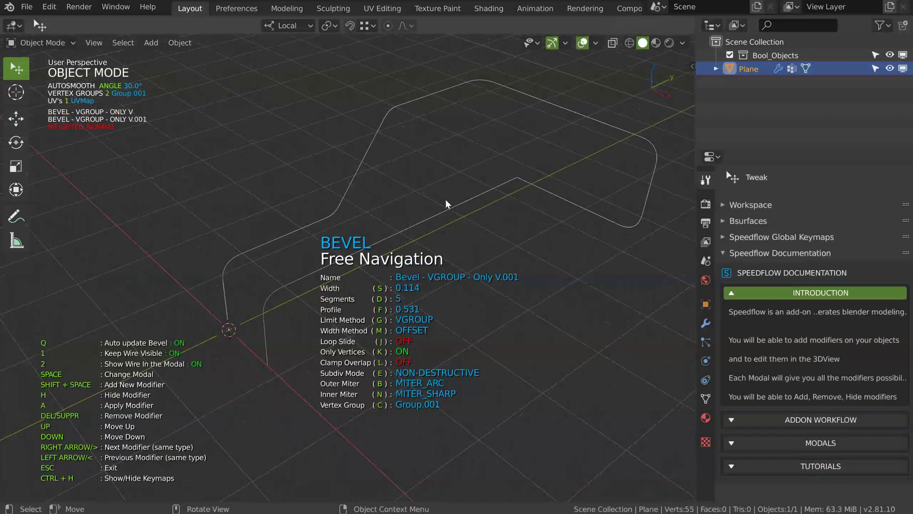
# - Add a third vertex bevel to the remaining inner corner of the return branch with width 0.787 and profile 0.547
pyautogui.press('Tab')
pyautogui.hotkey('shift', 'space')
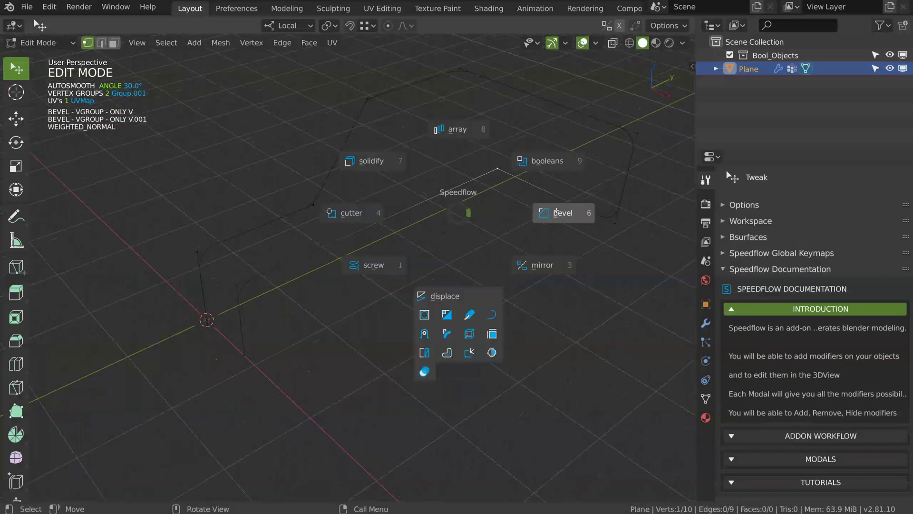
pyautogui.click(555, 212)
pyautogui.click(598, 215)
pyautogui.press('s')
pyautogui.click(575, 227)
pyautogui.press('d')
pyautogui.click(619, 228)
pyautogui.press('s')
pyautogui.click(558, 219)
pyautogui.moveTo(544, 217); pyautogui.dragTo(492, 239, button='middle')
pyautogui.press('d')
pyautogui.click(547, 219)
pyautogui.press('f')
pyautogui.click(513, 222)
pyautogui.moveTo(512, 221); pyautogui.dragTo(427, 198, button='middle')
pyautogui.press('Escape')
# - Duplicate the beveled path and place the copy beside it in the negative X direction
pyautogui.moveTo(364, 186); pyautogui.dragTo(405, 221, button='middle')
pyautogui.hotkey('shift', 'd')
pyautogui.press('x')
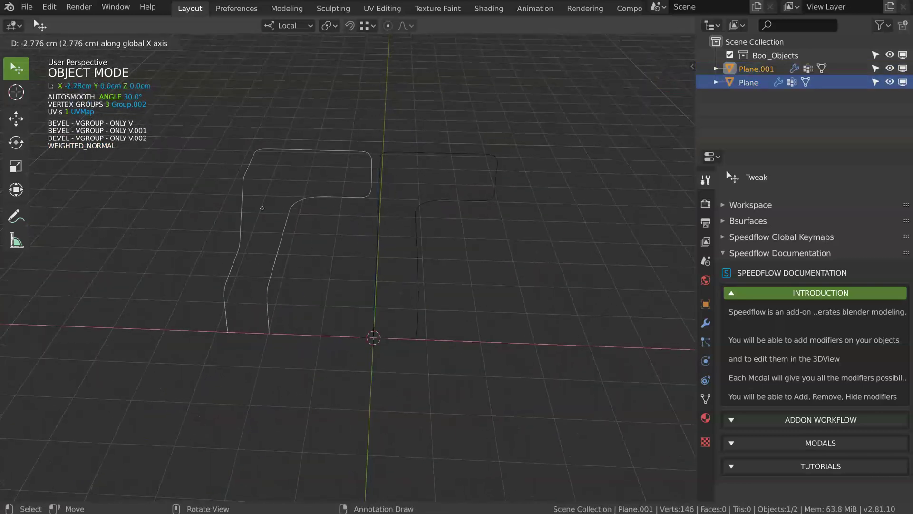
pyautogui.click(205, 215)
pyautogui.moveTo(205, 215); pyautogui.dragTo(428, 220, button='middle')
# - Tubify the original path with a bevel depth of 0.091 and a Resolution U of 1
pyautogui.click(447, 248)
pyautogui.keyDown('shift'); pyautogui.moveTo(415, 259); pyautogui.dragTo(476, 203, button='middle'); pyautogui.keyUp('shift')
pyautogui.scroll(1, 442, 207)
pyautogui.keyDown('shift'); pyautogui.moveTo(407, 210); pyautogui.dragTo(384, 221, button='middle'); pyautogui.keyUp('shift')
pyautogui.press('space')
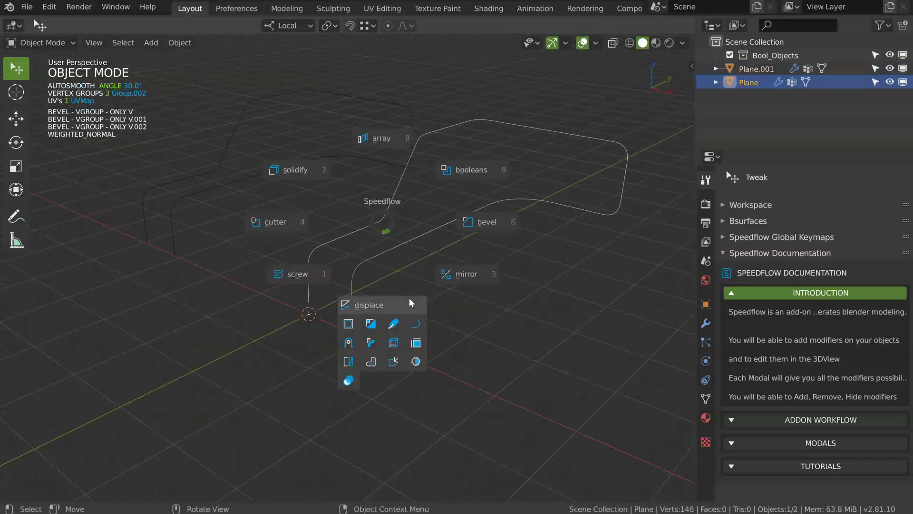
pyautogui.click(394, 321)
pyautogui.press('s')
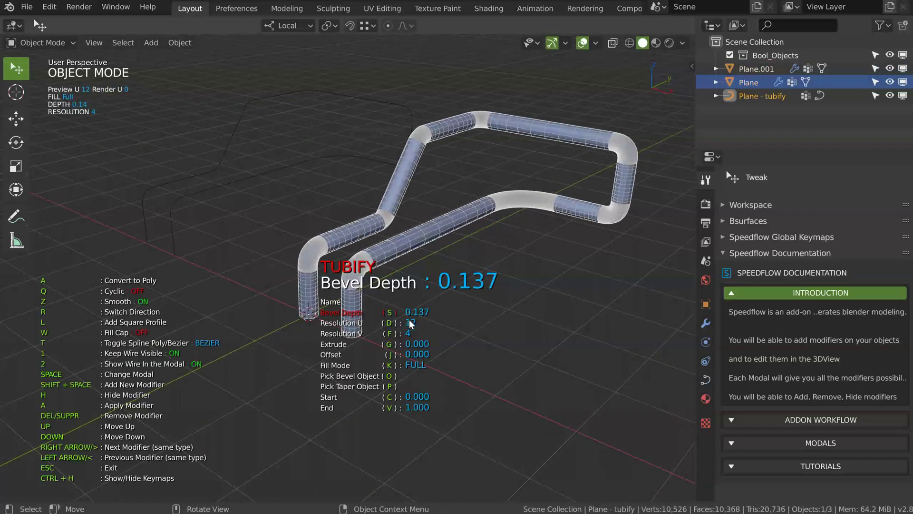
pyautogui.press('d')
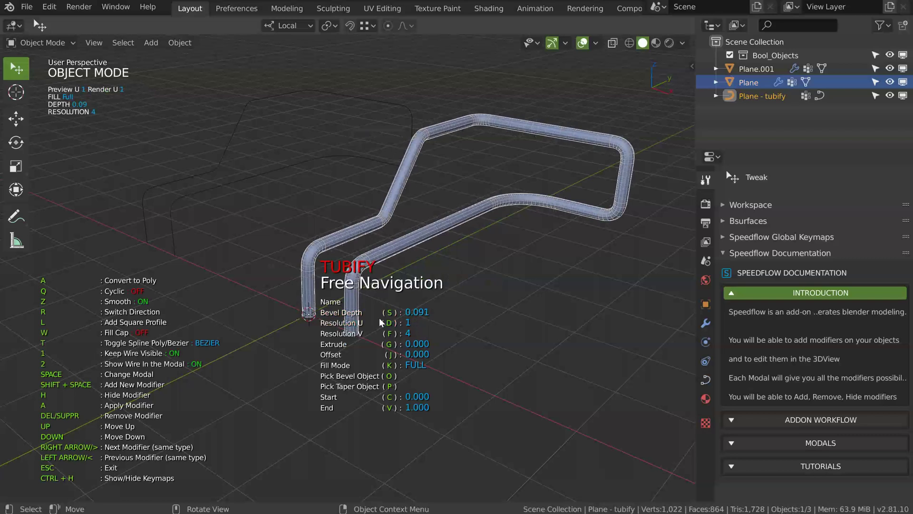
pyautogui.press('d')
pyautogui.click(347, 300)
# - Set the tube's bevel depth to 0.097 and its Resolution V to 12
pyautogui.press('s')
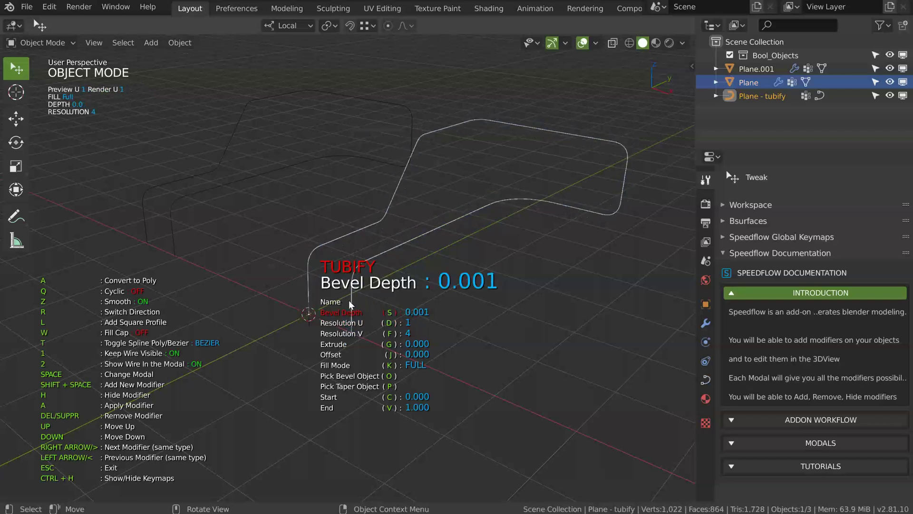
pyautogui.click(369, 298)
pyautogui.press('f')
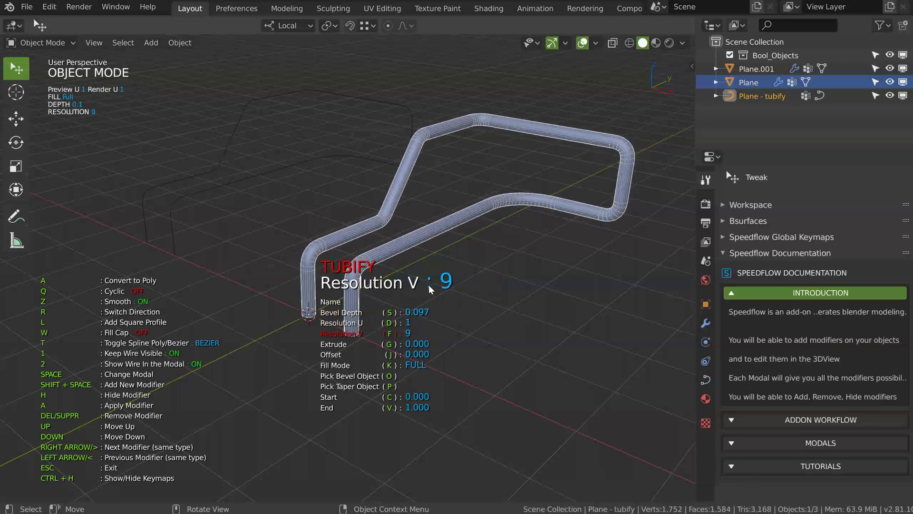
pyautogui.click(473, 290)
# - Flatten the tube into a band with an Extrude of 0.089 and a bevel depth of 0.026
pyautogui.moveTo(410, 272); pyautogui.dragTo(398, 268, button='middle')
pyautogui.scroll(4, 400, 257)
pyautogui.keyDown('shift'); pyautogui.moveTo(429, 238); pyautogui.dragTo(414, 183, button='middle'); pyautogui.keyUp('shift')
pyautogui.scroll(-2, 418, 184)
pyautogui.press('g')
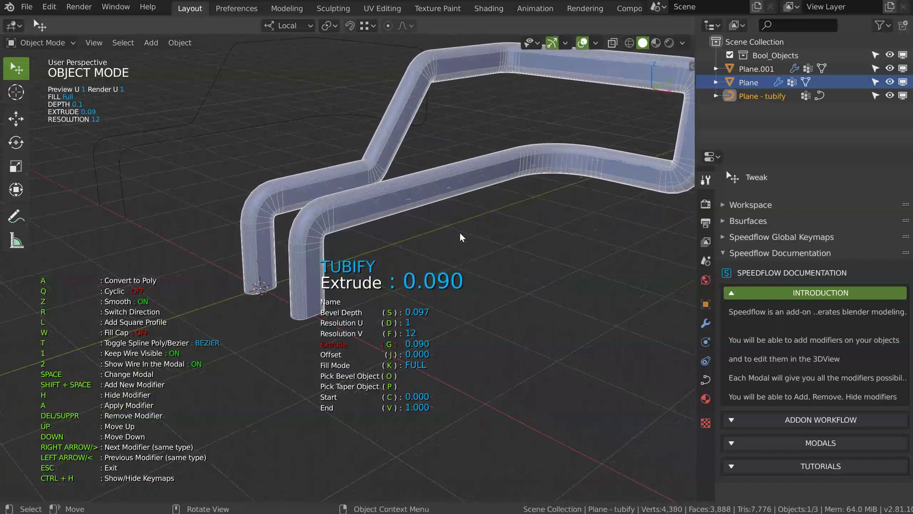
pyautogui.click(459, 232)
pyautogui.press('s')
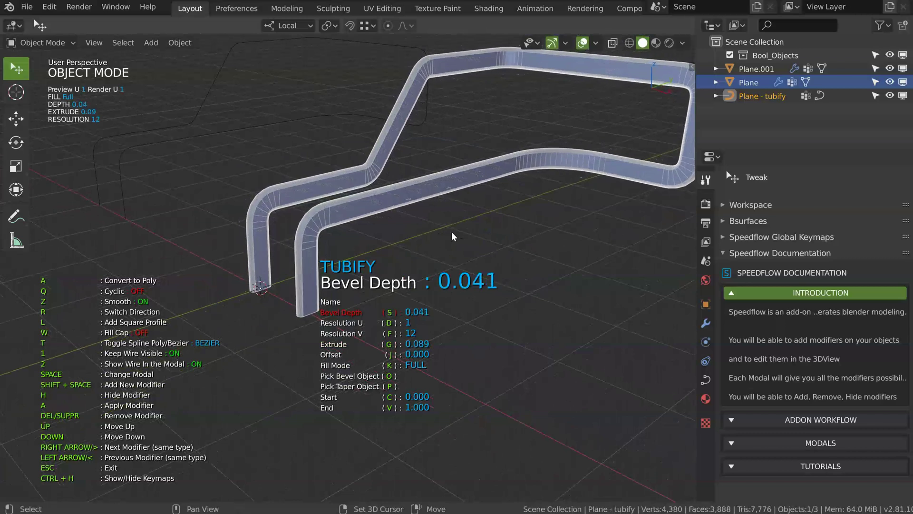
pyautogui.click(444, 233)
pyautogui.moveTo(522, 196); pyautogui.dragTo(364, 192, button='middle')
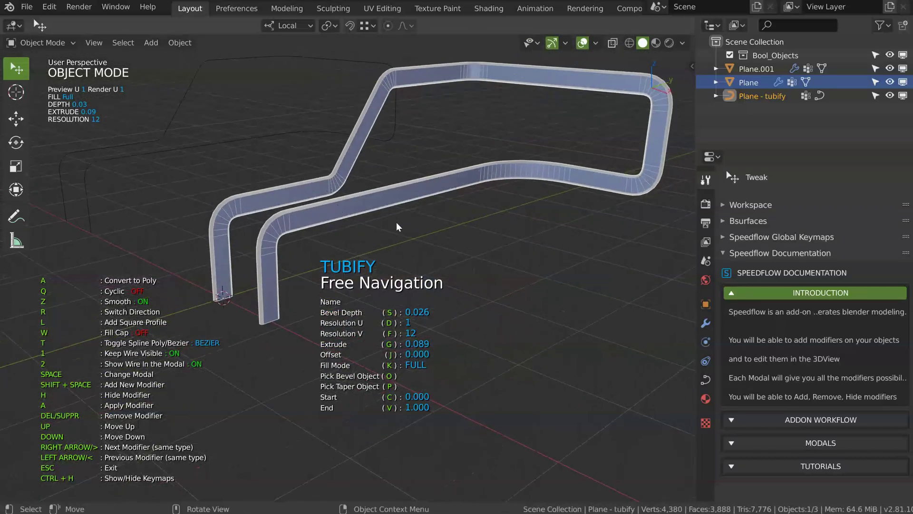
# - Widen the band by setting its Extrude to about 0.14 and finish the Tubify operation
pyautogui.press('g')
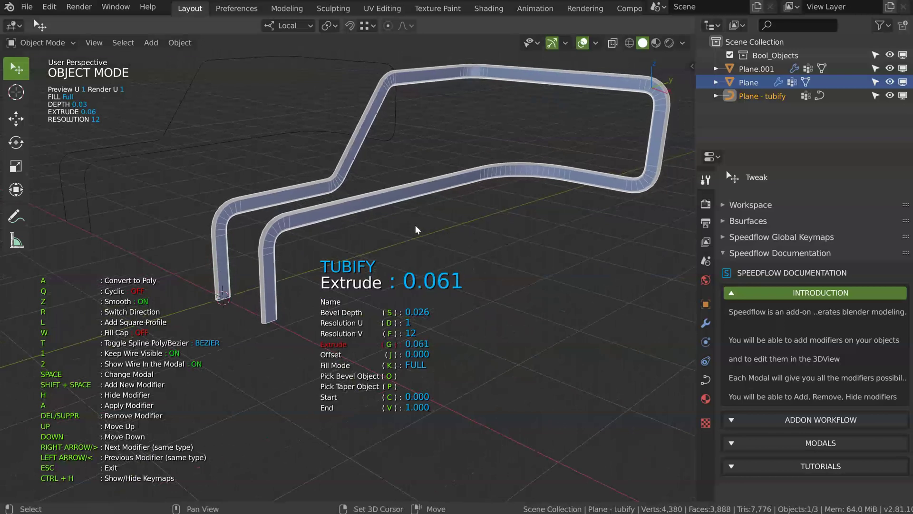
pyautogui.click(511, 218)
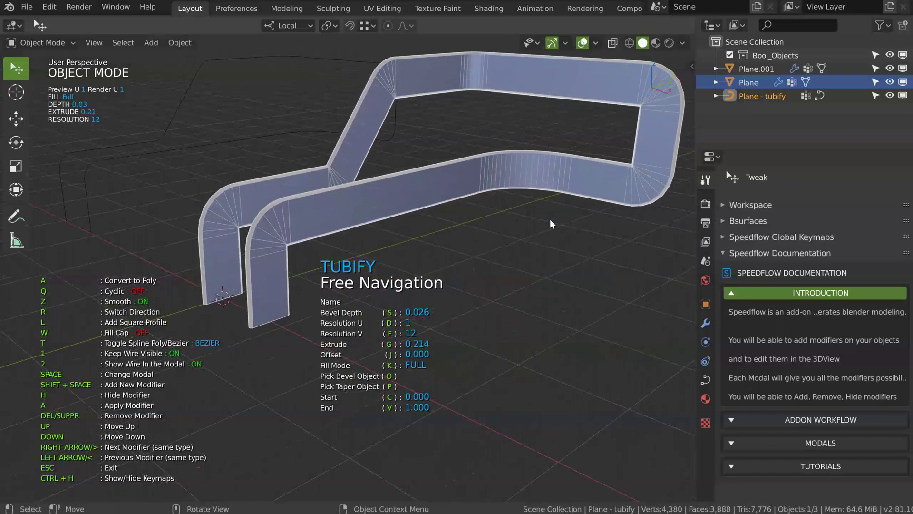
pyautogui.press('g')
pyautogui.click(393, 214)
pyautogui.click(377, 204)
# - Move the tubified band about 1.35 cm along the X axis, away from its source path
pyautogui.moveTo(356, 205); pyautogui.dragTo(433, 197, button='middle')
pyautogui.moveTo(302, 81); pyautogui.dragTo(415, 198, button='middle')
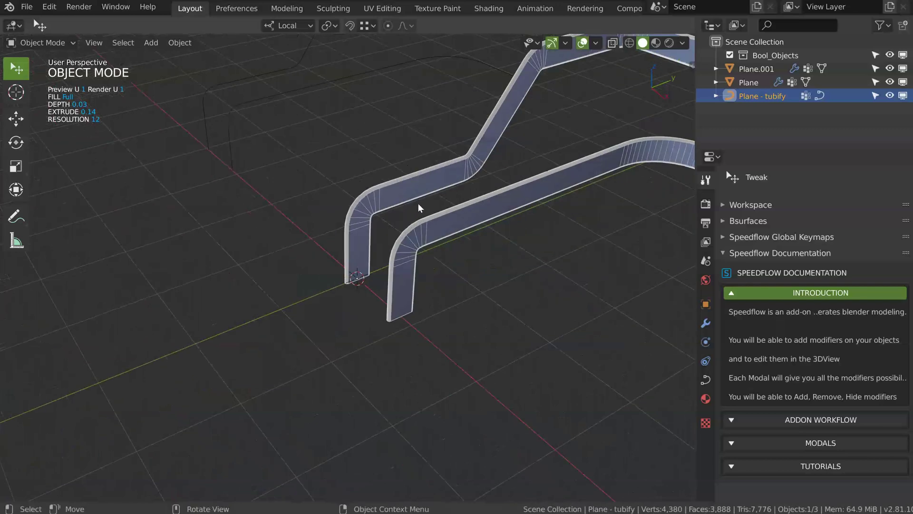
pyautogui.press('g')
pyautogui.press('x')
pyautogui.click(422, 227)
pyautogui.click(418, 227)
# - Inspect the source path and the tubified curve separately in Edit Mode
pyautogui.press('Tab')
pyautogui.click(399, 168)
pyautogui.press('Tab')
pyautogui.click(390, 169)
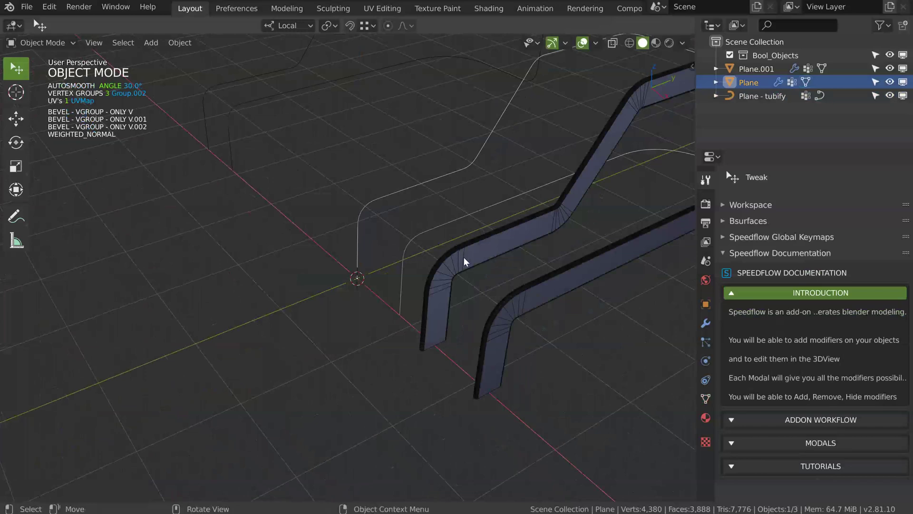
pyautogui.click(427, 278)
pyautogui.moveTo(454, 255); pyautogui.dragTo(491, 192, button='middle')
pyautogui.press('Tab')
pyautogui.click(479, 170)
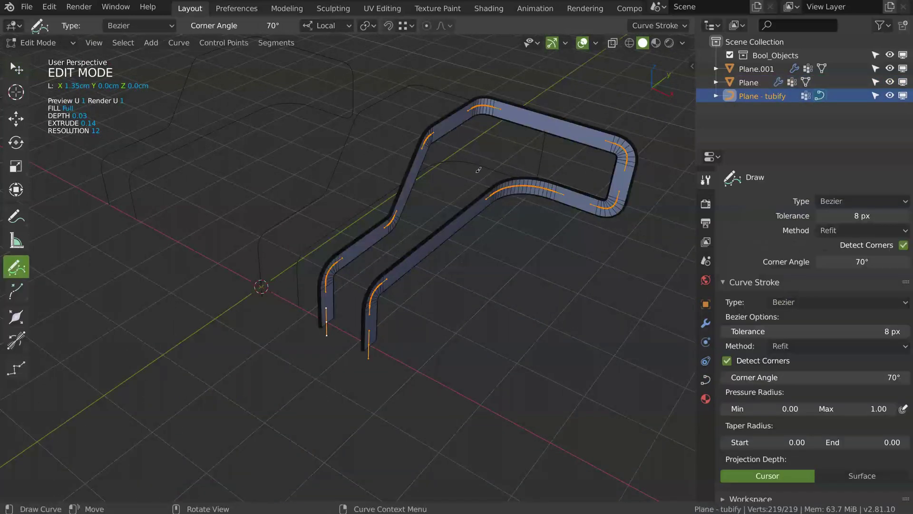
pyautogui.press('Tab')
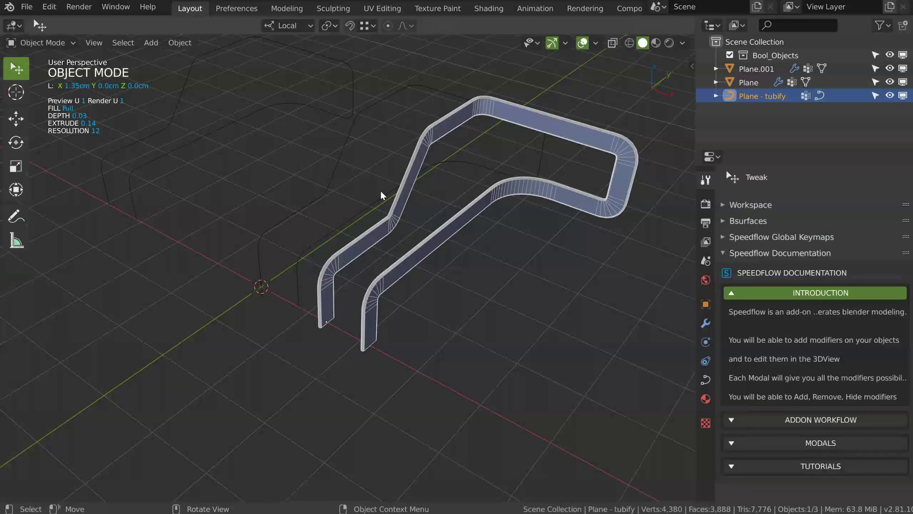
# - Delete the tubified band
pyautogui.press('x')
pyautogui.click(390, 228)
# - Edit the original path's third bevel, setting 17 segments and a width of about 0.386
pyautogui.click(417, 179)
pyautogui.press('space')
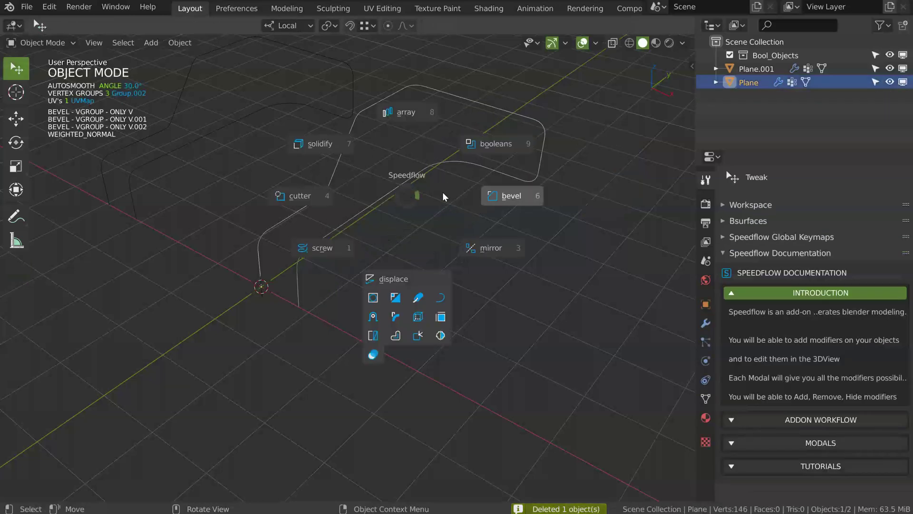
pyautogui.click(509, 197)
pyautogui.press('d')
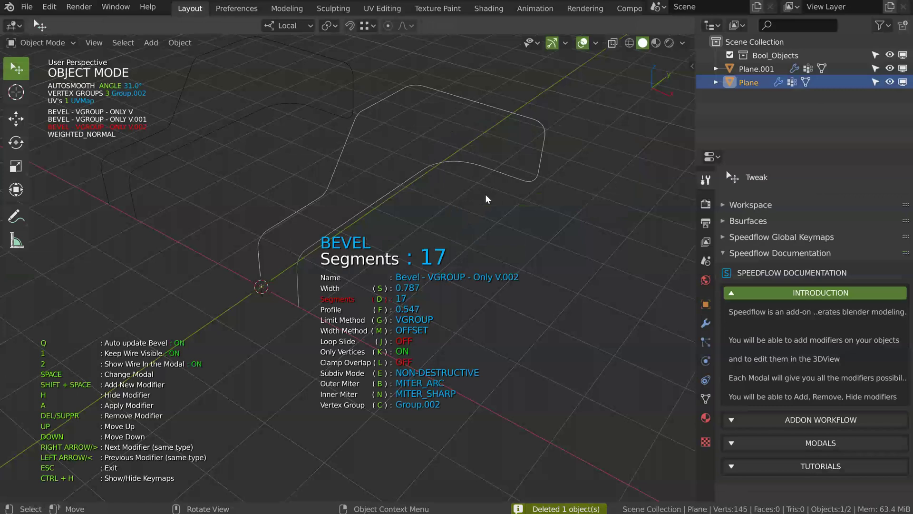
pyautogui.press('s')
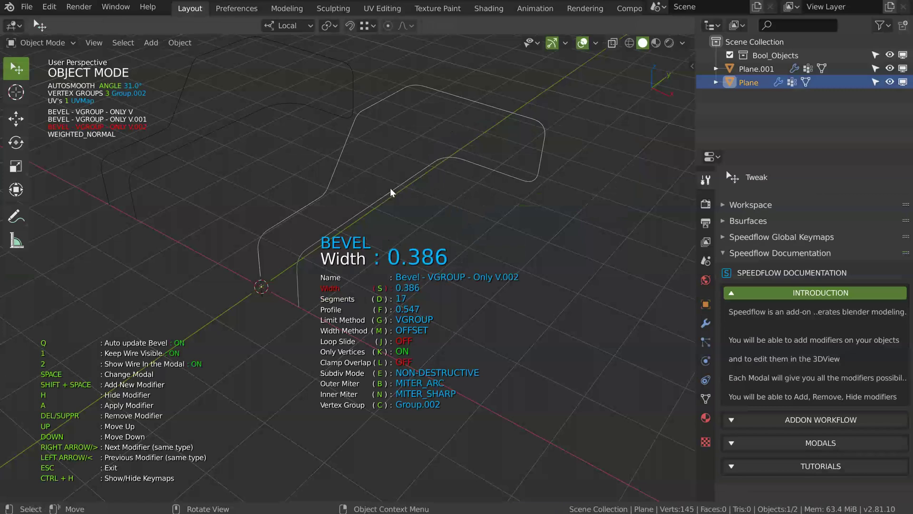
pyautogui.press('s')
# - Edit the source path's first vertex-group bevel, setting a width of about 0.264 and 10 segments
pyautogui.press('Right')
pyautogui.press('s')
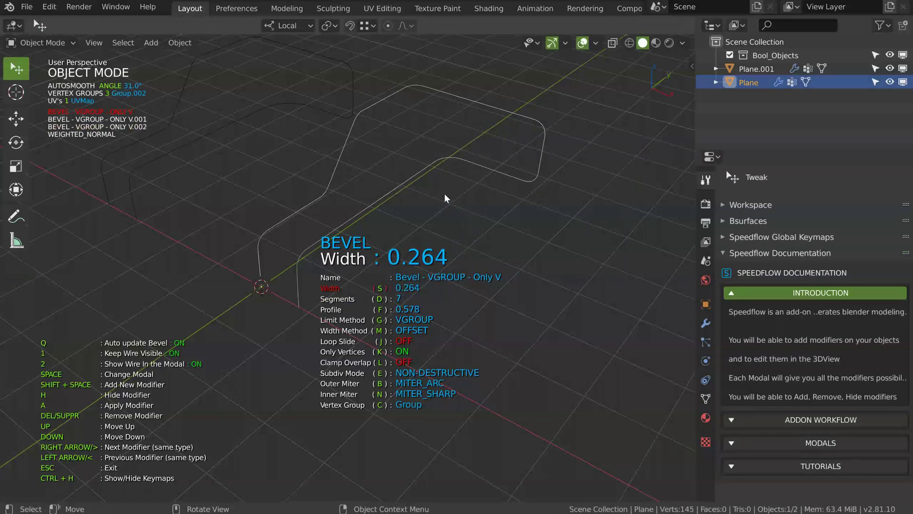
pyautogui.press('d')
pyautogui.press('d')
# - Tubify the path into a thin band with Resolution U 1, Extrude about 0.12 and Bevel Depth about 0.03
pyautogui.press('space')
pyautogui.click(425, 287)
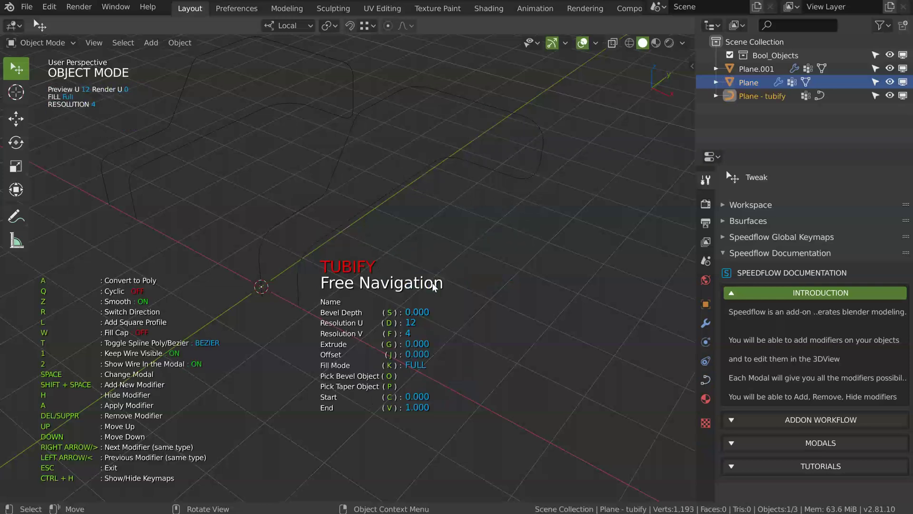
pyautogui.press('s')
pyautogui.press('d')
pyautogui.press('d')
pyautogui.press('g')
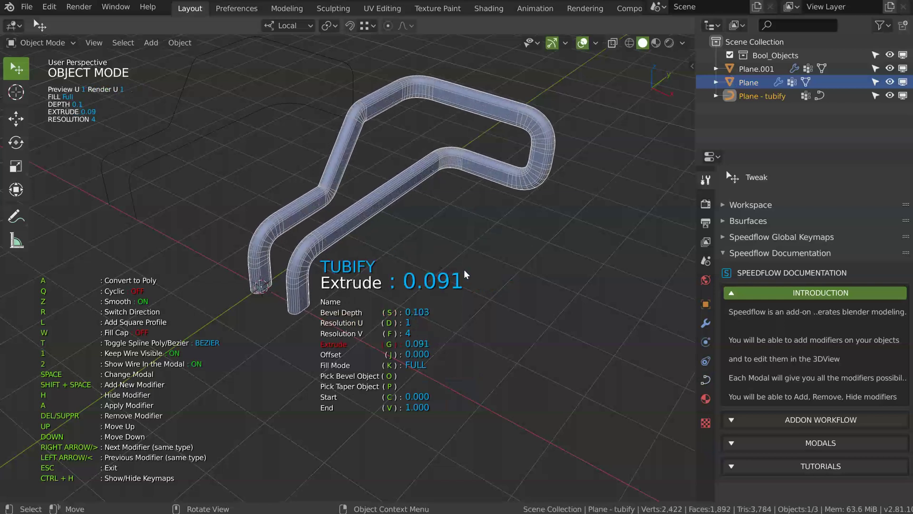
pyautogui.press('s')
pyautogui.click(420, 239)
pyautogui.click(409, 228)
pyautogui.moveTo(309, 203); pyautogui.dragTo(451, 99, button='middle')
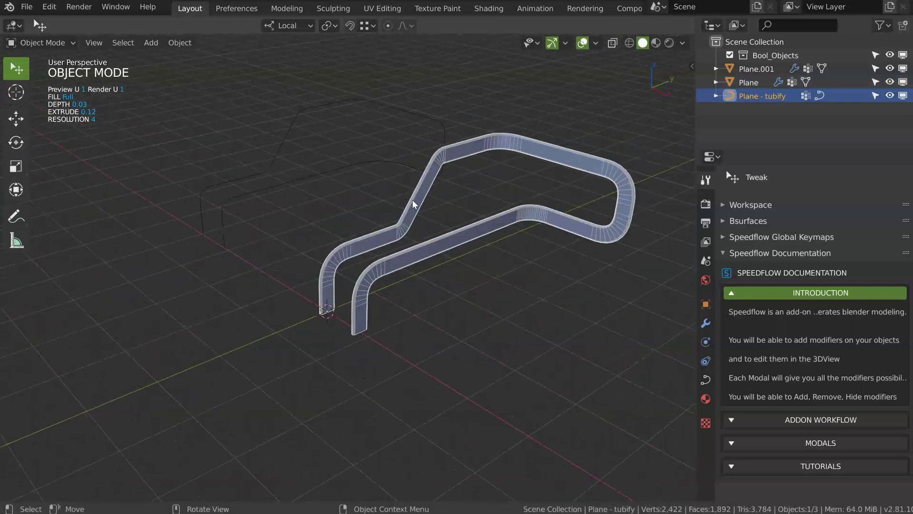
pyautogui.press('Delete')
pyautogui.moveTo(434, 211); pyautogui.dragTo(458, 225, button='middle')
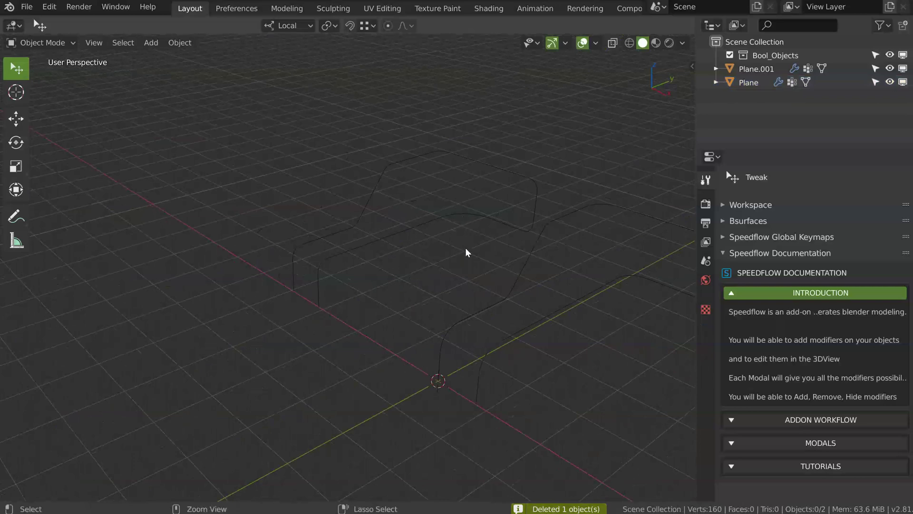
pyautogui.hotkey('ctrl', 'z')
# - Move the tubified band about 4.32 cm along the X axis, away from its source path
pyautogui.moveTo(415, 253); pyautogui.dragTo(386, 187, button='middle')
pyautogui.press('g')
pyautogui.press('x')
pyautogui.click(680, 259)
# - Add a Skin modifier to the other beveled path, Plane.001
pyautogui.click(435, 243)
pyautogui.scroll(4, 435, 243)
pyautogui.press('space')
pyautogui.click(378, 357)
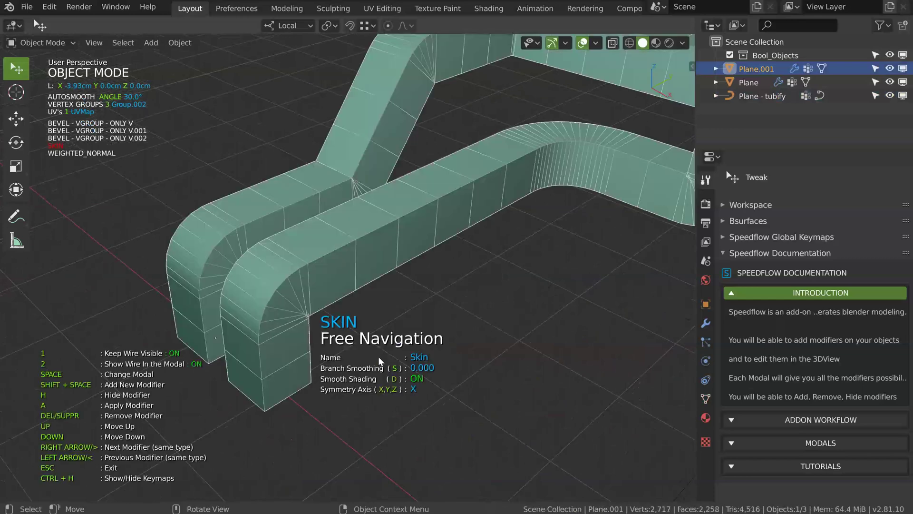
pyautogui.scroll(-3, 446, 235)
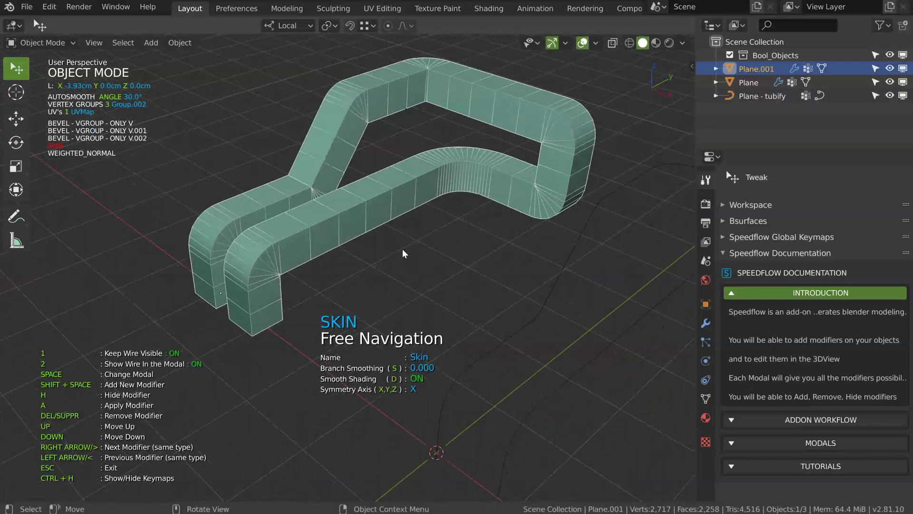
# - Scale the skin radius of all Plane.001 vertices down to about 0.29 in Edit Mode
pyautogui.press('Tab')
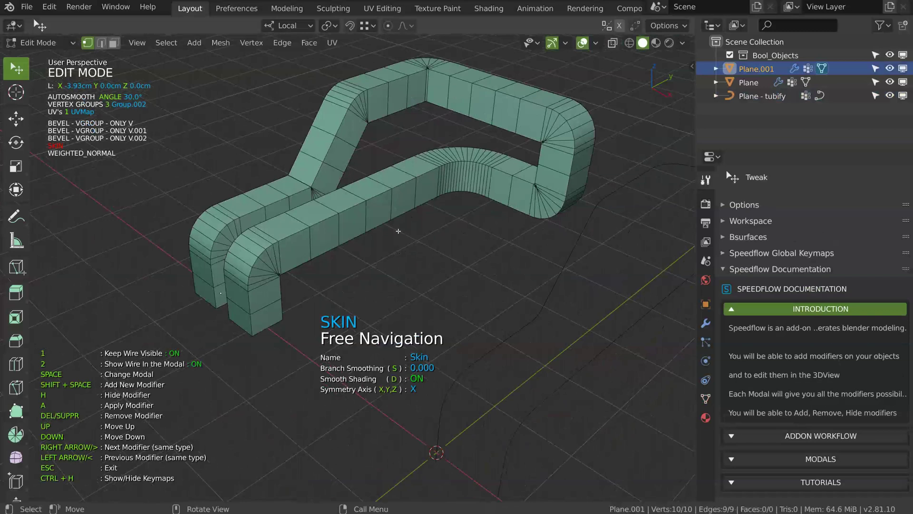
pyautogui.keyDown('shift'); pyautogui.moveTo(343, 223); pyautogui.dragTo(410, 212, button='middle'); pyautogui.keyUp('shift')
pyautogui.hotkey('ctrl', 'a')
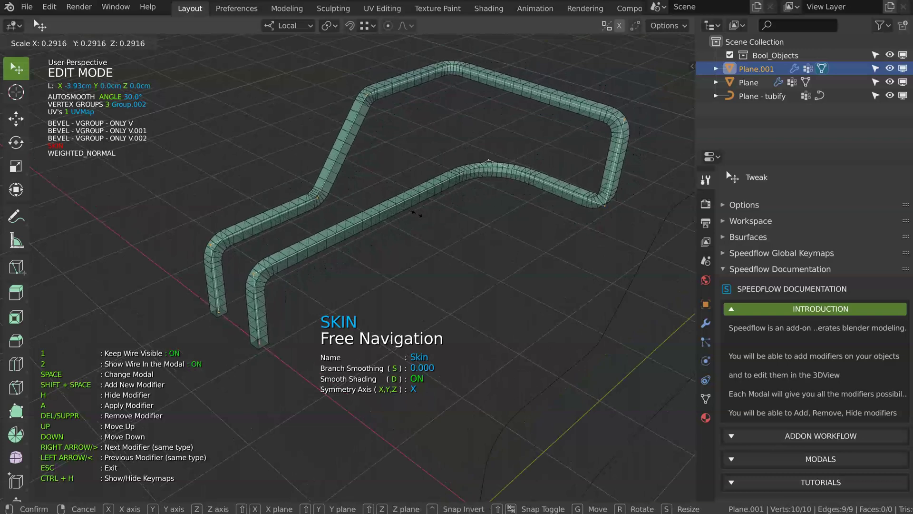
pyautogui.click(411, 216)
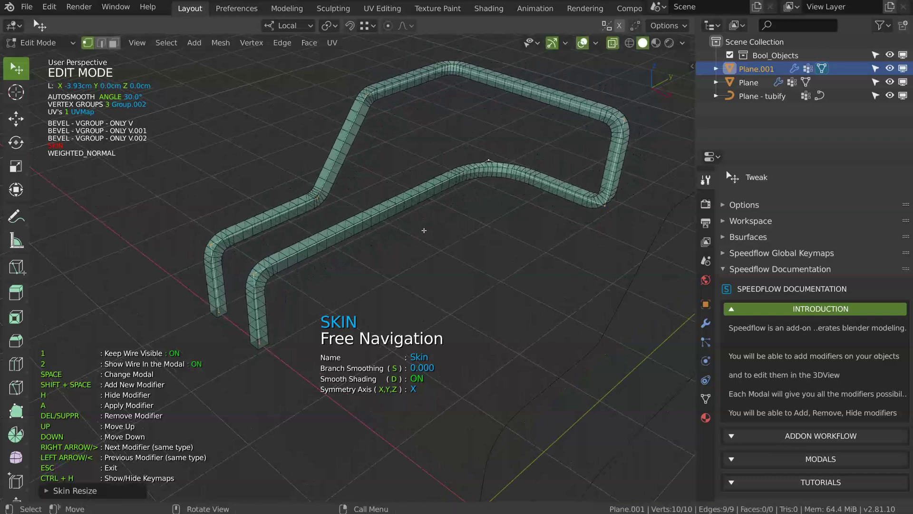
# - Adjust the skin radius along local Y and widen it along local X by a factor of about 3.73
pyautogui.hotkey('ctrl', 'a')
pyautogui.press('y')
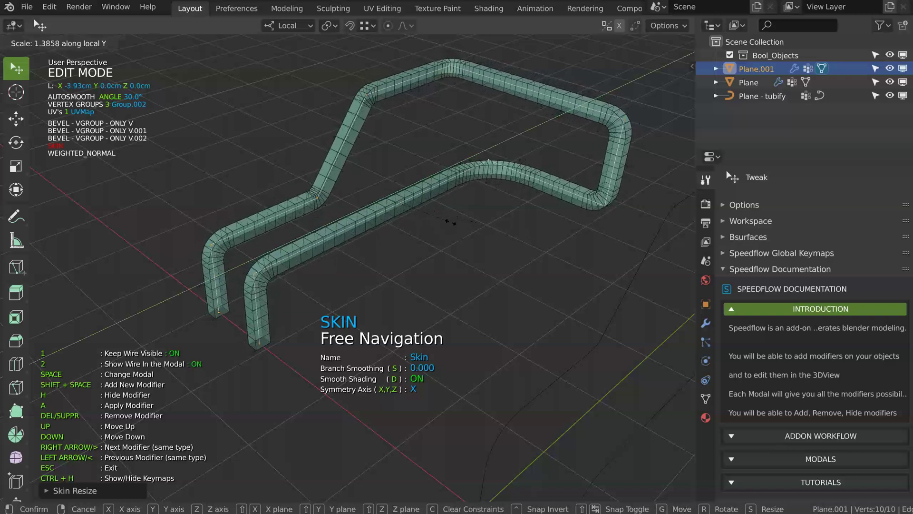
pyautogui.click(447, 226)
pyautogui.hotkey('ctrl', 'a')
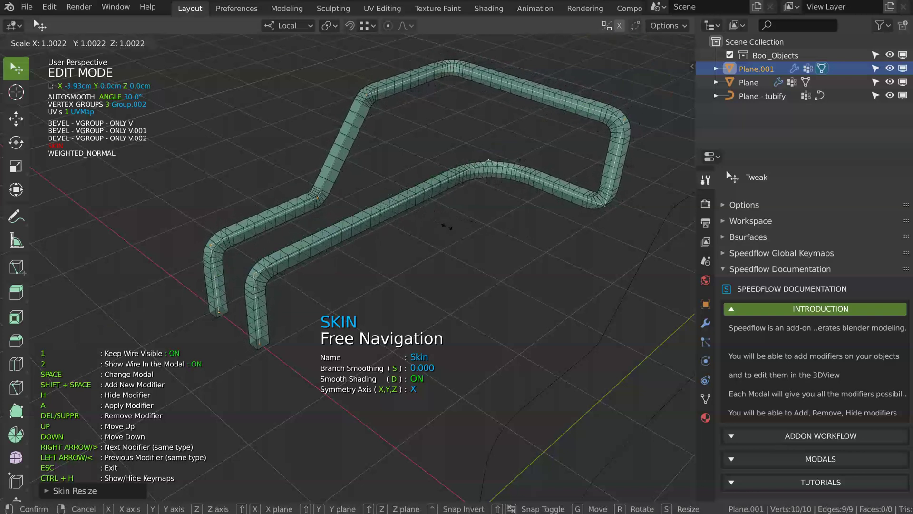
pyautogui.press('x')
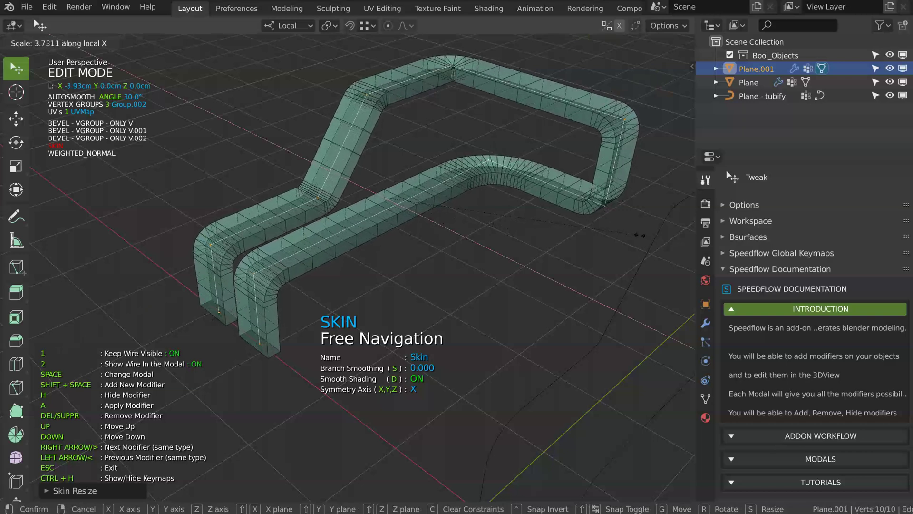
pyautogui.click(643, 232)
# - Reduce the skin width slightly along local X and return to Object Mode
pyautogui.moveTo(477, 193); pyautogui.dragTo(385, 137, button='middle')
pyautogui.moveTo(422, 185); pyautogui.dragTo(460, 225, button='middle')
pyautogui.hotkey('ctrl', 'a')
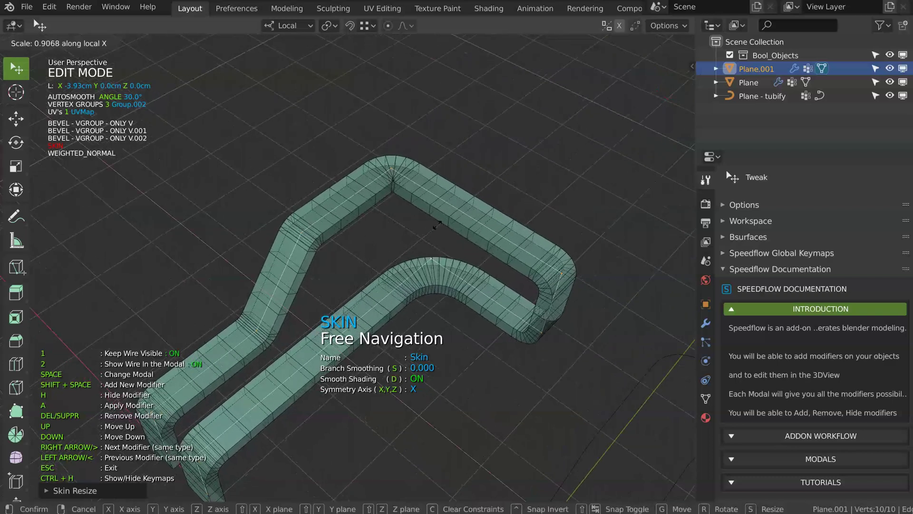
pyautogui.click(417, 245)
pyautogui.press('Tab')
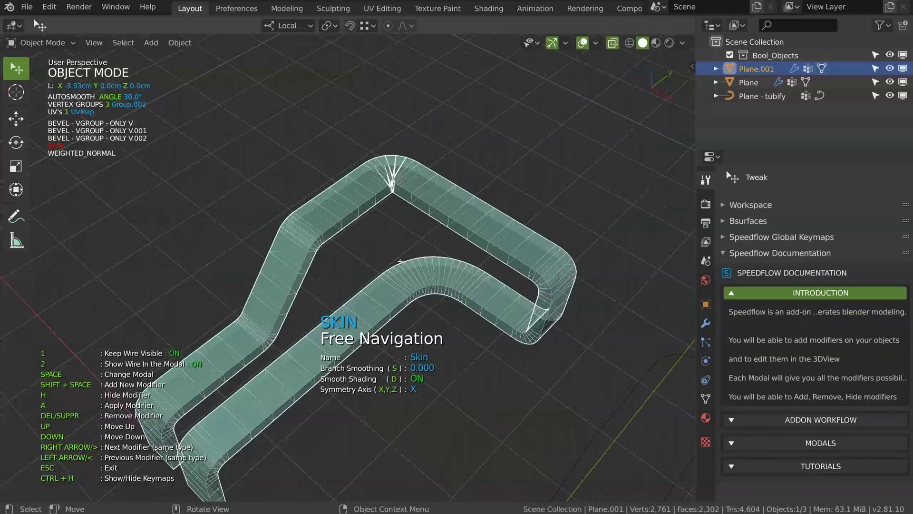
# - Set the width of the skinned band's first vertex-group bevel to about 0.51 for smoother corners
pyautogui.press('space')
pyautogui.click(495, 247)
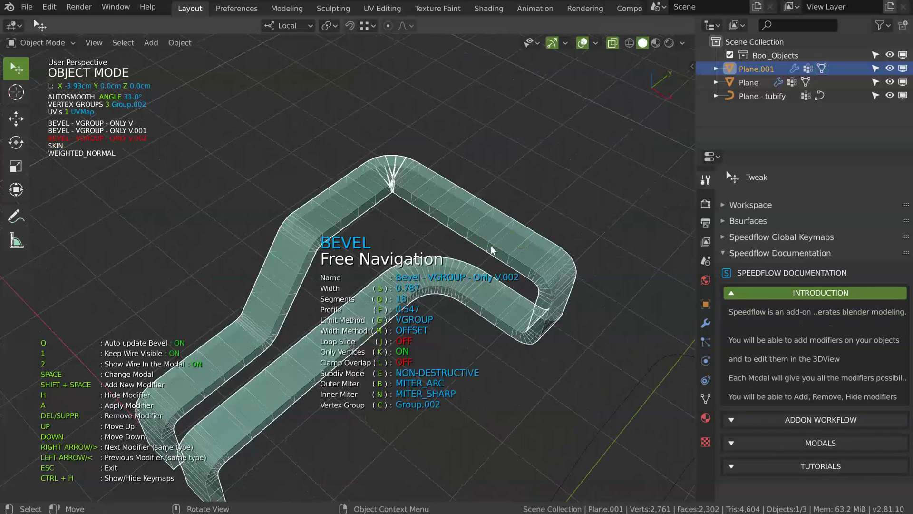
pyautogui.press('Right')
pyautogui.press('Right')
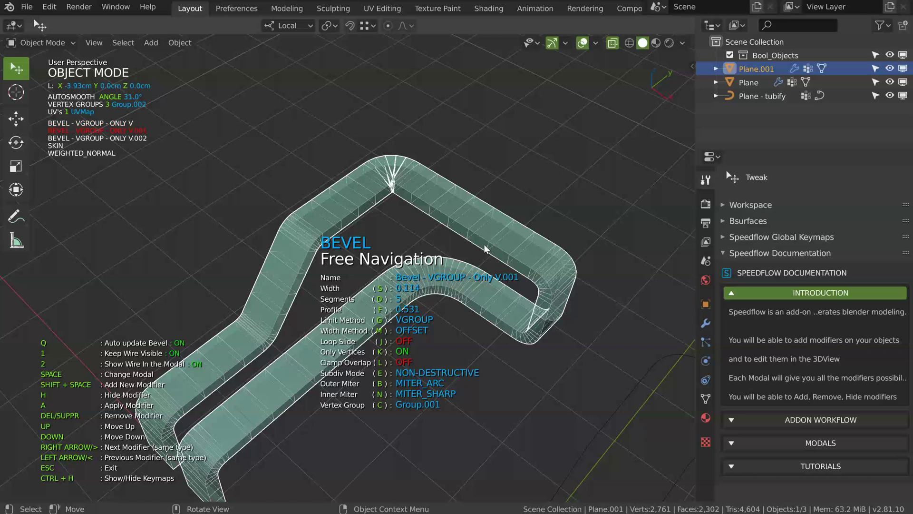
pyautogui.press('Right')
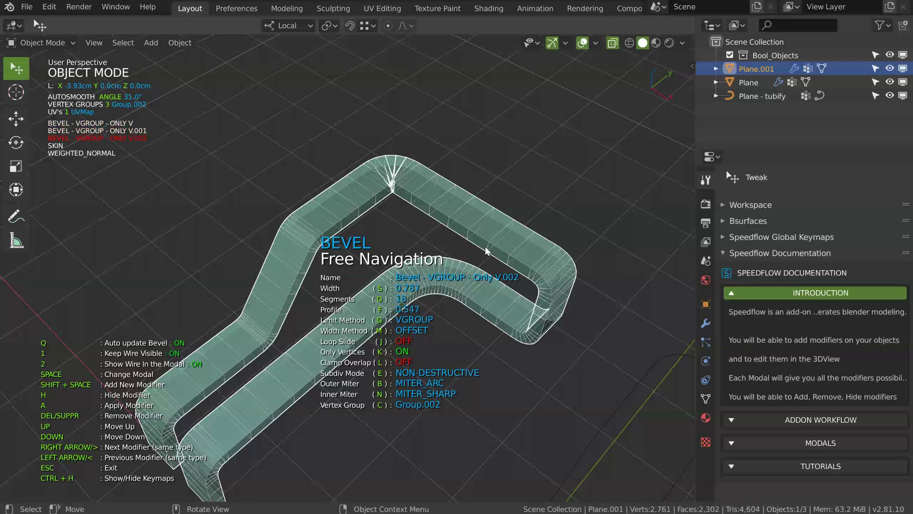
pyautogui.press('Right')
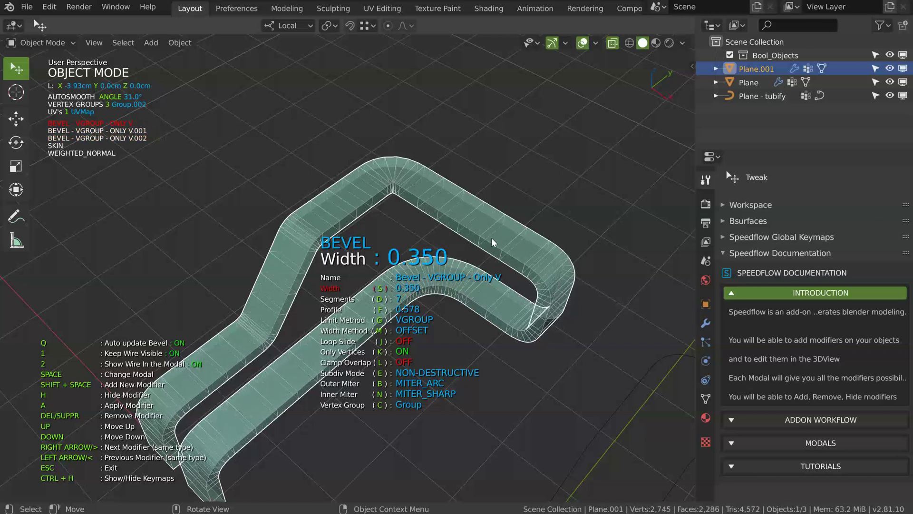
pyautogui.press('shift')
pyautogui.keyDown('shift'); pyautogui.moveTo(418, 264); pyautogui.dragTo(395, 179, button='middle'); pyautogui.keyUp('shift')
pyautogui.press('s')
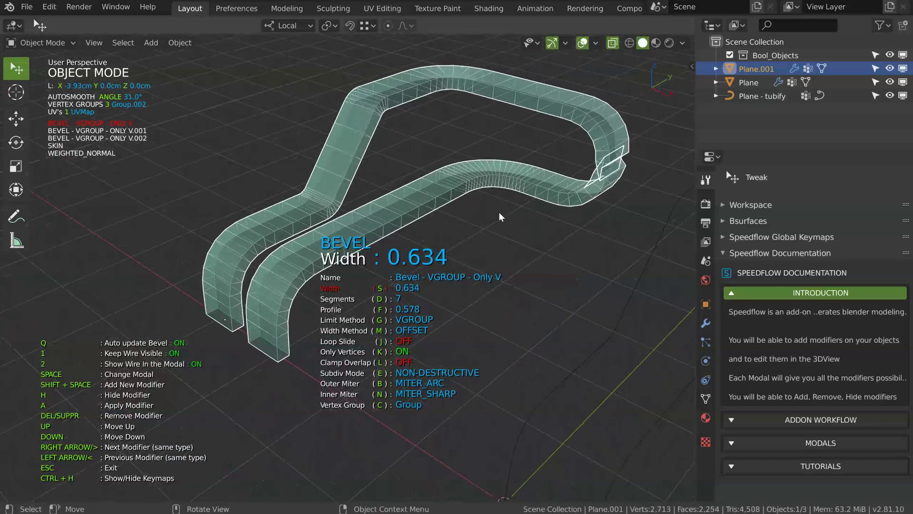
pyautogui.click(466, 201)
pyautogui.moveTo(466, 200); pyautogui.dragTo(449, 193, button='middle')
pyautogui.keyDown('shift'); pyautogui.moveTo(441, 149); pyautogui.dragTo(373, 193, button='middle'); pyautogui.keyUp('shift')
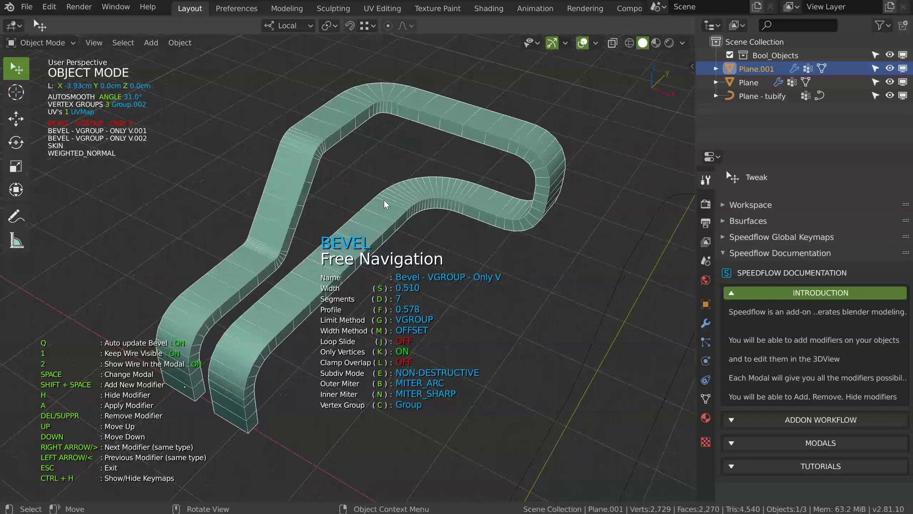
# - Add a new angle-limited Bevel modifier to the skinned band, after its Skin modifier
pyautogui.hotkey('shift', 'space')
pyautogui.moveTo(373, 206); pyautogui.dragTo(480, 234, button='middle')
pyautogui.press('Escape')
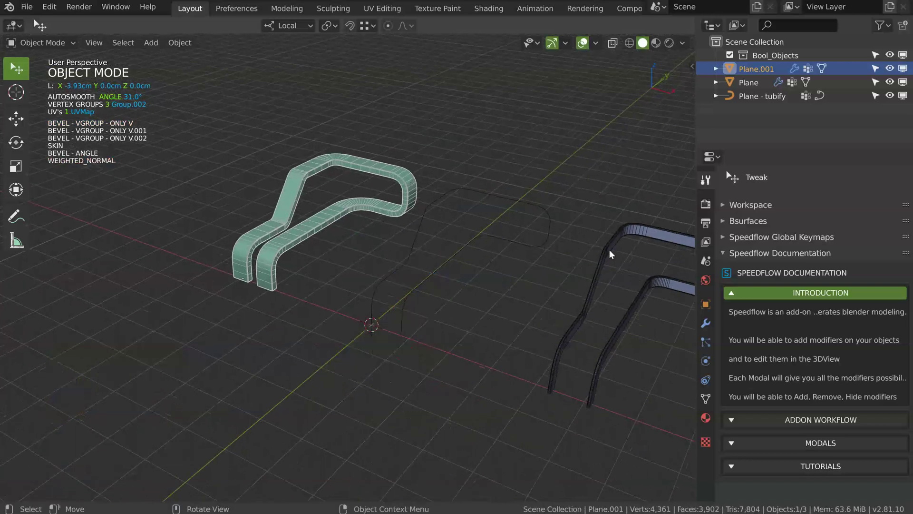
# - Examine the beveled skin band and compare it with the tubified band
pyautogui.moveTo(621, 256); pyautogui.dragTo(316, 242, button='middle')
pyautogui.scroll(5, 316, 243)
pyautogui.moveTo(373, 182); pyautogui.dragTo(291, 200, button='middle')
pyautogui.moveTo(371, 202); pyautogui.dragTo(348, 224, button='middle')
pyautogui.scroll(-3, 395, 211)
pyautogui.keyDown('shift'); pyautogui.moveTo(432, 198); pyautogui.dragTo(341, 184, button='middle'); pyautogui.keyUp('shift')
pyautogui.scroll(-3, 345, 185)
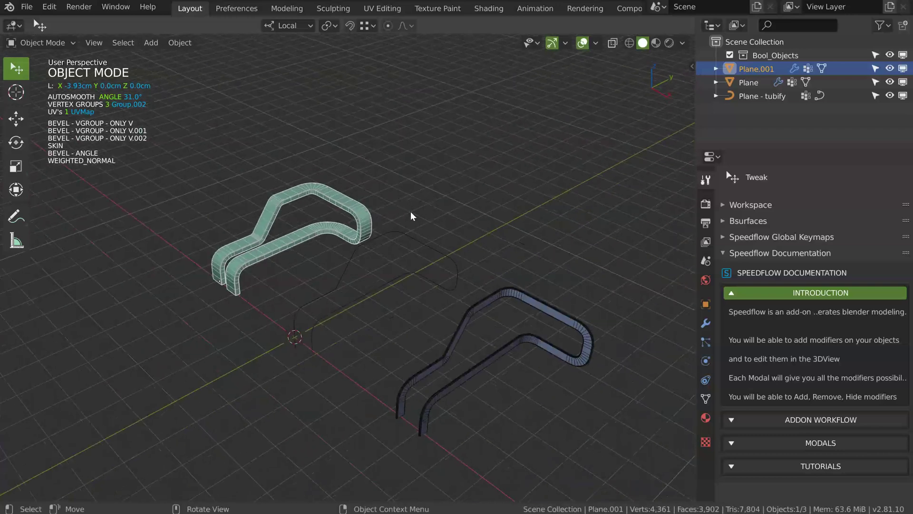
pyautogui.click(558, 316)
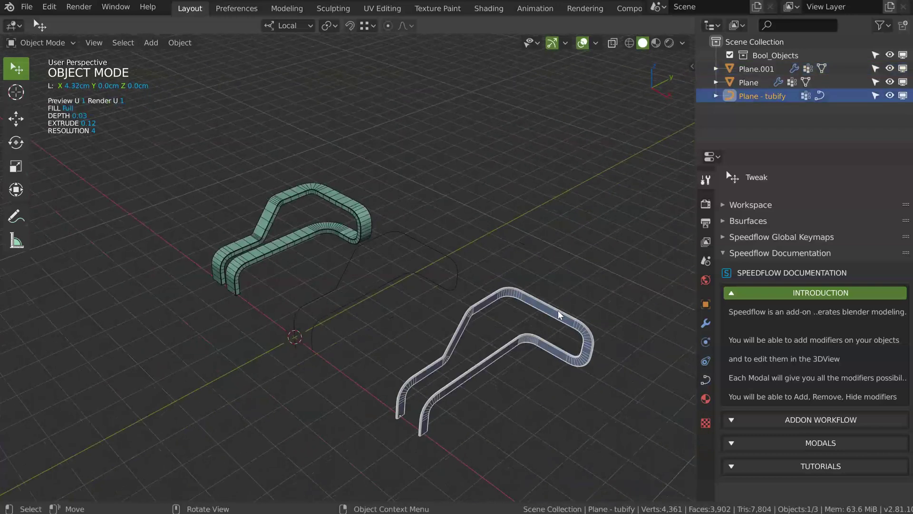
pyautogui.click(354, 210)
pyautogui.moveTo(271, 232); pyautogui.dragTo(283, 226, button='middle')
pyautogui.scroll(3, 300, 196)
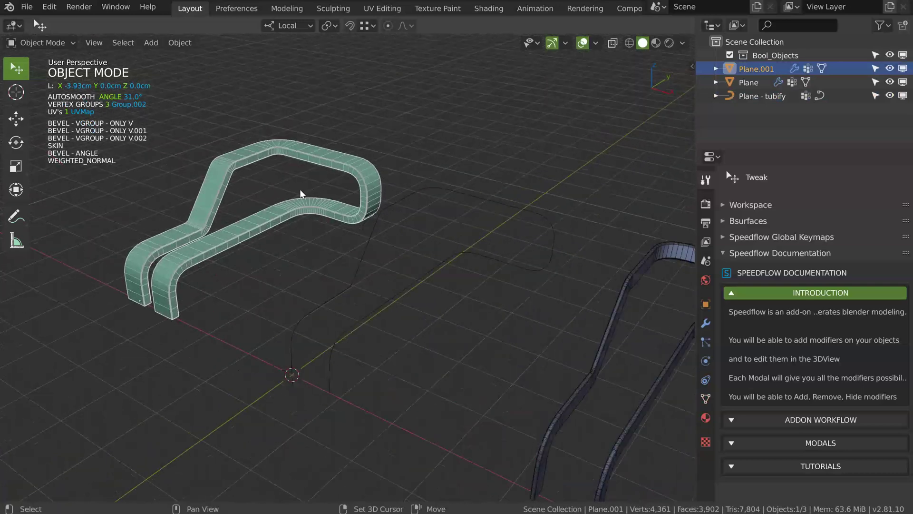
pyautogui.keyDown('shift'); pyautogui.moveTo(302, 194); pyautogui.dragTo(430, 204, button='middle'); pyautogui.keyUp('shift')
# - Duplicate the source path and place the copy about 8.22 cm away in the negative X direction
pyautogui.click(516, 294)
pyautogui.moveTo(481, 234); pyautogui.dragTo(434, 292, button='middle')
pyautogui.hotkey('shift', 'd')
pyautogui.press('x')
pyautogui.click(251, 245)
pyautogui.moveTo(251, 244); pyautogui.dragTo(334, 249, button='middle')
# - Add a Skin modifier to the duplicated path and scale down the skin radius of its vertices
pyautogui.press('space')
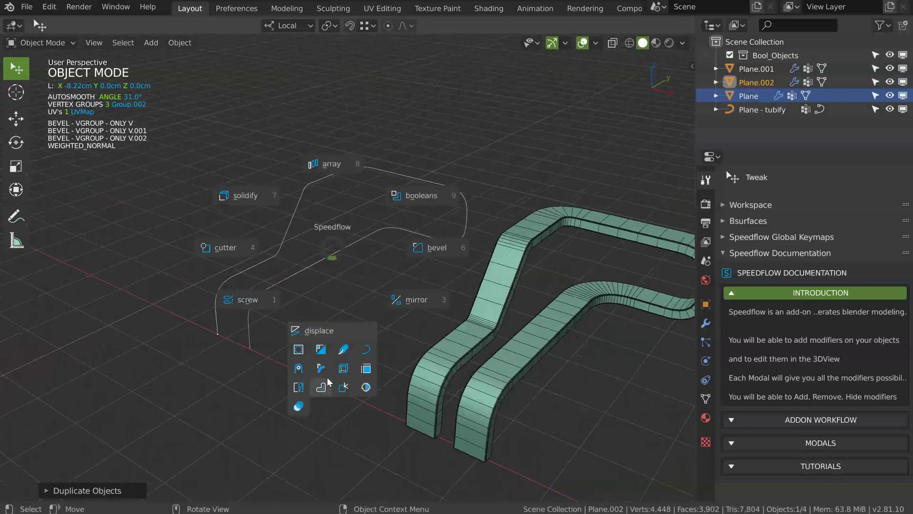
pyautogui.click(323, 388)
pyautogui.press('Tab')
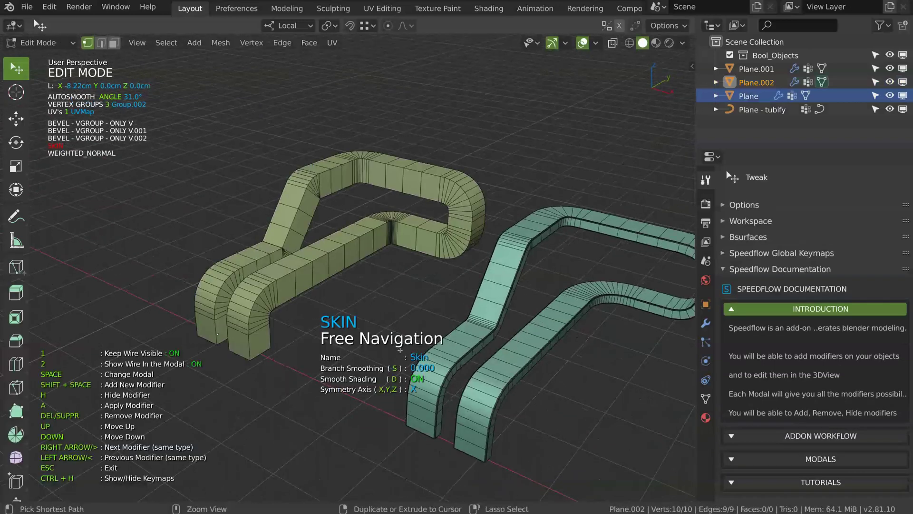
pyautogui.hotkey('ctrl', 'a')
pyautogui.click(321, 315)
pyautogui.press('Tab')
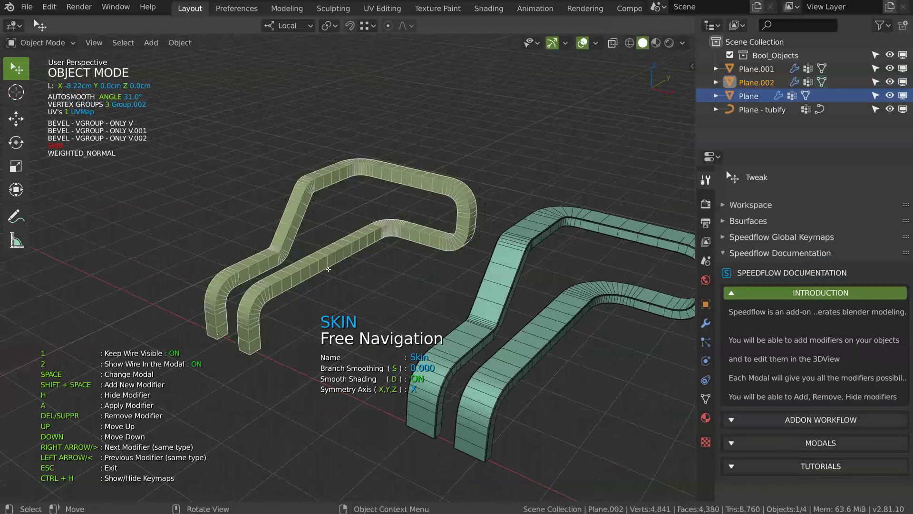
# - Add a Subdivision Surface modifier with 2 levels to round the new skinned tube
pyautogui.press('space')
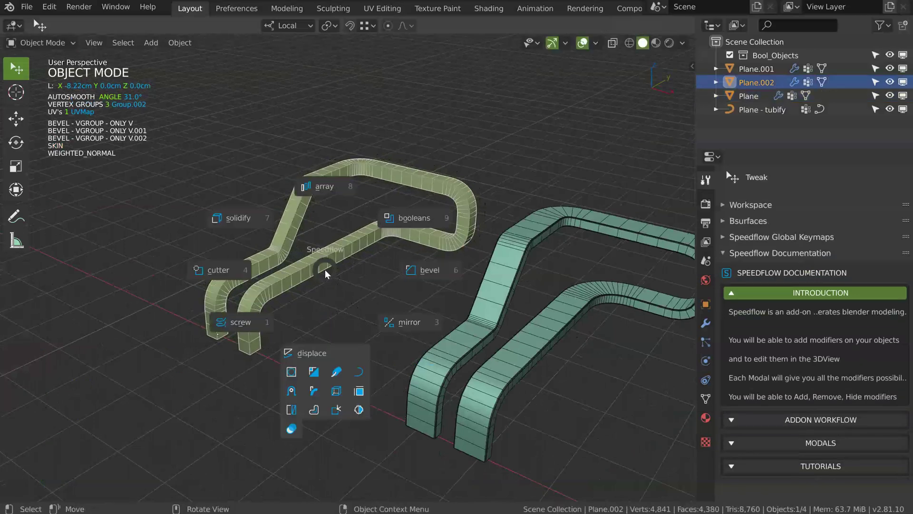
pyautogui.click(292, 372)
pyautogui.click(300, 366)
pyautogui.moveTo(300, 365); pyautogui.dragTo(333, 282, button='middle')
pyautogui.moveTo(369, 255)
pyautogui.mouseDown(button='middle')
pyautogui.moveTo(347, 257)
pyautogui.moveTo(365, 243)
pyautogui.mouseUp(button='middle')
# - Adjust the widths of the round tube's three vertex-group bevels, using about 0.486 for the first and 0.403 for the second
pyautogui.press('space')
pyautogui.click(466, 252)
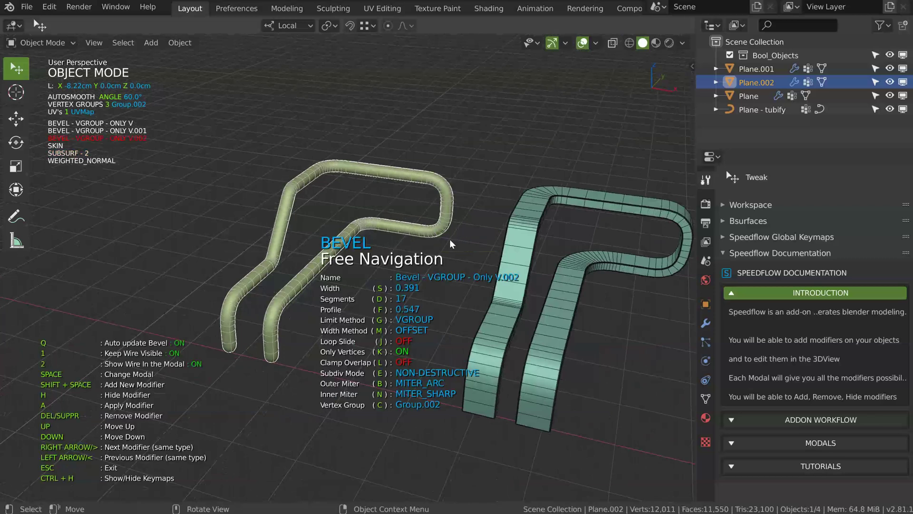
pyautogui.press('Right')
pyautogui.press('s')
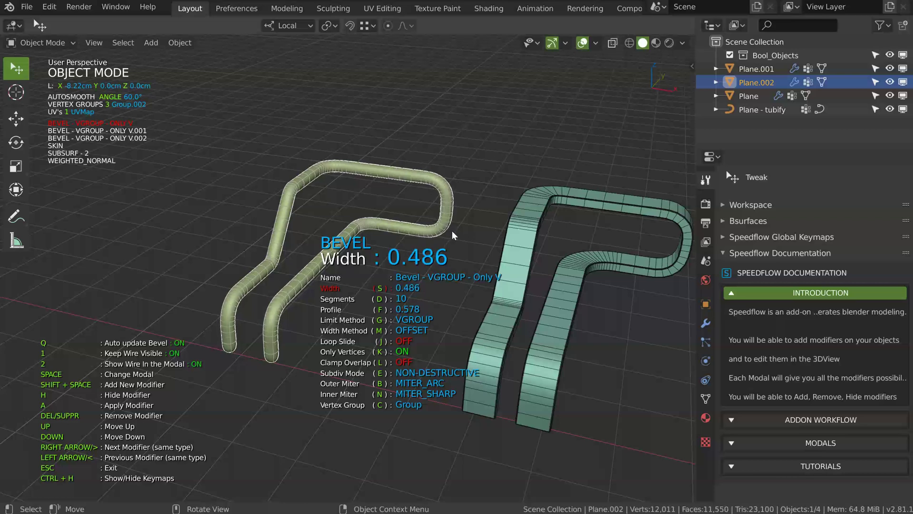
pyautogui.press('Right')
pyautogui.press('s')
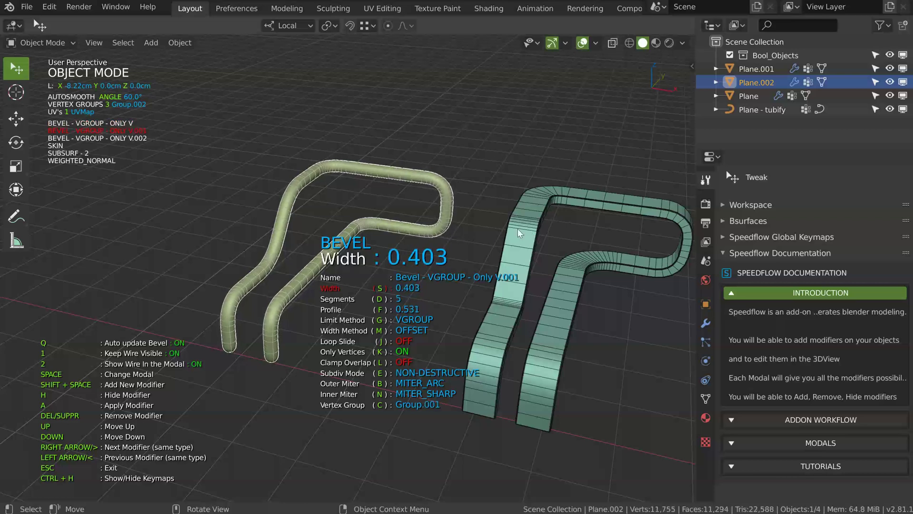
pyautogui.press('Right')
pyautogui.press('s')
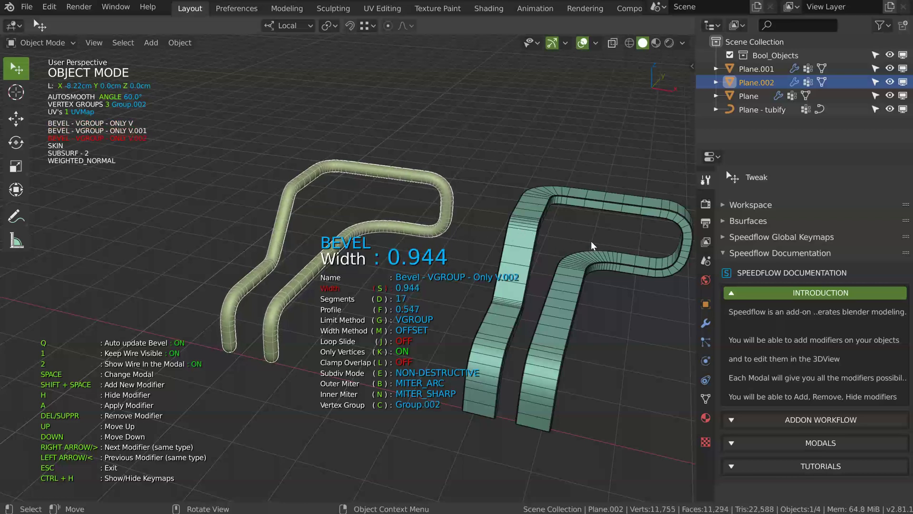
pyautogui.click(547, 236)
pyautogui.moveTo(546, 237); pyautogui.dragTo(401, 138, button='middle')
pyautogui.press('Escape')
# - Select the wide skinned band, Plane.001, beside the round tube
pyautogui.scroll(-4, 268, 116)
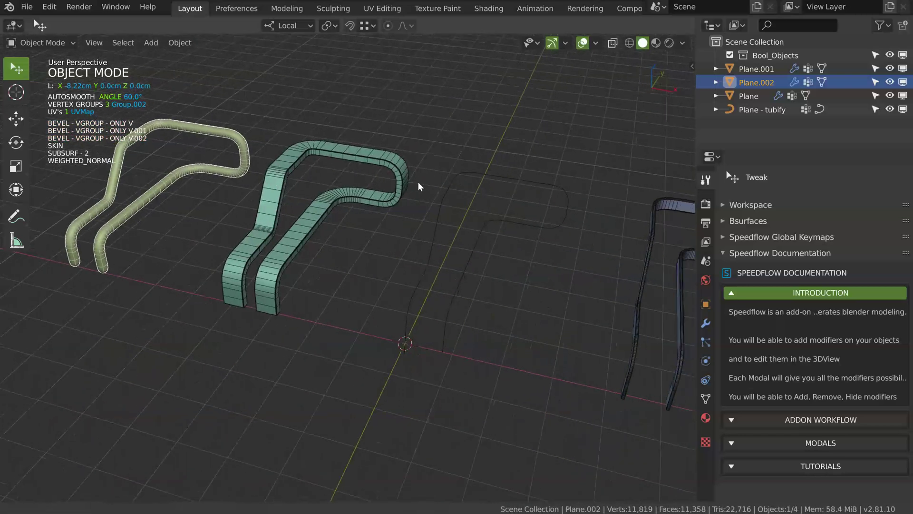
pyautogui.click(361, 232)
pyautogui.click(268, 196)
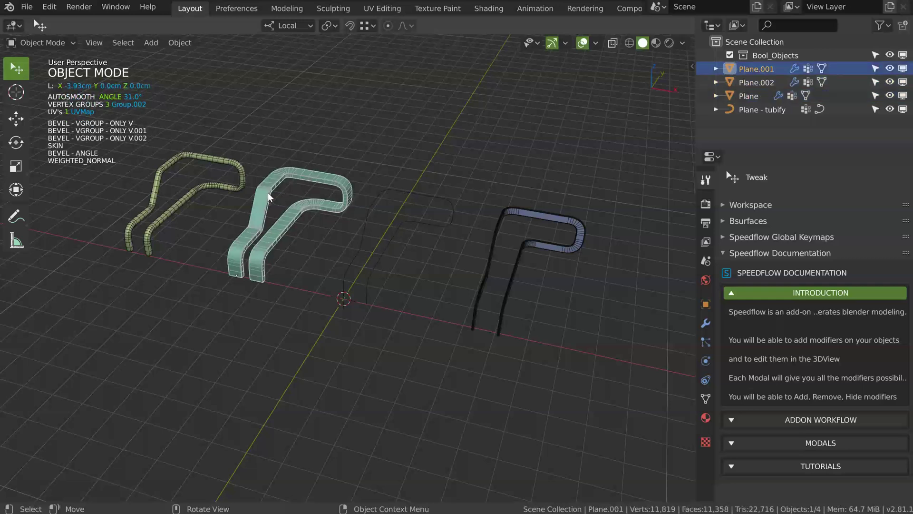
# - Select the bevelled path object, Plane, and review its modifiers beside the skinned and tubified versions
pyautogui.click(530, 220)
pyautogui.moveTo(482, 206); pyautogui.dragTo(415, 189, button='middle')
pyautogui.keyDown('shift'); pyautogui.moveTo(480, 227); pyautogui.dragTo(458, 268, button='middle'); pyautogui.keyUp('shift')
pyautogui.scroll(2, 503, 239)
pyautogui.moveTo(263, 194); pyautogui.dragTo(185, 257, button='middle')
pyautogui.click(358, 269)
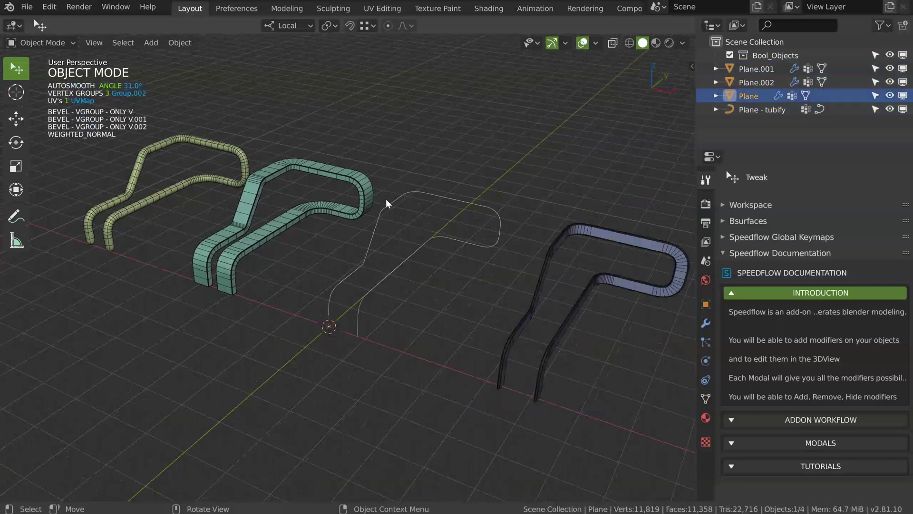
pyautogui.hotkey('shift', 'space')
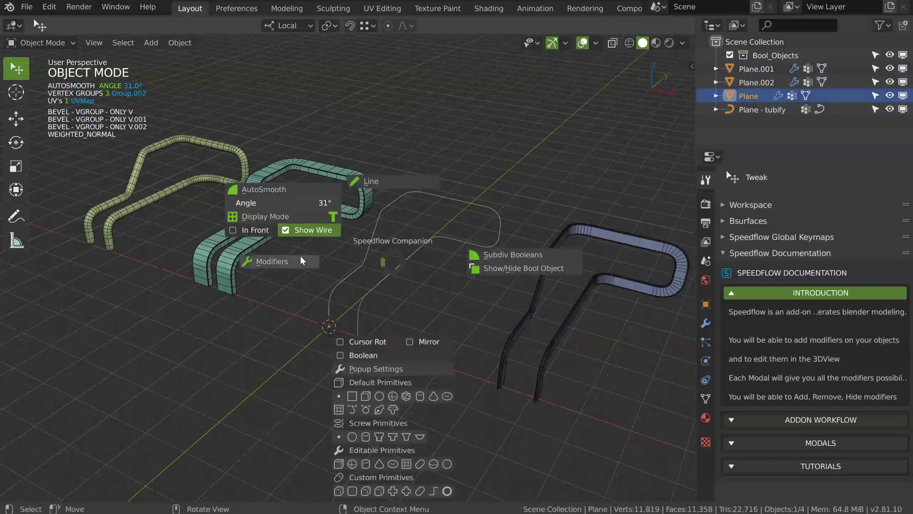
pyautogui.click(277, 262)
pyautogui.moveTo(429, 234); pyautogui.dragTo(381, 247, button='middle')
pyautogui.hotkey('shift', 'space')
pyautogui.click(310, 248)
pyautogui.moveTo(442, 202); pyautogui.dragTo(358, 224, button='middle')
pyautogui.moveTo(410, 247); pyautogui.dragTo(343, 203, button='middle')
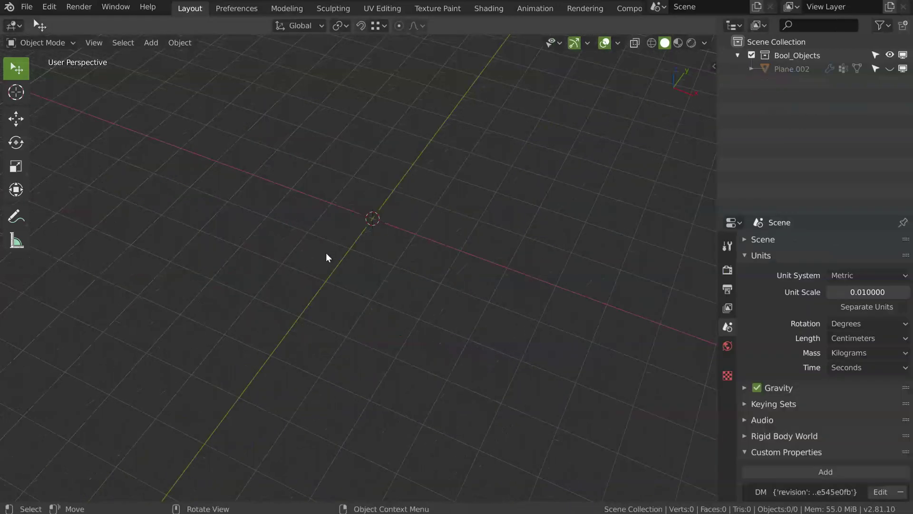
# - Add a plane and extrude its outer edge twice along the X axis to form a strip
pyautogui.moveTo(327, 253); pyautogui.dragTo(361, 243, button='middle')
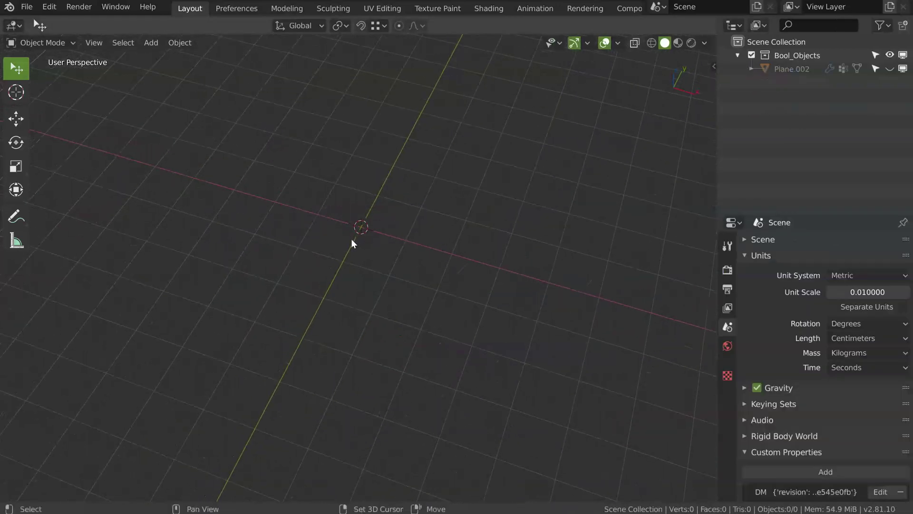
pyautogui.hotkey('shift', 'space')
pyautogui.click(311, 375)
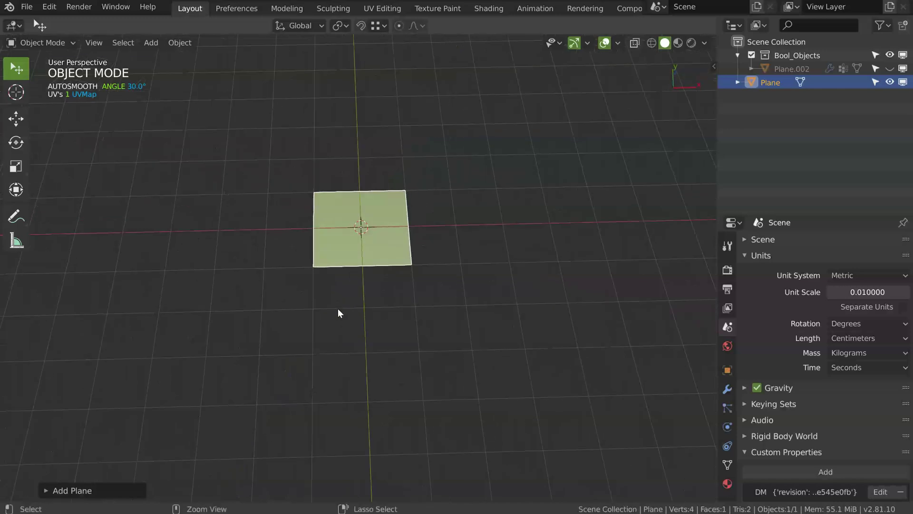
pyautogui.click(407, 242)
pyautogui.keyDown('shift'); pyautogui.moveTo(511, 260); pyautogui.dragTo(424, 249, button='middle'); pyautogui.keyUp('shift')
pyautogui.press('e')
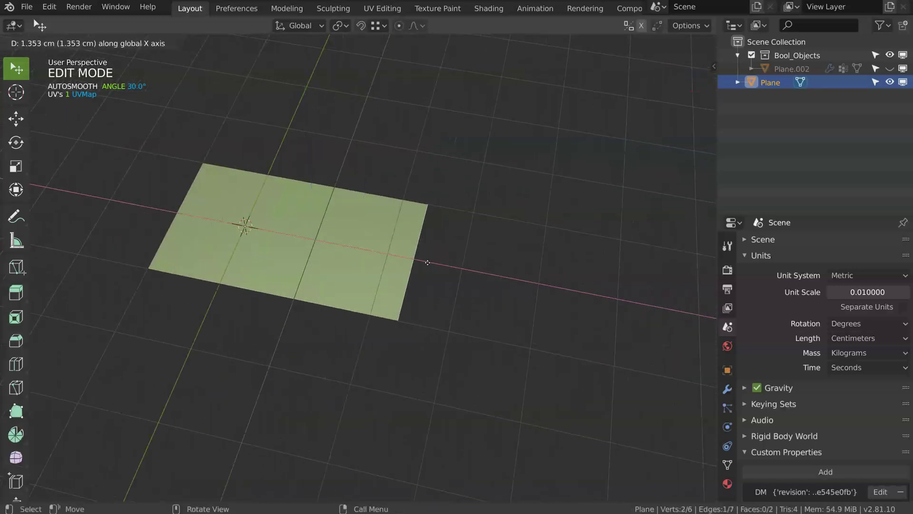
pyautogui.click(404, 267)
pyautogui.press('e')
pyautogui.click(356, 245)
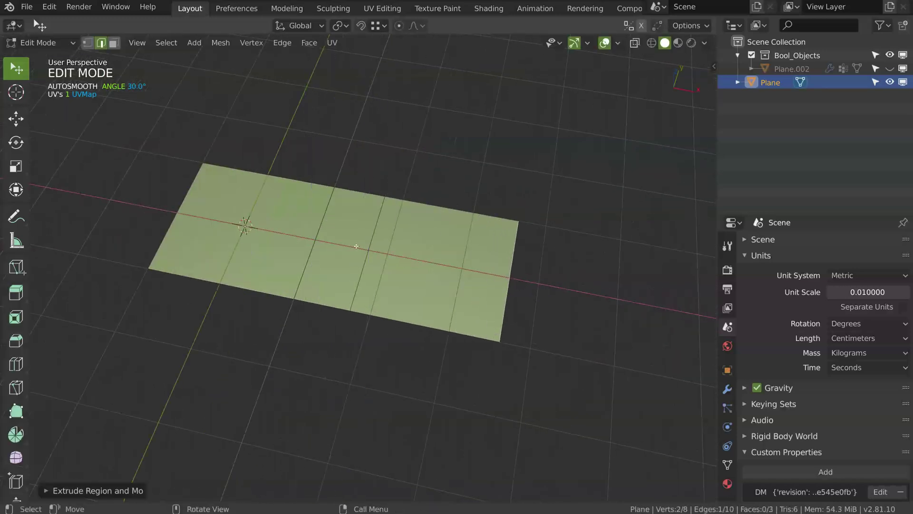
# - Move the strip's last inner cross edge and its end edge together along the X axis
pyautogui.keyDown('shift'); pyautogui.click(363, 266); pyautogui.keyUp('shift')
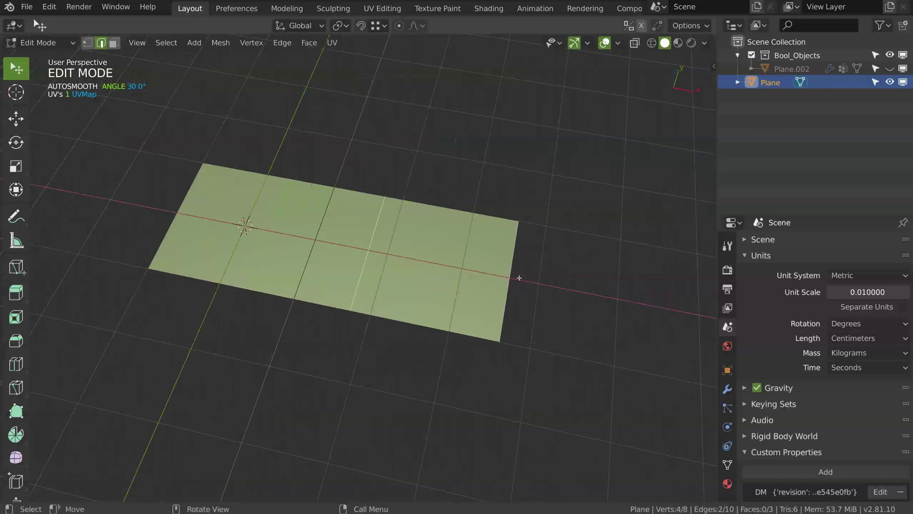
pyautogui.press('g')
pyautogui.press('x')
pyautogui.click(516, 291)
# - Extrude the strip's end edge downward, back beneath the strip, and upward to form a hook
pyautogui.scroll(-2, 520, 309)
pyautogui.keyDown('shift'); pyautogui.moveTo(522, 320); pyautogui.dragTo(429, 237, button='middle'); pyautogui.keyUp('shift')
pyautogui.click(417, 228)
pyautogui.press('e')
pyautogui.click(428, 314)
pyautogui.press('e')
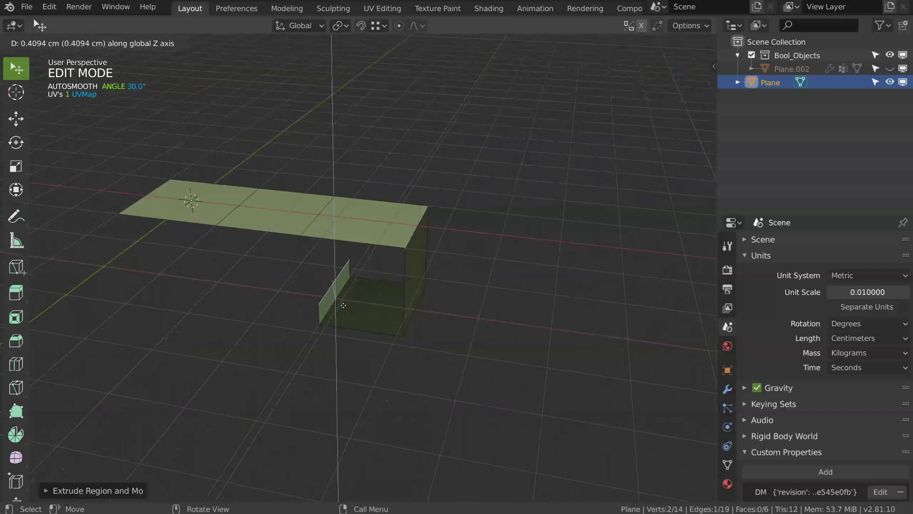
pyautogui.click(346, 287)
# - Select the strip's first face by its corner vertices and add a vertex-group Solidify modifier with a thickness of about 2.157
pyautogui.keyDown('shift'); pyautogui.moveTo(360, 252); pyautogui.dragTo(499, 263, button='middle'); pyautogui.keyUp('shift')
pyautogui.press('1')
pyautogui.click(394, 201)
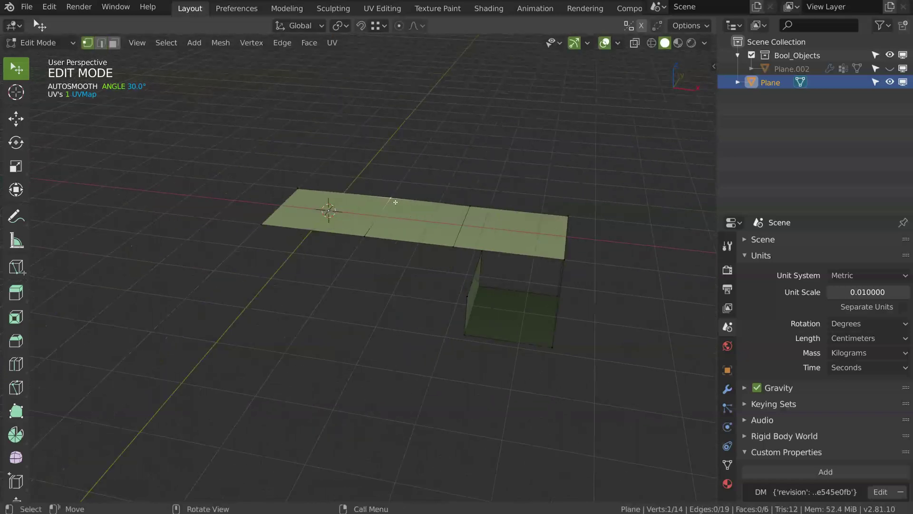
pyautogui.keyDown('shift'); pyautogui.click(299, 189); pyautogui.keyUp('shift')
pyautogui.moveTo(373, 202); pyautogui.dragTo(372, 235, button='middle')
pyautogui.press('space')
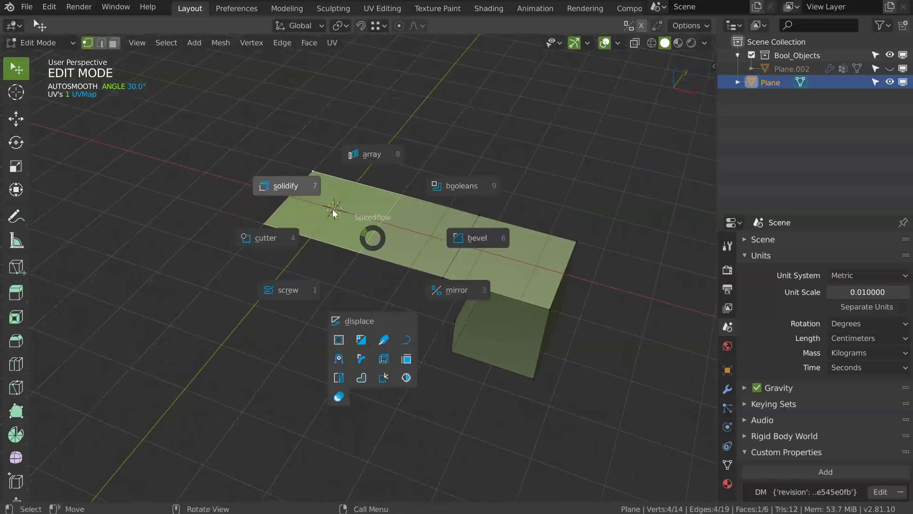
pyautogui.click(287, 187)
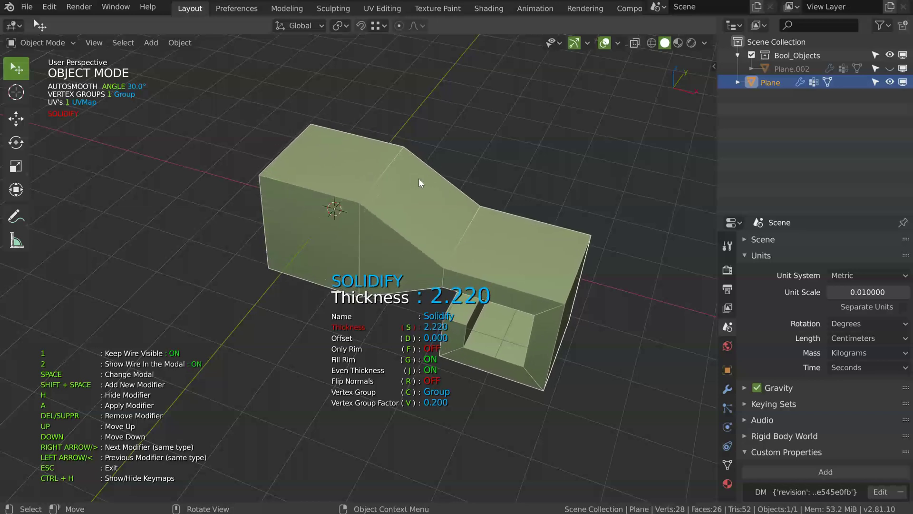
pyautogui.click(416, 179)
# - Set the Solidify offset to about 0.999 and its vertex group factor to about 0.371
pyautogui.keyDown('shift'); pyautogui.moveTo(433, 247); pyautogui.dragTo(455, 211, button='middle'); pyautogui.keyUp('shift')
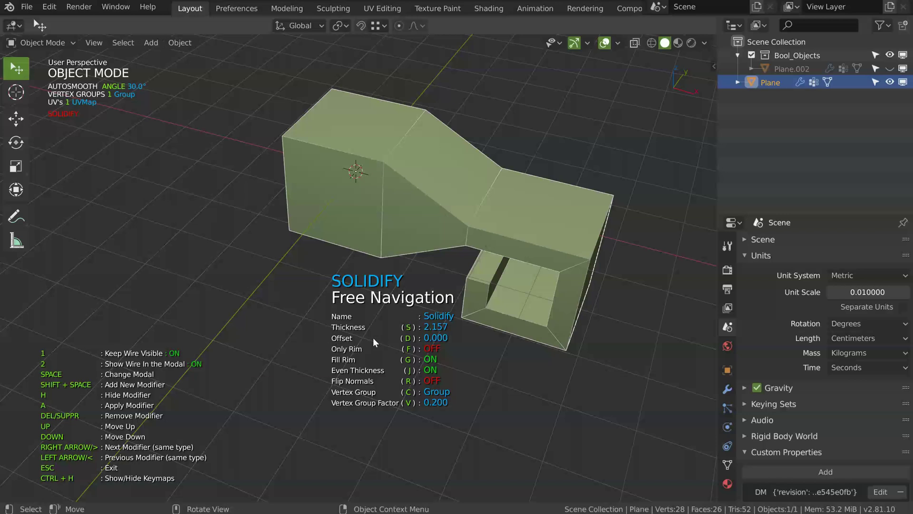
pyautogui.press('d')
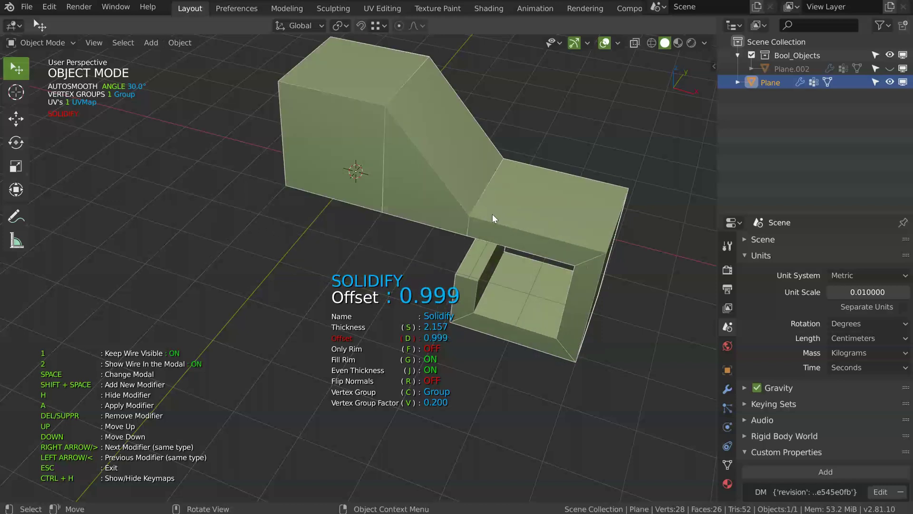
pyautogui.click(492, 213)
pyautogui.moveTo(492, 212); pyautogui.dragTo(435, 209, button='middle')
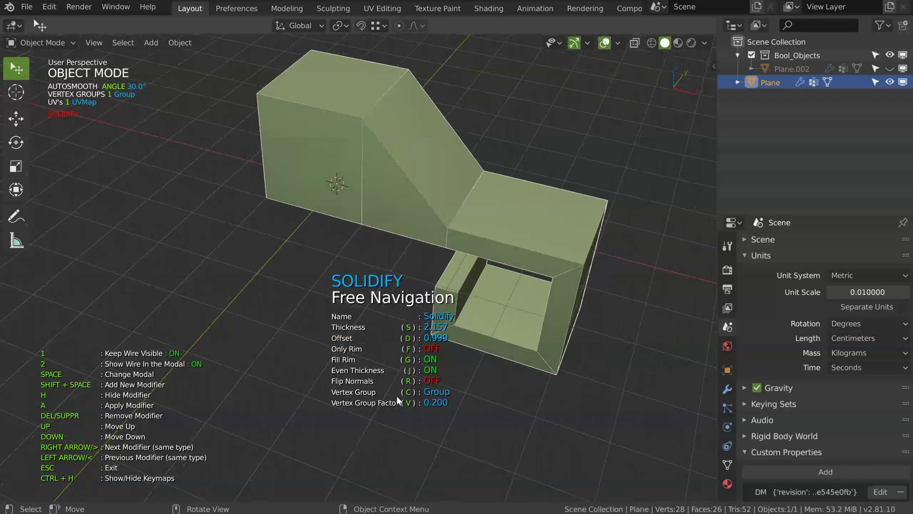
pyautogui.press('v')
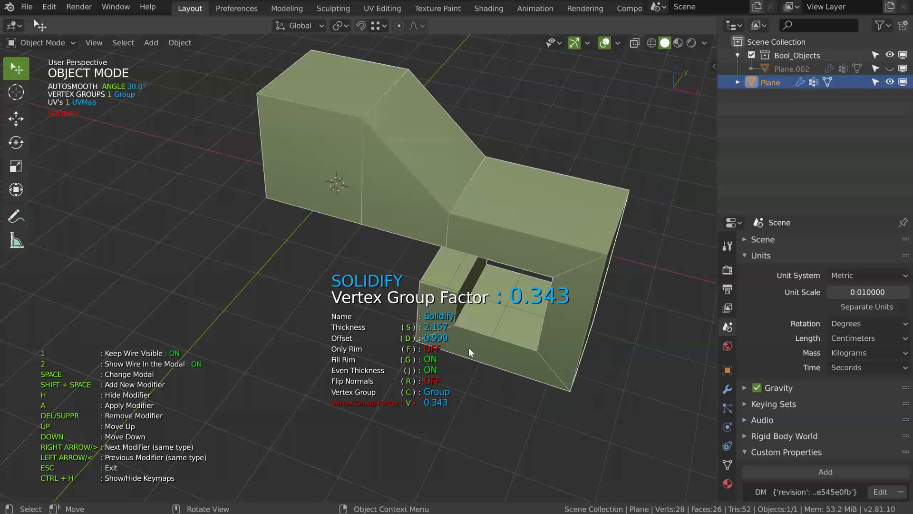
pyautogui.click(470, 351)
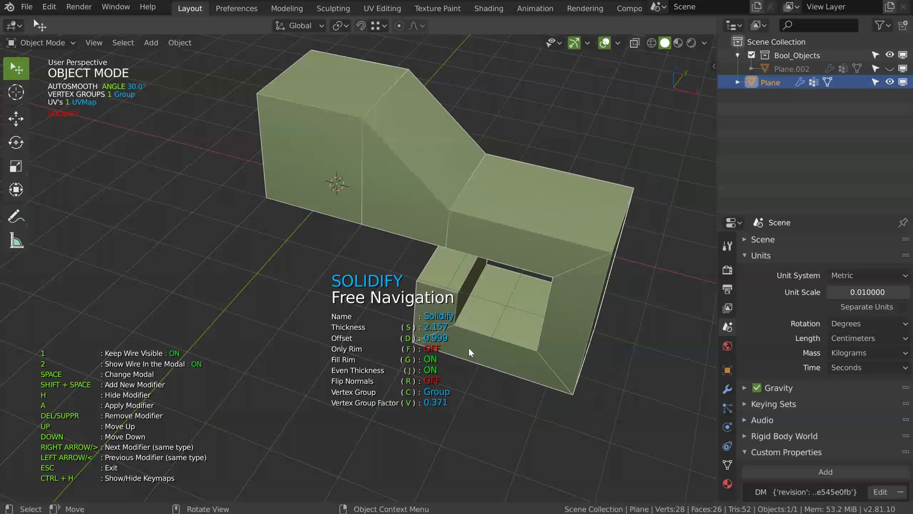
# - Toggle the Solidify modifier's vertex-group option repeatedly to compare the resulting shapes
pyautogui.hotkey('shift', 'c')
pyautogui.hotkey('shift', 'c')
pyautogui.hotkey('shift', 'c')
pyautogui.hotkey('shift', 'c')
pyautogui.moveTo(469, 349); pyautogui.dragTo(474, 309, button='middle')
pyautogui.hotkey('shift', 'c')
pyautogui.hotkey('shift', 'c')
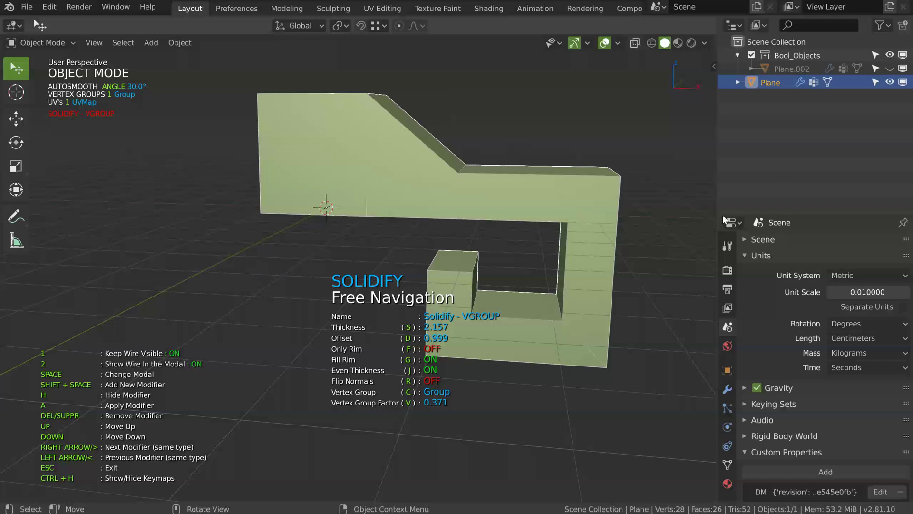
pyautogui.moveTo(412, 202); pyautogui.dragTo(407, 217, button='middle')
pyautogui.hotkey('shift', 'c')
pyautogui.hotkey('shift', 'c')
pyautogui.hotkey('shift', 'c')
pyautogui.hotkey('shift', 'c')
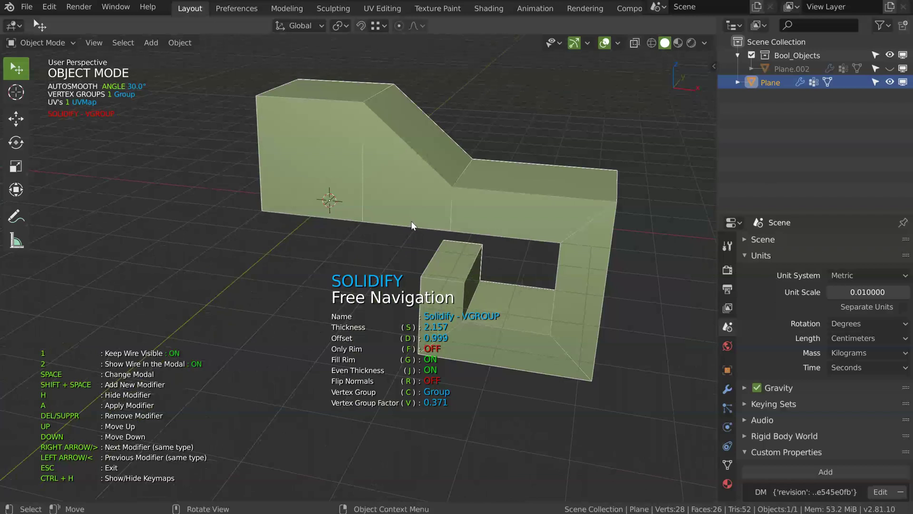
# - Reduce the Solidify vertex group factor to thin the hook's walls
pyautogui.press('v')
pyautogui.click(484, 241)
pyautogui.moveTo(485, 240); pyautogui.dragTo(422, 208, button='middle')
# - Add a Decimate modifier in Dissolve mode to remove the redundant edges on the solid's flat faces
pyautogui.press('space')
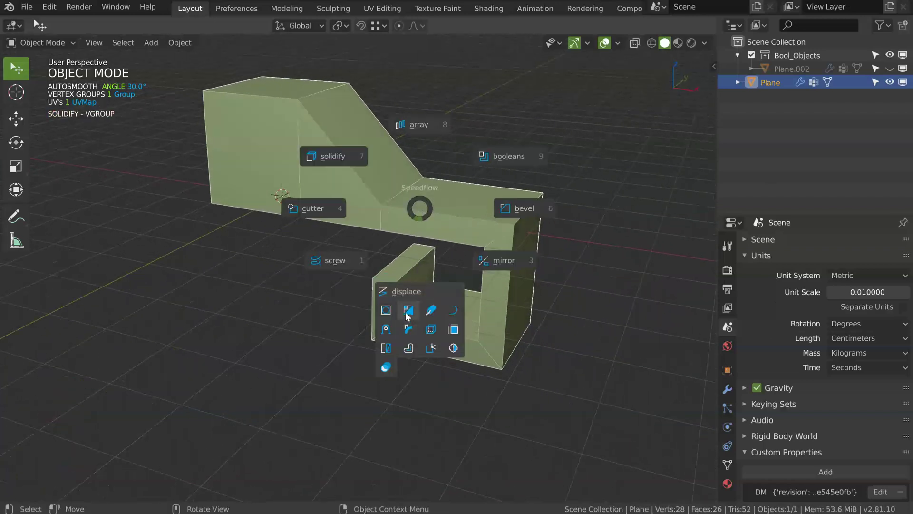
pyautogui.click(407, 311)
pyautogui.click(410, 309)
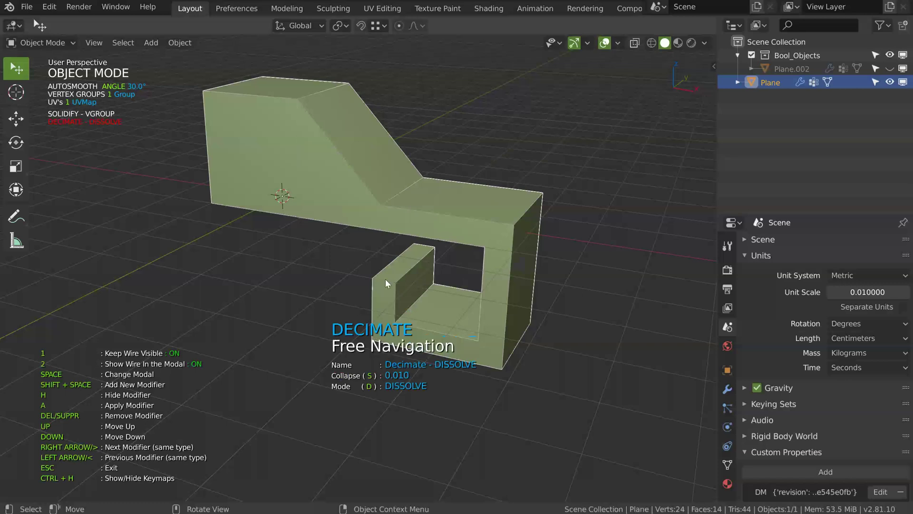
pyautogui.press('h')
pyautogui.moveTo(302, 192); pyautogui.dragTo(327, 198, button='middle')
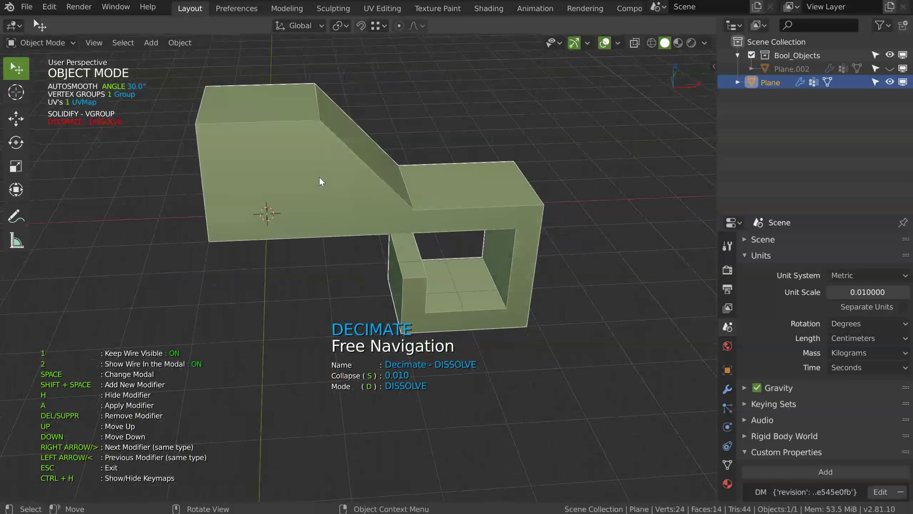
pyautogui.moveTo(319, 177); pyautogui.dragTo(373, 188, button='middle')
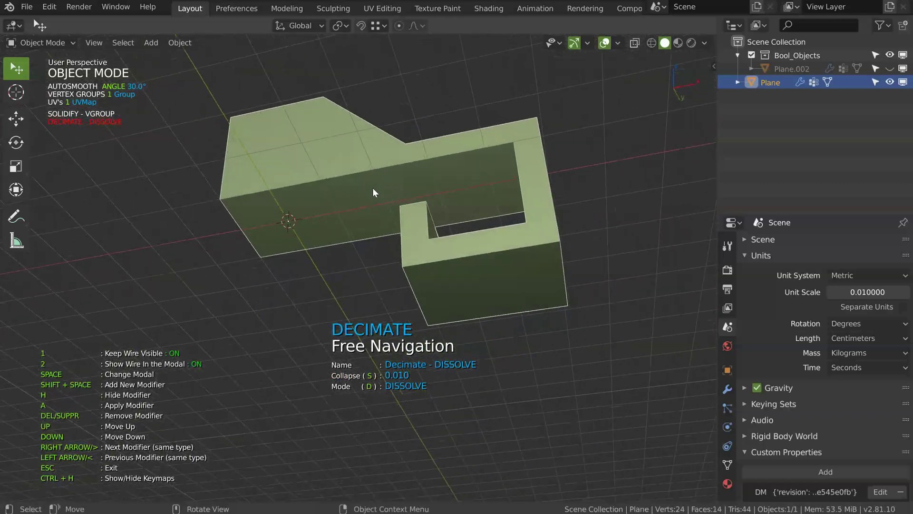
# - Add a four-segment vertex-group bevel of about 0.241 width to the cross edge between the strip's first two faces
pyautogui.press('Tab')
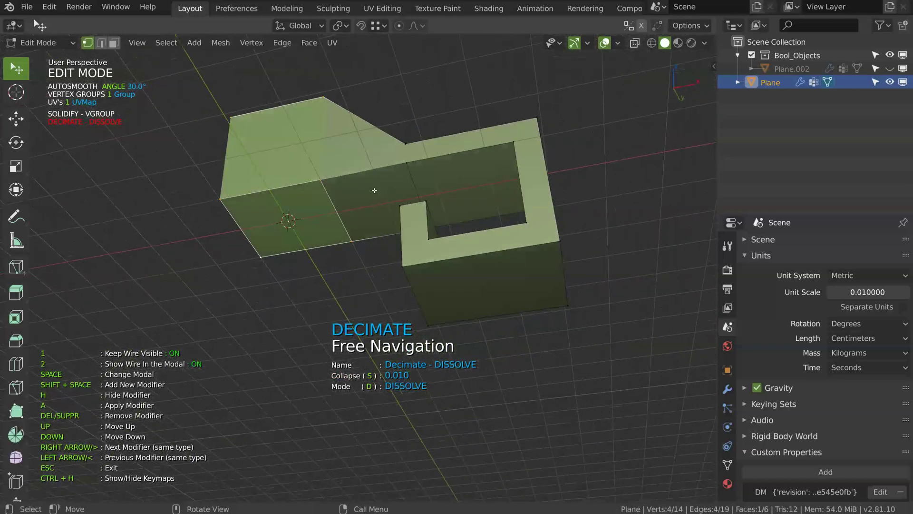
pyautogui.click(319, 184)
pyautogui.moveTo(349, 214); pyautogui.dragTo(342, 213, button='middle')
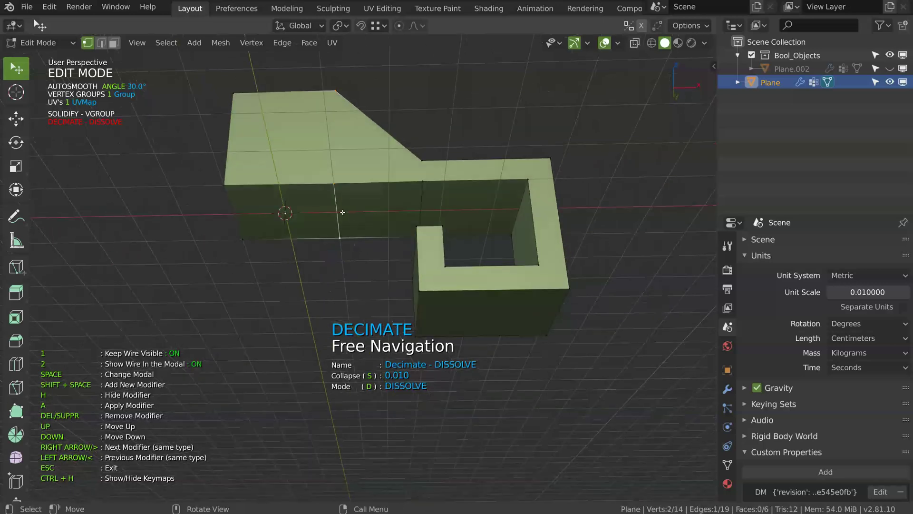
pyautogui.press('space')
pyautogui.click(452, 215)
pyautogui.press('s')
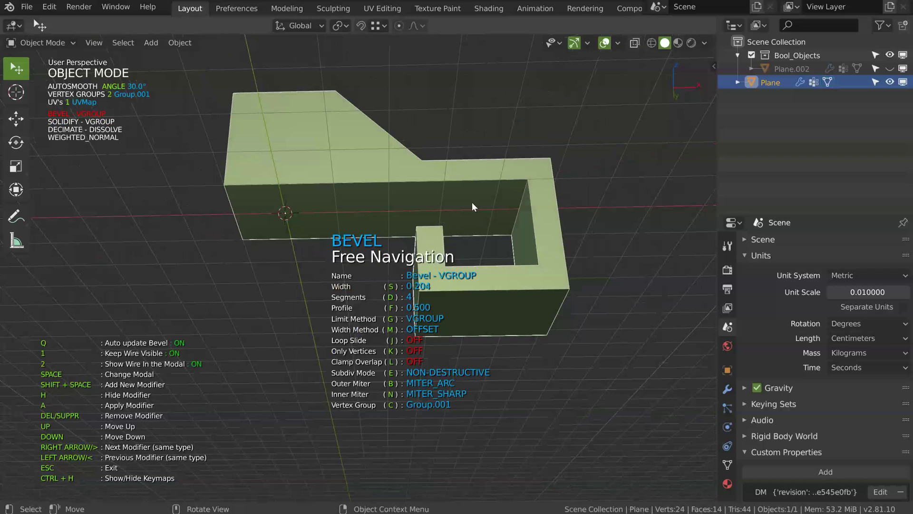
pyautogui.moveTo(471, 202); pyautogui.dragTo(432, 254, button='middle')
pyautogui.press('s')
pyautogui.press('s')
# - Move the vertex-group bevel after Solidify and set its width to about 1.309 with 8 segments
pyautogui.moveTo(407, 219); pyautogui.dragTo(402, 215, button='middle')
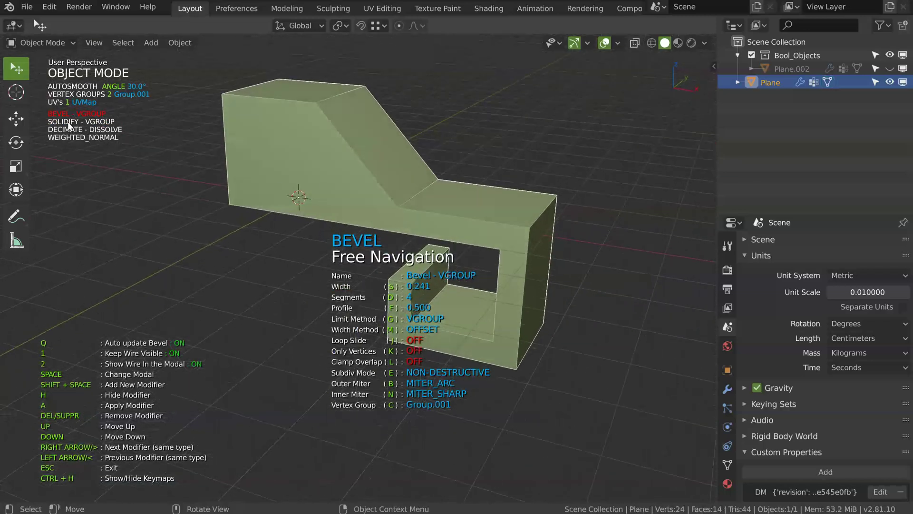
pyautogui.moveTo(371, 149); pyautogui.dragTo(392, 153, button='middle')
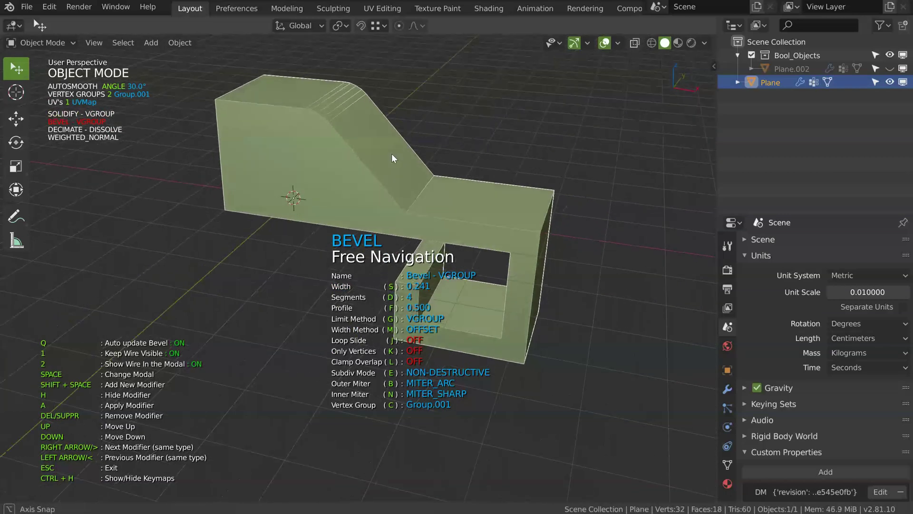
pyautogui.press('s')
pyautogui.press('s')
pyautogui.press('d')
pyautogui.press('d')
pyautogui.press('s')
pyautogui.press('s')
pyautogui.press('s')
pyautogui.press('s')
# - Set the vertex-group bevel's profile to about 0.646 and its segments to 16
pyautogui.press('f')
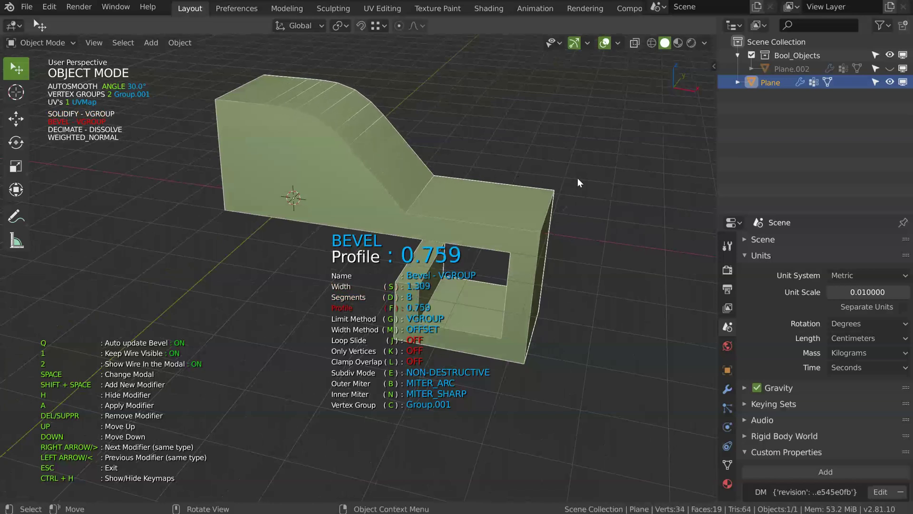
pyautogui.press('d')
pyautogui.press('d')
pyautogui.moveTo(548, 181); pyautogui.dragTo(410, 175, button='middle')
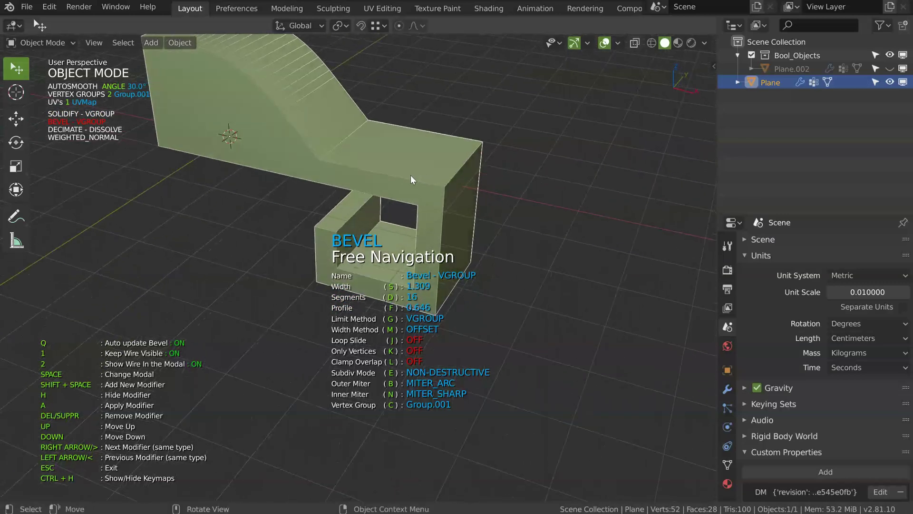
# - Add a weight-limited bevel to the hook's corner edges with a width of about 0.306 and 12 segments
pyautogui.press('Tab')
pyautogui.keyDown('shift'); pyautogui.moveTo(335, 156); pyautogui.dragTo(407, 164, button='middle'); pyautogui.keyUp('shift')
pyautogui.keyDown('shift'); pyautogui.moveTo(479, 139); pyautogui.dragTo(457, 110, button='middle'); pyautogui.keyUp('shift')
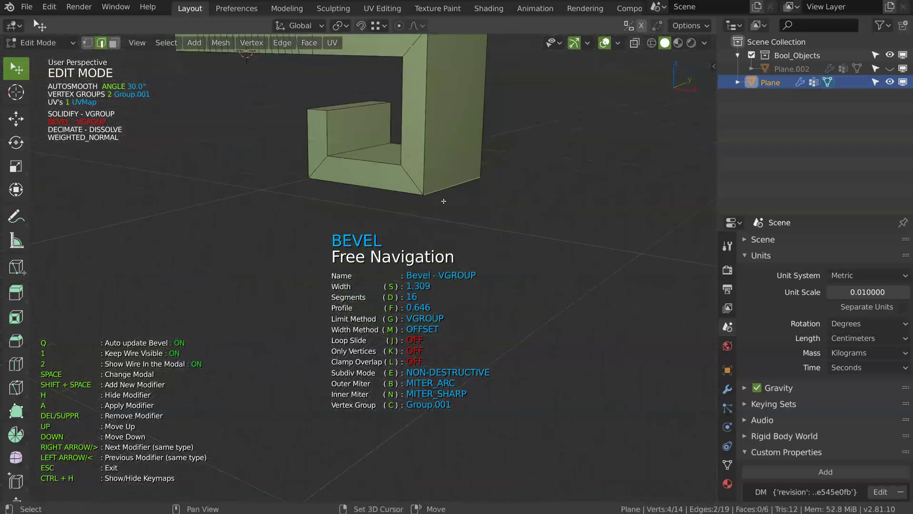
pyautogui.moveTo(323, 201); pyautogui.dragTo(381, 155, button='middle')
pyautogui.hotkey('shift', 'space')
pyautogui.click(491, 158)
pyautogui.press('s')
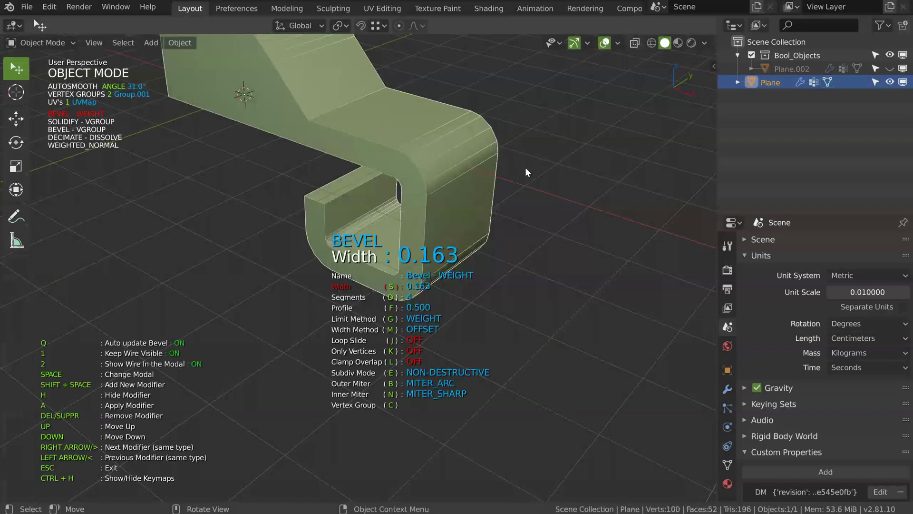
pyautogui.press('d')
pyautogui.click(590, 177)
# - Add the cross edge at the foot of the slope to the weight bevel and set the width to about 0.384
pyautogui.moveTo(470, 170); pyautogui.dragTo(382, 173, button='middle')
pyautogui.press('Tab')
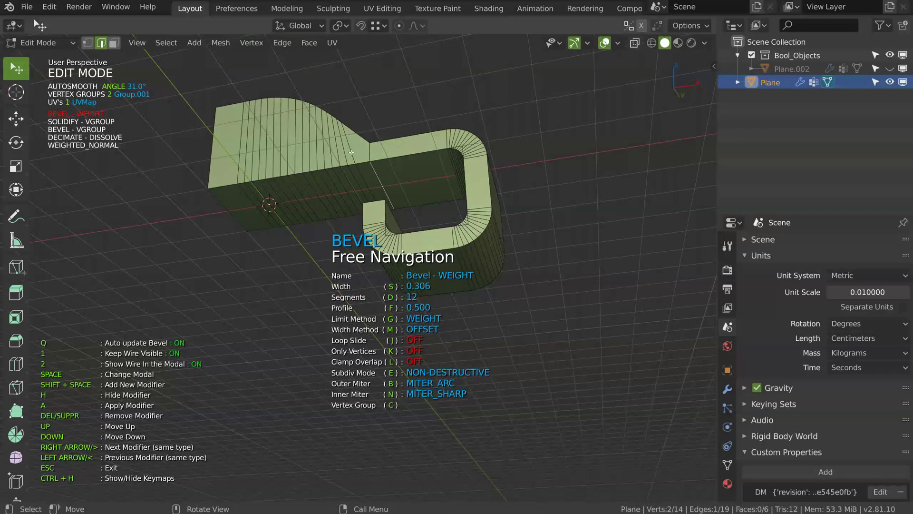
pyautogui.moveTo(404, 196); pyautogui.dragTo(396, 206, button='middle')
pyautogui.press('space')
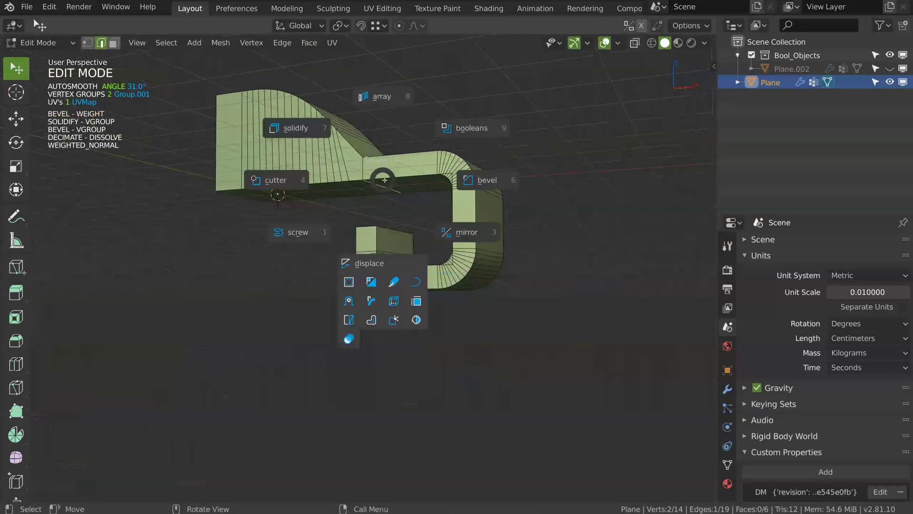
pyautogui.click(493, 179)
pyautogui.press('s')
pyautogui.press('s')
pyautogui.moveTo(495, 165); pyautogui.dragTo(458, 185, button='middle')
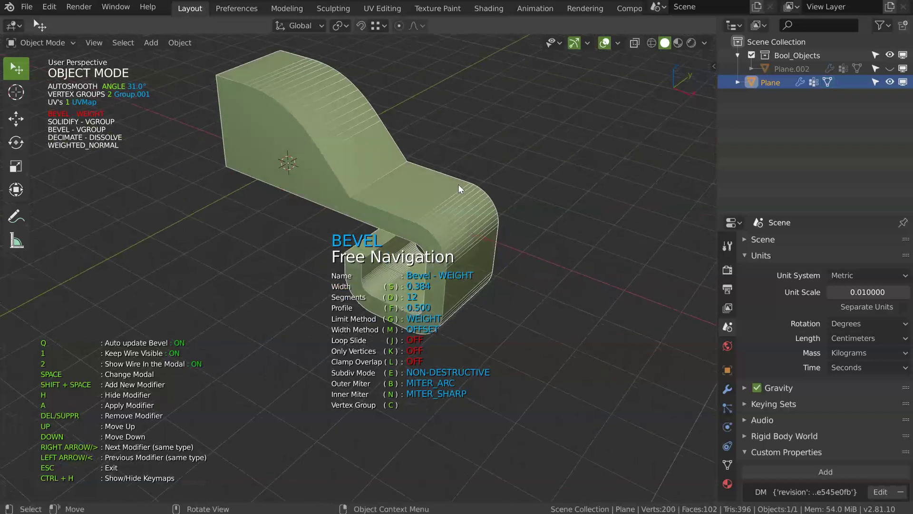
# - Move the weight-limited bevel after the Solidify modifier and readjust its width
pyautogui.press('Down')
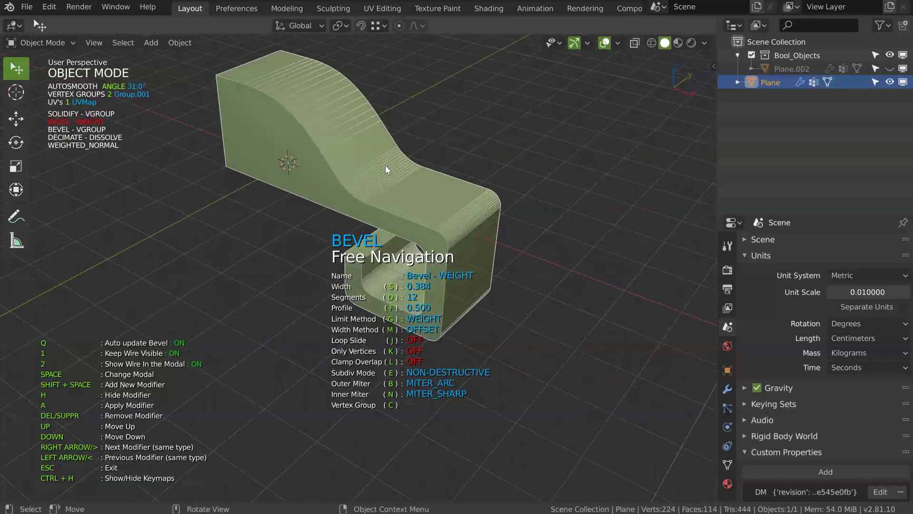
pyautogui.press('s')
pyautogui.press('s')
# - Add an angle-limited bevel to the hook with a width of about 0.026 and 4 segments
pyautogui.moveTo(419, 183); pyautogui.dragTo(402, 193, button='middle')
pyautogui.hotkey('shift', 'space')
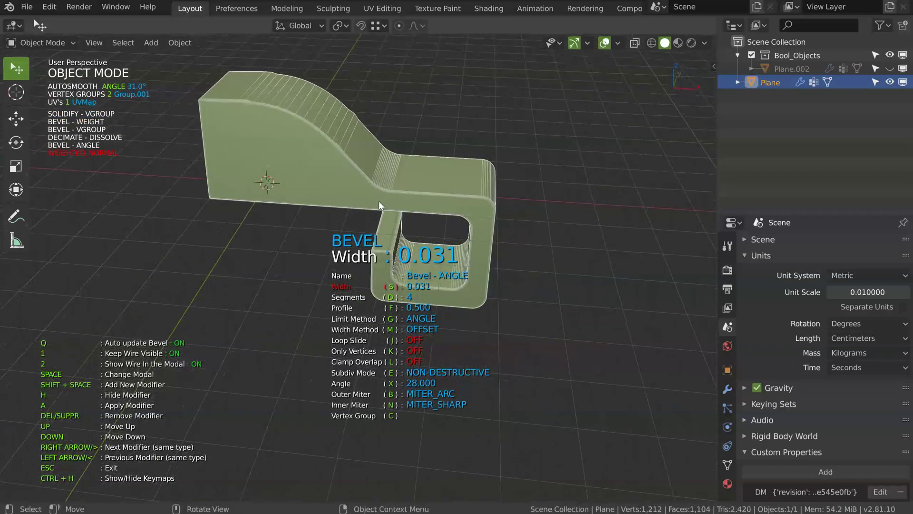
pyautogui.click(377, 202)
pyautogui.moveTo(378, 202); pyautogui.dragTo(337, 166, button='middle')
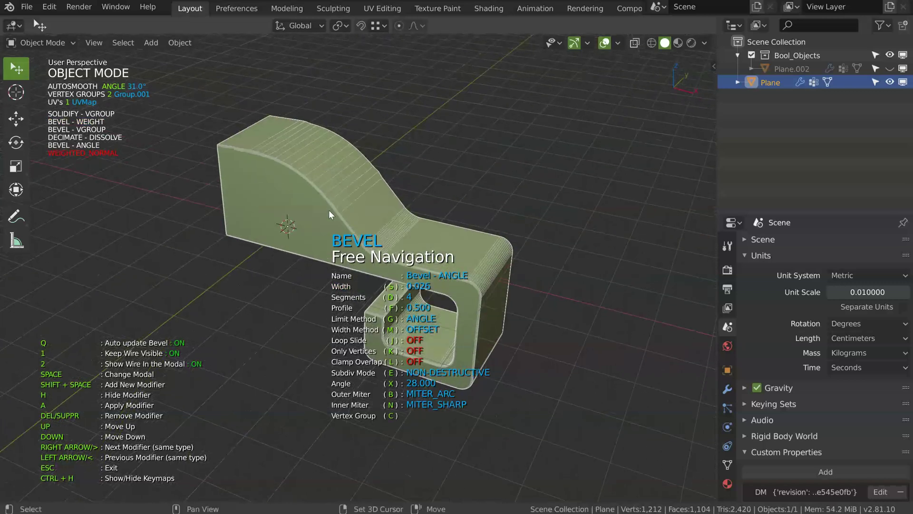
# - Turn on Loop Slide for the angle-limited bevel to clean up the rounded side edges
pyautogui.scroll(6, 372, 147)
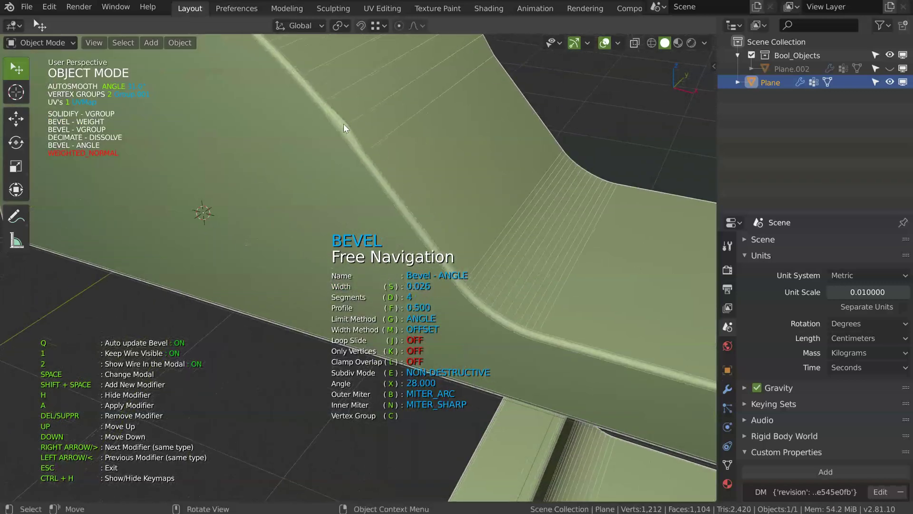
pyautogui.moveTo(337, 138); pyautogui.dragTo(360, 136, button='middle')
pyautogui.press('j')
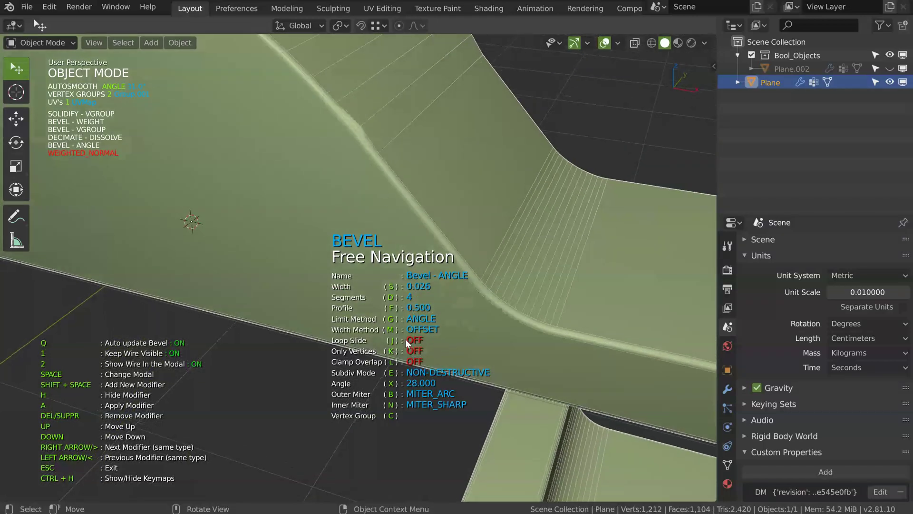
pyautogui.scroll(-8, 514, 157)
pyautogui.moveTo(454, 176)
pyautogui.mouseDown(button='middle')
pyautogui.moveTo(332, 181)
pyautogui.moveTo(442, 187)
pyautogui.moveTo(388, 200)
pyautogui.moveTo(413, 157)
pyautogui.moveTo(446, 181)
pyautogui.mouseUp(button='middle')
# - Add a vertices-only vertex-group bevel to the two end vertices with a width of about 0.430 and 11 segments
pyautogui.press('Tab')
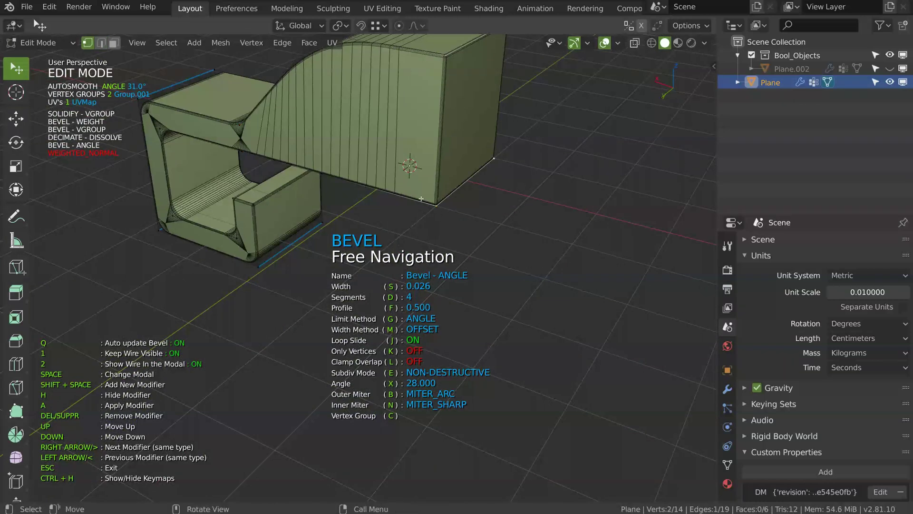
pyautogui.hotkey('shift', 'space')
pyautogui.click(516, 199)
pyautogui.press('d')
pyautogui.click(569, 192)
pyautogui.moveTo(567, 191); pyautogui.dragTo(369, 198, button='middle')
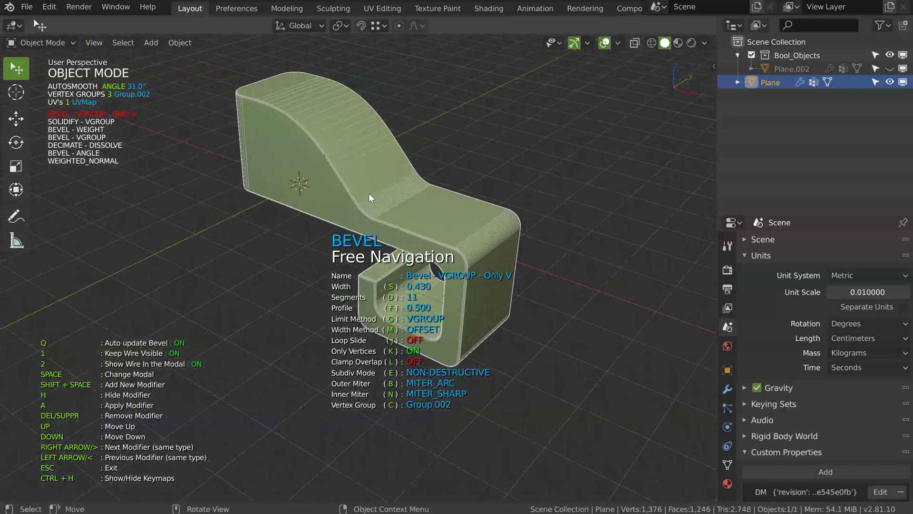
# - Open the modifier visibility tool and hide the hook's modifiers one by one, starting from the last
pyautogui.hotkey('shift', 'space')
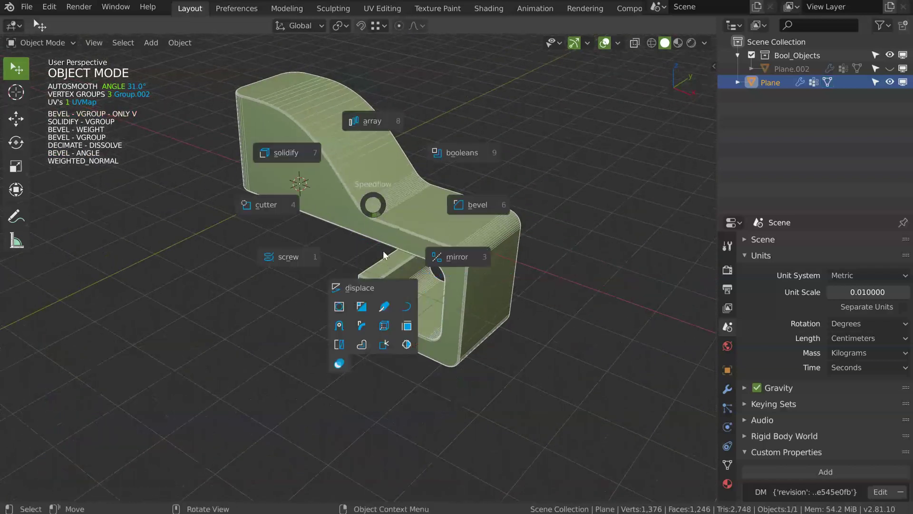
pyautogui.click(407, 344)
pyautogui.press('s')
pyautogui.press('s')
pyautogui.press('s')
pyautogui.press('s')
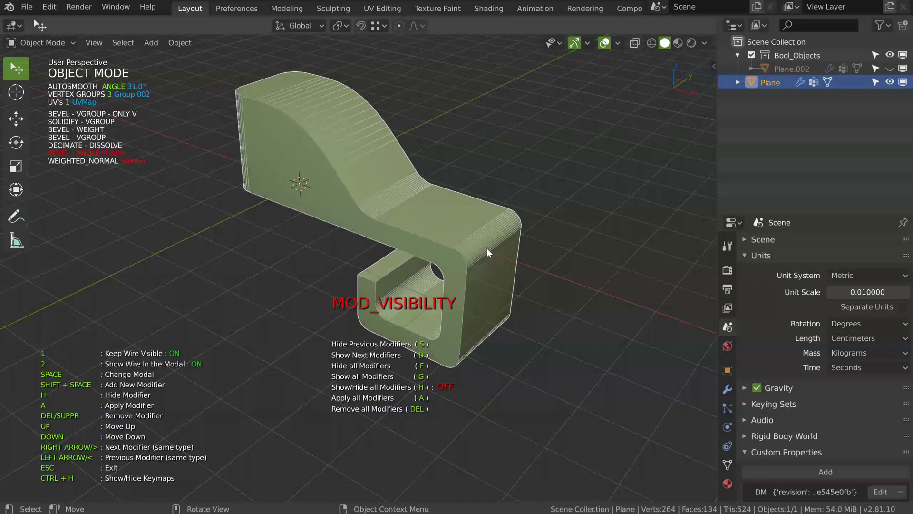
pyautogui.press('s')
pyautogui.press('s')
pyautogui.press('s')
pyautogui.moveTo(475, 248); pyautogui.dragTo(385, 227, button='middle')
# - Show the hook's modifiers again one by one and examine what each contributes to the shape
pyautogui.press('d')
pyautogui.press('d')
pyautogui.press('d')
pyautogui.press('d')
pyautogui.press('d')
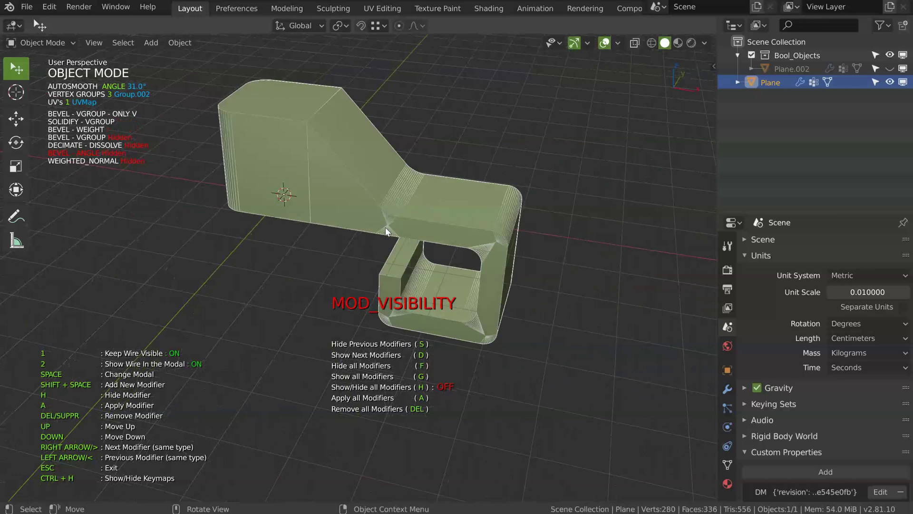
pyautogui.press('d')
pyautogui.press('d')
pyautogui.moveTo(384, 227); pyautogui.dragTo(407, 207, button='middle')
pyautogui.press('Escape')
pyautogui.press('space')
pyautogui.click(319, 204)
pyautogui.press('space')
pyautogui.click(327, 213)
# - Move the finished hook about -10.89 cm along the X axis, away from the origin
pyautogui.moveTo(329, 213); pyautogui.dragTo(405, 238, button='middle')
pyautogui.scroll(-4, 447, 207)
pyautogui.press('g')
pyautogui.press('x')
pyautogui.click(246, 242)
pyautogui.moveTo(246, 241); pyautogui.dragTo(361, 219, button='middle')
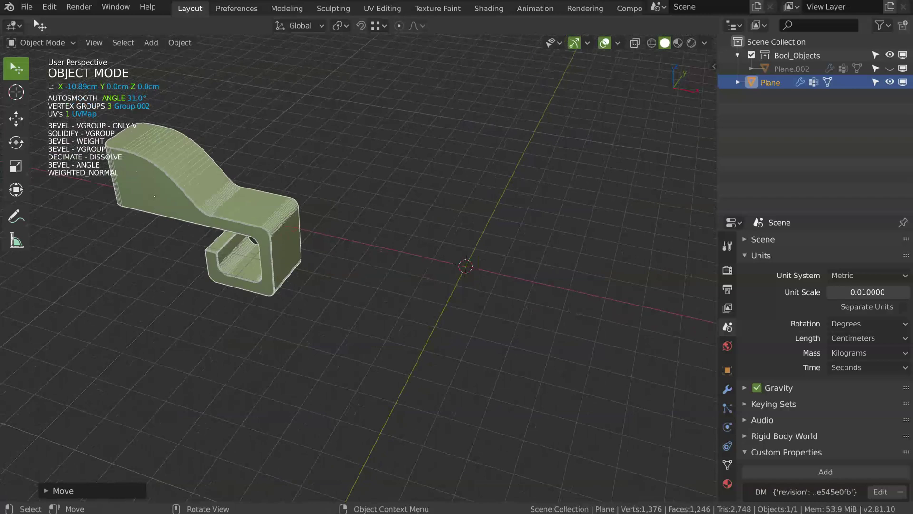
# - Add a new plane at the origin and scale it up uniformly to nearly four times its size
pyautogui.keyDown('shift'); pyautogui.moveTo(468, 266); pyautogui.dragTo(378, 261, button='middle'); pyautogui.keyUp('shift')
pyautogui.press('space')
pyautogui.click(335, 395)
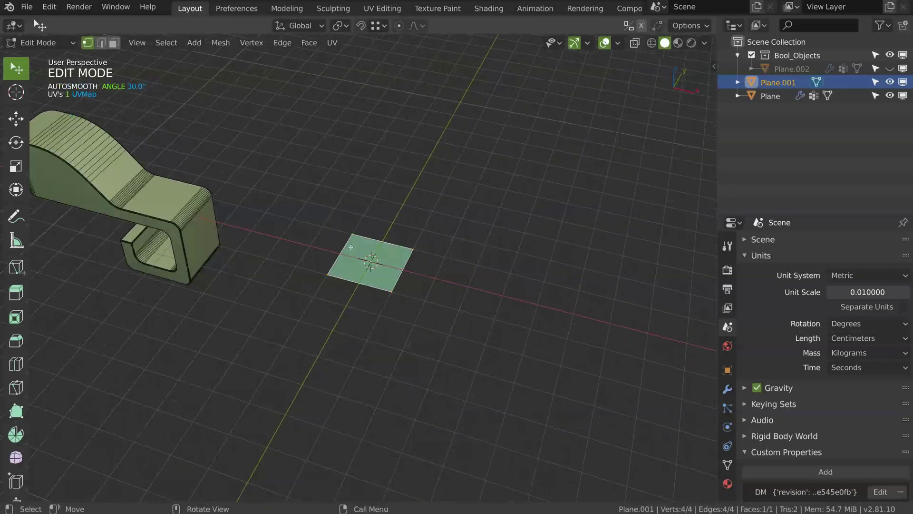
pyautogui.press('s')
pyautogui.click(484, 305)
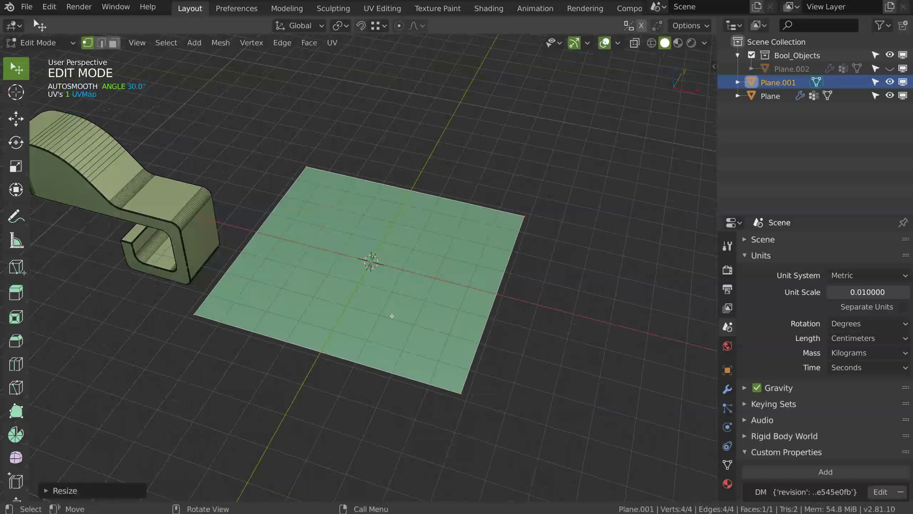
# - In top view, knife an angle-constrained stepped cut across the plane's negative-X half, with a 45-degree middle segment
pyautogui.press('KP_7')
pyautogui.keyDown('shift'); pyautogui.moveTo(371, 304); pyautogui.dragTo(401, 221, button='middle'); pyautogui.keyUp('shift')
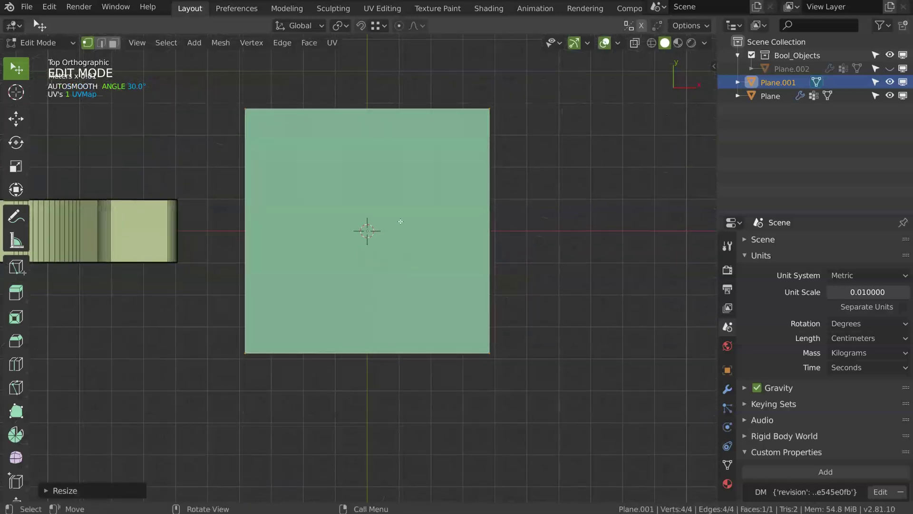
pyautogui.press('k')
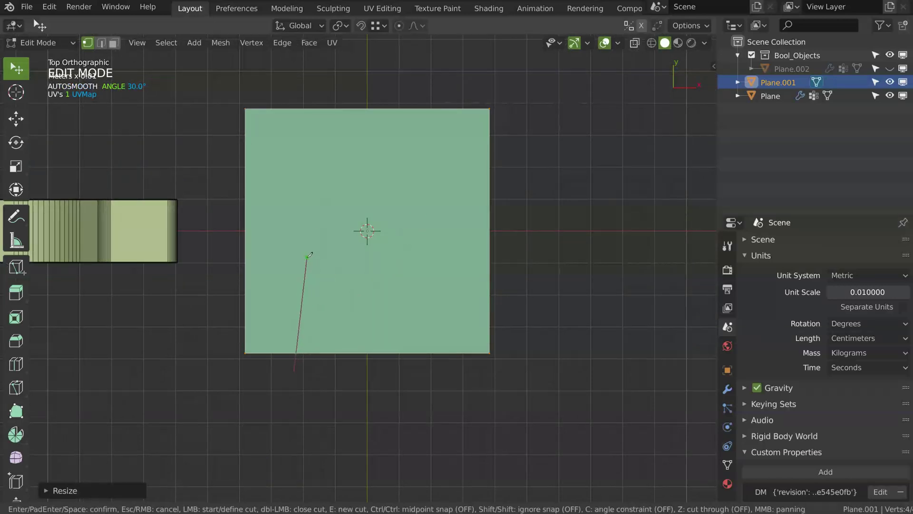
pyautogui.press('c')
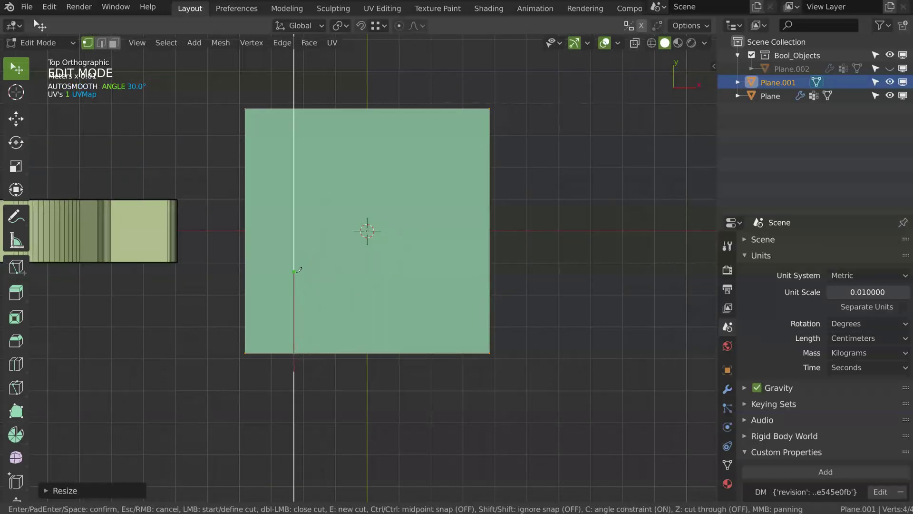
pyautogui.click(301, 273)
pyautogui.click(367, 204)
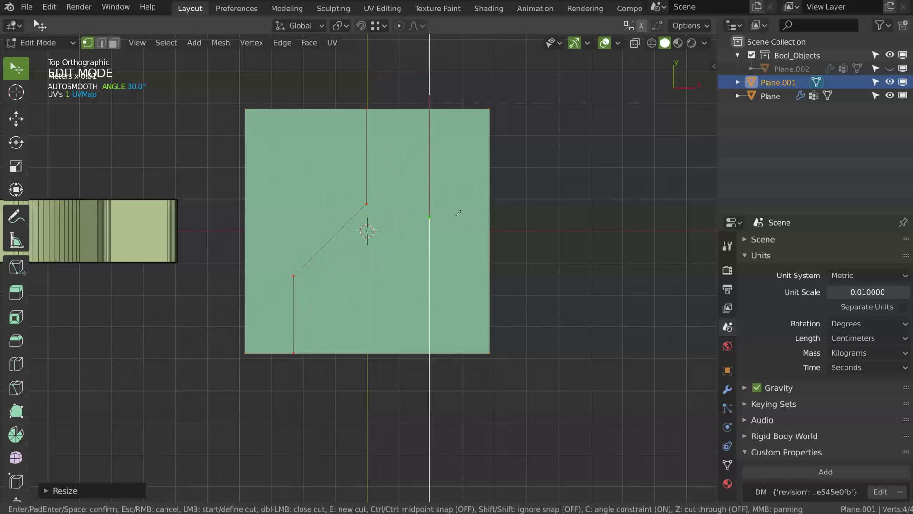
# - Knife a second angle-constrained stepped cut through the plane's positive-X half, with a short 45-degree segment in the middle
pyautogui.click(431, 235)
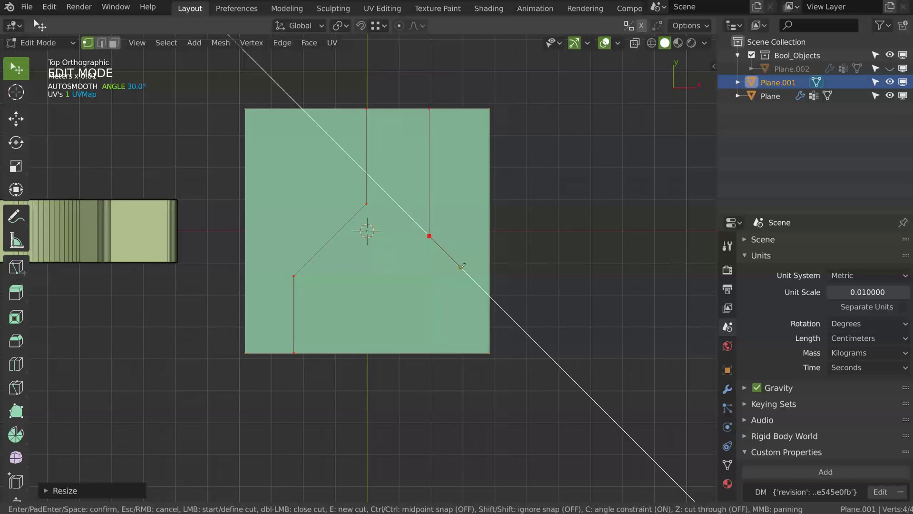
pyautogui.click(457, 263)
pyautogui.click(458, 395)
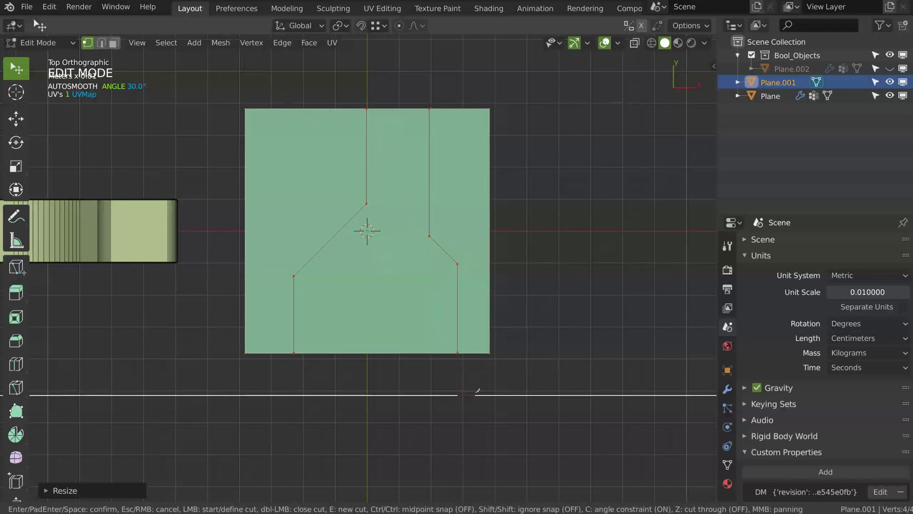
pyautogui.press('Return')
pyautogui.press('s')
pyautogui.press('x')
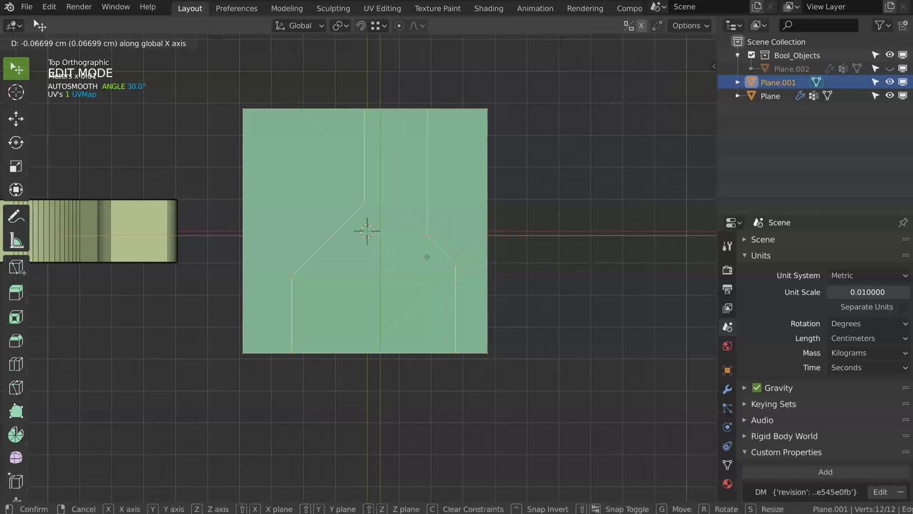
pyautogui.press('Escape')
# - Select both stepped cut lines and shift them slightly along X towards the negative side
pyautogui.keyDown('alt'); pyautogui.click(426, 179); pyautogui.keyUp('alt')
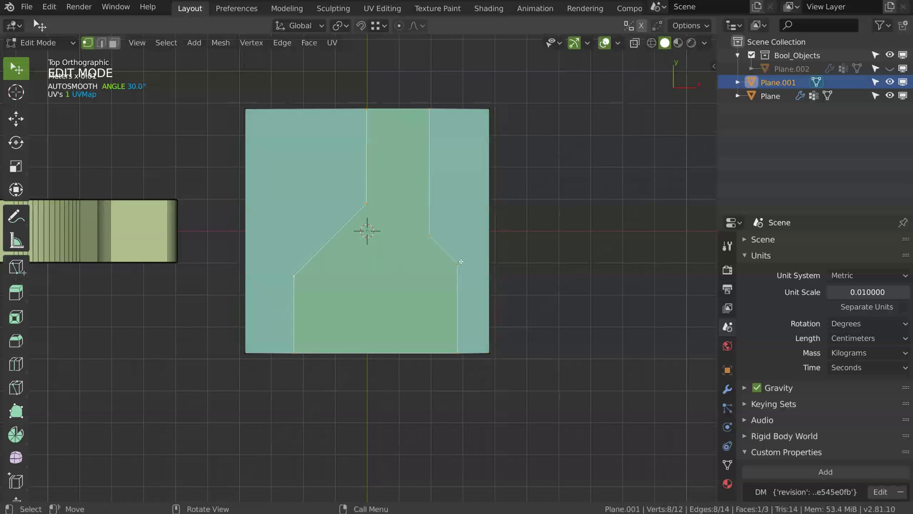
pyautogui.press('g')
pyautogui.press('x')
pyautogui.click(415, 272)
# - Bevel the edges of both cut lines into wide flat strips with a single segment
pyautogui.press('2')
pyautogui.moveTo(415, 272); pyautogui.dragTo(405, 197, button='middle')
pyautogui.click(404, 198)
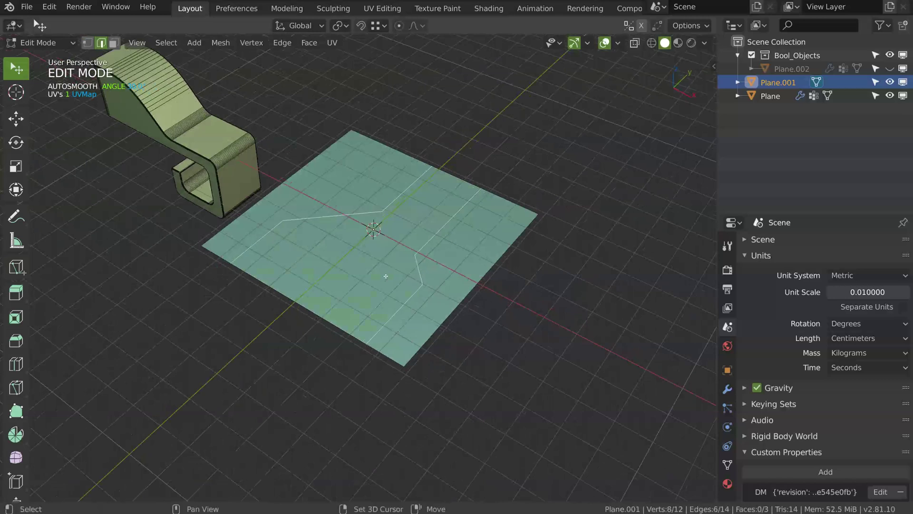
pyautogui.scroll(2, 386, 276)
pyautogui.keyDown('shift'); pyautogui.moveTo(398, 220); pyautogui.dragTo(392, 210, button='middle'); pyautogui.keyUp('shift')
pyautogui.hotkey('ctrl', 'b')
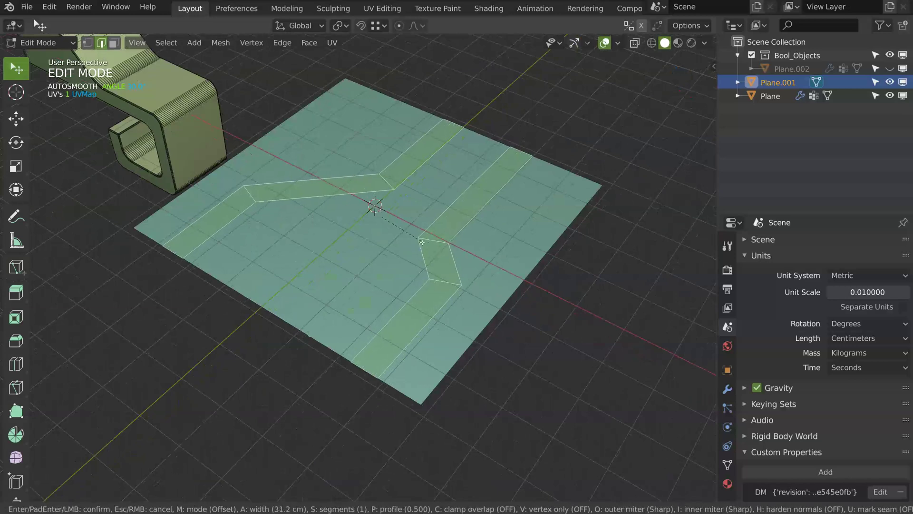
pyautogui.click(430, 242)
# - Select the two large outer faces of the plane and change to vertex selection mode
pyautogui.moveTo(363, 251); pyautogui.dragTo(295, 244, button='middle')
pyautogui.press('3')
pyautogui.click(285, 171)
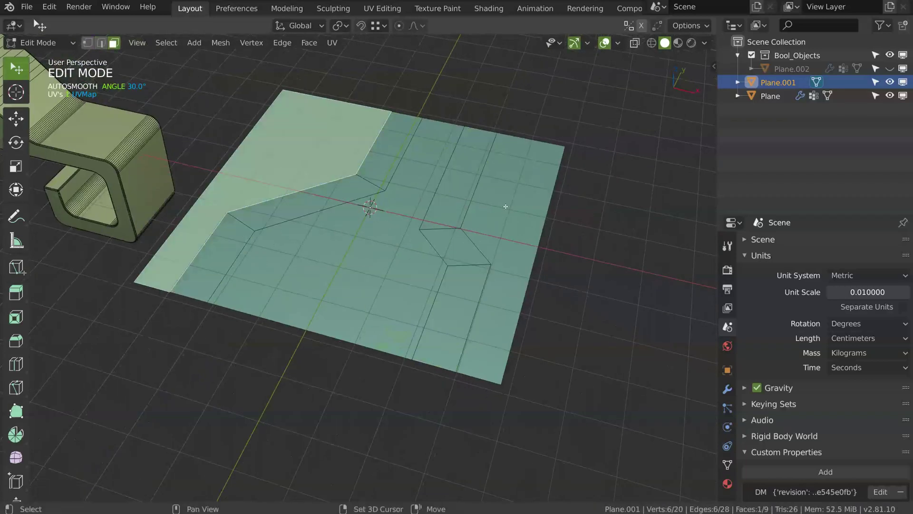
pyautogui.keyDown('shift'); pyautogui.click(507, 205); pyautogui.keyUp('shift')
pyautogui.press('Tab')
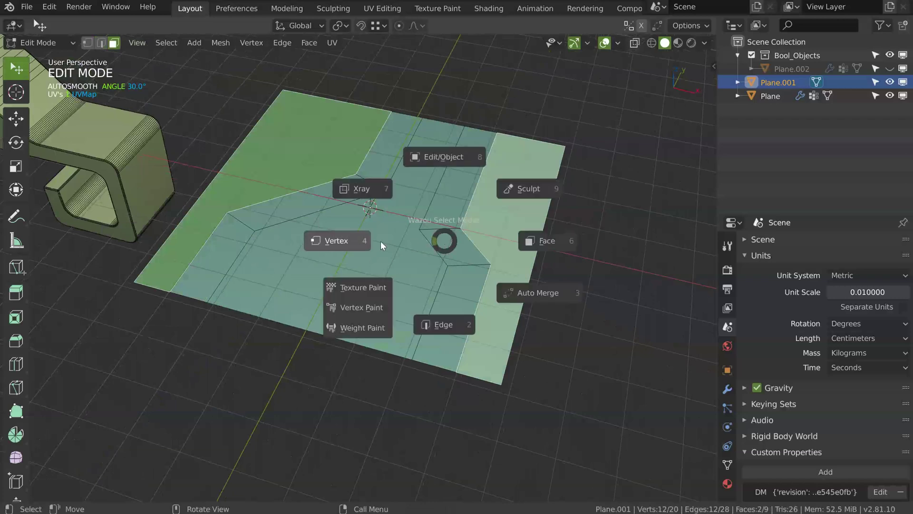
pyautogui.click(332, 244)
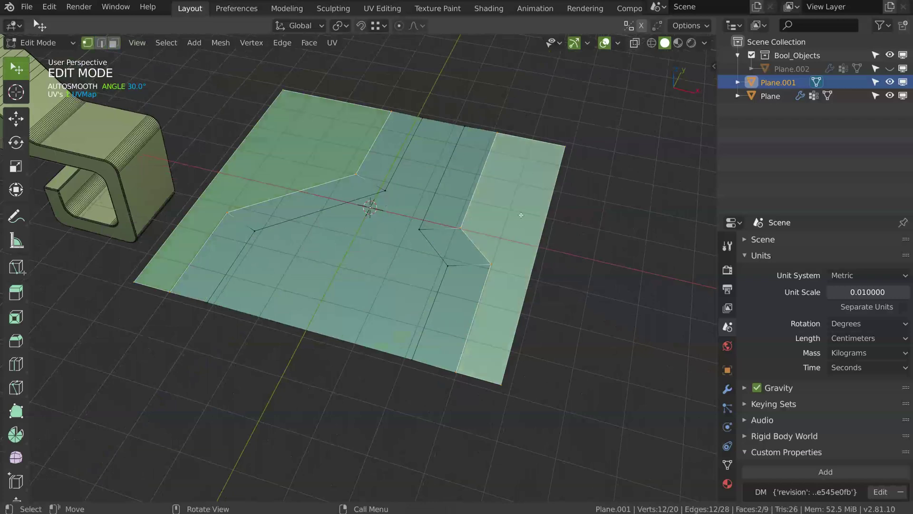
# - Add a Solidify modifier driven by a vertex group of the selected vertices, with a thickness of about 2.974
pyautogui.hotkey('alt', 'q')
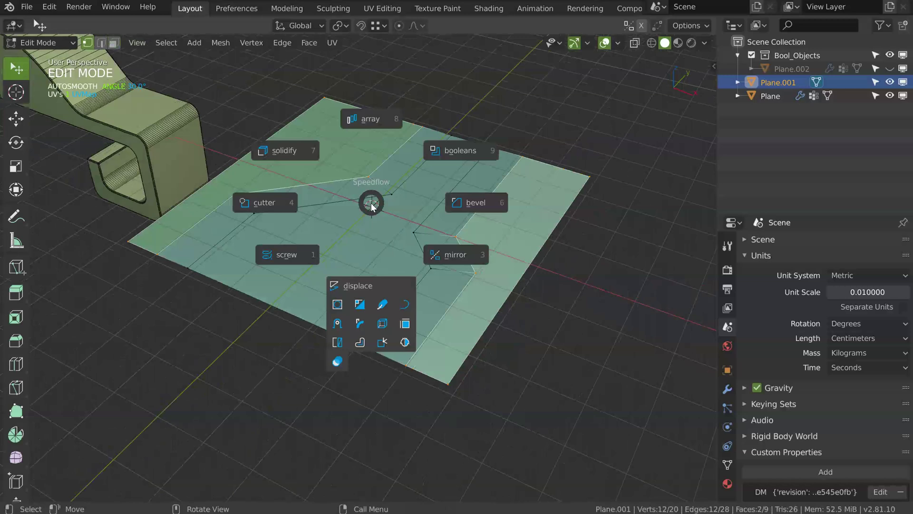
pyautogui.click(295, 149)
pyautogui.click(462, 170)
pyautogui.moveTo(421, 185)
pyautogui.mouseDown(button='middle')
pyautogui.moveTo(472, 156)
pyautogui.moveTo(428, 171)
pyautogui.moveTo(461, 176)
pyautogui.moveTo(460, 143)
pyautogui.moveTo(424, 182)
pyautogui.moveTo(428, 199)
pyautogui.mouseUp(button='middle')
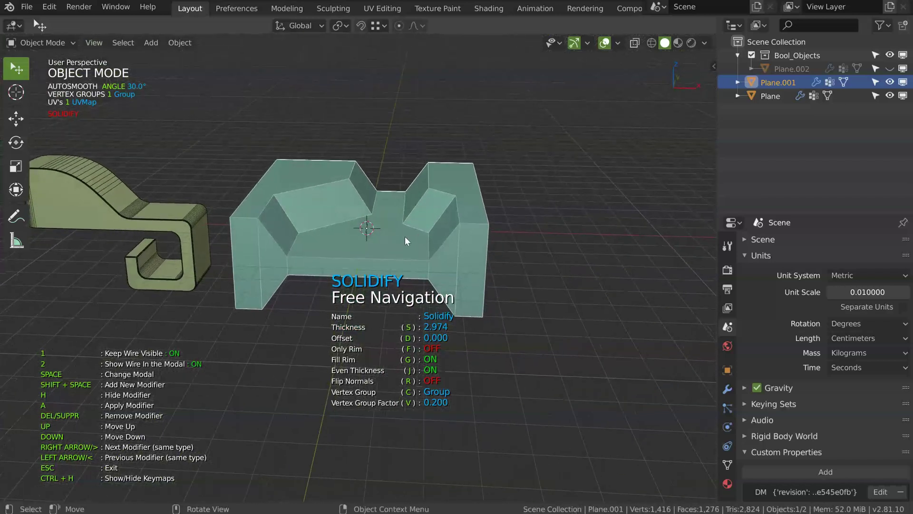
# - Try a Solidify offset of about -0.999
pyautogui.press('d')
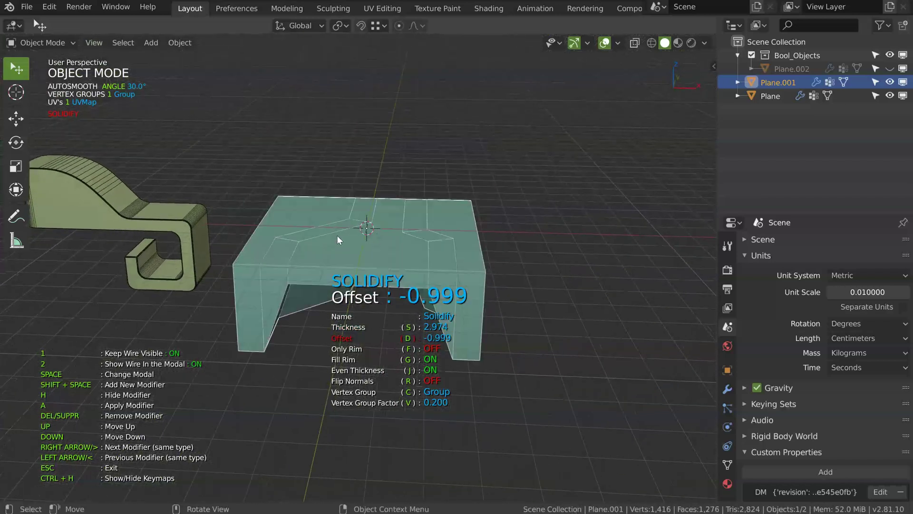
pyautogui.press('space')
pyautogui.moveTo(324, 246)
pyautogui.mouseDown(button='middle')
pyautogui.moveTo(332, 201)
pyautogui.moveTo(337, 246)
pyautogui.mouseUp(button='middle')
# - Set the Solidify offset to about 0.999 so the blocks rise above the plane
pyautogui.press('d')
pyautogui.press('space')
pyautogui.moveTo(468, 240); pyautogui.dragTo(436, 235, button='middle')
# - Set the Solidify thickness to about 2.380 and the vertex group factor to about 0.223
pyautogui.press('s')
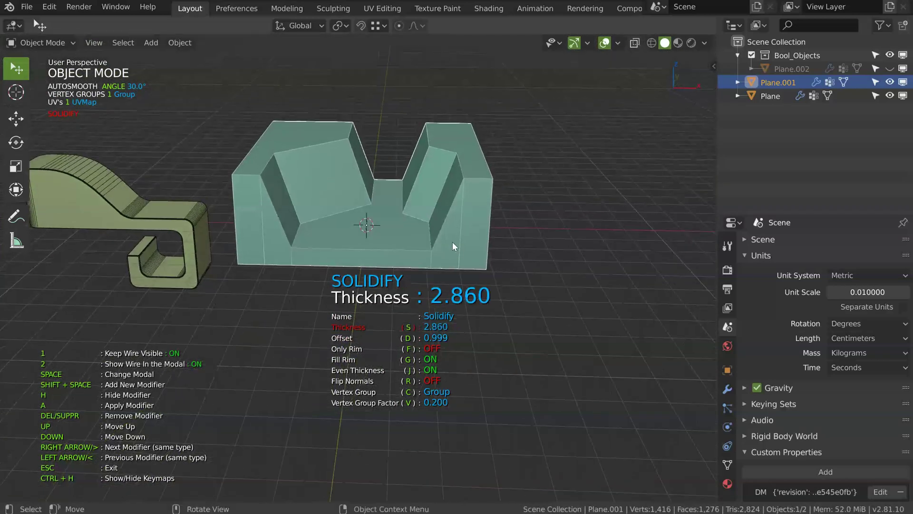
pyautogui.press('space')
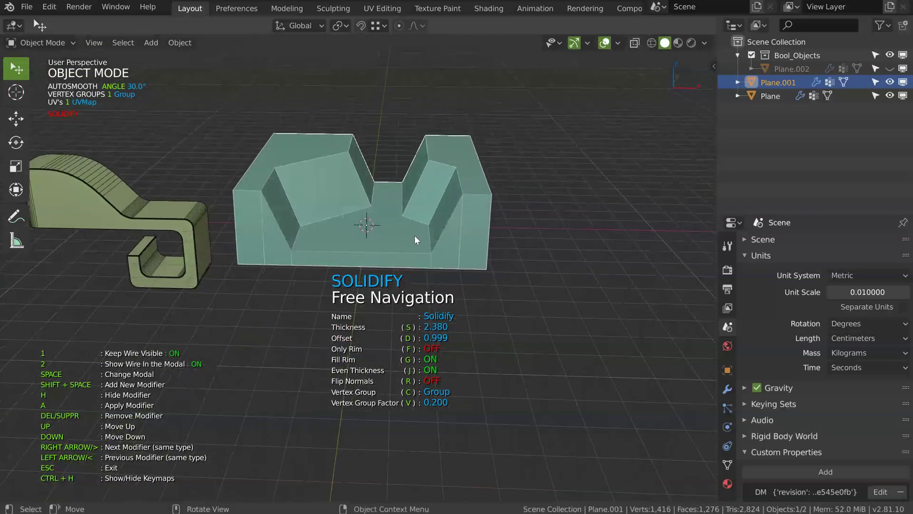
pyautogui.press('v')
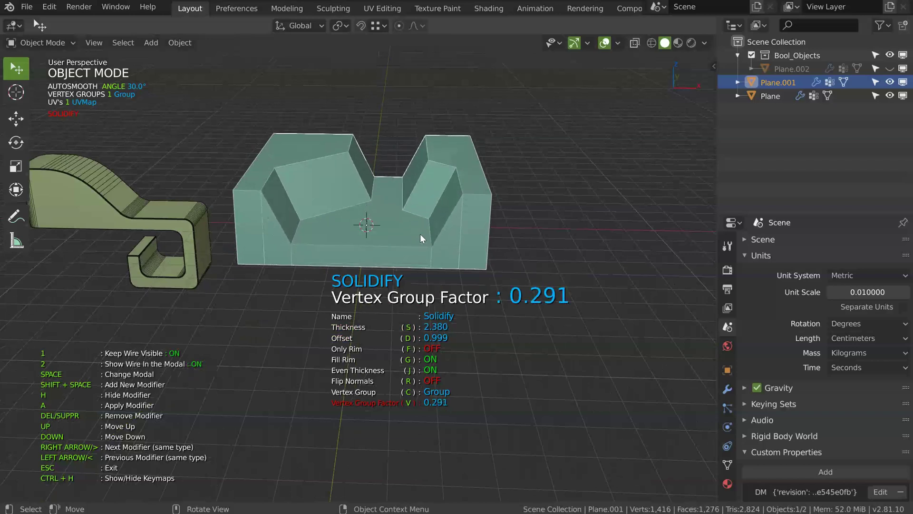
pyautogui.press('space')
# - Add a Decimate modifier in Dissolve mode with a value of 0.003 after Solidify
pyautogui.moveTo(416, 234); pyautogui.dragTo(417, 197, button='middle')
pyautogui.scroll(2, 395, 238)
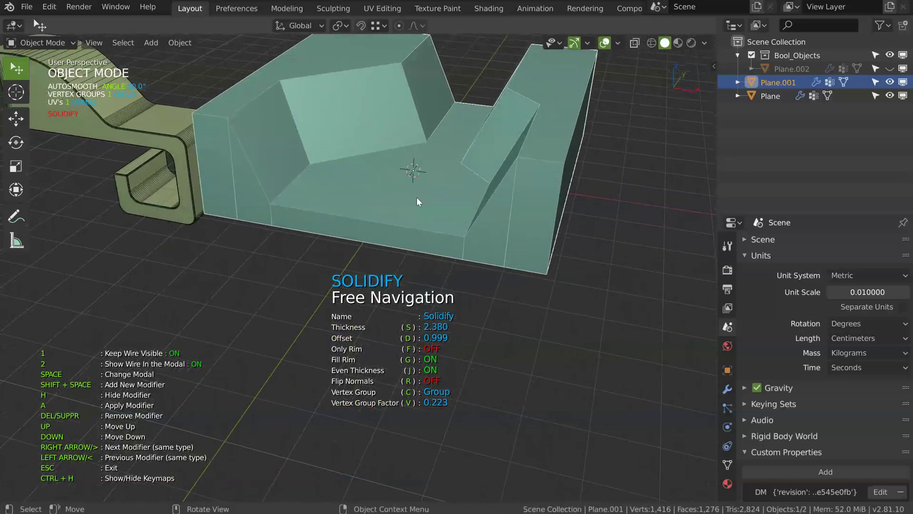
pyautogui.press('space')
pyautogui.click(405, 300)
pyautogui.press('space')
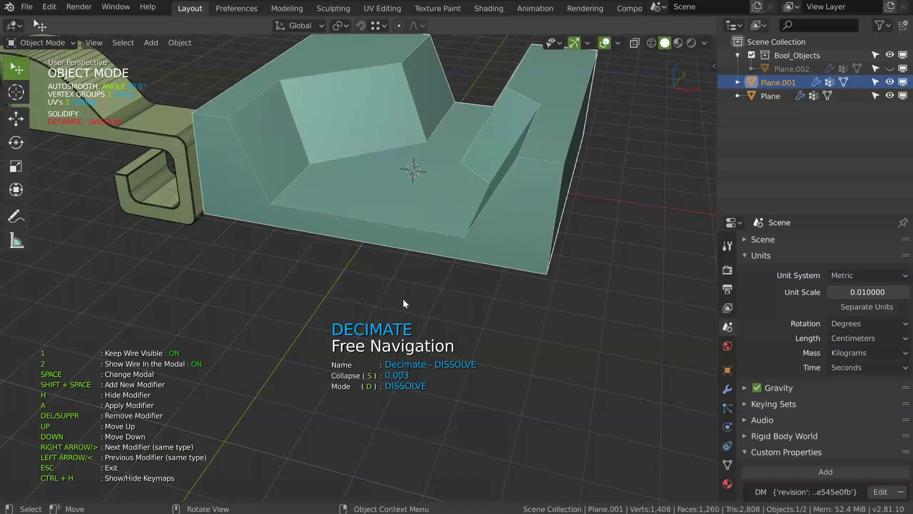
# - Add a weight-based Bevel modifier to the four short corner edges of the block's channel, with width about 0.383
pyautogui.moveTo(398, 223); pyautogui.dragTo(282, 213, button='middle')
pyautogui.press('Tab')
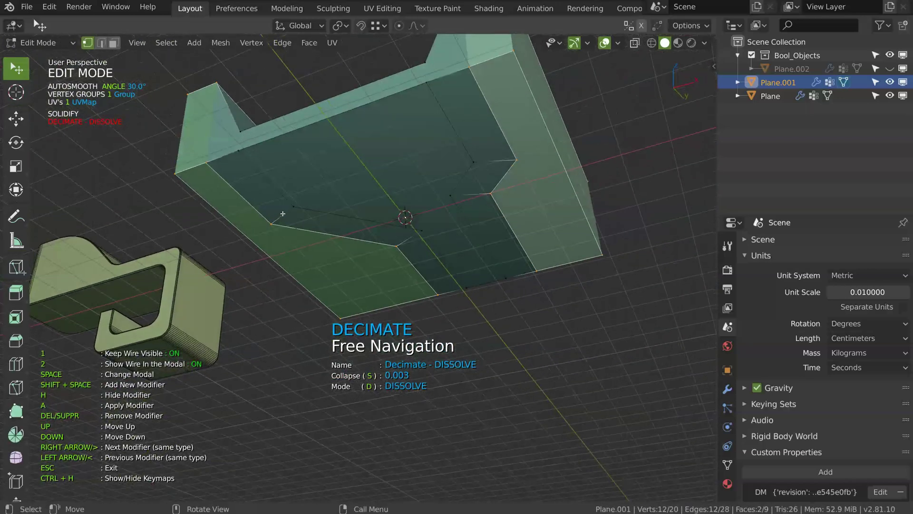
pyautogui.click(289, 220)
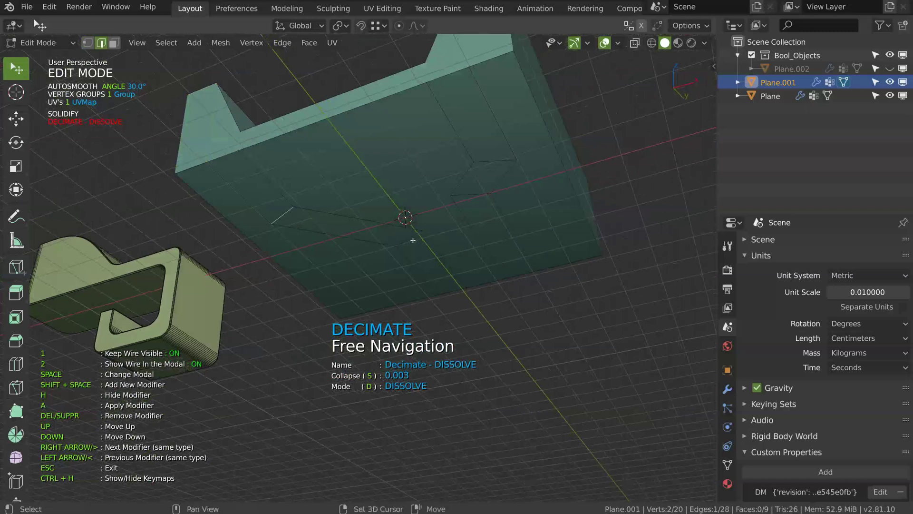
pyautogui.moveTo(402, 160); pyautogui.dragTo(369, 228, button='middle')
pyautogui.hotkey('shift', 'space')
pyautogui.click(450, 219)
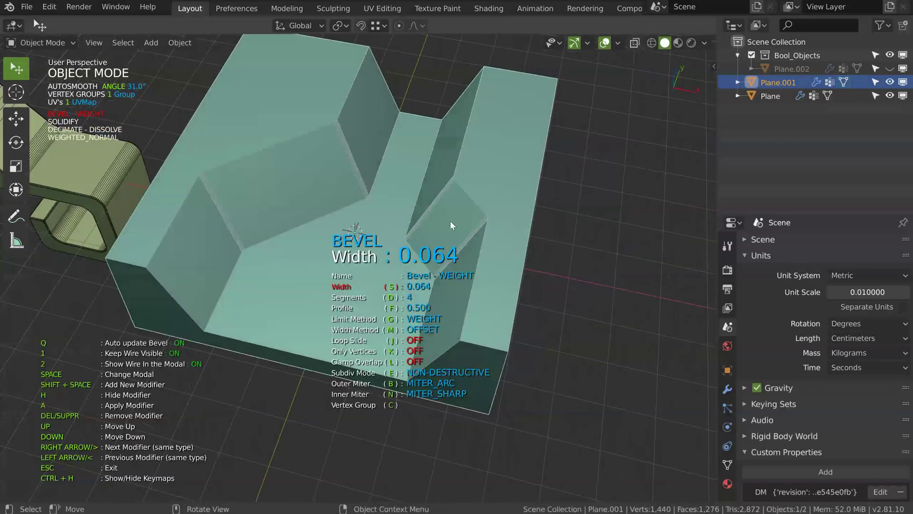
pyautogui.click(530, 232)
# - Set the weight Bevel to 10 segments with a profile of about 0.591
pyautogui.press('d')
pyautogui.click(608, 239)
pyautogui.press('f')
pyautogui.click(595, 239)
pyautogui.moveTo(595, 239); pyautogui.dragTo(387, 146, button='middle')
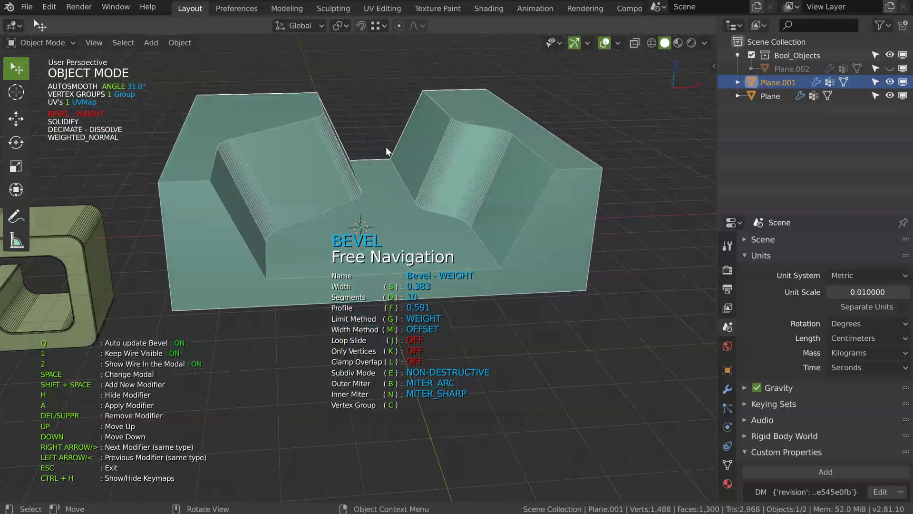
# - Subdivide the two end edges of the channel floor so a new edge runs along its middle
pyautogui.moveTo(487, 240); pyautogui.dragTo(409, 96, button='middle')
pyautogui.press('Tab')
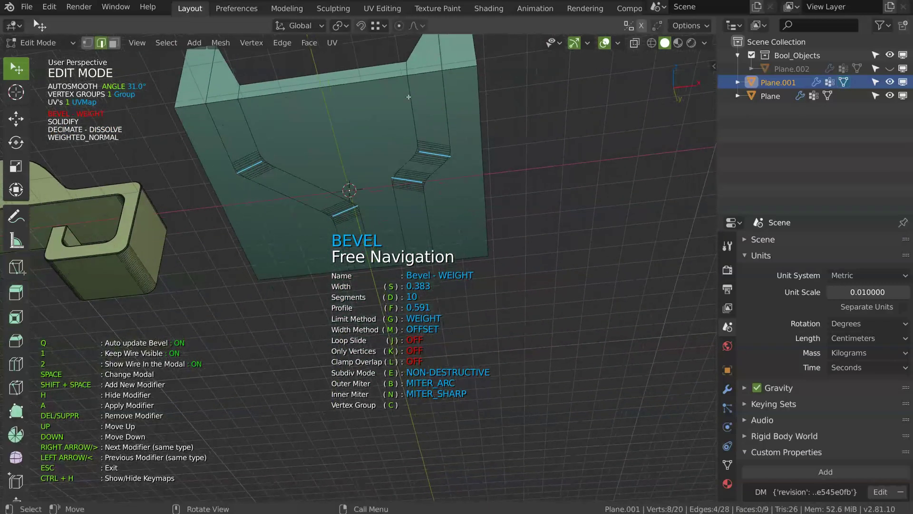
pyautogui.moveTo(348, 156); pyautogui.dragTo(355, 123, button='middle')
pyautogui.press('1')
pyautogui.click(254, 114)
pyautogui.moveTo(425, 141); pyautogui.dragTo(390, 196, button='middle')
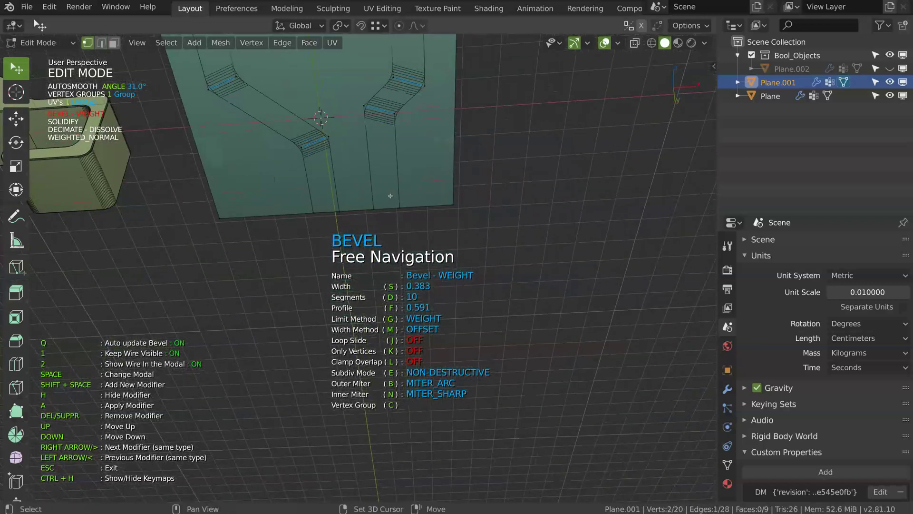
pyautogui.rightClick(360, 169)
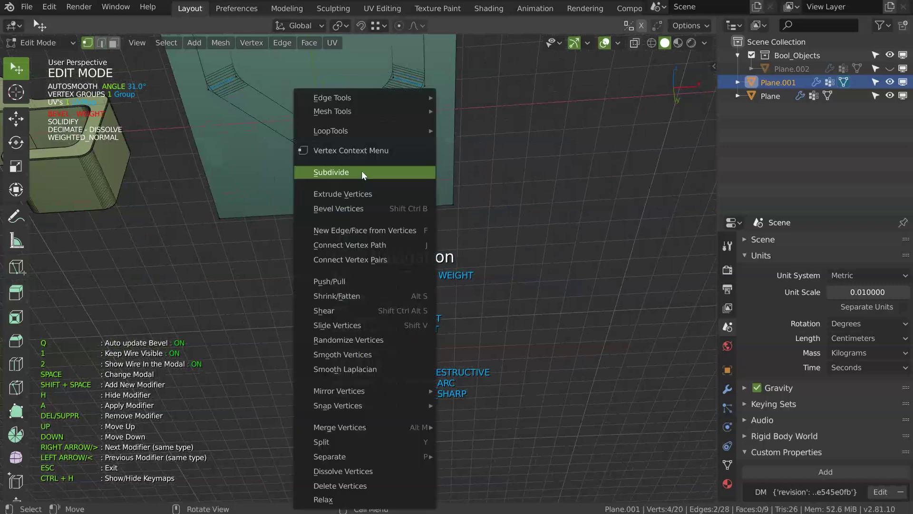
pyautogui.click(350, 172)
pyautogui.moveTo(349, 173); pyautogui.dragTo(305, 101, button='middle')
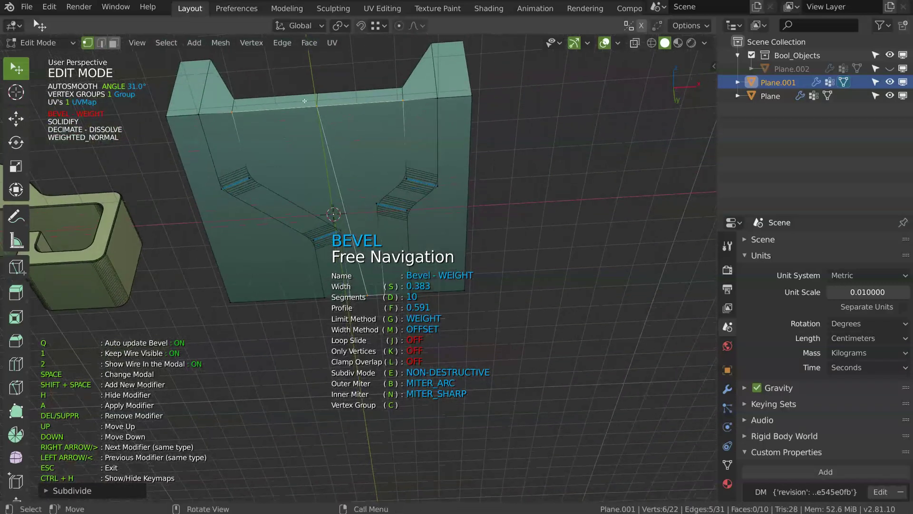
# - Move the new middle edge's back end vertex about 0.63 cm along the global X axis
pyautogui.click(315, 103)
pyautogui.press('g')
pyautogui.press('x')
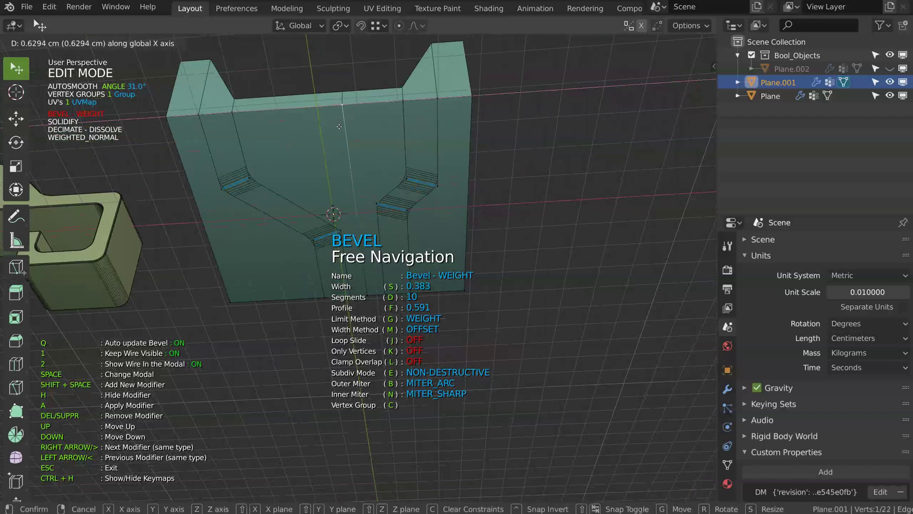
pyautogui.click(366, 294)
pyautogui.moveTo(366, 294); pyautogui.dragTo(363, 172, button='middle')
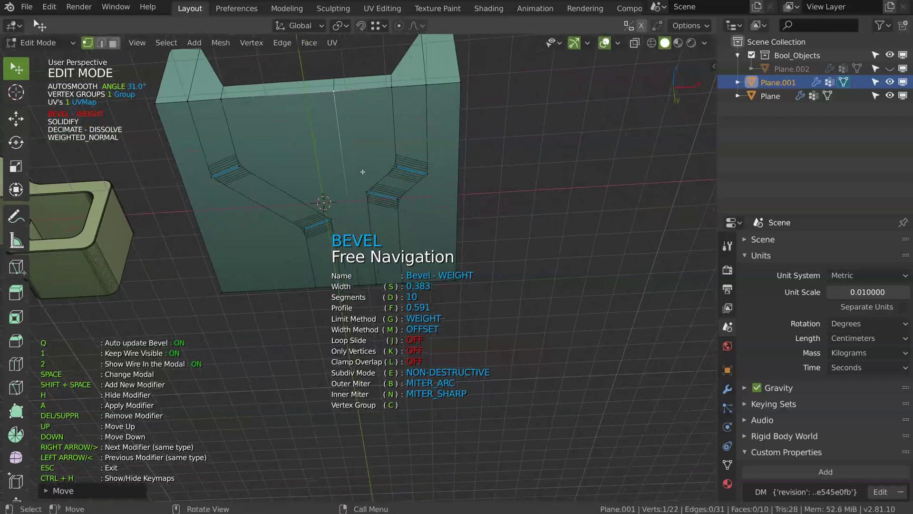
# - Add a vertex-group Bevel on the two inner edge chains bordering the channel floor and place it after Solidify
pyautogui.keyDown('alt'); pyautogui.click(398, 143); pyautogui.keyUp('alt')
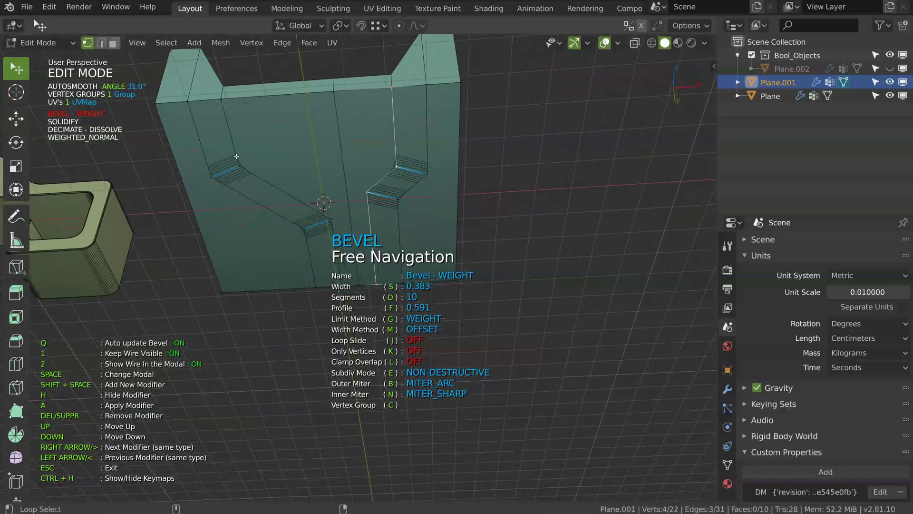
pyautogui.moveTo(276, 135); pyautogui.dragTo(306, 178, button='middle')
pyautogui.hotkey('shift', 'space')
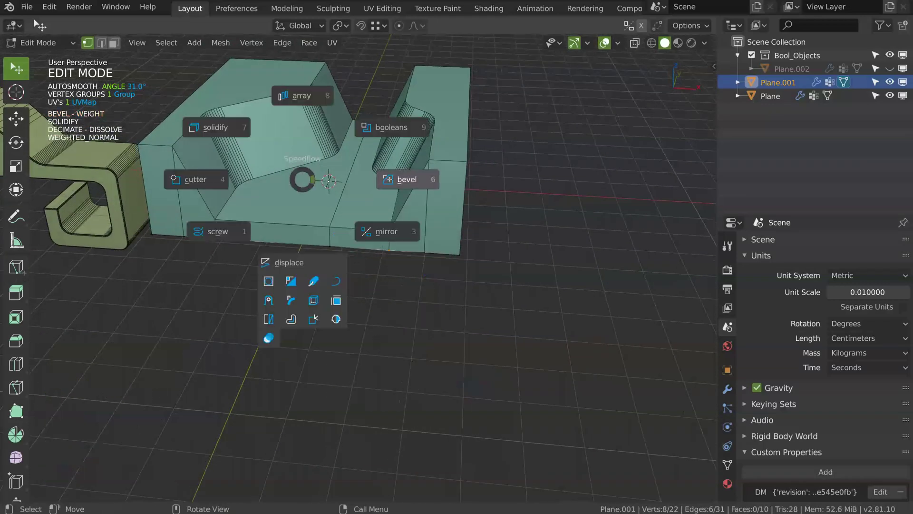
pyautogui.click(406, 182)
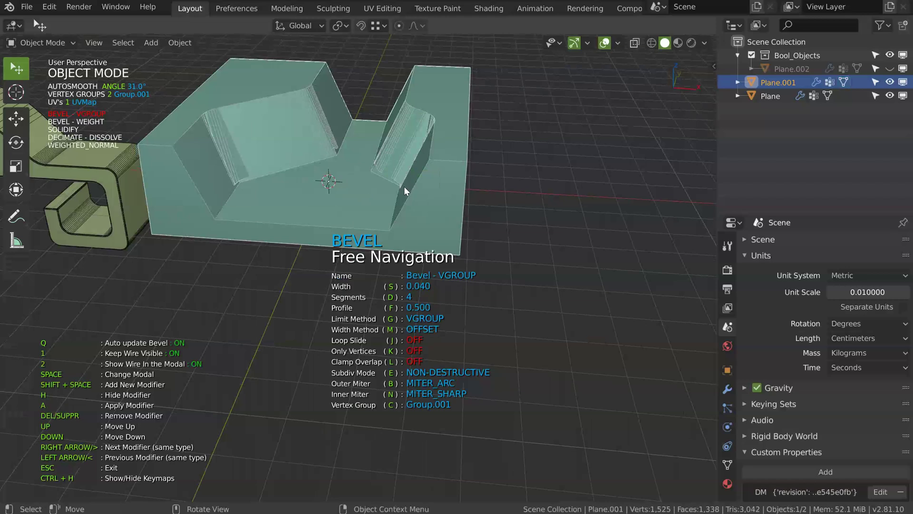
pyautogui.press('Down')
pyautogui.press('Down')
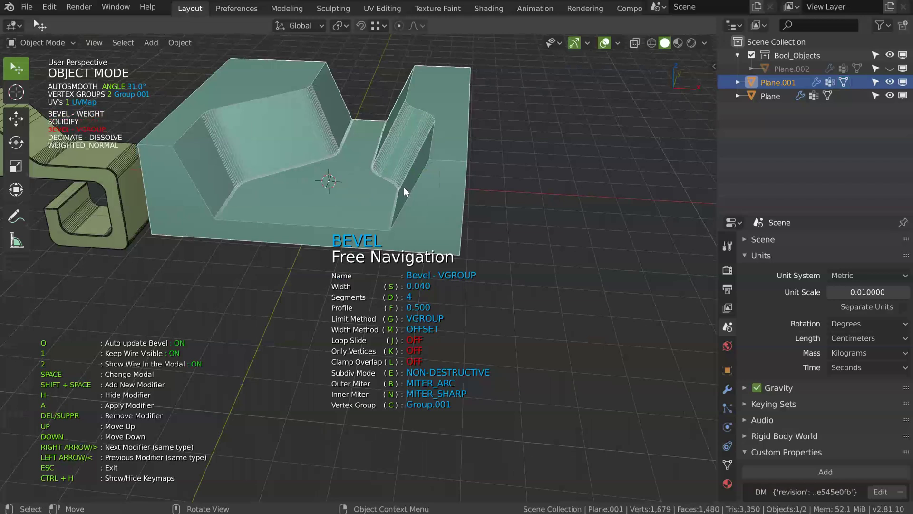
# - Set the vertex-group Bevel to width about 0.301, 10 segments and profile about 0.476
pyautogui.press('s')
pyautogui.click(470, 195)
pyautogui.press('d')
pyautogui.click(547, 198)
pyautogui.press('f')
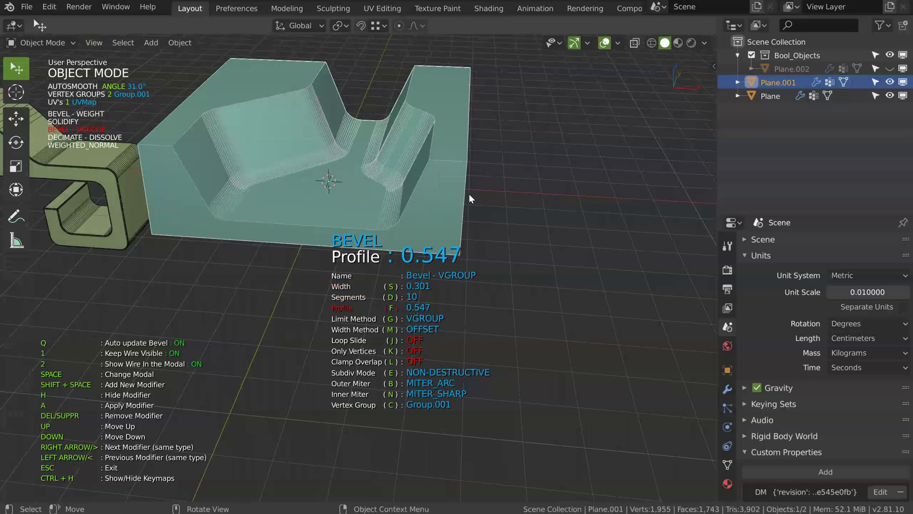
pyautogui.click(432, 190)
pyautogui.moveTo(431, 189); pyautogui.dragTo(386, 162, button='middle')
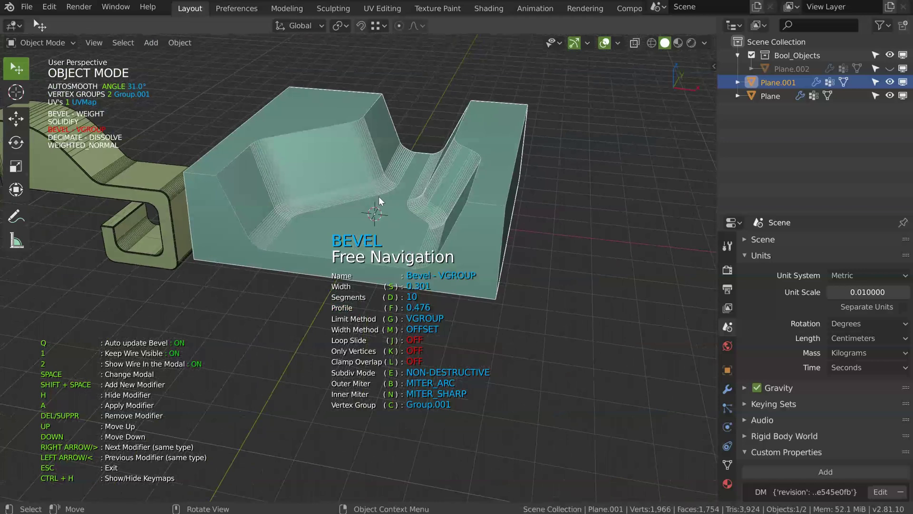
# - Add an angle-limited Bevel modifier to the block after Decimate
pyautogui.press('6')
pyautogui.moveTo(366, 192); pyautogui.dragTo(387, 205, button='middle')
pyautogui.press('6')
pyautogui.hotkey('shift', 'space')
pyautogui.click(361, 203)
# - Set the block's Solidify thickness to about 1.546 and its vertex group factor to about 0.343
pyautogui.hotkey('shift', 'space')
pyautogui.click(314, 157)
pyautogui.press('s')
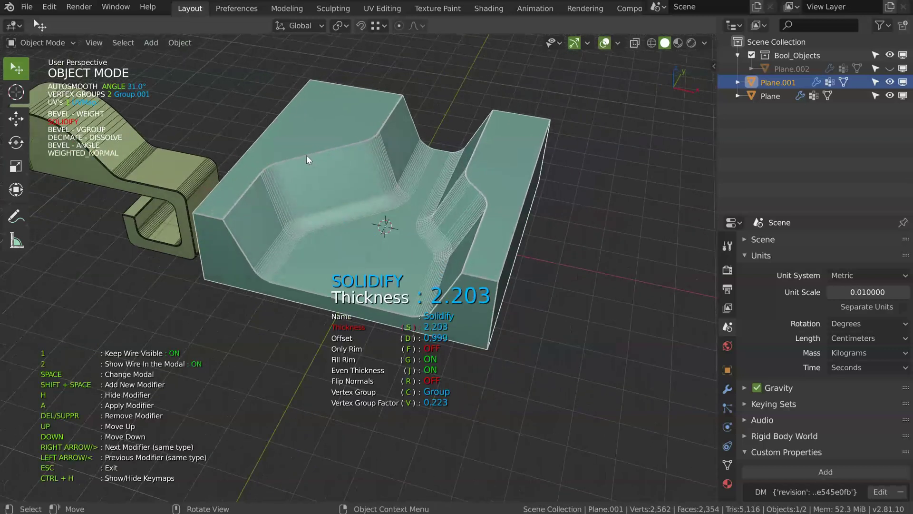
pyautogui.click(286, 170)
pyautogui.moveTo(326, 186); pyautogui.dragTo(366, 210, button='middle')
pyautogui.hotkey('shift', 'c')
pyautogui.hotkey('shift', 'c')
pyautogui.press('s')
pyautogui.press('s')
pyautogui.press('v')
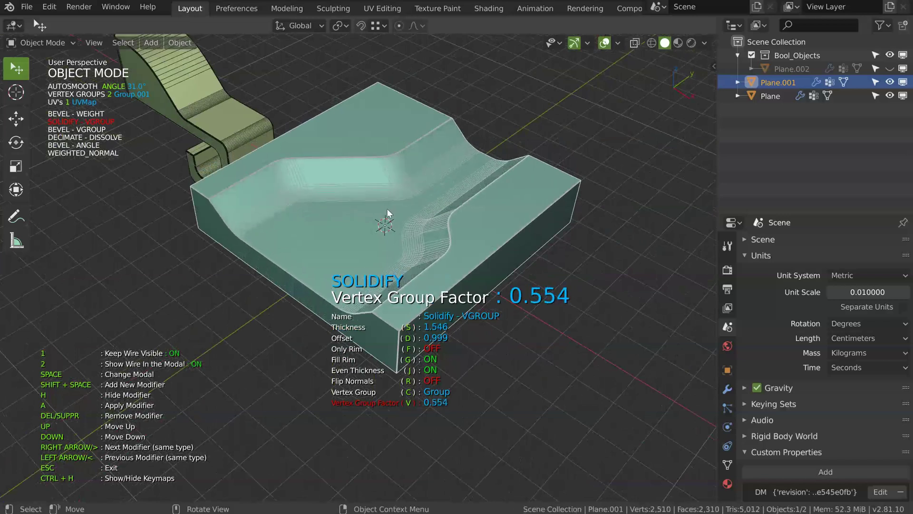
pyautogui.press('v')
# - Try scaling the two inner edge chains of the channel along the global X axis
pyautogui.moveTo(375, 209); pyautogui.dragTo(220, 154, button='middle')
pyautogui.press('Tab')
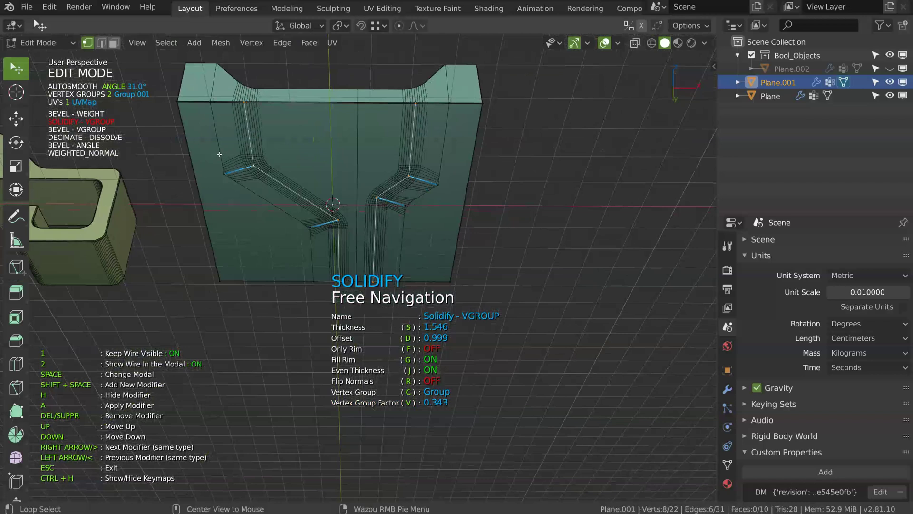
pyautogui.moveTo(440, 160); pyautogui.dragTo(472, 195, button='middle')
pyautogui.press('s')
pyautogui.press('x')
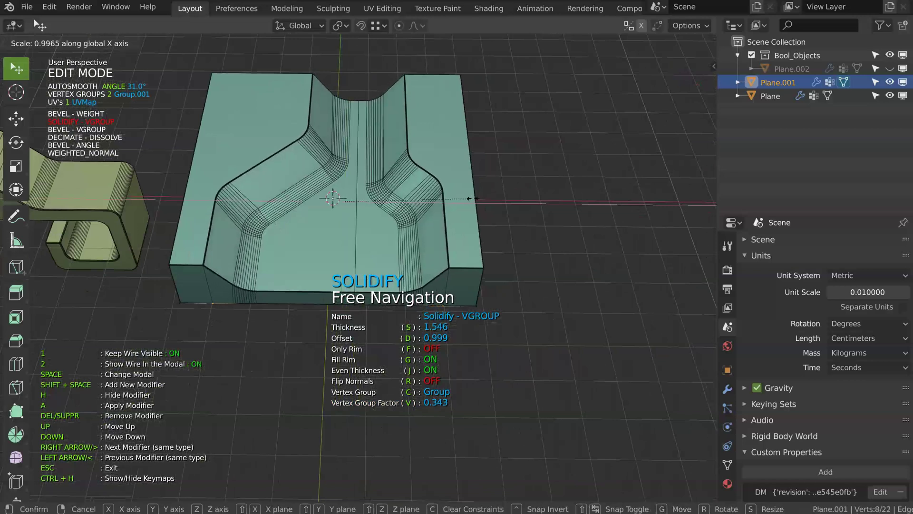
pyautogui.click(485, 198)
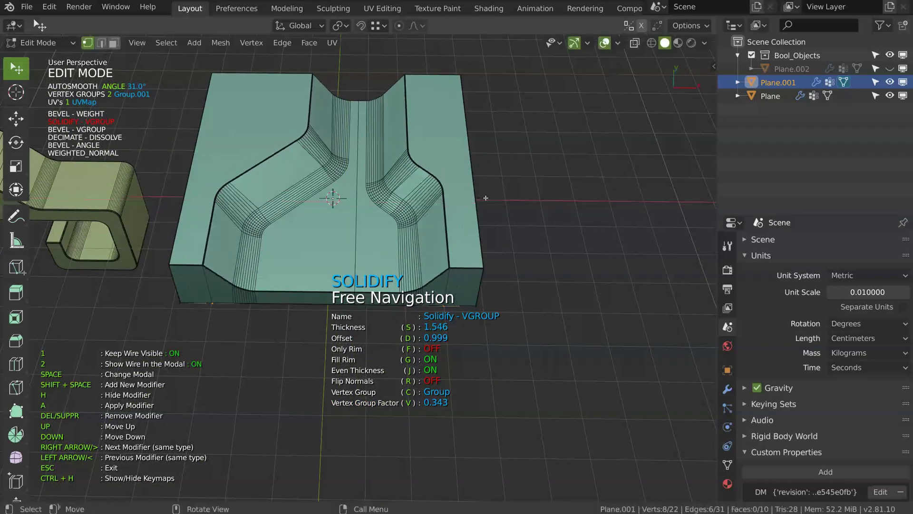
# - Turn on Loop Slide for both the weight Bevel and the vertex-group Bevel
pyautogui.moveTo(485, 198); pyautogui.dragTo(405, 176, button='middle')
pyautogui.scroll(5, 353, 148)
pyautogui.keyDown('shift'); pyautogui.moveTo(352, 147); pyautogui.dragTo(354, 221, button='middle'); pyautogui.keyUp('shift')
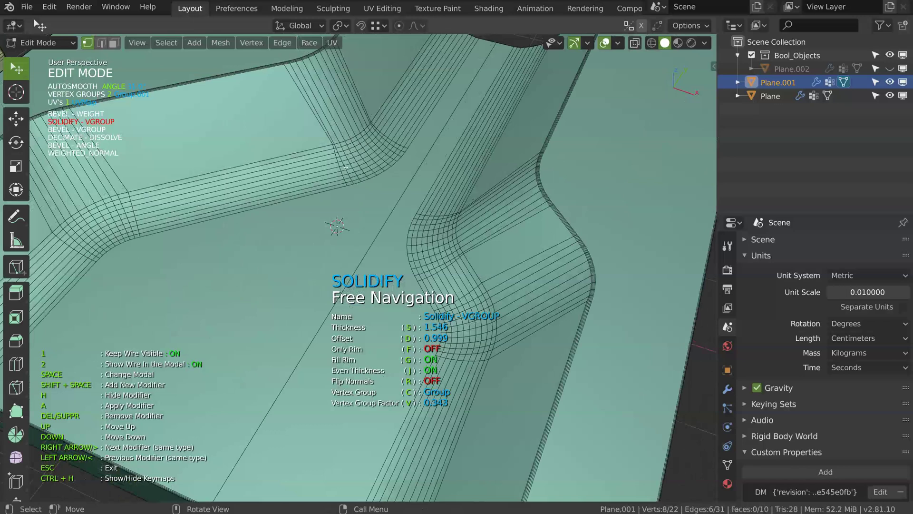
pyautogui.scroll(-5, 329, 126)
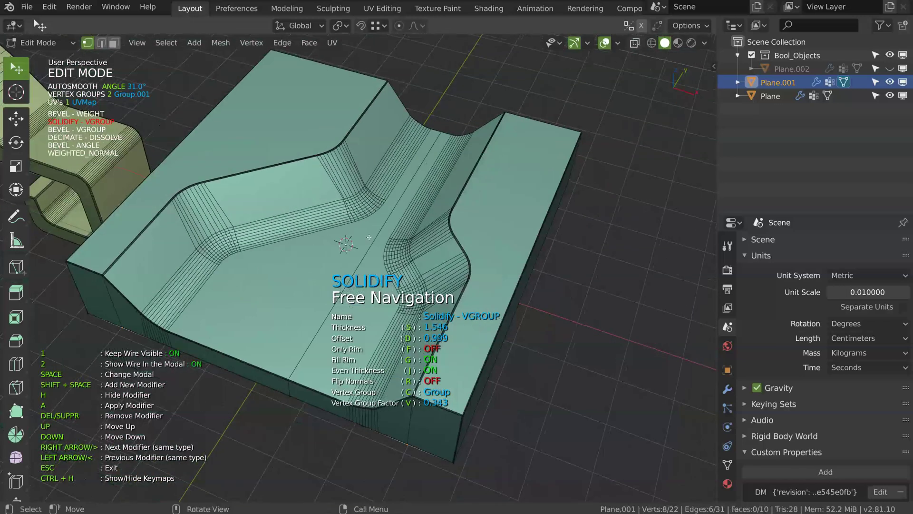
pyautogui.press('Tab')
pyautogui.press('space')
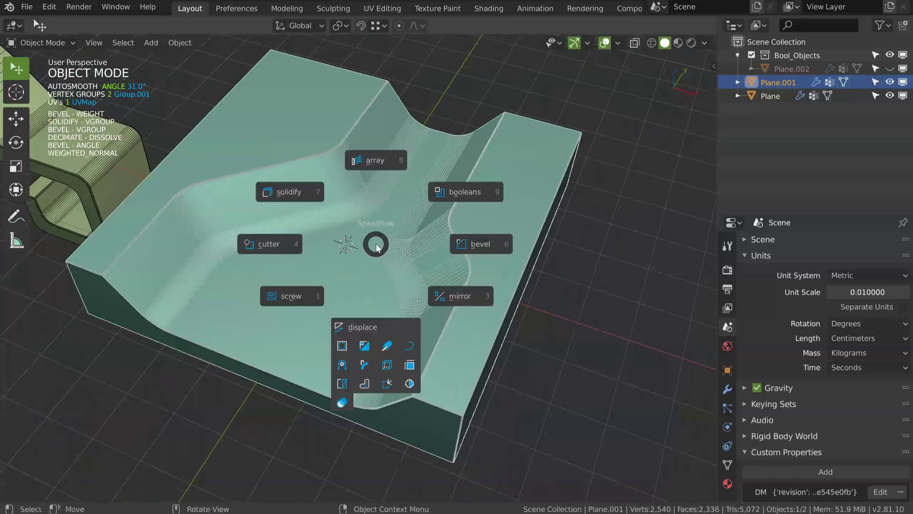
pyautogui.click(475, 245)
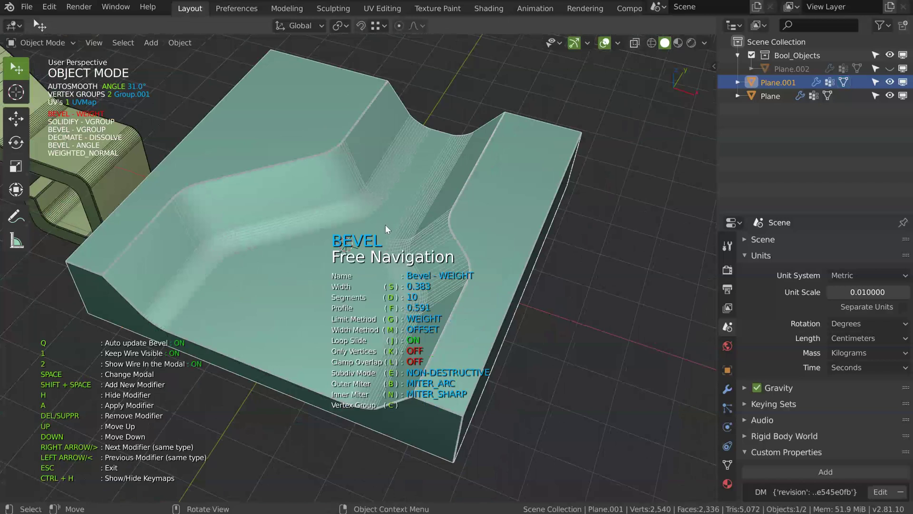
pyautogui.press('Right')
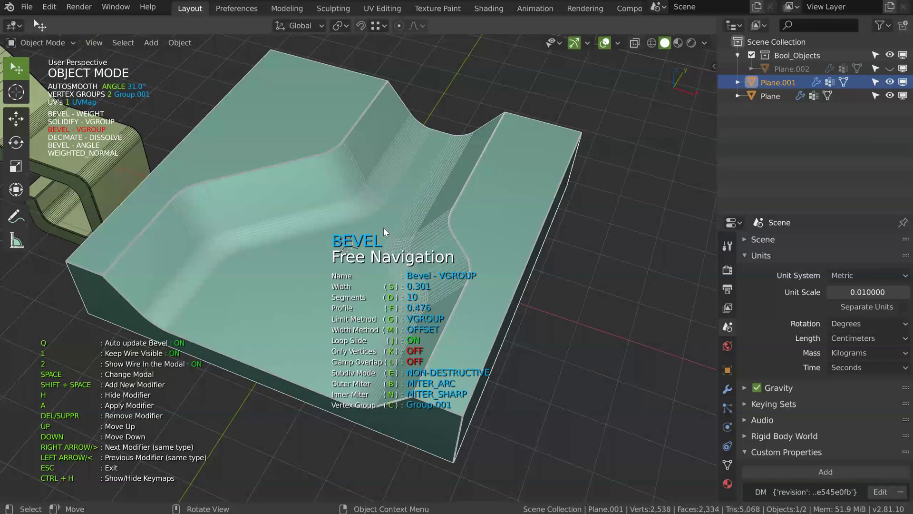
pyautogui.press('j')
# - Reduce the vertex-group Bevel's width to about 0.183 and finish editing the modifier
pyautogui.scroll(8, 373, 201)
pyautogui.keyDown('shift'); pyautogui.moveTo(368, 147); pyautogui.dragTo(375, 191, button='middle'); pyautogui.keyUp('shift')
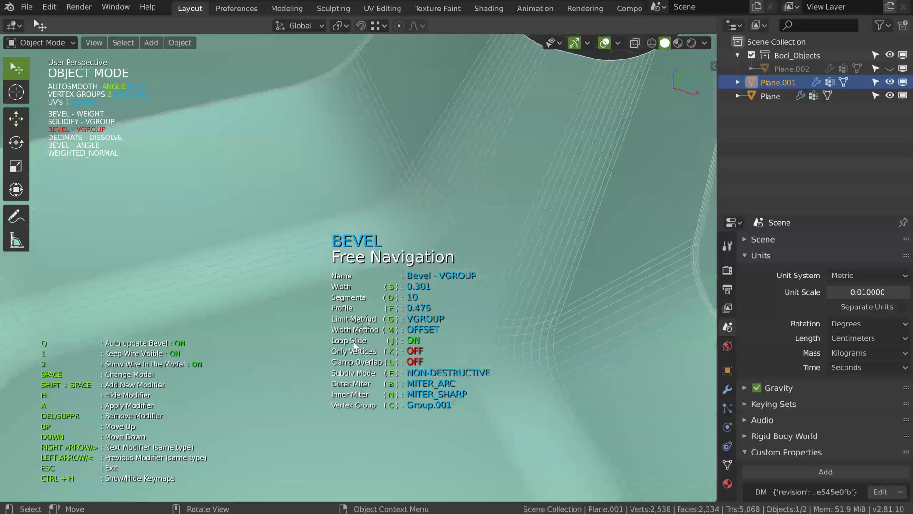
pyautogui.press('s')
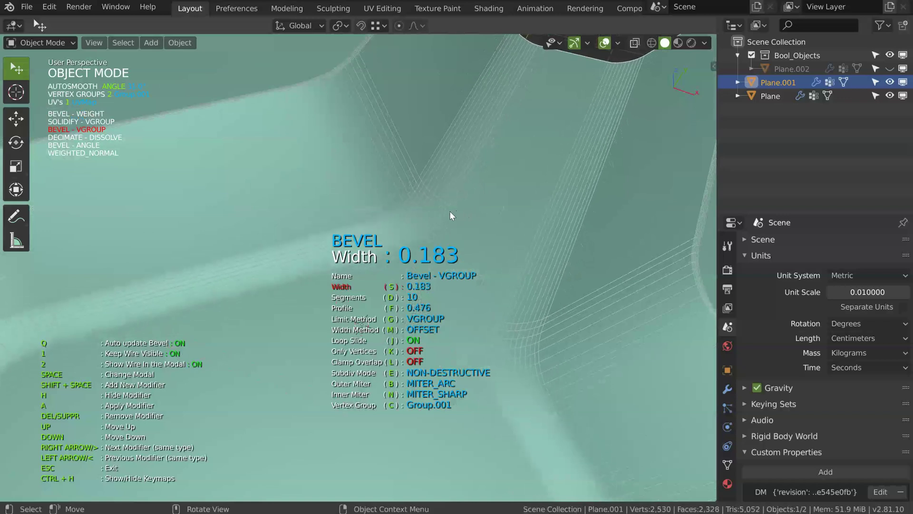
pyautogui.click(435, 213)
pyautogui.scroll(-8, 435, 213)
pyautogui.keyDown('shift'); pyautogui.moveTo(372, 270); pyautogui.dragTo(448, 233, button='middle'); pyautogui.keyUp('shift')
pyautogui.press('Escape')
pyautogui.scroll(2, 352, 218)
# - Cut a rectangular pocket of about 0.30 by 0.84 cm across the raised rim near the block's front corner
pyautogui.press('space')
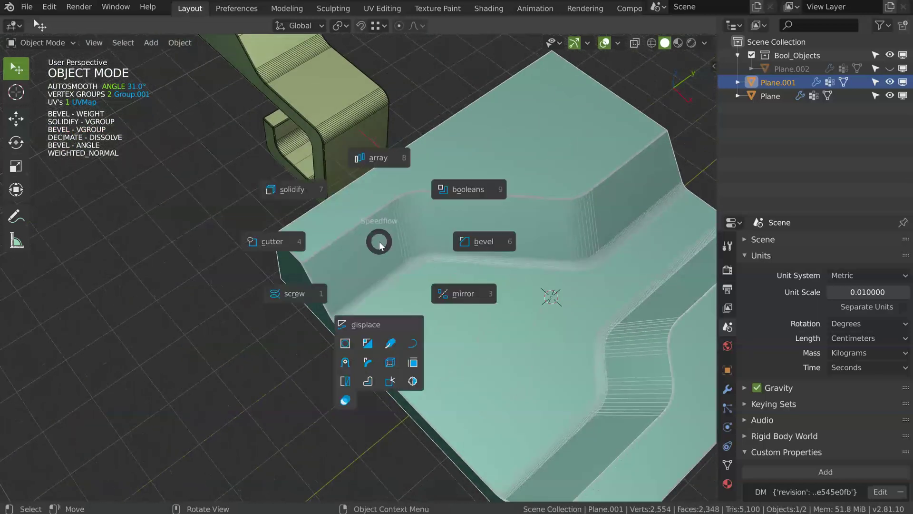
pyautogui.click(277, 241)
pyautogui.click(302, 243)
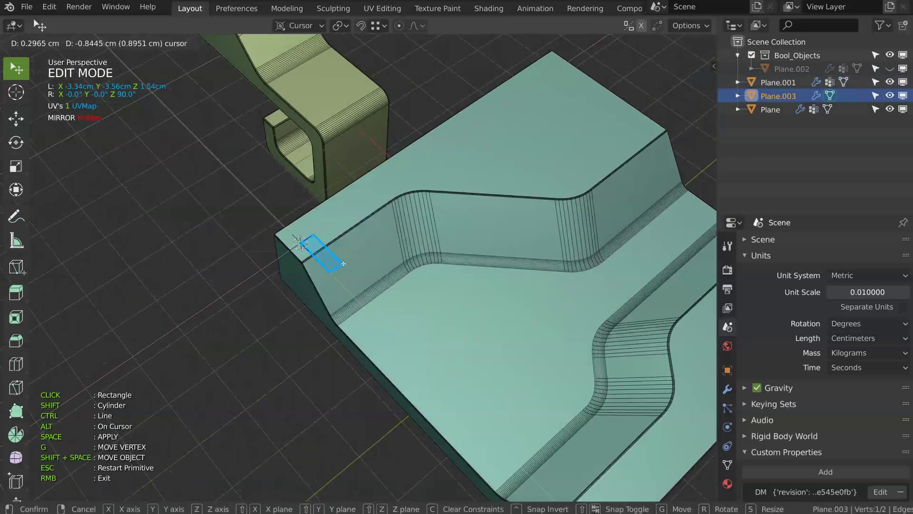
pyautogui.click(343, 263)
pyautogui.click(359, 264)
# - Array the pocket cutter 3 times along the rim with a relative X offset of 1.50
pyautogui.hotkey('shift', 'space')
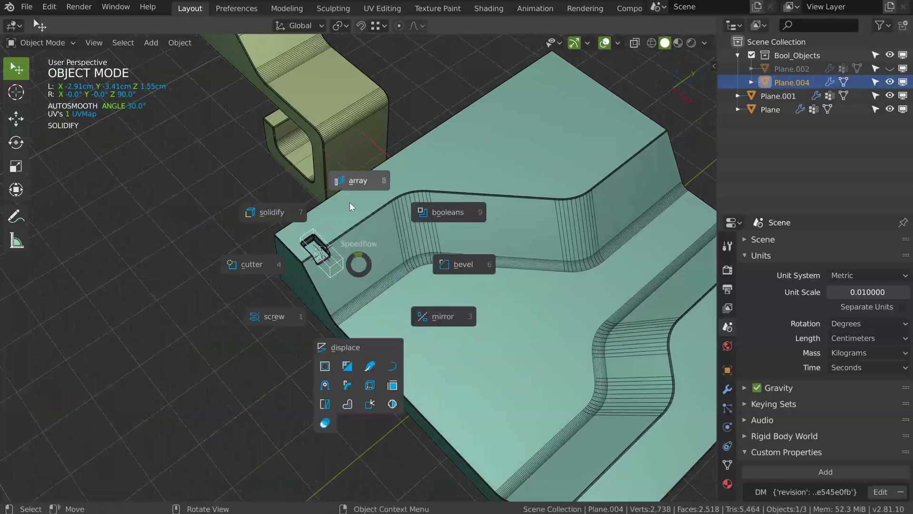
pyautogui.click(366, 181)
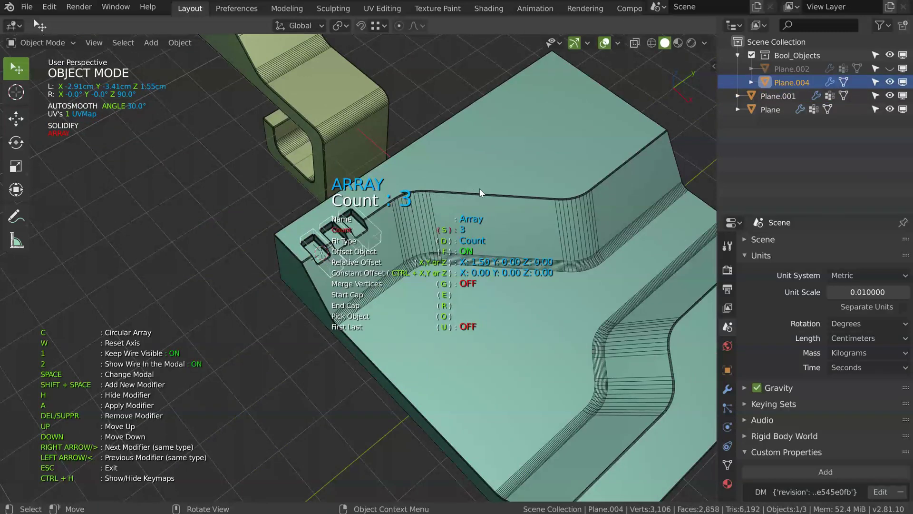
pyautogui.click(480, 188)
pyautogui.scroll(4, 476, 188)
# - Round the cutter's corners with a vertex-only Bevel and add an angle Bevel with width about 0.059
pyautogui.press('Tab')
pyautogui.click(240, 222)
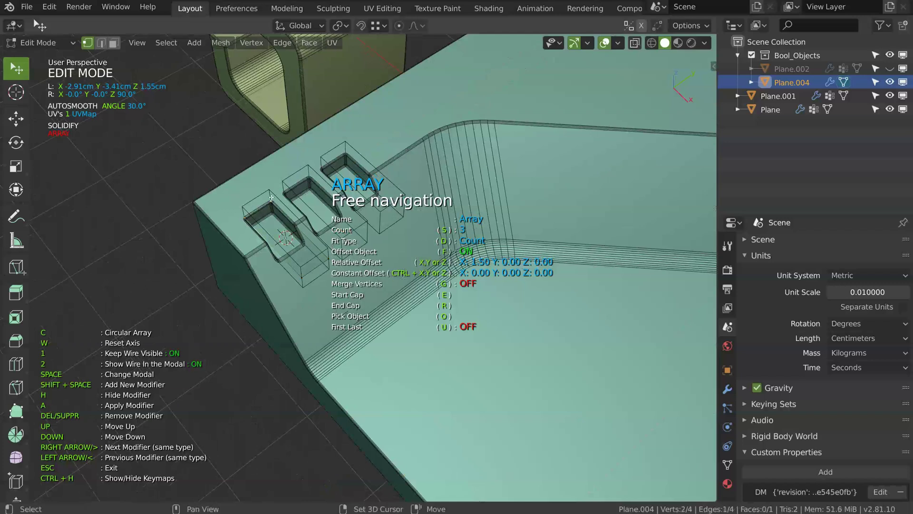
pyautogui.hotkey('shift', 'space')
pyautogui.click(392, 223)
pyautogui.press('d')
pyautogui.click(440, 222)
pyautogui.hotkey('shift', 'space')
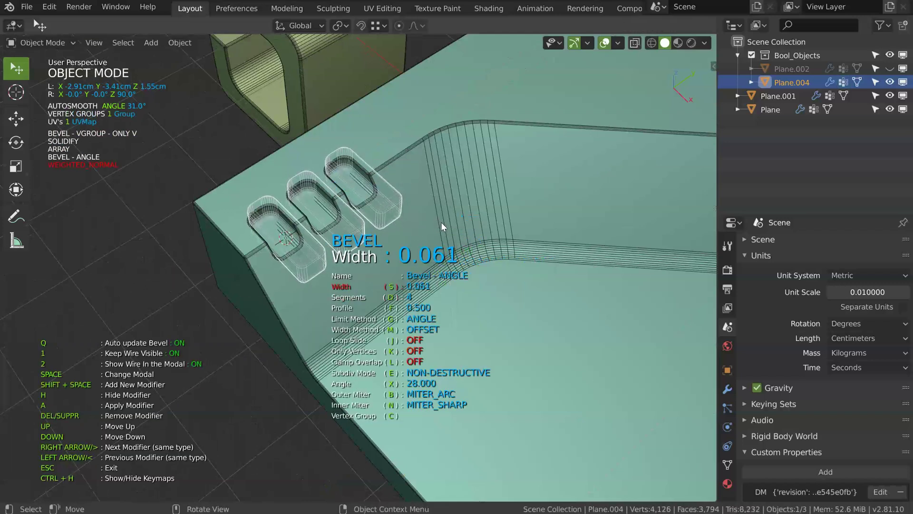
pyautogui.click(419, 222)
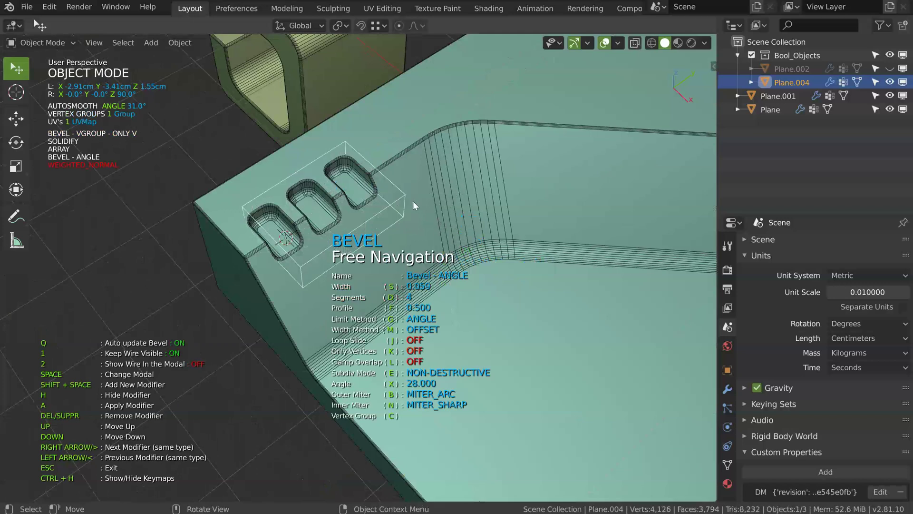
# - Finish the pocket cutter's Bevel, select the block and turn off the wireframe display over it
pyautogui.press('Escape')
pyautogui.scroll(-4, 513, 164)
pyautogui.keyDown('shift'); pyautogui.moveTo(506, 210); pyautogui.dragTo(390, 187, button='middle'); pyautogui.keyUp('shift')
pyautogui.click(390, 187)
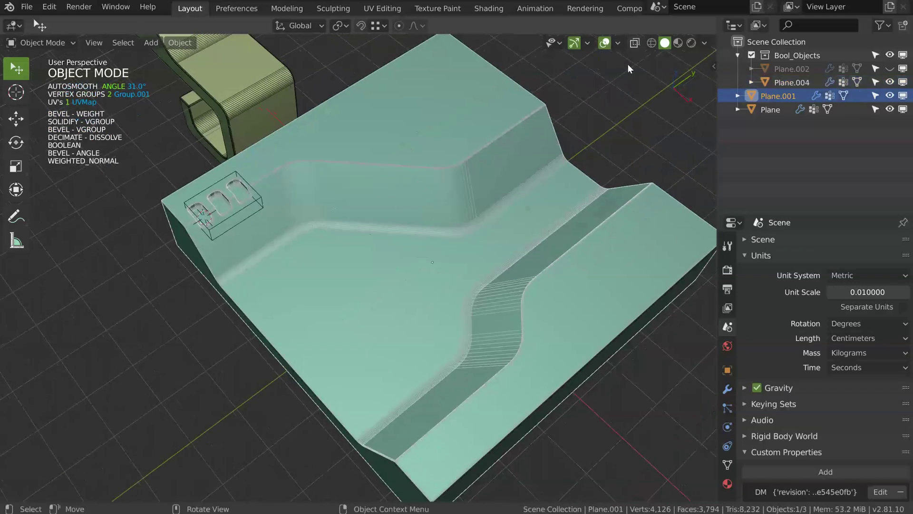
pyautogui.click(618, 42)
pyautogui.moveTo(261, 236); pyautogui.dragTo(353, 249, button='middle')
pyautogui.press('q')
pyautogui.click(451, 252)
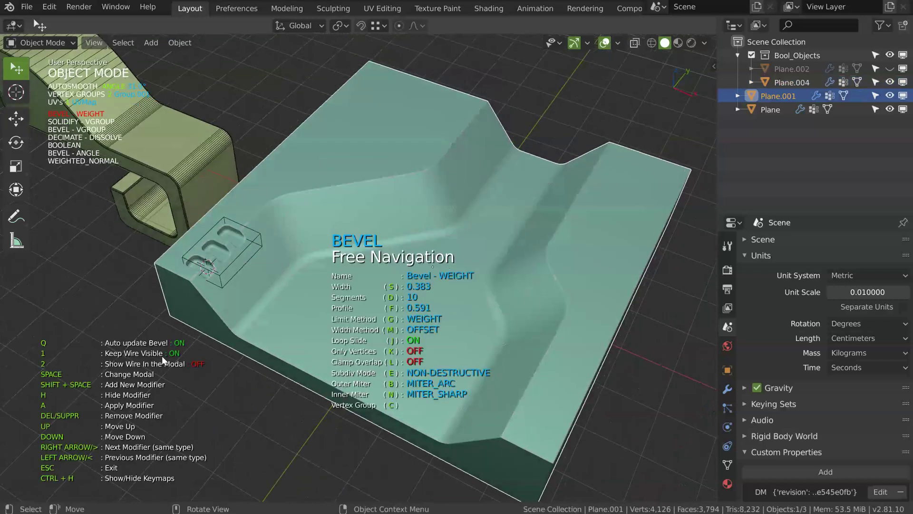
pyautogui.press('Escape')
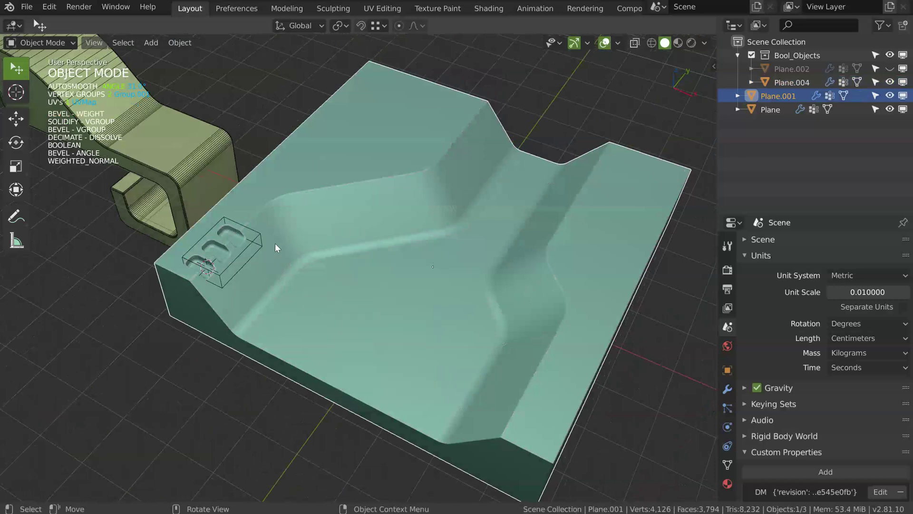
# - Cut a circular pocket into the block's upper face near its far corner, with a Solidify thickness of about 0.363
pyautogui.click(257, 255)
pyautogui.moveTo(257, 254); pyautogui.dragTo(356, 197, button='middle')
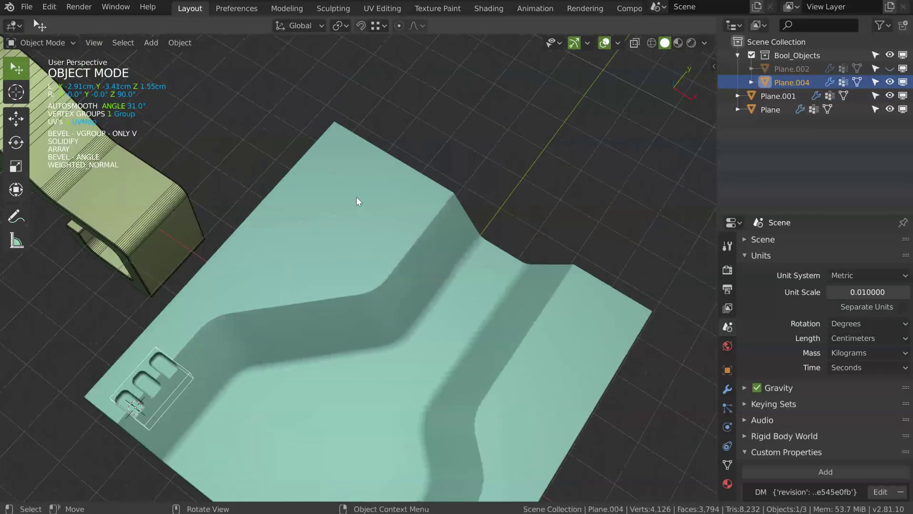
pyautogui.click(365, 208)
pyautogui.hotkey('shift', 'q')
pyautogui.click(264, 210)
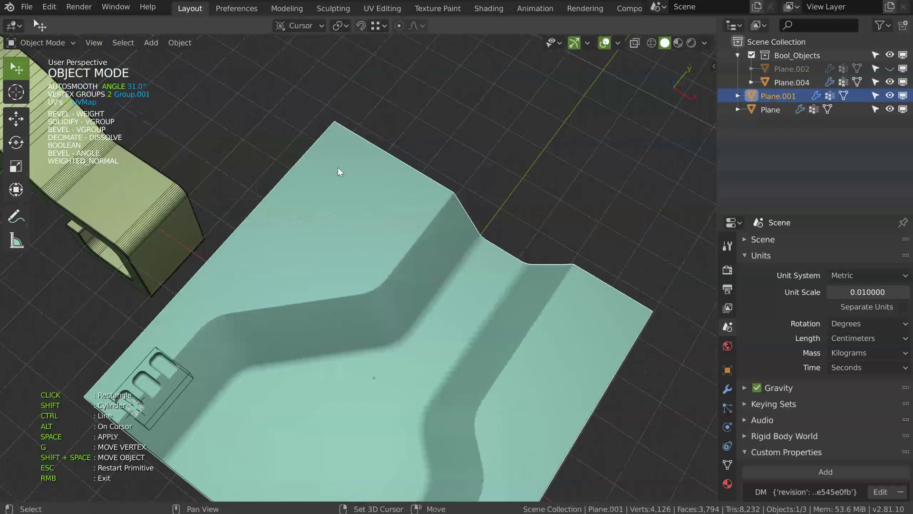
pyautogui.click(349, 173)
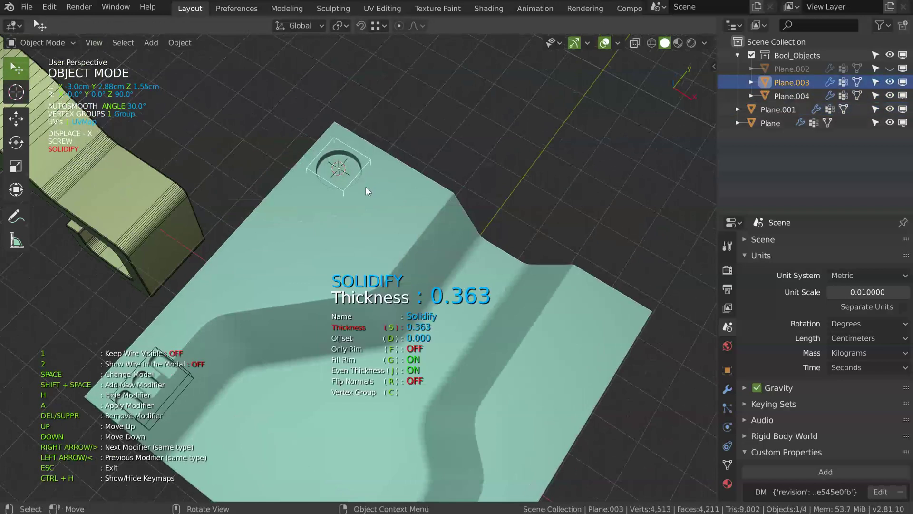
pyautogui.click(372, 185)
# - Add an angle Bevel with a width of about 0.096 to the circular cutter
pyautogui.hotkey('shift', 'q')
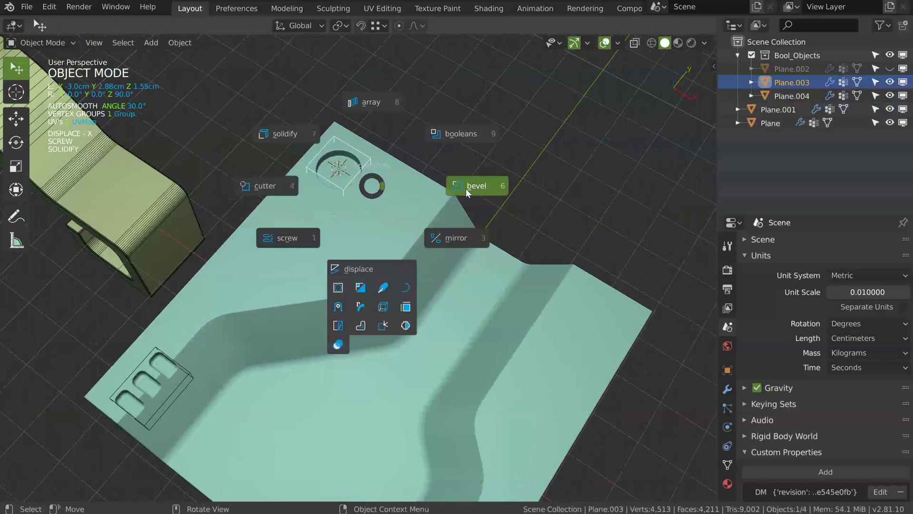
pyautogui.click(466, 189)
pyautogui.click(471, 191)
pyautogui.moveTo(424, 196); pyautogui.dragTo(442, 209, button='middle')
pyautogui.keyDown('shift'); pyautogui.moveTo(441, 209); pyautogui.dragTo(370, 172, button='middle'); pyautogui.keyUp('shift')
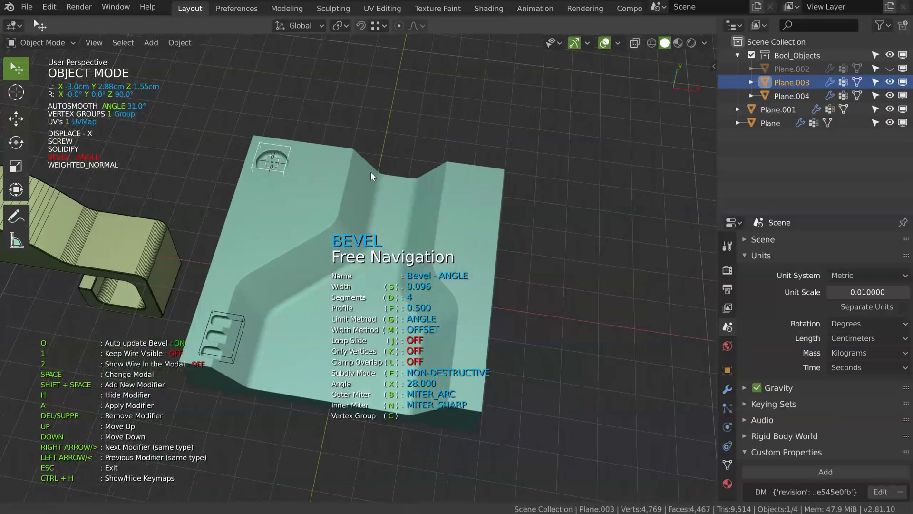
# - Mirror the circular cutter on X using the block as the mirror object and finish editing the modifier
pyautogui.press('space')
pyautogui.click(451, 245)
pyautogui.press('o')
pyautogui.click(475, 220)
pyautogui.moveTo(475, 224); pyautogui.dragTo(407, 229, button='middle')
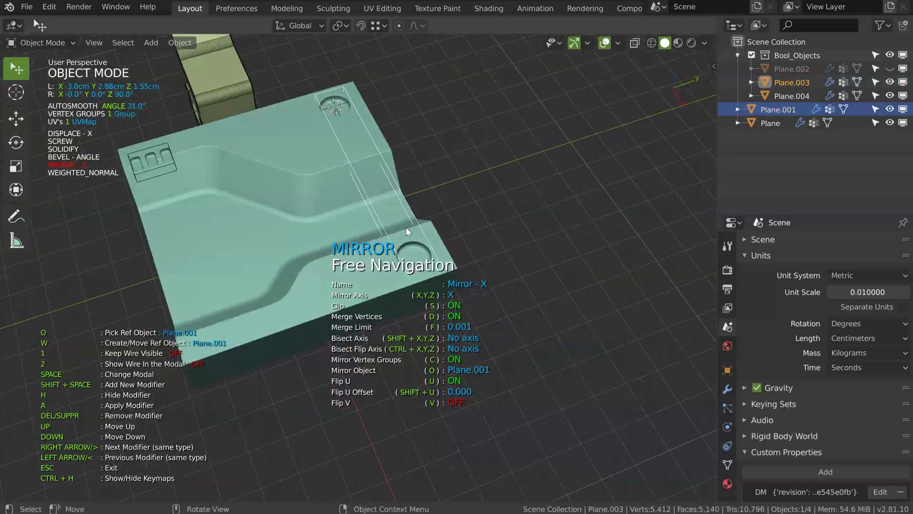
pyautogui.press('Escape')
pyautogui.moveTo(337, 212); pyautogui.dragTo(390, 208, button='middle')
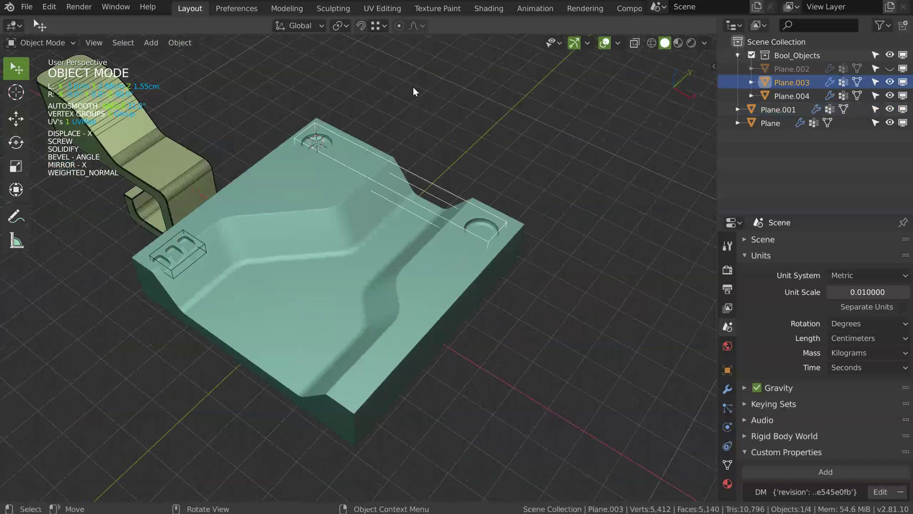
# - Hide the circular cutter and the arrayed pocket cutter, and select the block
pyautogui.press('h')
pyautogui.click(206, 253)
pyautogui.press('h')
pyautogui.click(328, 209)
# - Cut a long rectangular groove along the sloped wall, extending past the block's back edge, with a Solidify thickness of 0.591
pyautogui.keyDown('shift'); pyautogui.moveTo(414, 160); pyautogui.dragTo(371, 169, button='middle'); pyautogui.keyUp('shift')
pyautogui.scroll(4, 354, 197)
pyautogui.press('space')
pyautogui.click(270, 173)
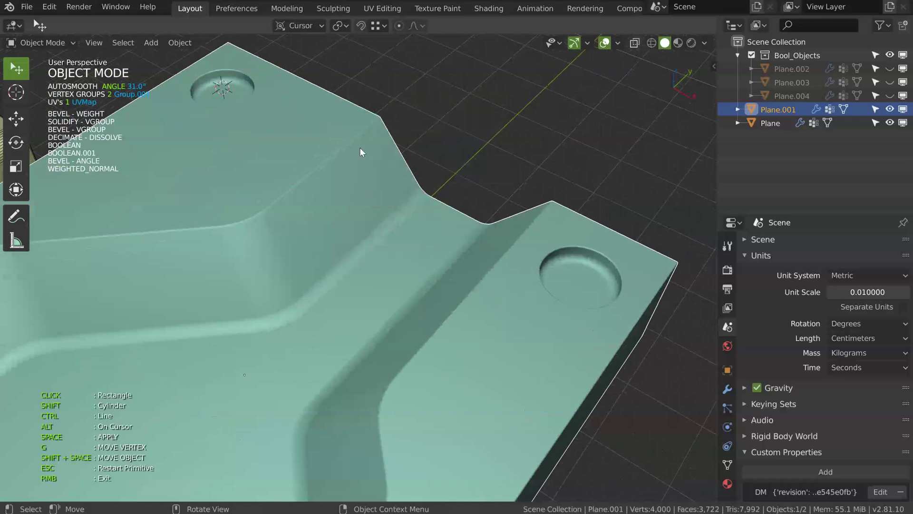
pyautogui.click(383, 130)
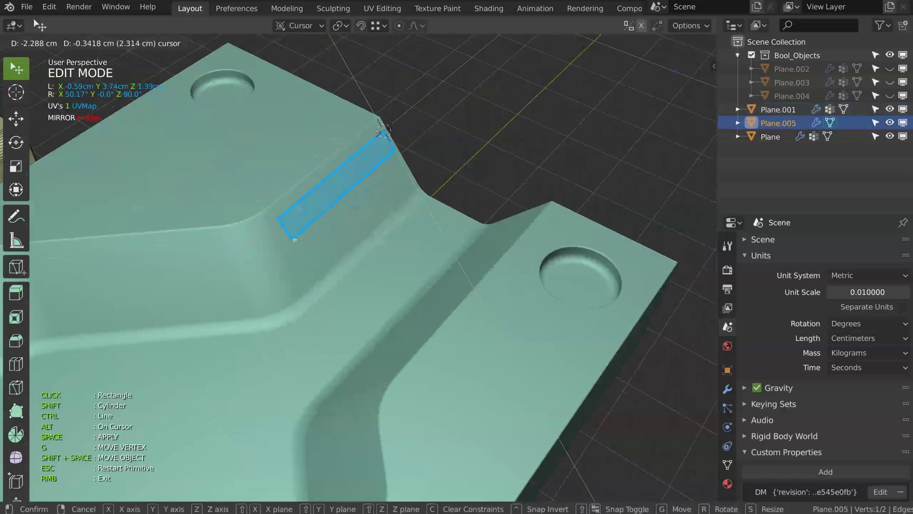
pyautogui.click(214, 307)
pyautogui.hotkey('shift', 'space')
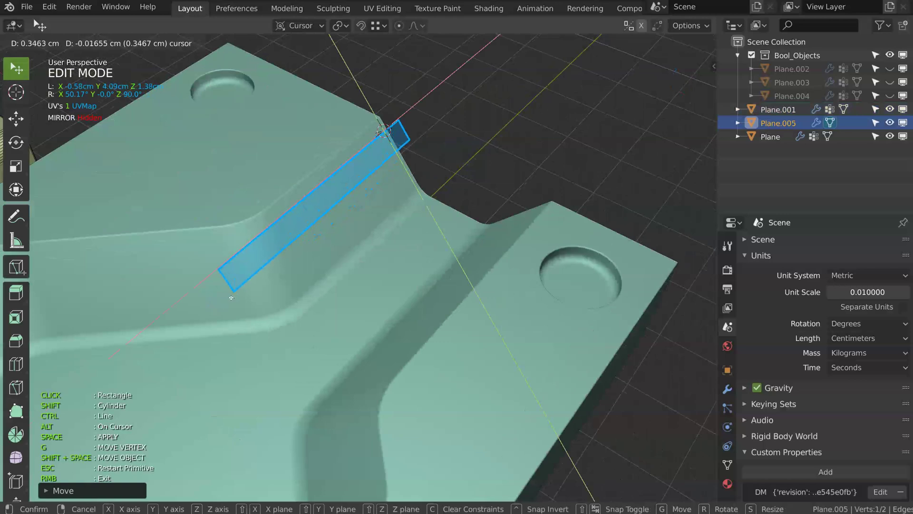
pyautogui.click(233, 291)
pyautogui.press('space')
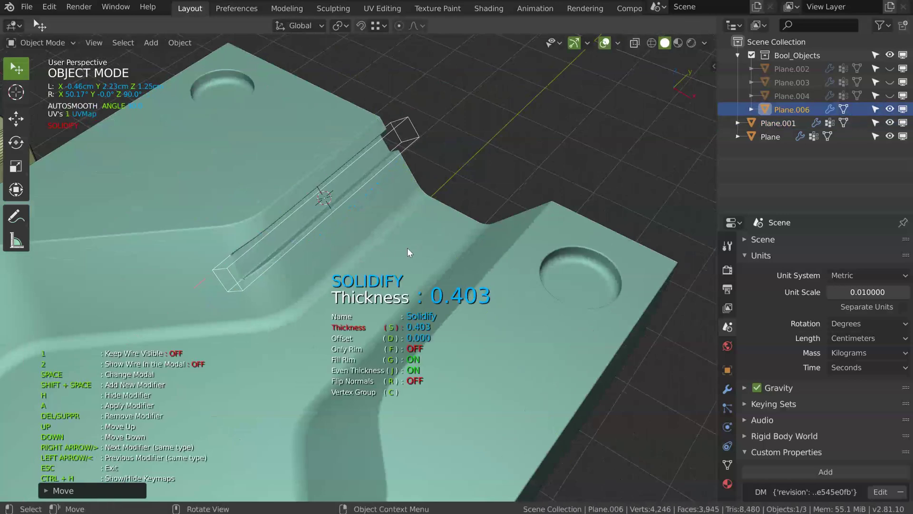
pyautogui.moveTo(414, 248); pyautogui.dragTo(350, 220, button='middle')
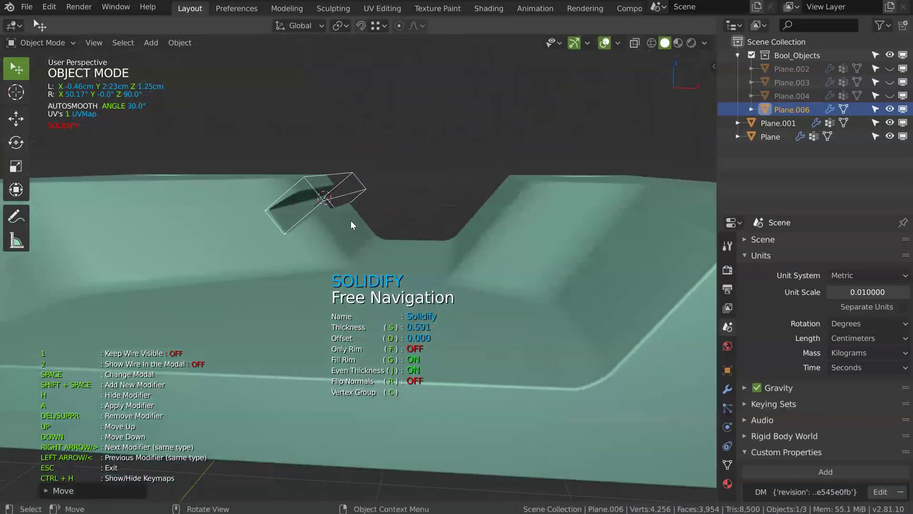
# - Add an angle Bevel with a width of about 0.06 to the groove cutter and hide the cutter
pyautogui.press('space')
pyautogui.click(468, 221)
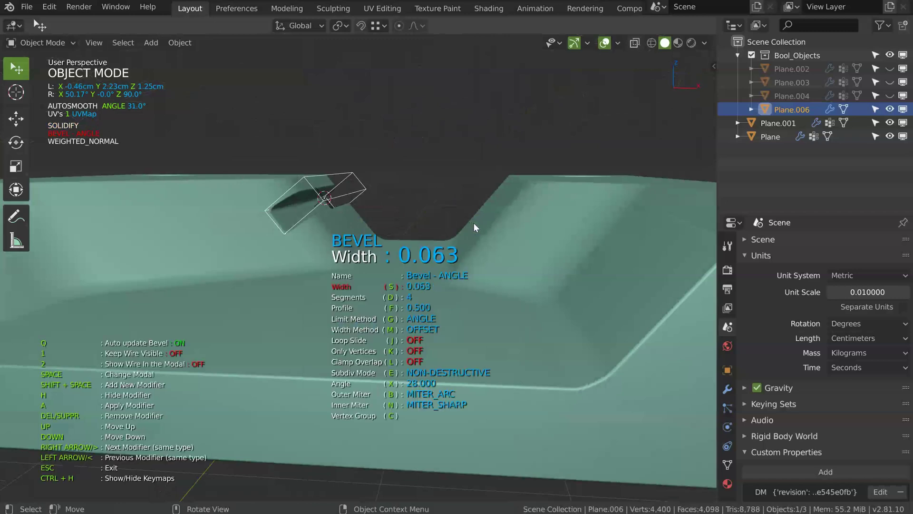
pyautogui.moveTo(469, 224); pyautogui.dragTo(379, 205, button='middle')
pyautogui.scroll(-2, 349, 230)
pyautogui.click(529, 190)
pyautogui.moveTo(529, 191); pyautogui.dragTo(435, 198, button='middle')
pyautogui.press('h')
# - Cut a rectangular slot across the channel near the block's back edge, with a Solidify thickness of 3.511
pyautogui.moveTo(380, 198); pyautogui.dragTo(327, 212, button='middle')
pyautogui.keyDown('shift'); pyautogui.moveTo(328, 213); pyautogui.dragTo(404, 199, button='middle'); pyautogui.keyUp('shift')
pyautogui.click(405, 198)
pyautogui.keyDown('shift'); pyautogui.moveTo(455, 155); pyautogui.dragTo(364, 205, button='middle'); pyautogui.keyUp('shift')
pyautogui.scroll(1, 364, 204)
pyautogui.press('space')
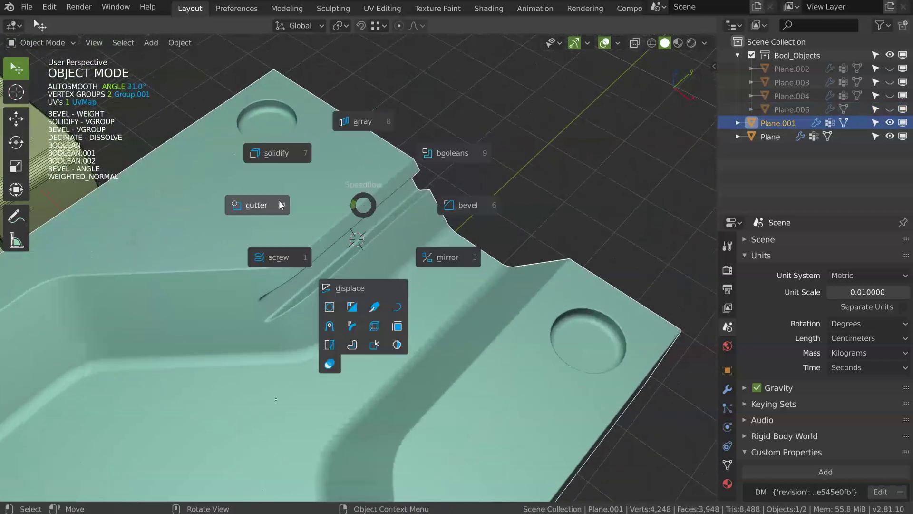
pyautogui.click(279, 201)
pyautogui.click(363, 156)
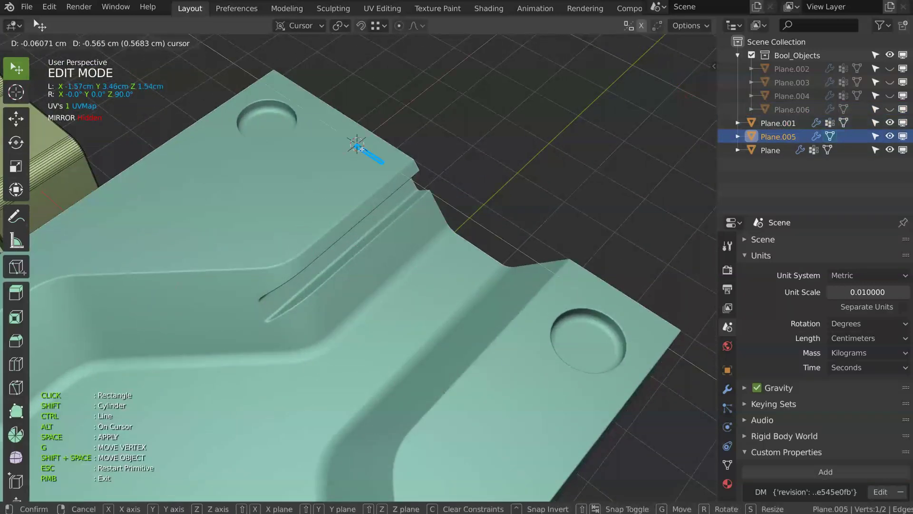
pyautogui.click(536, 304)
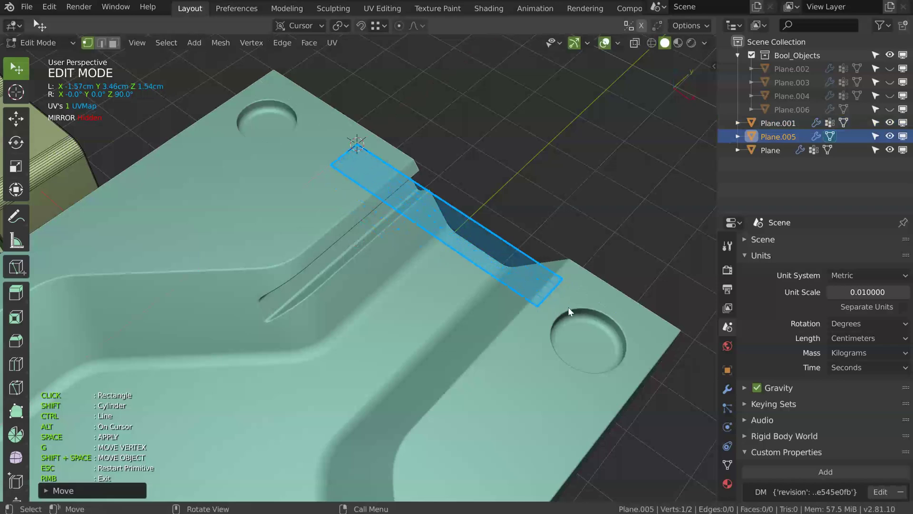
pyautogui.press('space')
pyautogui.moveTo(756, 289); pyautogui.dragTo(449, 255, button='middle')
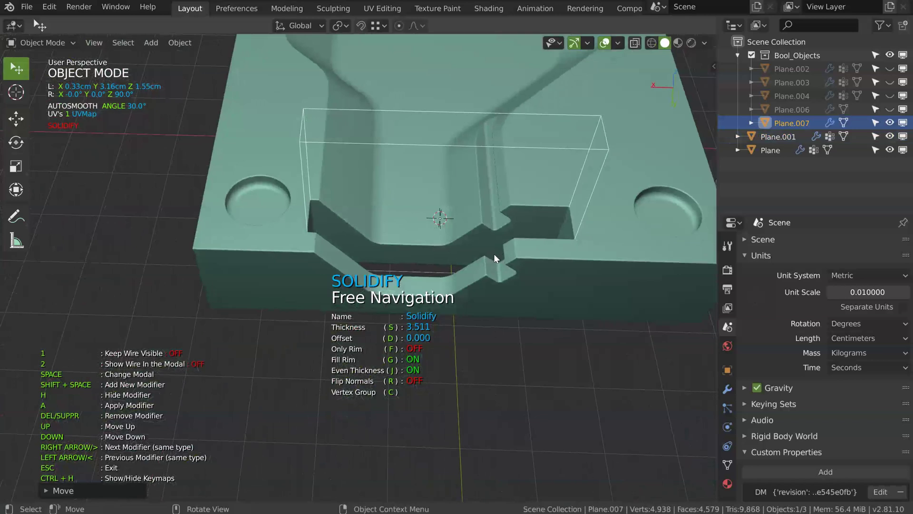
# - Move the slot cutter's mesh about 0.11 cm along the global X axis
pyautogui.press('Tab')
pyautogui.press('g')
pyautogui.press('x')
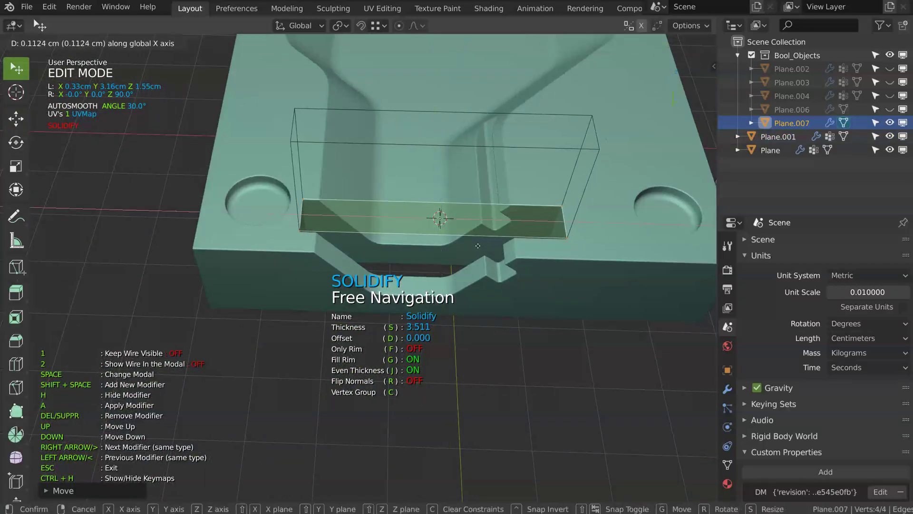
pyautogui.click(479, 244)
# - Round the slot cutter's corners with a vertex-only Bevel about 0.070 wide
pyautogui.press('space')
pyautogui.click(557, 239)
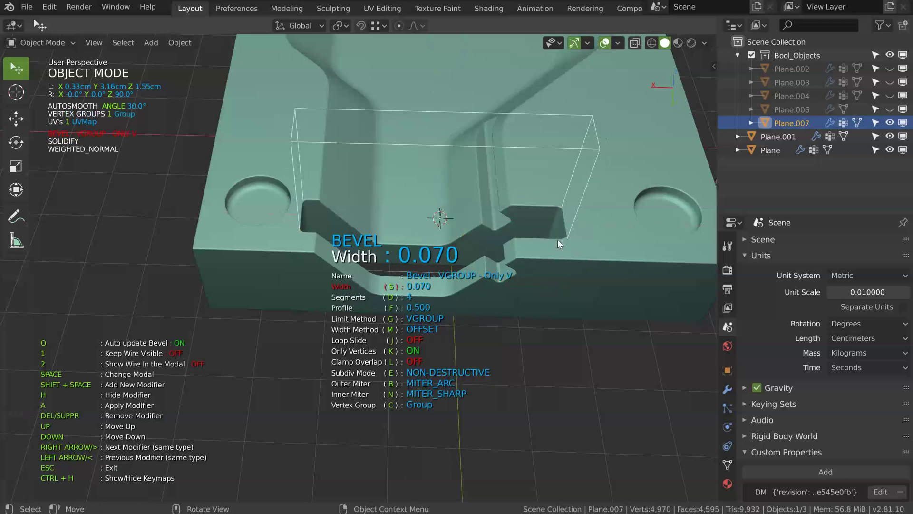
pyautogui.moveTo(519, 239); pyautogui.dragTo(442, 160, button='middle')
# - Array the slot cutter with a count of 2 and a relative X offset of about -2.51
pyautogui.press('space')
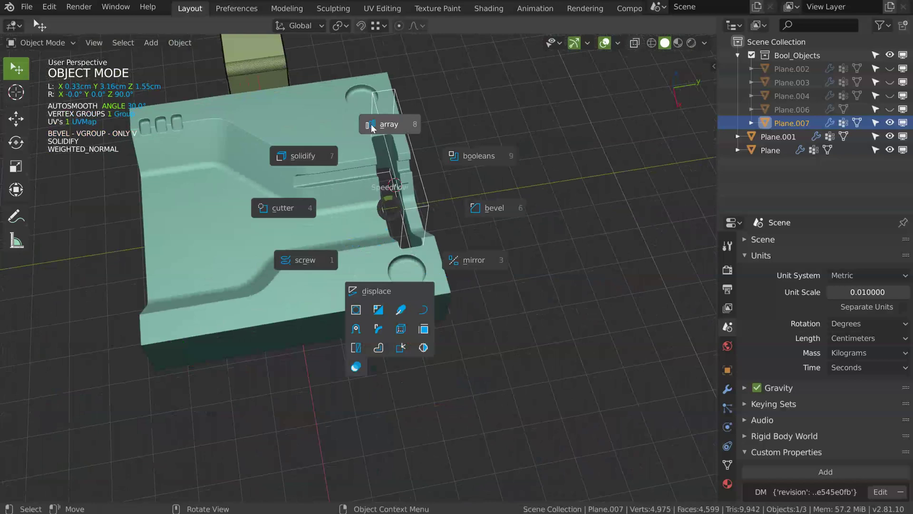
pyautogui.click(387, 125)
pyautogui.press('s')
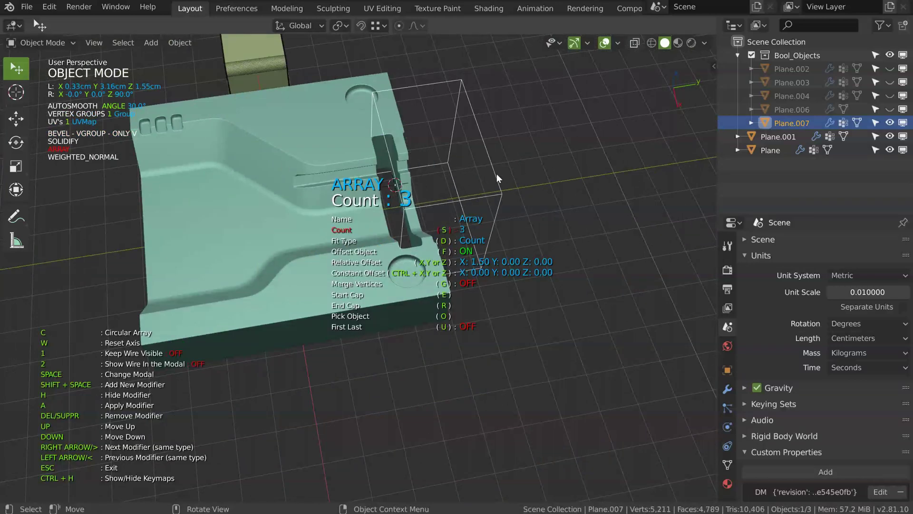
pyautogui.click(437, 174)
pyautogui.press('x')
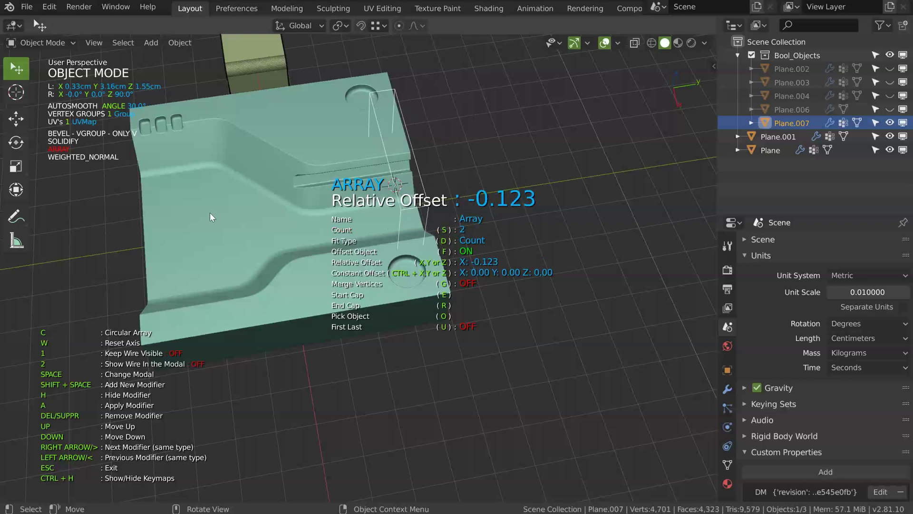
pyautogui.click(121, 230)
pyautogui.press('x')
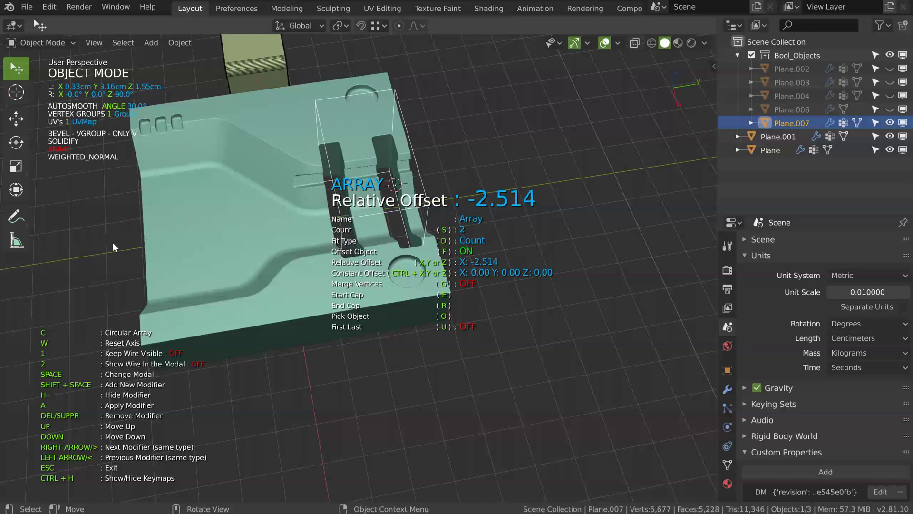
pyautogui.click(134, 241)
pyautogui.moveTo(134, 240); pyautogui.dragTo(446, 150, button='middle')
pyautogui.press('Escape')
# - Select the block and start a line cutter on its recessed floor, placing the first edge along the cursor's Y axis
pyautogui.click(400, 196)
pyautogui.moveTo(401, 196); pyautogui.dragTo(367, 226, button='middle')
pyautogui.scroll(3, 417, 192)
pyautogui.press('space')
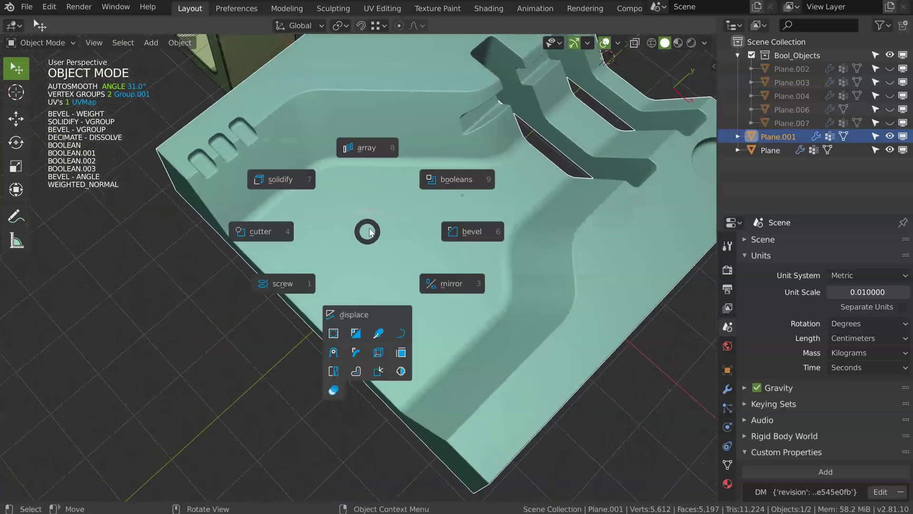
pyautogui.click(259, 233)
pyautogui.keyDown('ctrl'); pyautogui.click(338, 205); pyautogui.keyUp('ctrl')
pyautogui.middleClick(301, 239)
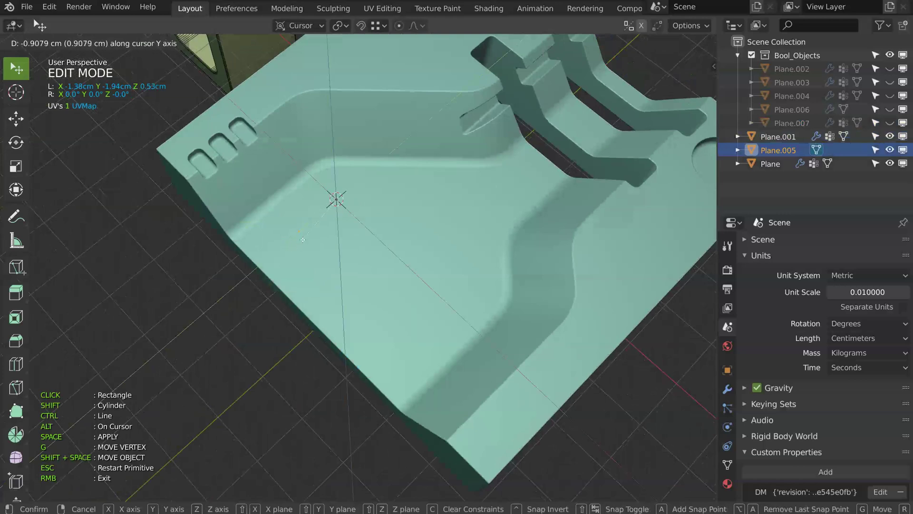
pyautogui.click(292, 251)
# - Extrude the remaining edges of the line cutter into a stepped six-vertex outline leading back to the start point
pyautogui.press('e')
pyautogui.middleClick(314, 272)
pyautogui.click(325, 281)
pyautogui.press('e')
pyautogui.middleClick(339, 272)
pyautogui.click(355, 264)
pyautogui.press('e')
pyautogui.click(342, 232)
pyautogui.press('e')
pyautogui.middleClick(346, 228)
pyautogui.keyDown('ctrl'); pyautogui.click(338, 205); pyautogui.keyUp('ctrl')
pyautogui.moveTo(334, 226); pyautogui.dragTo(367, 222, button='middle')
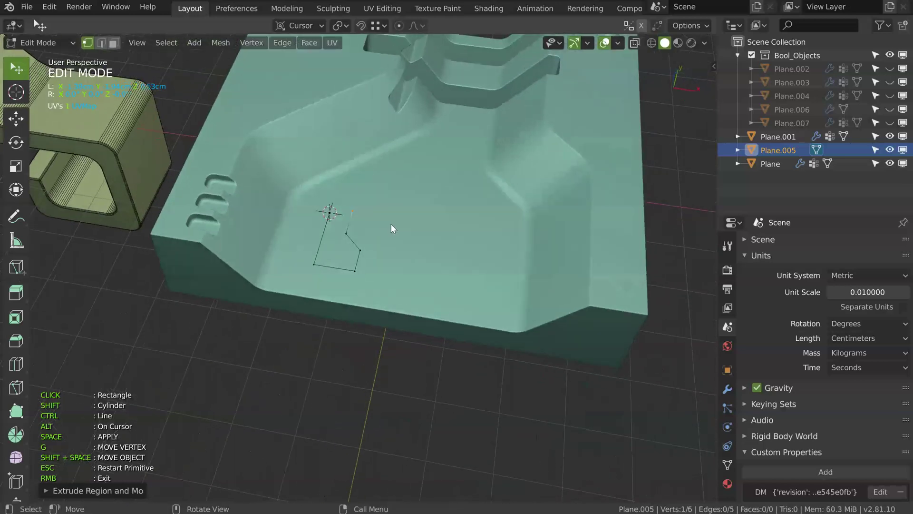
# - Apply the stepped outline as a boolean cutter on the recessed floor with a Solidify thickness of 0.734
pyautogui.press('space')
pyautogui.press('space')
pyautogui.moveTo(404, 227); pyautogui.dragTo(335, 199, button='middle')
pyautogui.scroll(4, 372, 216)
# - Flatten the stepped cutter's mesh by scaling all its vertices to 0 along Z
pyautogui.press('Tab')
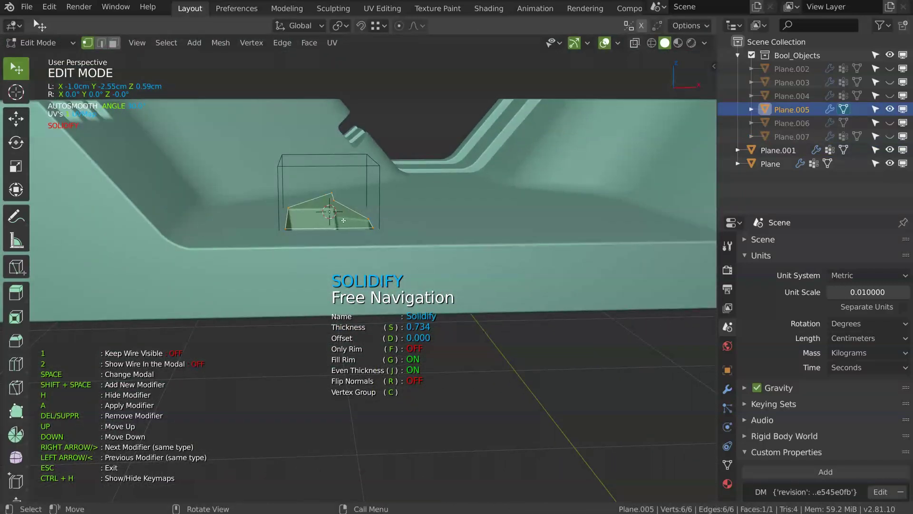
pyautogui.press('s')
pyautogui.press('z')
pyautogui.press('0')
pyautogui.press('Return')
pyautogui.moveTo(351, 195); pyautogui.dragTo(356, 232, button='middle')
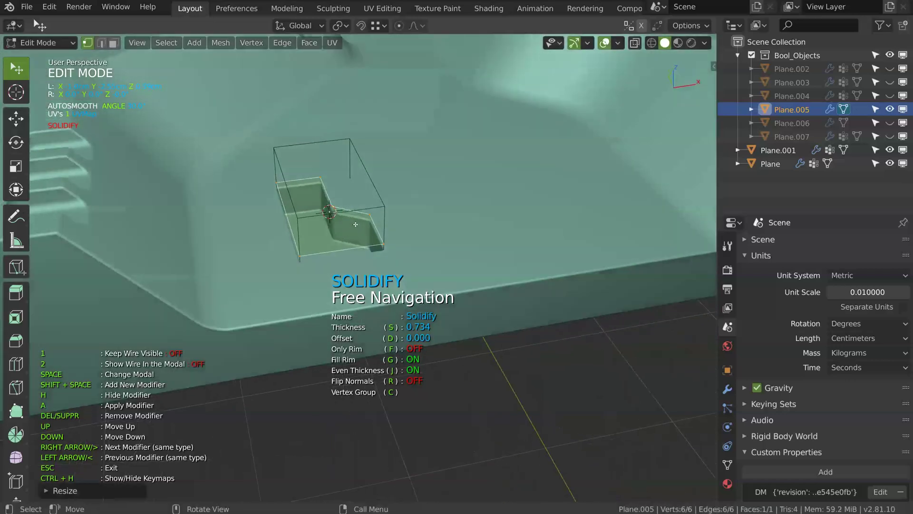
# - Set the stepped cutter's Solidify thickness to 0.437
pyautogui.press('Tab')
pyautogui.press('s')
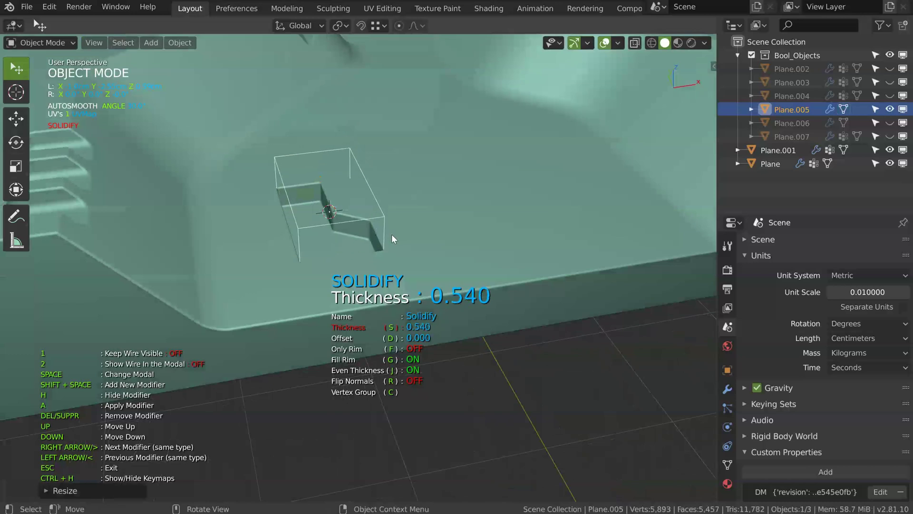
pyautogui.click(385, 240)
# - Add a vertex-only Bevel with width 0.134 and 4 segments to one corner vertex of the stepped cutter's outline
pyautogui.press('Tab')
pyautogui.click(315, 170)
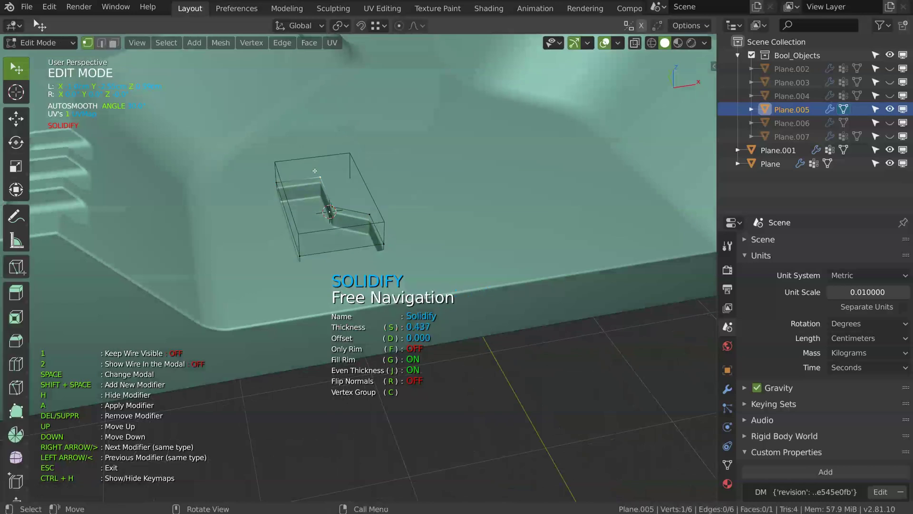
pyautogui.hotkey('shift', 'space')
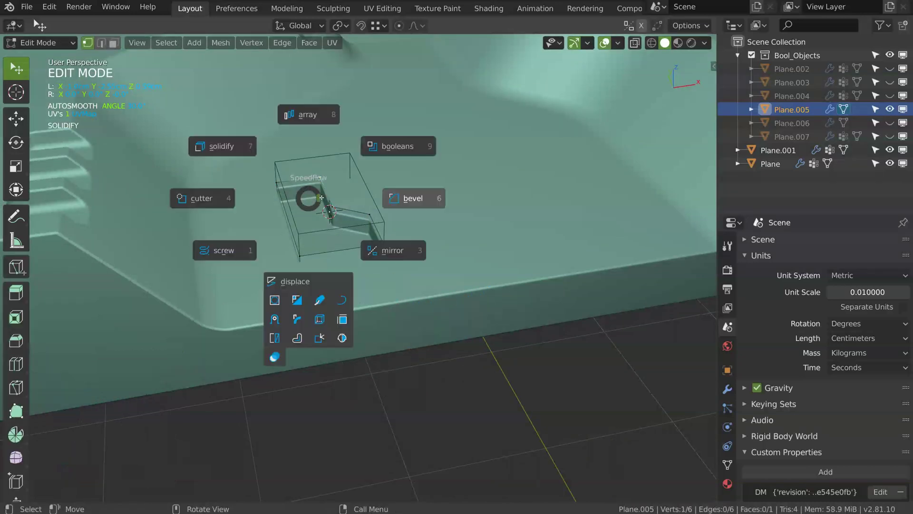
pyautogui.click(417, 200)
pyautogui.click(427, 202)
pyautogui.moveTo(426, 202); pyautogui.dragTo(302, 230, button='middle')
# - Move the front end of the stepped cutter's outline along Y past the block's front edge
pyautogui.press('Tab')
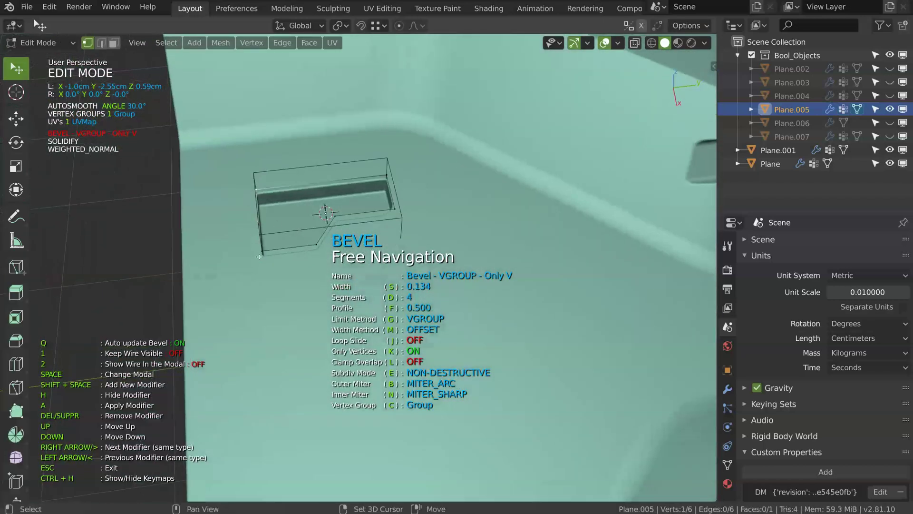
pyautogui.press('g')
pyautogui.press('y')
pyautogui.click(107, 256)
pyautogui.press('Tab')
pyautogui.moveTo(242, 276); pyautogui.dragTo(219, 205, button='middle')
# - Mirror the stepped cutter along X across the centre of the block
pyautogui.press('space')
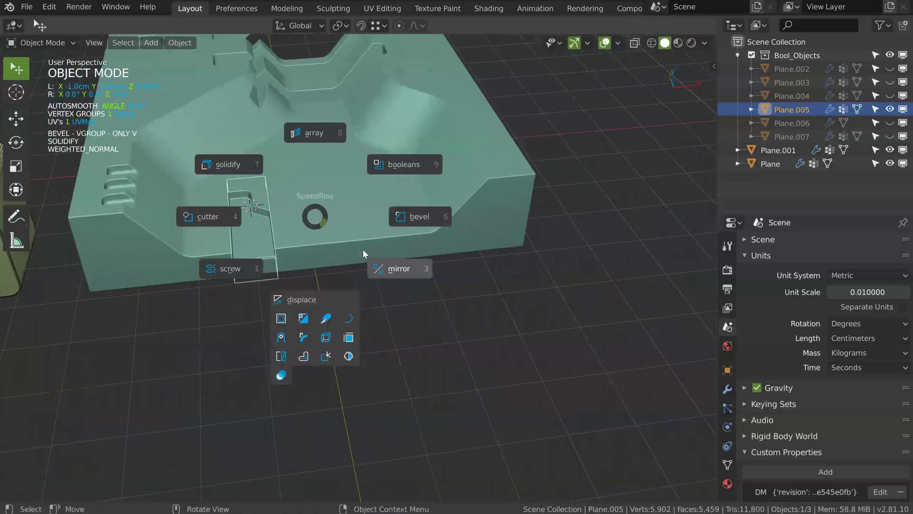
pyautogui.click(395, 269)
pyautogui.press('q')
pyautogui.click(454, 236)
pyautogui.click(451, 237)
pyautogui.moveTo(451, 237); pyautogui.dragTo(373, 222, button='middle')
pyautogui.scroll(2, 352, 204)
pyautogui.keyDown('shift'); pyautogui.moveTo(329, 184); pyautogui.dragTo(354, 239, button='middle'); pyautogui.keyUp('shift')
pyautogui.scroll(-3, 428, 190)
pyautogui.click(353, 239)
pyautogui.press('q')
pyautogui.click(261, 245)
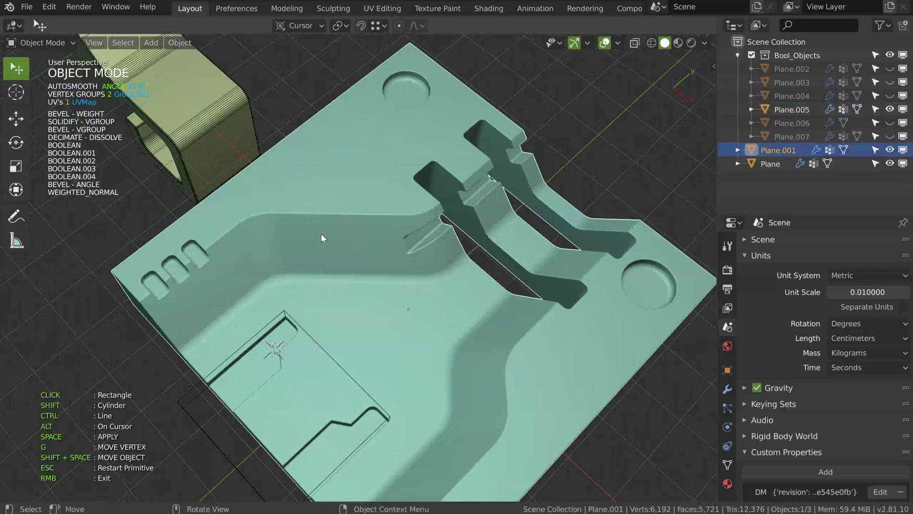
pyautogui.moveTo(318, 249); pyautogui.dragTo(358, 188)
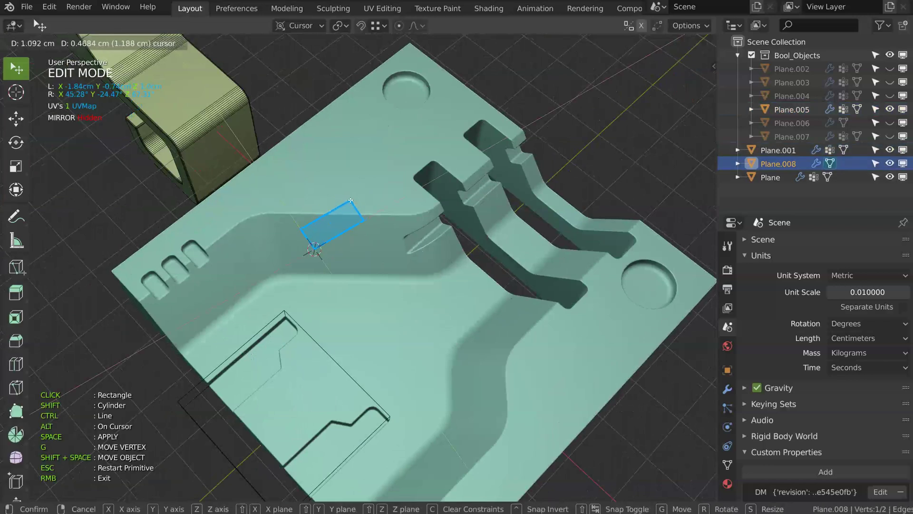
pyautogui.rightClick(337, 222)
pyautogui.moveTo(335, 221); pyautogui.dragTo(333, 247, button='middle')
pyautogui.moveTo(333, 247); pyautogui.dragTo(325, 257)
pyautogui.rightClick(341, 248)
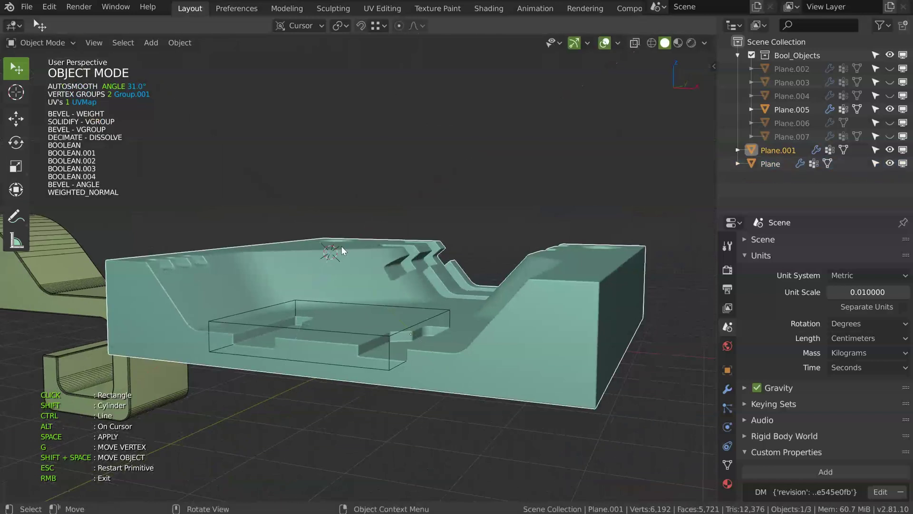
# - Draw a rectangular cutter across the upper edge of the block's sloped wall and slice that area into a separate piece
pyautogui.moveTo(338, 246)
pyautogui.mouseDown(button='middle')
pyautogui.moveTo(310, 270)
pyautogui.moveTo(336, 238)
pyautogui.mouseUp(button='middle')
pyautogui.press('d')
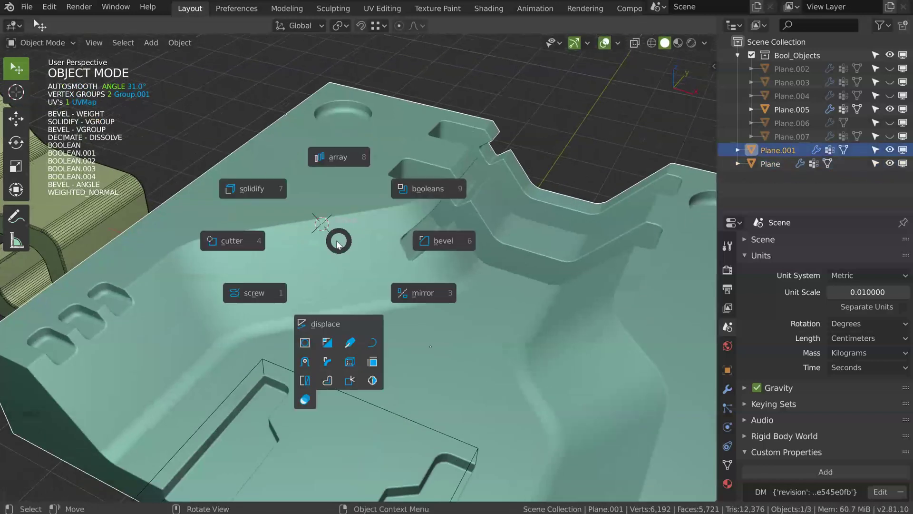
pyautogui.click(239, 238)
pyautogui.moveTo(287, 256); pyautogui.dragTo(323, 215)
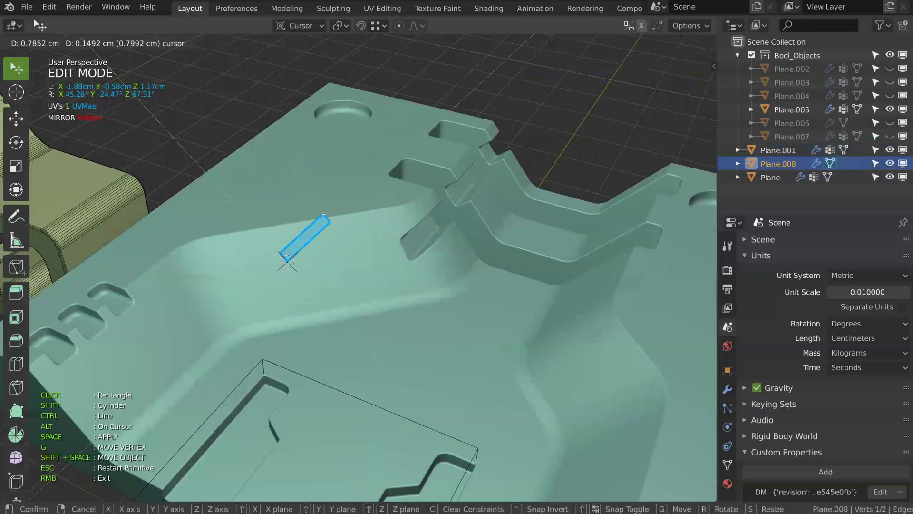
pyautogui.moveTo(309, 158); pyautogui.dragTo(308, 158)
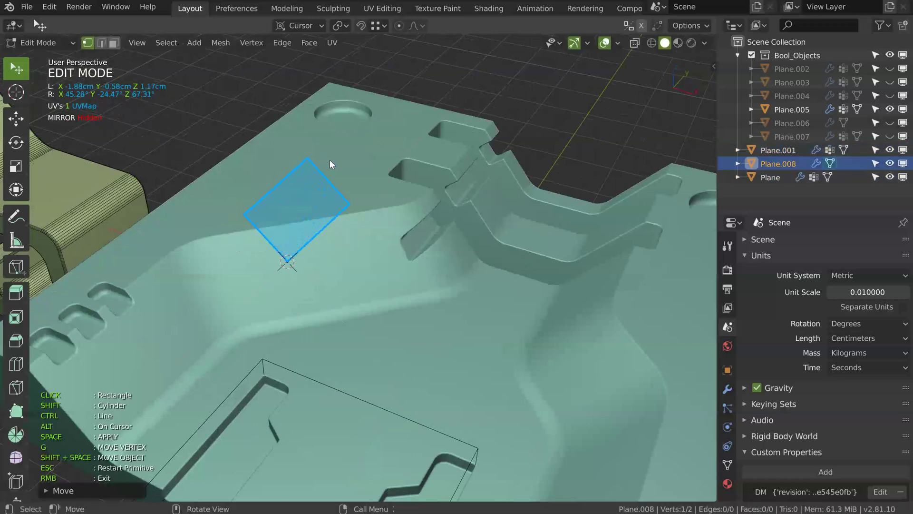
pyautogui.press('space')
pyautogui.click(344, 164)
# - Adjust the Solidify thickness of the rectangular slicing cutter and hide the cutter
pyautogui.moveTo(344, 164); pyautogui.dragTo(335, 241, button='middle')
pyautogui.press('s')
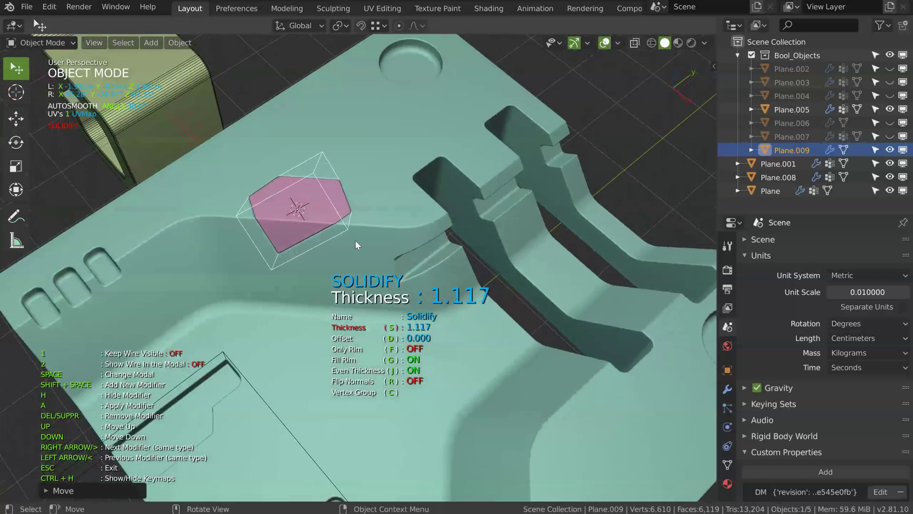
pyautogui.click(325, 240)
pyautogui.press('Escape')
pyautogui.moveTo(307, 267); pyautogui.dragTo(419, 245, button='middle')
pyautogui.press('h')
pyautogui.scroll(4, 300, 192)
pyautogui.press('space')
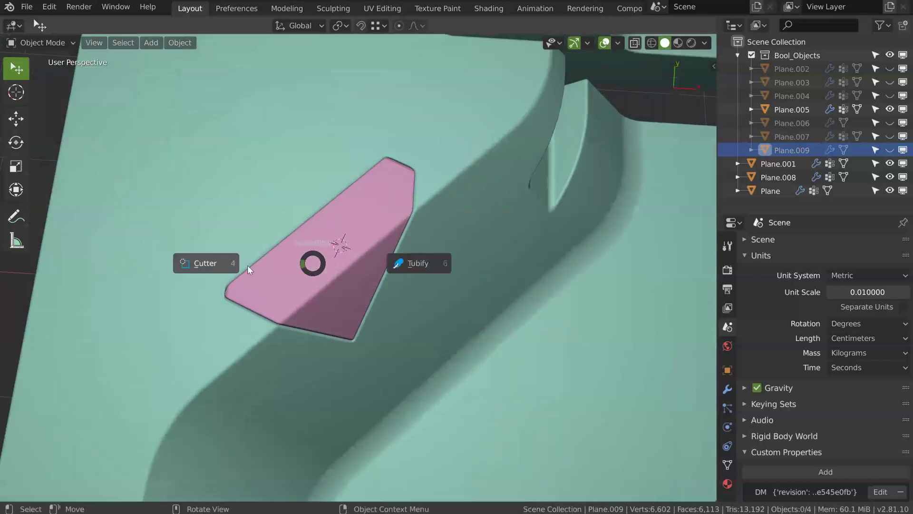
pyautogui.click(214, 264)
pyautogui.click(274, 286)
pyautogui.click(230, 294)
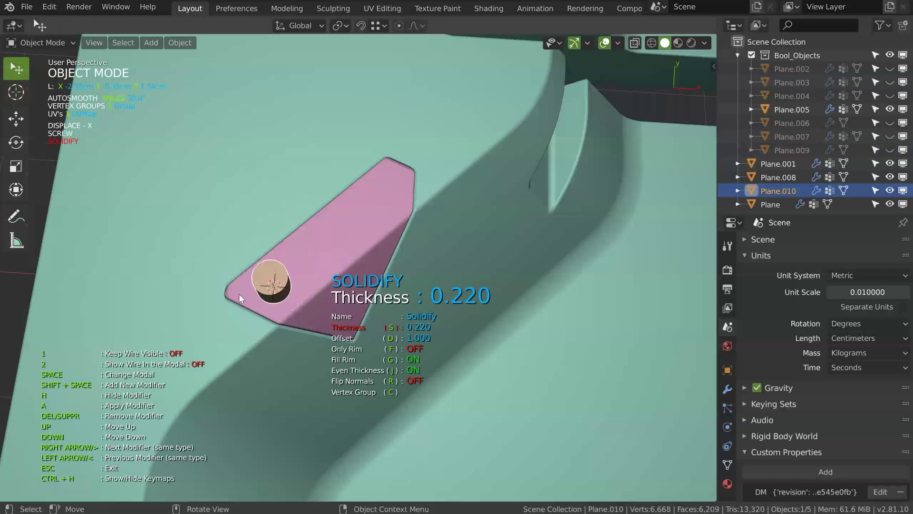
pyautogui.press('d')
pyautogui.click(203, 307)
pyautogui.moveTo(204, 306); pyautogui.dragTo(287, 270, button='middle')
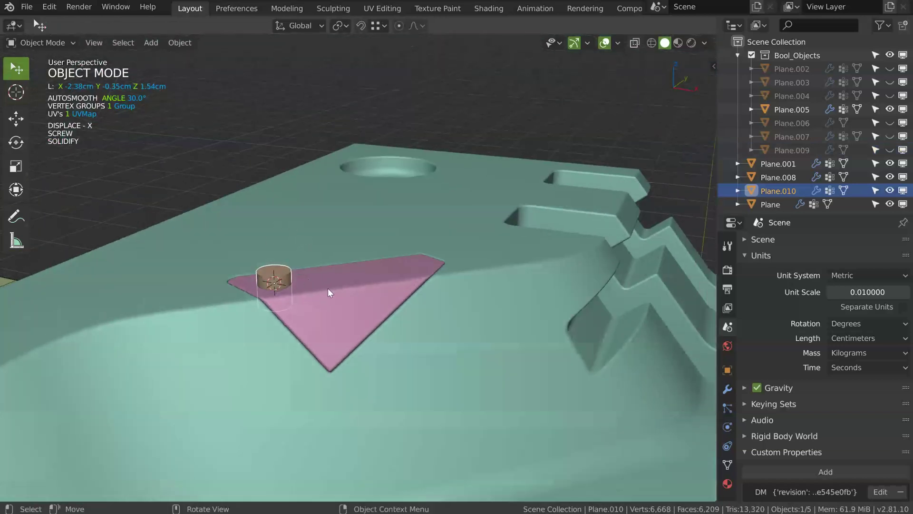
pyautogui.press('x')
pyautogui.click(309, 296)
# - Draw a small cylinder cutter near the narrow end of the pink sliced piece and apply it as a boolean hole
pyautogui.click(337, 277)
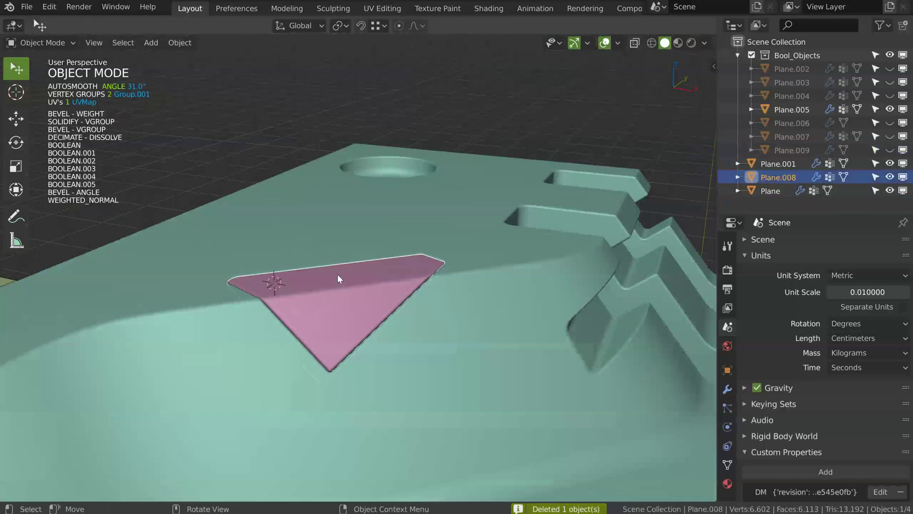
pyautogui.moveTo(337, 275); pyautogui.dragTo(356, 292, button='middle')
pyautogui.press('space')
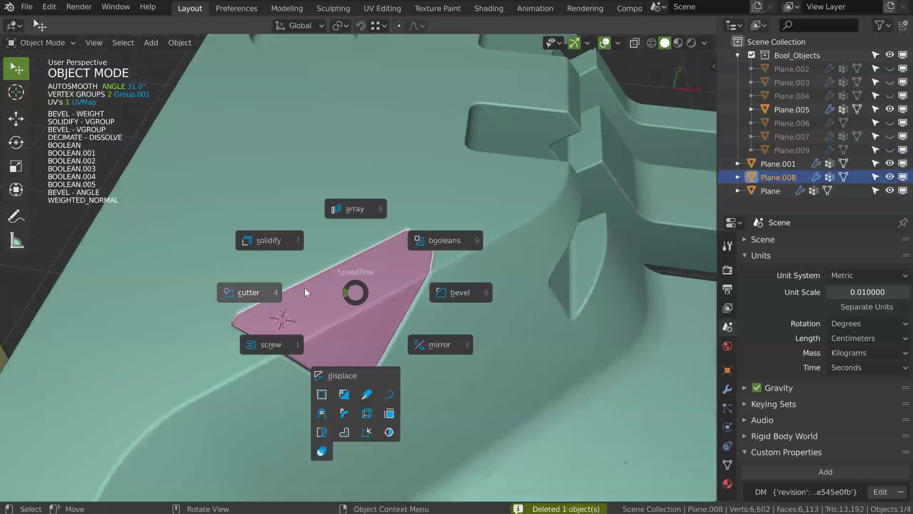
pyautogui.click(260, 293)
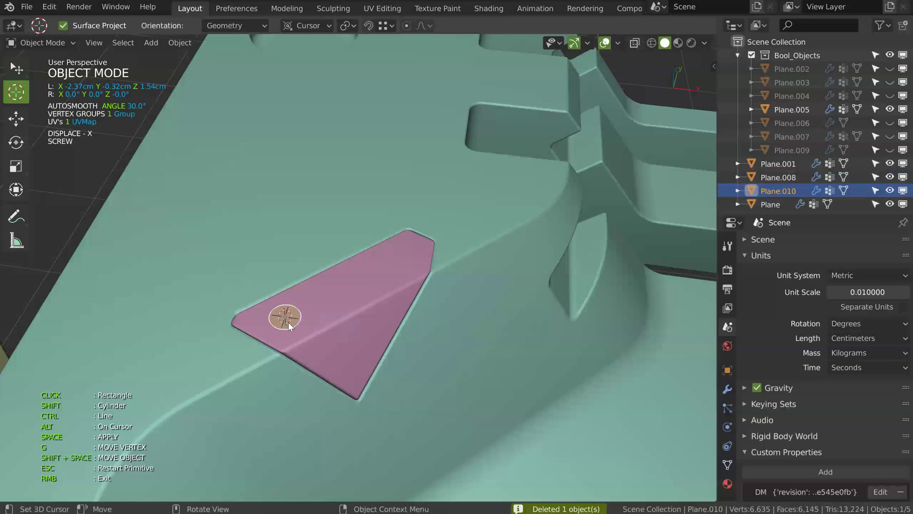
pyautogui.press('space')
pyautogui.click(282, 325)
pyautogui.moveTo(300, 285); pyautogui.dragTo(252, 200, button='middle')
pyautogui.press('Escape')
pyautogui.scroll(-4, 304, 312)
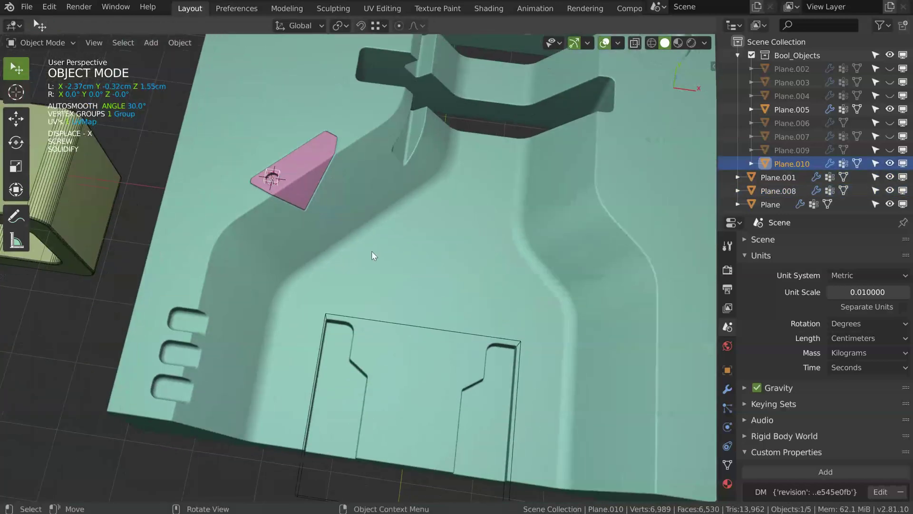
# - Hide all modifiers of the block in the viewport and show them again to review the non-destructive model
pyautogui.hotkey('alt', 'a')
pyautogui.moveTo(354, 278)
pyautogui.mouseDown(button='middle')
pyautogui.moveTo(321, 241)
pyautogui.moveTo(347, 267)
pyautogui.mouseUp(button='middle')
pyautogui.scroll(-4, 330, 247)
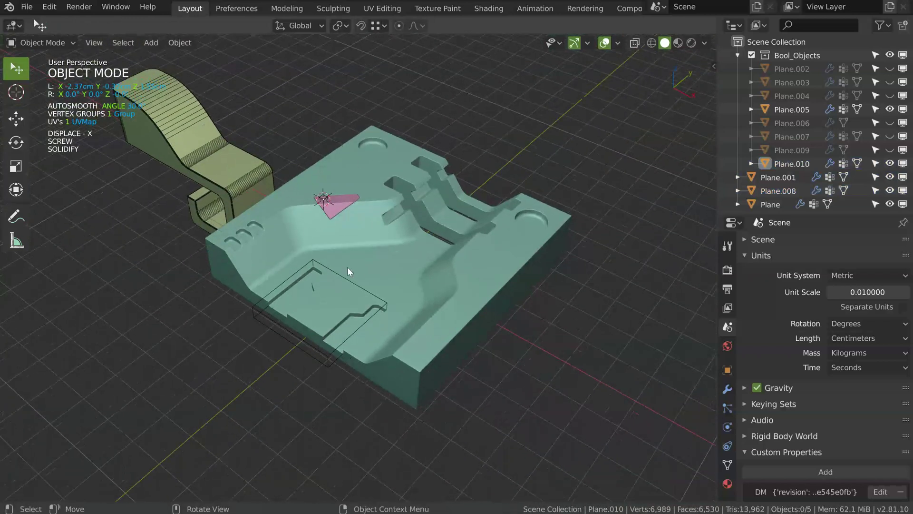
pyautogui.moveTo(400, 151); pyautogui.dragTo(376, 233, button='middle')
pyautogui.click(375, 232)
pyautogui.press('space')
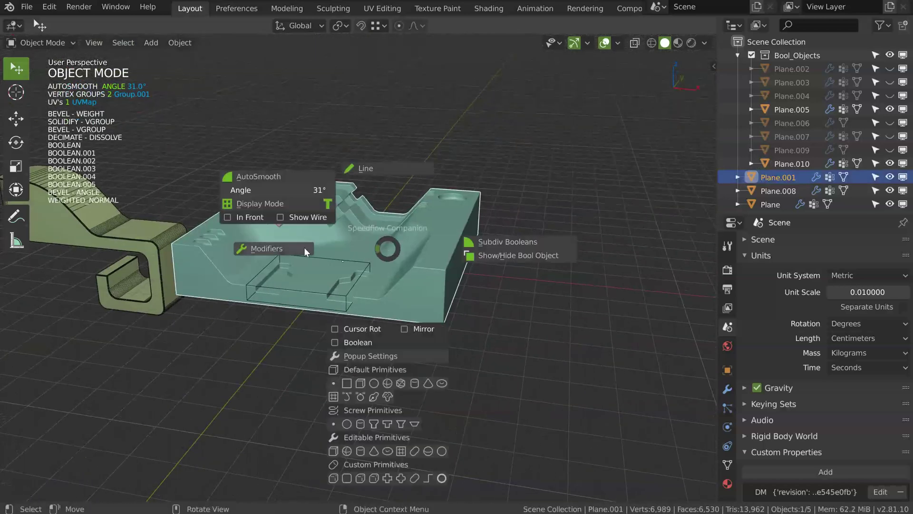
pyautogui.click(279, 246)
pyautogui.press('space')
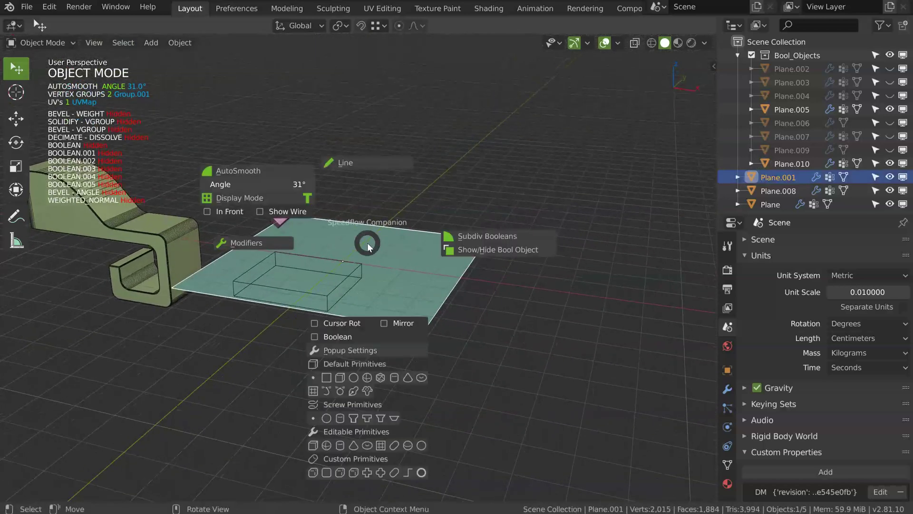
pyautogui.click(267, 243)
pyautogui.moveTo(318, 248); pyautogui.dragTo(359, 195, button='middle')
pyautogui.moveTo(298, 236); pyautogui.dragTo(382, 217, button='middle')
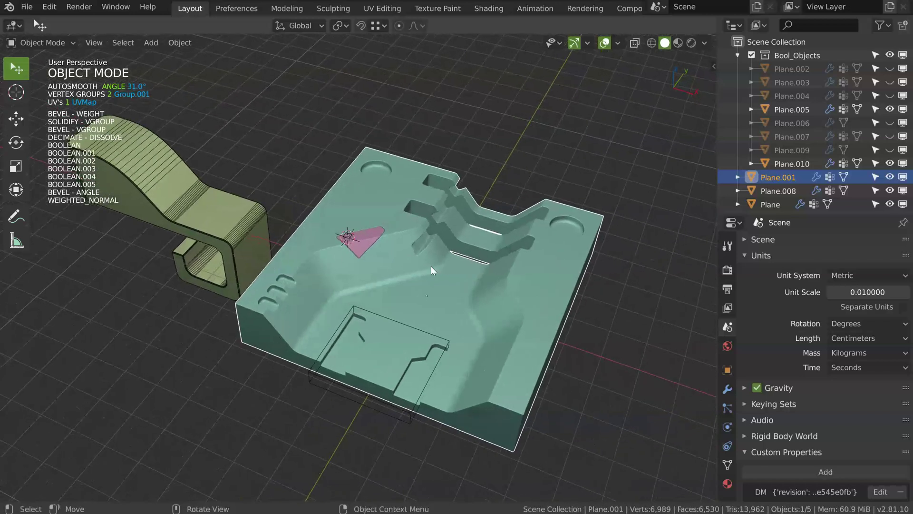
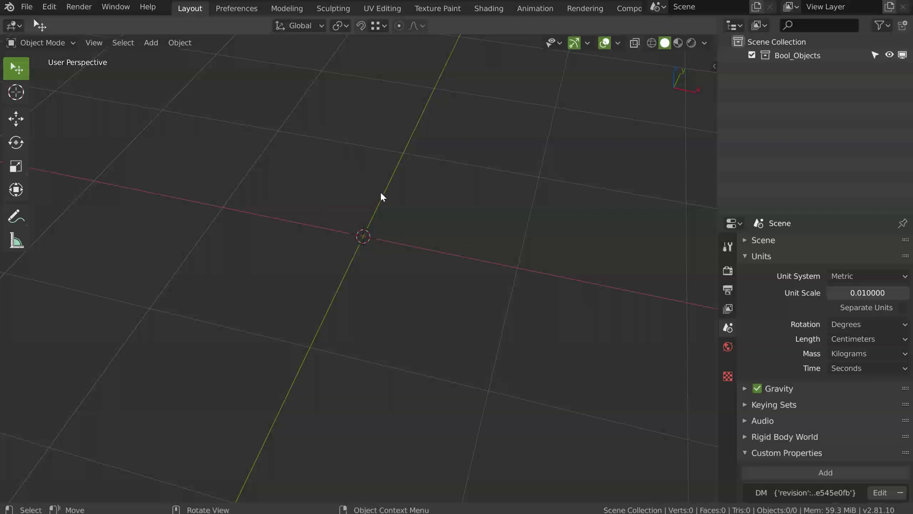
# - Draw a freehand Tubify curve looping around the origin in the empty scene
pyautogui.moveTo(348, 213); pyautogui.dragTo(360, 198, button='middle')
pyautogui.press('space')
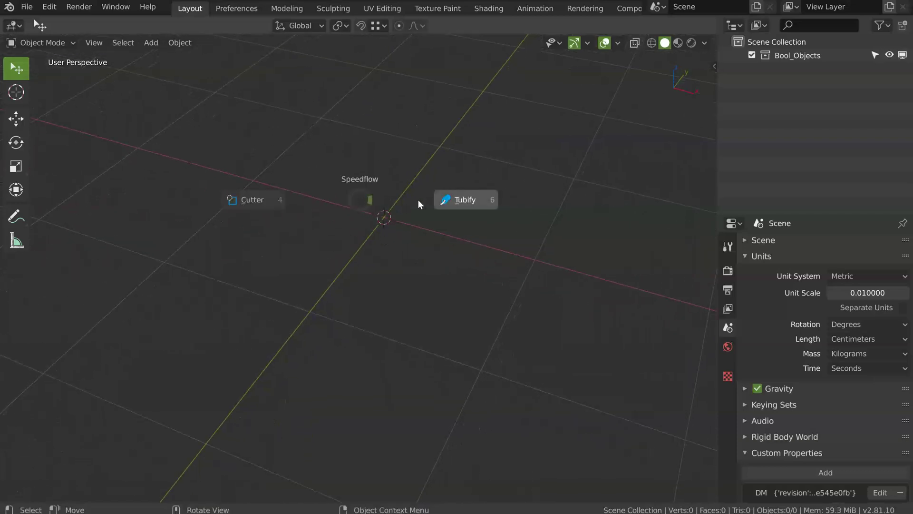
pyautogui.click(462, 200)
pyautogui.moveTo(491, 172)
pyautogui.mouseDown()
pyautogui.moveTo(414, 149)
pyautogui.moveTo(224, 240)
pyautogui.moveTo(629, 245)
pyautogui.moveTo(209, 99)
pyautogui.moveTo(92, 152)
pyautogui.mouseUp()
pyautogui.moveTo(524, 179)
pyautogui.mouseDown(button='middle')
pyautogui.moveTo(516, 169)
pyautogui.moveTo(413, 232)
pyautogui.mouseUp(button='middle')
pyautogui.scroll(3, 516, 170)
# - Switch to the Select tool and move the tube's end point and nearby control points to straighten its open end
pyautogui.press('w')
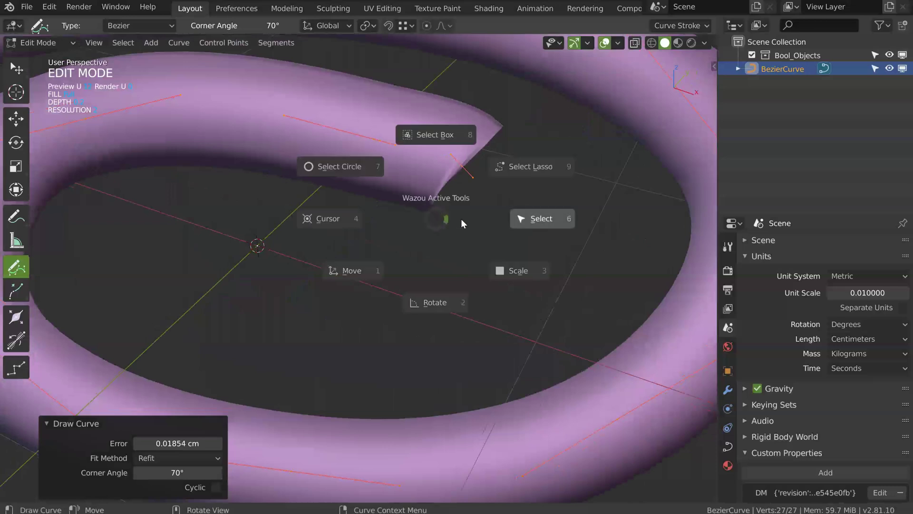
pyautogui.click(525, 222)
pyautogui.click(482, 177)
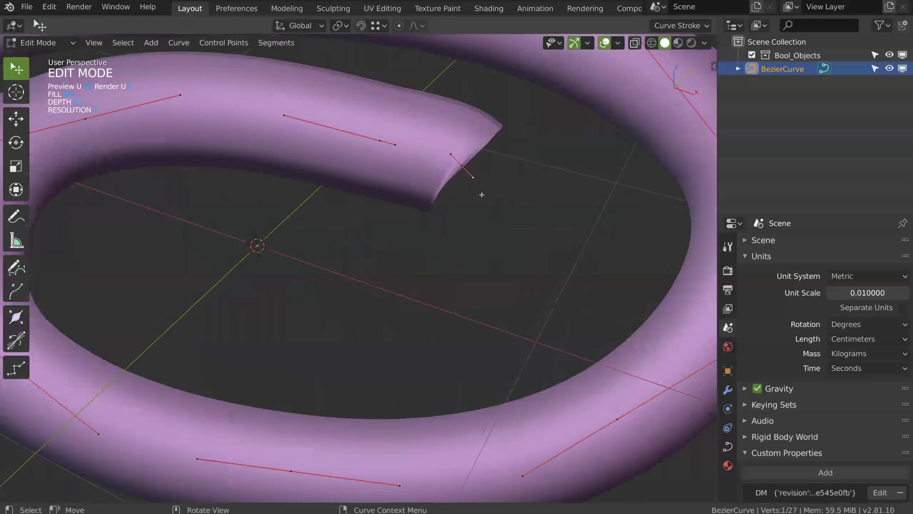
pyautogui.press('g')
pyautogui.click(502, 194)
pyautogui.click(460, 166)
pyautogui.press('g')
pyautogui.click(497, 179)
pyautogui.moveTo(500, 179); pyautogui.dragTo(452, 165)
pyautogui.moveTo(398, 145); pyautogui.dragTo(423, 153)
# - Set the tube's Tubify Bevel Depth to 0.189, Resolution U to 15 and Resolution V to 11
pyautogui.moveTo(491, 184); pyautogui.dragTo(412, 202, button='middle')
pyautogui.press('space')
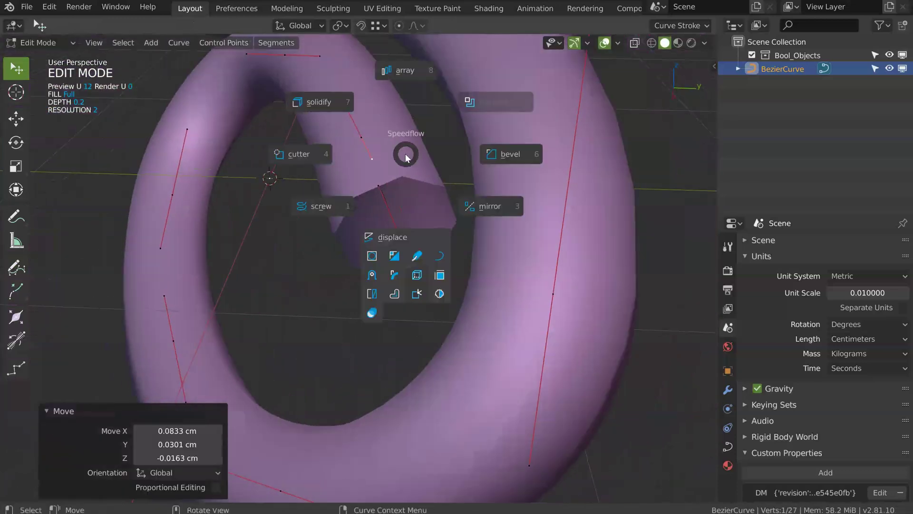
pyautogui.click(417, 256)
pyautogui.press('s')
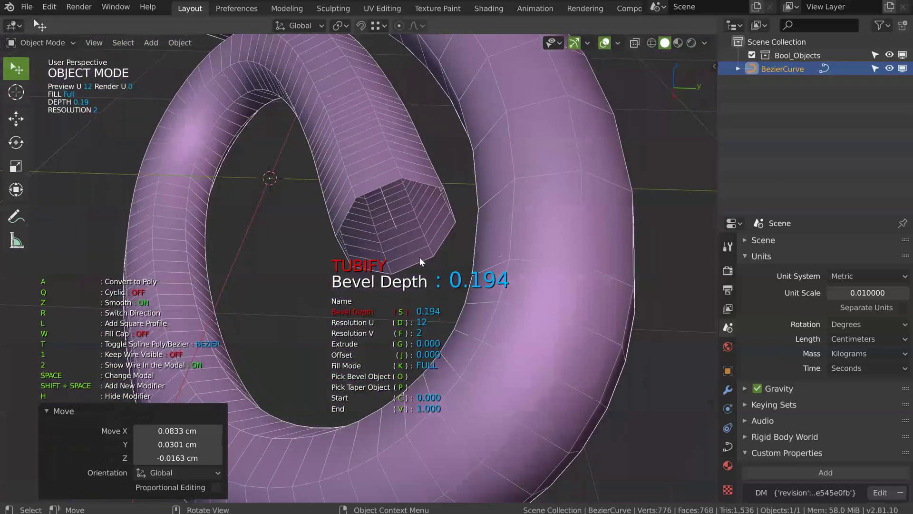
pyautogui.press('d')
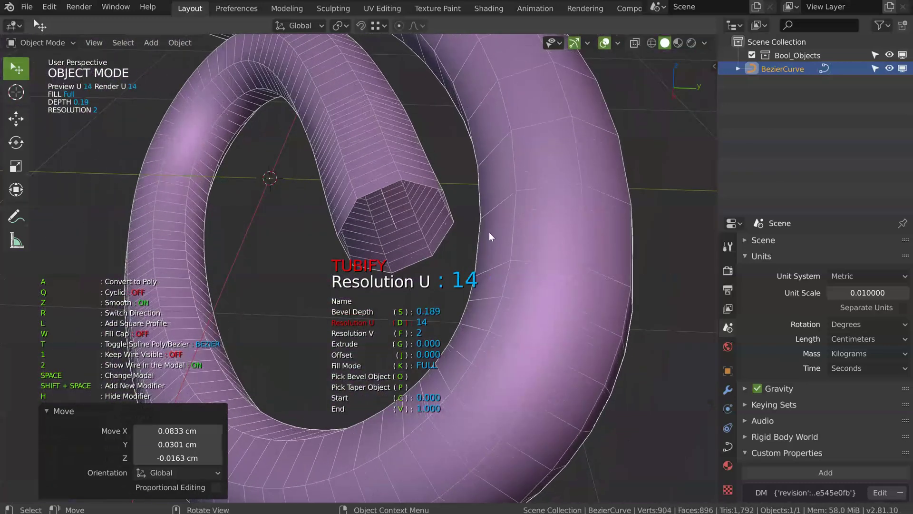
pyautogui.press('f')
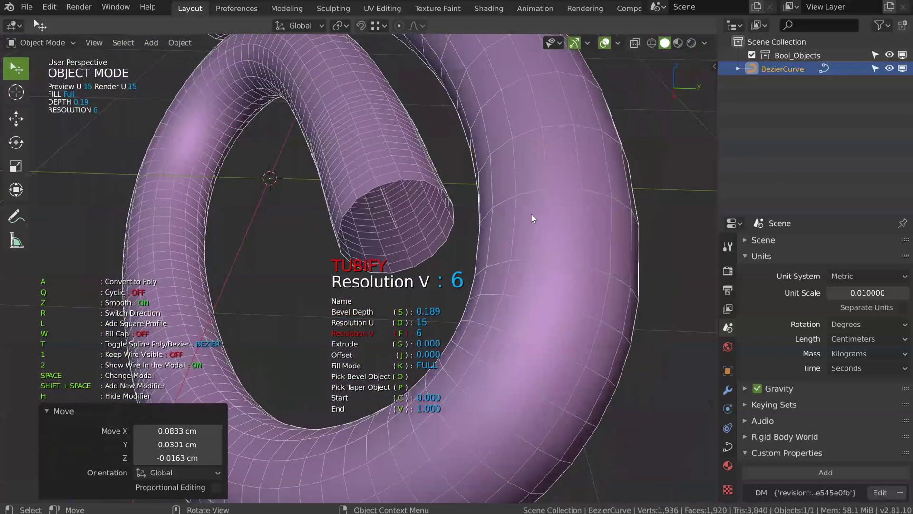
pyautogui.press('f')
pyautogui.moveTo(590, 224); pyautogui.dragTo(395, 202, button='middle')
pyautogui.click(48, 411)
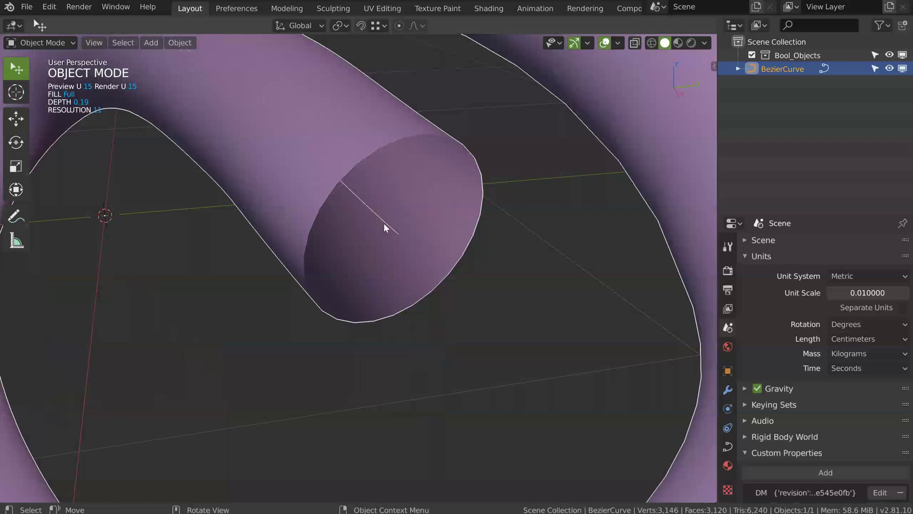
# - Add a Solidify modifier to the tube with thickness 0.060 and offset -1
pyautogui.hotkey('shift', 'space')
pyautogui.click(330, 184)
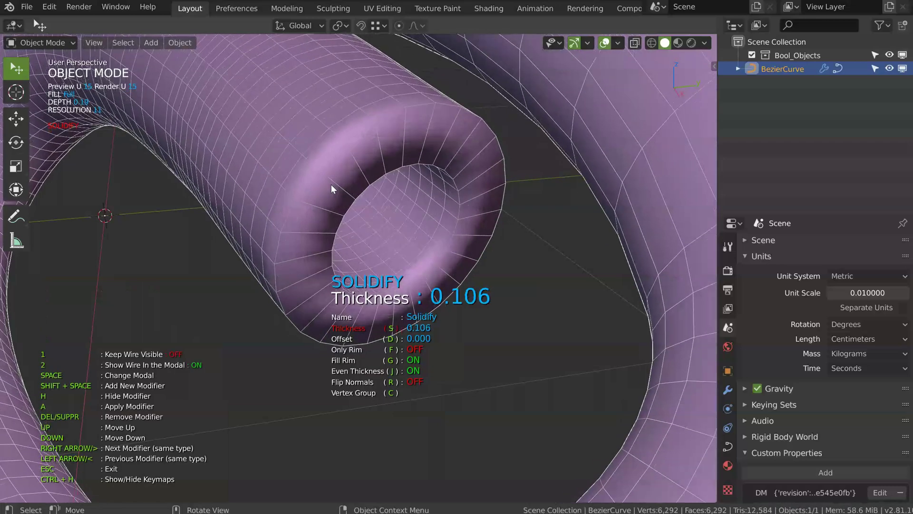
pyautogui.click(330, 187)
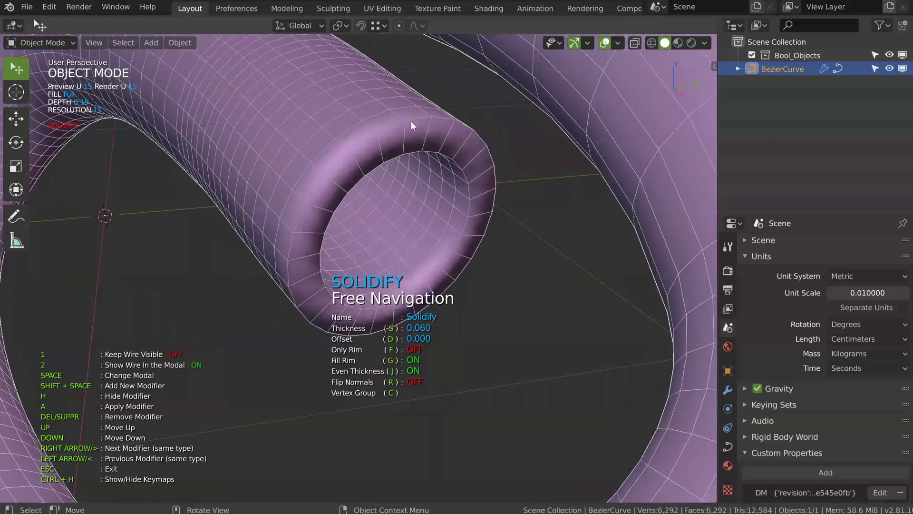
pyautogui.write('d')
pyautogui.write('-')
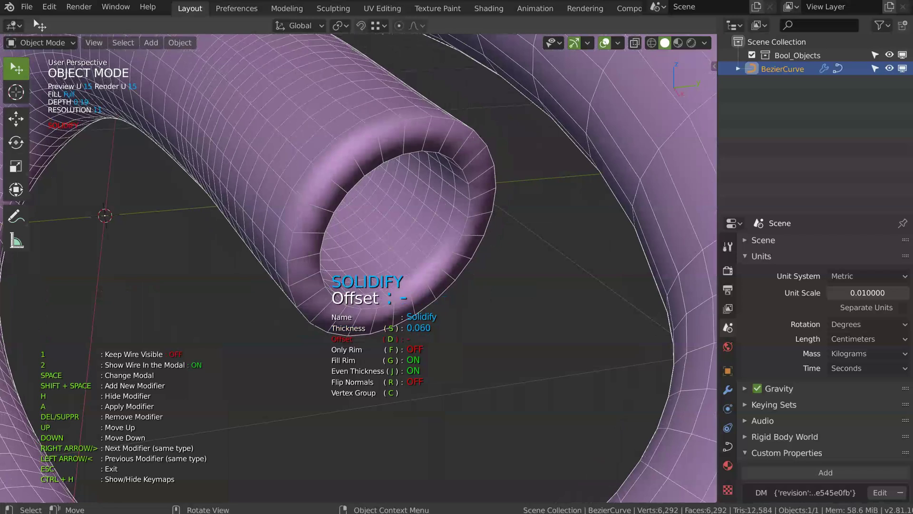
pyautogui.write('1')
pyautogui.press('Return')
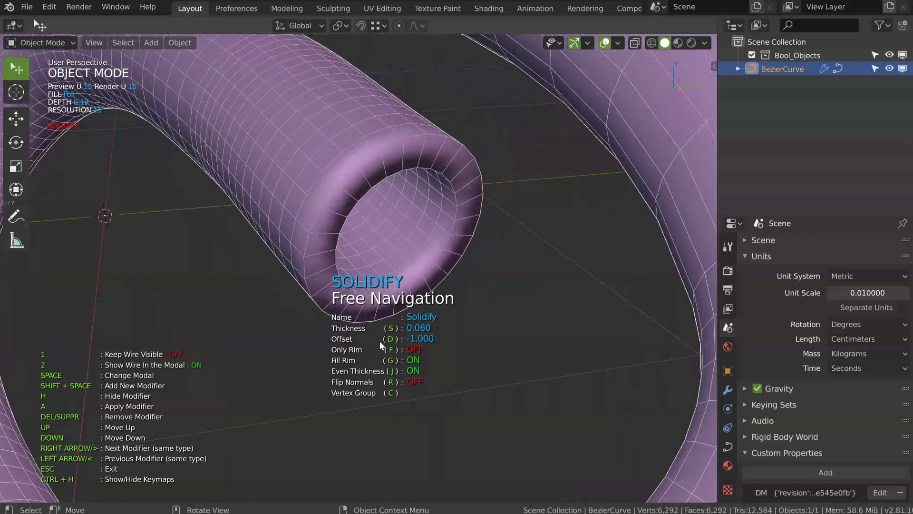
# - Restrict the tube's Solidify modifier to the rim only and set its thickness to 0.071
pyautogui.press('f')
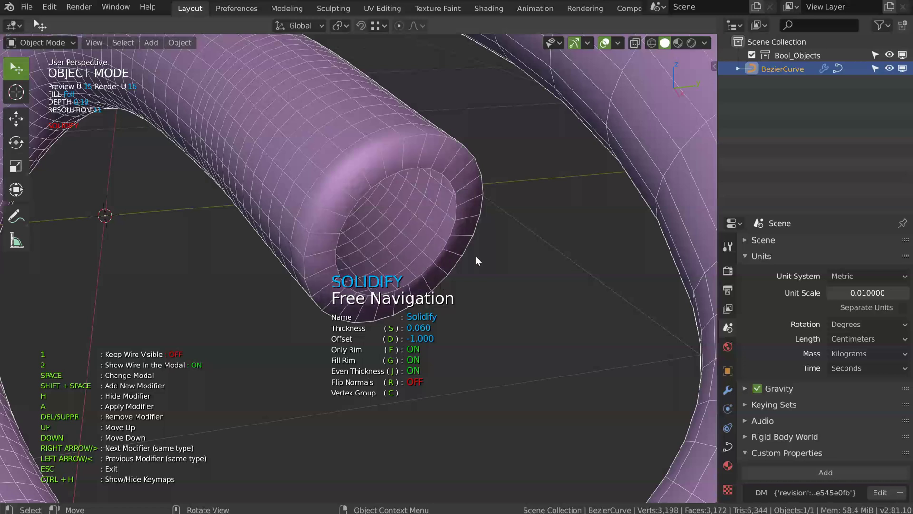
pyautogui.press('s')
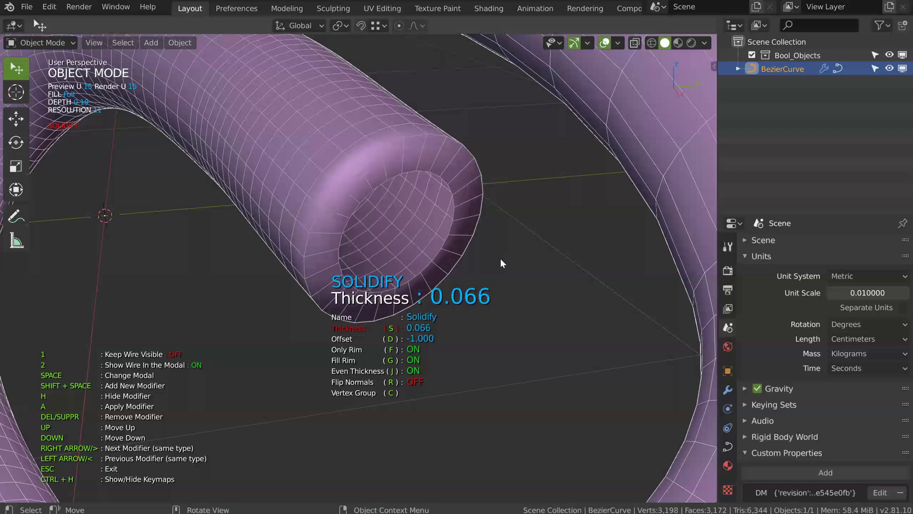
pyautogui.click(500, 258)
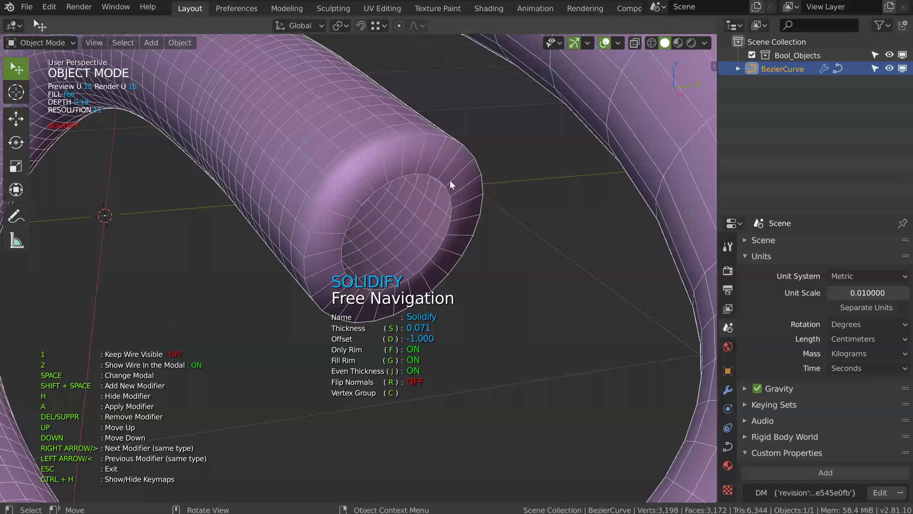
# - Add a second Solidify modifier and a one-segment, angle-limited Bevel modifier to the tube
pyautogui.hotkey('shift', 'space')
pyautogui.click(469, 204)
pyautogui.hotkey('shift', 'space')
pyautogui.click(527, 202)
pyautogui.press('d')
pyautogui.click(451, 196)
# - Add a second angle-limited Bevel modifier to the tube with four segments and a width of about 0.004
pyautogui.hotkey('shift', 'space')
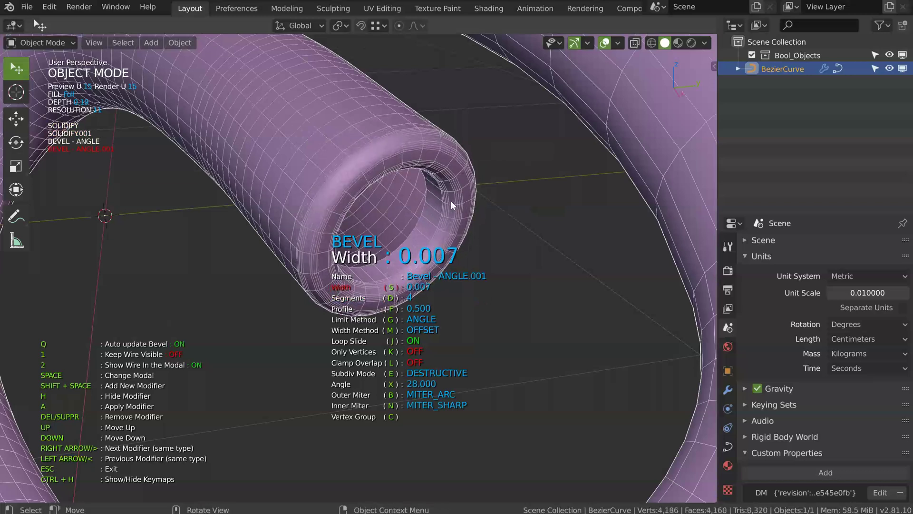
pyautogui.click(449, 201)
pyautogui.press('s')
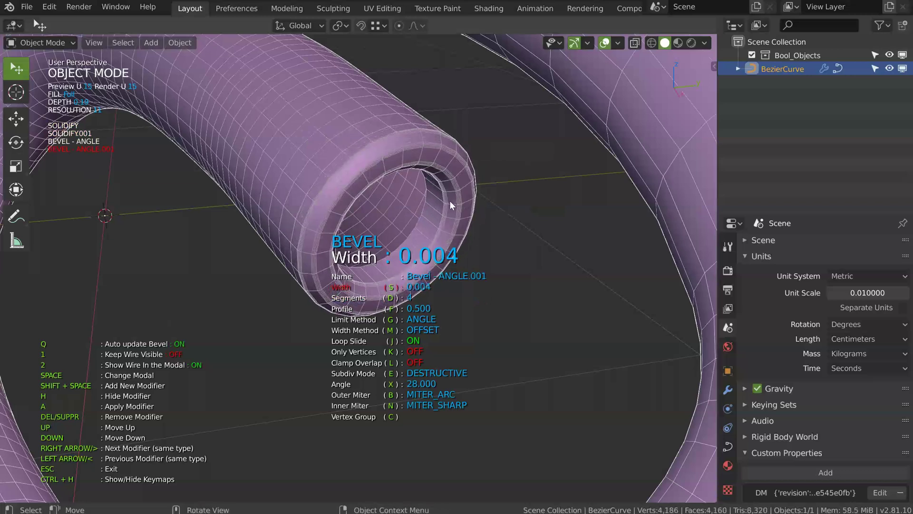
pyautogui.click(448, 199)
# - Set the tube's Tubify Resolution V to 26
pyautogui.hotkey('shift', 'space')
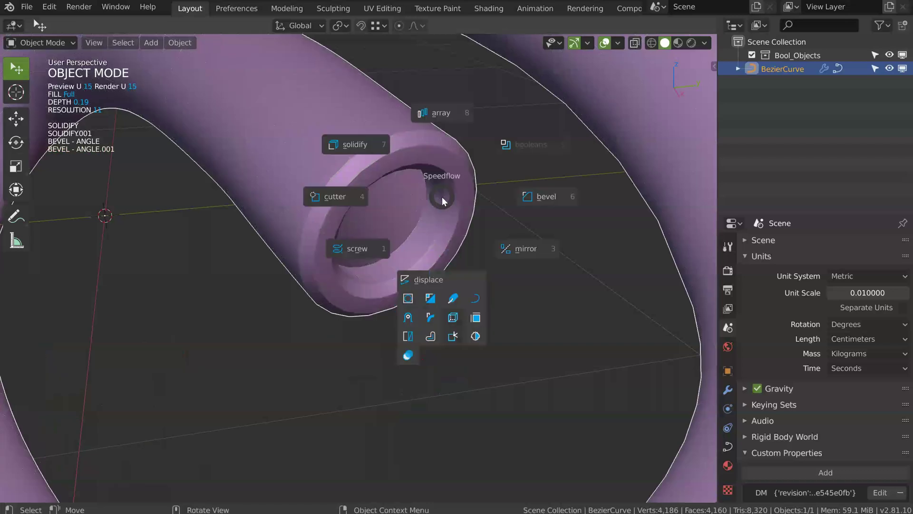
pyautogui.click(453, 297)
pyautogui.press('f')
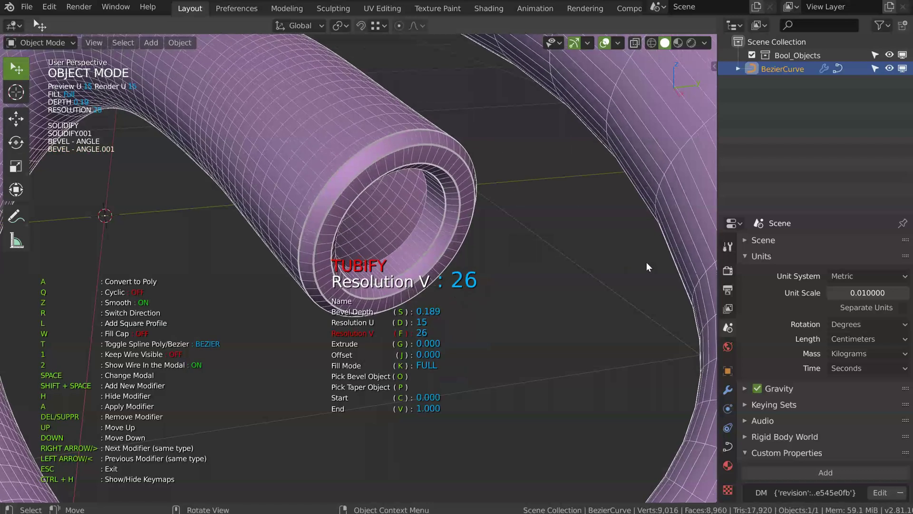
pyautogui.click(646, 261)
# - Hide the viewport overlays and examine the bevelled open end and overall shape of the tube
pyautogui.press('6')
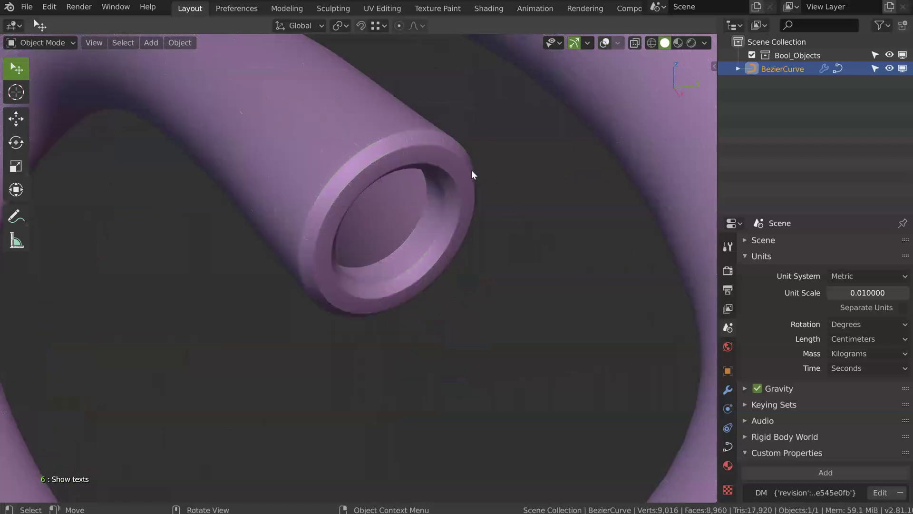
pyautogui.scroll(-8, 472, 170)
pyautogui.moveTo(403, 204); pyautogui.dragTo(493, 190, button='middle')
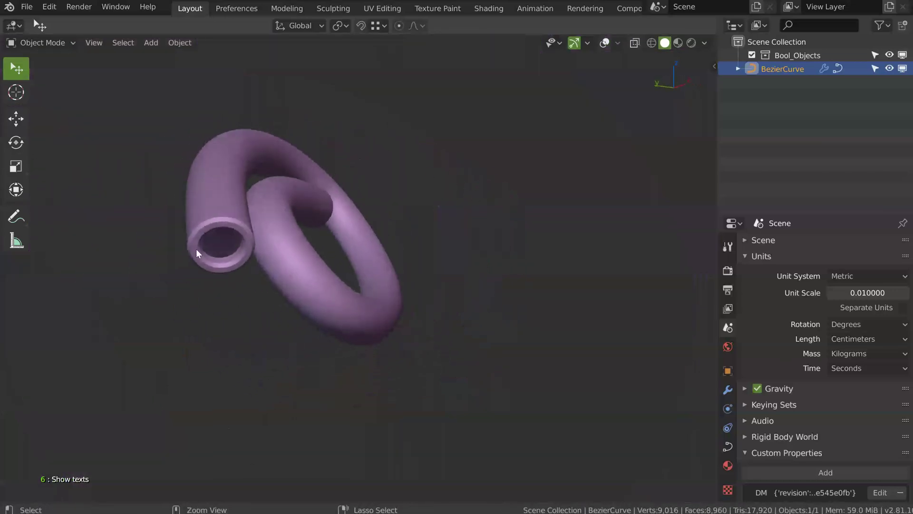
pyautogui.scroll(3, 125, 187)
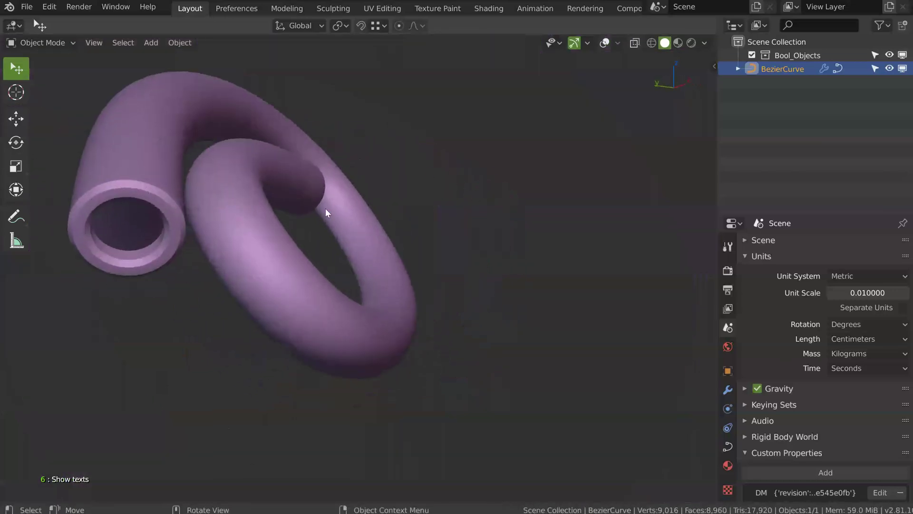
pyautogui.moveTo(325, 212); pyautogui.dragTo(288, 210, button='middle')
pyautogui.scroll(5, 389, 267)
pyautogui.scroll(3, 348, 224)
pyautogui.moveTo(364, 138); pyautogui.dragTo(392, 124, button='middle')
pyautogui.scroll(-1, 376, 185)
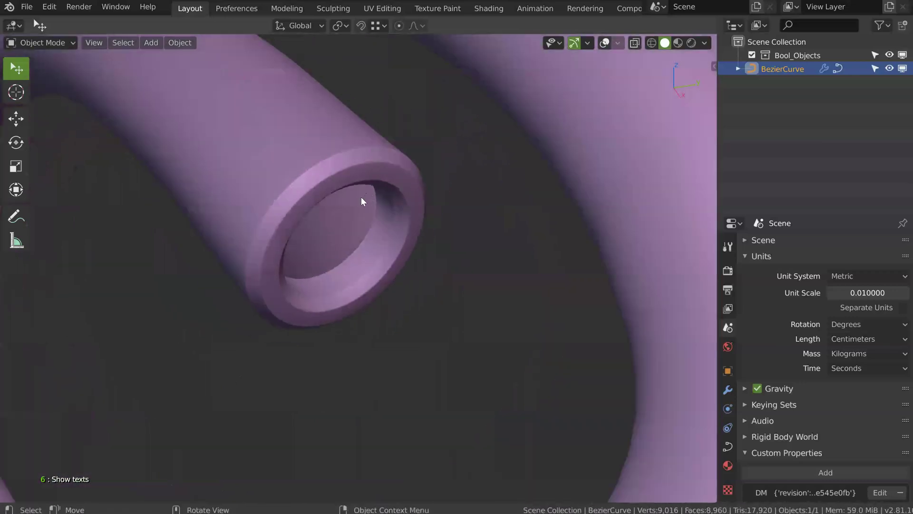
# - Readjust the thickness of both Solidify modifiers to make the wall at the tube's open end thicker
pyautogui.press('space')
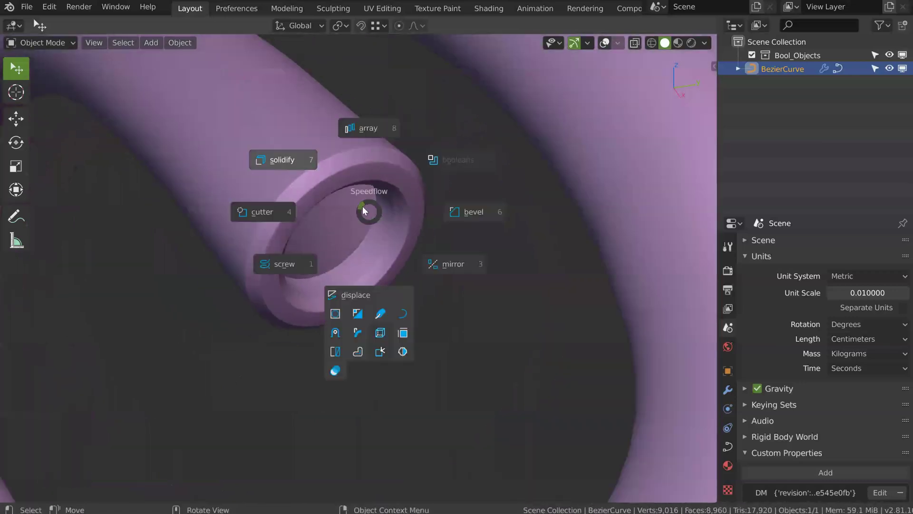
pyautogui.click(302, 161)
pyautogui.moveTo(401, 221); pyautogui.dragTo(404, 216, button='middle')
pyautogui.press('Left')
pyautogui.press('s')
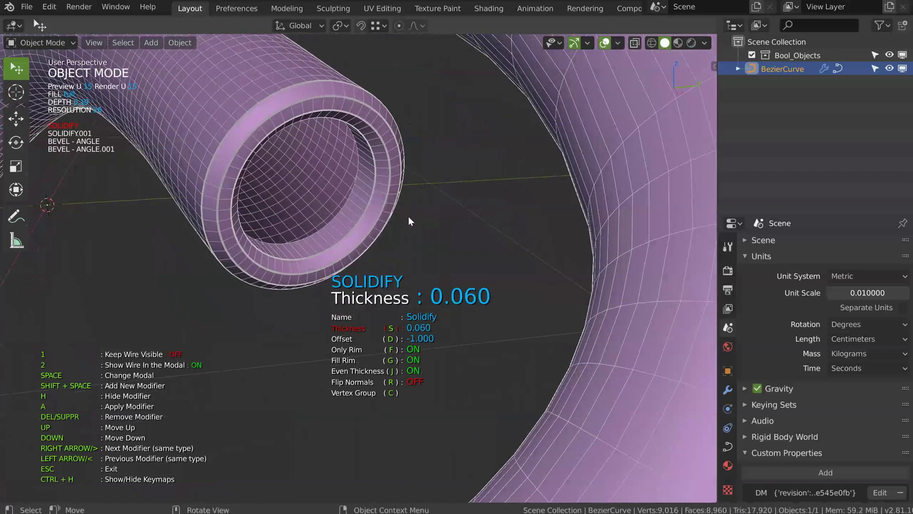
pyautogui.click(412, 215)
pyautogui.press('Right')
pyautogui.press('s')
pyautogui.click(414, 218)
# - Set the width of the tube's second Bevel modifier to 0.001 and that of the first to 0.011
pyautogui.press('space')
pyautogui.click(469, 204)
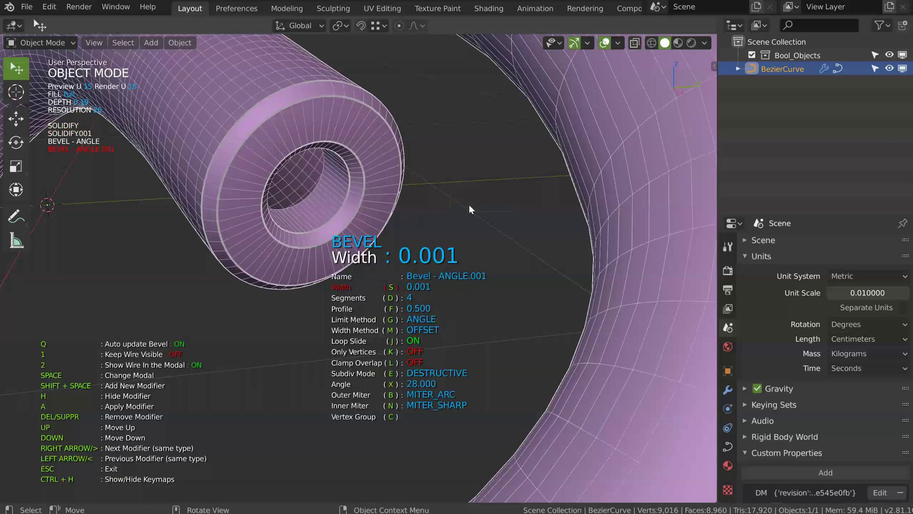
pyautogui.click(469, 205)
pyautogui.press('Left')
pyautogui.press('s')
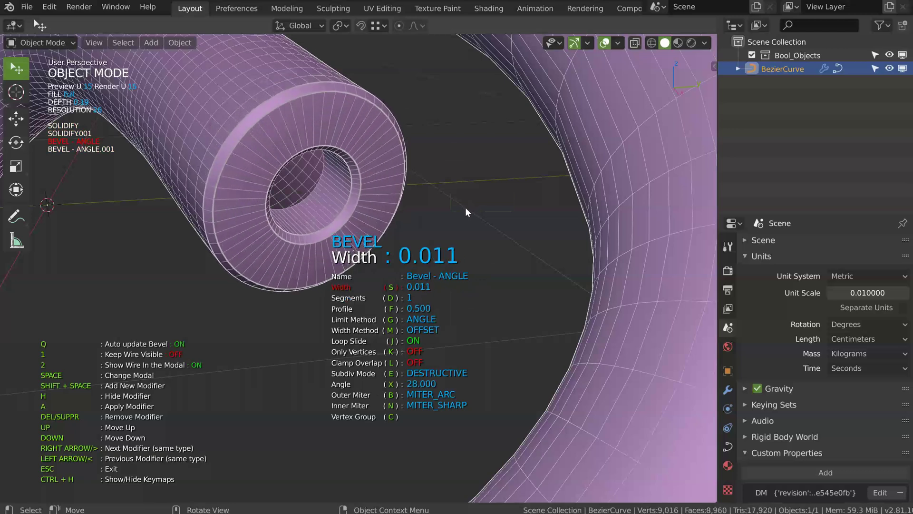
pyautogui.click(466, 210)
pyautogui.press('Escape')
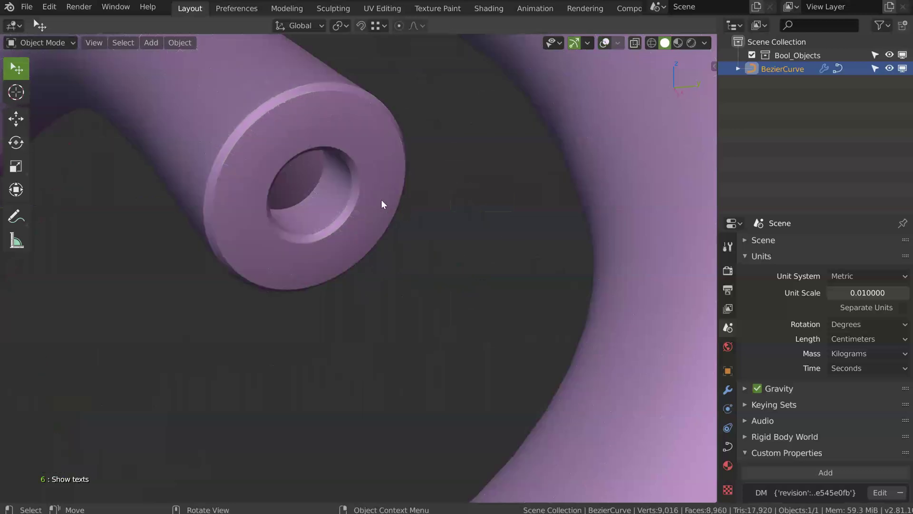
# - Show the viewport overlays again and delete the tube curve
pyautogui.scroll(-8, 371, 202)
pyautogui.keyDown('shift'); pyautogui.moveTo(342, 188); pyautogui.dragTo(358, 193, button='middle'); pyautogui.keyUp('shift')
pyautogui.moveTo(195, 210); pyautogui.dragTo(297, 158, button='middle')
pyautogui.moveTo(443, 237); pyautogui.dragTo(423, 208, button='middle')
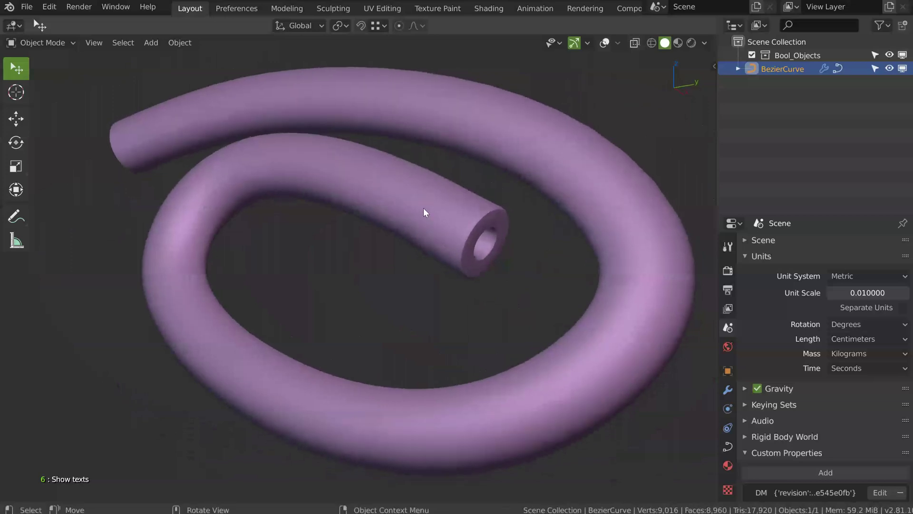
pyautogui.press('6')
pyautogui.press('Escape')
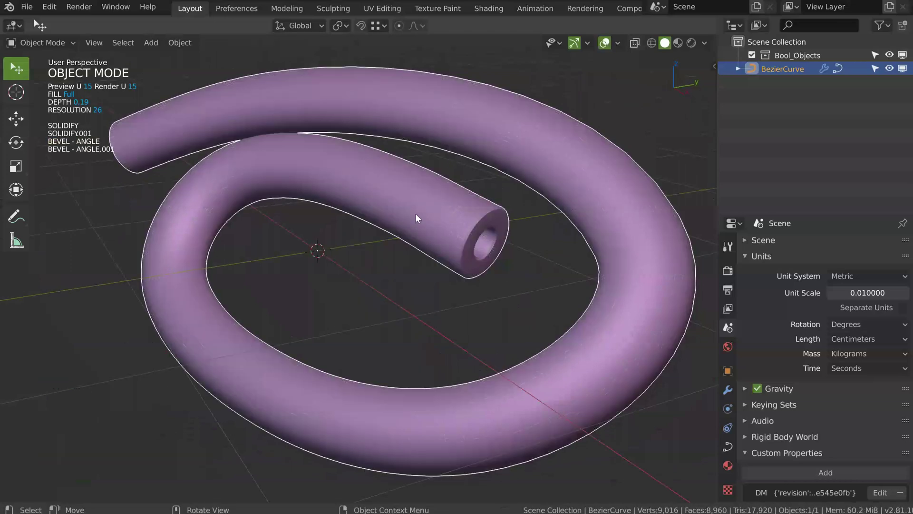
pyautogui.press('Delete')
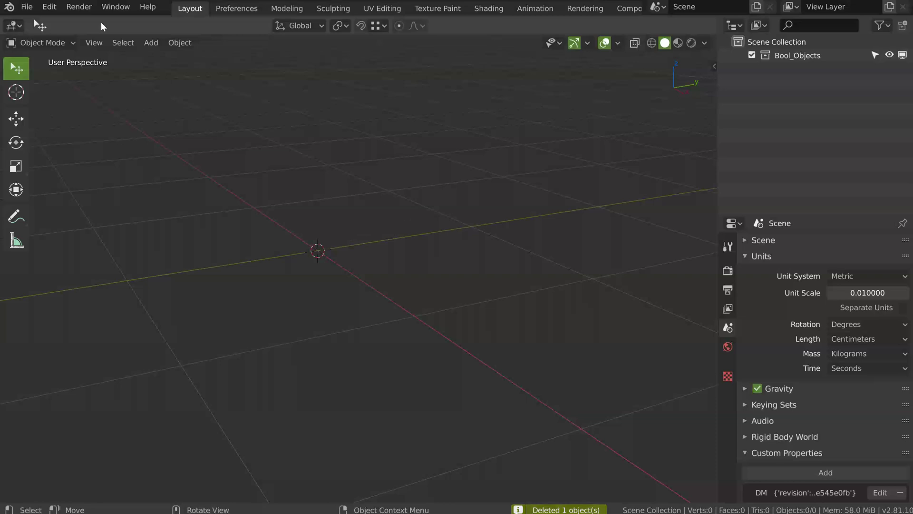
# - Add a single-vertex Screw primitive in front view and move its vertex about 0.13 cm along X
pyautogui.press('KP_1')
pyautogui.keyDown('shift'); pyautogui.moveTo(264, 244); pyautogui.dragTo(388, 215, button='middle'); pyautogui.keyUp('shift')
pyautogui.press('space')
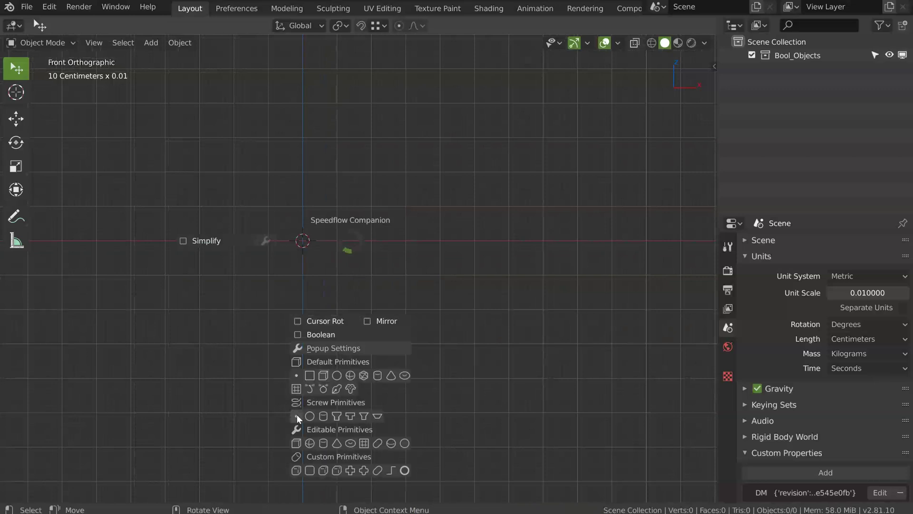
pyautogui.click(297, 415)
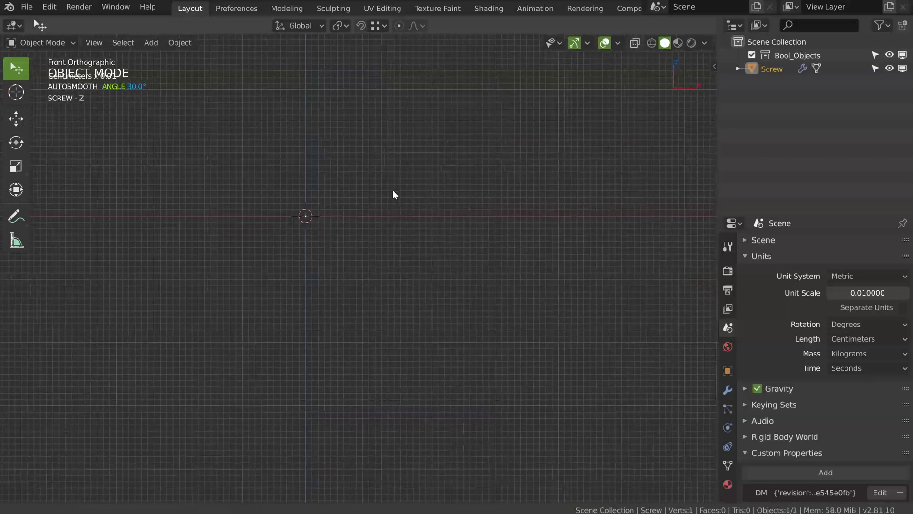
pyautogui.press('g')
pyautogui.press('x')
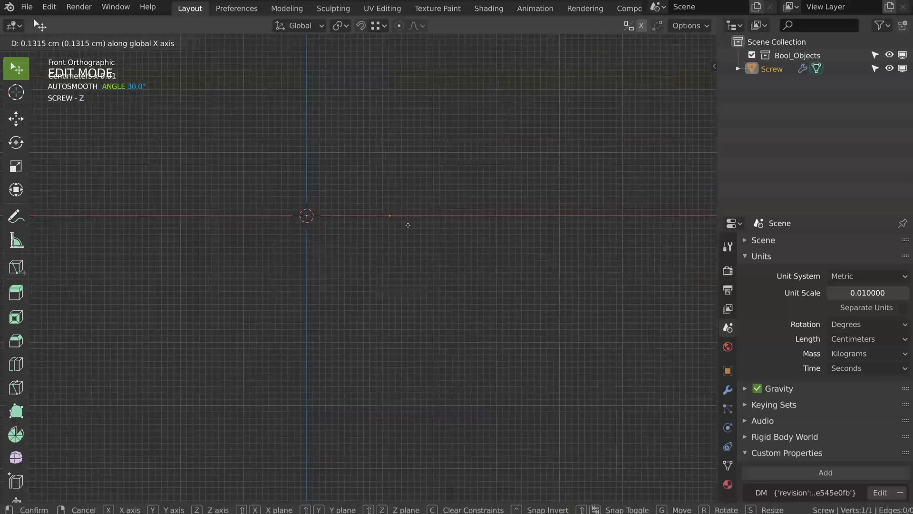
pyautogui.click(408, 224)
# - Extrude the vertex upward along Z, diagonally outward, and 0.109 cm up along Z to form a stepped profile
pyautogui.press('e')
pyautogui.press('z')
pyautogui.click(393, 150)
pyautogui.press('e')
pyautogui.click(444, 112)
pyautogui.press('e')
pyautogui.press('z')
pyautogui.click(452, 80)
pyautogui.keyDown('shift'); pyautogui.moveTo(447, 80); pyautogui.dragTo(468, 180, button='middle'); pyautogui.keyUp('shift')
pyautogui.keyDown('ctrl'); pyautogui.moveTo(434, 100); pyautogui.dragTo(446, 90, button='middle'); pyautogui.keyUp('ctrl')
pyautogui.keyDown('shift'); pyautogui.moveTo(447, 89); pyautogui.dragTo(454, 206, button='middle'); pyautogui.keyUp('shift')
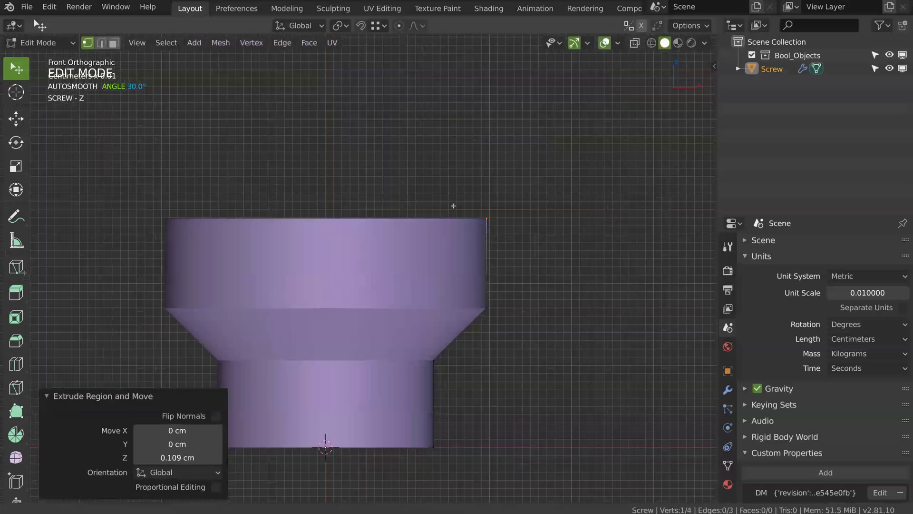
# - Duplicate the profile's top vertex in place and separate the copy into its own object
pyautogui.scroll(1, 506, 212)
pyautogui.hotkey('shift', 'd')
pyautogui.press('Escape')
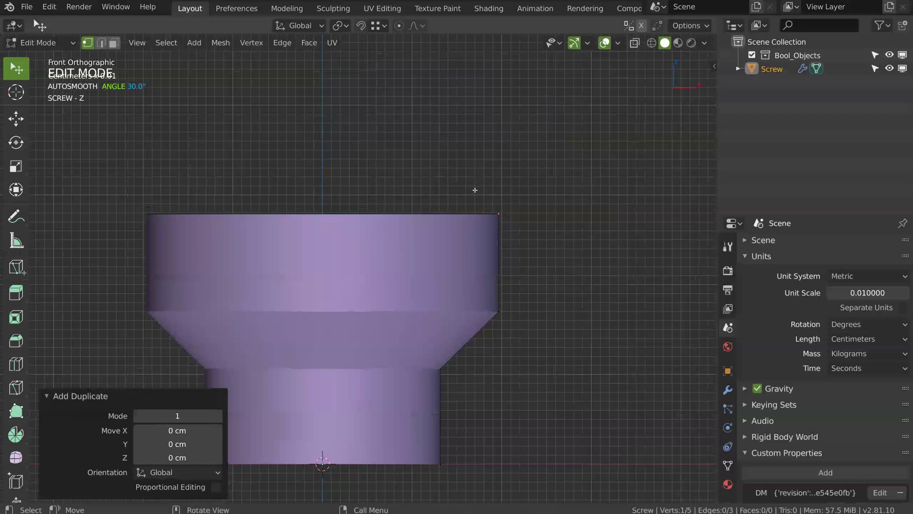
pyautogui.press('p')
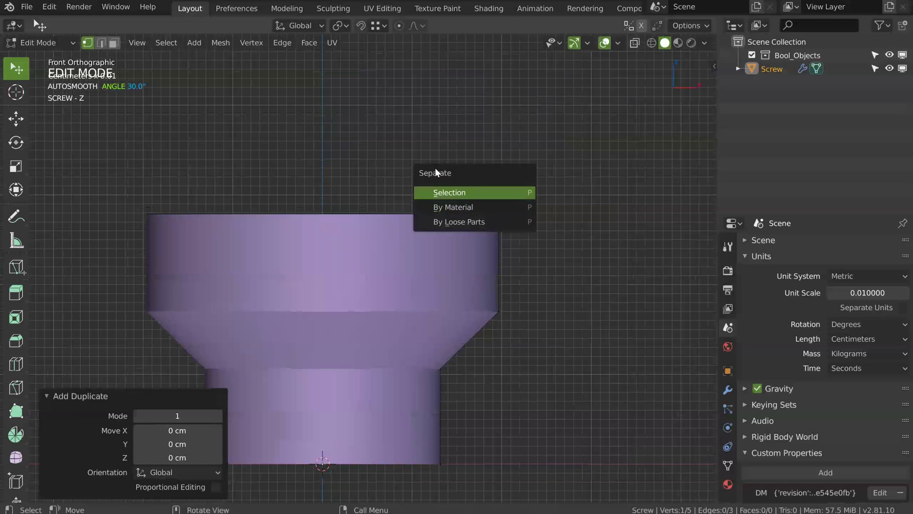
pyautogui.click(450, 192)
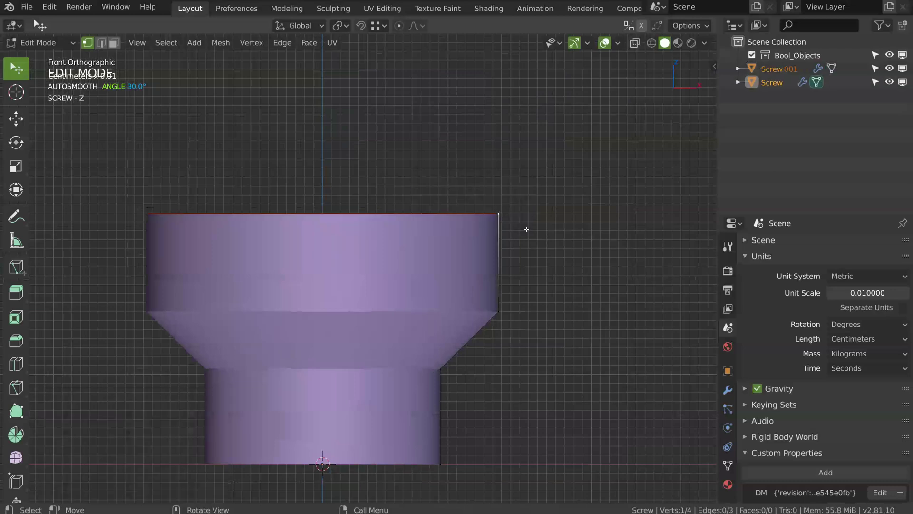
# - Edit the separated upper object and extrude its vertex 0.145 cm up along Z
pyautogui.press('Tab')
pyautogui.click(503, 217)
pyautogui.press('Tab')
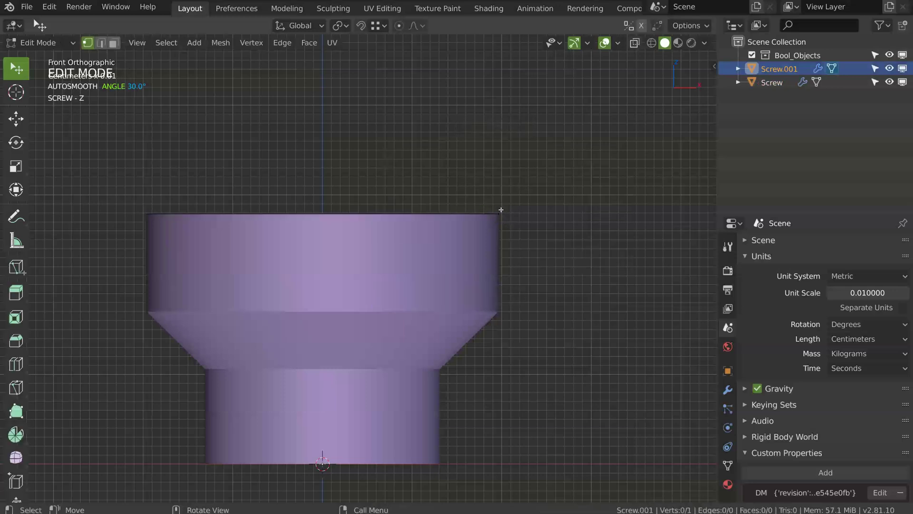
pyautogui.press('e')
pyautogui.press('z')
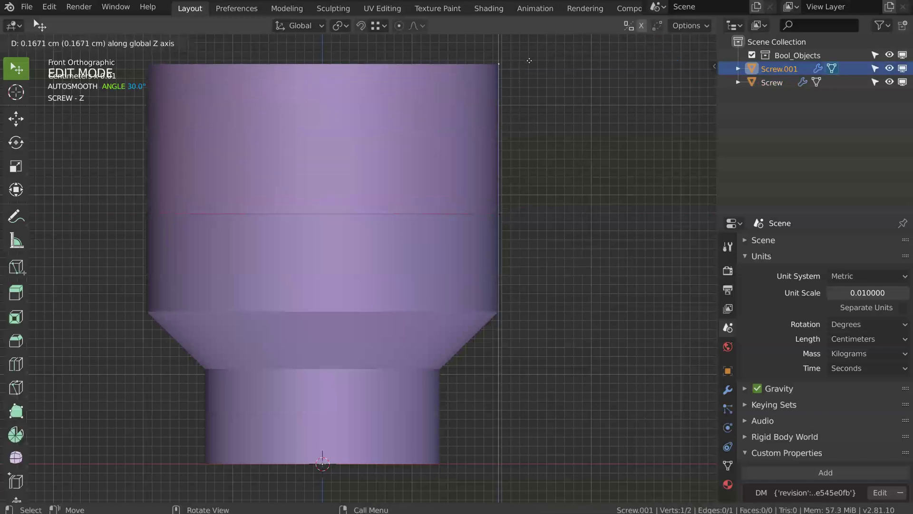
pyautogui.click(535, 109)
pyautogui.moveTo(535, 109); pyautogui.dragTo(478, 101, button='middle')
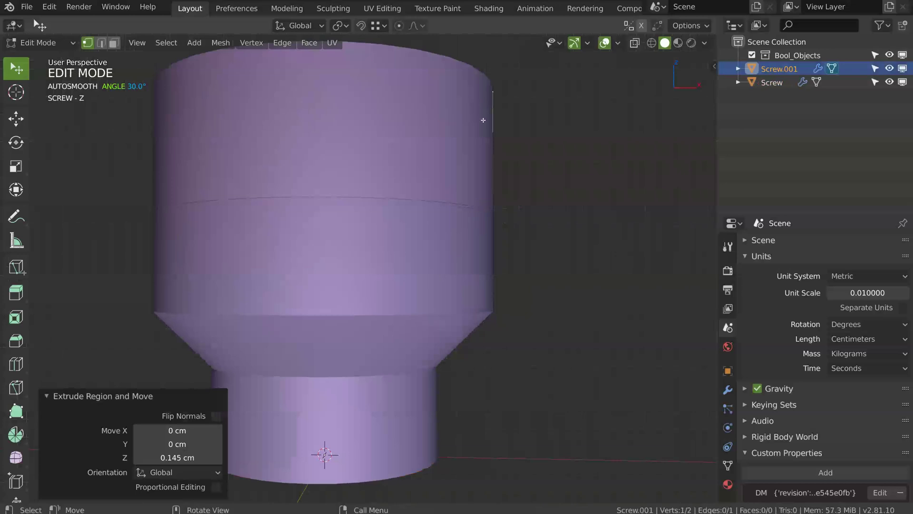
# - Extend the upper profile in front view with a diagonal inward extrusion followed by a vertical one along Z
pyautogui.press('KP_1')
pyautogui.press('g')
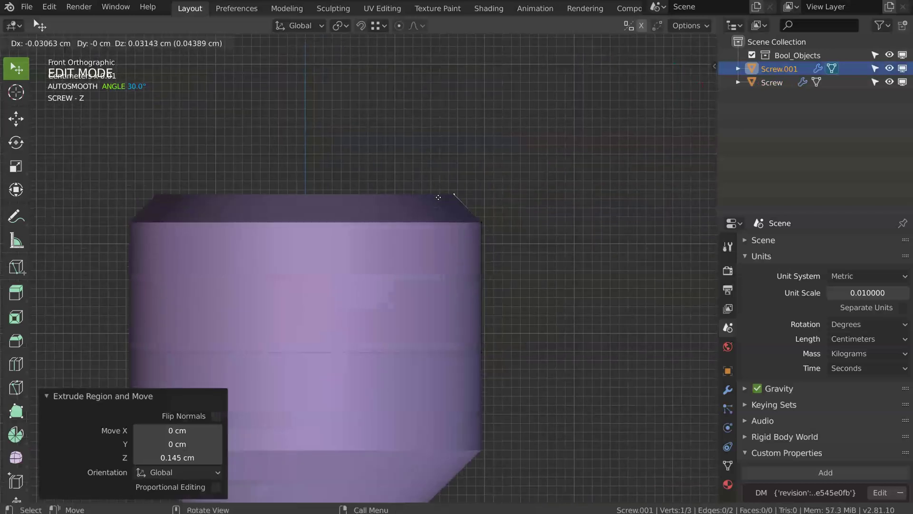
pyautogui.click(430, 194)
pyautogui.press('e')
pyautogui.press('z')
pyautogui.click(428, 74)
pyautogui.press('Tab')
# - Select both screw objects and turn off Flip Normals in their Screw modifiers
pyautogui.moveTo(420, 128); pyautogui.dragTo(409, 219, button='middle')
pyautogui.keyDown('shift'); pyautogui.click(404, 324); pyautogui.keyUp('shift')
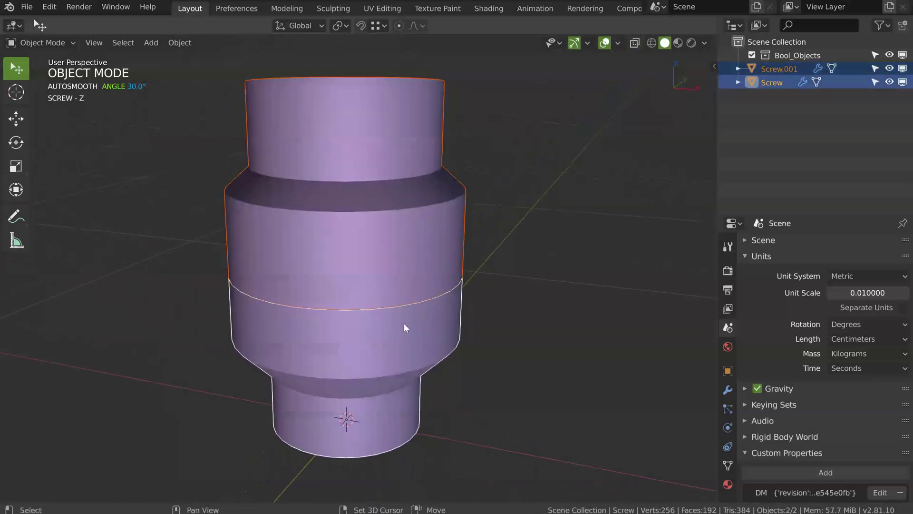
pyautogui.press('space')
pyautogui.click(322, 296)
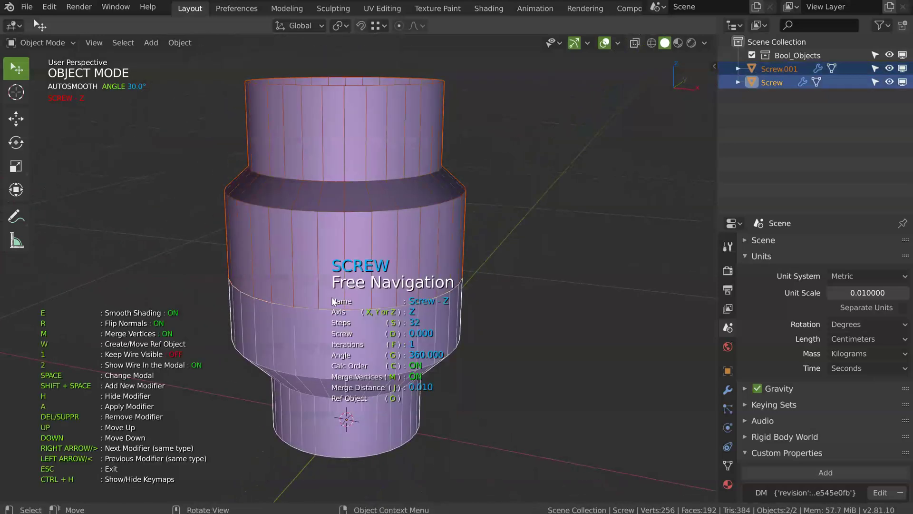
pyautogui.press('r')
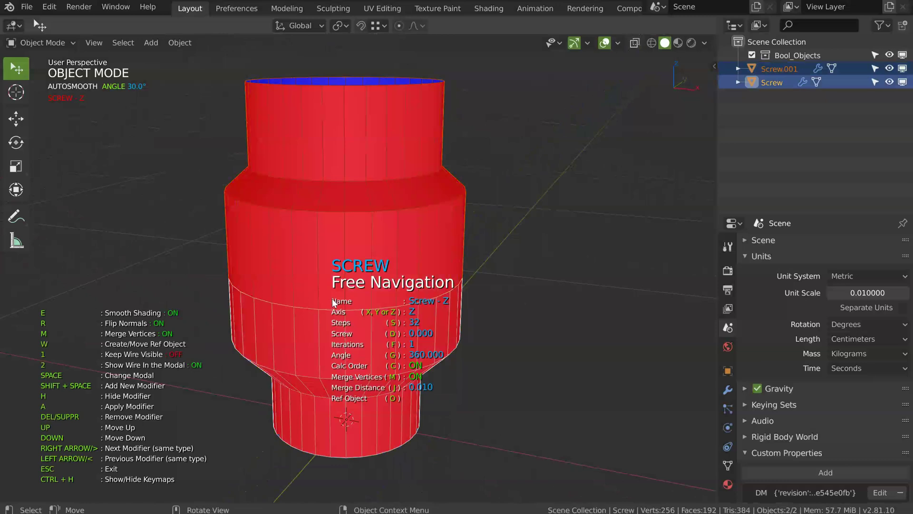
pyautogui.press('r')
pyautogui.moveTo(415, 225); pyautogui.dragTo(375, 233, button='middle')
pyautogui.moveTo(389, 137); pyautogui.dragTo(419, 179, button='middle')
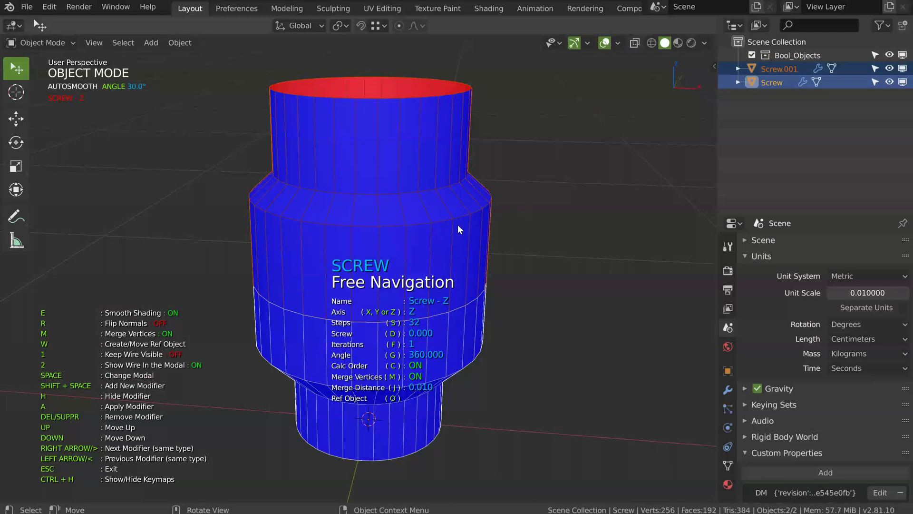
pyautogui.press('Escape')
pyautogui.moveTo(449, 258); pyautogui.dragTo(445, 202, button='middle')
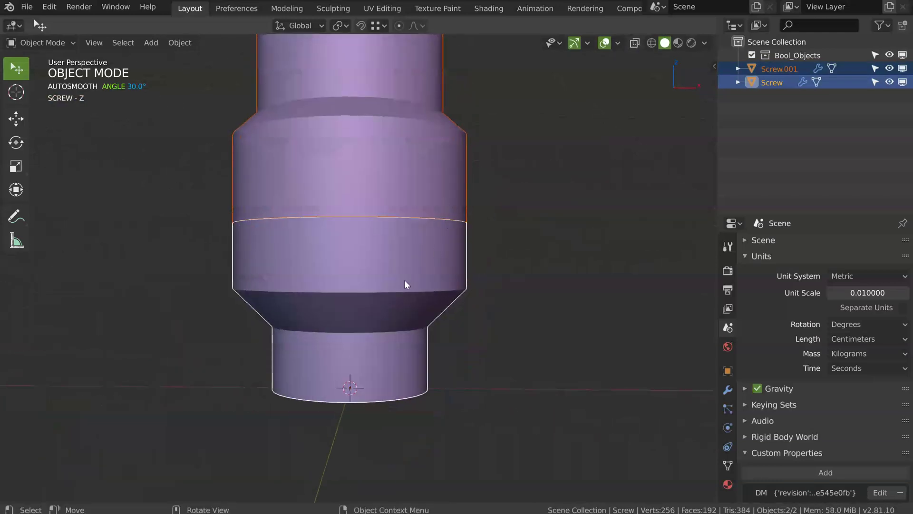
# - Select the lower and the upper screw object in turn and examine the joint between the two parts
pyautogui.click(429, 259)
pyautogui.moveTo(430, 262); pyautogui.dragTo(453, 358, button='middle')
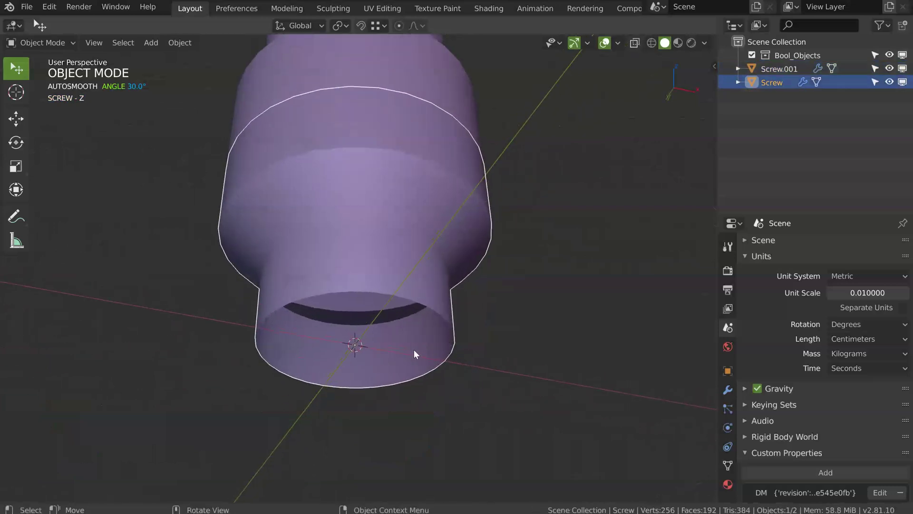
pyautogui.moveTo(451, 238); pyautogui.dragTo(463, 269, button='middle')
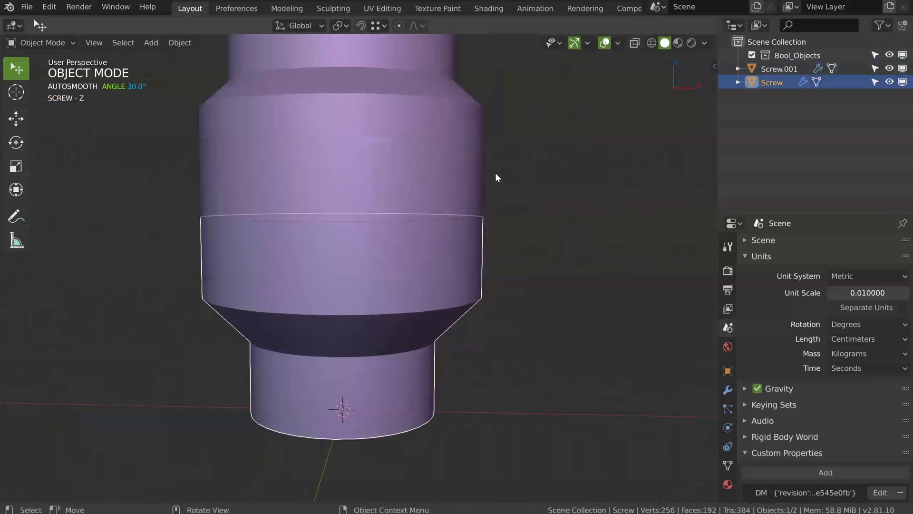
pyautogui.click(477, 198)
pyautogui.moveTo(450, 155); pyautogui.dragTo(474, 149, button='middle')
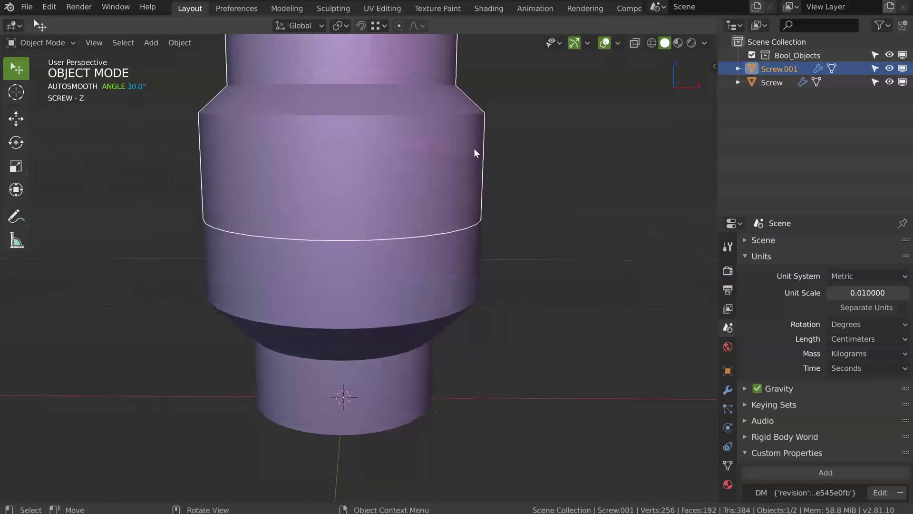
pyautogui.moveTo(486, 251); pyautogui.dragTo(474, 224, button='middle')
pyautogui.scroll(3, 545, 184)
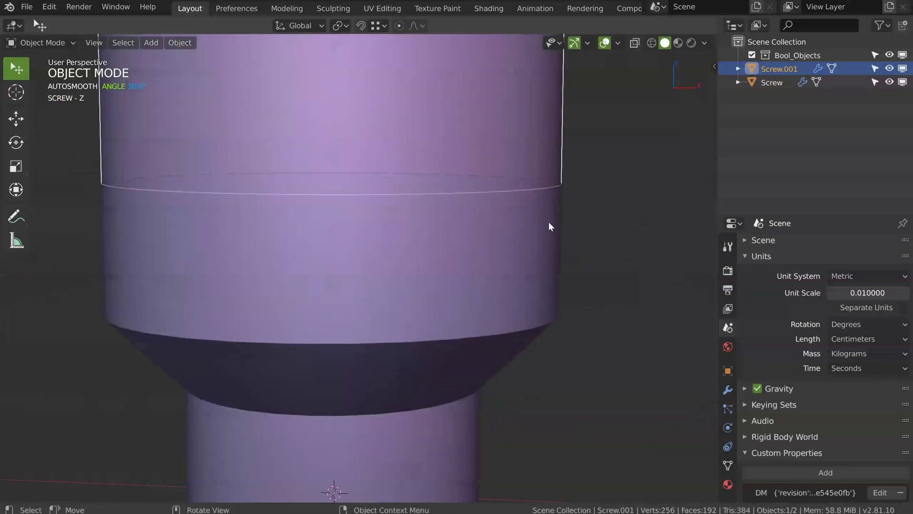
# - Edit both screw objects together, select the profile vertices at their shared seam and move them slightly along global Z
pyautogui.keyDown('shift'); pyautogui.click(555, 209); pyautogui.keyUp('shift')
pyautogui.press('Tab')
pyautogui.moveTo(563, 221)
pyautogui.keyDown('ctrl'); pyautogui.mouseDown(button='right')
pyautogui.moveTo(514, 214)
pyautogui.moveTo(558, 217)
pyautogui.moveTo(593, 190)
pyautogui.moveTo(554, 204)
pyautogui.mouseUp(button='right'); pyautogui.keyUp('ctrl')
pyautogui.press('Tab')
pyautogui.click(466, 152)
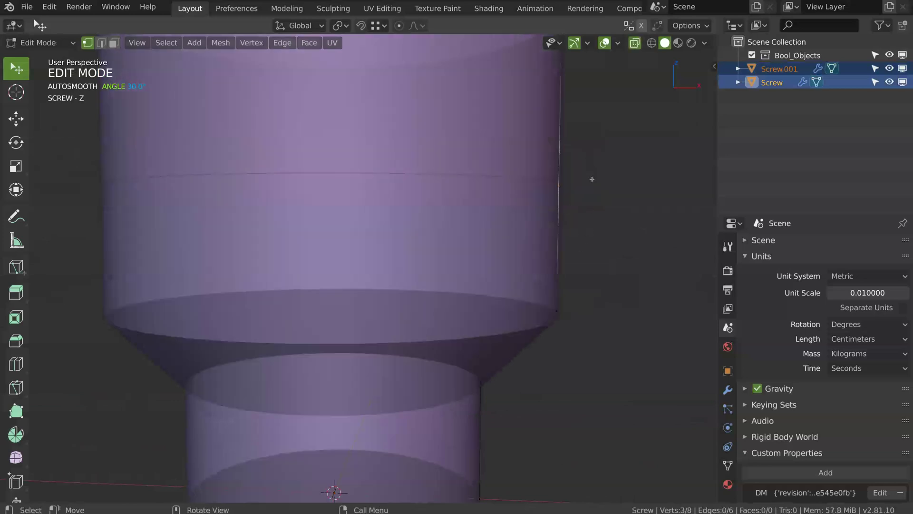
pyautogui.scroll(-4, 561, 183)
pyautogui.press('g')
pyautogui.press('z')
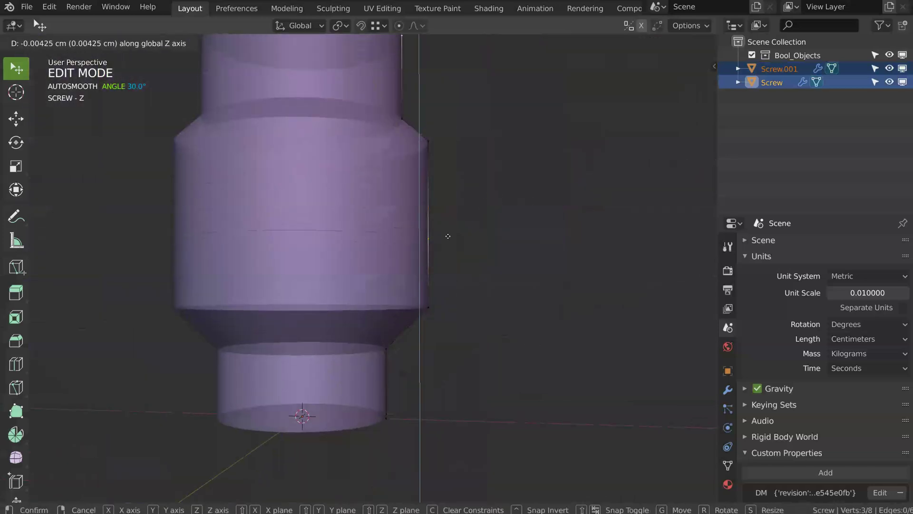
pyautogui.click(443, 223)
pyautogui.moveTo(407, 176)
pyautogui.mouseDown(button='middle')
pyautogui.moveTo(402, 198)
pyautogui.moveTo(404, 190)
pyautogui.mouseUp(button='middle')
pyautogui.hotkey('alt', 'a')
pyautogui.keyDown('shift'); pyautogui.moveTo(418, 148); pyautogui.dragTo(473, 155, button='middle'); pyautogui.keyUp('shift')
pyautogui.press('Tab')
pyautogui.moveTo(416, 230); pyautogui.dragTo(412, 219, button='middle')
pyautogui.hotkey('alt', 'z')
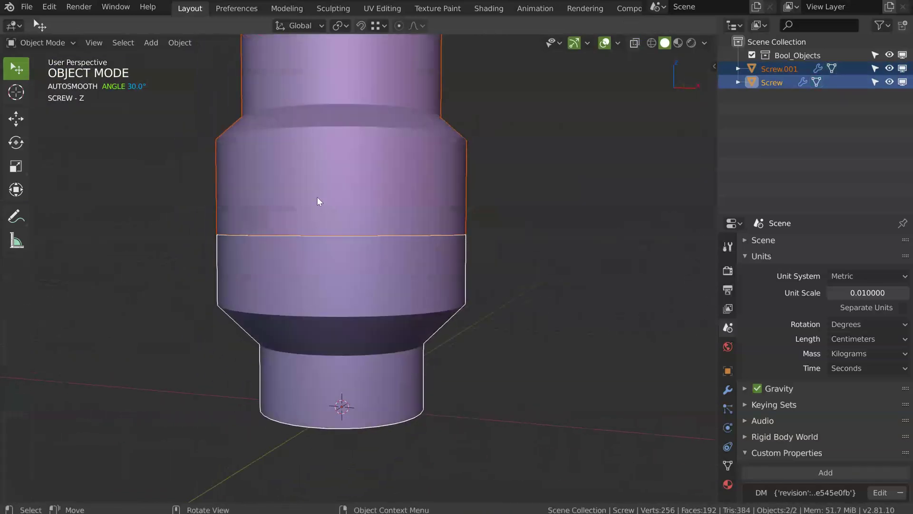
# - Preview the two parts with the Object viewport colour and switch the colour mode back to Random
pyautogui.press('a')
pyautogui.click(419, 238)
pyautogui.moveTo(509, 243); pyautogui.dragTo(483, 222, button='middle')
pyautogui.click(705, 43)
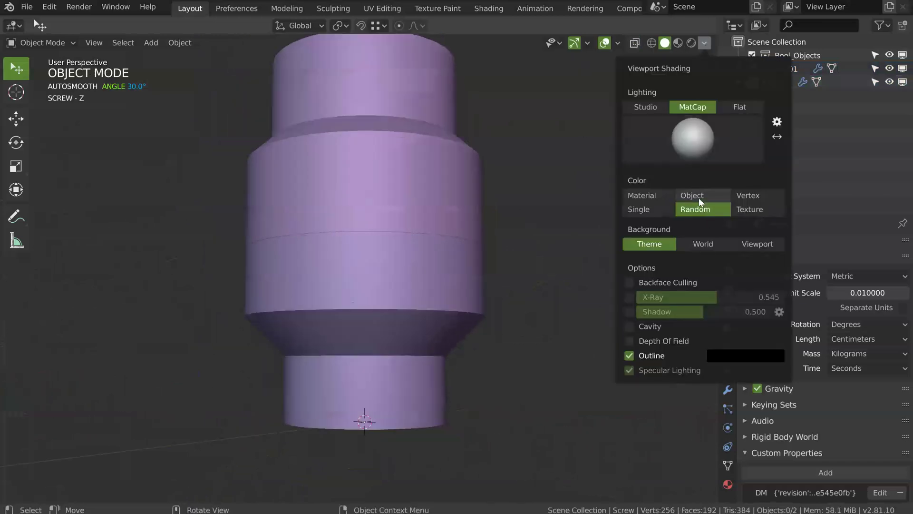
pyautogui.click(699, 198)
pyautogui.moveTo(285, 245); pyautogui.dragTo(328, 243, button='middle')
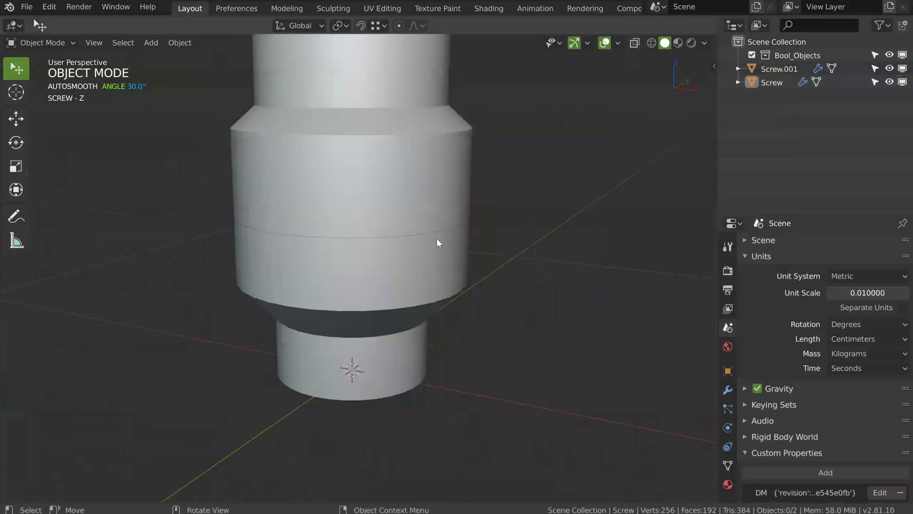
pyautogui.scroll(2, 444, 238)
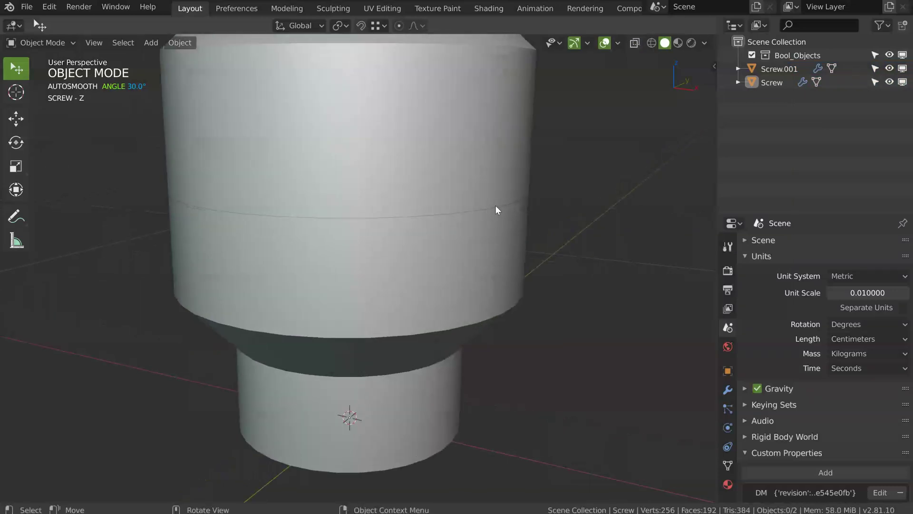
pyautogui.scroll(-2, 495, 204)
pyautogui.moveTo(482, 203)
pyautogui.mouseDown(button='middle')
pyautogui.moveTo(467, 207)
pyautogui.moveTo(481, 196)
pyautogui.moveTo(450, 202)
pyautogui.moveTo(473, 218)
pyautogui.mouseUp(button='middle')
pyautogui.click(705, 43)
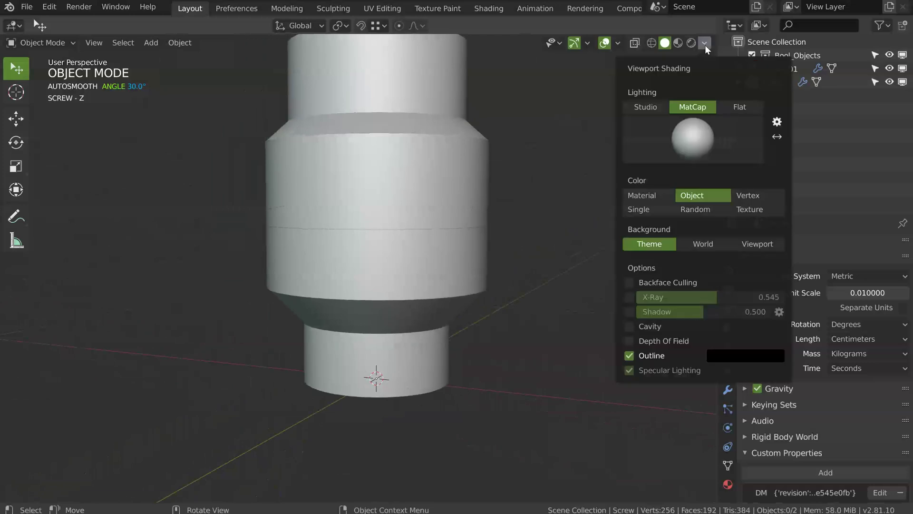
pyautogui.click(695, 209)
# - Select both screw objects and add Solidify with offset -1, Only Rim enabled and a thickness of about 0.004
pyautogui.scroll(2, 476, 228)
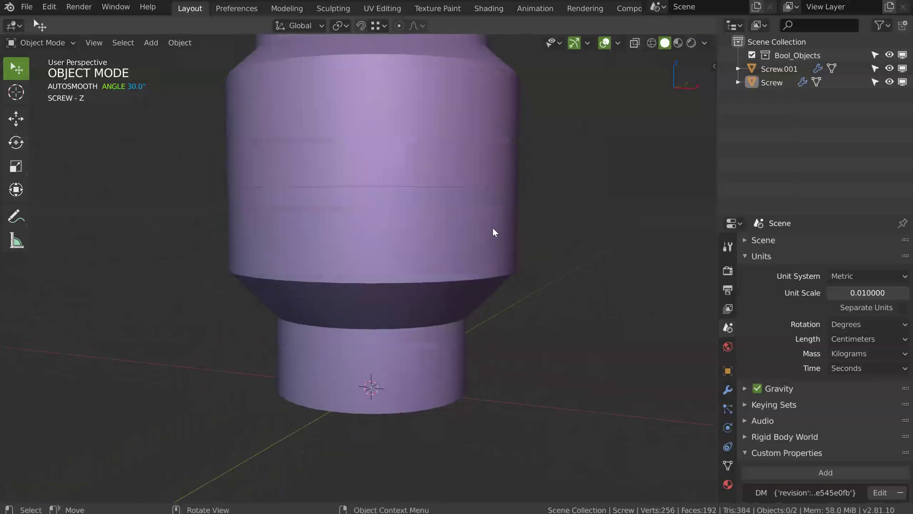
pyautogui.click(493, 233)
pyautogui.moveTo(491, 147); pyautogui.dragTo(455, 229, button='middle')
pyautogui.keyDown('shift'); pyautogui.click(461, 213); pyautogui.keyUp('shift')
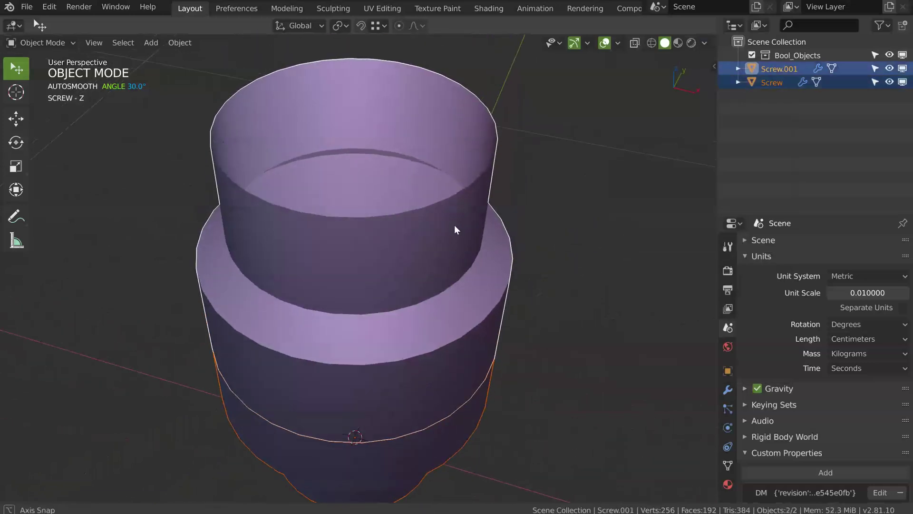
pyautogui.hotkey('alt', 'q')
pyautogui.click(376, 184)
pyautogui.click(416, 147)
pyautogui.write('d-')
pyautogui.press('Return')
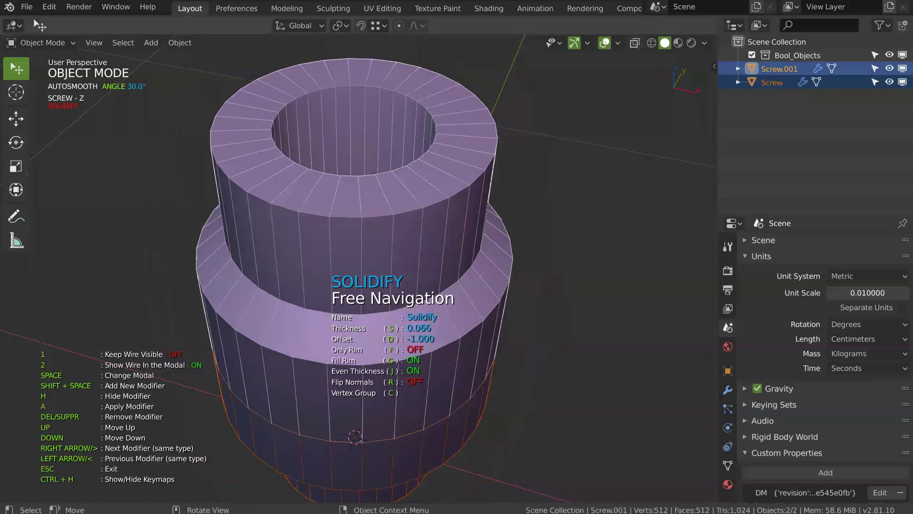
pyautogui.press('f')
pyautogui.press('s')
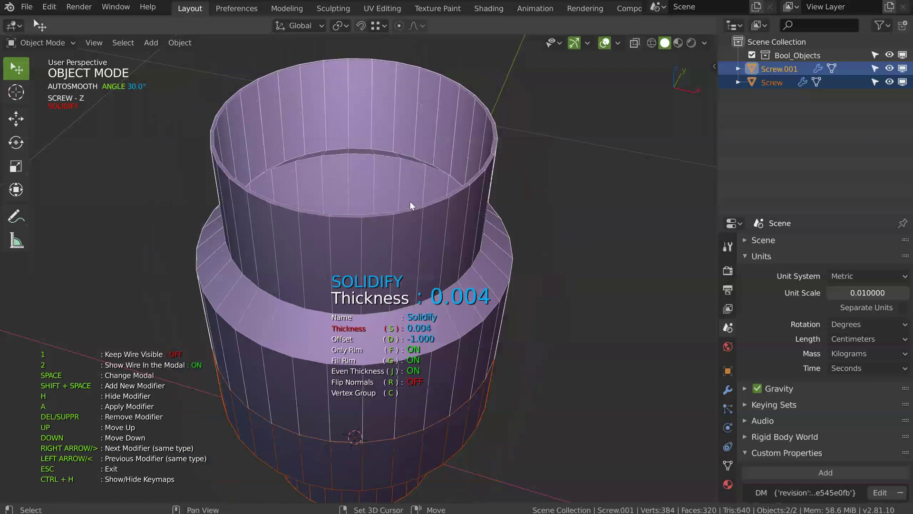
pyautogui.click(414, 201)
# - Add an angle-limited Bevel with a width of about 0.002 to both screw objects
pyautogui.moveTo(415, 202); pyautogui.dragTo(427, 176, button='middle')
pyautogui.scroll(2, 424, 184)
pyautogui.hotkey('shift', 'space')
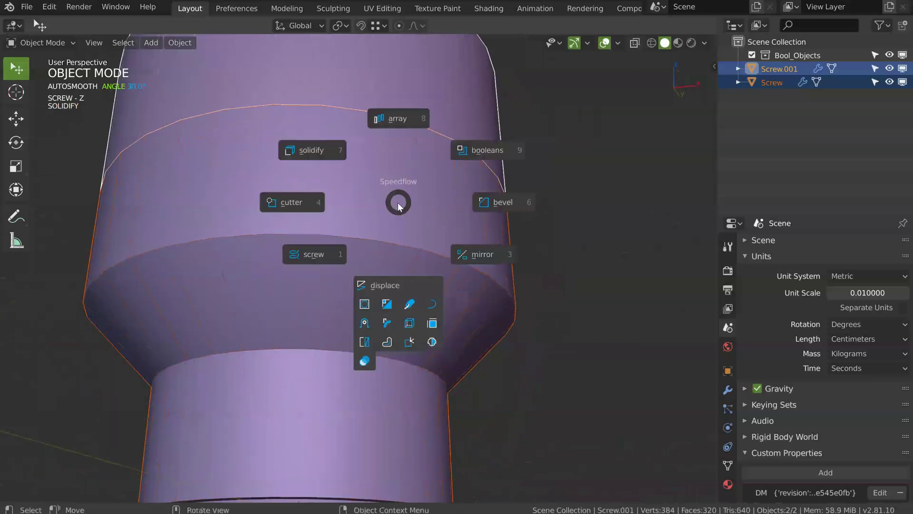
pyautogui.click(496, 201)
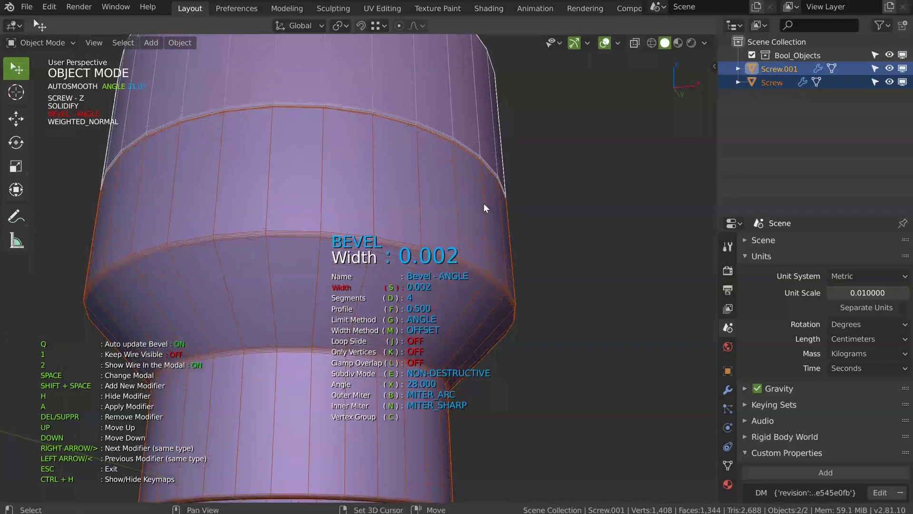
pyautogui.click(482, 205)
# - Raise the Screw modifier steps to 64 on both objects
pyautogui.moveTo(441, 196); pyautogui.dragTo(405, 212, button='middle')
pyautogui.hotkey('shift', 'space')
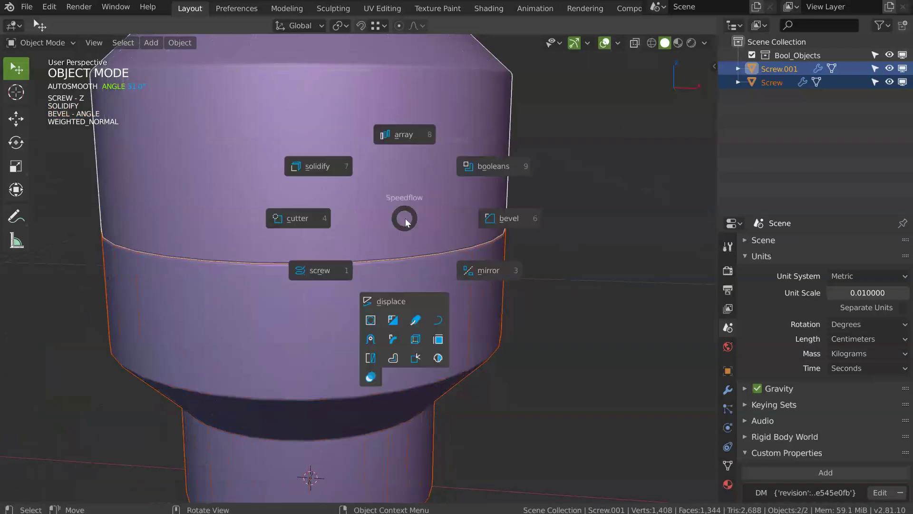
pyautogui.click(327, 282)
pyautogui.press('s')
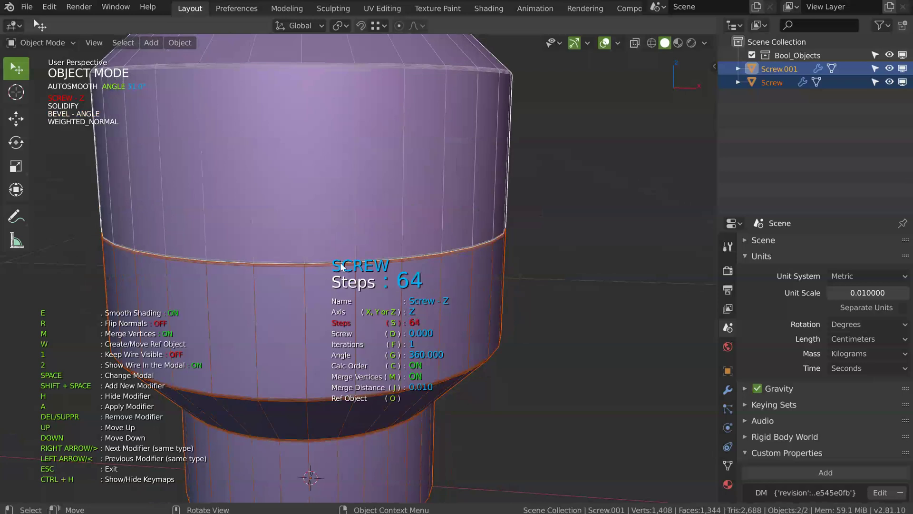
pyautogui.click(341, 266)
pyautogui.press('Escape')
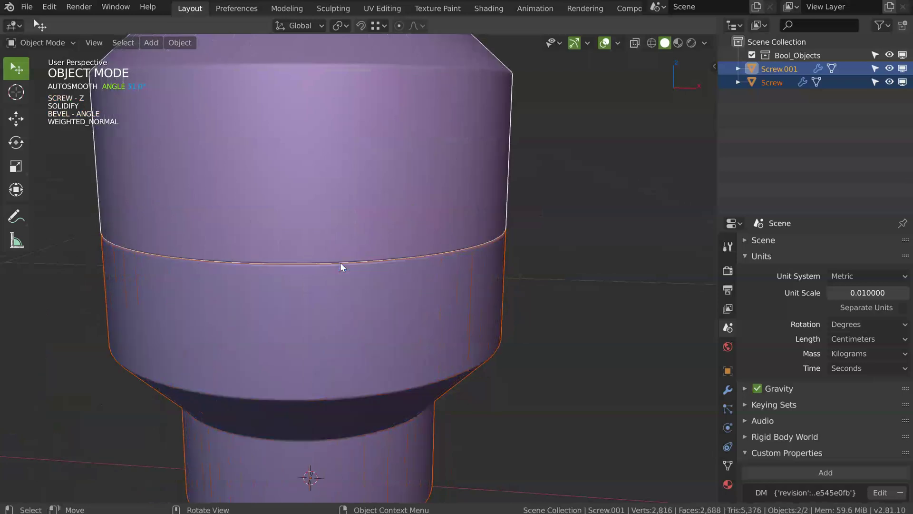
# - Deselect the parts and examine the bevelled seam, lower opening and upper rim up close
pyautogui.keyDown('ctrl'); pyautogui.moveTo(340, 262); pyautogui.dragTo(306, 247, button='middle'); pyautogui.keyUp('ctrl')
pyautogui.hotkey('alt', 'a')
pyautogui.moveTo(392, 226); pyautogui.dragTo(341, 234, button='middle')
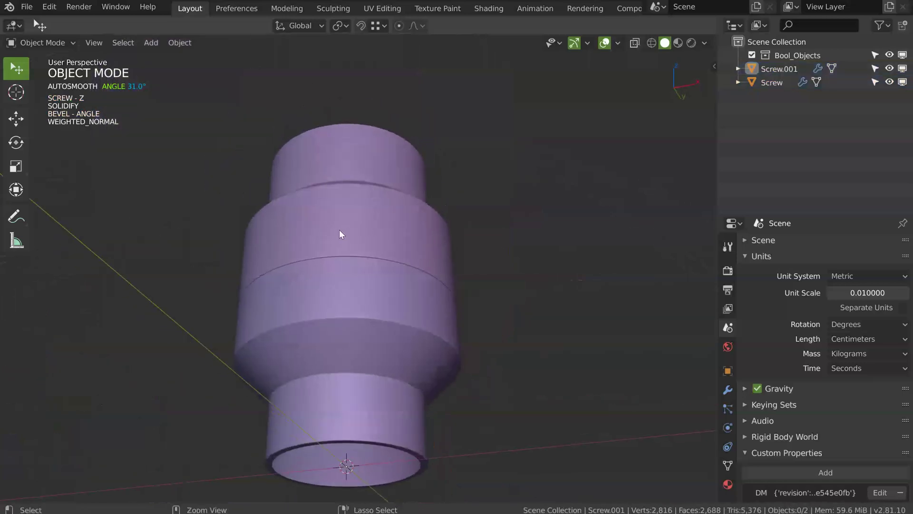
pyautogui.scroll(5, 347, 248)
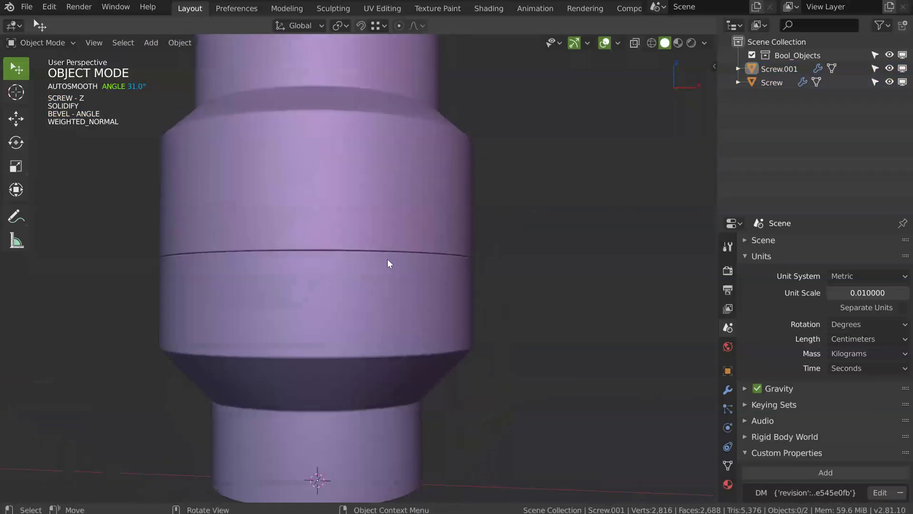
pyautogui.moveTo(409, 281); pyautogui.dragTo(401, 249, button='middle')
pyautogui.click(351, 264)
pyautogui.click(350, 262)
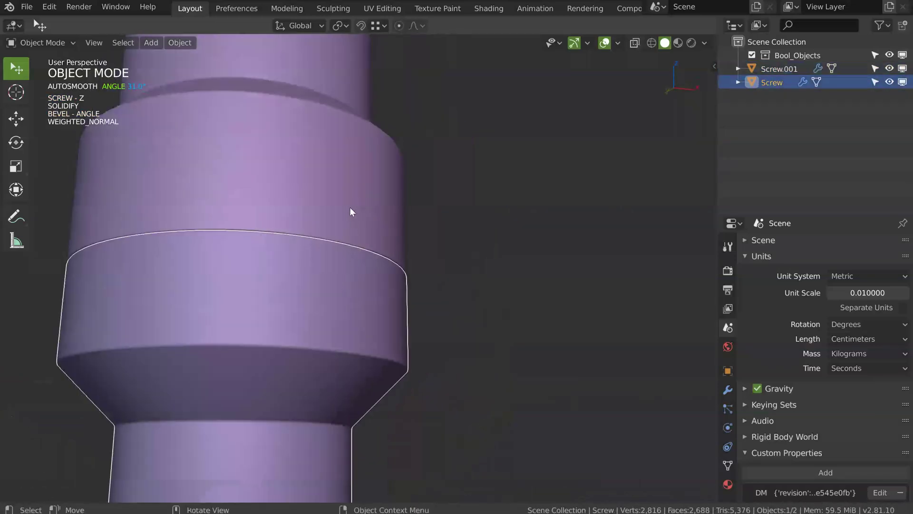
pyautogui.hotkey('alt', 'a')
pyautogui.scroll(-6, 385, 257)
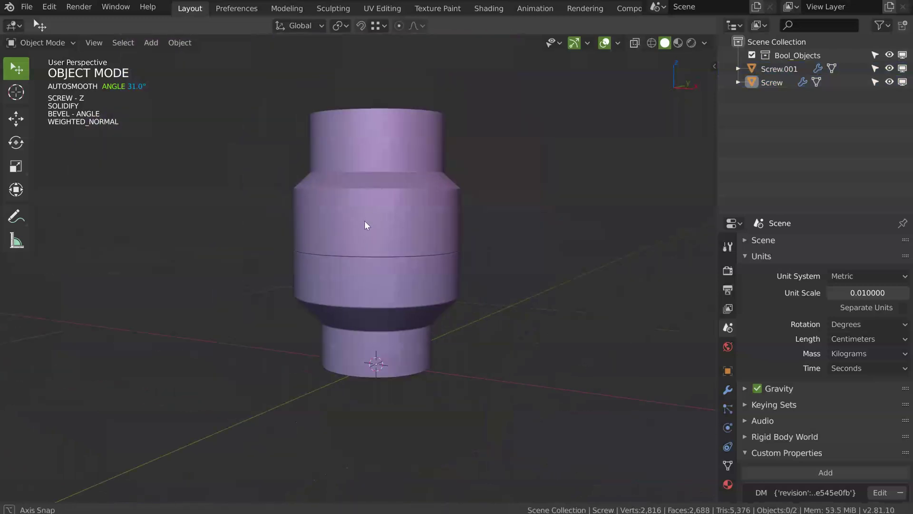
pyautogui.moveTo(367, 223); pyautogui.dragTo(382, 249, button='middle')
pyautogui.scroll(8, 360, 215)
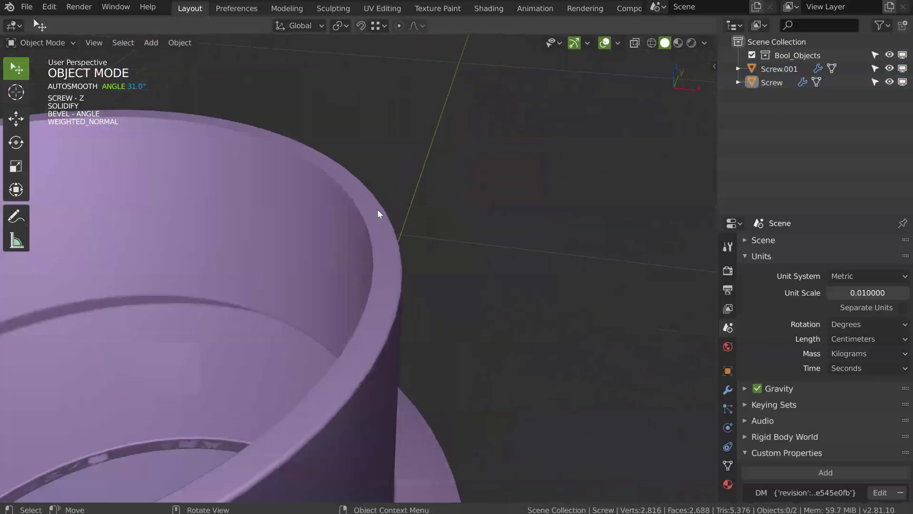
# - Select the upper object and adjust the thickness of its Solidify modifier
pyautogui.click(387, 260)
pyautogui.press('q')
pyautogui.click(309, 213)
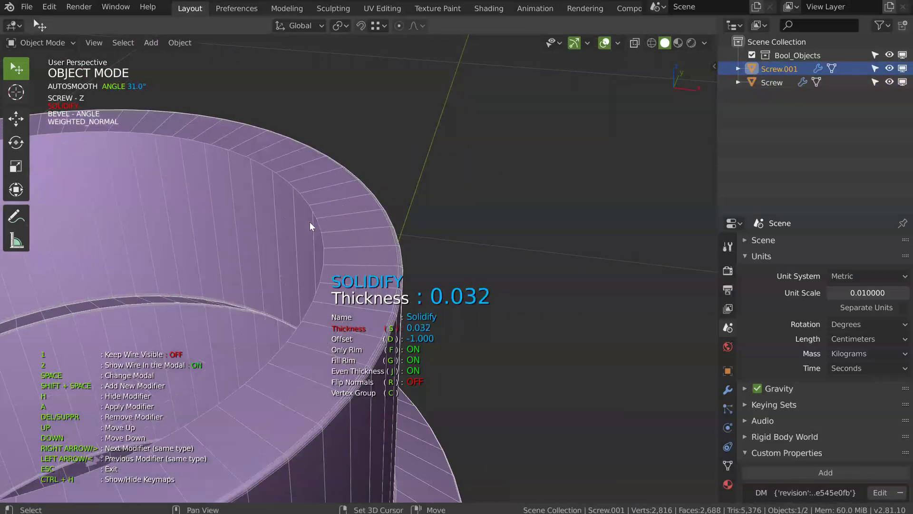
pyautogui.click(372, 224)
pyautogui.scroll(-4, 373, 224)
pyautogui.keyDown('shift'); pyautogui.moveTo(345, 278); pyautogui.dragTo(402, 257, button='middle'); pyautogui.keyUp('shift')
pyautogui.moveTo(402, 257); pyautogui.dragTo(446, 199, button='middle')
pyautogui.keyDown('shift'); pyautogui.moveTo(446, 200); pyautogui.dragTo(469, 110, button='middle'); pyautogui.keyUp('shift')
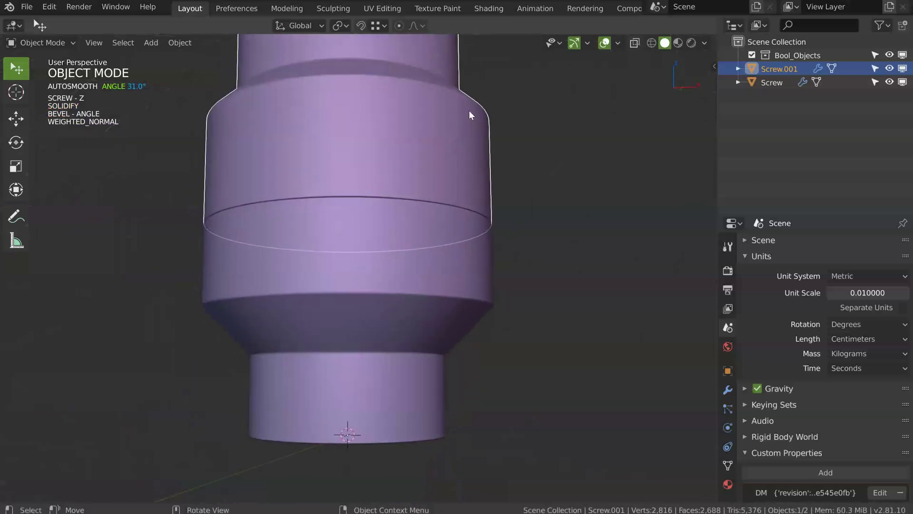
# - Edit the lower object and add a vertex-group Bevel of width 0.040 at the profile corner where its neck begins
pyautogui.hotkey('alt', 'a')
pyautogui.moveTo(378, 216); pyautogui.dragTo(394, 181, button='middle')
pyautogui.click(421, 230)
pyautogui.press('Tab')
pyautogui.moveTo(400, 285); pyautogui.dragTo(373, 264, button='middle')
pyautogui.hotkey('alt', 'z')
pyautogui.hotkey('alt', 'z')
pyautogui.press('space')
pyautogui.click(463, 267)
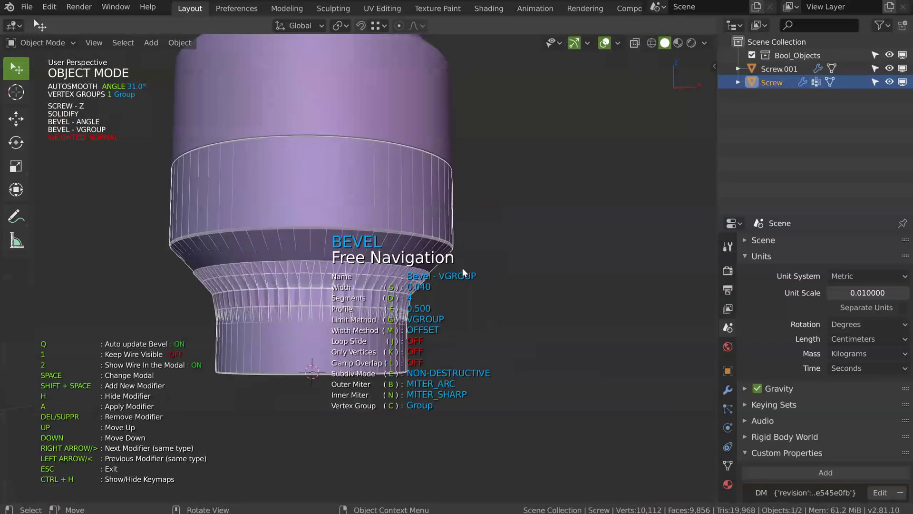
# - Move the lower object's vertex-group Bevel above the angle Bevel in the modifier stack and adjust its width
pyautogui.press('Up')
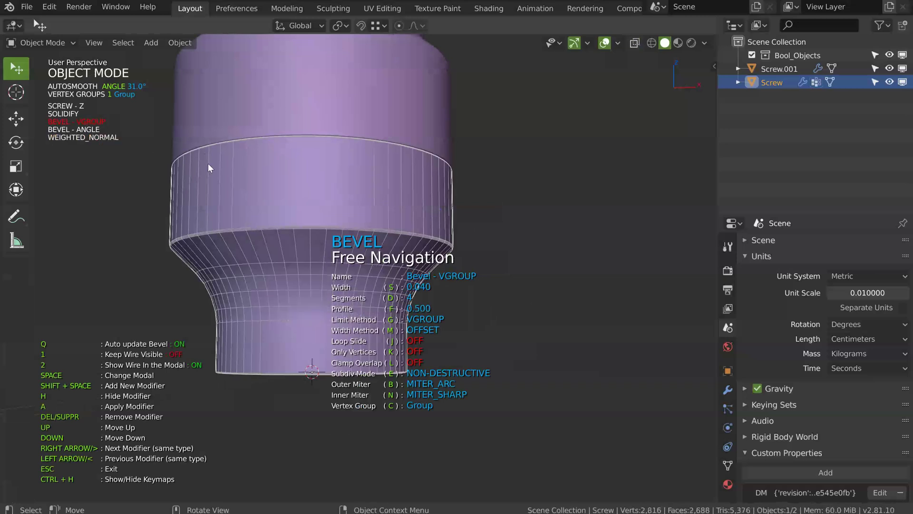
pyautogui.press('Down')
pyautogui.press('Up')
pyautogui.press('s')
pyautogui.press('s')
pyautogui.keyDown('shift'); pyautogui.moveTo(432, 172); pyautogui.dragTo(415, 307, button='middle'); pyautogui.keyUp('shift')
pyautogui.press('Escape')
# - Edit the upper object, add a vertex-group Bevel at its shoulder vertex and move it above the angle Bevel
pyautogui.moveTo(430, 253); pyautogui.dragTo(428, 286, button='middle')
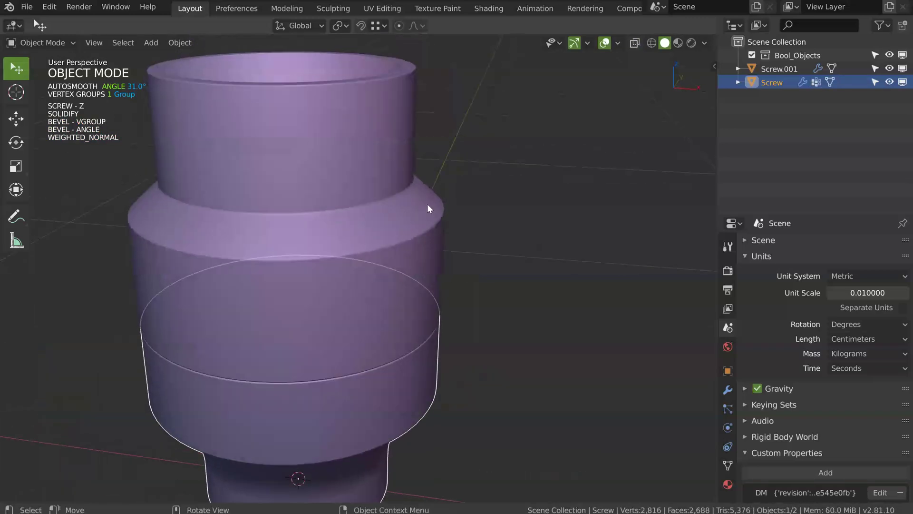
pyautogui.click(427, 205)
pyautogui.press('Tab')
pyautogui.press('q')
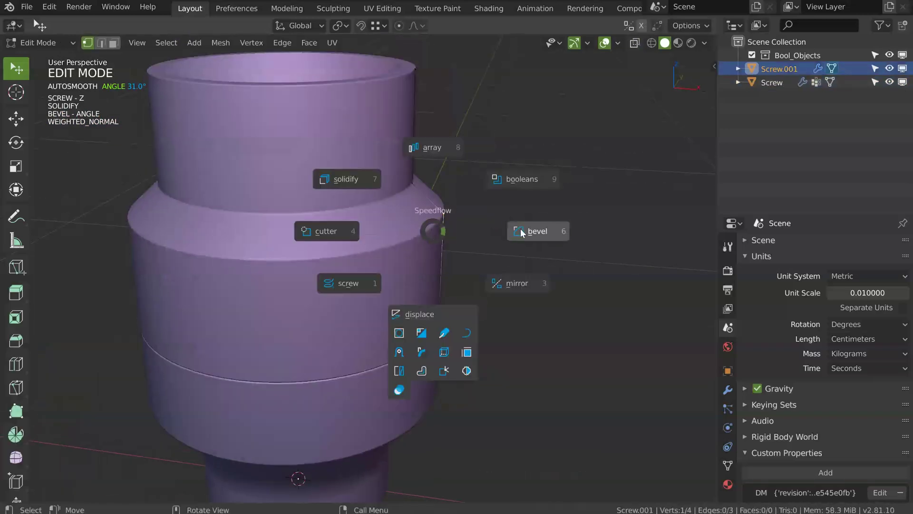
pyautogui.click(524, 230)
pyautogui.press('Up')
# - Adjust the width, segments and profile of the upper object's vertex-group Bevel to round the shoulder
pyautogui.press('s')
pyautogui.press('s')
pyautogui.press('d')
pyautogui.press('d')
pyautogui.press('f')
pyautogui.press('f')
pyautogui.press('Escape')
# - Deselect everything and examine the rounded two-part body from several angles
pyautogui.scroll(-4, 600, 159)
pyautogui.moveTo(458, 210); pyautogui.dragTo(461, 200, button='middle')
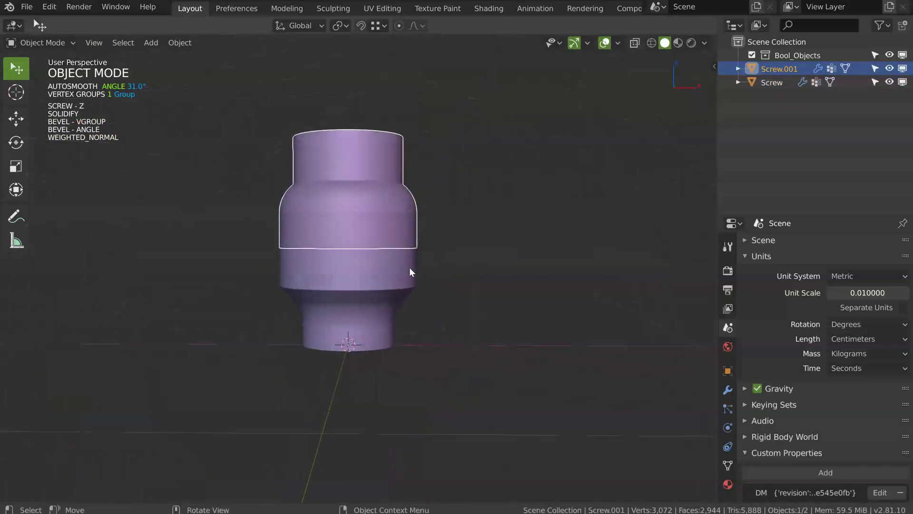
pyautogui.click(410, 268)
pyautogui.hotkey('alt', 'a')
pyautogui.moveTo(407, 159); pyautogui.dragTo(417, 209, button='middle')
pyautogui.scroll(3, 418, 209)
pyautogui.moveTo(252, 278); pyautogui.dragTo(361, 238, button='middle')
pyautogui.scroll(-3, 320, 234)
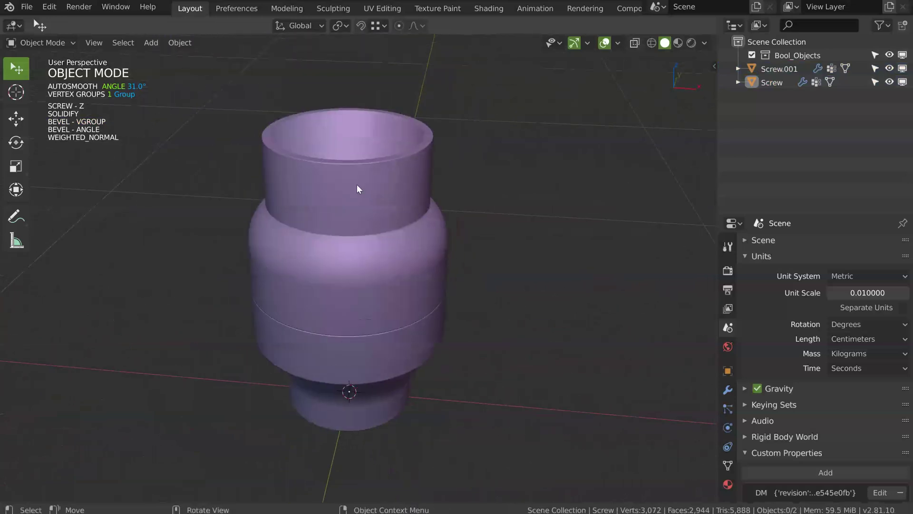
pyautogui.scroll(1, 411, 153)
pyautogui.keyDown('shift'); pyautogui.moveTo(364, 166); pyautogui.dragTo(384, 161, button='middle'); pyautogui.keyUp('shift')
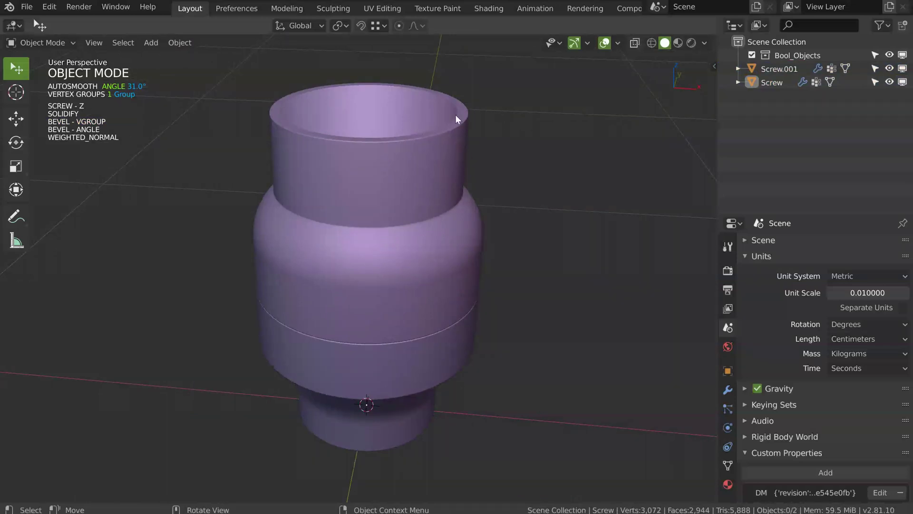
pyautogui.moveTo(379, 188); pyautogui.dragTo(349, 249, button='middle')
pyautogui.moveTo(383, 281); pyautogui.dragTo(430, 304, button='middle')
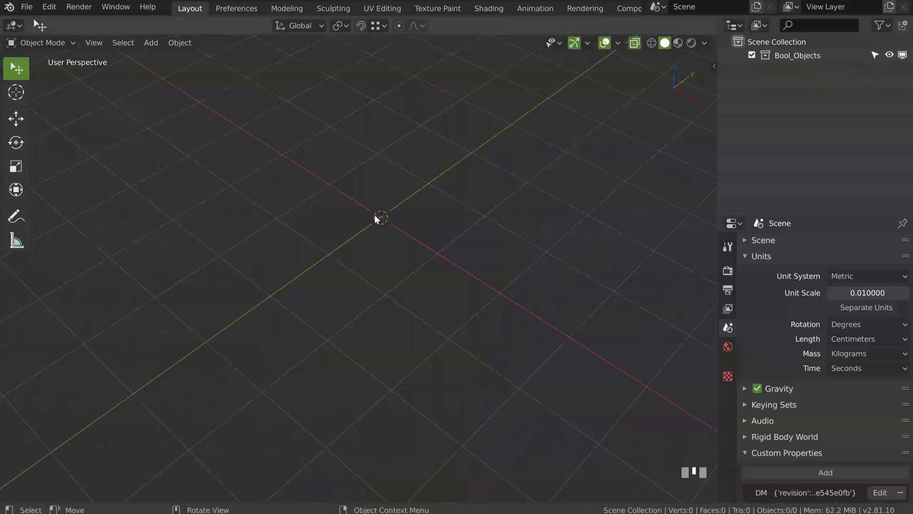
pyautogui.moveTo(375, 216); pyautogui.dragTo(385, 252, button='middle')
# - Add a plane primitive and scale its mesh about 2.37 times along the global Y axis
pyautogui.hotkey('shift', 'q')
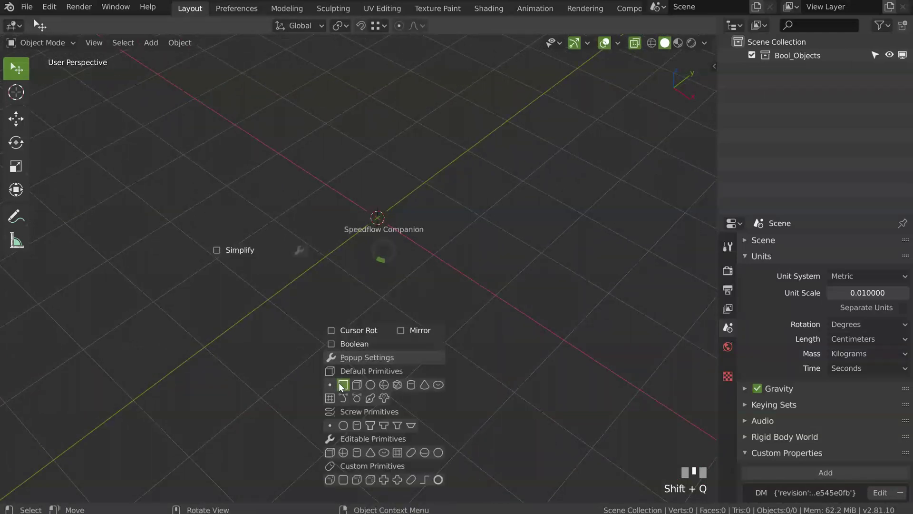
pyautogui.click(342, 385)
pyautogui.press('Tab')
pyautogui.press('s')
pyautogui.press('y')
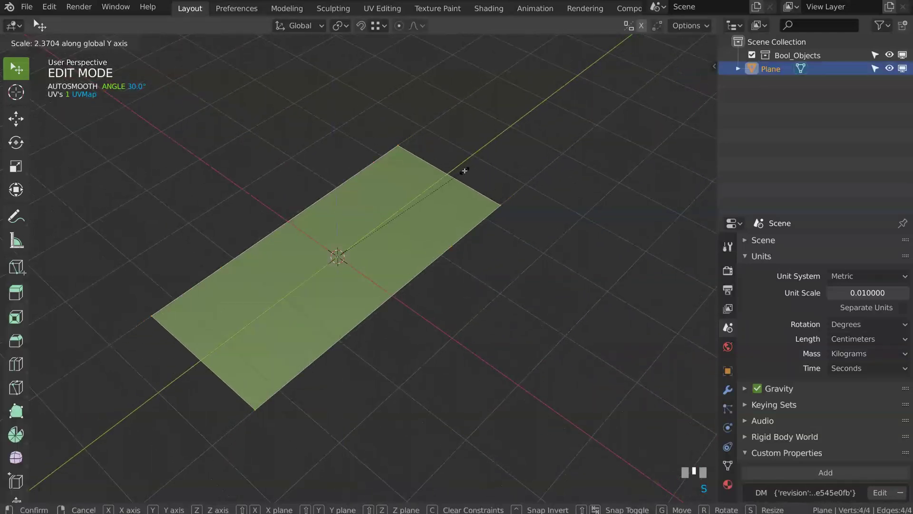
pyautogui.click(465, 171)
# - Add one centred loop cut running lengthwise along the plane
pyautogui.keyDown('shift'); pyautogui.moveTo(220, 348); pyautogui.dragTo(301, 281, button='middle'); pyautogui.keyUp('shift')
pyautogui.hotkey('ctrl', 'r')
pyautogui.click(300, 283)
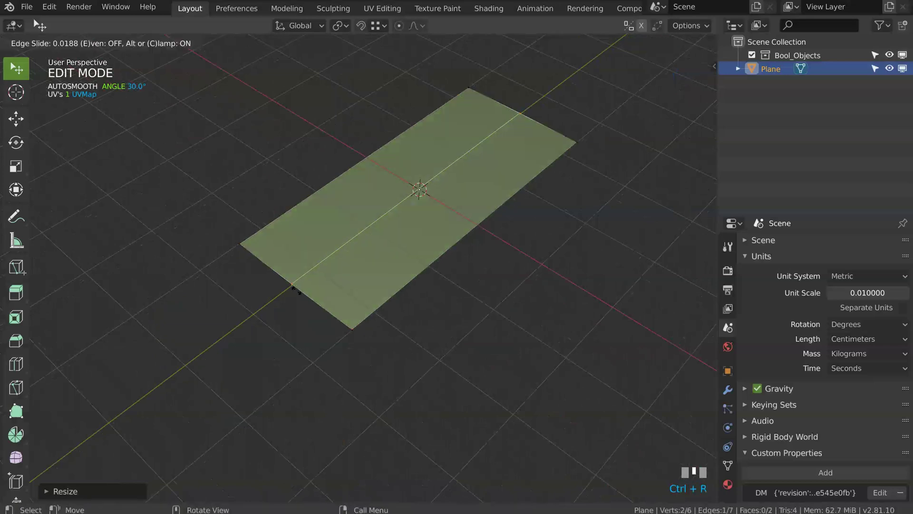
pyautogui.rightClick(295, 289)
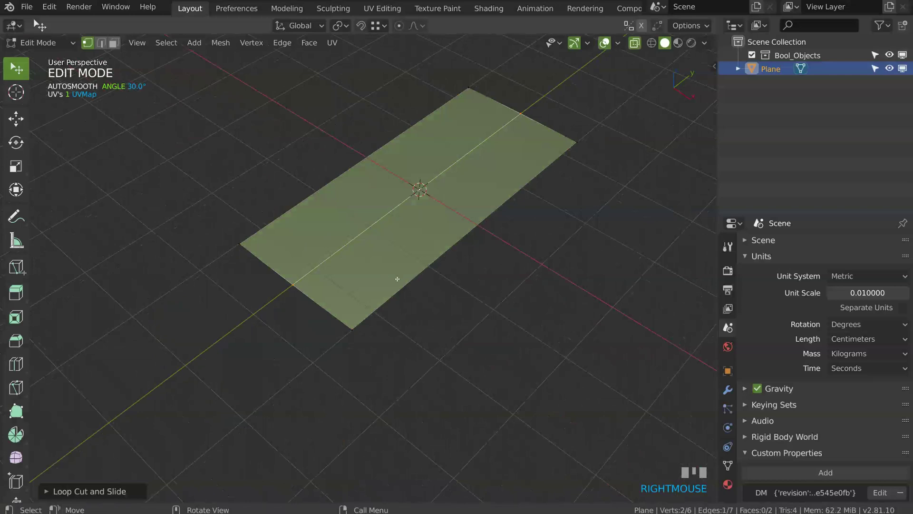
# - Add a Solidify modifier driven by a vertex group of the centre edge and set its offset to 1.000
pyautogui.press('space')
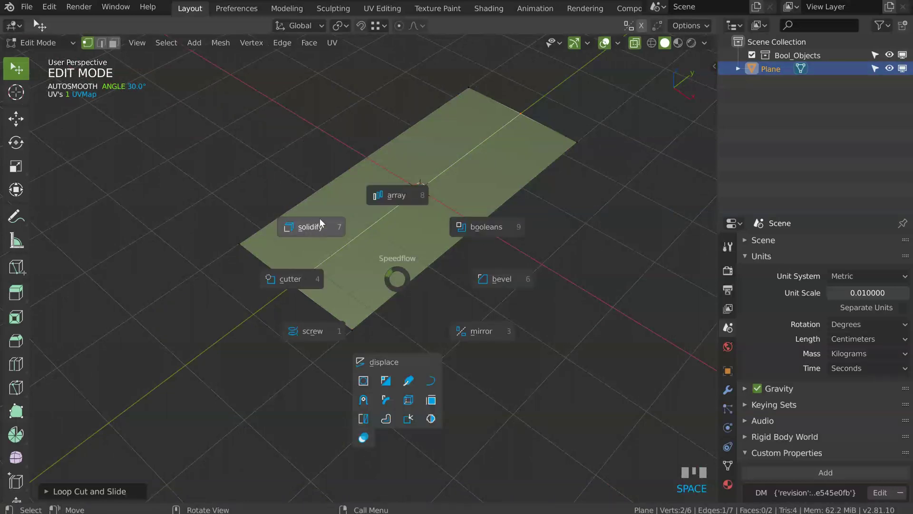
pyautogui.click(306, 228)
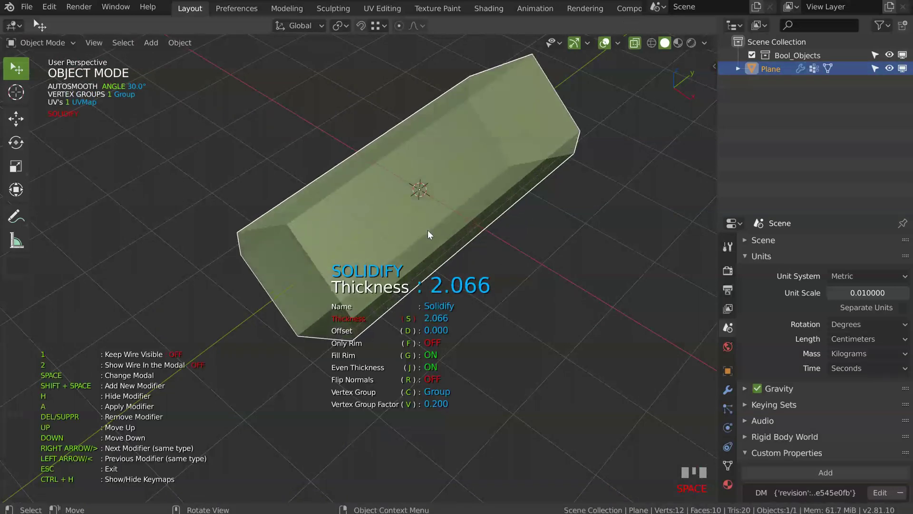
pyautogui.moveTo(424, 230); pyautogui.dragTo(393, 224, button='middle')
pyautogui.click(394, 227)
pyautogui.press('d')
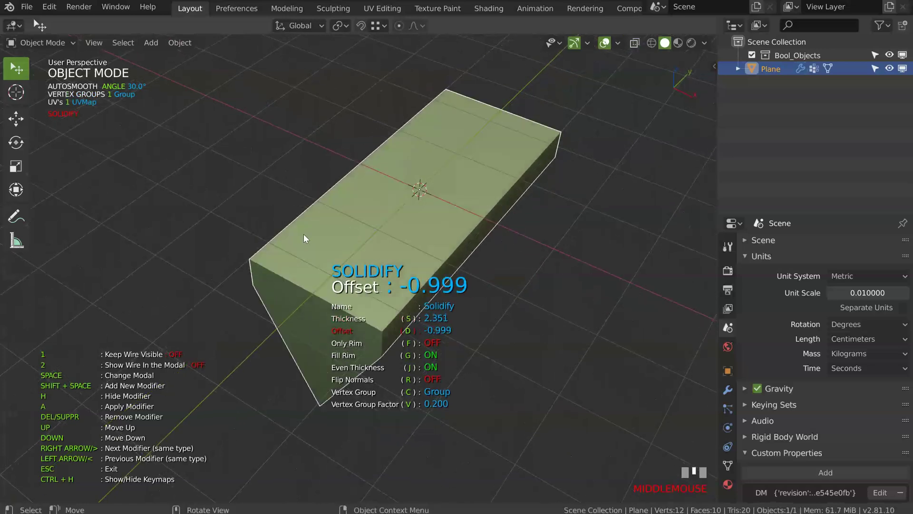
pyautogui.click(526, 208)
# - Set the Solidify thickness to about 1.666 and the Vertex Group Factor to about 0.246 to form a gabled house shape
pyautogui.press('s')
pyautogui.click(402, 239)
pyautogui.moveTo(401, 239); pyautogui.dragTo(336, 213, button='middle')
pyautogui.press('v')
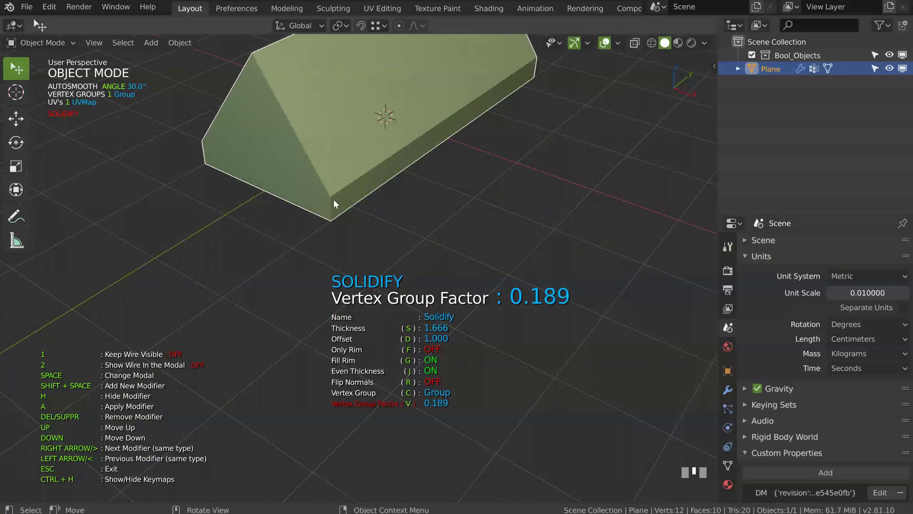
pyautogui.moveTo(338, 202); pyautogui.dragTo(435, 216, button='middle')
pyautogui.click(436, 226)
pyautogui.hotkey('shift', 'q')
pyautogui.click(302, 218)
pyautogui.hotkey('shift', 'q')
pyautogui.click(285, 227)
# - Add a Wireframe modifier with a thickness of about 0.063 to the house shape
pyautogui.keyDown('shift'); pyautogui.moveTo(262, 240); pyautogui.dragTo(366, 255, button='middle'); pyautogui.keyUp('shift')
pyautogui.keyDown('shift'); pyautogui.middleClick(390, 236); pyautogui.keyUp('shift')
pyautogui.press('space')
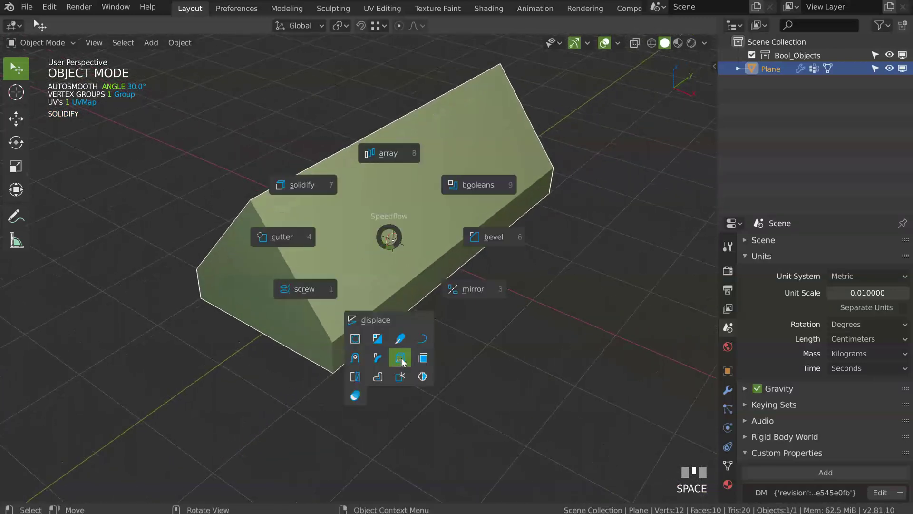
pyautogui.click(402, 362)
pyautogui.moveTo(381, 351); pyautogui.dragTo(416, 256, button='middle')
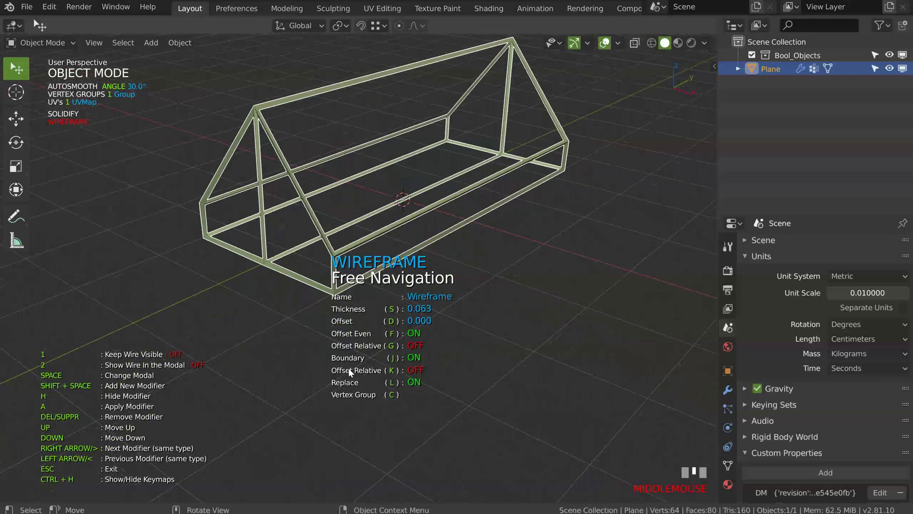
pyautogui.moveTo(423, 270); pyautogui.dragTo(384, 200, button='middle')
# - Reopen the Solidify modifier's settings and try its Only Rim option, switching it on and off again
pyautogui.press('space')
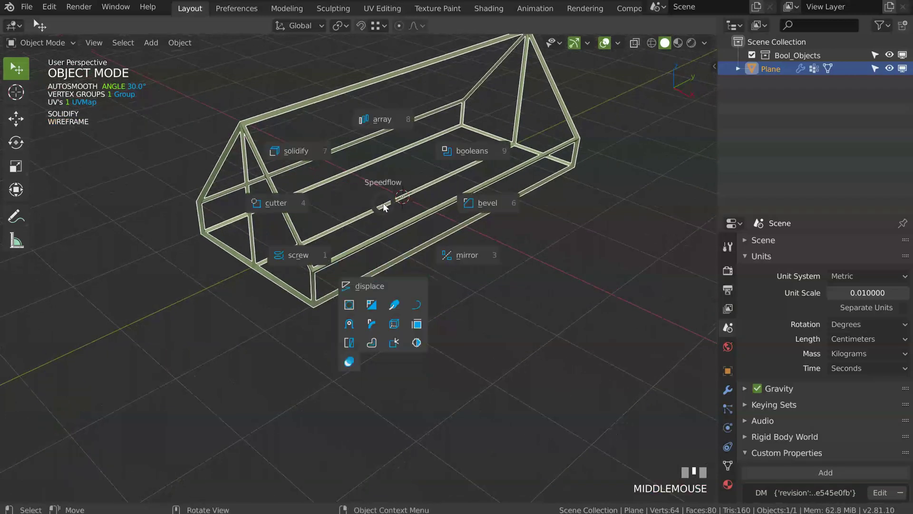
pyautogui.click(307, 154)
pyautogui.press('f')
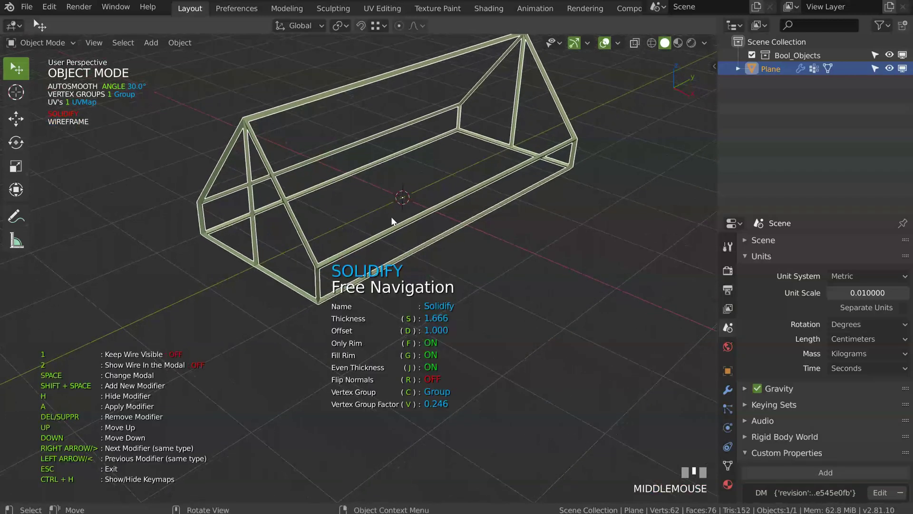
pyautogui.press('f')
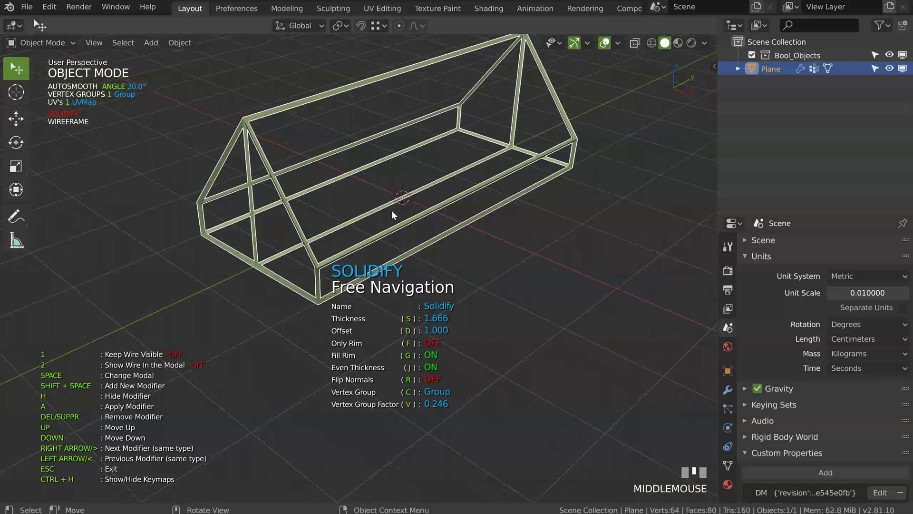
# - Try combinations of the Solidify Only Rim and Fill Rim options, ending with Only Rim on and Fill Rim off
pyautogui.press('g')
pyautogui.press('f')
pyautogui.press('g')
pyautogui.press('g')
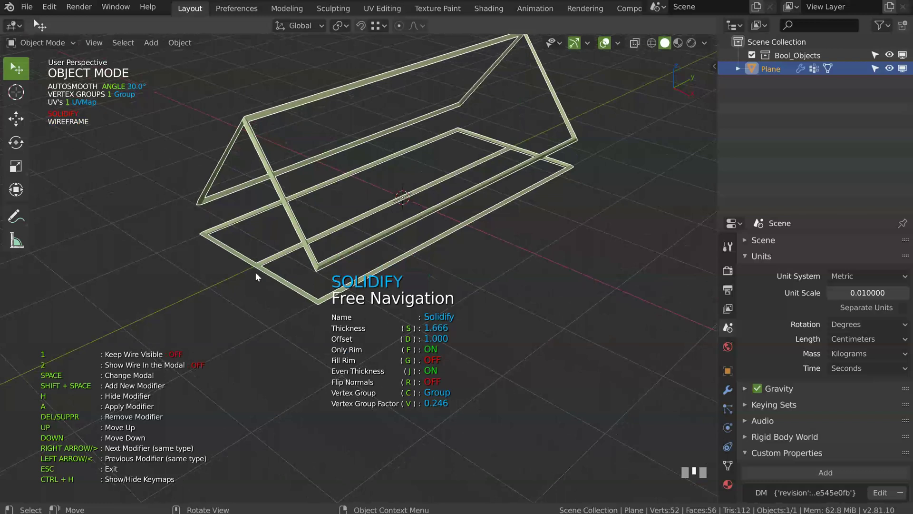
pyautogui.press('g')
pyautogui.press('g')
pyautogui.press('f')
pyautogui.press('g')
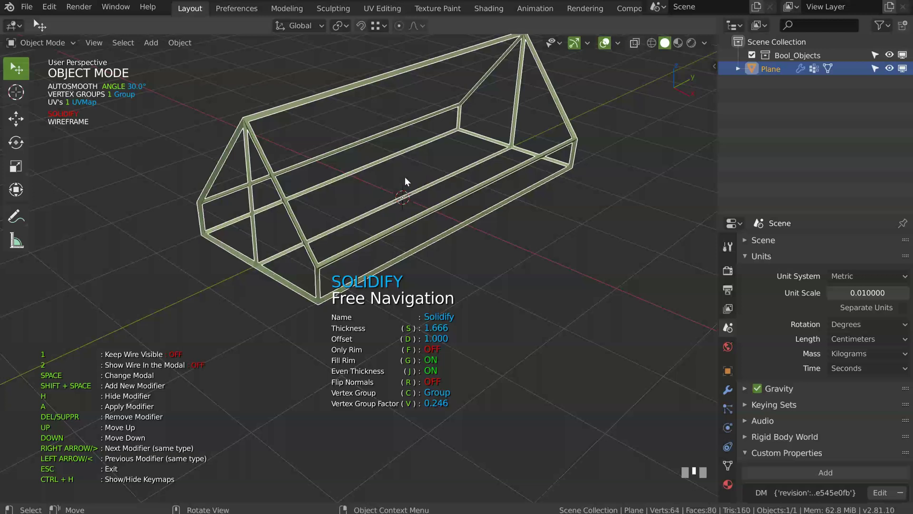
pyautogui.press('g')
# - Try a Decimate modifier in Dissolve mode with a value of about 0.014 before the Wireframe, and remove it
pyautogui.press('space')
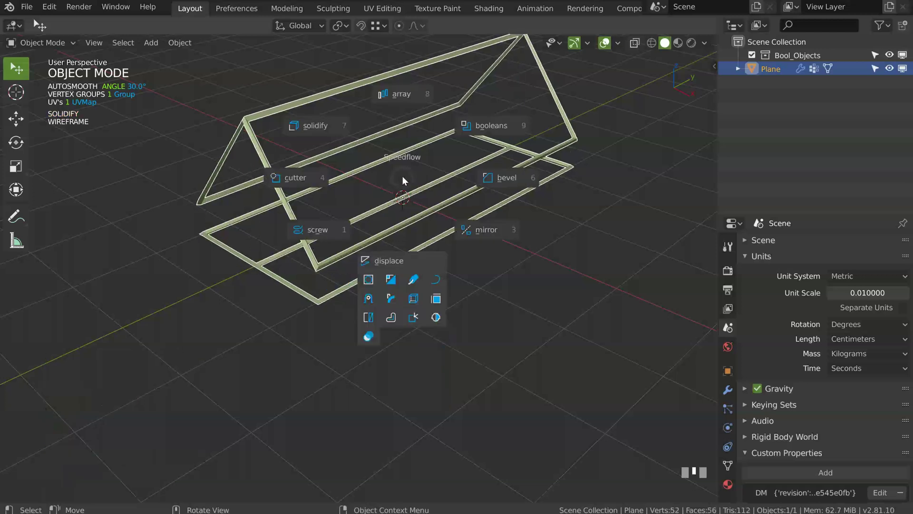
pyautogui.click(391, 280)
pyautogui.moveTo(392, 281); pyautogui.dragTo(385, 254, button='middle')
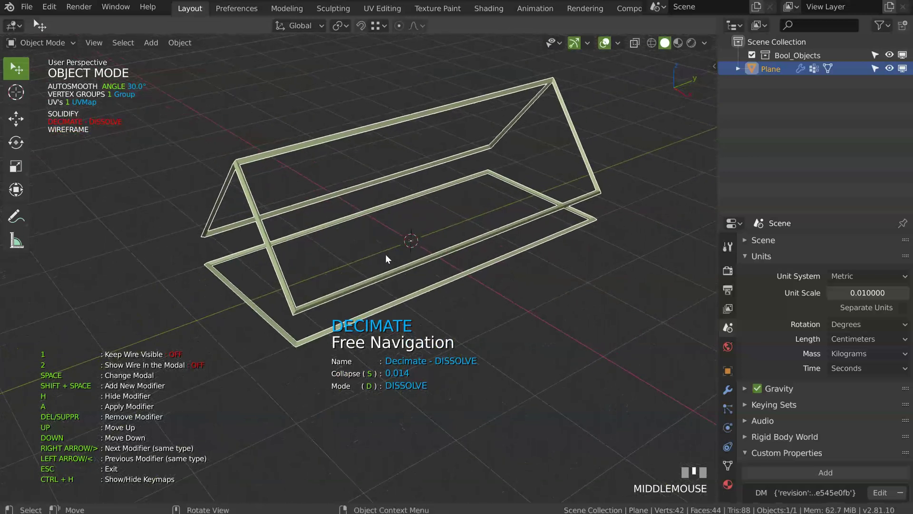
pyautogui.press('Delete')
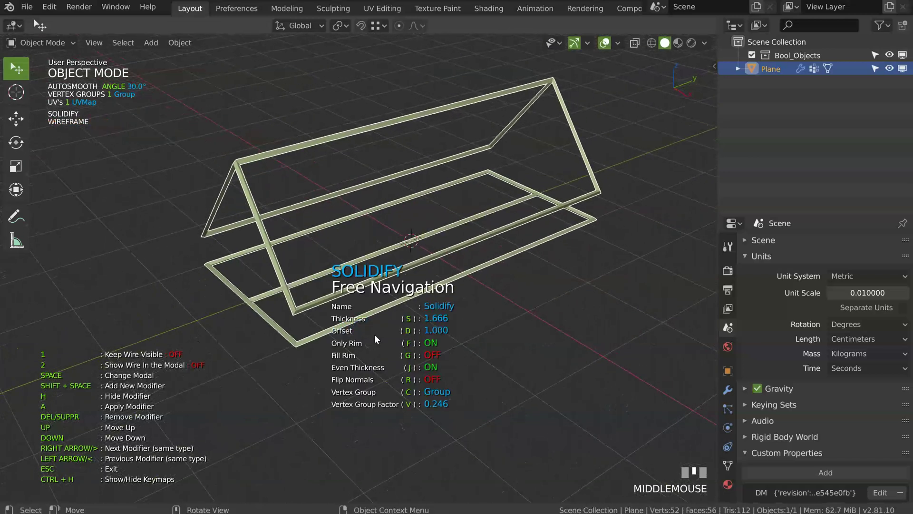
# - Switch the Solidify modifier's Only Rim option off and its Fill Rim option on
pyautogui.press('space')
pyautogui.click(316, 208)
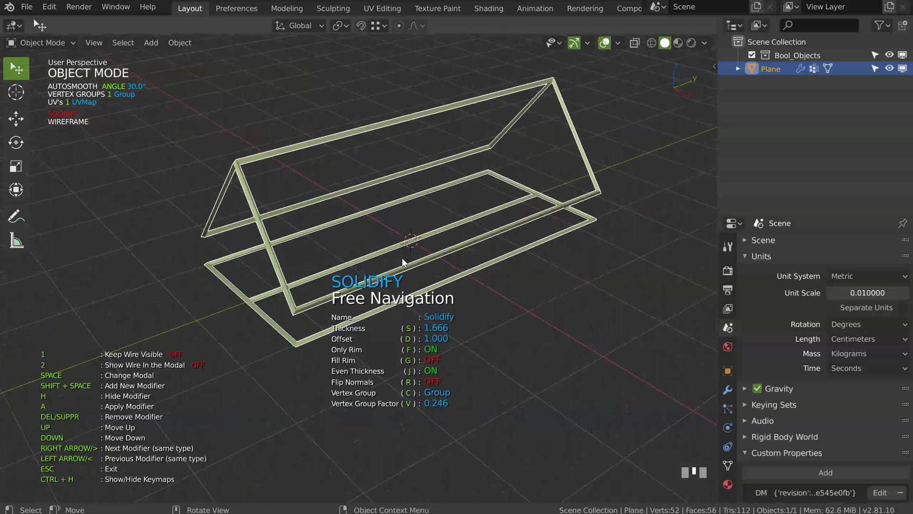
pyautogui.press('f')
pyautogui.press('g')
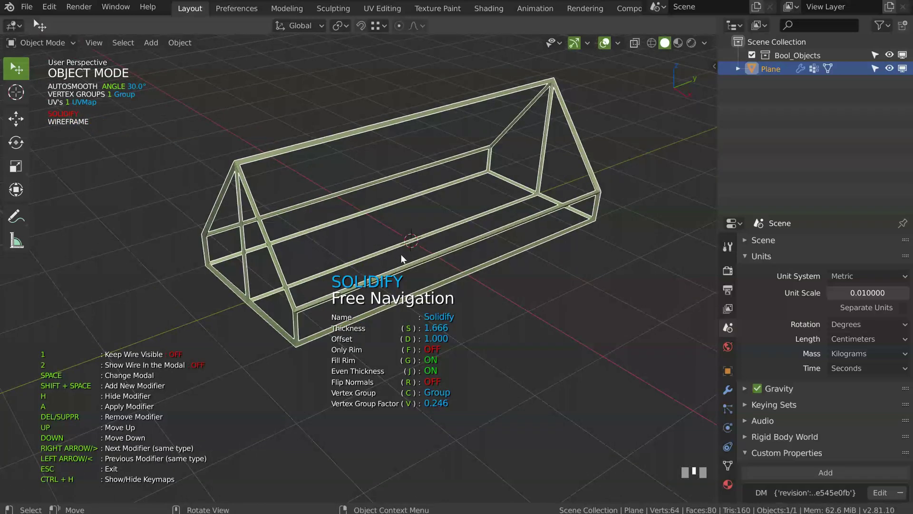
# - Add one centred crosswise loop cut to the base mesh with X-ray display switched on
pyautogui.keyDown('shift'); pyautogui.moveTo(401, 254); pyautogui.dragTo(401, 218, button='middle'); pyautogui.keyUp('shift')
pyautogui.press('Tab')
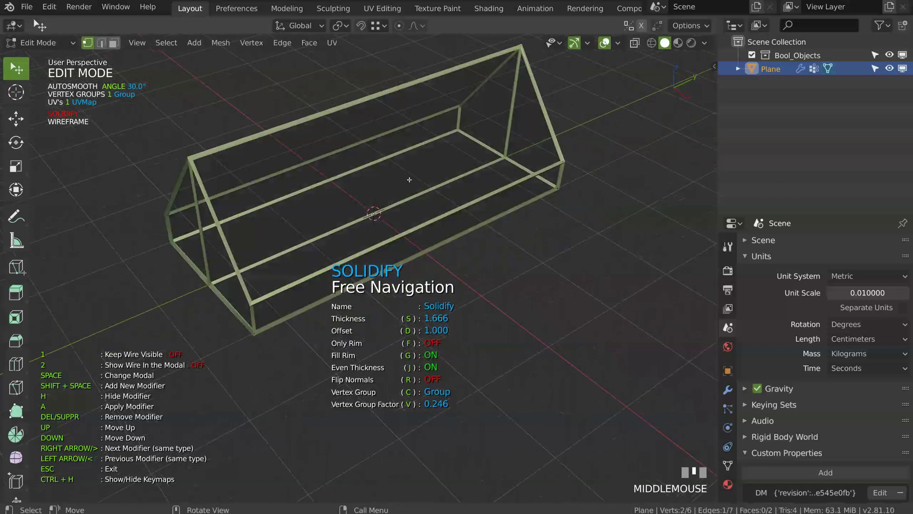
pyautogui.hotkey('alt', 'z')
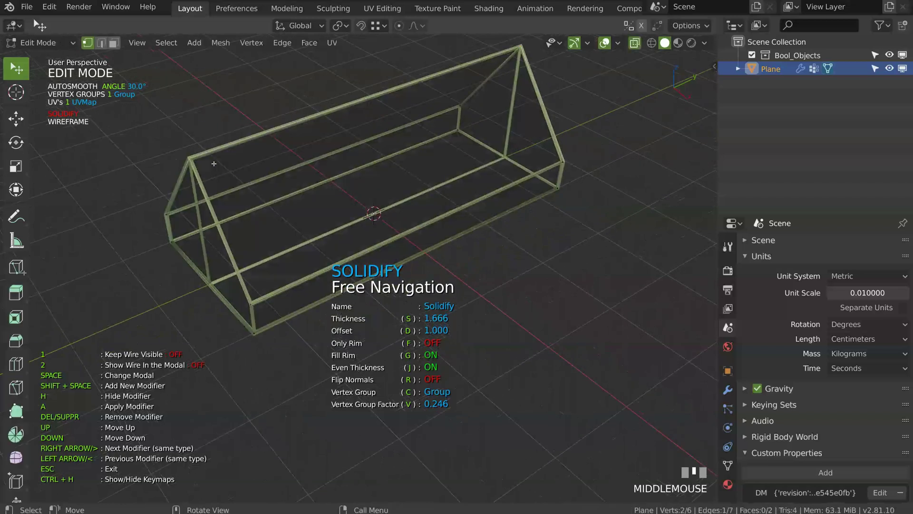
pyautogui.hotkey('ctrl', 'r')
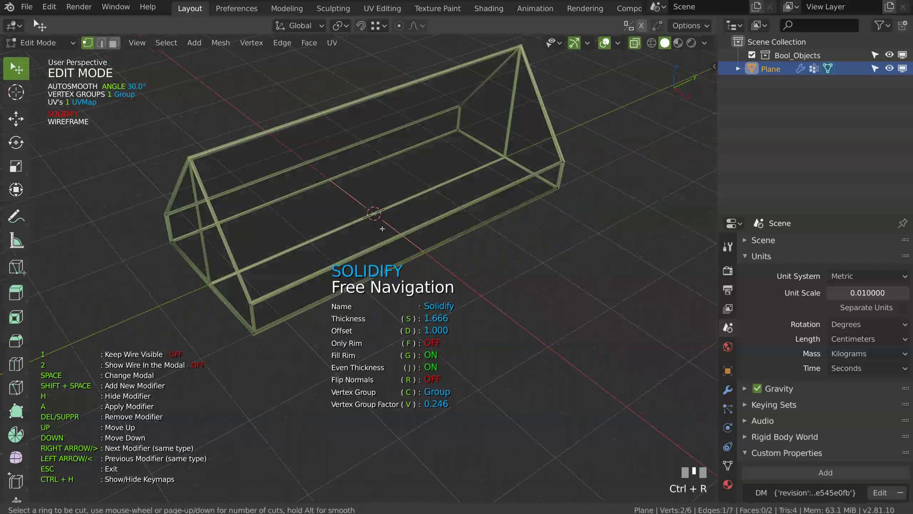
pyautogui.click(383, 228)
pyautogui.rightClick(382, 229)
# - Add a vertex-group Bevel modifier on the crosswise loop with 8 segments to create repeated cross frames
pyautogui.moveTo(382, 229); pyautogui.dragTo(366, 125, button='middle')
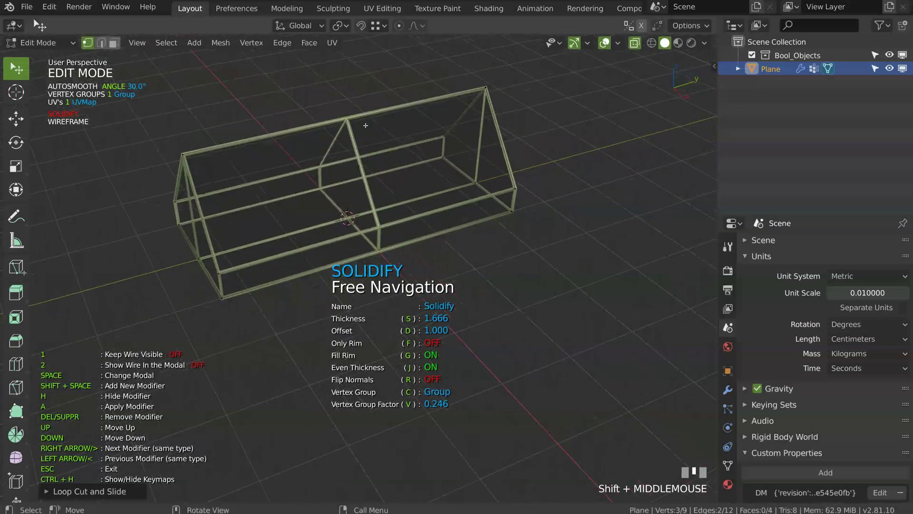
pyautogui.moveTo(362, 224); pyautogui.dragTo(349, 221, button='middle')
pyautogui.press('space')
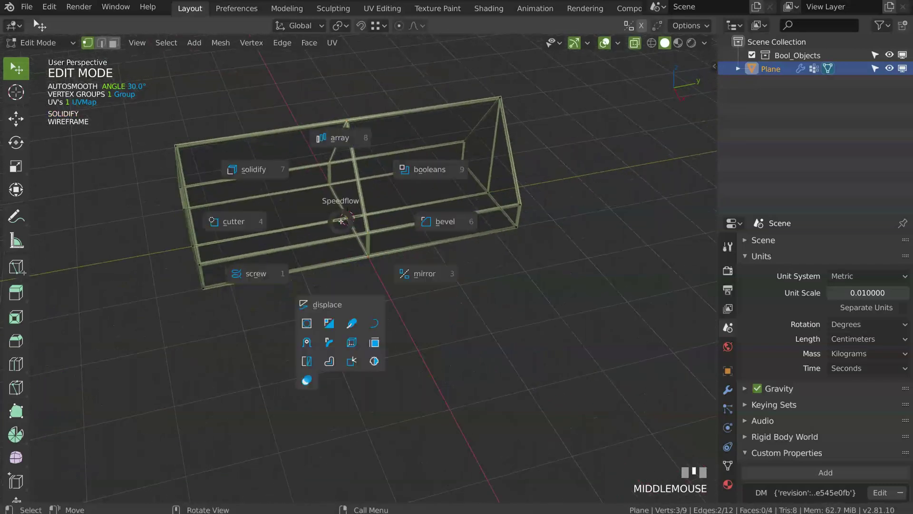
pyautogui.click(442, 221)
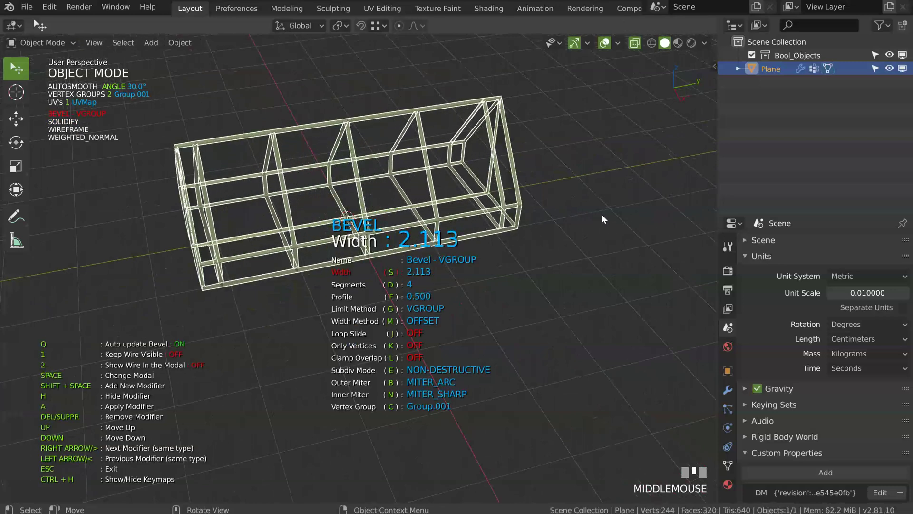
pyautogui.press('s')
pyautogui.press('d')
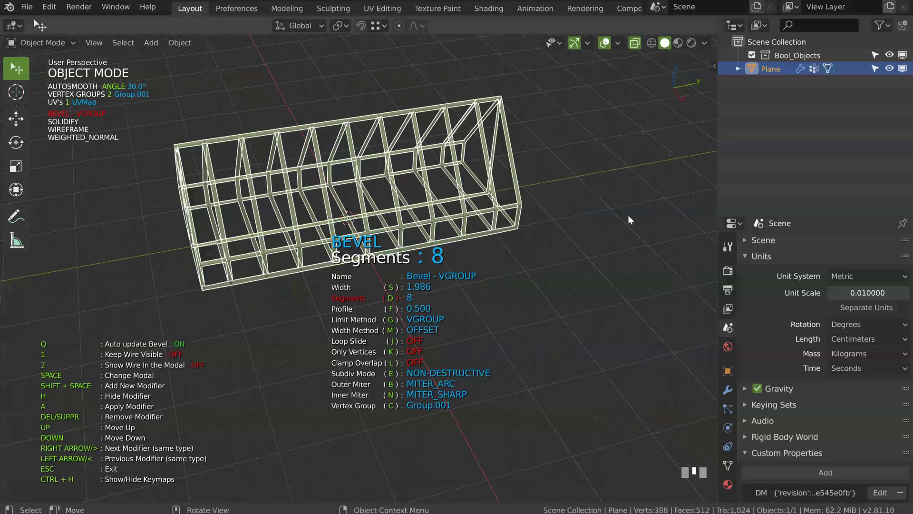
# - Adjust the crosswise bevel's width to about 1.881 so the cross frames spread evenly along the length
pyautogui.press('s')
pyautogui.moveTo(606, 215); pyautogui.dragTo(518, 201, button='middle')
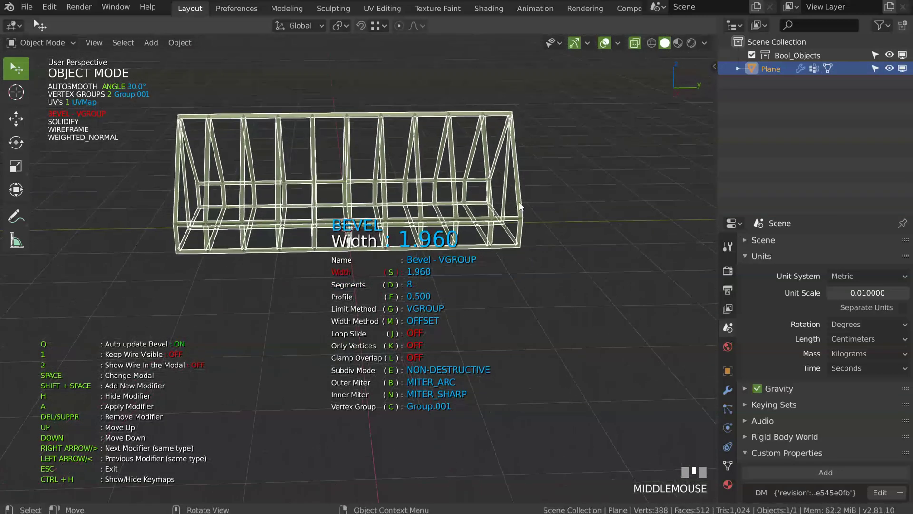
pyautogui.moveTo(684, 232); pyautogui.dragTo(627, 222, button='middle')
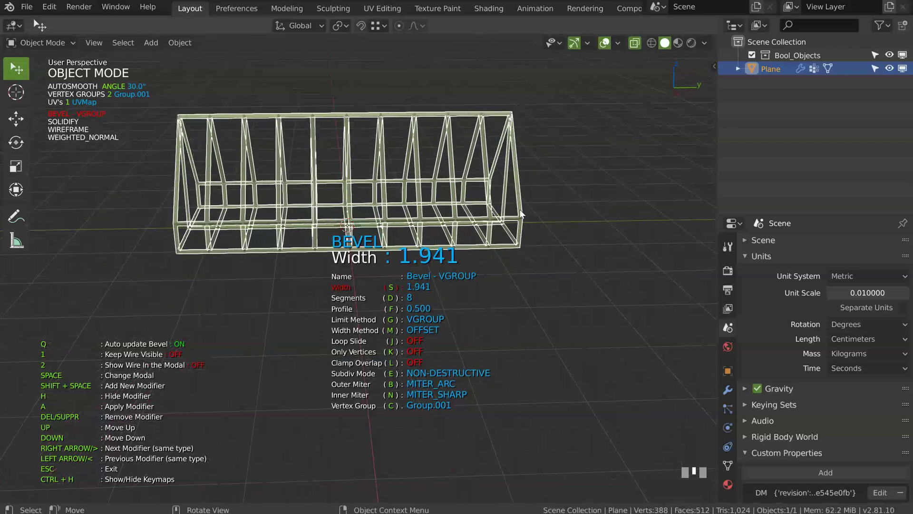
pyautogui.moveTo(505, 212); pyautogui.dragTo(438, 214, button='middle')
pyautogui.keyDown('shift'); pyautogui.moveTo(439, 214); pyautogui.dragTo(270, 161, button='middle'); pyautogui.keyUp('shift')
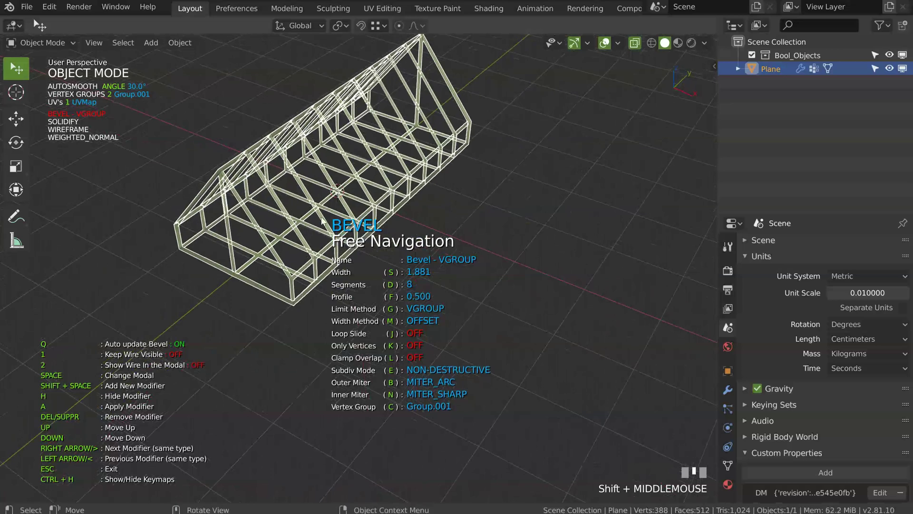
# - Add a second vertex-group Bevel modifier on the lengthwise centre line with a width of about 0.643
pyautogui.moveTo(322, 220); pyautogui.dragTo(326, 220, button='middle')
pyautogui.press('Tab')
pyautogui.click(236, 280)
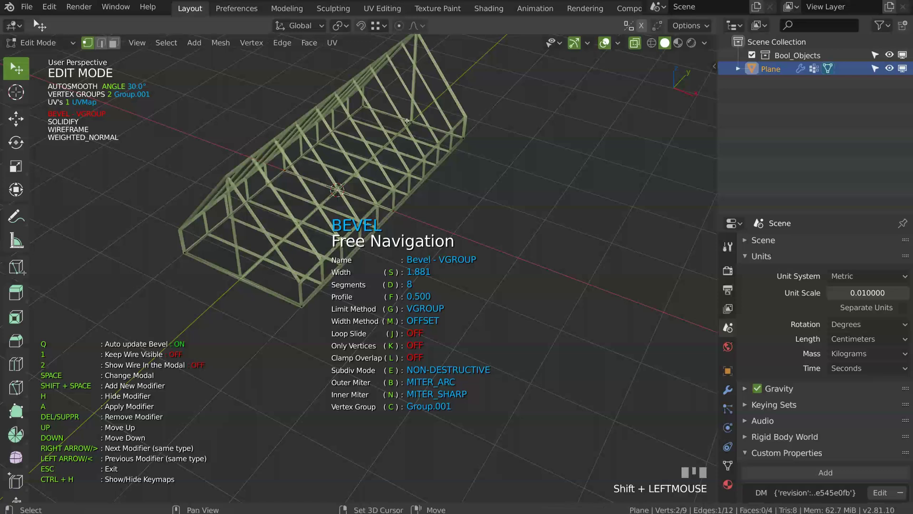
pyautogui.press('space')
pyautogui.keyDown('shift'); pyautogui.click(482, 197); pyautogui.keyUp('shift')
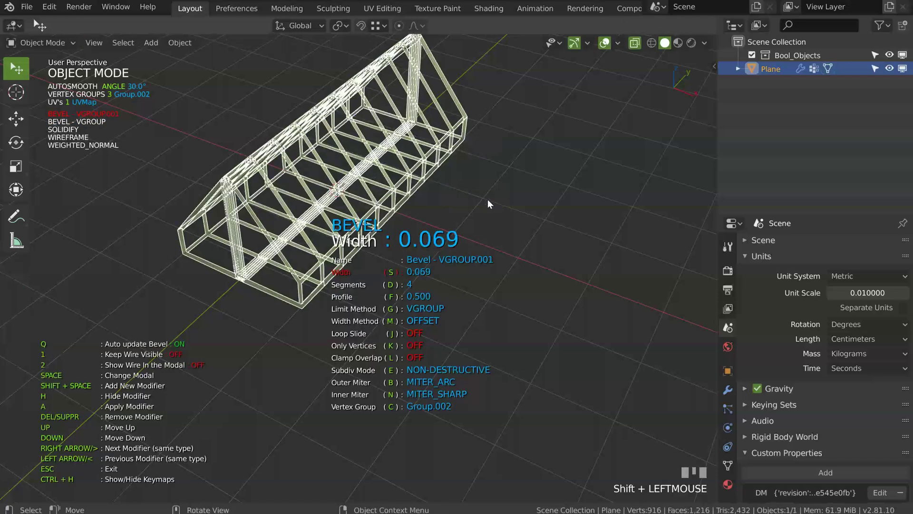
pyautogui.keyDown('shift'); pyautogui.click(631, 234); pyautogui.keyUp('shift')
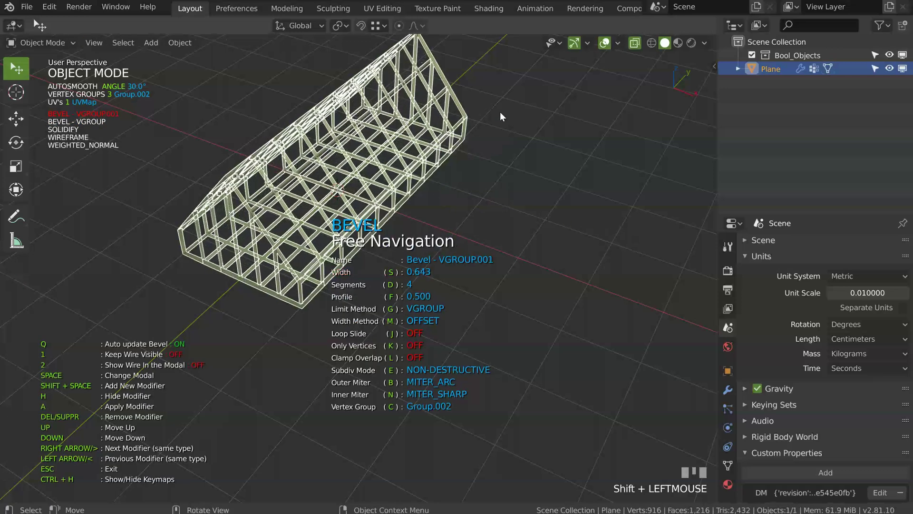
# - Set the lengthwise bevel's width to about 0.743 and its segments to 8
pyautogui.moveTo(473, 224); pyautogui.dragTo(329, 174, button='middle')
pyautogui.press('s')
pyautogui.click(451, 195)
pyautogui.press('d')
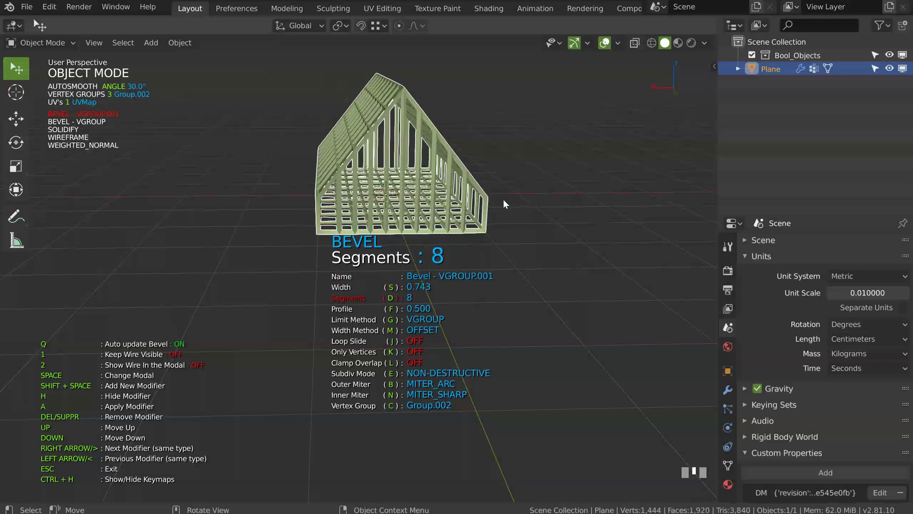
# - Reduce the lengthwise bevel's segments to 1 to leave an open profile between the roof slopes
pyautogui.click(447, 194)
pyautogui.press('d')
pyautogui.click(407, 192)
pyautogui.moveTo(407, 191); pyautogui.dragTo(443, 192, button='middle')
pyautogui.press('s')
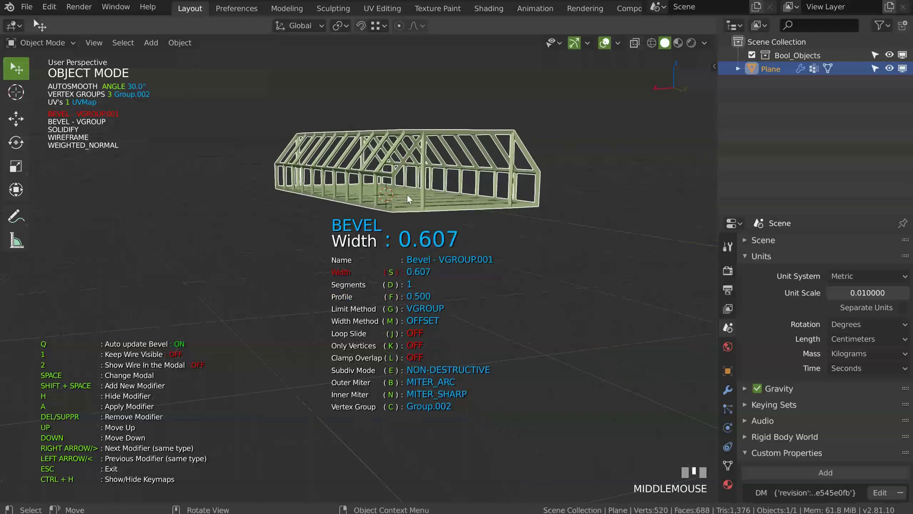
# - Adjust the lengthwise bevel's width to about 0.657, keeping 1 segment
pyautogui.moveTo(406, 197)
pyautogui.mouseDown(button='middle')
pyautogui.moveTo(401, 204)
pyautogui.moveTo(420, 203)
pyautogui.moveTo(429, 219)
pyautogui.moveTo(396, 211)
pyautogui.mouseUp(button='middle')
pyautogui.press('d')
pyautogui.scroll(1, 427, 218)
pyautogui.press('s')
pyautogui.press('d')
pyautogui.press('d')
pyautogui.press('s')
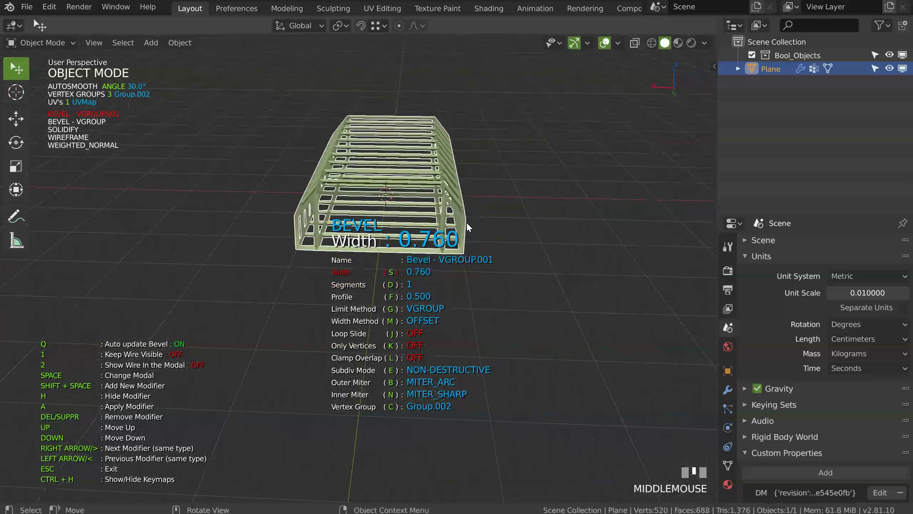
pyautogui.press('s')
pyautogui.moveTo(429, 218); pyautogui.dragTo(290, 128, button='middle')
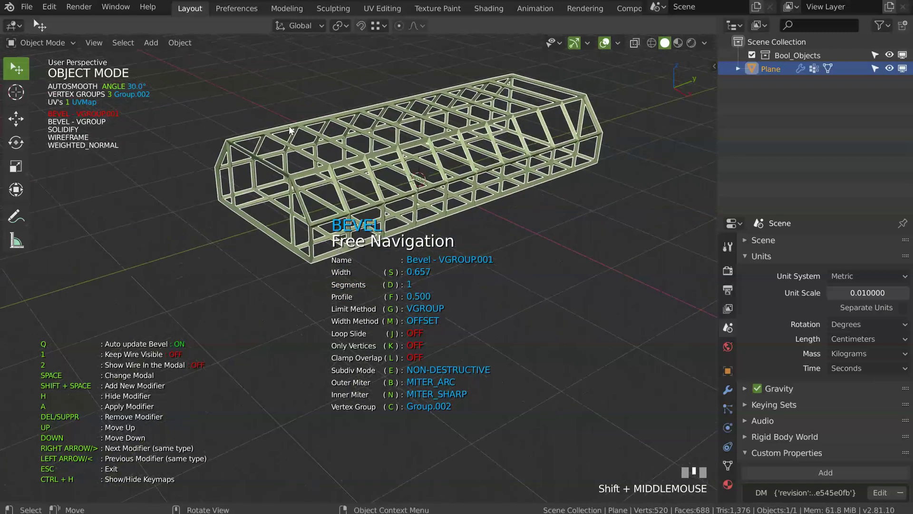
pyautogui.moveTo(525, 162); pyautogui.dragTo(421, 175, button='middle')
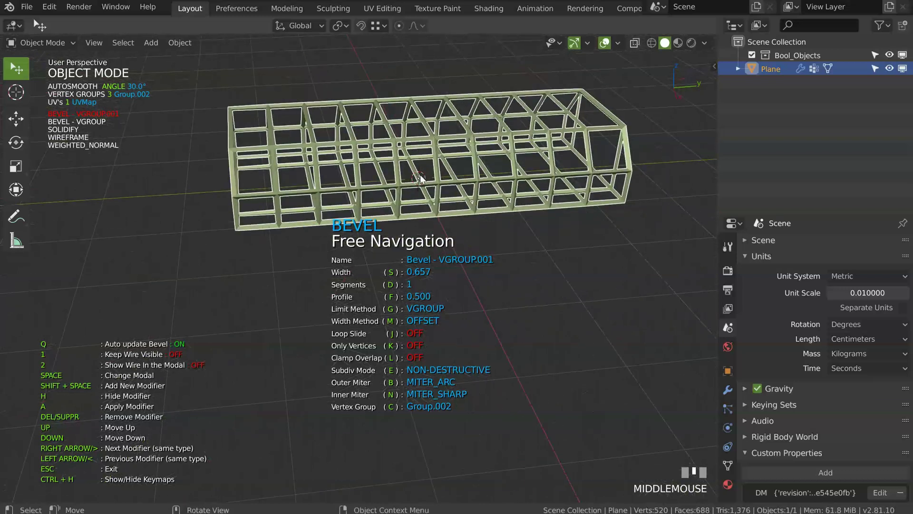
pyautogui.click(393, 190)
# - Hide all modifiers to inspect the base plane, and show them again
pyautogui.hotkey('shift', 'q')
pyautogui.click(269, 187)
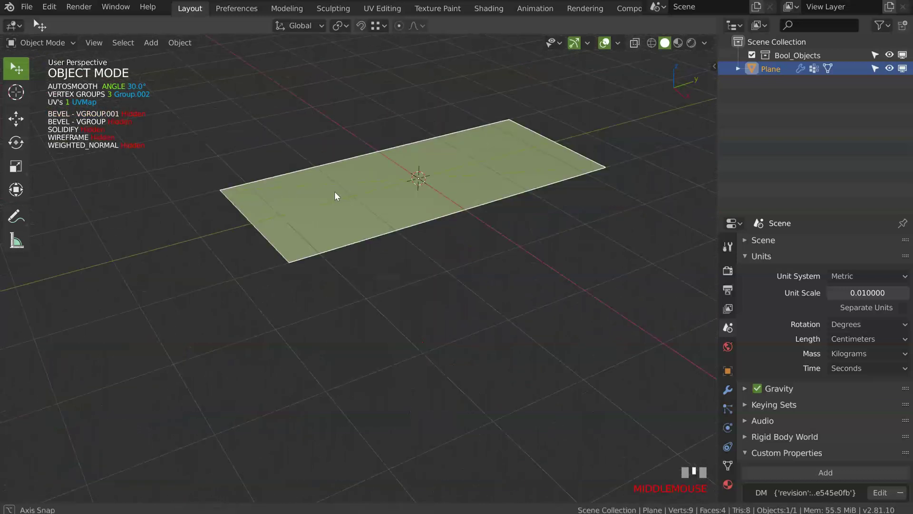
pyautogui.moveTo(335, 191); pyautogui.dragTo(366, 196, button='middle')
pyautogui.hotkey('shift', 'q')
pyautogui.click(278, 196)
pyautogui.moveTo(278, 196); pyautogui.dragTo(356, 204, button='middle')
pyautogui.click(359, 215)
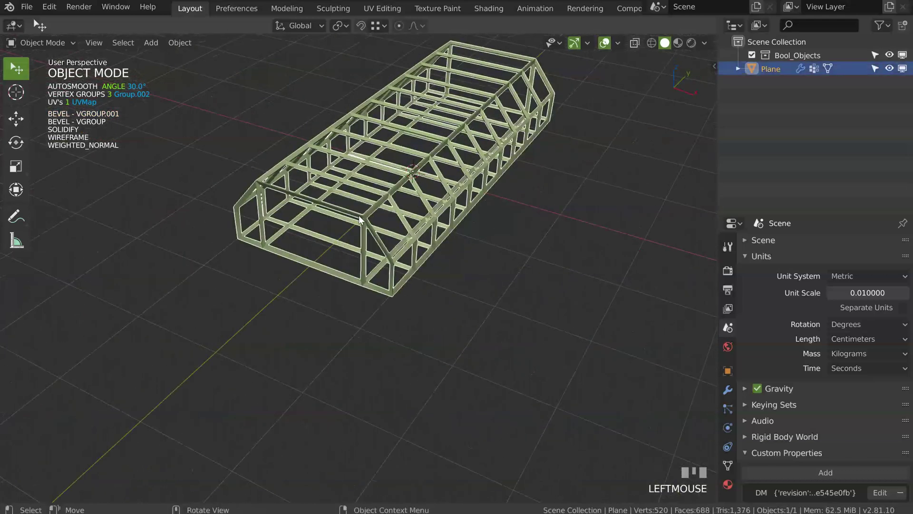
# - Set the Wireframe modifier's thickness to about 0.067
pyautogui.press('space')
pyautogui.click(363, 339)
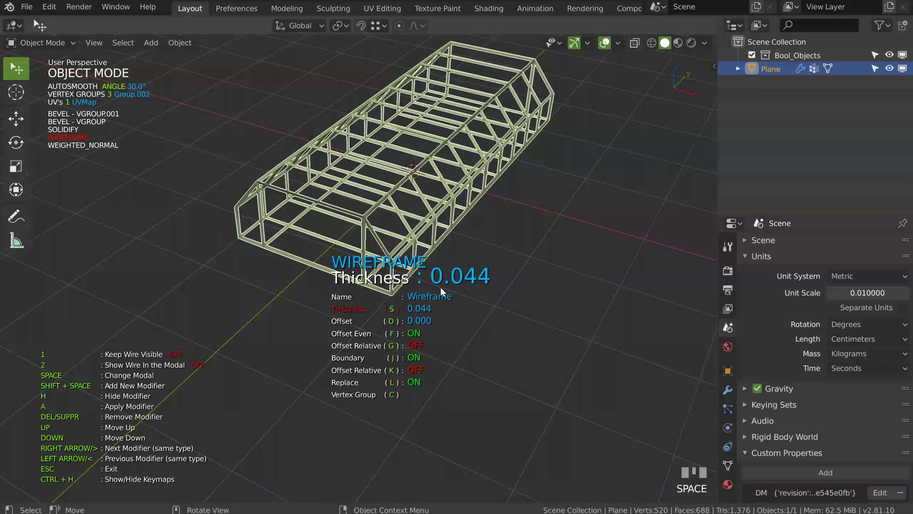
pyautogui.click(453, 265)
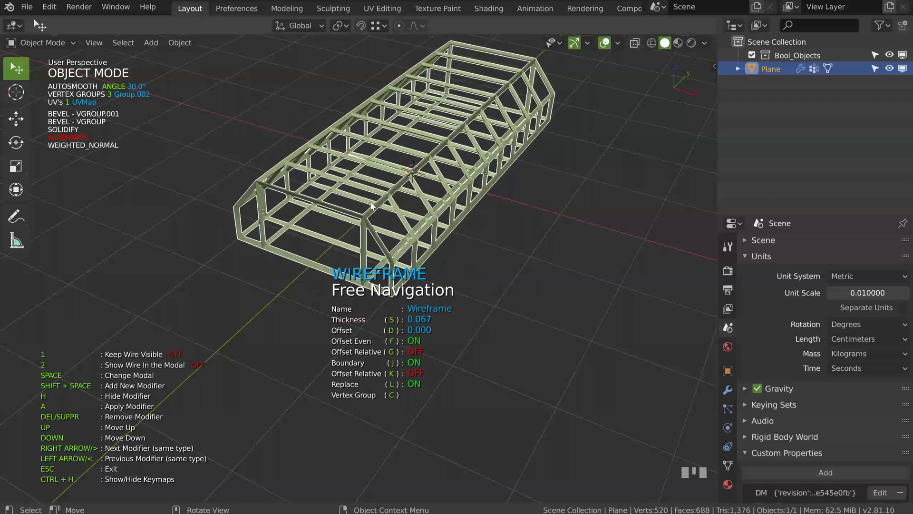
pyautogui.moveTo(371, 205); pyautogui.dragTo(302, 149, button='middle')
pyautogui.moveTo(352, 185); pyautogui.dragTo(377, 203, button='middle')
pyautogui.click(379, 189)
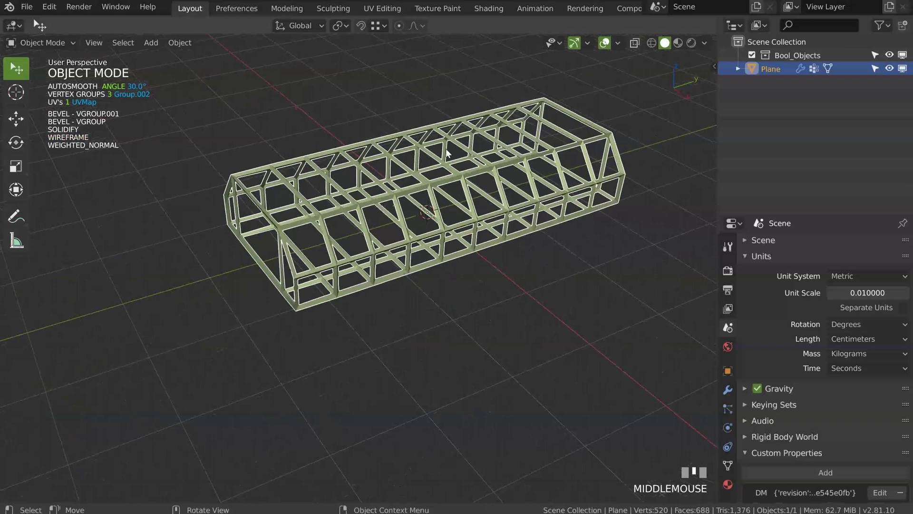
# - Draw a rectangular cutter over one end of the frame in the right orthographic view
pyautogui.press('KP_3')
pyautogui.keyDown('shift'); pyautogui.moveTo(242, 136); pyautogui.dragTo(276, 212, button='middle'); pyautogui.keyUp('shift')
pyautogui.press('space')
pyautogui.click(186, 210)
pyautogui.moveTo(191, 162); pyautogui.dragTo(280, 352)
pyautogui.moveTo(257, 214); pyautogui.dragTo(333, 252, button='middle')
pyautogui.keyDown('shift'); pyautogui.moveTo(333, 252); pyautogui.dragTo(344, 181, button='middle'); pyautogui.keyUp('shift')
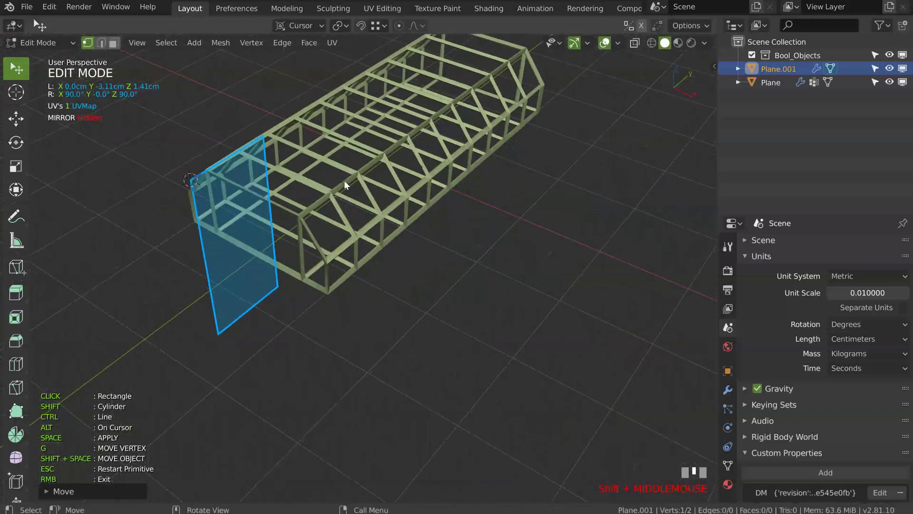
# - Apply the rectangle as a Boolean cutter with a Solidify thickness of 3.060 to trim the frame's end
pyautogui.press('space')
pyautogui.moveTo(488, 262); pyautogui.dragTo(272, 155, button='middle')
pyautogui.moveTo(303, 195); pyautogui.dragTo(330, 173, button='middle')
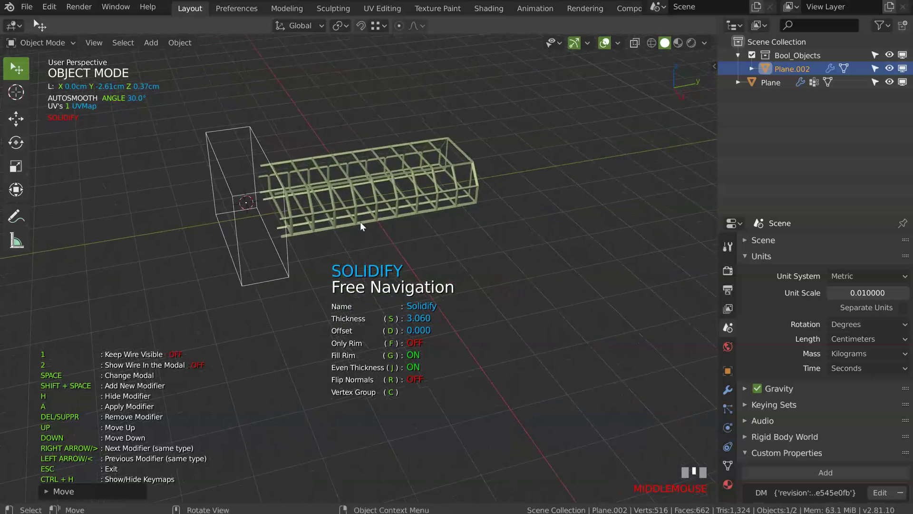
pyautogui.moveTo(360, 222); pyautogui.dragTo(304, 226, button='middle')
# - Mirror the cutter along Y with Plane as the mirror object to trim the opposite end, and hide the cutter
pyautogui.hotkey('shift', 'space')
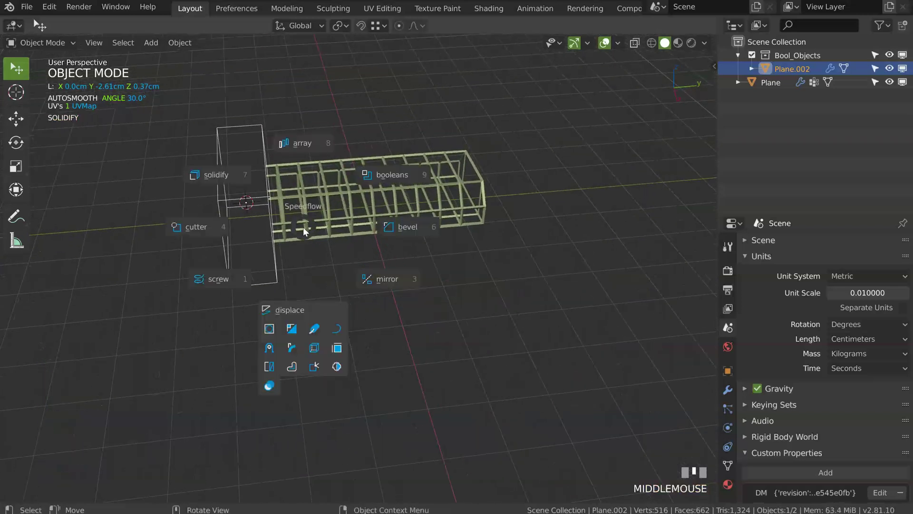
pyautogui.click(387, 280)
pyautogui.press('x')
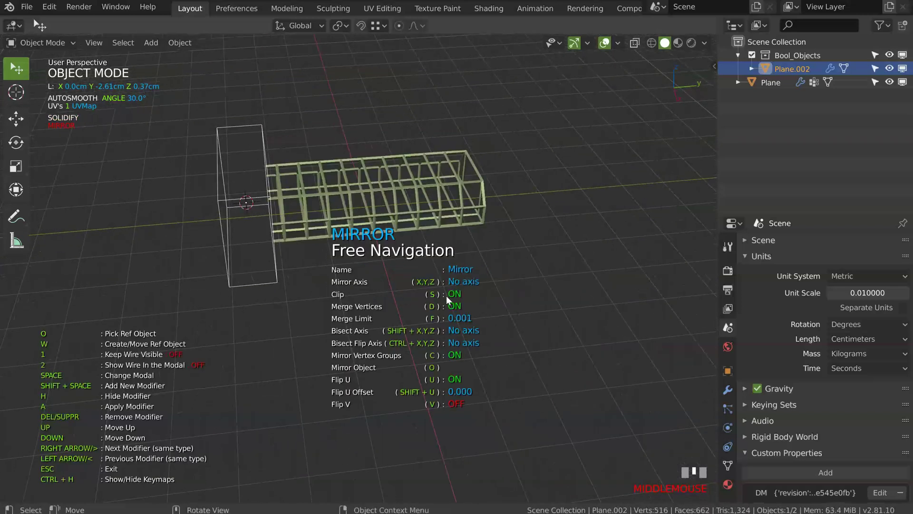
pyautogui.press('o')
pyautogui.click(417, 190)
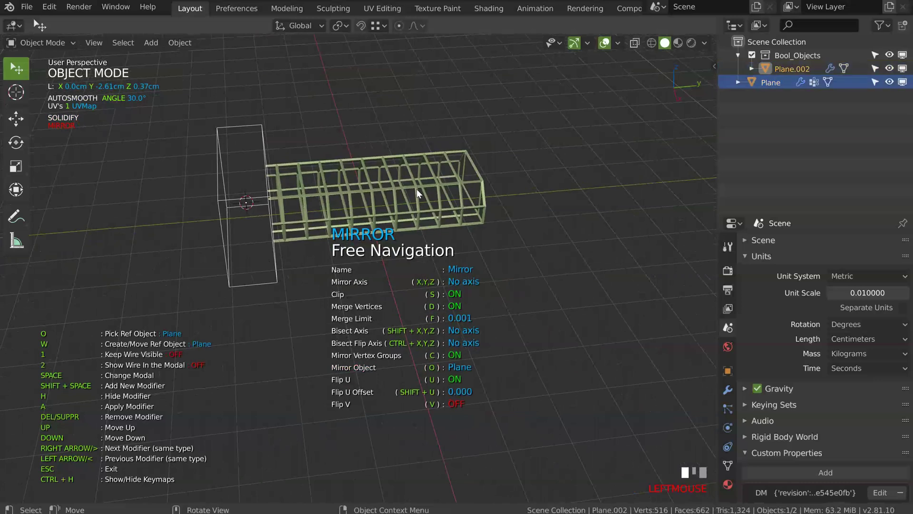
pyautogui.press('y')
pyautogui.moveTo(396, 213); pyautogui.dragTo(318, 246, button='middle')
pyautogui.click(410, 182)
pyautogui.press('h')
# - Draw a freehand curve along the frame's length in the right view, rising gently toward one end
pyautogui.click(399, 224)
pyautogui.press('KP_3')
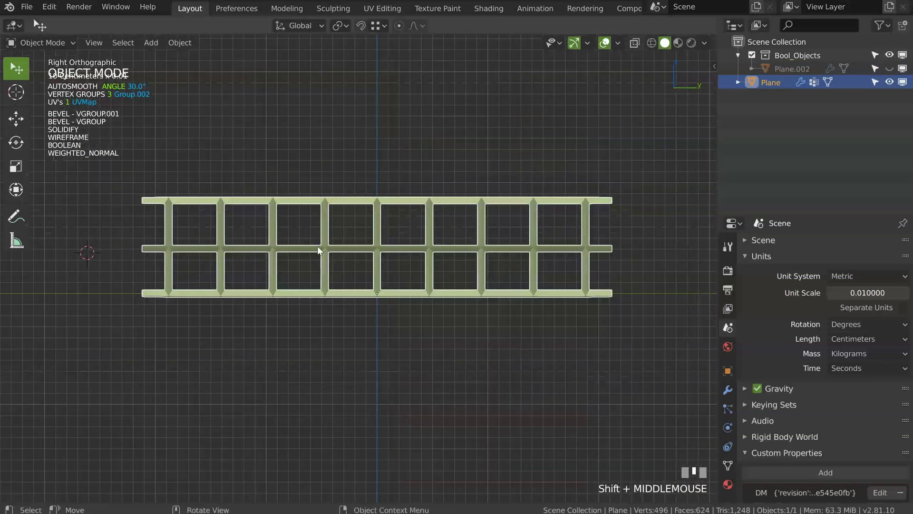
pyautogui.hotkey('shift', 'q')
pyautogui.click(301, 394)
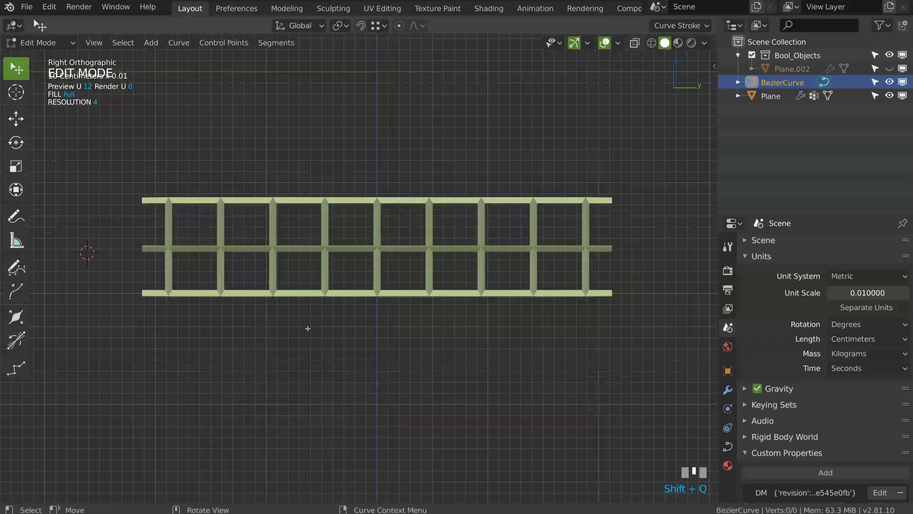
pyautogui.moveTo(663, 195); pyautogui.dragTo(662, 195)
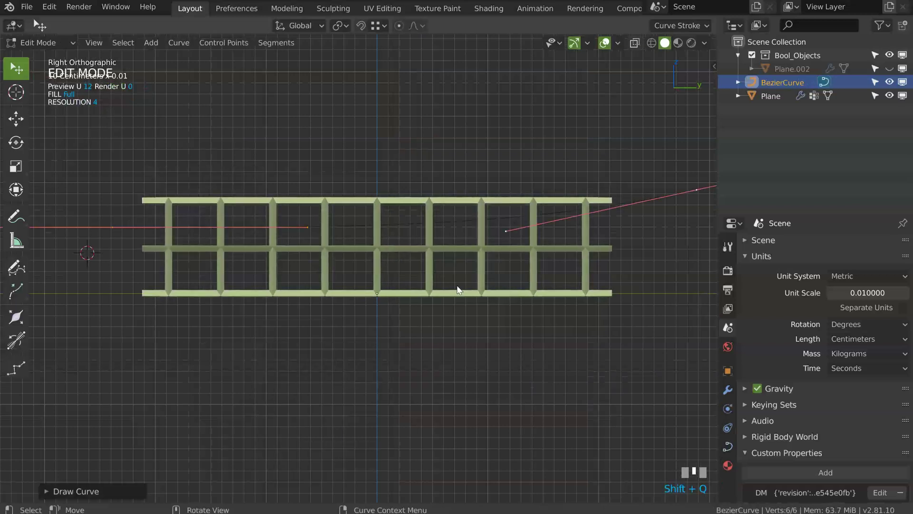
pyautogui.press('Tab')
# - Duplicate the curve twice, place the copies at about X 0.64 and -0.47 cm inside the frame, and select all three curves
pyautogui.hotkey('shift', 'd')
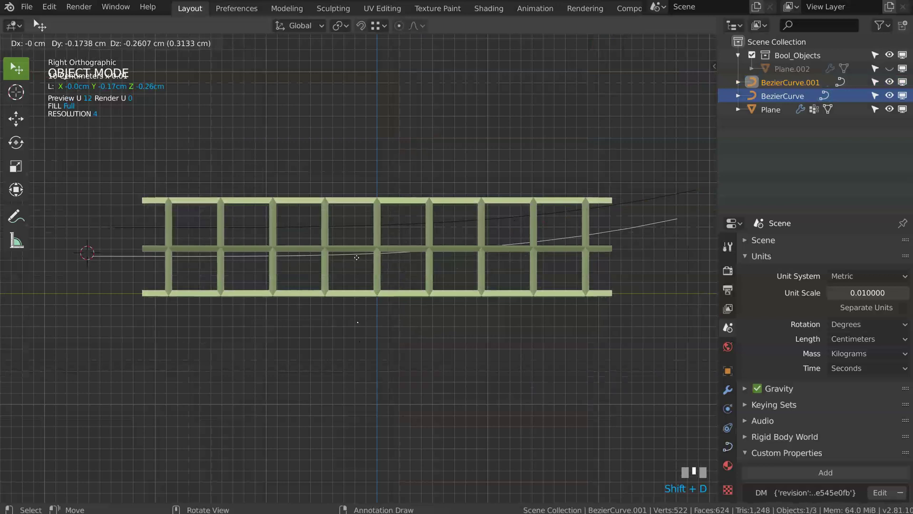
pyautogui.click(357, 258)
pyautogui.hotkey('shift', 'd')
pyautogui.click(367, 273)
pyautogui.moveTo(367, 272); pyautogui.dragTo(402, 288, button='middle')
pyautogui.press('g')
pyautogui.click(435, 282)
pyautogui.click(376, 247)
pyautogui.press('g')
pyautogui.click(330, 249)
pyautogui.keyDown('shift'); pyautogui.click(363, 253); pyautogui.keyUp('shift')
pyautogui.keyDown('shift'); pyautogui.click(438, 252); pyautogui.keyUp('shift')
pyautogui.press('space')
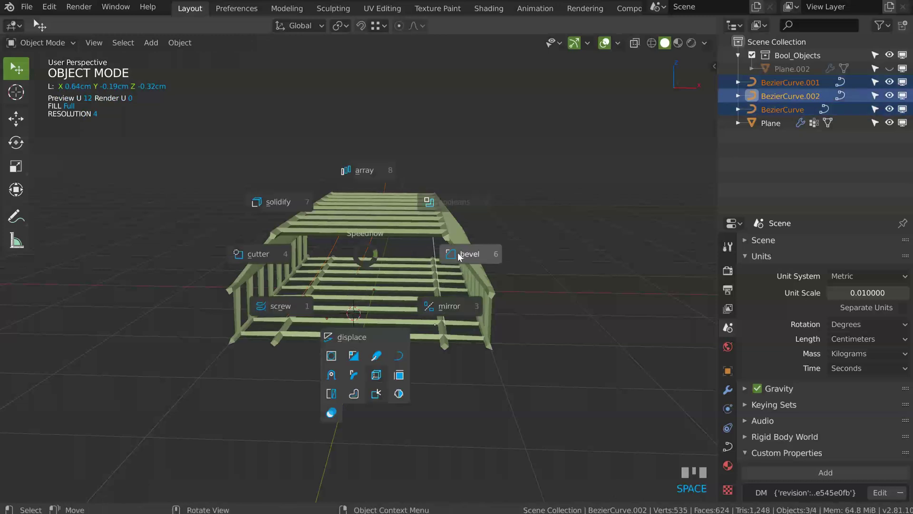
pyautogui.click(475, 253)
pyautogui.press('Escape')
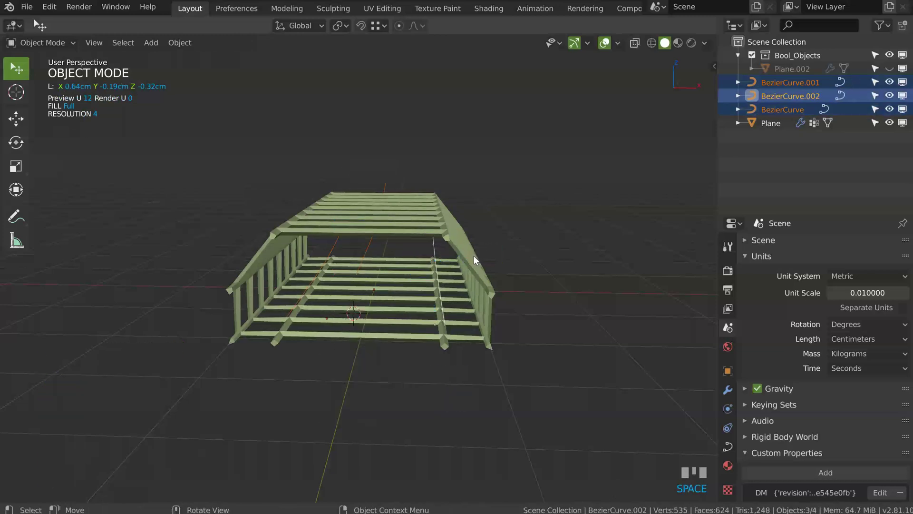
# - Tubify the three selected curves with a bevel depth of about 0.143
pyautogui.press('space')
pyautogui.click(393, 366)
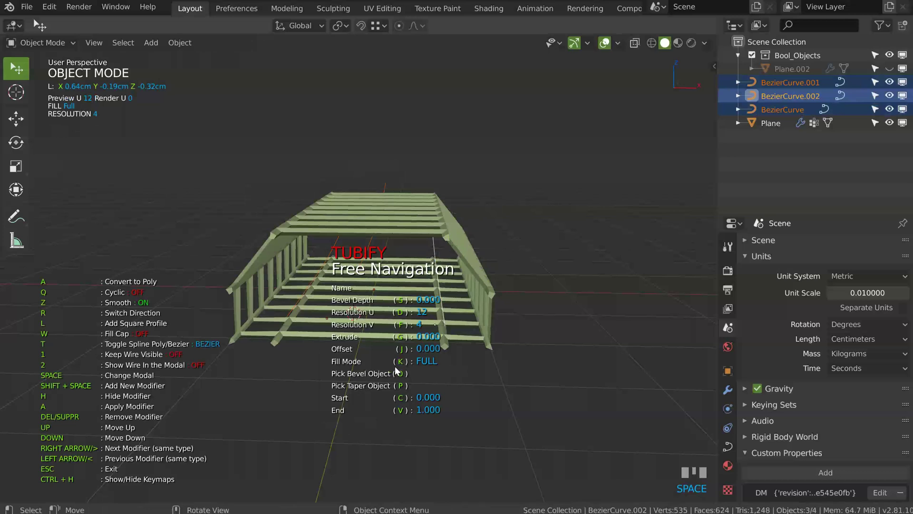
pyautogui.press('s')
pyautogui.click(405, 365)
pyautogui.moveTo(437, 255); pyautogui.dragTo(376, 266, button='middle')
# - Lower the far end point of the middle curve so the tube stays closer to the frame
pyautogui.click(471, 193)
pyautogui.press('Tab')
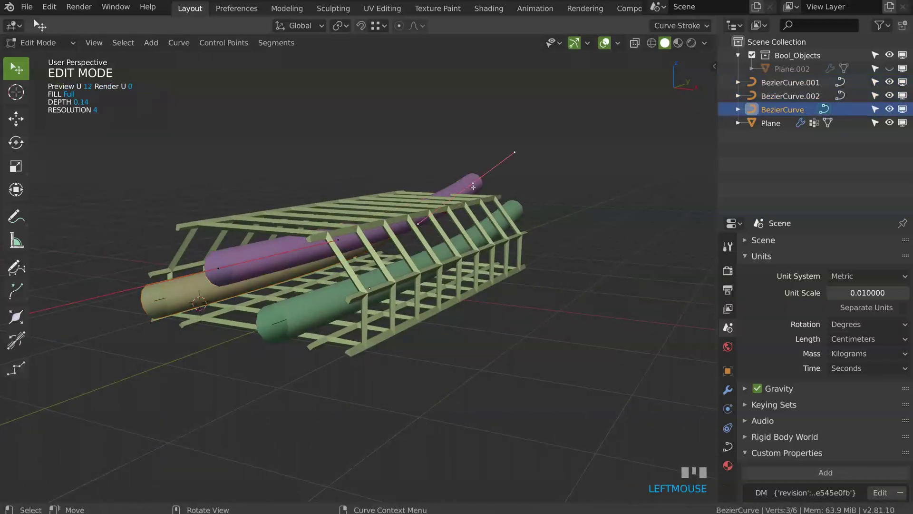
pyautogui.press('g')
pyautogui.click(473, 205)
pyautogui.press('Tab')
# - Set the middle tube's bevel depth to about 0.086 and its extrude to about 0.11
pyautogui.press('space')
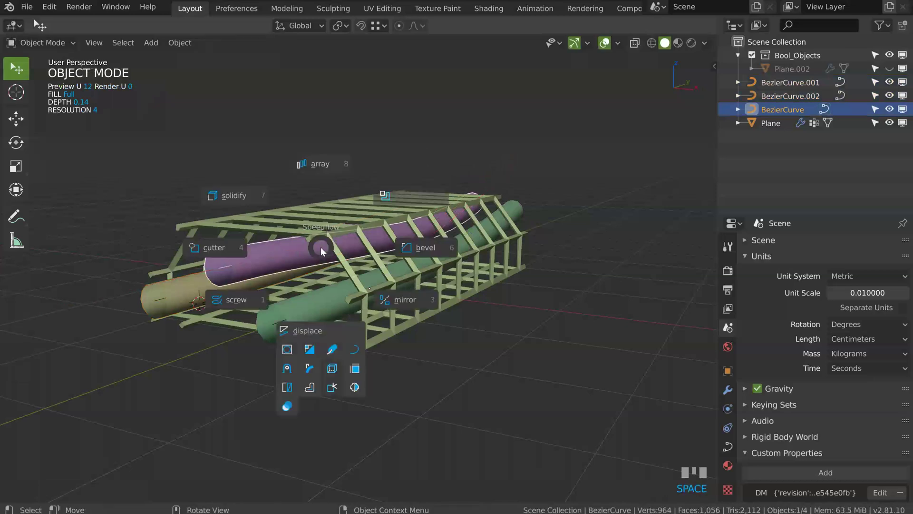
pyautogui.click(334, 369)
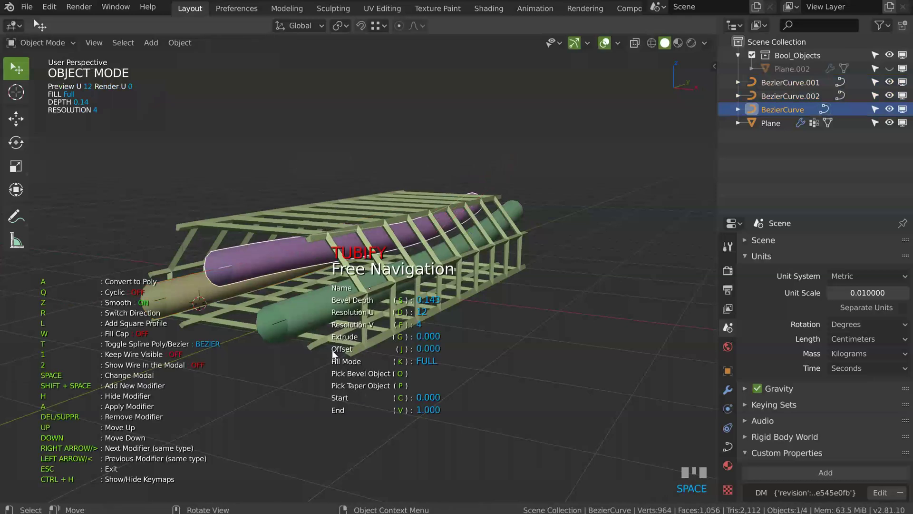
pyautogui.press('s')
pyautogui.click(336, 354)
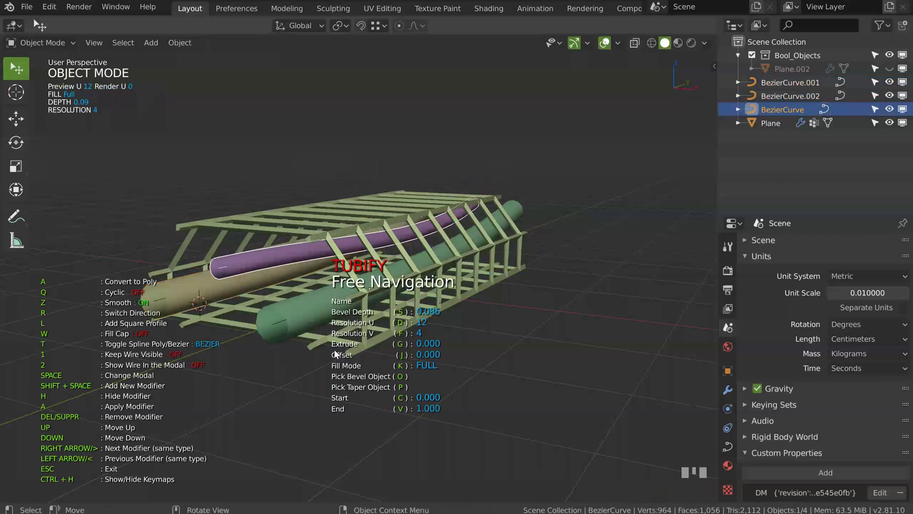
pyautogui.press('g')
pyautogui.click(393, 341)
pyautogui.moveTo(373, 280); pyautogui.dragTo(415, 283, button='middle')
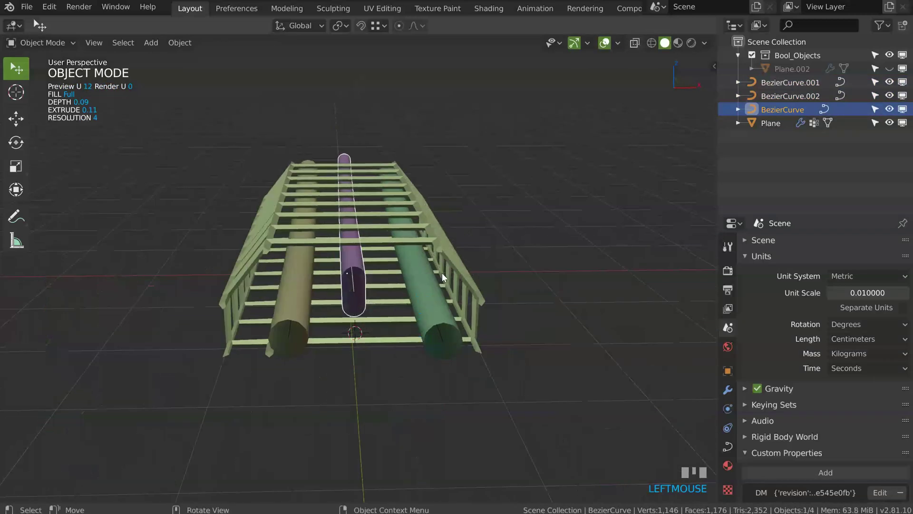
# - Skew the middle tube sideways by moving its far end toward negative X and its near end toward positive X
pyautogui.press('Tab')
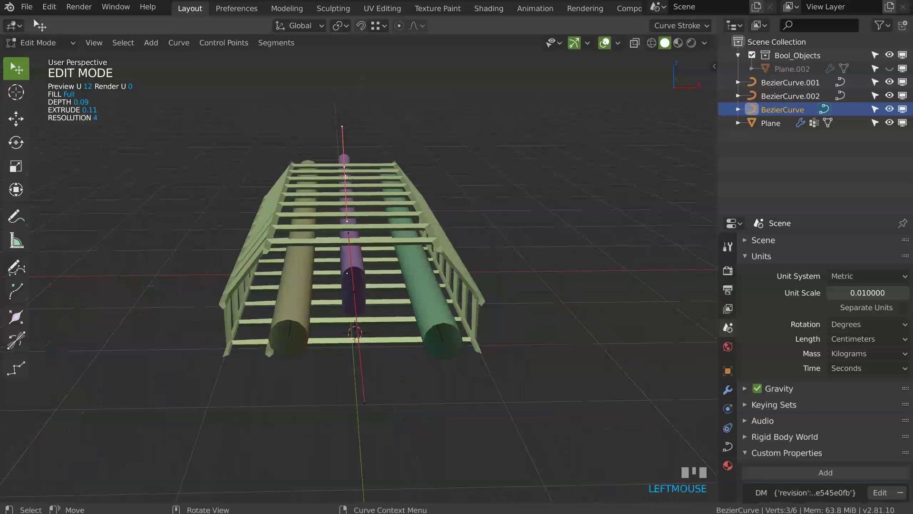
pyautogui.moveTo(345, 177); pyautogui.dragTo(324, 177)
pyautogui.click(342, 278)
pyautogui.press('g')
pyautogui.press('x')
pyautogui.click(388, 294)
pyautogui.click(298, 288)
pyautogui.press('Tab')
# - Give the tube on the negative X side a square profile and set its bevel depth to about 0.35
pyautogui.click(299, 281)
pyautogui.press('space')
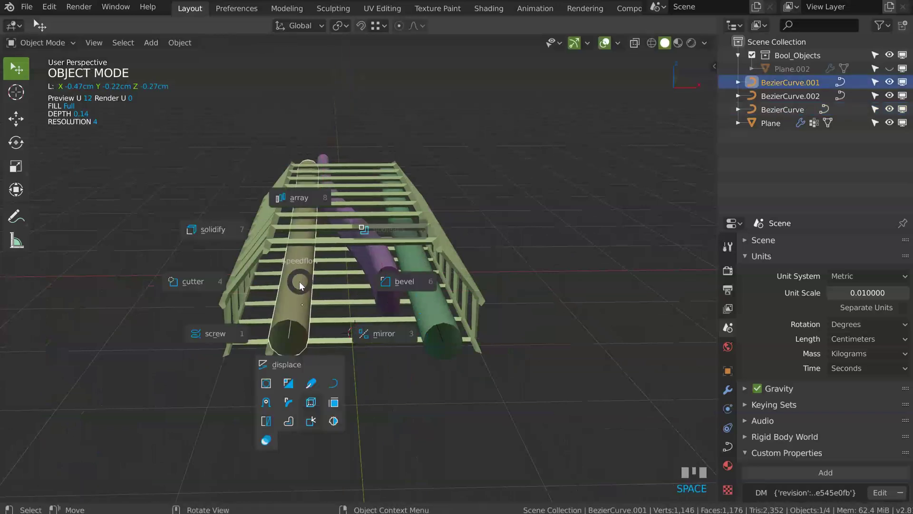
pyautogui.click(312, 386)
pyautogui.press('l')
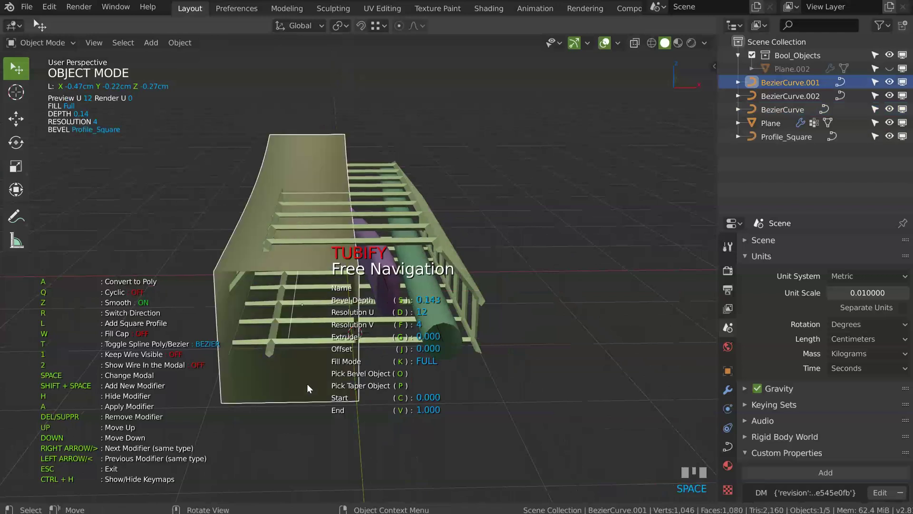
pyautogui.press('s')
pyautogui.click(316, 381)
# - Add an angle-limited Bevel modifier to the square tube with a width of about 0.077 and 4 segments
pyautogui.hotkey('shift', 'space')
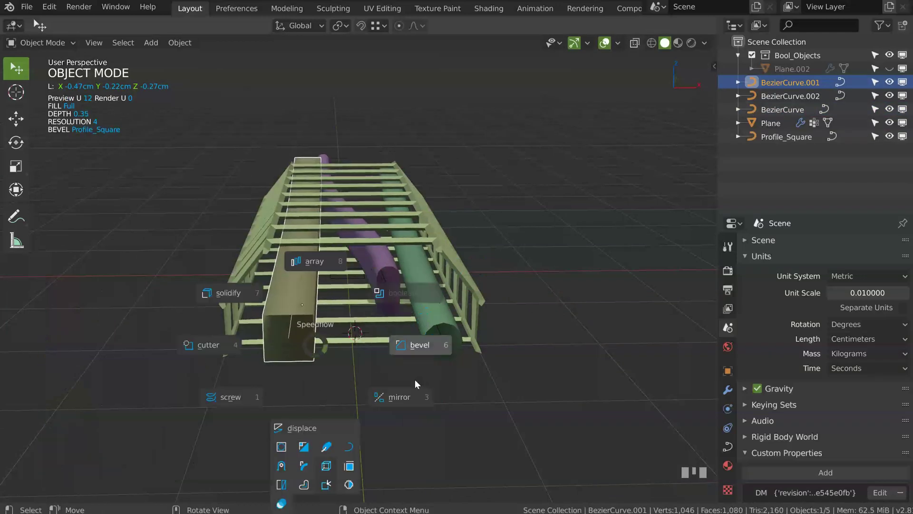
pyautogui.click(421, 340)
pyautogui.click(429, 344)
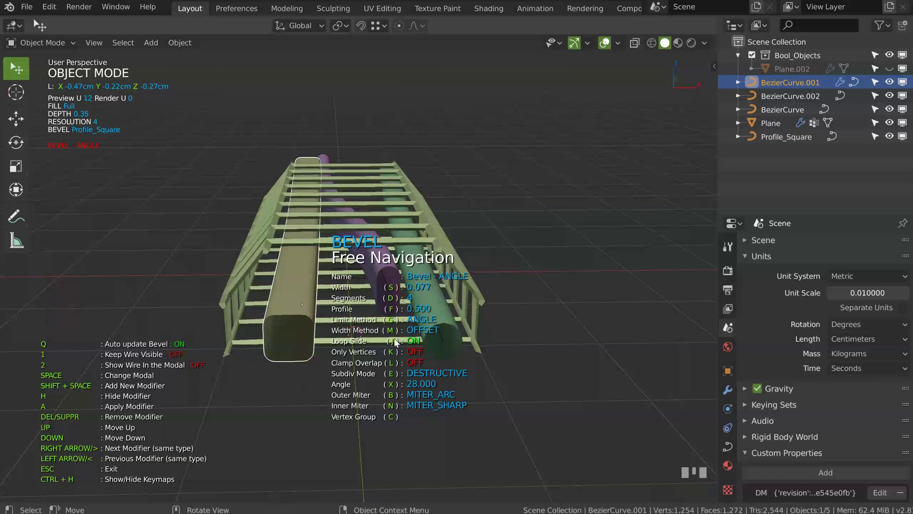
# - Add a Solidify modifier to the square tube with thickness about 0.049, offset about -0.999 and Only Rim on
pyautogui.hotkey('shift', 'space')
pyautogui.click(320, 282)
pyautogui.press('d')
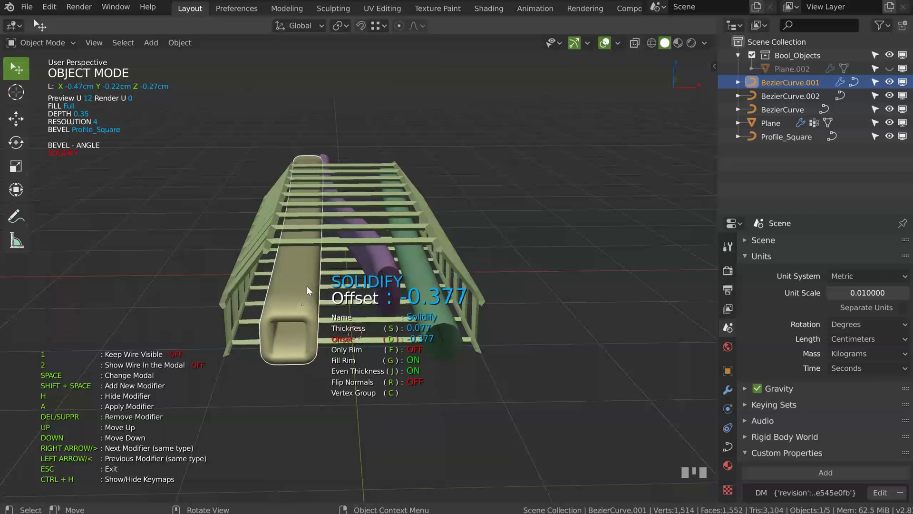
pyautogui.click(278, 295)
pyautogui.press('s')
pyautogui.click(327, 315)
pyautogui.press('f')
pyautogui.moveTo(294, 315); pyautogui.dragTo(346, 187, button='middle')
pyautogui.scroll(3, 252, 264)
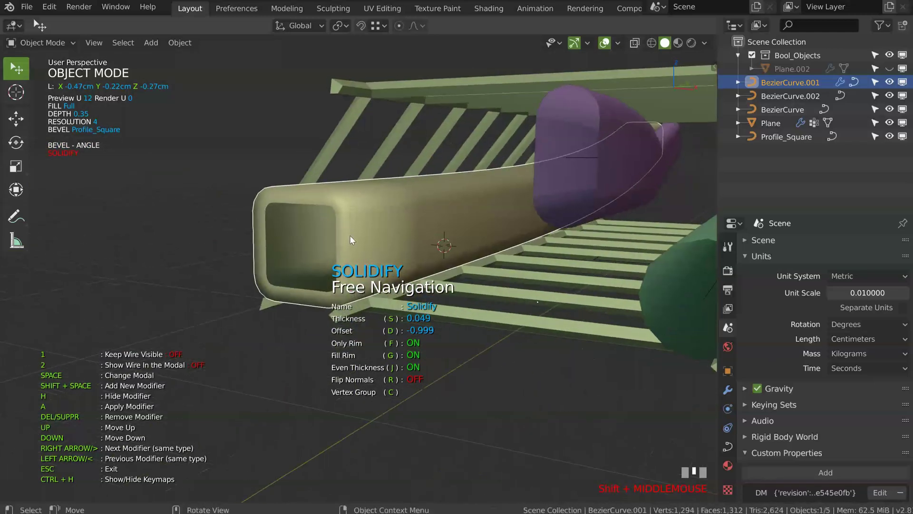
# - Add a second angle-limited Bevel modifier with 4 segments to soften the square tube's rim
pyautogui.press('space')
pyautogui.click(448, 239)
pyautogui.hotkey('shift', 'space')
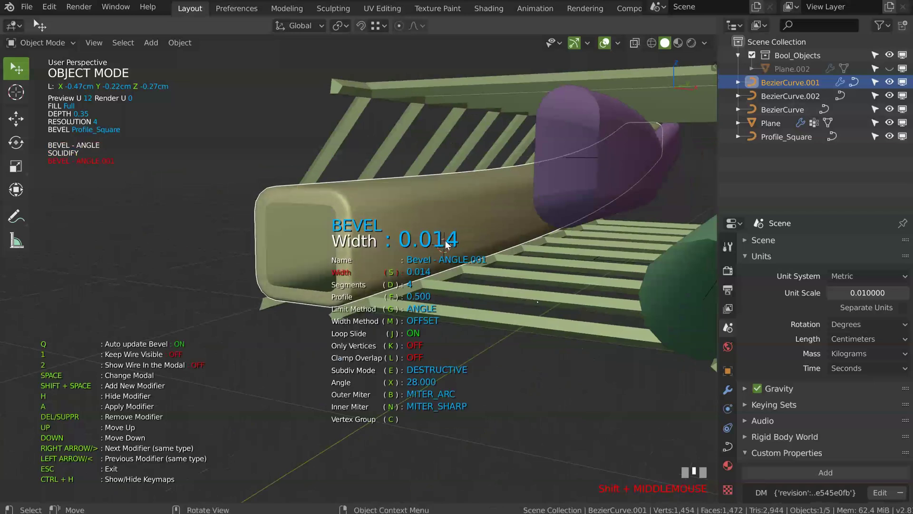
pyautogui.click(327, 286)
# - Select the wireframe frame object surrounding the three tubes
pyautogui.scroll(-4, 327, 287)
pyautogui.keyDown('shift'); pyautogui.moveTo(327, 286); pyautogui.dragTo(239, 215, button='middle'); pyautogui.keyUp('shift')
pyautogui.moveTo(381, 209); pyautogui.dragTo(270, 189, button='middle')
pyautogui.click(399, 246)
pyautogui.moveTo(402, 157); pyautogui.dragTo(331, 269, button='middle')
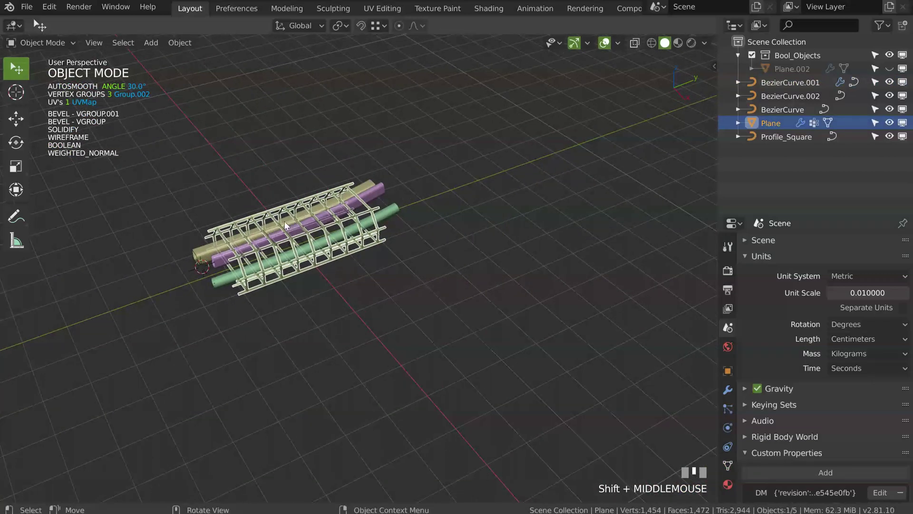
# - Hide all modifiers on the wireframe frame and show them again to compare it with its base plane
pyautogui.keyDown('ctrl'); pyautogui.moveTo(285, 225); pyautogui.dragTo(279, 228, button='middle'); pyautogui.keyUp('ctrl')
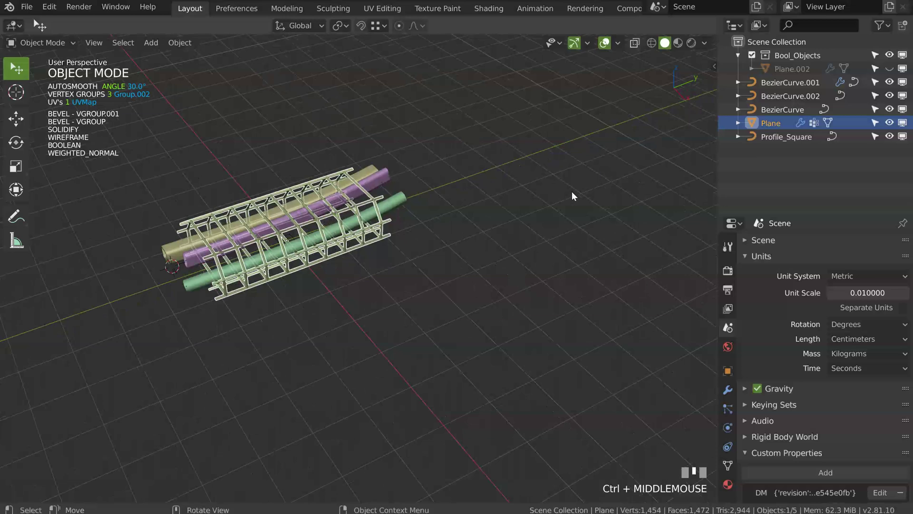
pyautogui.moveTo(345, 238); pyautogui.dragTo(373, 270, button='middle')
pyautogui.press('a')
pyautogui.keyDown('ctrl'); pyautogui.moveTo(301, 232); pyautogui.dragTo(378, 131, button='middle'); pyautogui.keyUp('ctrl')
pyautogui.click(356, 173)
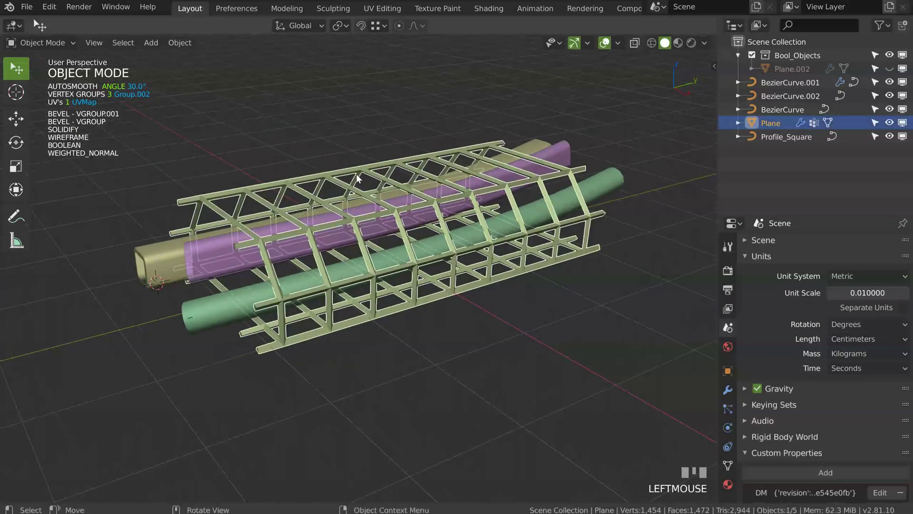
pyautogui.hotkey('shift', 'q')
pyautogui.click(238, 173)
pyautogui.hotkey('shift', 'q')
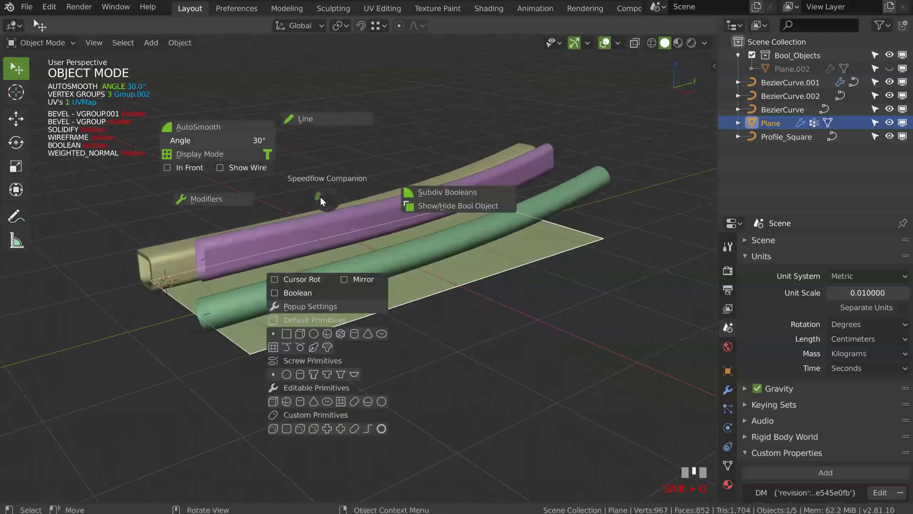
pyautogui.click(209, 199)
pyautogui.click(215, 249)
pyautogui.keyDown('shift'); pyautogui.click(158, 258); pyautogui.keyUp('shift')
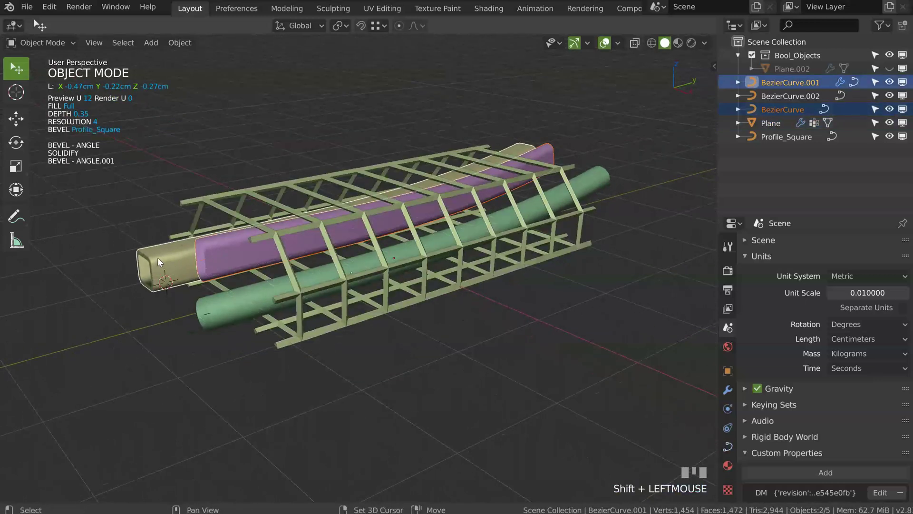
pyautogui.moveTo(158, 257); pyautogui.dragTo(182, 248, button='middle')
pyautogui.click(278, 322)
pyautogui.keyDown('ctrl'); pyautogui.moveTo(313, 280); pyautogui.dragTo(438, 183, button='middle'); pyautogui.keyUp('ctrl')
pyautogui.keyDown('shift'); pyautogui.moveTo(437, 183); pyautogui.dragTo(328, 198, button='middle'); pyautogui.keyUp('shift')
pyautogui.keyDown('shift'); pyautogui.moveTo(328, 198); pyautogui.dragTo(348, 155, button='middle'); pyautogui.keyUp('shift')
pyautogui.click(360, 210)
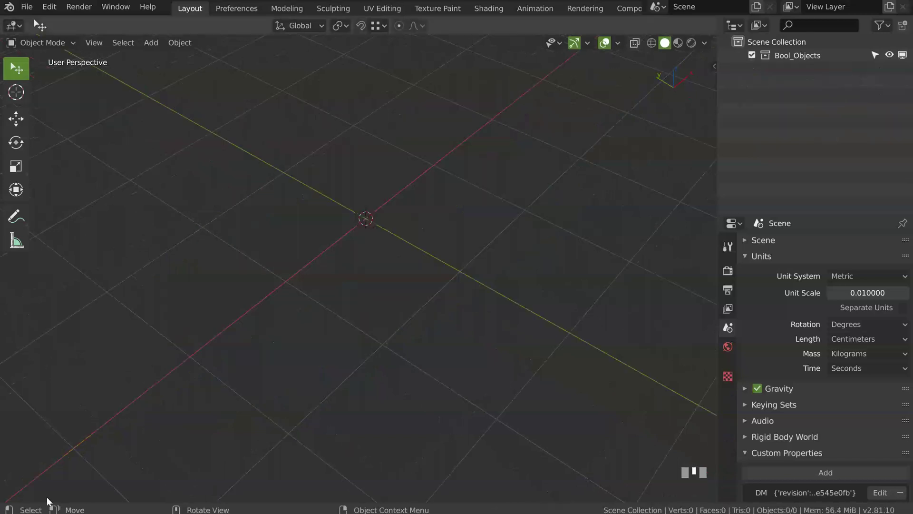
# - Add a grid primitive with 11 X and 11 Y subdivisions
pyautogui.moveTo(333, 214); pyautogui.dragTo(351, 226, button='middle')
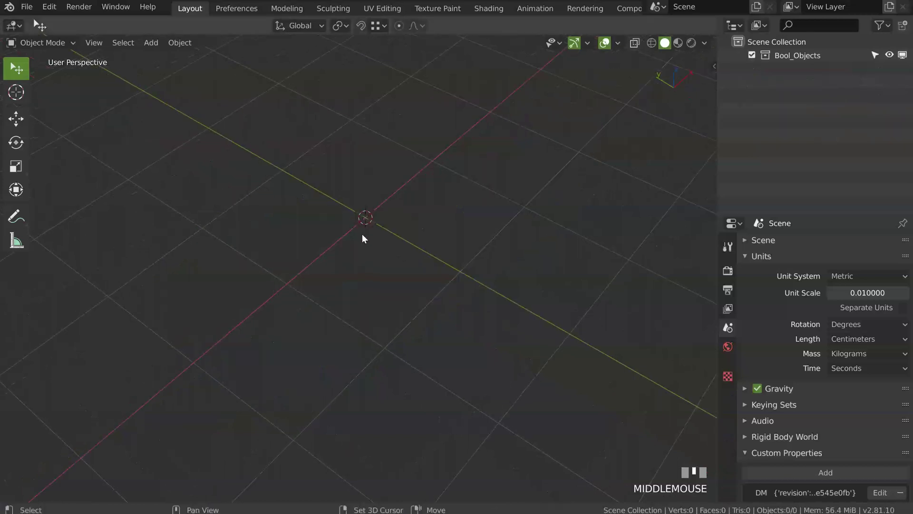
pyautogui.hotkey('shift', 'q')
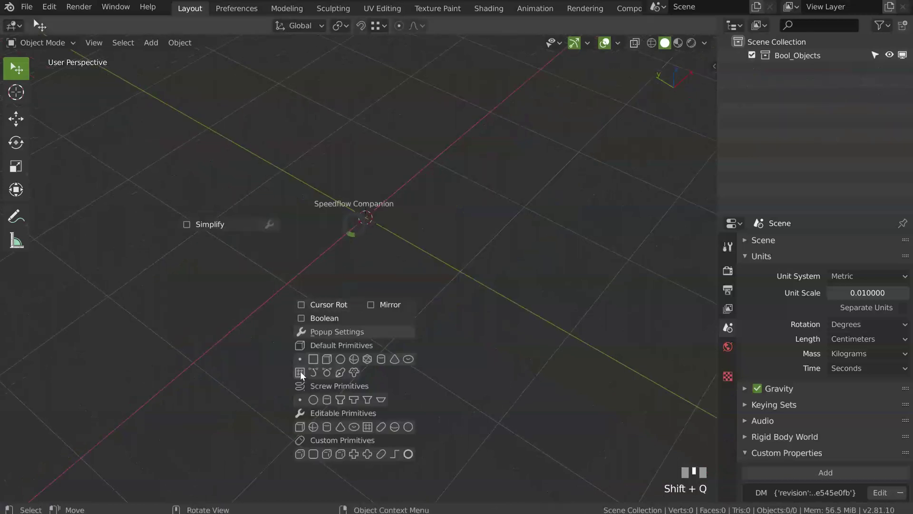
pyautogui.click(300, 372)
pyautogui.click(46, 492)
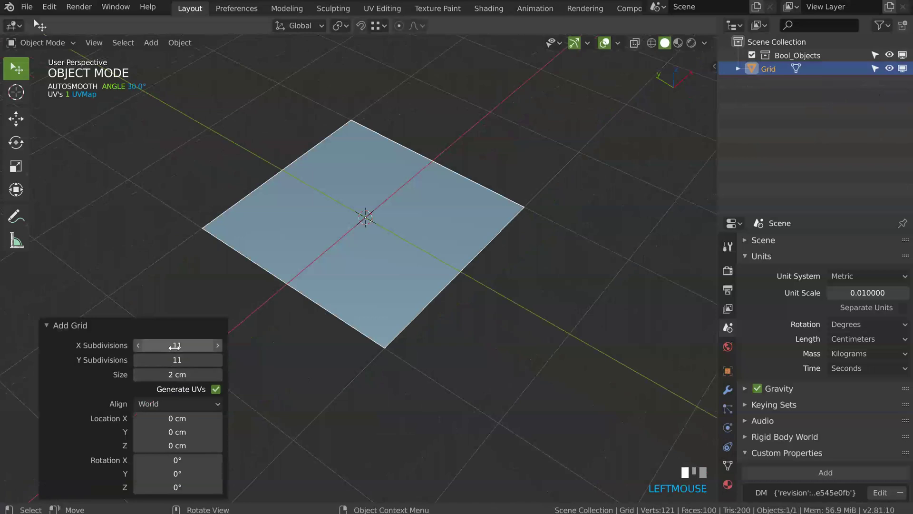
pyautogui.click(55, 327)
# - Extrude the grid's two opposite border edge loops outward along Y twice, first a narrow strip and then a wider band
pyautogui.press('Tab')
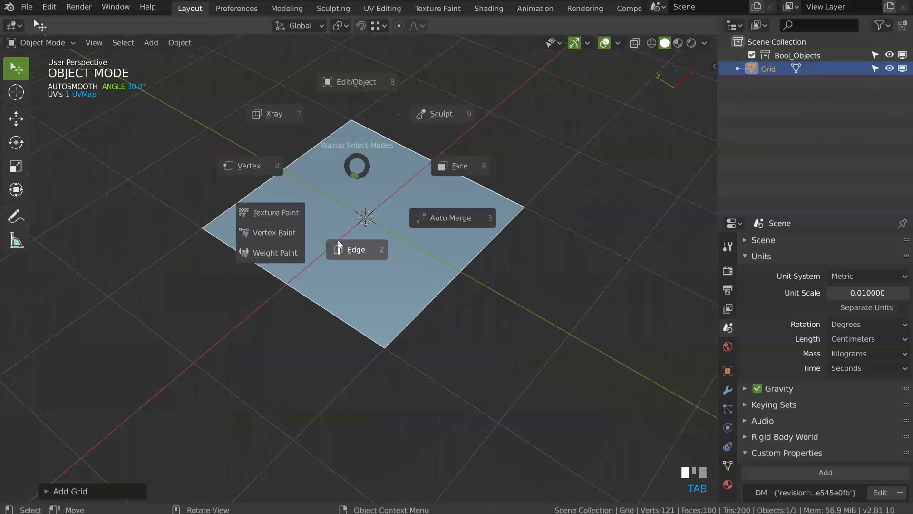
pyautogui.click(341, 246)
pyautogui.keyDown('alt'); pyautogui.click(277, 173); pyautogui.keyUp('alt')
pyautogui.keyDown('alt'); pyautogui.keyDown('shift'); pyautogui.click(444, 295); pyautogui.keyUp('shift'); pyautogui.keyUp('alt')
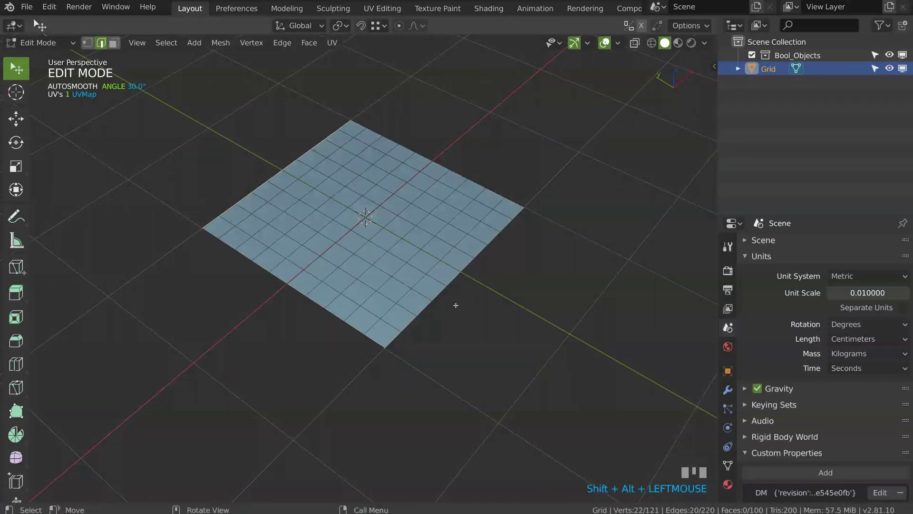
pyautogui.press('e')
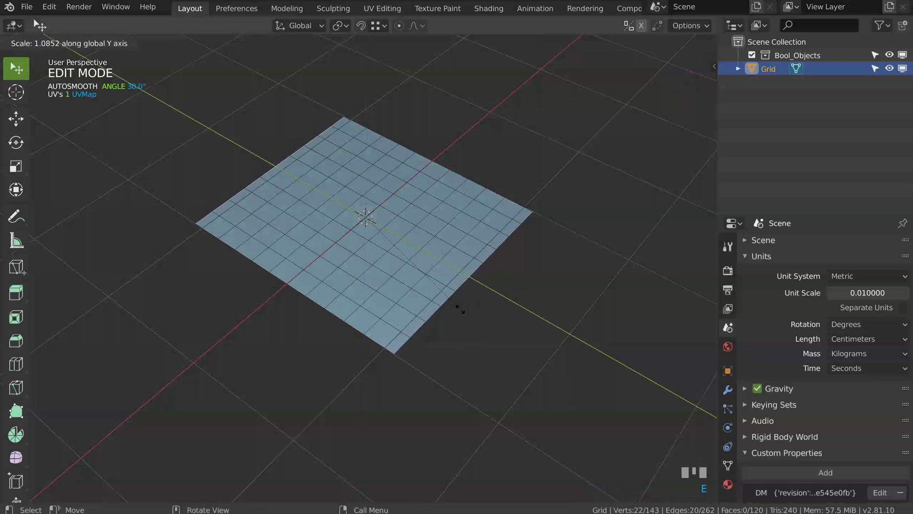
pyautogui.click(457, 307)
pyautogui.press('e')
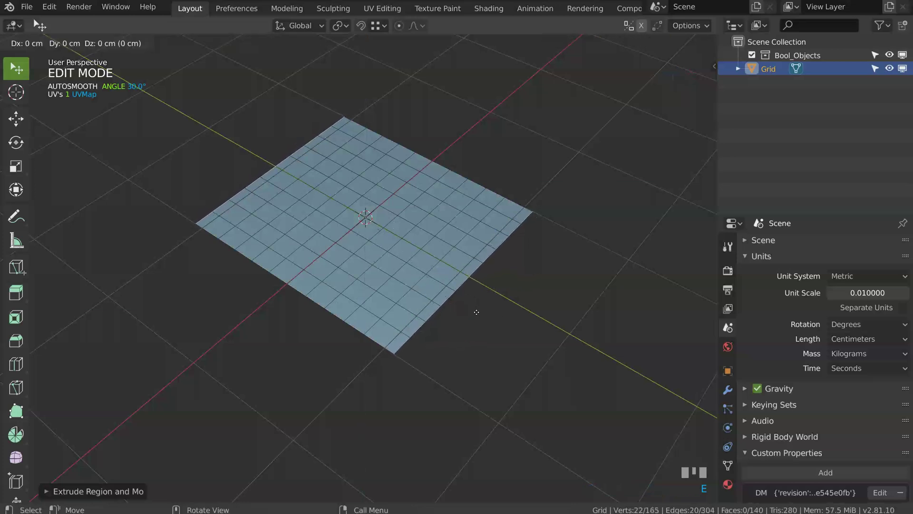
pyautogui.click(520, 343)
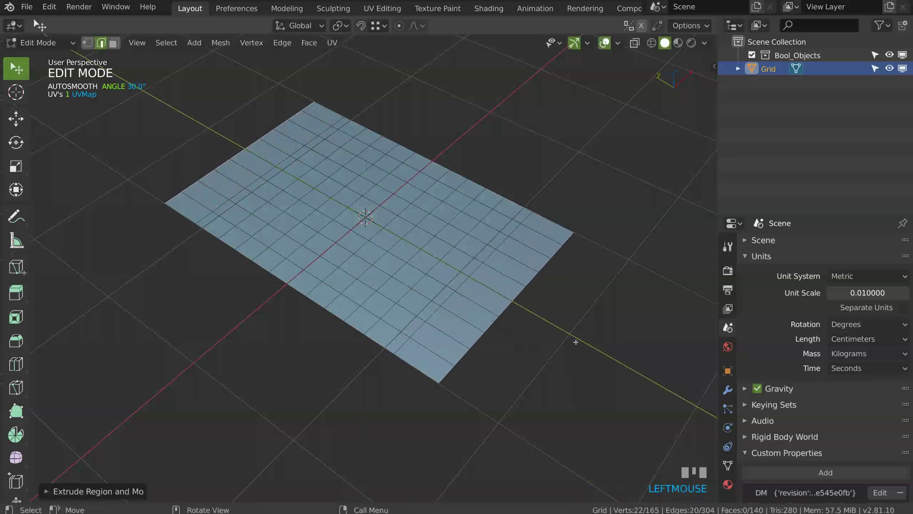
# - Select the edge loops bounding both outer bands and add a vertex-group Solidify modifier with thickness about 0.517
pyautogui.press('1')
pyautogui.keyDown('alt'); pyautogui.keyDown('shift'); pyautogui.click(477, 273); pyautogui.keyUp('shift'); pyautogui.keyUp('alt')
pyautogui.keyDown('alt'); pyautogui.keyDown('shift'); pyautogui.click(269, 168); pyautogui.keyUp('shift'); pyautogui.keyUp('alt')
pyautogui.press('space')
pyautogui.click(294, 200)
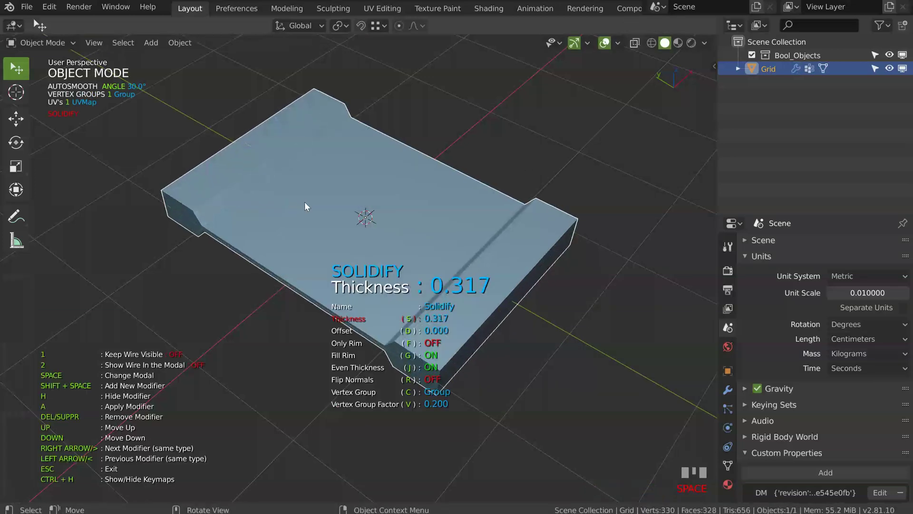
pyautogui.click(316, 204)
# - Set the Solidify offset to 1
pyautogui.write('d')
pyautogui.write('10')
pyautogui.press('Return')
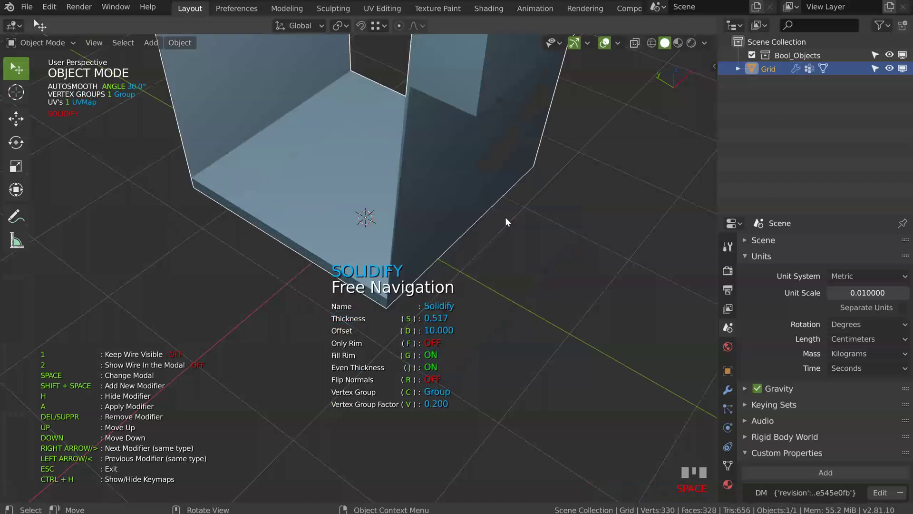
pyautogui.write('d')
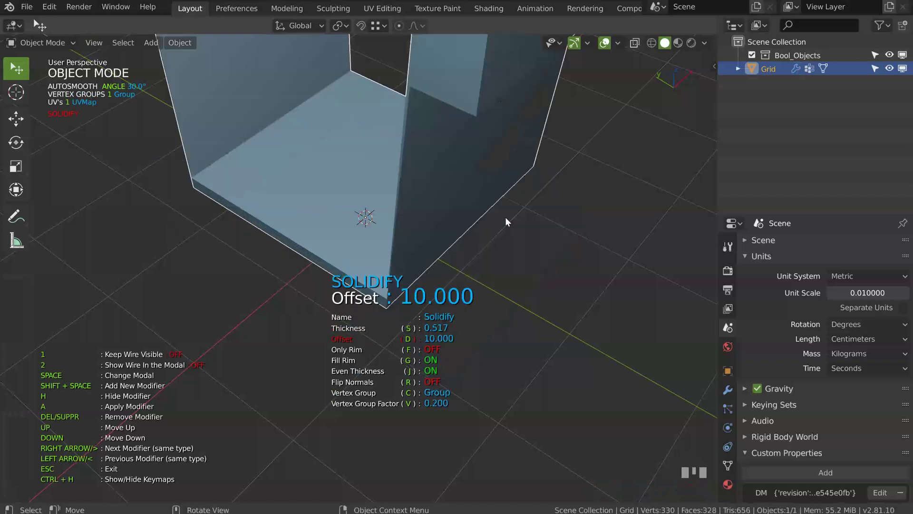
pyautogui.write('1')
pyautogui.press('Return')
# - Adjust the Solidify thickness to about 0.351 and its vertex group factor to about 0.314
pyautogui.moveTo(329, 248); pyautogui.dragTo(361, 227, button='middle')
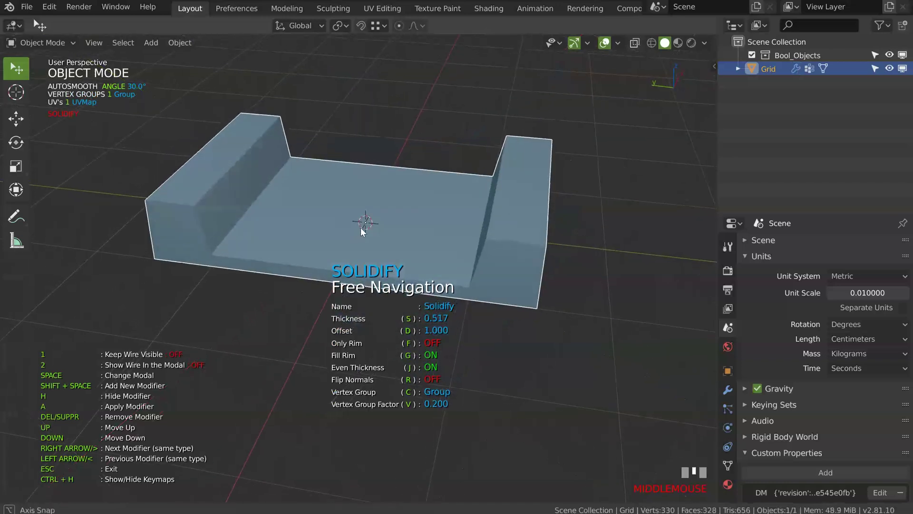
pyautogui.press('s')
pyautogui.click(366, 242)
pyautogui.press('v')
pyautogui.click(370, 245)
pyautogui.moveTo(370, 246); pyautogui.dragTo(366, 210, button='middle')
pyautogui.click(385, 239)
# - Select six parallel edge loops across the grid's lower middle section as joints between the brick rows
pyautogui.press('Tab')
pyautogui.moveTo(370, 177); pyautogui.dragTo(354, 237, button='middle')
pyautogui.keyDown('alt'); pyautogui.click(219, 200); pyautogui.keyUp('alt')
pyautogui.moveTo(424, 212); pyautogui.dragTo(320, 226, button='middle')
pyautogui.keyDown('shift'); pyautogui.moveTo(320, 226); pyautogui.dragTo(286, 255, button='middle'); pyautogui.keyUp('shift')
pyautogui.moveTo(435, 212); pyautogui.dragTo(452, 238, button='middle')
pyautogui.keyDown('alt'); pyautogui.keyDown('shift'); pyautogui.click(213, 239); pyautogui.keyUp('shift'); pyautogui.keyUp('alt')
pyautogui.keyDown('alt'); pyautogui.keyDown('shift'); pyautogui.click(236, 238); pyautogui.keyUp('shift'); pyautogui.keyUp('alt')
pyautogui.keyDown('alt'); pyautogui.keyDown('shift'); pyautogui.click(281, 233); pyautogui.keyUp('shift'); pyautogui.keyUp('alt')
pyautogui.keyDown('alt'); pyautogui.keyDown('shift'); pyautogui.click(326, 231); pyautogui.keyUp('shift'); pyautogui.keyUp('alt')
pyautogui.keyDown('alt'); pyautogui.keyDown('shift'); pyautogui.click(367, 227); pyautogui.keyUp('shift'); pyautogui.keyUp('alt')
pyautogui.moveTo(440, 222); pyautogui.dragTo(363, 239, button='middle')
pyautogui.keyDown('shift'); pyautogui.moveTo(363, 235); pyautogui.dragTo(415, 239, button='middle'); pyautogui.keyUp('shift')
# - Add staggered short edges between the rows to the selection and form bricks with Edge Split and angle-limited Bevel modifiers
pyautogui.keyDown('shift'); pyautogui.click(261, 211); pyautogui.keyUp('shift')
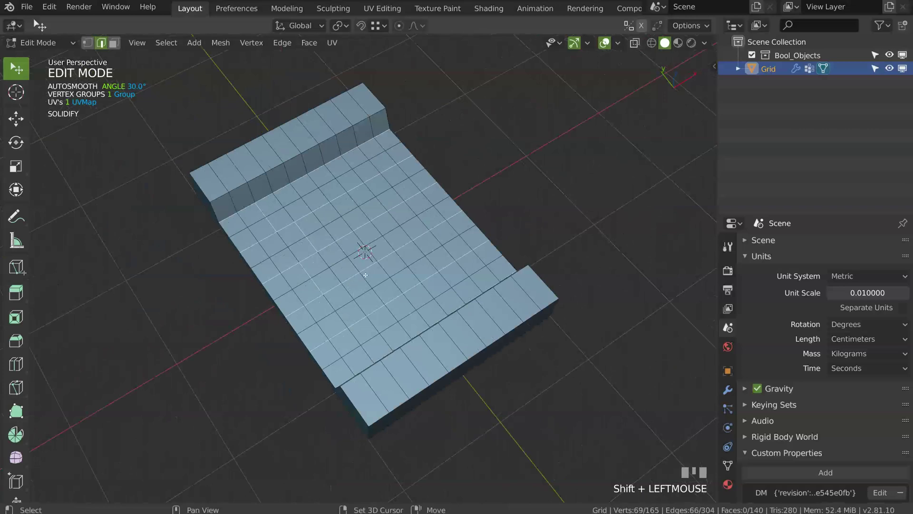
pyautogui.keyDown('shift'); pyautogui.click(379, 297); pyautogui.keyUp('shift')
pyautogui.keyDown('shift'); pyautogui.click(375, 322); pyautogui.keyUp('shift')
pyautogui.keyDown('shift'); pyautogui.click(319, 190); pyautogui.keyUp('shift')
pyautogui.keyDown('shift'); pyautogui.click(388, 184); pyautogui.keyUp('shift')
pyautogui.moveTo(494, 284); pyautogui.dragTo(416, 238, button='middle')
pyautogui.press('space')
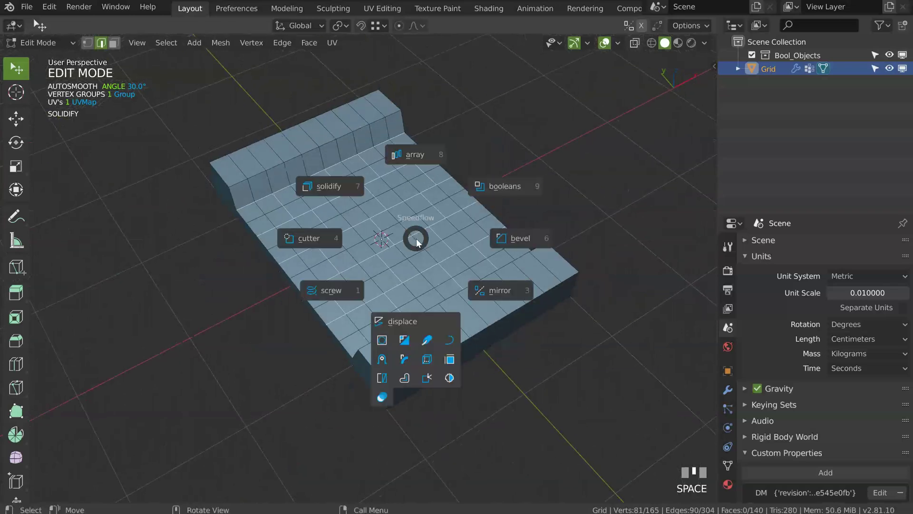
pyautogui.click(329, 187)
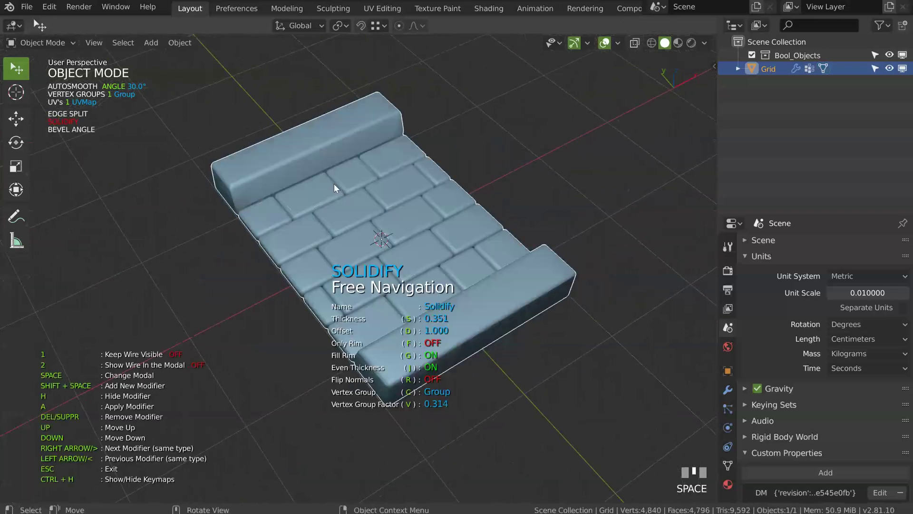
# - Set the brick panel's Solidify thickness to about 0.374 and its vertex group factor to about 0.440
pyautogui.moveTo(335, 184); pyautogui.dragTo(367, 187, button='middle')
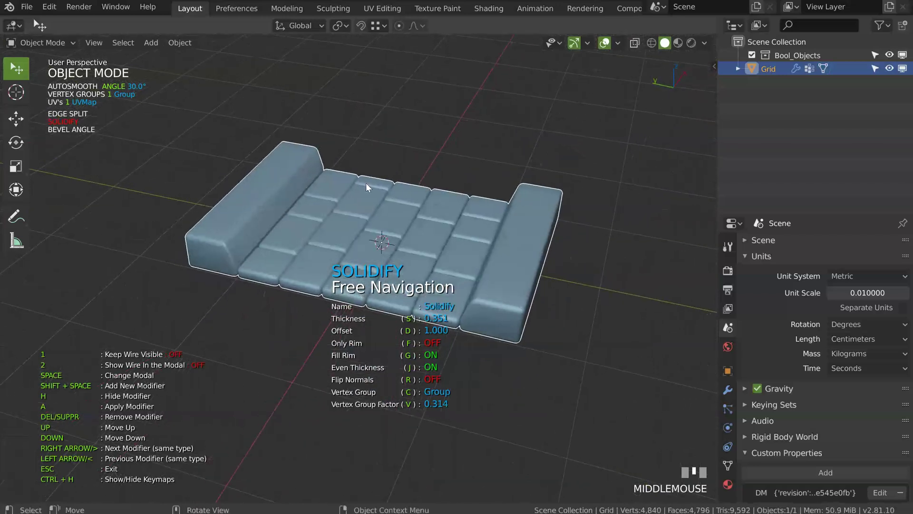
pyautogui.press('s')
pyautogui.click(407, 255)
pyautogui.press('v')
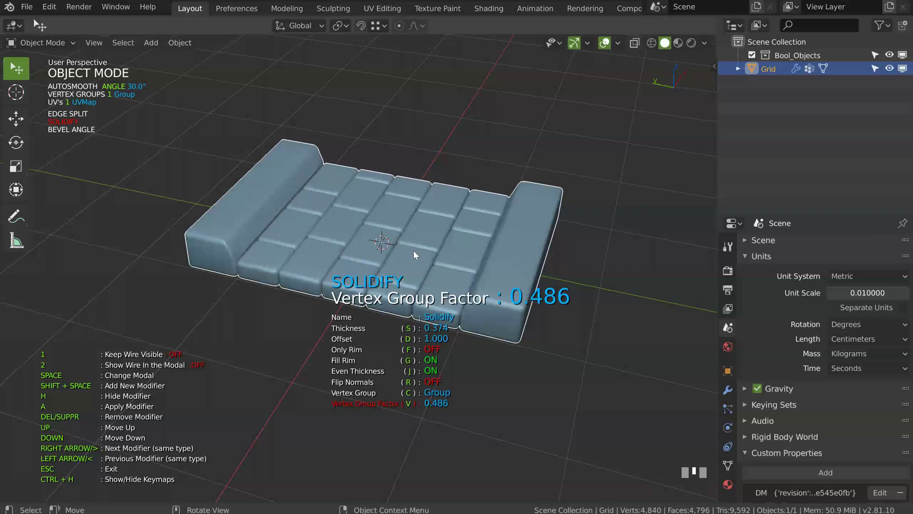
pyautogui.click(416, 252)
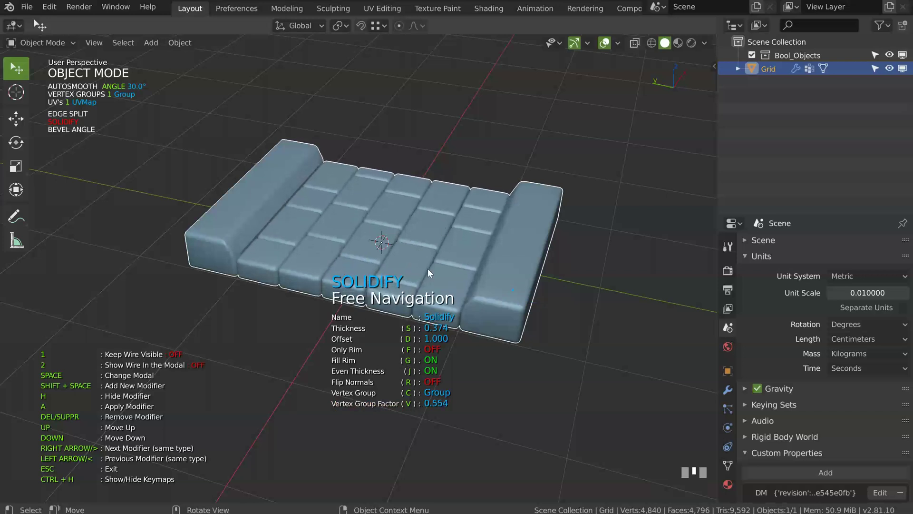
pyautogui.press('v')
pyautogui.click(409, 247)
# - Edit the angle Bevel with Loop Slide off and turn on the wire display in the modal
pyautogui.press('space')
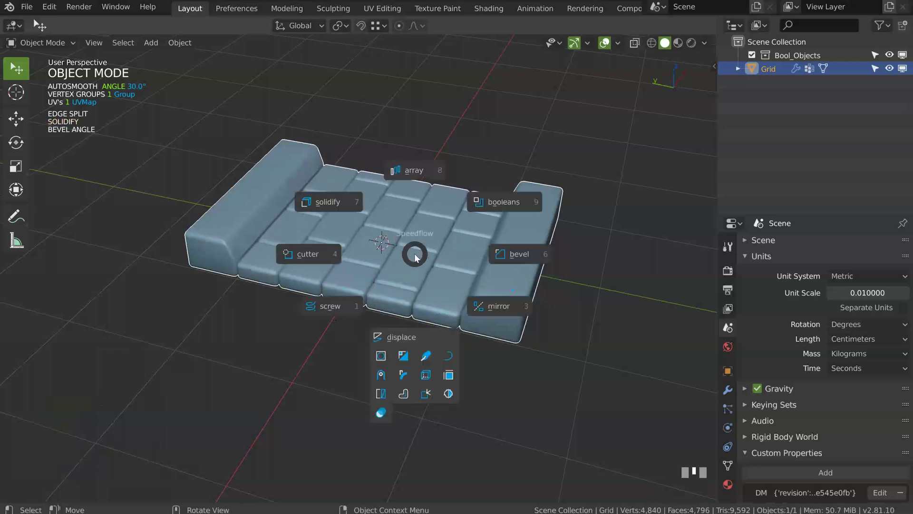
pyautogui.click(513, 255)
pyautogui.press('j')
pyautogui.keyDown('ctrl'); pyautogui.moveTo(423, 230); pyautogui.dragTo(438, 190, button='middle'); pyautogui.keyUp('ctrl')
pyautogui.press('2')
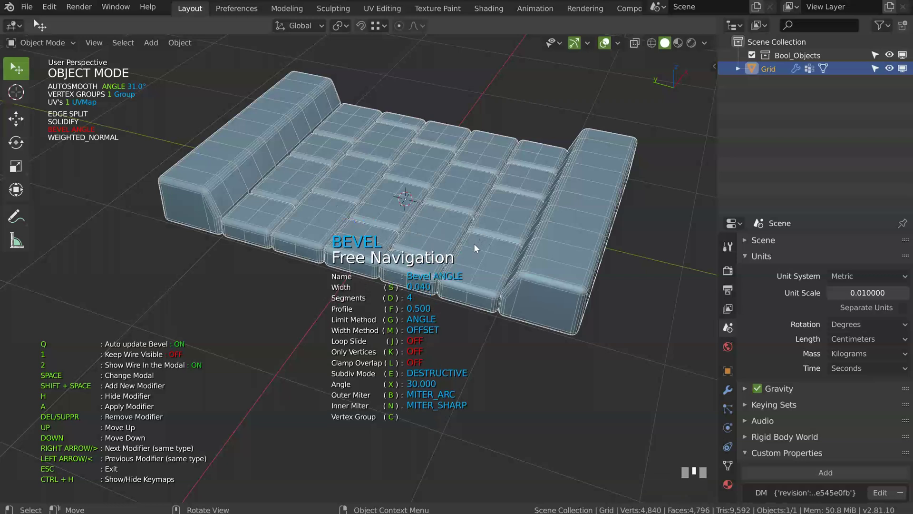
pyautogui.keyDown('ctrl'); pyautogui.moveTo(433, 227); pyautogui.dragTo(447, 201, button='middle'); pyautogui.keyUp('ctrl')
# - Try a 1-segment Bevel with a second angle Bevel about 0.002 wide and 4 segments, and remove the second Bevel
pyautogui.press('d')
pyautogui.press('d')
pyautogui.hotkey('shift', 'space')
pyautogui.press('s')
pyautogui.moveTo(390, 226)
pyautogui.mouseDown(button='middle')
pyautogui.moveTo(379, 271)
pyautogui.moveTo(384, 219)
pyautogui.mouseUp(button='middle')
pyautogui.press('6')
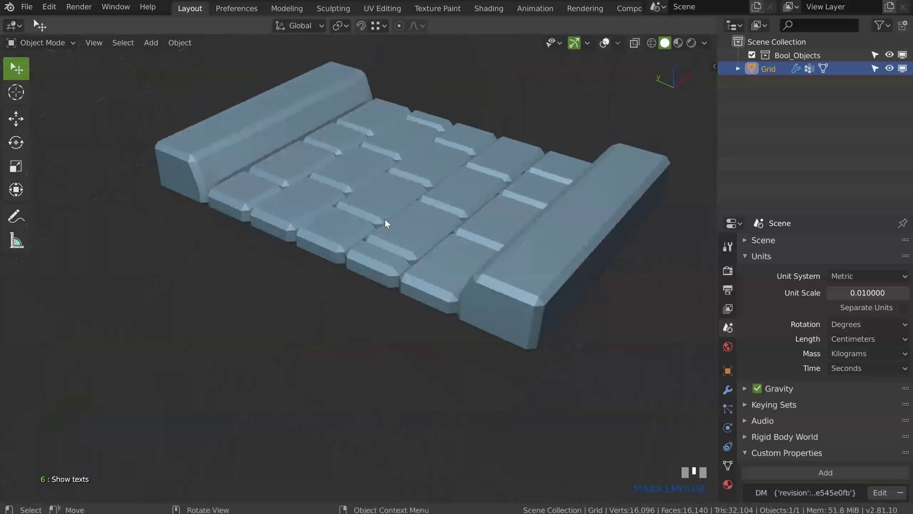
pyautogui.press('6')
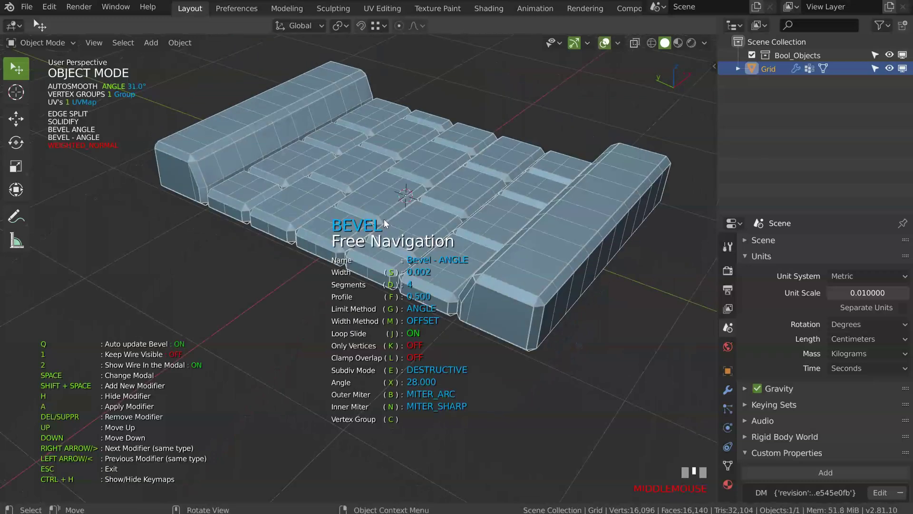
pyautogui.press('Delete')
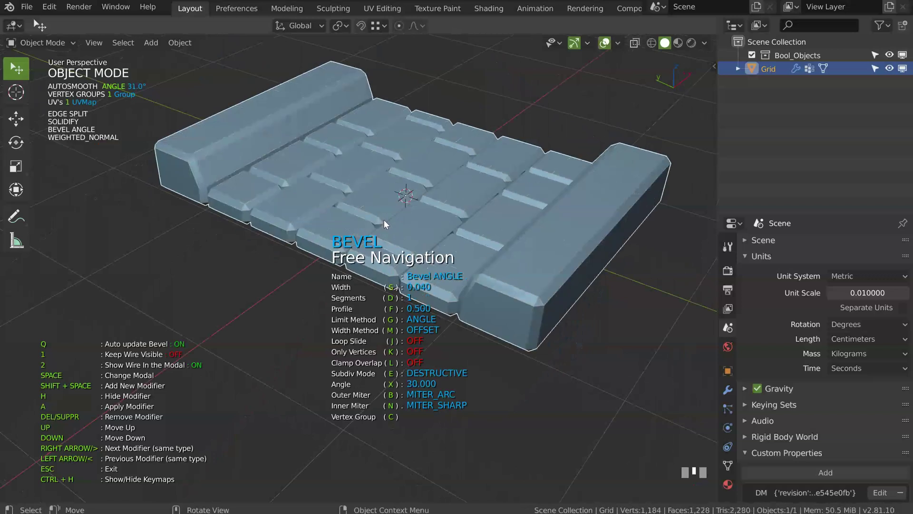
# - Set the brick panel's Bevel to 3 segments
pyautogui.press('d')
pyautogui.moveTo(412, 218); pyautogui.dragTo(467, 109, button='middle')
pyautogui.moveTo(411, 207); pyautogui.dragTo(365, 196, button='middle')
pyautogui.keyDown('shift'); pyautogui.moveTo(365, 196); pyautogui.dragTo(378, 183, button='middle'); pyautogui.keyUp('shift')
# - Select the cross edges in the middle of both raised end bands and split each band in two there
pyautogui.press('Tab')
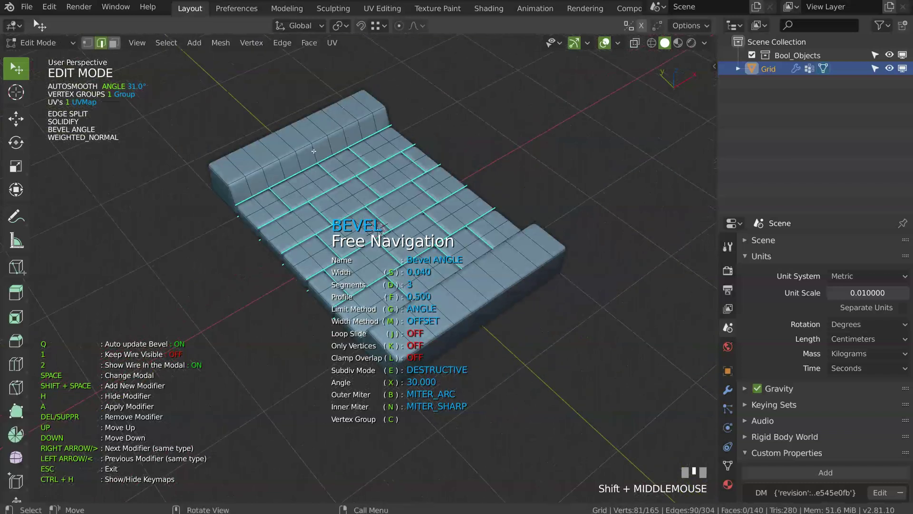
pyautogui.press('Tab')
pyautogui.press('space')
pyautogui.click(290, 159)
pyautogui.press('Tab')
pyautogui.keyDown('shift'); pyautogui.click(337, 146); pyautogui.keyUp('shift')
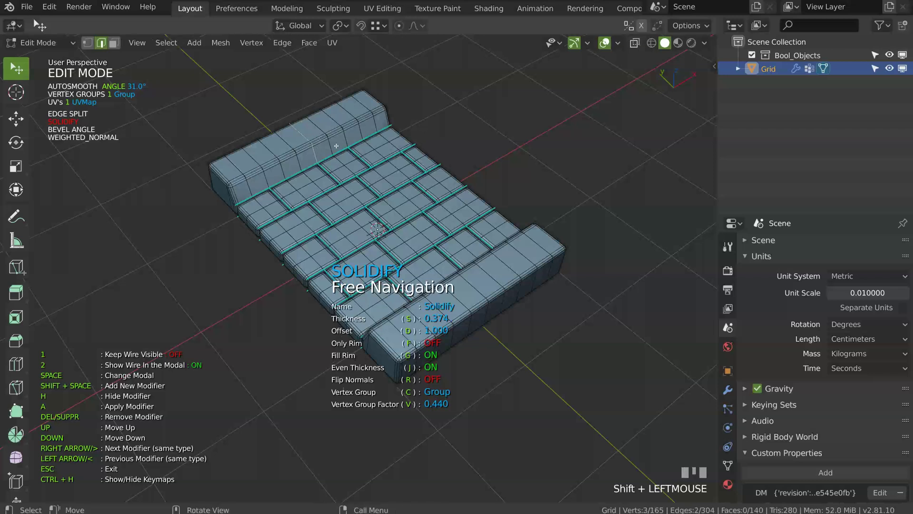
pyautogui.moveTo(336, 162); pyautogui.dragTo(374, 145, button='middle')
pyautogui.keyDown('shift'); pyautogui.click(495, 80); pyautogui.keyUp('shift')
pyautogui.press('space')
pyautogui.click(312, 107)
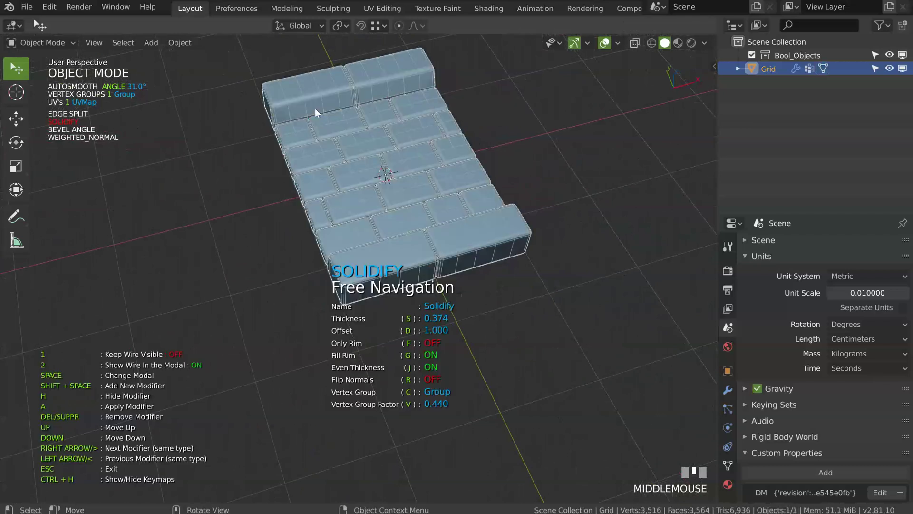
# - Examine the brick panel from several angles with the on-screen texts and overlays hidden
pyautogui.moveTo(313, 118); pyautogui.dragTo(412, 53, button='middle')
pyautogui.press('6')
pyautogui.moveTo(383, 155); pyautogui.dragTo(457, 104, button='middle')
pyautogui.keyDown('shift'); pyautogui.moveTo(457, 104); pyautogui.dragTo(397, 195, button='middle'); pyautogui.keyUp('shift')
pyautogui.keyDown('ctrl'); pyautogui.moveTo(397, 195); pyautogui.dragTo(399, 121, button='middle'); pyautogui.keyUp('ctrl')
pyautogui.keyDown('ctrl'); pyautogui.moveTo(407, 90); pyautogui.dragTo(310, 233, button='middle'); pyautogui.keyUp('ctrl')
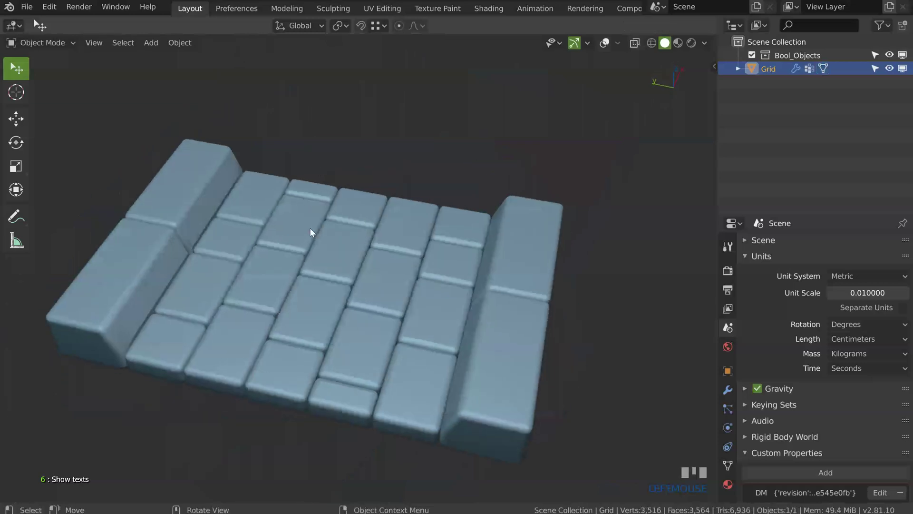
pyautogui.click(310, 227)
pyautogui.moveTo(310, 221); pyautogui.dragTo(483, 103, button='middle')
pyautogui.press('Escape')
# - Select the split cross edges on both raised end bands and remove the split from them
pyautogui.press('Tab')
pyautogui.click(276, 141)
pyautogui.keyDown('shift'); pyautogui.click(288, 167); pyautogui.keyUp('shift')
pyautogui.keyDown('shift'); pyautogui.click(540, 97); pyautogui.keyUp('shift')
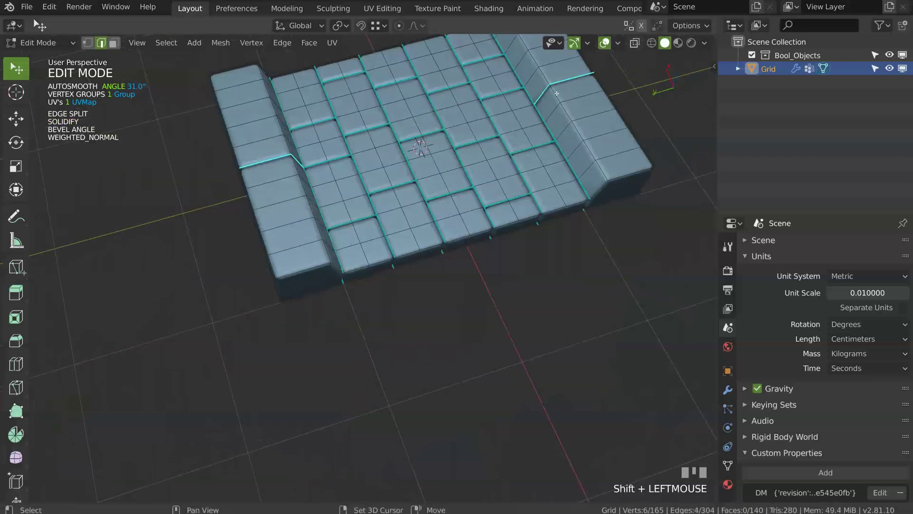
pyautogui.hotkey('shift', 'q')
pyautogui.hotkey('shift', 'q')
pyautogui.click(540, 158)
pyautogui.moveTo(495, 165); pyautogui.dragTo(388, 237, button='middle')
pyautogui.hotkey('shift', 'q')
pyautogui.click(497, 222)
pyautogui.press('Tab')
# - Draw a large open C-shaped Bezier curve around the brick panel in top view, leaving the panel's edit mode
pyautogui.click(388, 203)
pyautogui.moveTo(388, 203); pyautogui.dragTo(343, 170, button='middle')
pyautogui.moveTo(378, 218)
pyautogui.keyDown('ctrl'); pyautogui.mouseDown(button='middle')
pyautogui.moveTo(390, 230)
pyautogui.moveTo(363, 218)
pyautogui.moveTo(337, 233)
pyautogui.moveTo(393, 208)
pyautogui.moveTo(363, 215)
pyautogui.mouseUp(button='middle'); pyautogui.keyUp('ctrl')
pyautogui.keyDown('shift'); pyautogui.moveTo(363, 215); pyautogui.dragTo(365, 191, button='middle'); pyautogui.keyUp('shift')
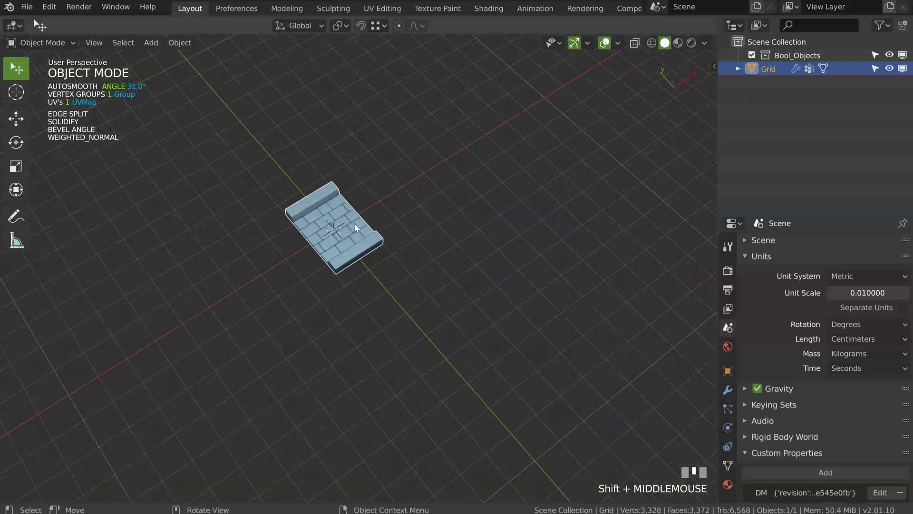
pyautogui.press('KP_7')
pyautogui.keyDown('ctrl'); pyautogui.moveTo(434, 191); pyautogui.dragTo(339, 227, button='middle'); pyautogui.keyUp('ctrl')
pyautogui.hotkey('shift', 'q')
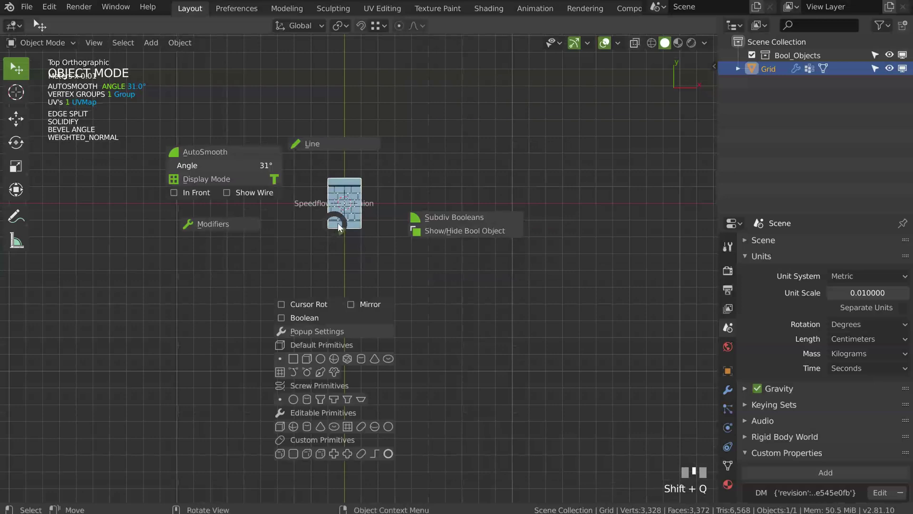
pyautogui.click(320, 371)
pyautogui.moveTo(439, 420)
pyautogui.mouseDown()
pyautogui.moveTo(356, 407)
pyautogui.moveTo(208, 236)
pyautogui.moveTo(372, 84)
pyautogui.moveTo(598, 230)
pyautogui.mouseUp()
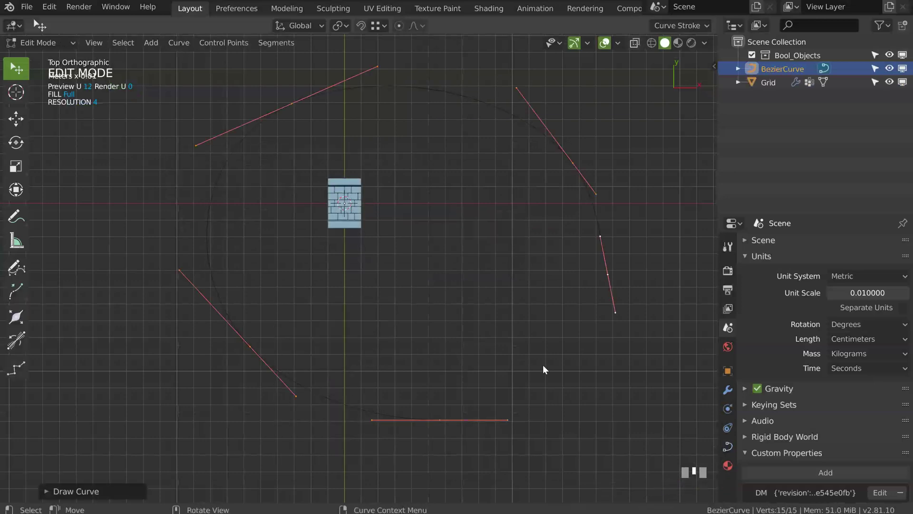
# - Leave the curve's edit mode and array the brick panel along the drawn curve with the Speedflow array
pyautogui.moveTo(542, 369); pyautogui.dragTo(438, 257, button='middle')
pyautogui.press('Tab')
pyautogui.keyDown('shift'); pyautogui.moveTo(357, 260); pyautogui.dragTo(368, 201, button='middle'); pyautogui.keyUp('shift')
pyautogui.click(385, 217)
pyautogui.keyDown('shift'); pyautogui.click(293, 173); pyautogui.keyUp('shift')
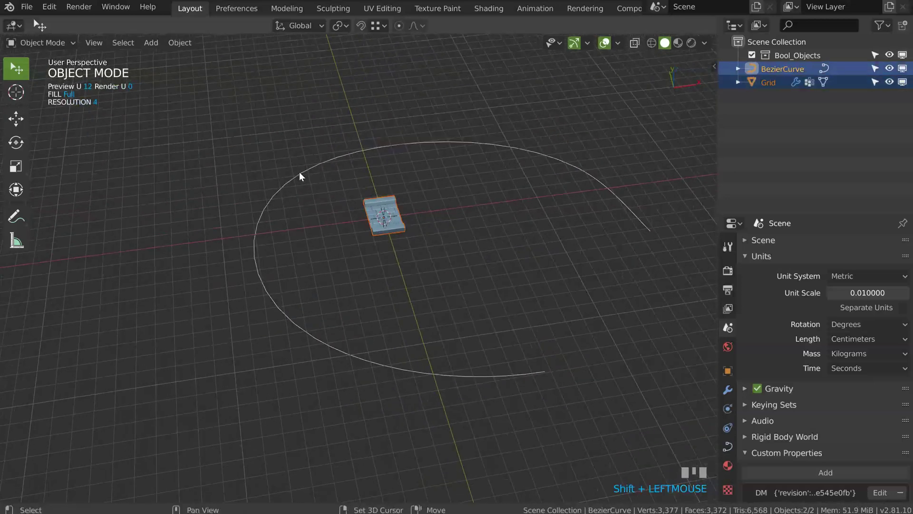
pyautogui.press('space')
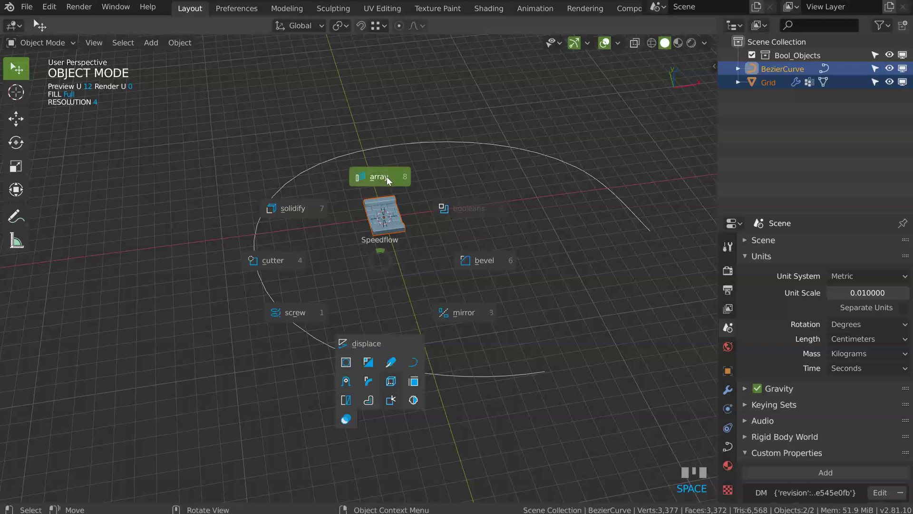
pyautogui.click(387, 176)
pyautogui.moveTo(386, 179); pyautogui.dragTo(306, 214, button='middle')
pyautogui.keyDown('shift'); pyautogui.moveTo(339, 251); pyautogui.dragTo(375, 161, button='middle'); pyautogui.keyUp('shift')
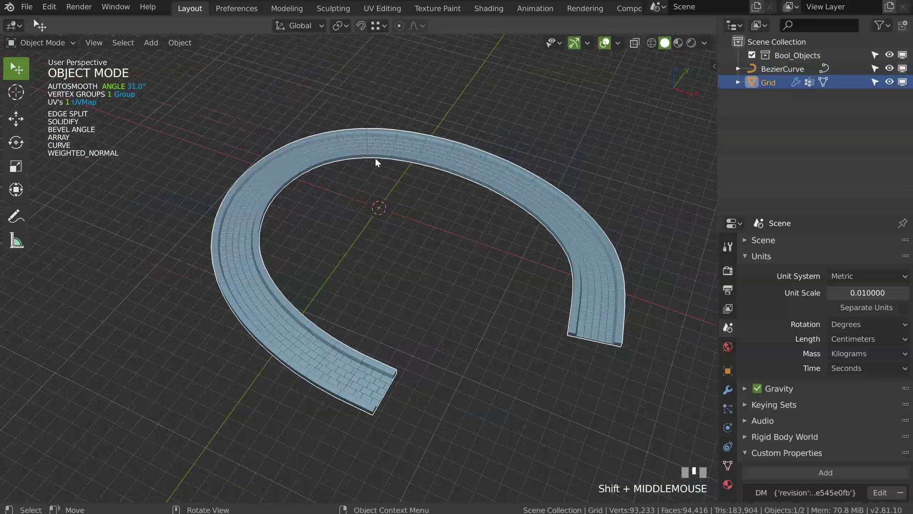
# - Move the brick track's Array modifier to the first place in the stack and enable Merge on it
pyautogui.press("'")
pyautogui.moveTo(387, 173); pyautogui.dragTo(581, 157)
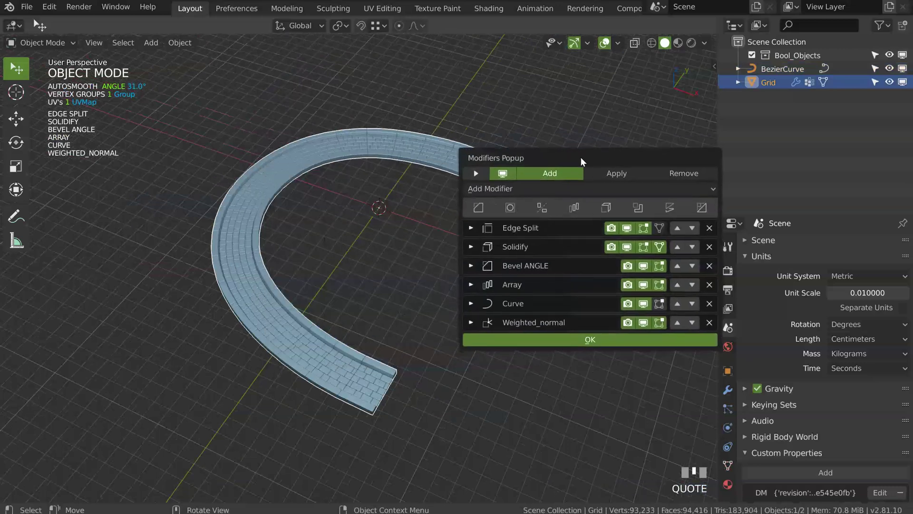
pyautogui.click(678, 284)
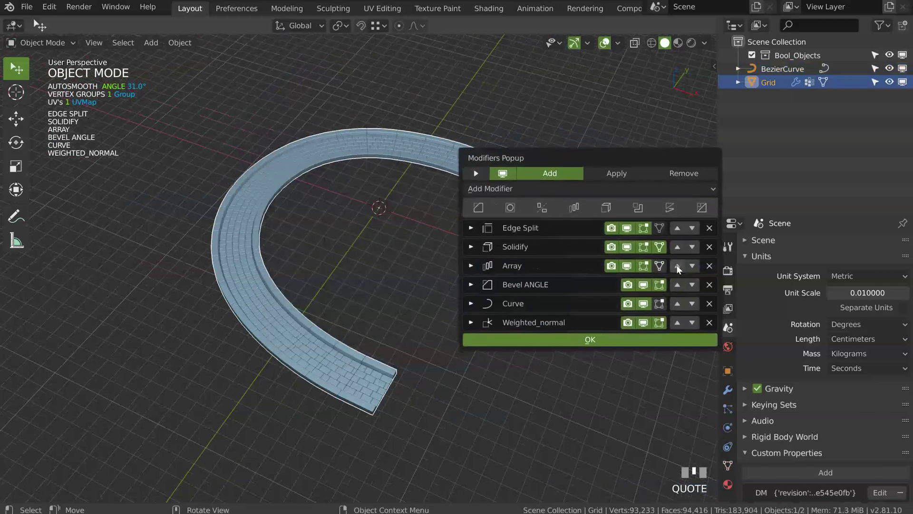
pyautogui.click(676, 254)
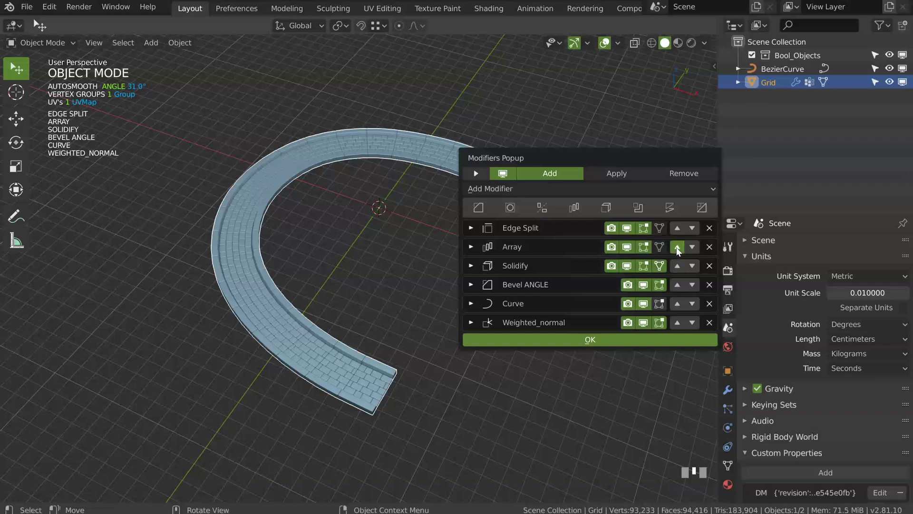
pyautogui.click(473, 230)
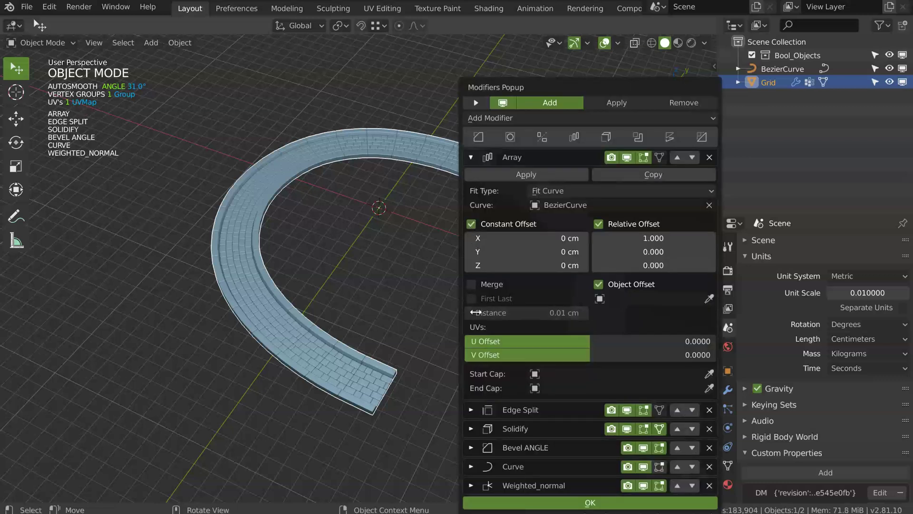
pyautogui.click(473, 285)
pyautogui.moveTo(377, 207); pyautogui.dragTo(97, 207, button='middle')
pyautogui.keyDown('ctrl'); pyautogui.moveTo(381, 169); pyautogui.dragTo(423, 221, button='middle'); pyautogui.keyUp('ctrl')
pyautogui.keyDown('shift'); pyautogui.moveTo(422, 220); pyautogui.dragTo(449, 146, button='middle'); pyautogui.keyUp('shift')
pyautogui.keyDown('ctrl'); pyautogui.moveTo(390, 169); pyautogui.dragTo(404, 176, button='middle'); pyautogui.keyUp('ctrl')
pyautogui.keyDown('shift'); pyautogui.moveTo(405, 176); pyautogui.dragTo(373, 206, button='middle'); pyautogui.keyUp('shift')
# - Select the last two control points of the Bezier curve and raise them along the Z axis
pyautogui.click(771, 69)
pyautogui.press('Tab')
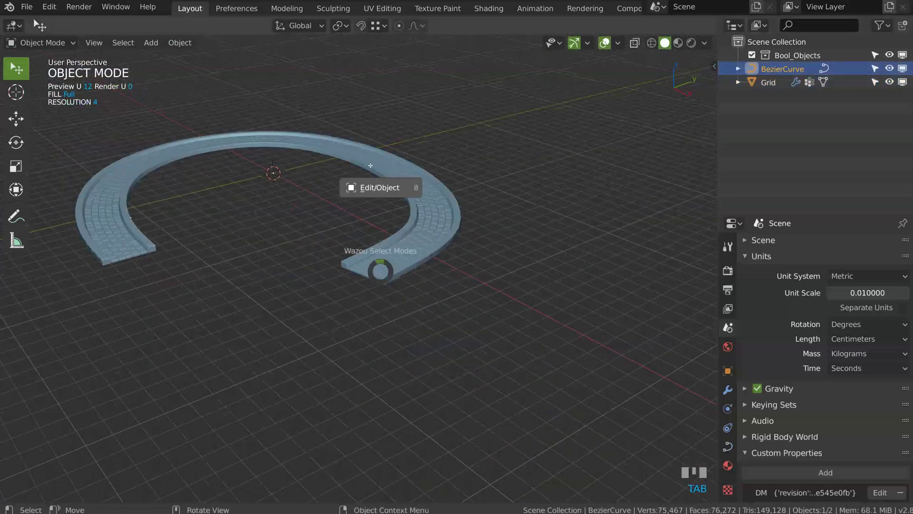
pyautogui.click(368, 276)
pyautogui.keyDown('shift'); pyautogui.click(425, 229); pyautogui.keyUp('shift')
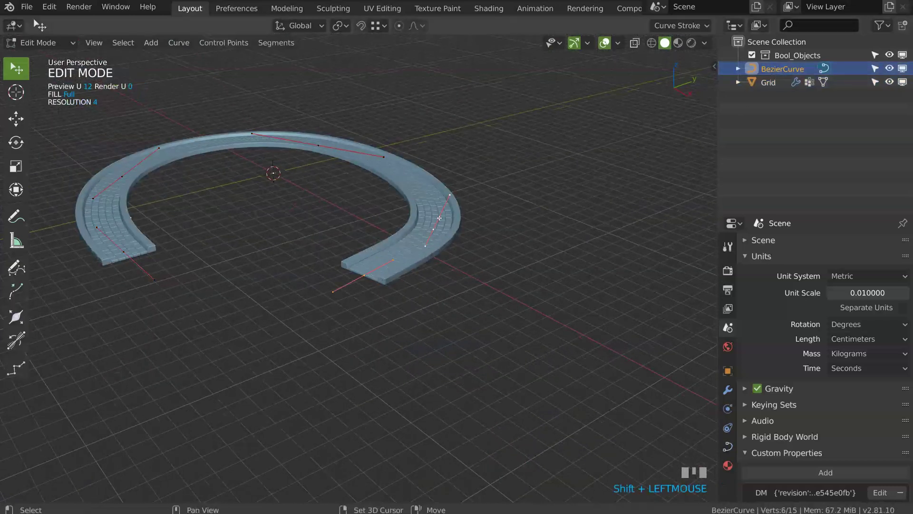
pyautogui.press('g')
pyautogui.press('z')
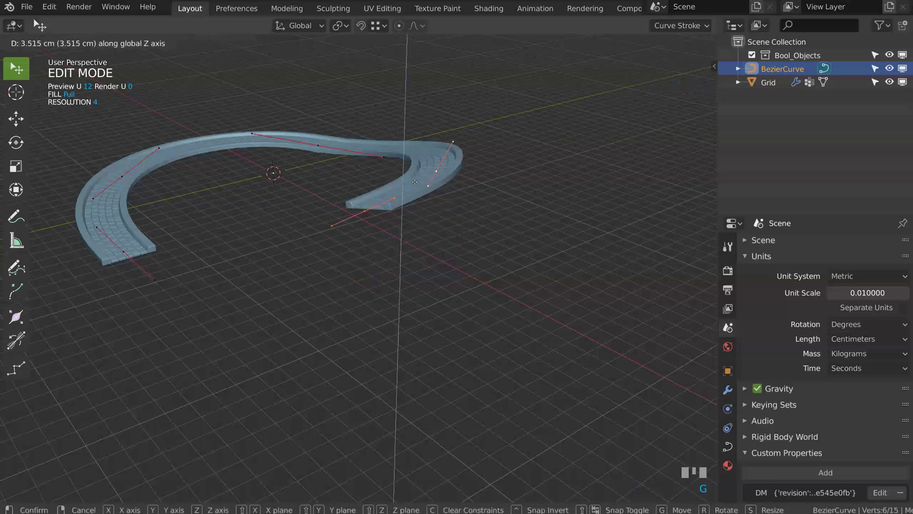
pyautogui.click(366, 188)
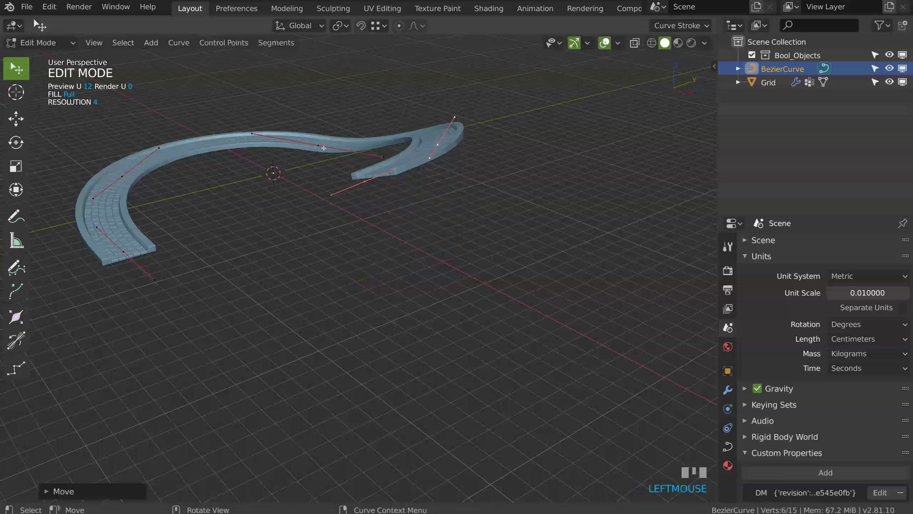
# - Adjust the curve handle just before the raised points to smooth the slope, and leave edit mode
pyautogui.click(378, 158)
pyautogui.press('g')
pyautogui.press('z')
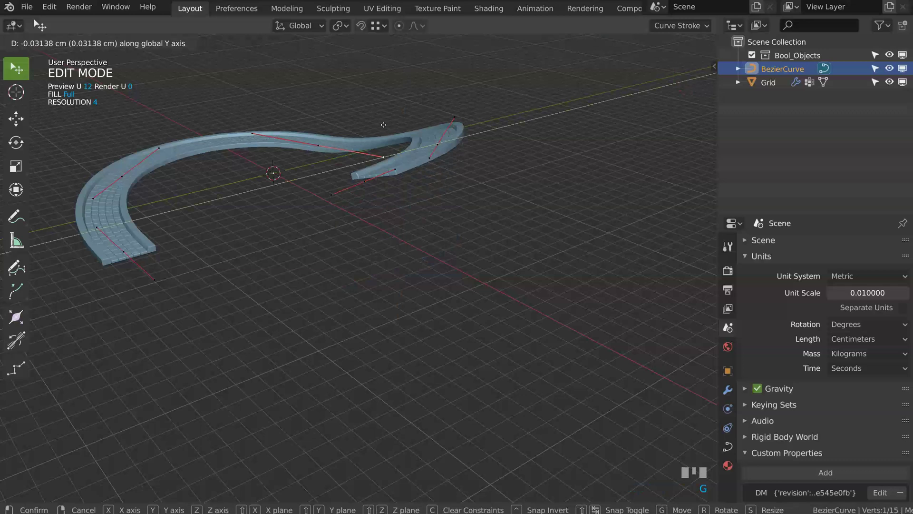
pyautogui.click(378, 120)
pyautogui.moveTo(358, 157); pyautogui.dragTo(409, 183, button='middle')
pyautogui.scroll(2, 412, 181)
pyautogui.keyDown('shift'); pyautogui.moveTo(430, 119); pyautogui.dragTo(351, 236, button='middle'); pyautogui.keyUp('shift')
pyautogui.press('Tab')
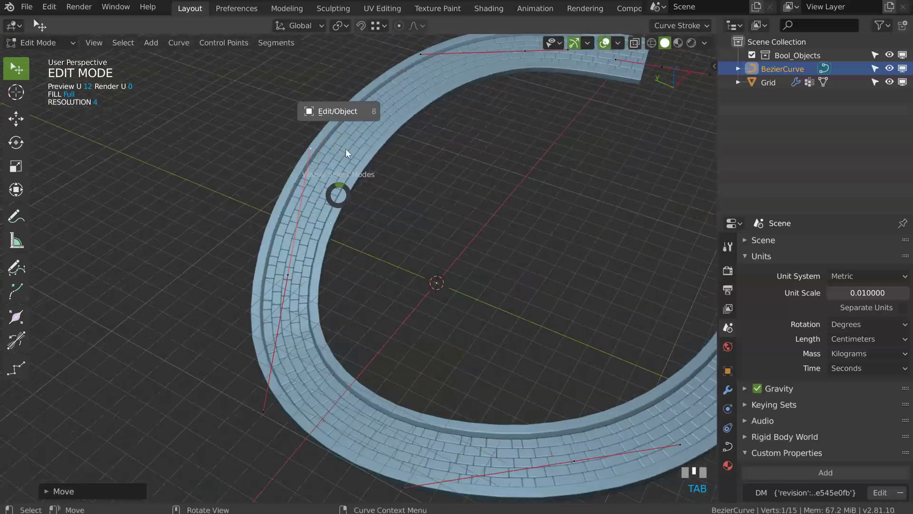
# - Select the brick track, hide all its modifiers to view the base grid, and show them again
pyautogui.click(357, 168)
pyautogui.hotkey('shift', 'q')
pyautogui.click(262, 155)
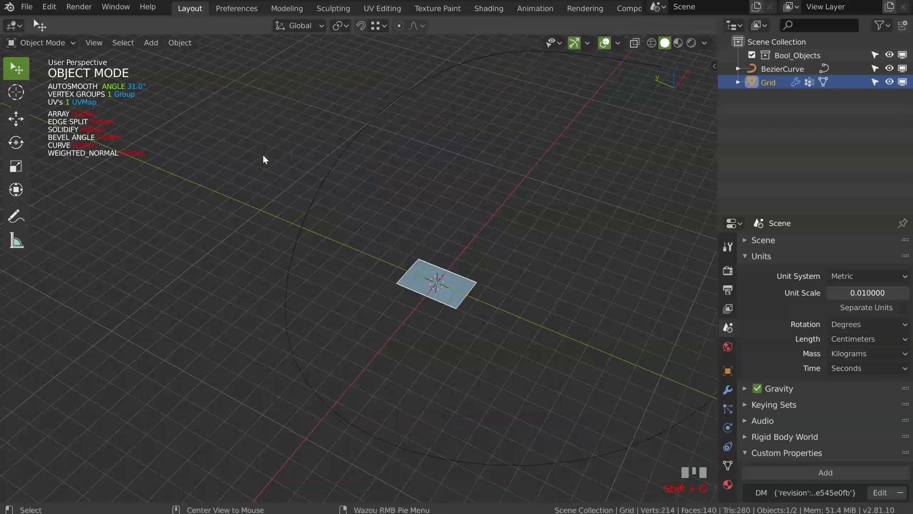
pyautogui.hotkey('shift', 'q')
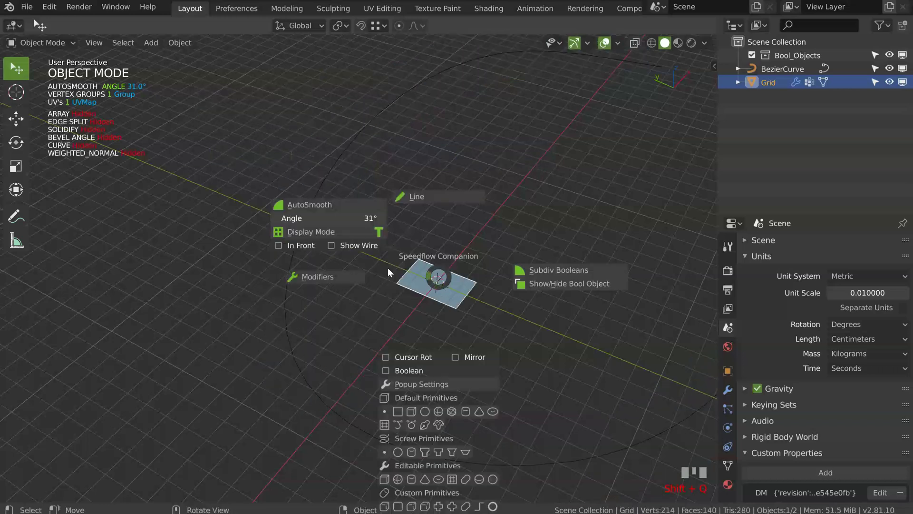
pyautogui.click(330, 276)
pyautogui.keyDown('shift'); pyautogui.moveTo(458, 232); pyautogui.dragTo(375, 122, button='middle'); pyautogui.keyUp('shift')
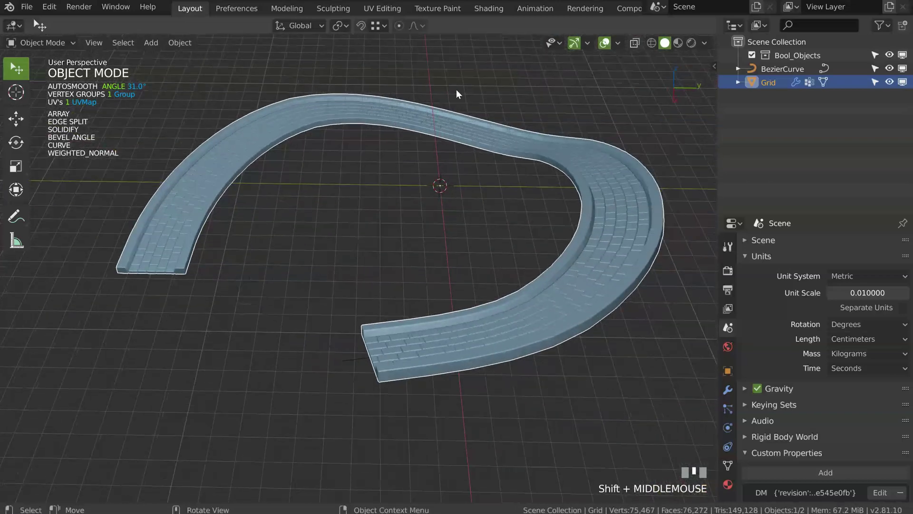
pyautogui.moveTo(366, 307); pyautogui.dragTo(323, 266, button='middle')
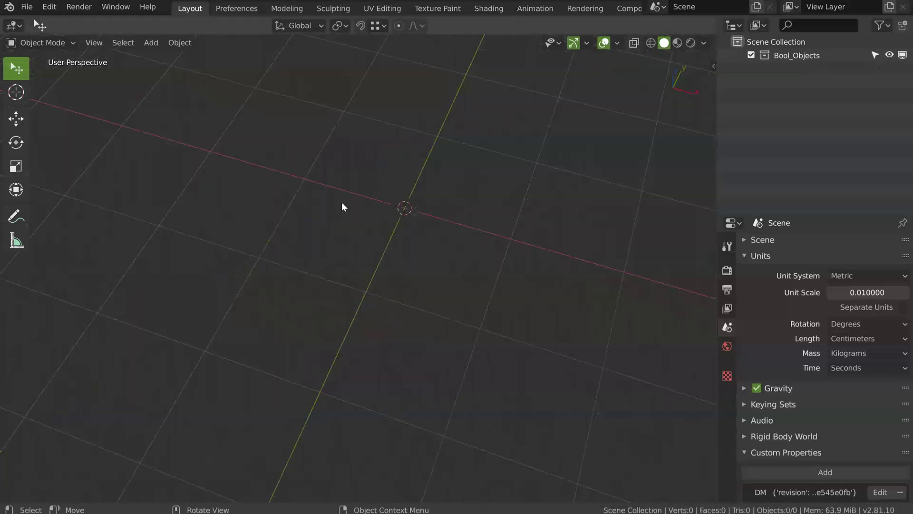
# - Start a Cutter line in top view of the empty scene, with a first segment about 0.9 cm along X
pyautogui.keyDown('shift'); pyautogui.moveTo(341, 202); pyautogui.dragTo(362, 241, button='middle'); pyautogui.keyUp('shift')
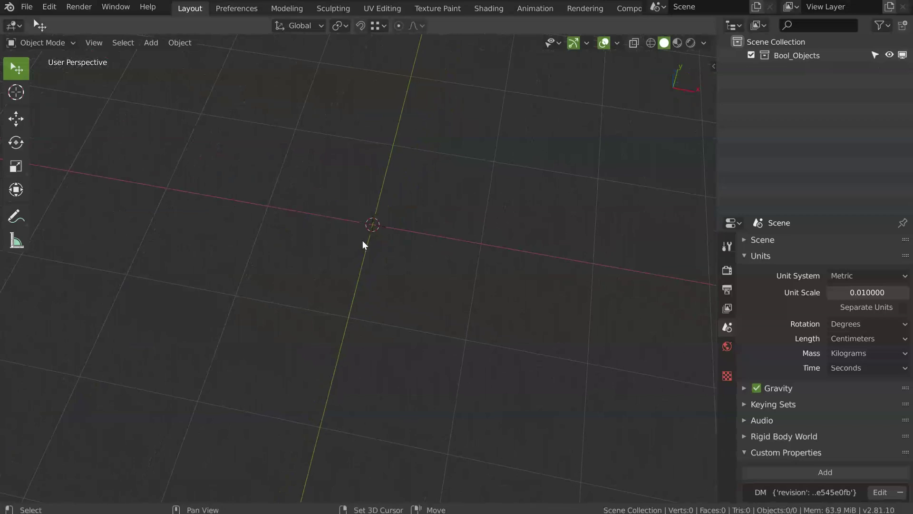
pyautogui.press('KP_7')
pyautogui.keyDown('shift'); pyautogui.moveTo(440, 177); pyautogui.dragTo(406, 248, button='middle'); pyautogui.keyUp('shift')
pyautogui.press('space')
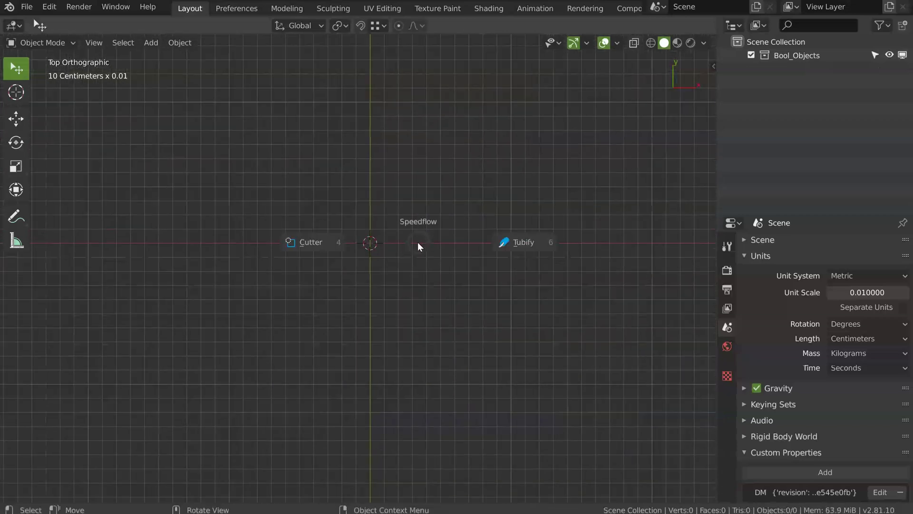
pyautogui.click(307, 241)
pyautogui.keyDown('ctrl'); pyautogui.click(333, 183); pyautogui.keyUp('ctrl')
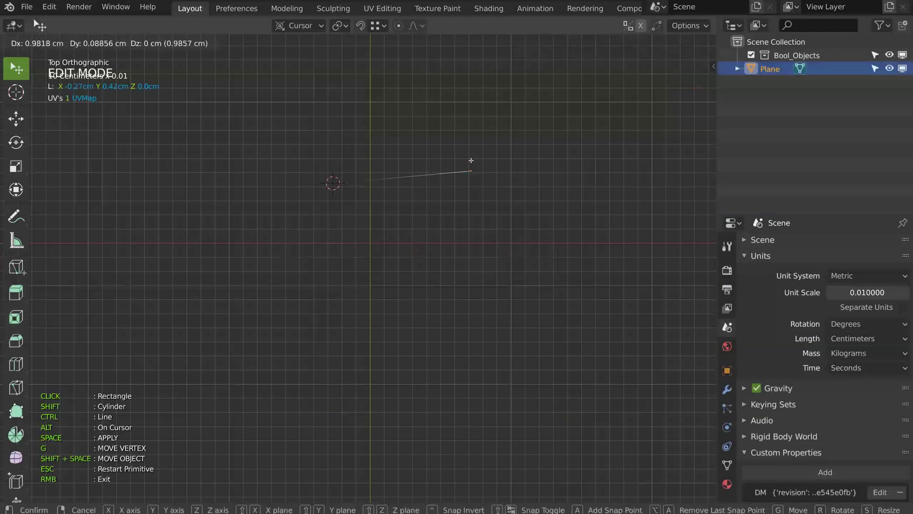
pyautogui.press('x')
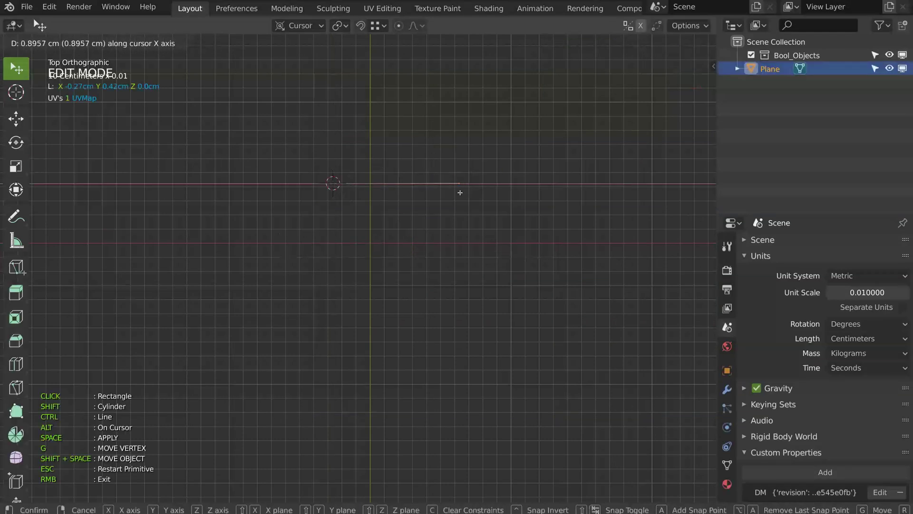
pyautogui.click(461, 192)
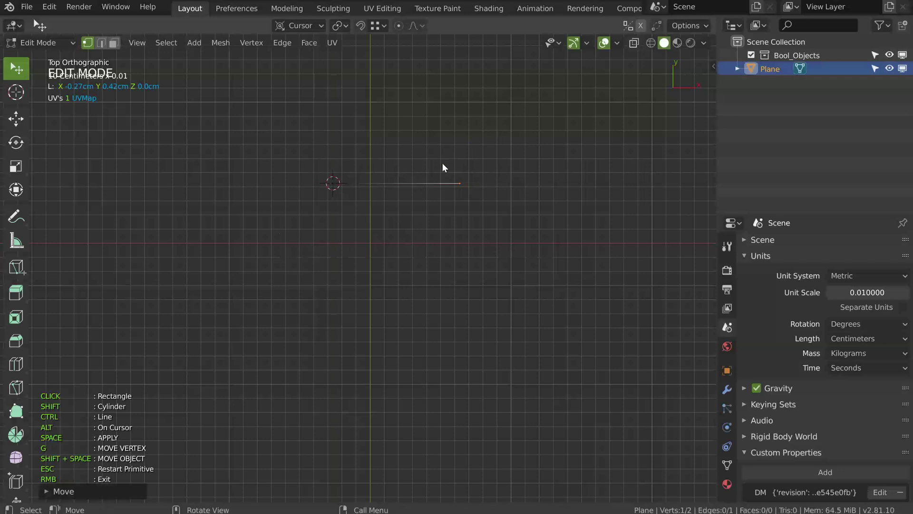
# - Extend the line into a half bar outline with a flared end, using diagonal, horizontal and vertical segments back to the start side
pyautogui.click(520, 138)
pyautogui.press('x')
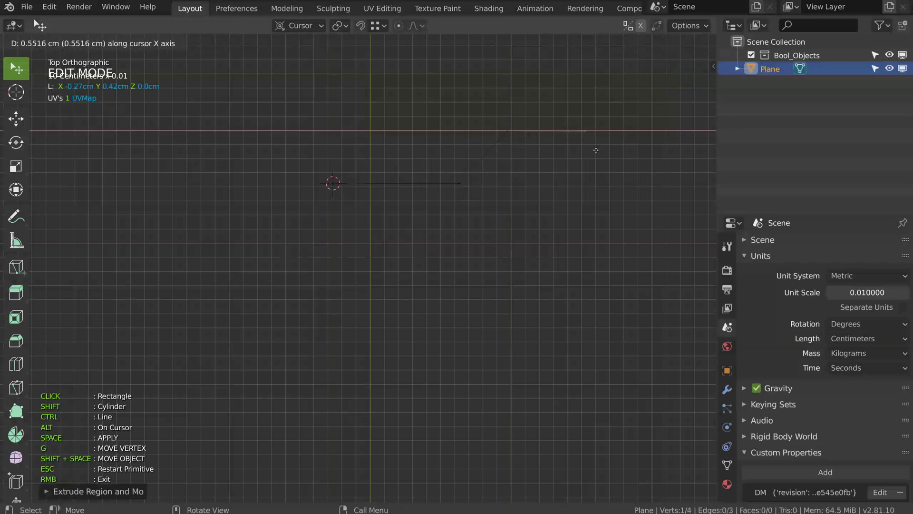
pyautogui.click(597, 150)
pyautogui.press('y')
pyautogui.click(595, 327)
pyautogui.press('x')
pyautogui.click(556, 323)
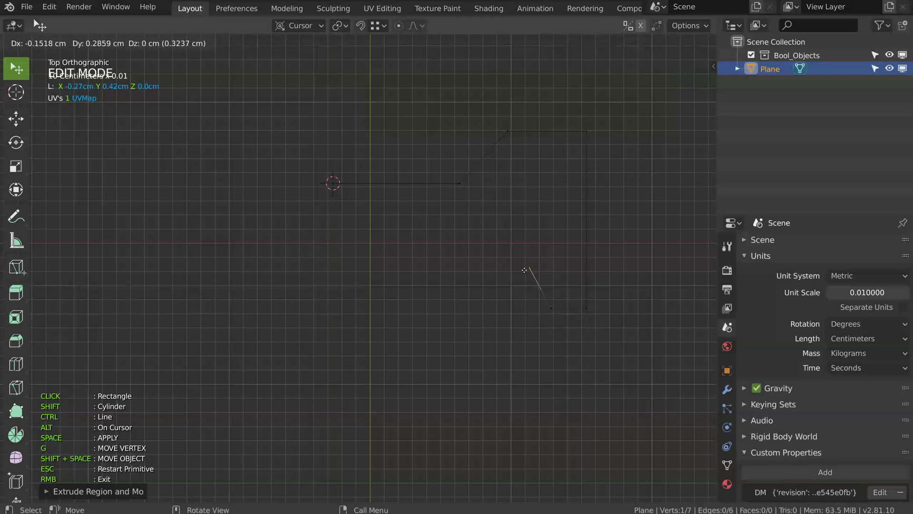
pyautogui.press('x')
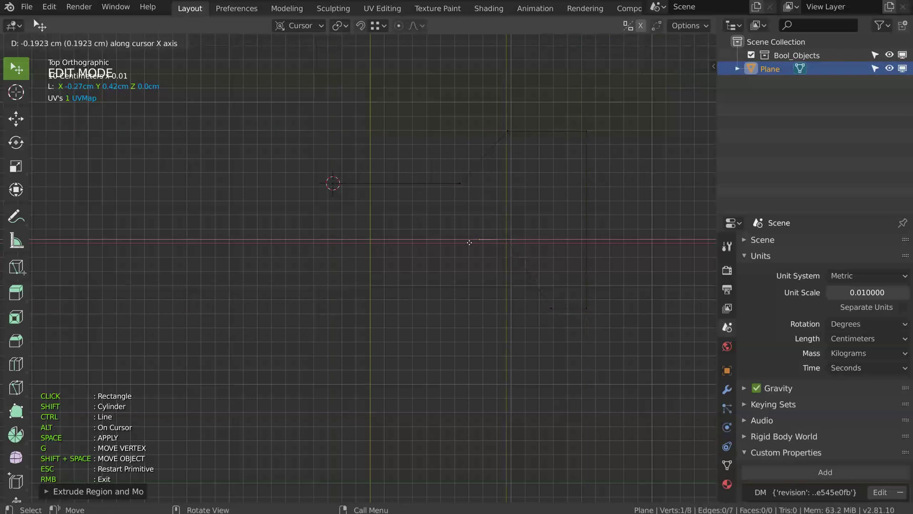
pyautogui.click(335, 242)
pyautogui.moveTo(335, 241); pyautogui.dragTo(422, 244, button='middle')
# - Apply the outline as a solid, set the Solidify offset to 1.000 and adjust its thickness
pyautogui.press('space')
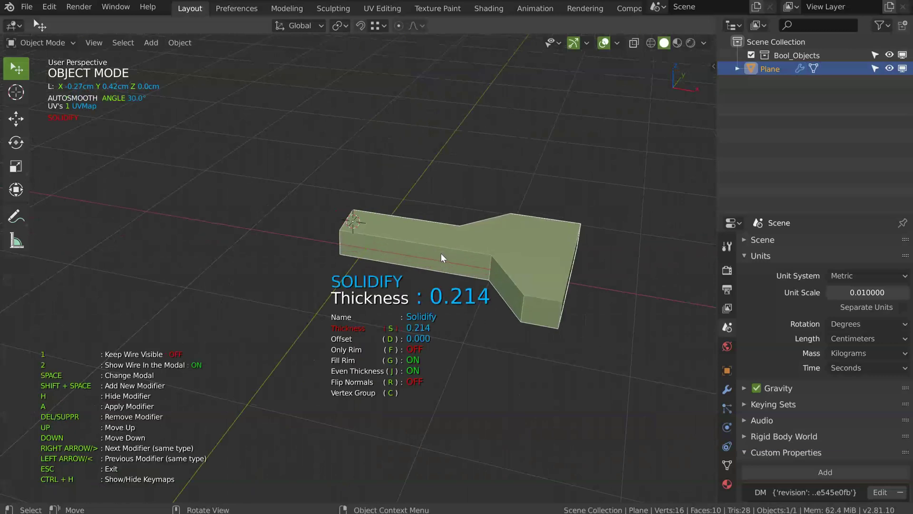
pyautogui.press('d')
pyautogui.press('d')
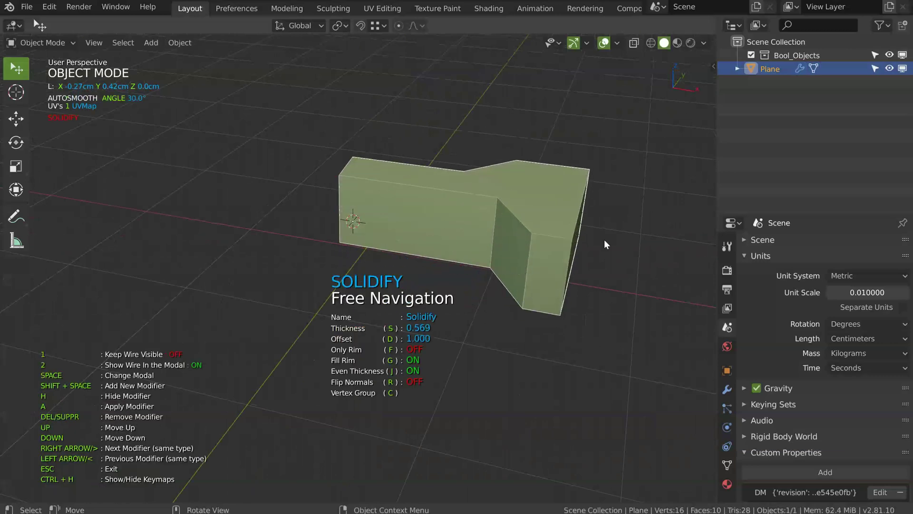
pyautogui.press('s')
pyautogui.press('s')
pyautogui.moveTo(536, 198); pyautogui.dragTo(438, 206, button='middle')
# - Add a 4-segment angle Bevel to the solid and mirror it on X with the bisect axis set to X
pyautogui.press('space')
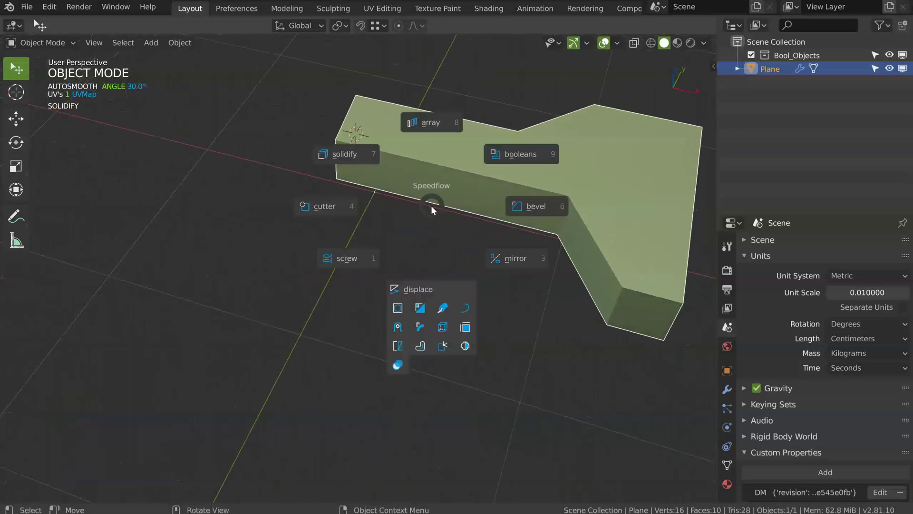
pyautogui.click(526, 205)
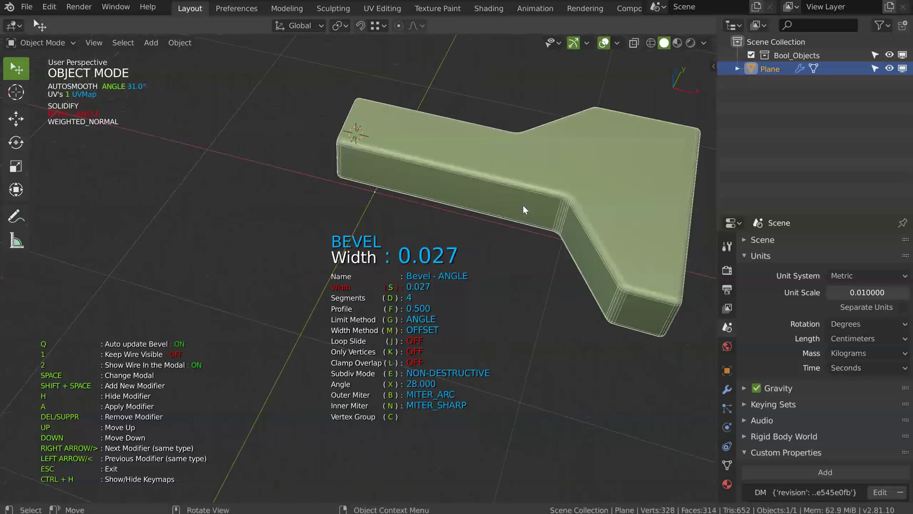
pyautogui.press('space')
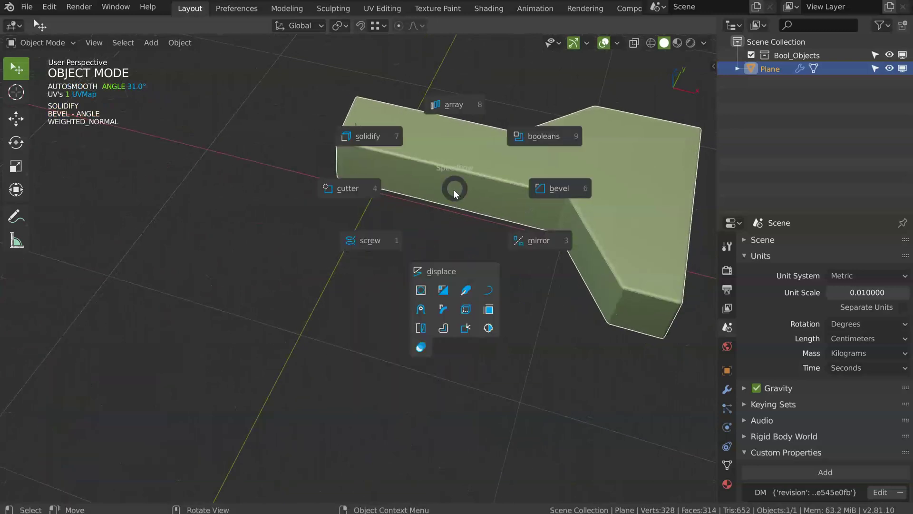
pyautogui.click(536, 242)
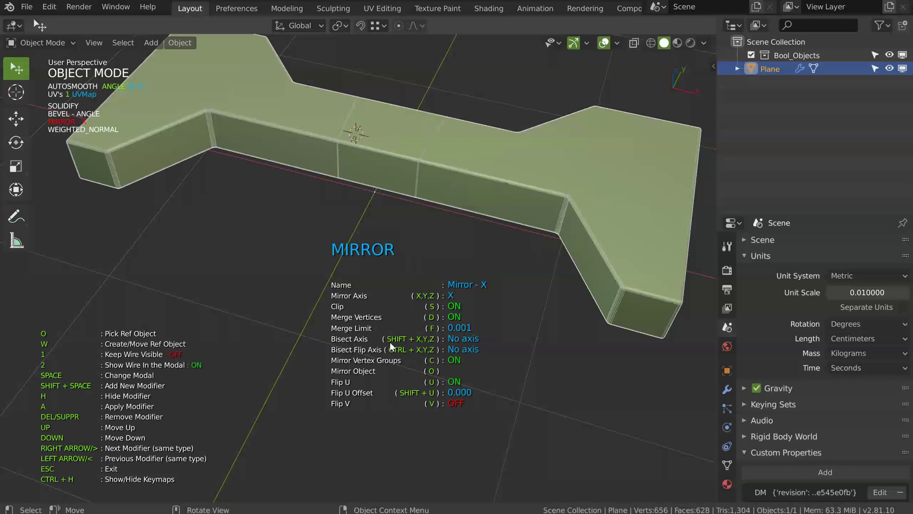
pyautogui.hotkey('shift', 'x')
pyautogui.moveTo(468, 208); pyautogui.dragTo(432, 184, button='middle')
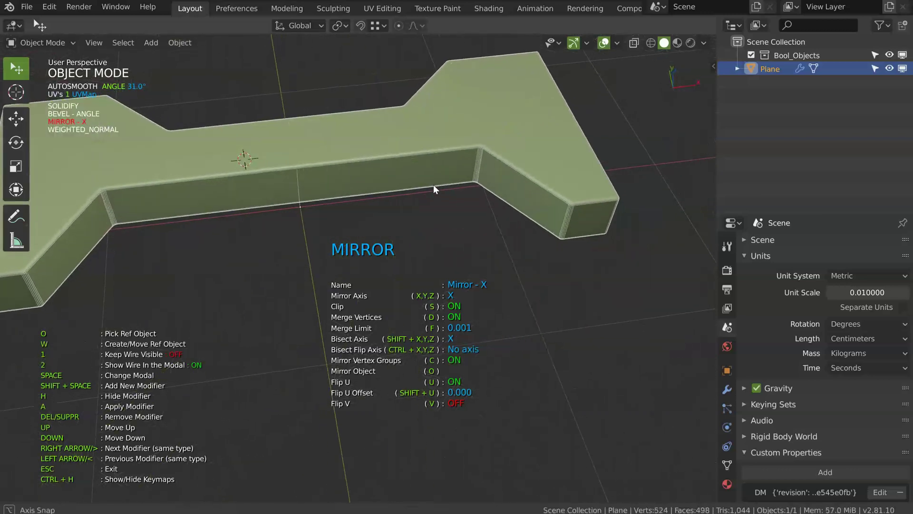
# - Round the front inner corner of the bar's flare with a vertex-only Bevel, width 0.204, 10 segments, profile 0.579
pyautogui.press('Tab')
pyautogui.click(479, 186)
pyautogui.press('space')
pyautogui.click(560, 194)
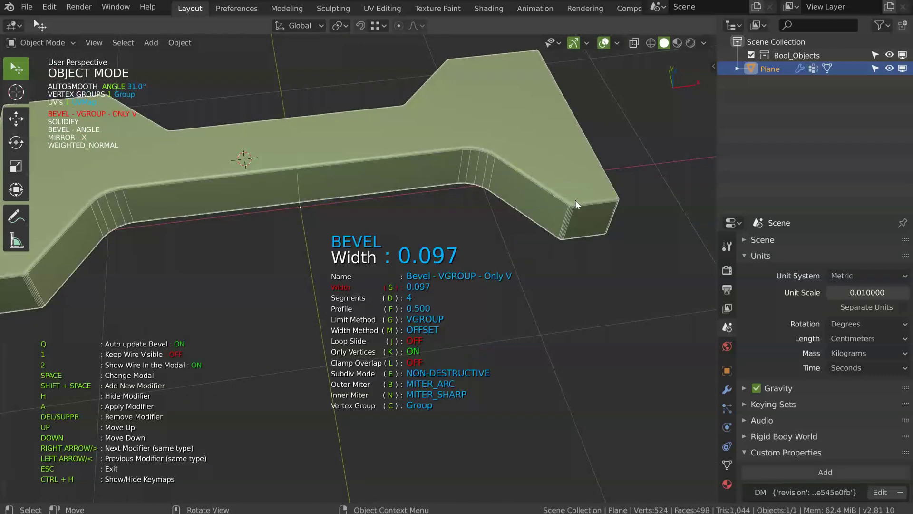
pyautogui.press('d')
pyautogui.press('f')
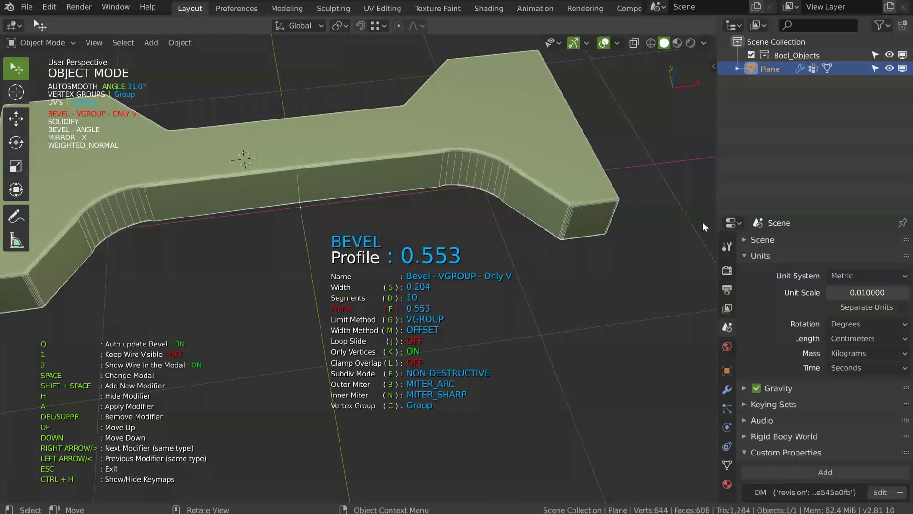
pyautogui.press('f')
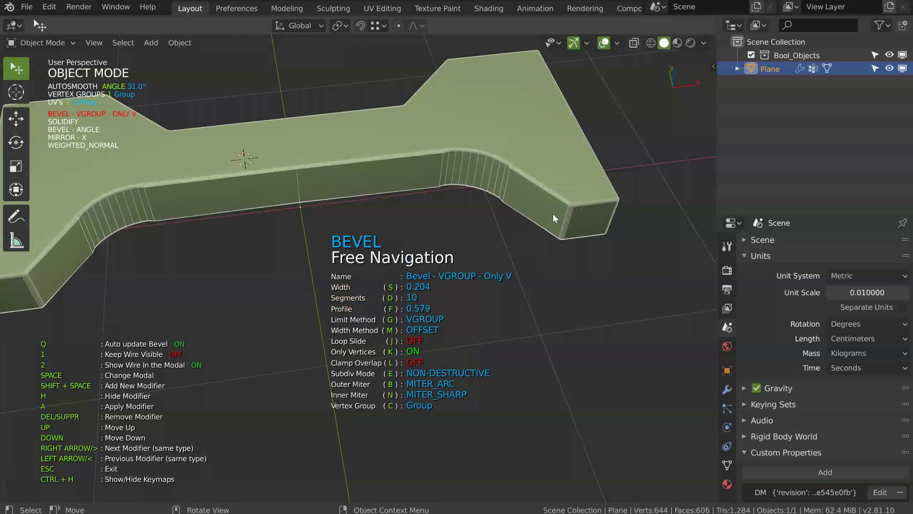
# - Turn on Loop Slide for the bar's angle Bevel
pyautogui.press('Right')
pyautogui.press('j')
pyautogui.press('j')
pyautogui.press('j')
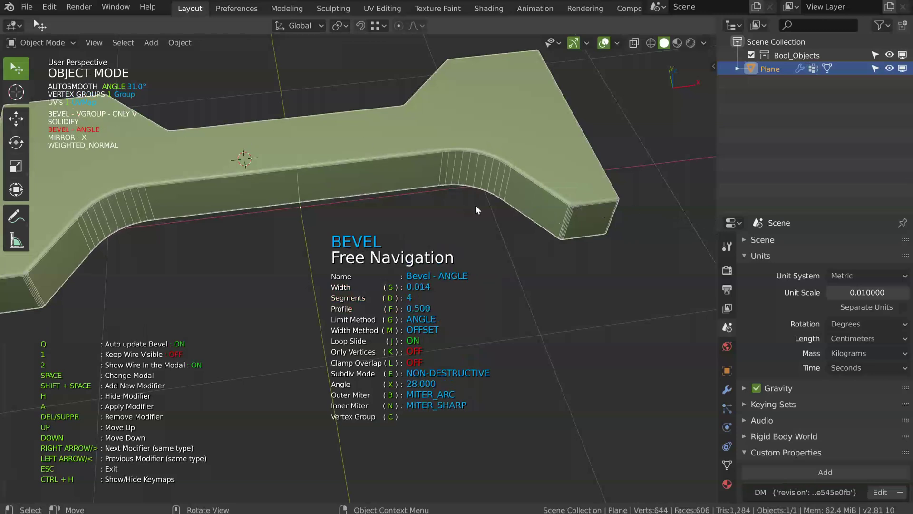
# - Round the inner corner on the bar's back side with a vertex-only Bevel, width 0.060, 6 segments, profile 0.583
pyautogui.moveTo(485, 170); pyautogui.dragTo(395, 142, button='middle')
pyautogui.press('Tab')
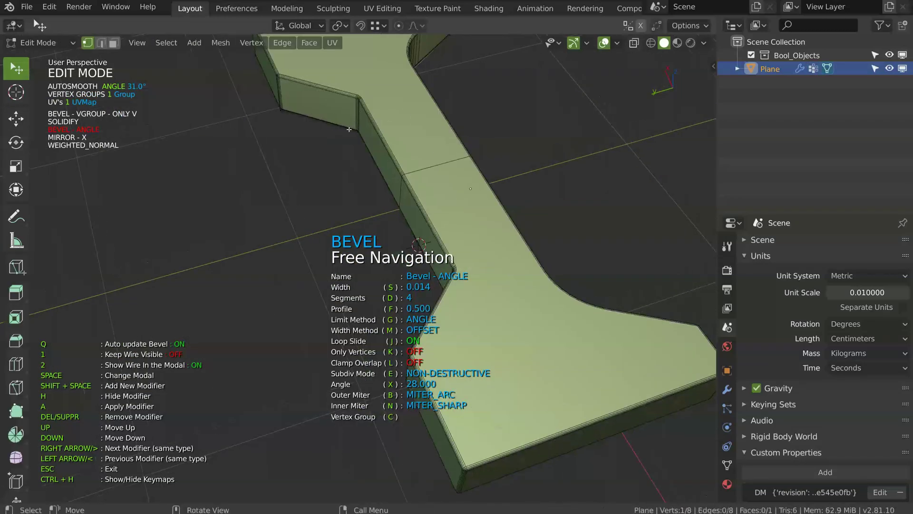
pyautogui.press('space')
pyautogui.click(448, 154)
pyautogui.press('s')
pyautogui.moveTo(310, 145); pyautogui.dragTo(441, 187, button='middle')
pyautogui.press('s')
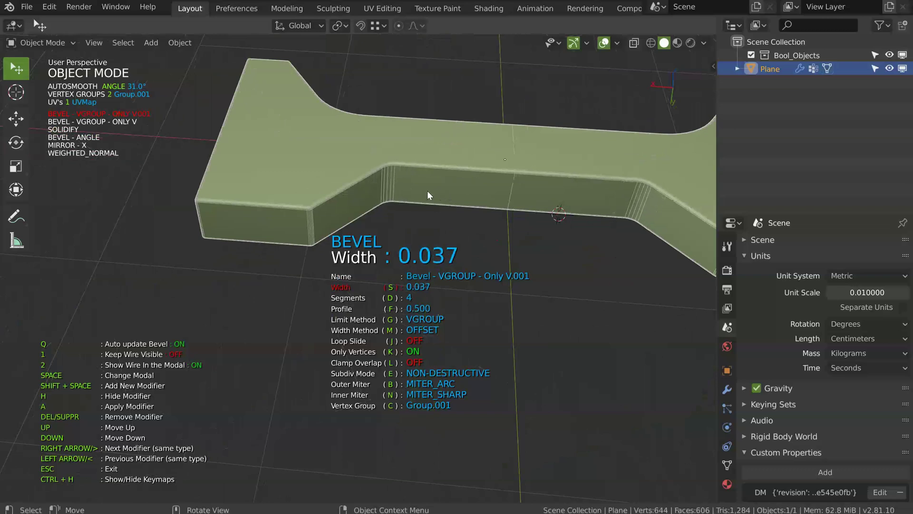
pyautogui.press('s')
pyautogui.press('f')
pyautogui.press('d')
pyautogui.press('d')
# - Round the flare's outer corner on the bar's back side with a vertex-only Bevel, width 0.094, 9 segments
pyautogui.press('Tab')
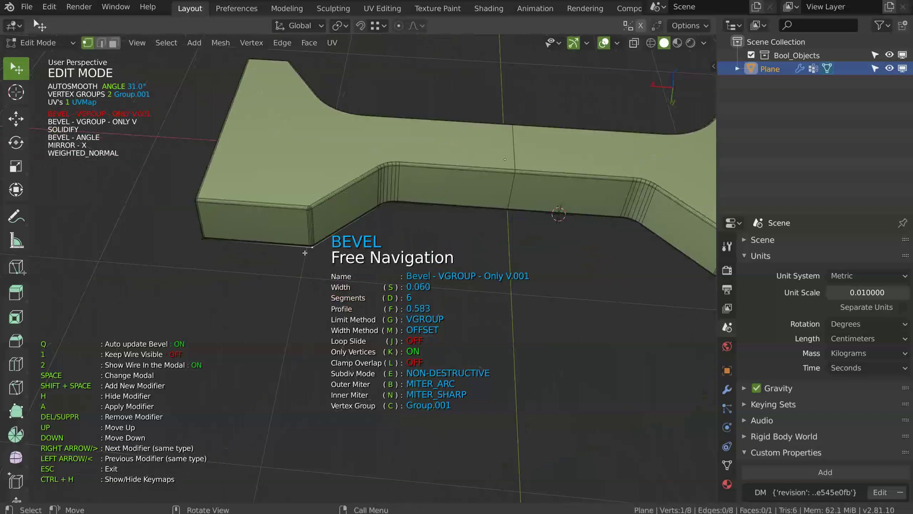
pyautogui.press('space')
pyautogui.click(433, 241)
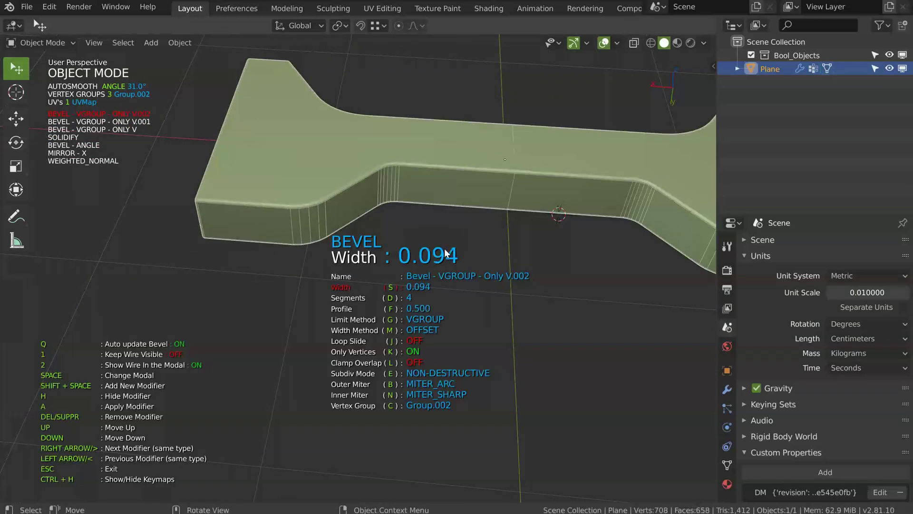
pyautogui.press('d')
pyautogui.press('d')
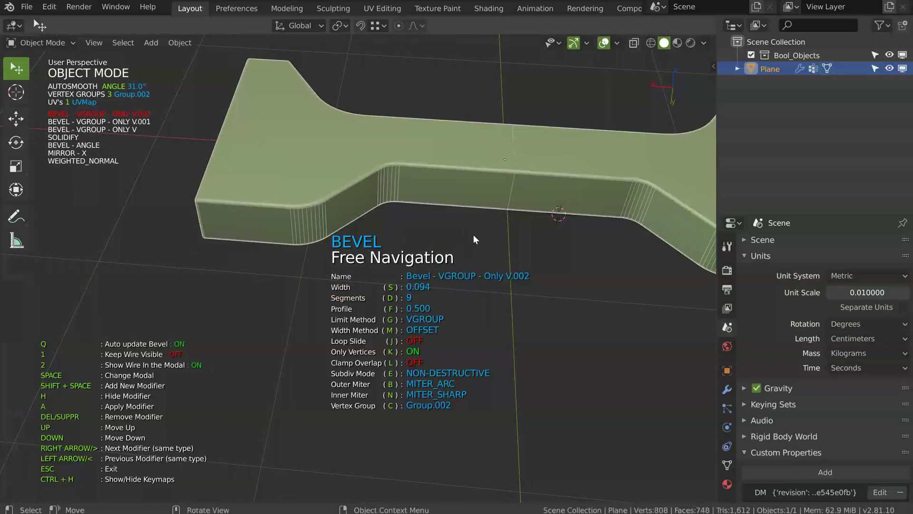
# - Round both corners of the bar's end face with a vertex-only Bevel, width 0.127, 13 segments
pyautogui.press('Tab')
pyautogui.moveTo(238, 165); pyautogui.dragTo(620, 194, button='middle')
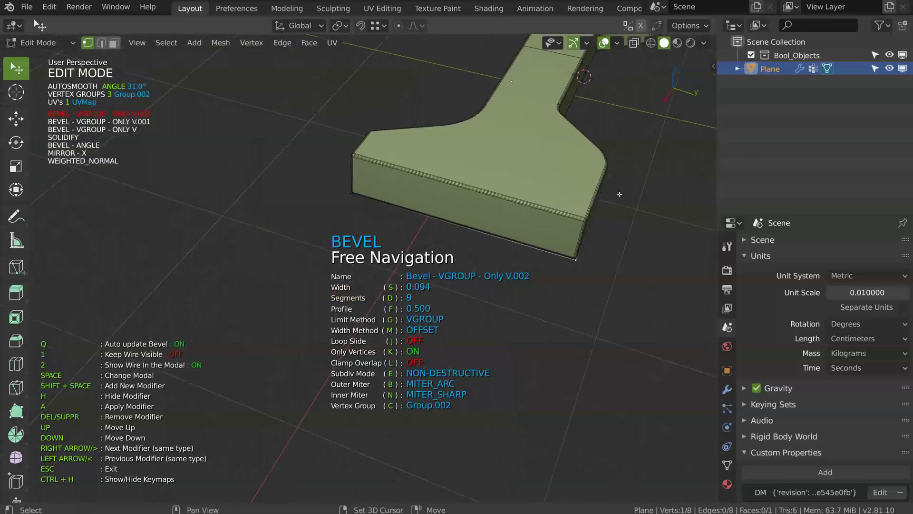
pyautogui.press('space')
pyautogui.click(468, 200)
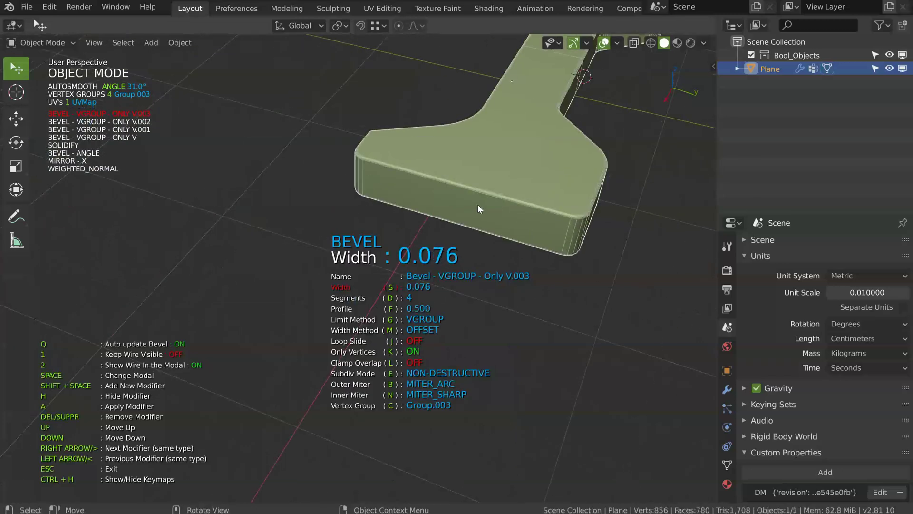
pyautogui.press('d')
pyautogui.moveTo(587, 212); pyautogui.dragTo(440, 142, button='middle')
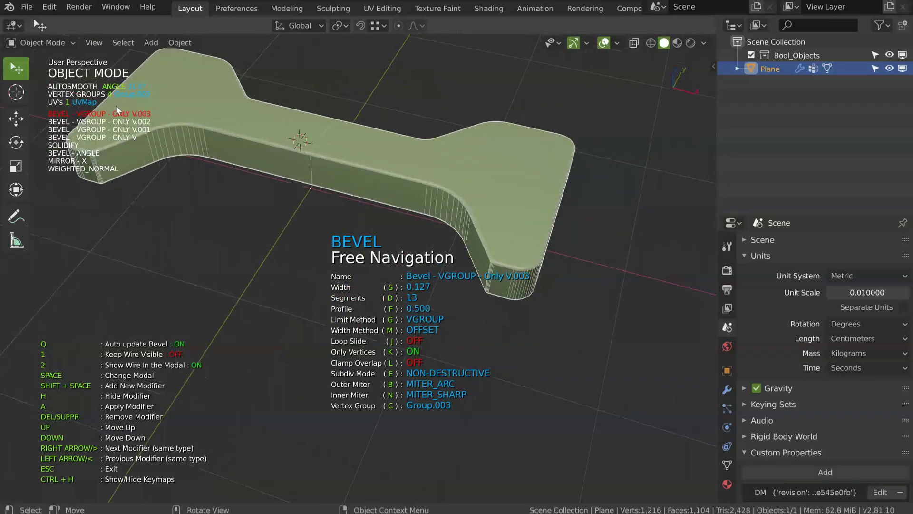
pyautogui.press('Escape')
pyautogui.moveTo(317, 164); pyautogui.dragTo(440, 96, button='middle')
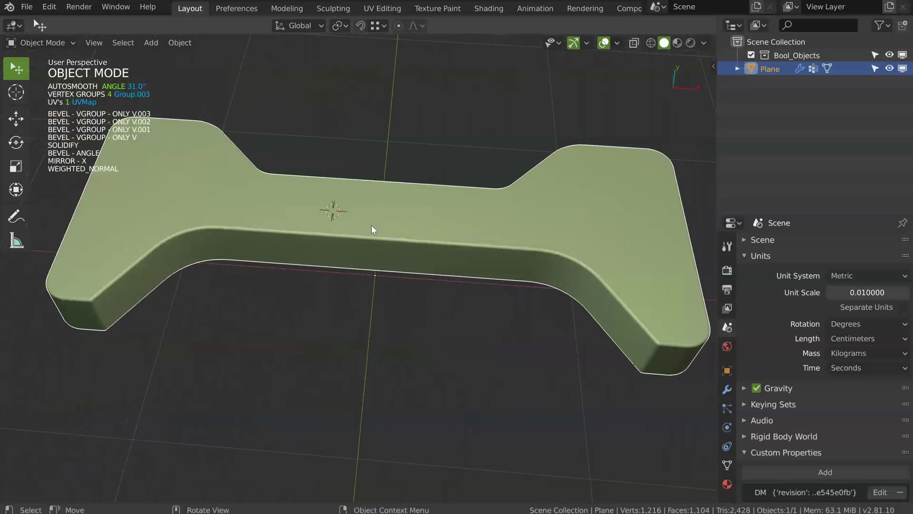
# - Slice a rectangular inlay out of the bar's middle with a rectangle Cutter, setting its Solidify thickness to 0.254
pyautogui.hotkey('alt', 's')
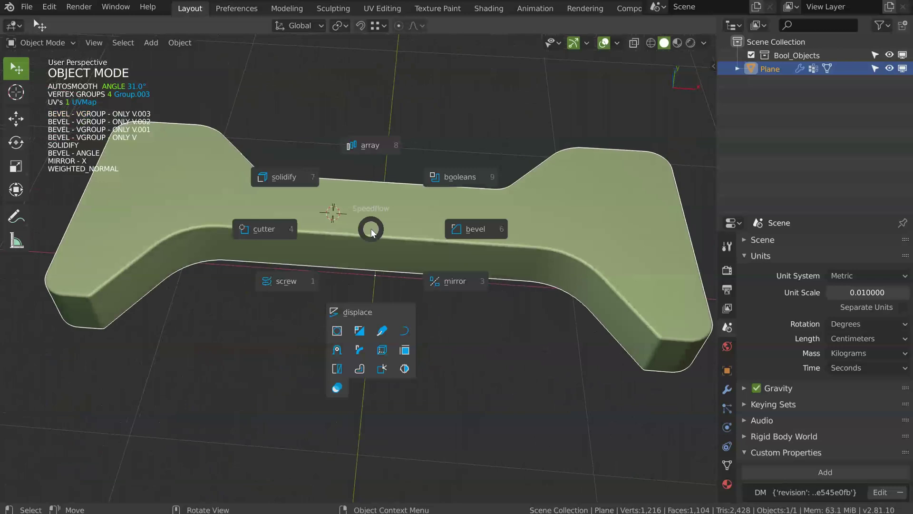
pyautogui.click(265, 230)
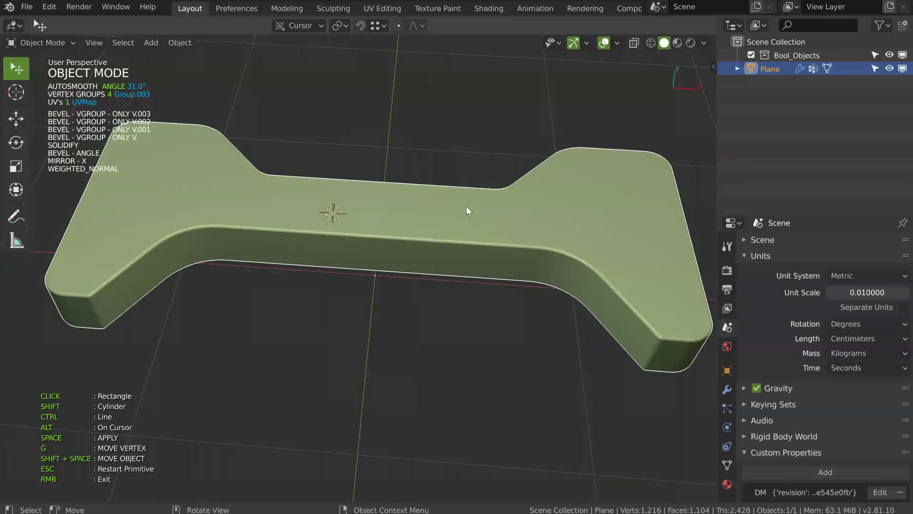
pyautogui.click(466, 193)
pyautogui.click(347, 256)
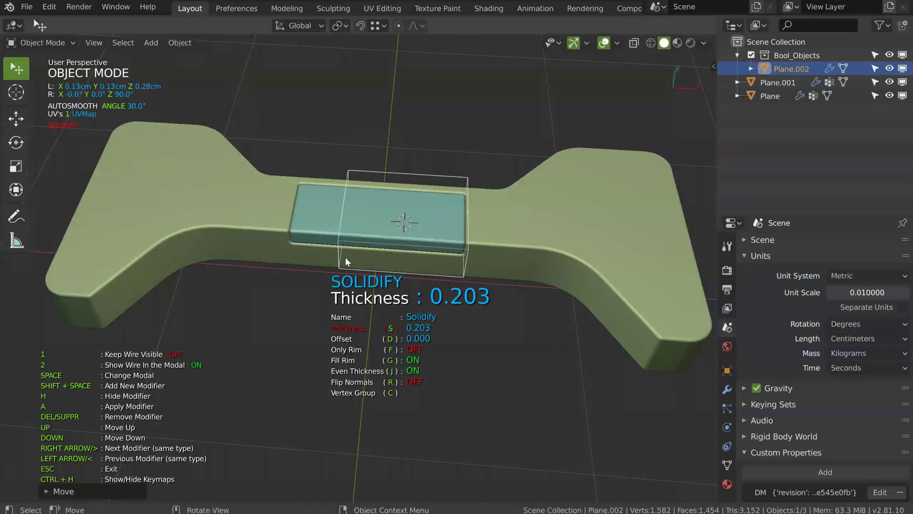
pyautogui.press('space')
pyautogui.moveTo(385, 237); pyautogui.dragTo(441, 233, button='middle')
pyautogui.scroll(1, 445, 226)
# - Round the inlay cutter's back corner with a vertex-only Bevel, width 0.079, 4 segments
pyautogui.press('Tab')
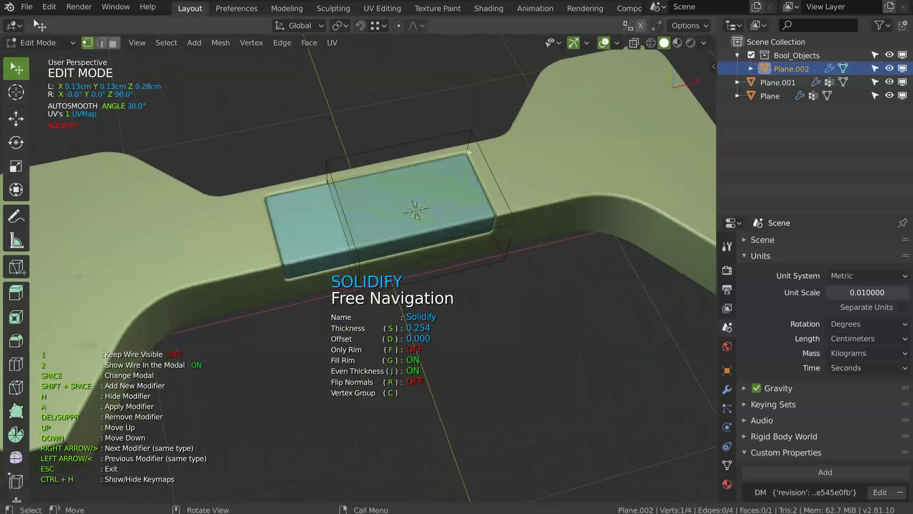
pyautogui.hotkey('shift', 'space')
pyautogui.click(547, 172)
pyautogui.press('space')
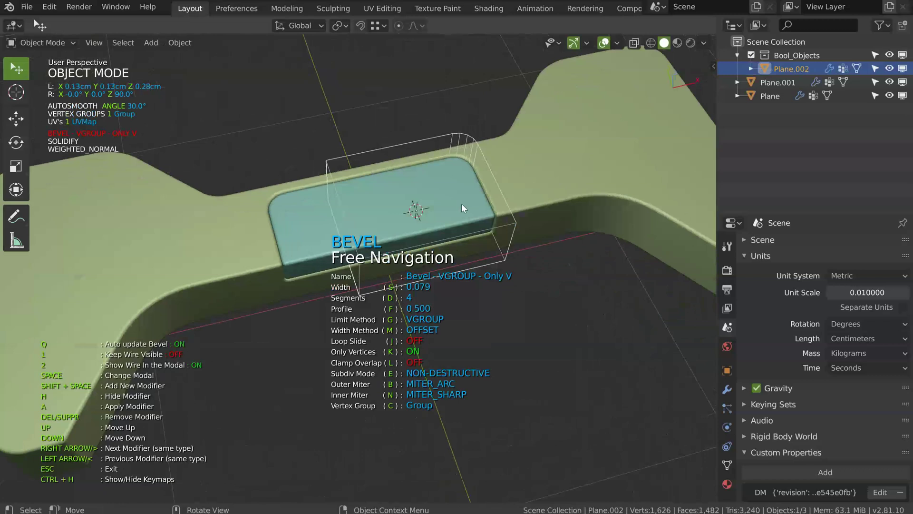
pyautogui.press('Escape')
# - Move the inlay cutter about -0.058 cm along the global Y axis
pyautogui.moveTo(403, 214); pyautogui.dragTo(406, 216, button='middle')
pyautogui.press('g')
pyautogui.press('y')
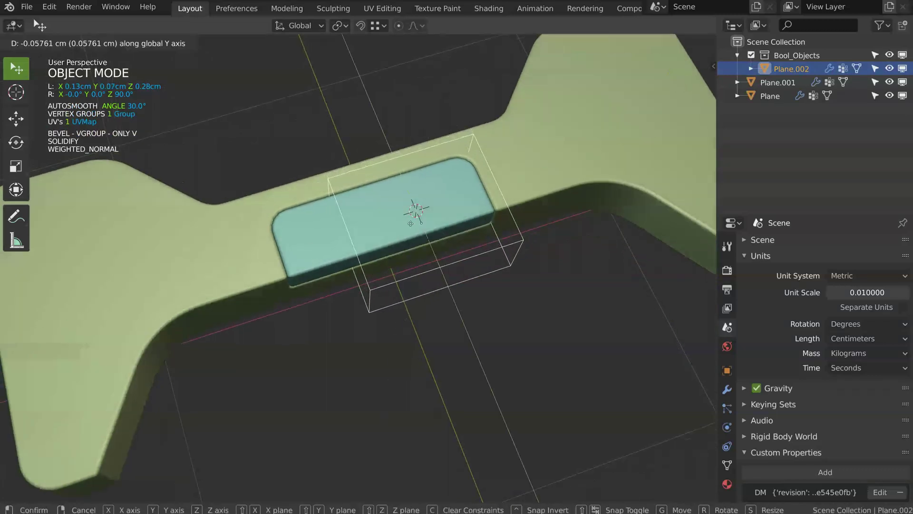
pyautogui.click(409, 225)
# - Refine the profile and segments of the inlay cutter's corner Bevel and hide the cutter
pyautogui.hotkey('shift', 'space')
pyautogui.click(513, 224)
pyautogui.press('f')
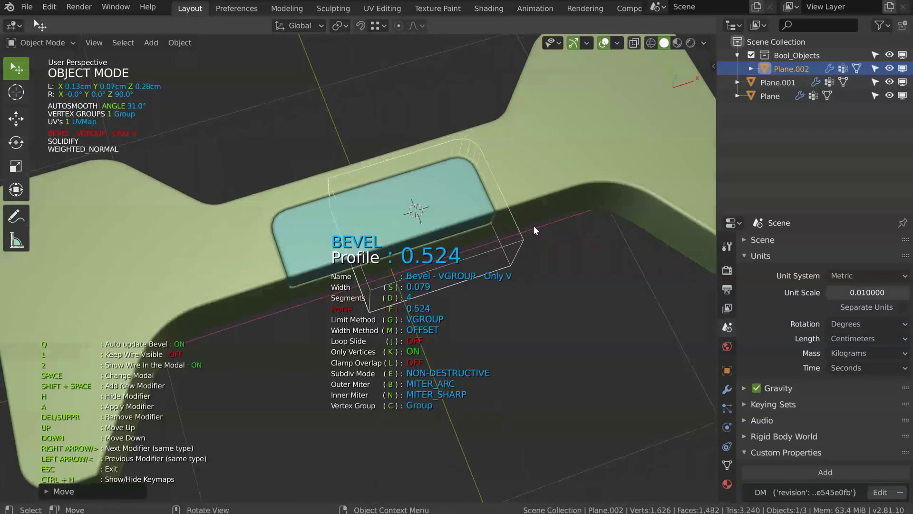
pyautogui.click(545, 228)
pyautogui.press('d')
pyautogui.click(613, 236)
pyautogui.press('Escape')
pyautogui.moveTo(528, 252); pyautogui.dragTo(442, 243, button='middle')
pyautogui.press('h')
# - Cut a small round hole near the inlay's rounded corner with a cylinder Cutter, Solidify thickness 0.106
pyautogui.click(475, 244)
pyautogui.keyDown('ctrl'); pyautogui.moveTo(506, 235); pyautogui.dragTo(495, 205, button='middle'); pyautogui.keyUp('ctrl')
pyautogui.moveTo(476, 206); pyautogui.dragTo(470, 215, button='middle')
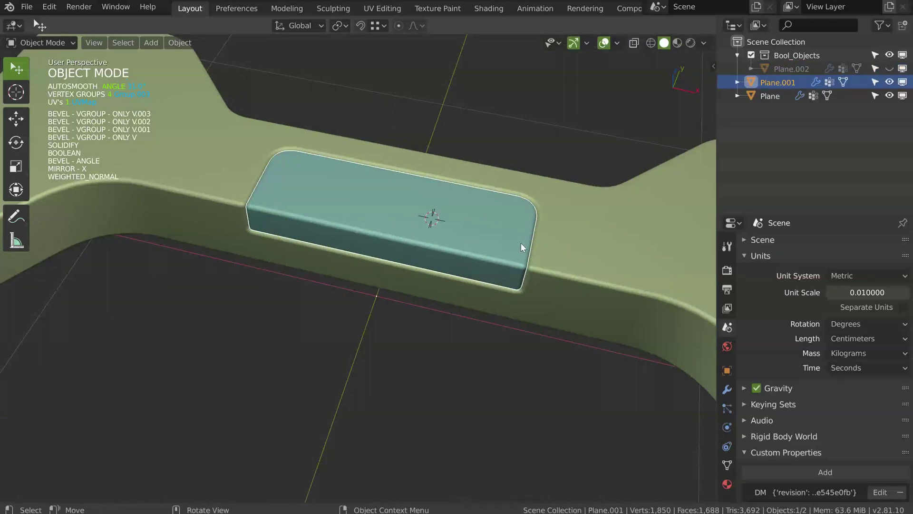
pyautogui.press('q')
pyautogui.click(427, 243)
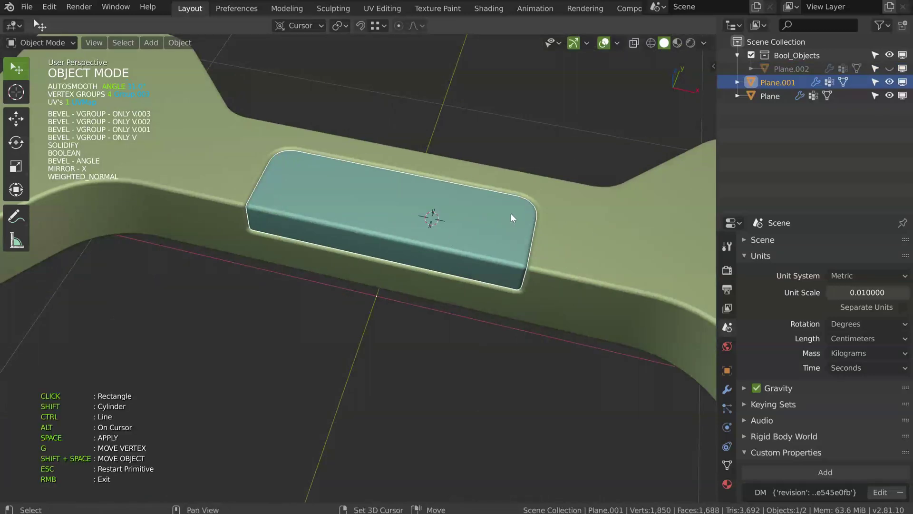
pyautogui.keyDown('shift'); pyautogui.click(510, 214); pyautogui.keyUp('shift')
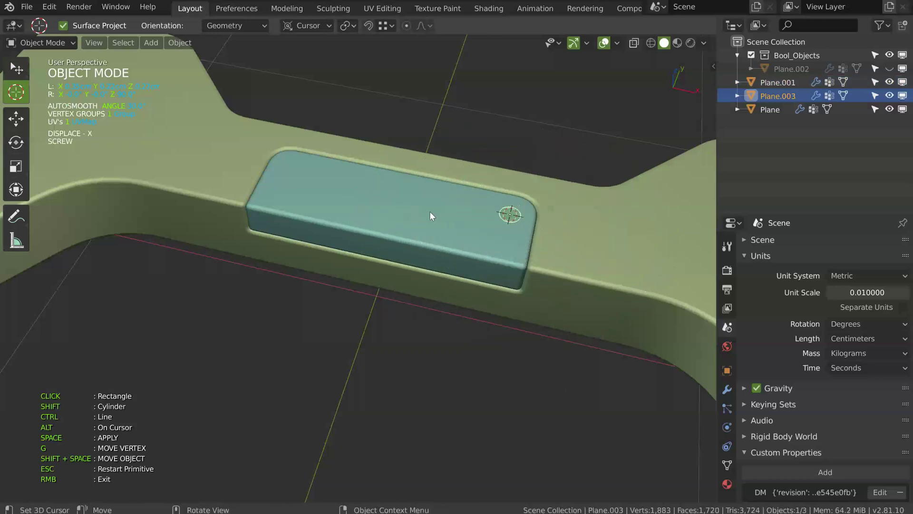
pyautogui.press('space')
pyautogui.click(432, 212)
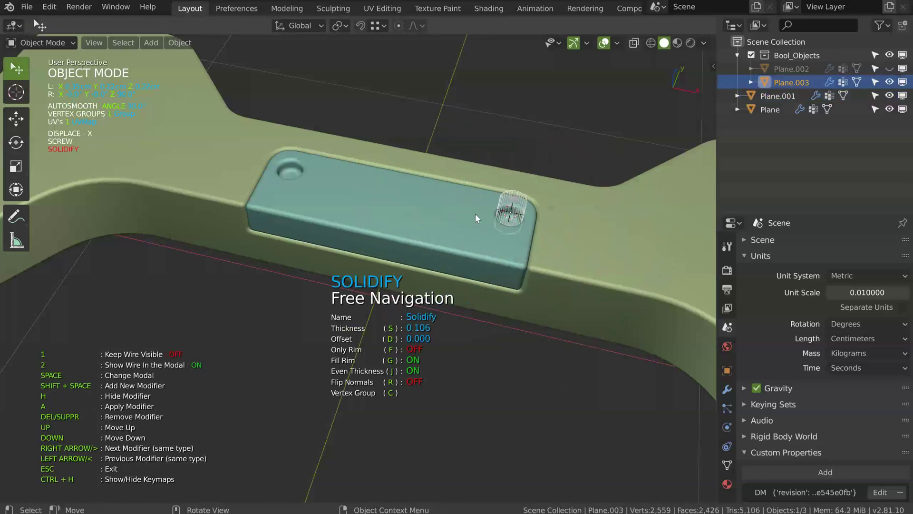
pyautogui.press('Escape')
# - Cut a narrow rectangular notch into the inlay's front edge with a rectangle Cutter
pyautogui.click(490, 233)
pyautogui.press('f')
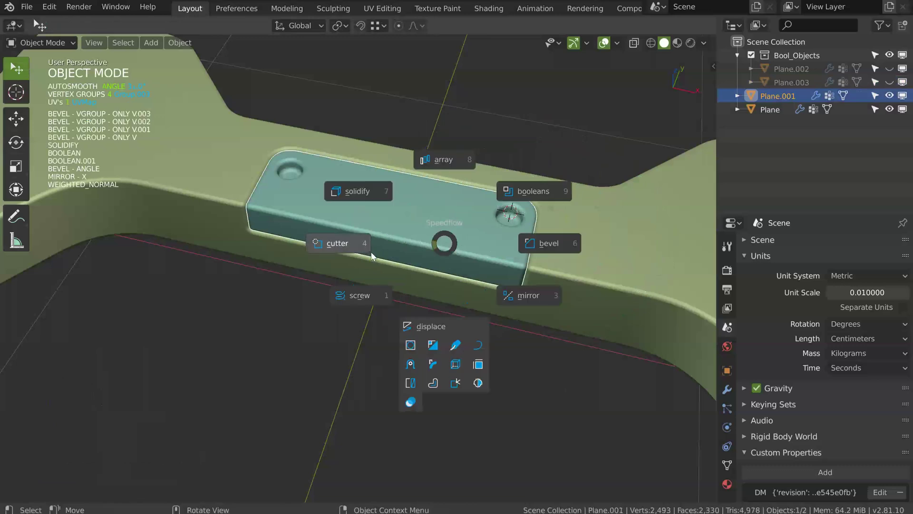
pyautogui.click(386, 237)
pyautogui.click(432, 235)
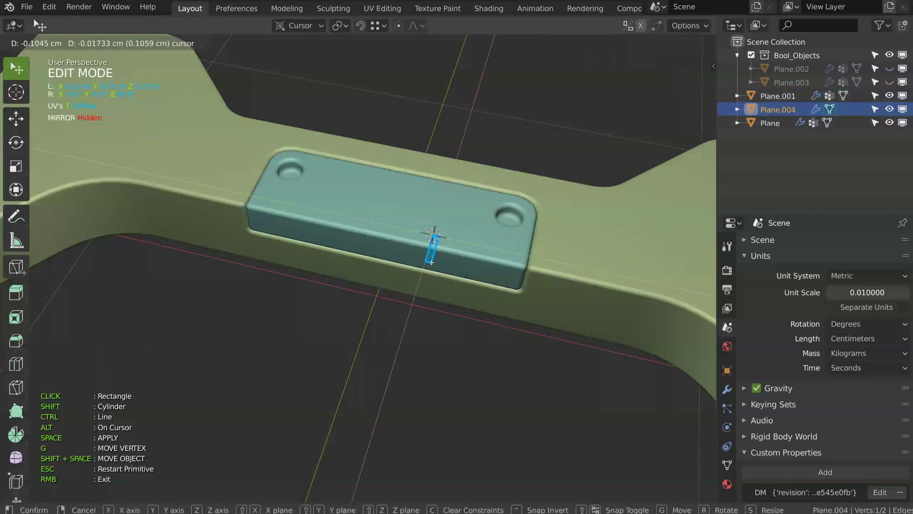
pyautogui.click(446, 269)
pyautogui.press('space')
pyautogui.click(443, 266)
pyautogui.moveTo(443, 266)
pyautogui.mouseDown(button='middle')
pyautogui.moveTo(450, 238)
pyautogui.moveTo(533, 225)
pyautogui.moveTo(451, 251)
pyautogui.mouseUp(button='middle')
# - Array the notch cutter 3 times with a relative Y offset of -1.80 and hide the cutter
pyautogui.hotkey('shift', 'space')
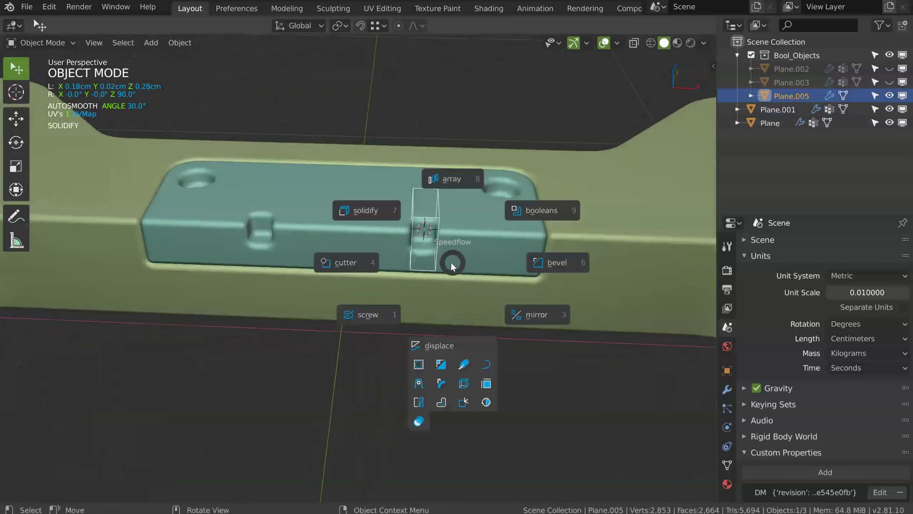
pyautogui.click(446, 181)
pyautogui.press('y')
pyautogui.click(204, 245)
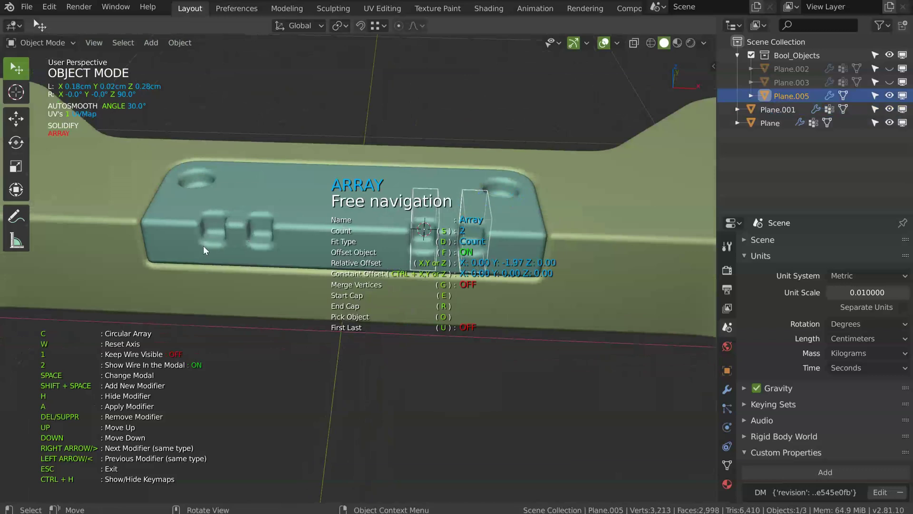
pyautogui.press('s')
pyautogui.click(413, 252)
pyautogui.press('y')
pyautogui.click(494, 267)
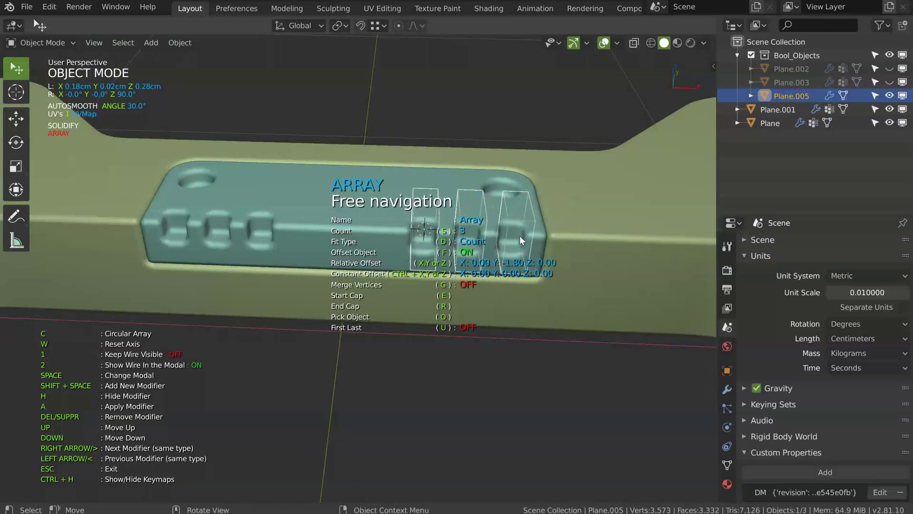
pyautogui.click(520, 236)
pyautogui.moveTo(520, 236); pyautogui.dragTo(471, 248, button='middle')
pyautogui.press('h')
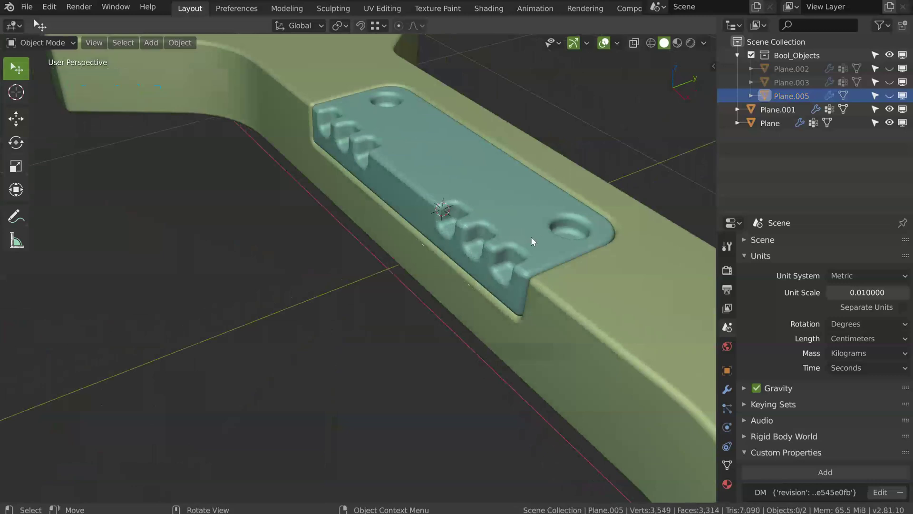
# - Set the angle Bevel width of the inlay and the bar together to 0.007
pyautogui.click(532, 238)
pyautogui.keyDown('shift'); pyautogui.click(591, 291); pyautogui.keyUp('shift')
pyautogui.press('space')
pyautogui.click(633, 268)
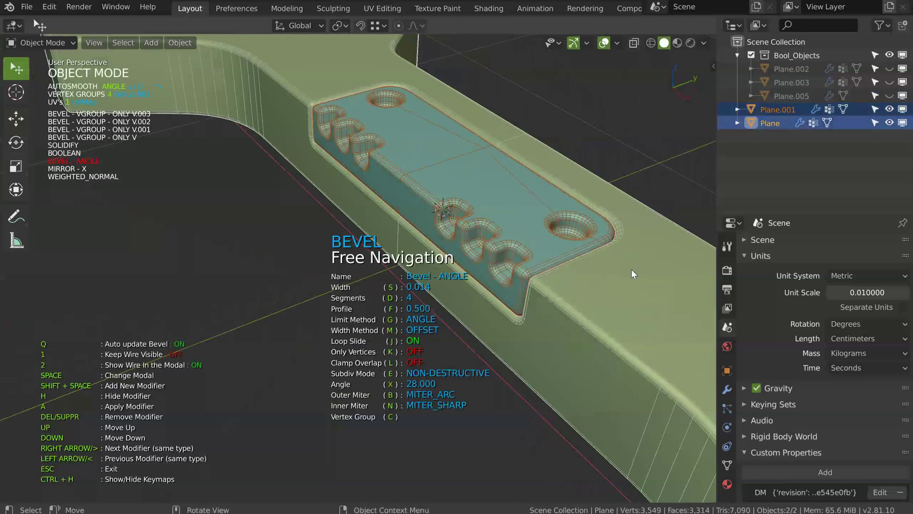
pyautogui.press('s')
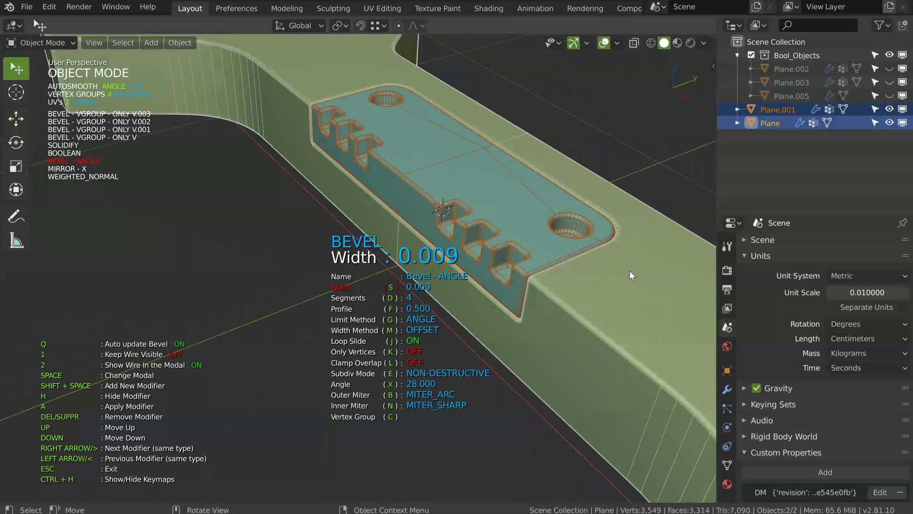
pyautogui.keyDown('shift'); pyautogui.click(629, 271); pyautogui.keyUp('shift')
pyautogui.press('s')
pyautogui.click(615, 270)
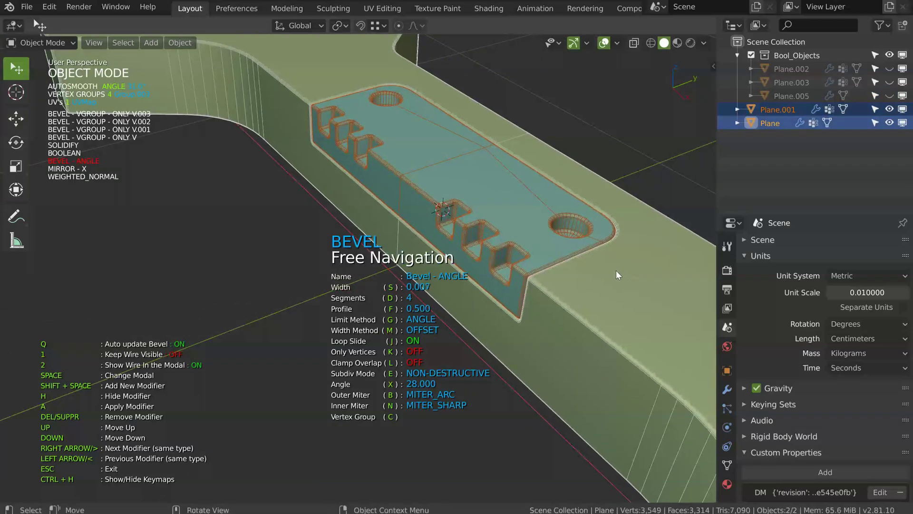
pyautogui.press('Escape')
# - Place a cylinder Cutter on the bar's top face near the rounded corner of its wide end
pyautogui.moveTo(481, 277); pyautogui.dragTo(517, 242, button='middle')
pyautogui.scroll(-2, 460, 236)
pyautogui.press('a')
pyautogui.hotkey('alt', 'a')
pyautogui.scroll(-3, 553, 213)
pyautogui.click(505, 261)
pyautogui.scroll(1, 507, 257)
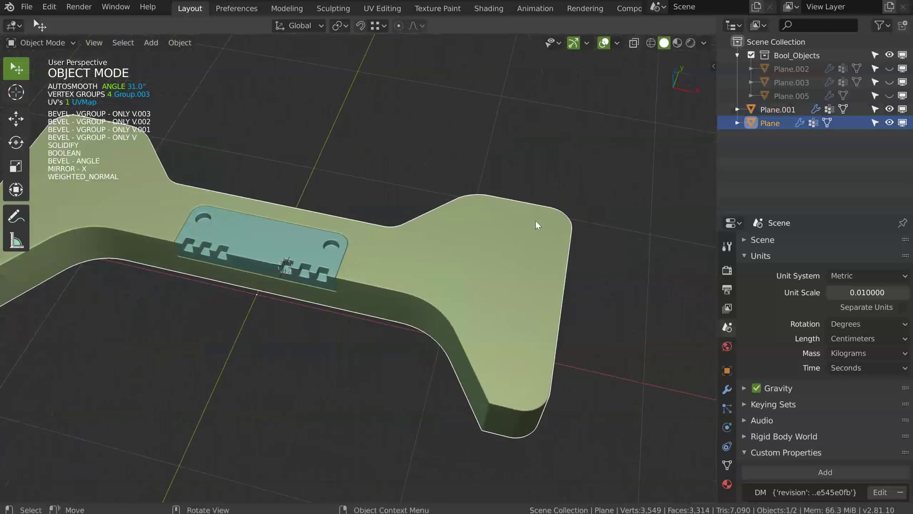
pyautogui.press('space')
pyautogui.click(434, 244)
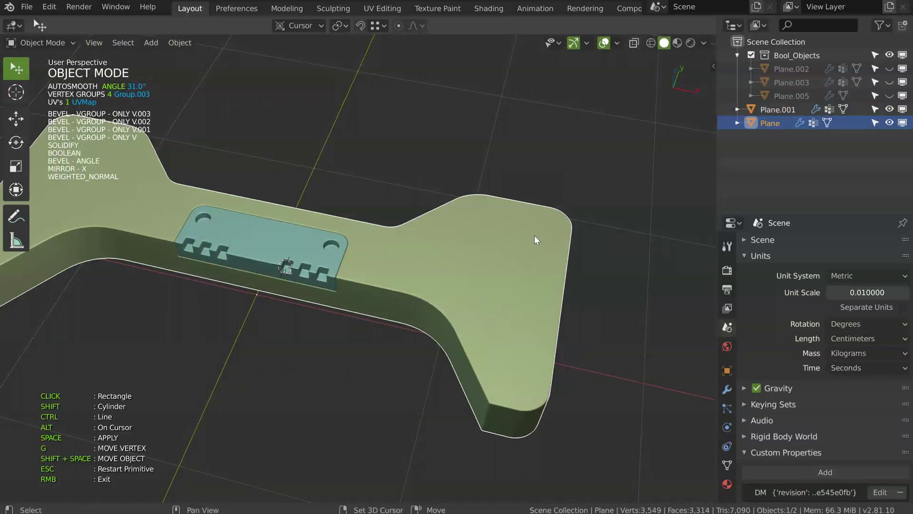
pyautogui.keyDown('shift'); pyautogui.click(532, 234); pyautogui.keyUp('shift')
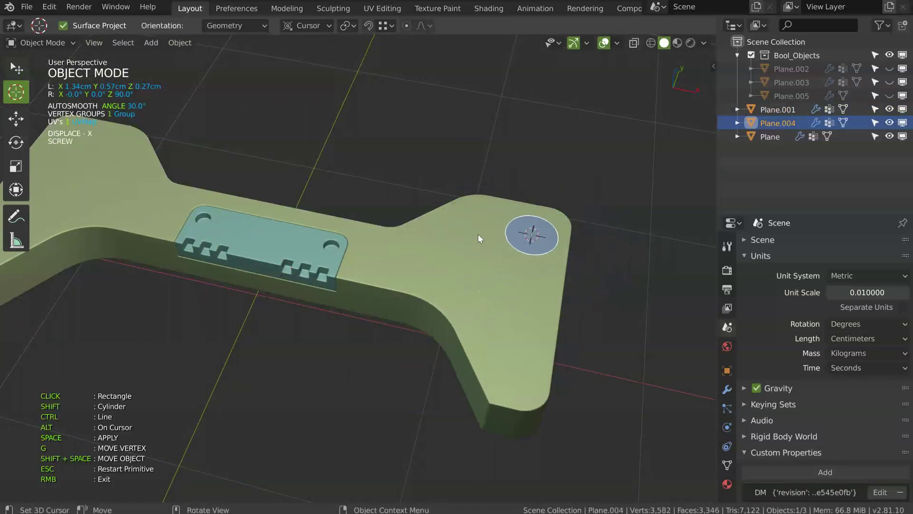
# - Cut the large round hole through the bar's wide end with Solidify thickness 0.574 and hide the cutter
pyautogui.press('space')
pyautogui.press('2')
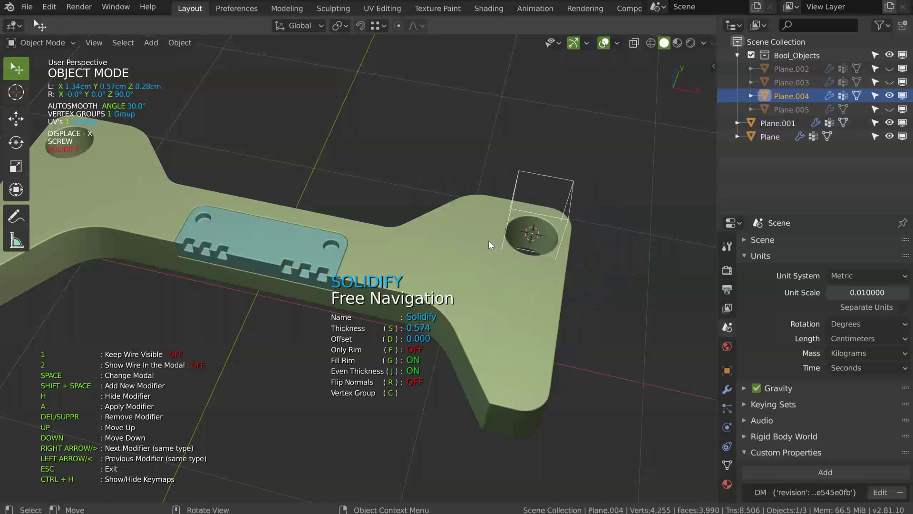
pyautogui.press('Escape')
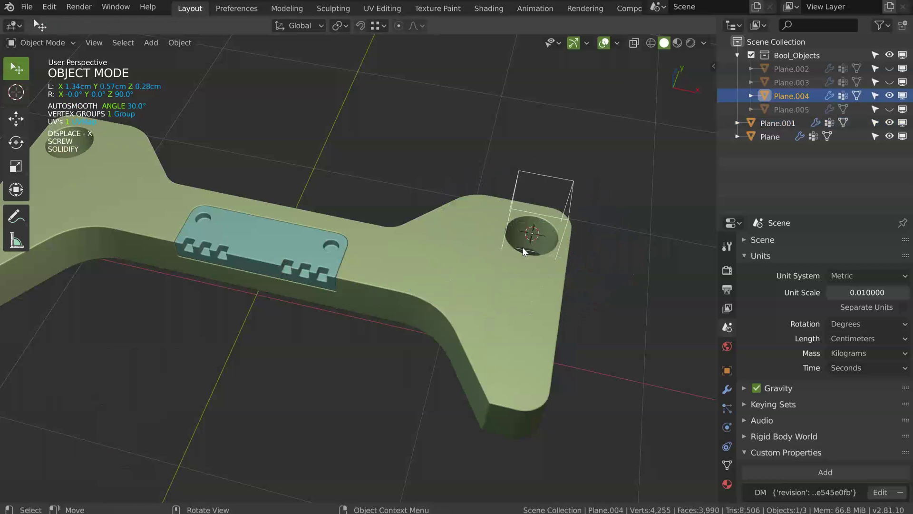
pyautogui.press('h')
# - Draw a stepped eight-vertex outline with the line Cutter on the bar's top face, between the inlay and the large hole
pyautogui.moveTo(488, 247); pyautogui.dragTo(534, 227, button='middle')
pyautogui.click(507, 267)
pyautogui.press('space')
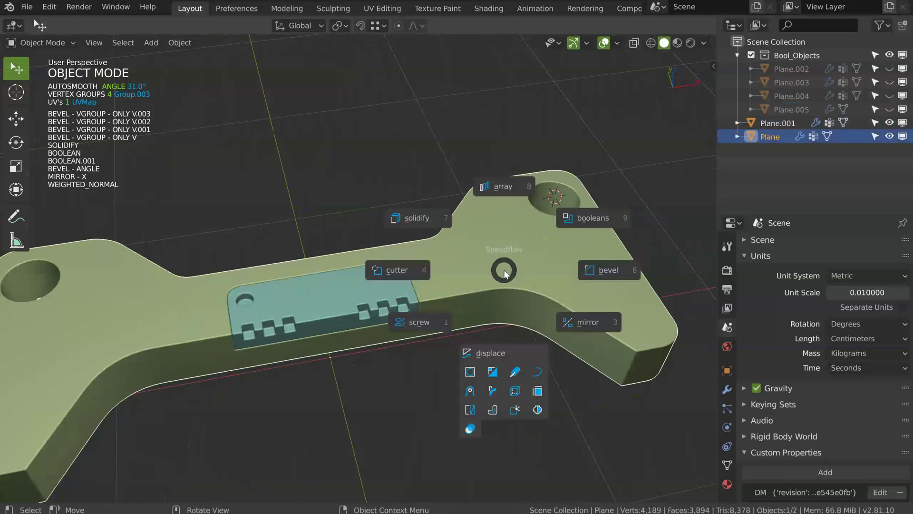
pyautogui.click(403, 270)
pyautogui.click(419, 257)
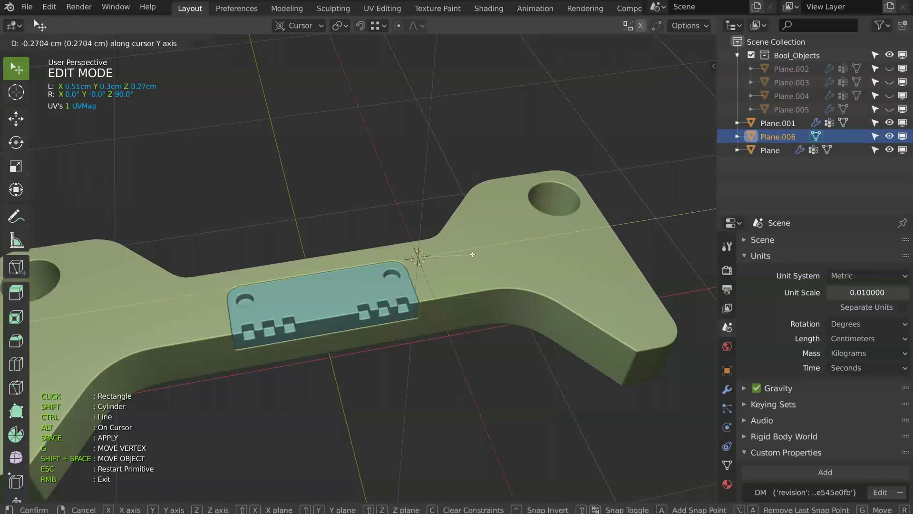
pyautogui.press('KP_7')
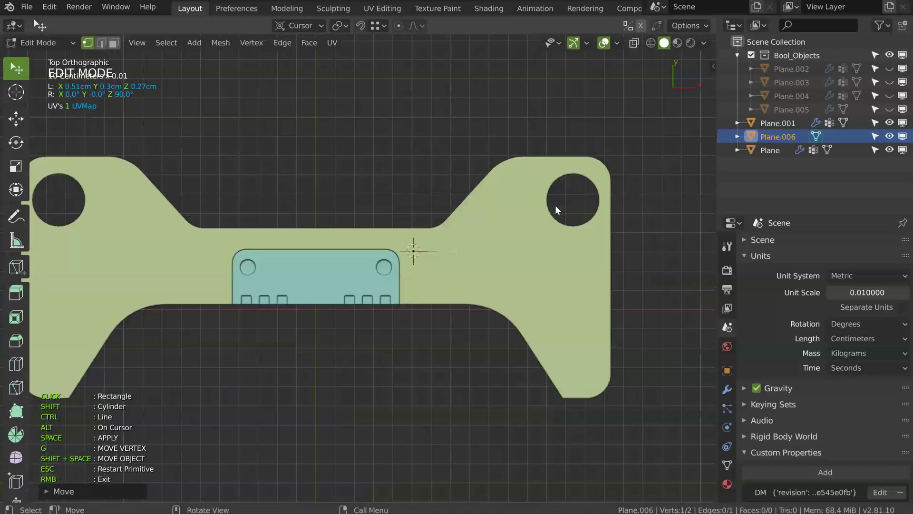
pyautogui.scroll(3, 556, 205)
pyautogui.click(443, 250)
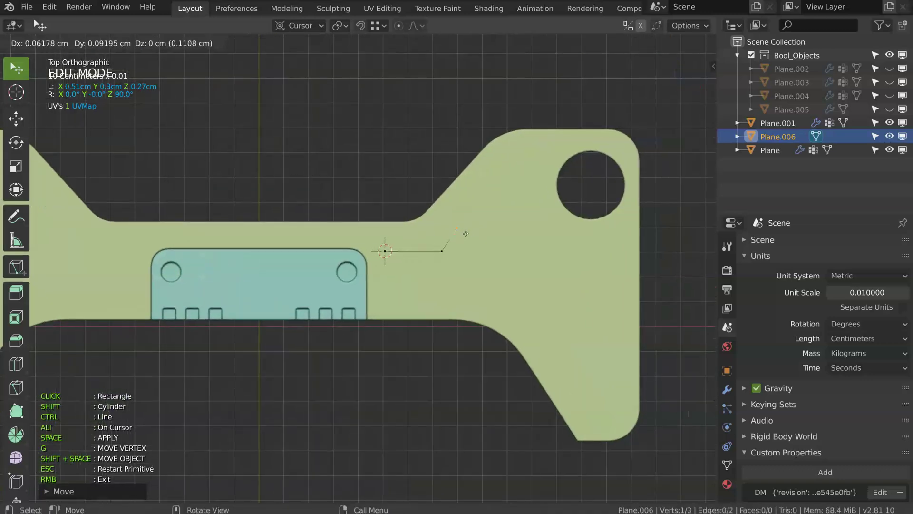
pyautogui.click(466, 234)
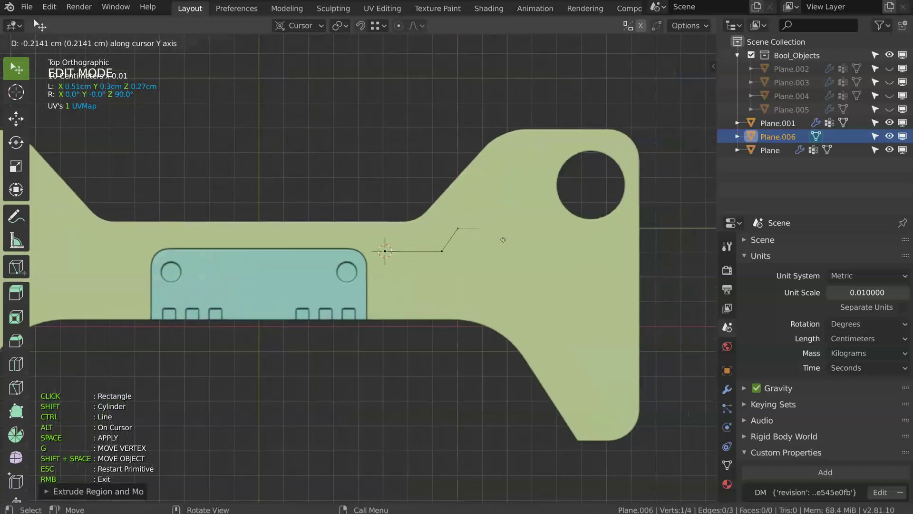
pyautogui.click(541, 244)
pyautogui.click(534, 300)
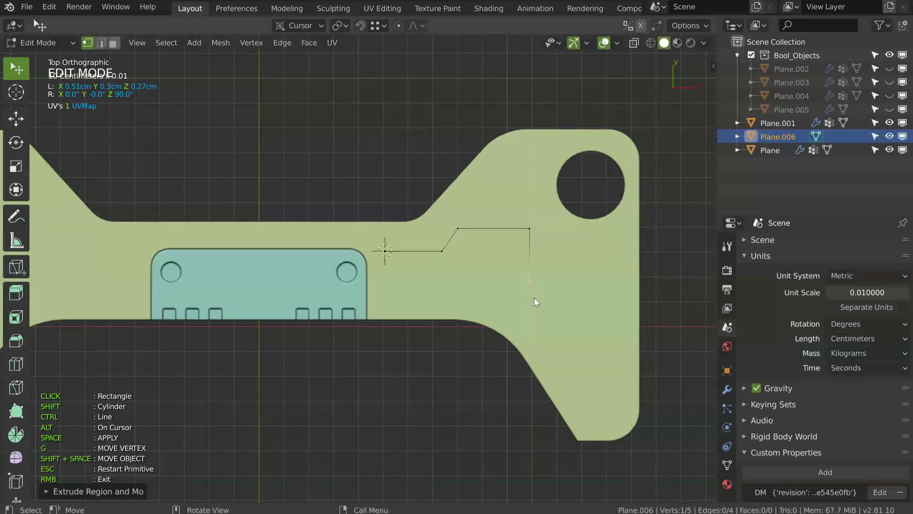
pyautogui.click(495, 297)
pyautogui.click(468, 274)
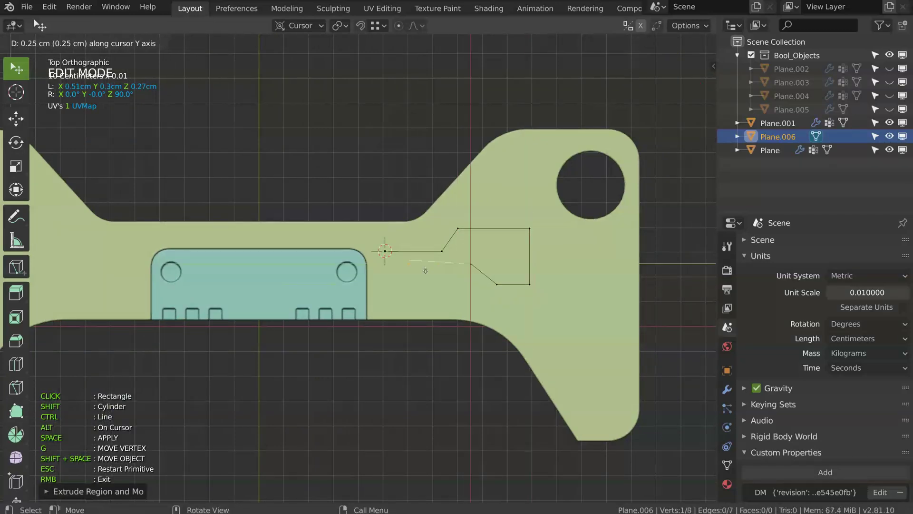
pyautogui.moveTo(467, 274); pyautogui.dragTo(419, 242, button='middle')
# - Cut the stepped outline into the bar with Solidify thickness 0.094 and round its corners with a vertices-only Bevel
pyautogui.press('space')
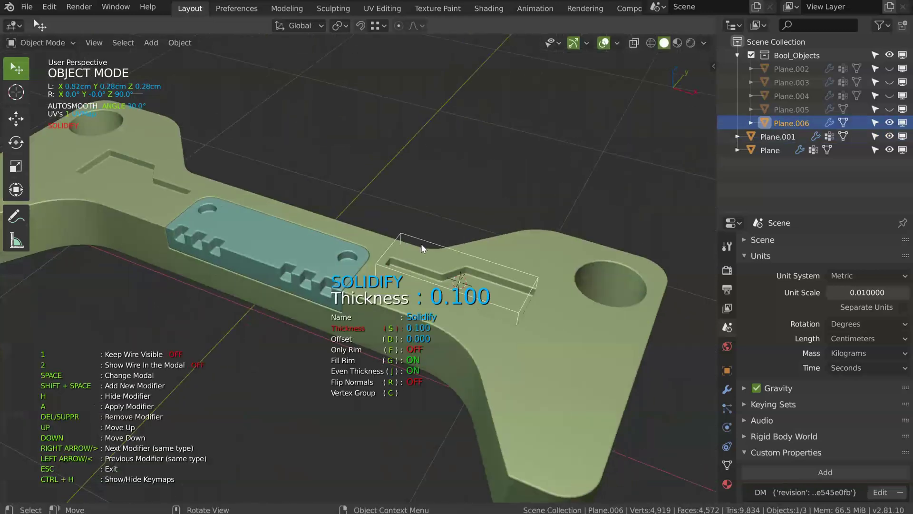
pyautogui.press('space')
pyautogui.press('Tab')
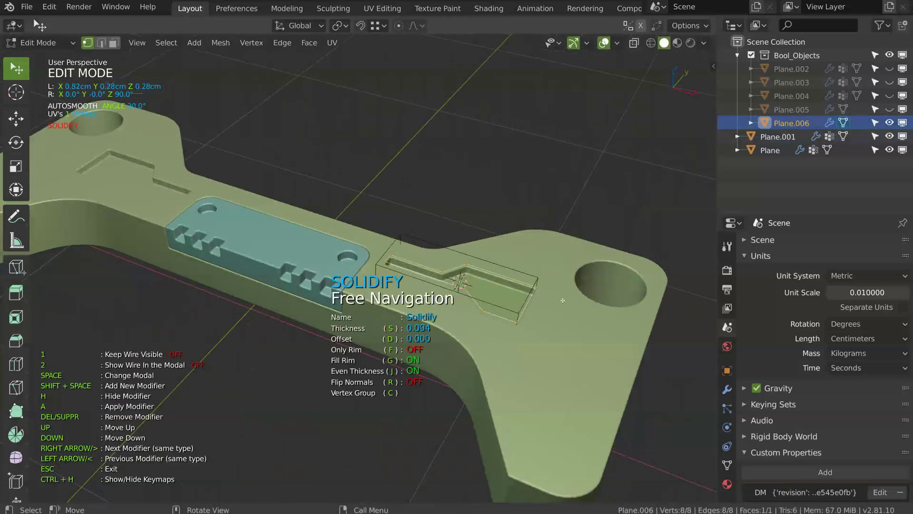
pyautogui.hotkey('shift', 'space')
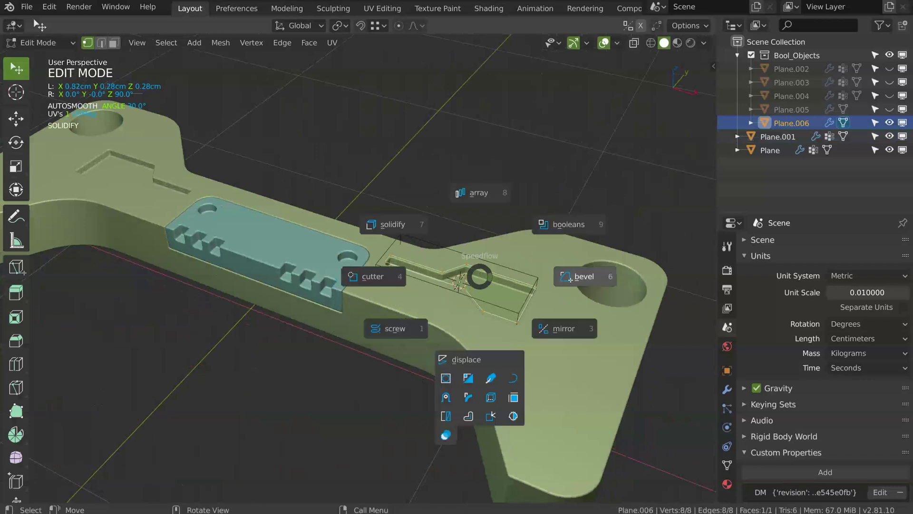
pyautogui.click(570, 278)
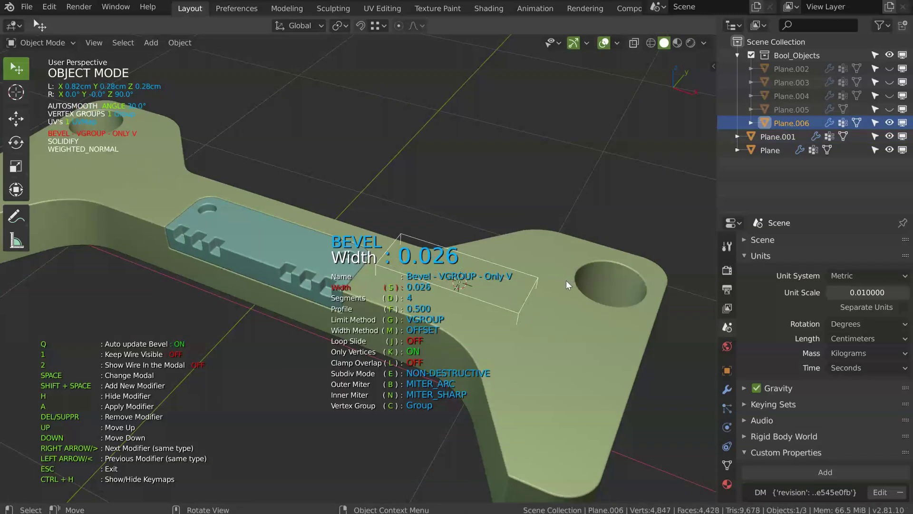
pyautogui.click(563, 281)
pyautogui.press('Escape')
# - Raise the stepped cutter along Z to 0.29 cm for a shallower pocket and hide the cutter
pyautogui.moveTo(481, 274); pyautogui.dragTo(554, 187, button='middle')
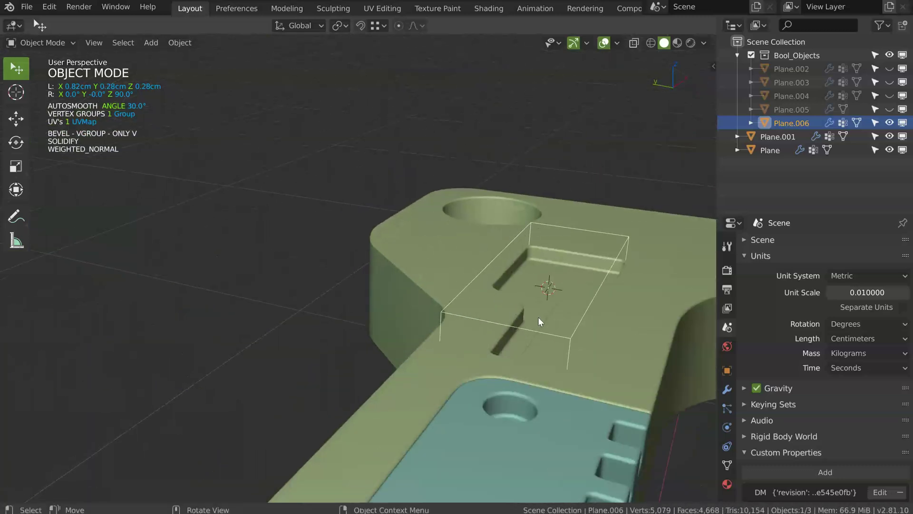
pyautogui.press('g')
pyautogui.press('z')
pyautogui.click(566, 305)
pyautogui.moveTo(583, 306); pyautogui.dragTo(535, 300, button='middle')
pyautogui.keyDown('ctrl'); pyautogui.moveTo(457, 157); pyautogui.dragTo(512, 280, button='middle'); pyautogui.keyUp('ctrl')
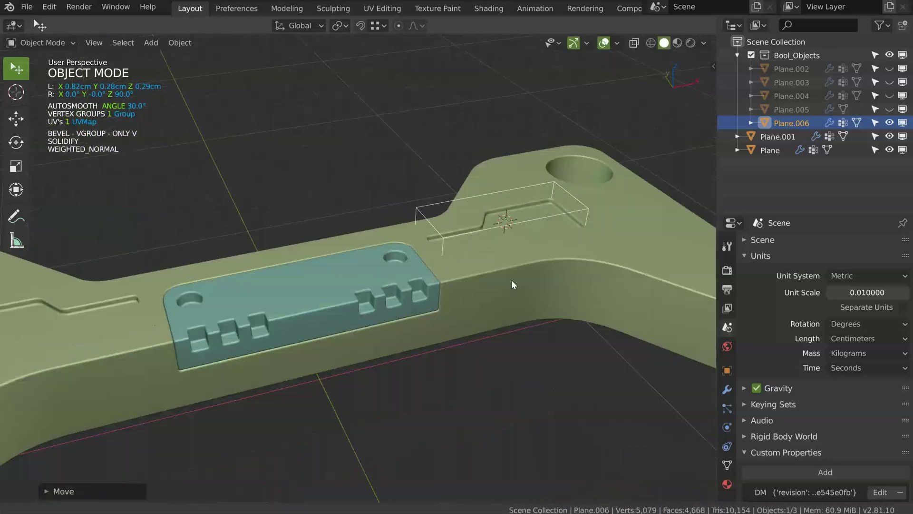
pyautogui.moveTo(590, 212); pyautogui.dragTo(559, 223, button='middle')
pyautogui.keyDown('ctrl'); pyautogui.moveTo(528, 128); pyautogui.dragTo(485, 204, button='middle'); pyautogui.keyUp('ctrl')
pyautogui.click(518, 283)
pyautogui.moveTo(518, 283); pyautogui.dragTo(490, 274, button='middle')
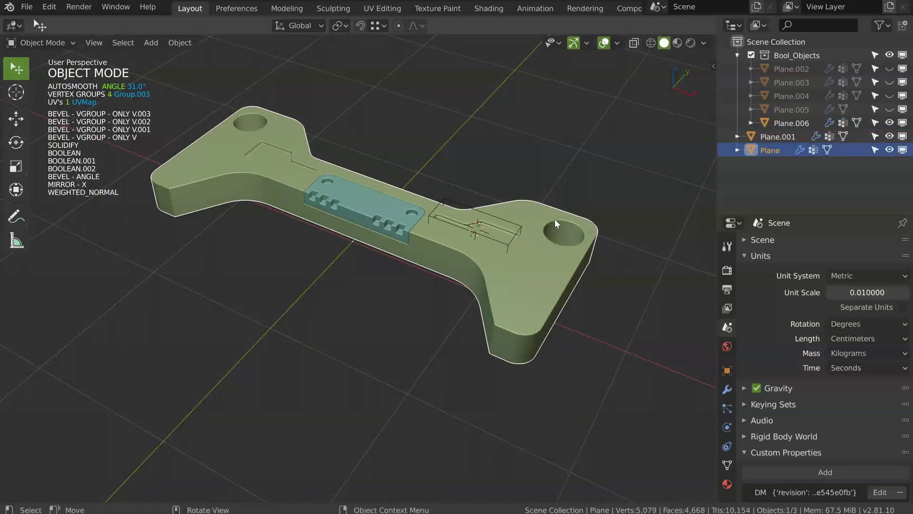
pyautogui.click(454, 197)
# - Cut a rectangular recess about 0.27 cm long into the bar's front face beside the inlay with a rectangle Cutter
pyautogui.click(467, 214)
pyautogui.scroll(3, 455, 237)
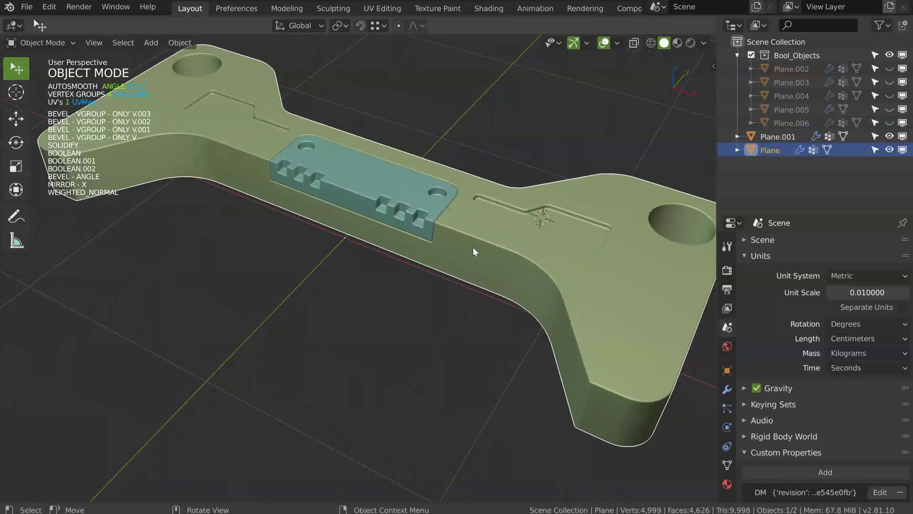
pyautogui.press('q')
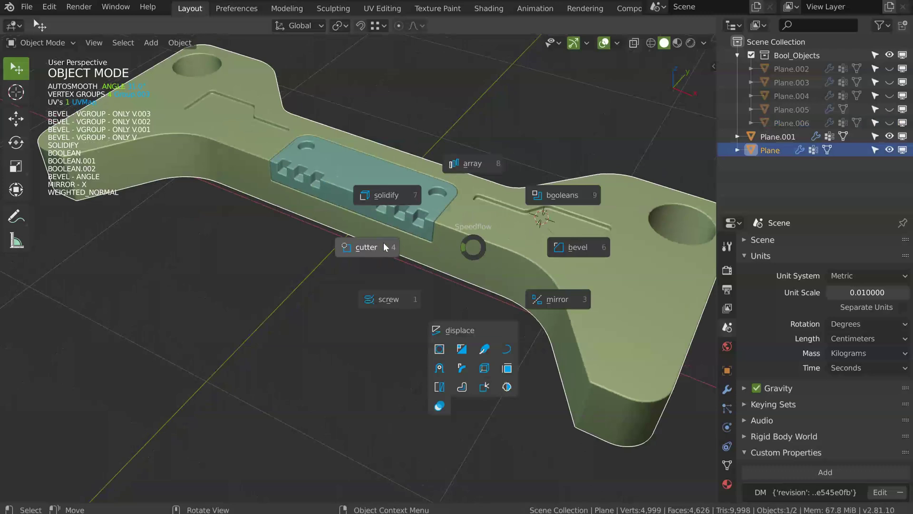
pyautogui.click(365, 249)
pyautogui.click(441, 235)
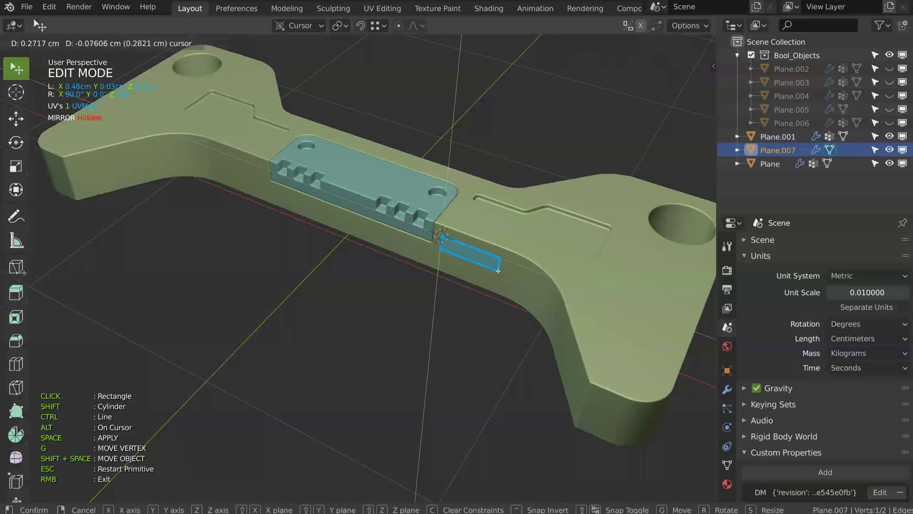
pyautogui.click(490, 277)
pyautogui.press('space')
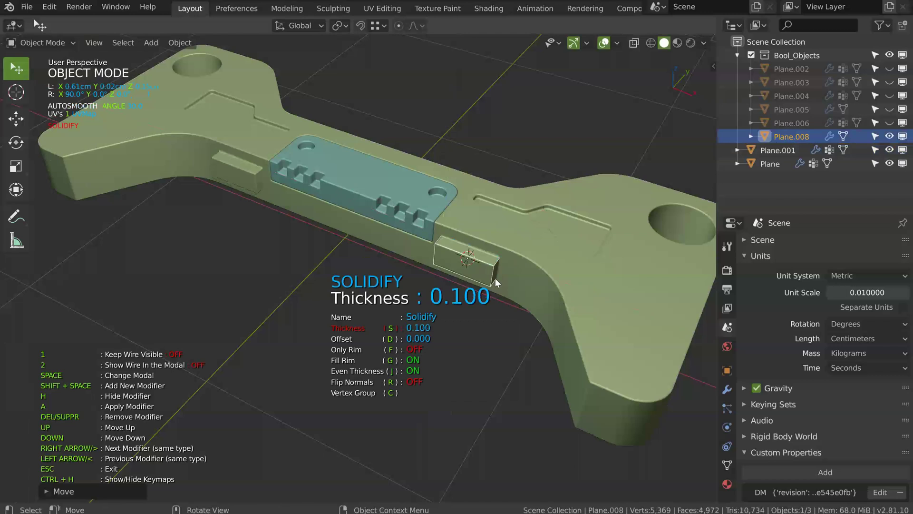
# - Round the front recess's corners with a vertices-only Bevel of width 0.037 and 4 segments, and hide the cutter
pyautogui.hotkey('shift', 'space')
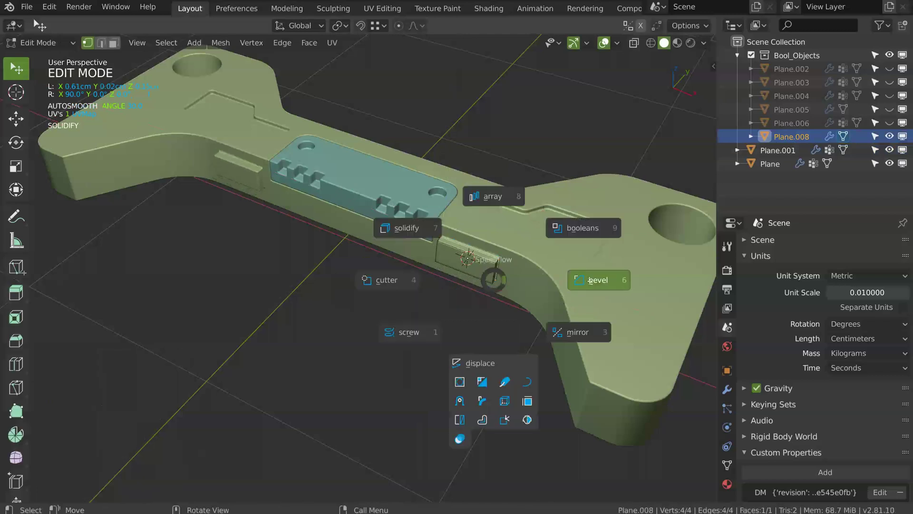
pyautogui.click(587, 280)
pyautogui.click(588, 284)
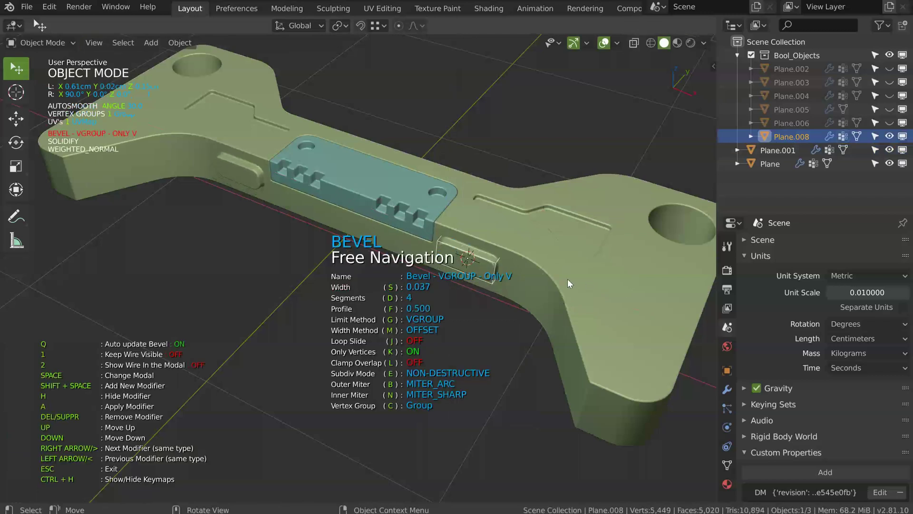
pyautogui.press('Escape')
pyautogui.press('h')
# - Draw a narrow upright rectangle Cutter across the upper edge of the front recess, near its end beside the inlay
pyautogui.moveTo(466, 259); pyautogui.dragTo(458, 255, button='middle')
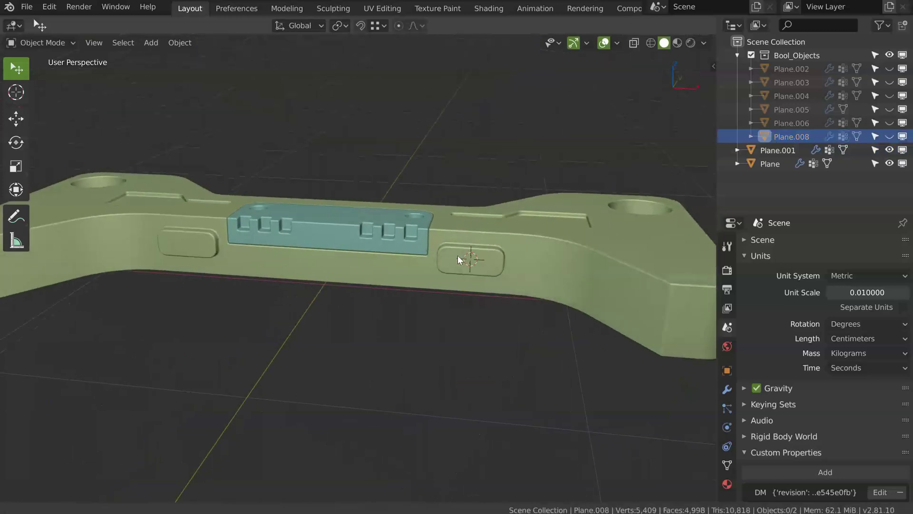
pyautogui.scroll(4, 459, 256)
pyautogui.keyDown('shift'); pyautogui.moveTo(565, 245); pyautogui.dragTo(451, 247, button='middle'); pyautogui.keyUp('shift')
pyautogui.scroll(2, 452, 251)
pyautogui.click(455, 237)
pyautogui.hotkey('shift', 'space')
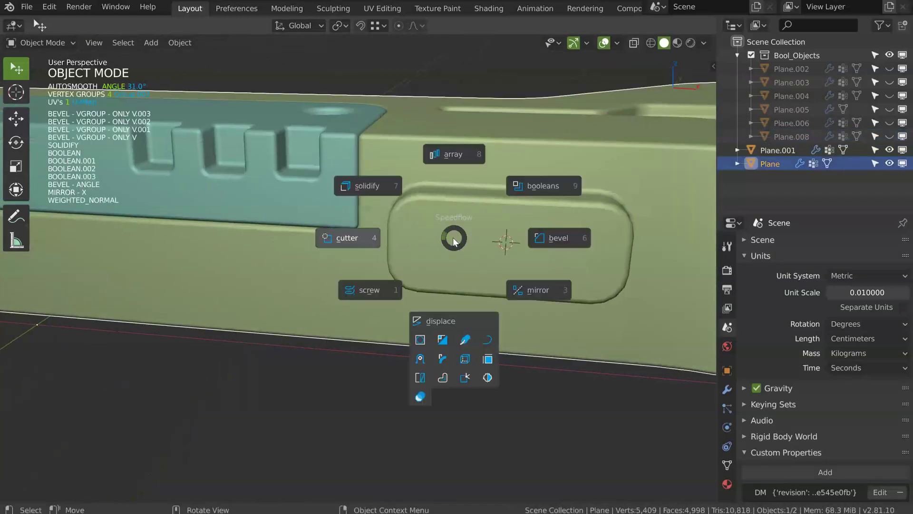
pyautogui.click(379, 233)
pyautogui.click(429, 233)
pyautogui.click(452, 184)
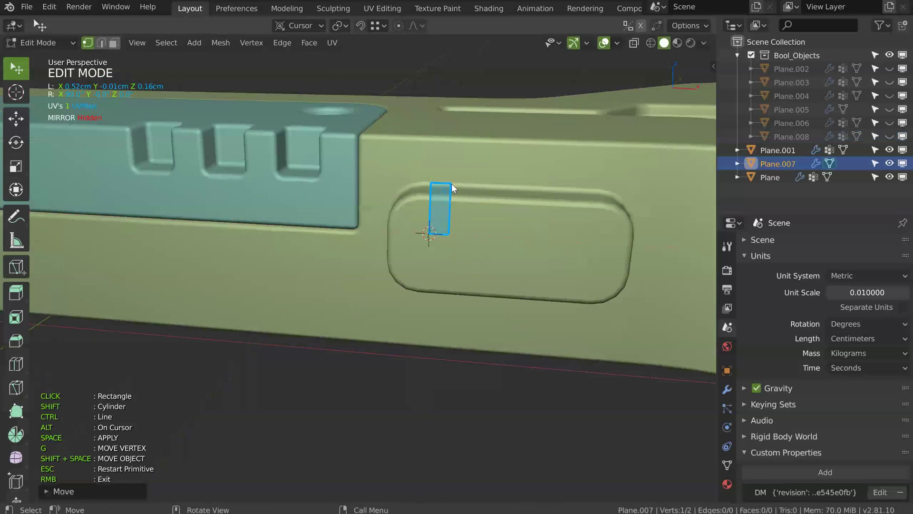
# - Cut the narrow slot into the front recess with Solidify thickness 0.289 and hide the cutter
pyautogui.press('space')
pyautogui.click(463, 185)
pyautogui.moveTo(472, 239); pyautogui.dragTo(452, 247, button='middle')
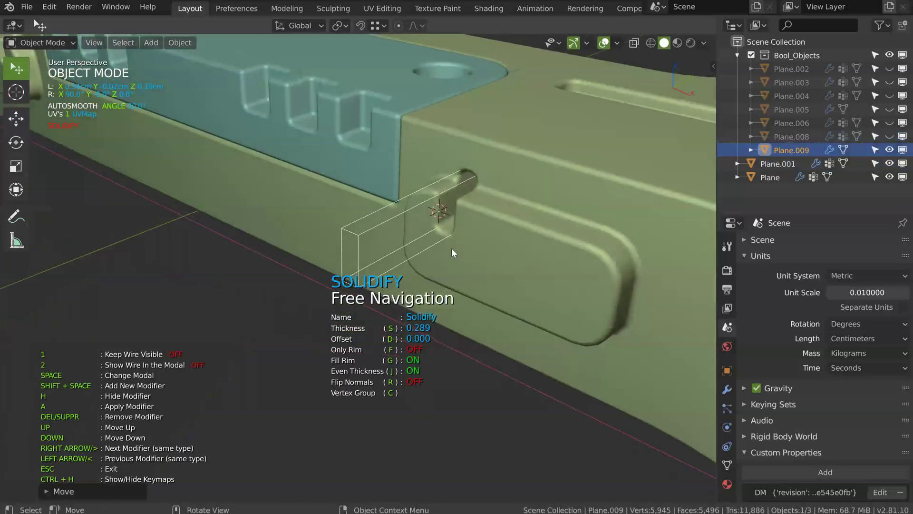
pyautogui.press('Escape')
pyautogui.press('h')
# - Draw a long rectangle Cutter across the slanted side face of the bar's flared end
pyautogui.scroll(-5, 375, 265)
pyautogui.moveTo(376, 264); pyautogui.dragTo(525, 240, button='middle')
pyautogui.scroll(-3, 479, 259)
pyautogui.click(597, 259)
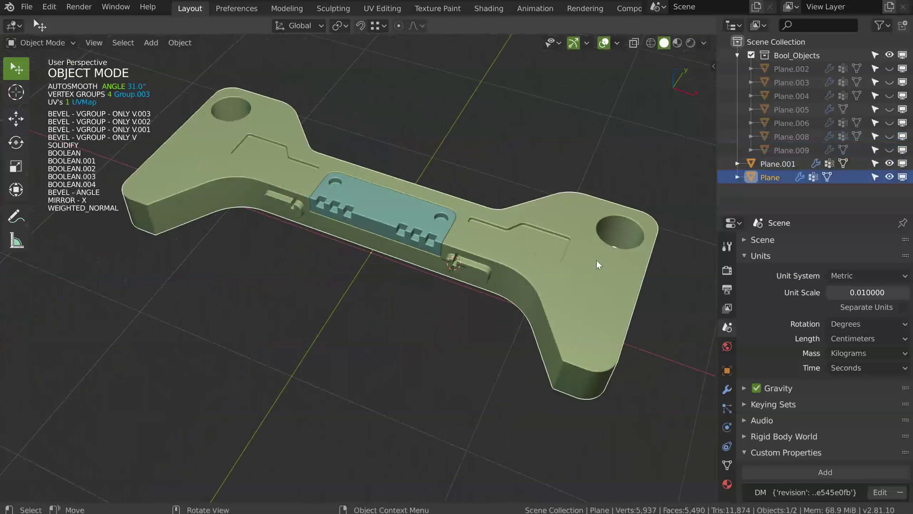
pyautogui.moveTo(561, 333); pyautogui.dragTo(568, 292, button='middle')
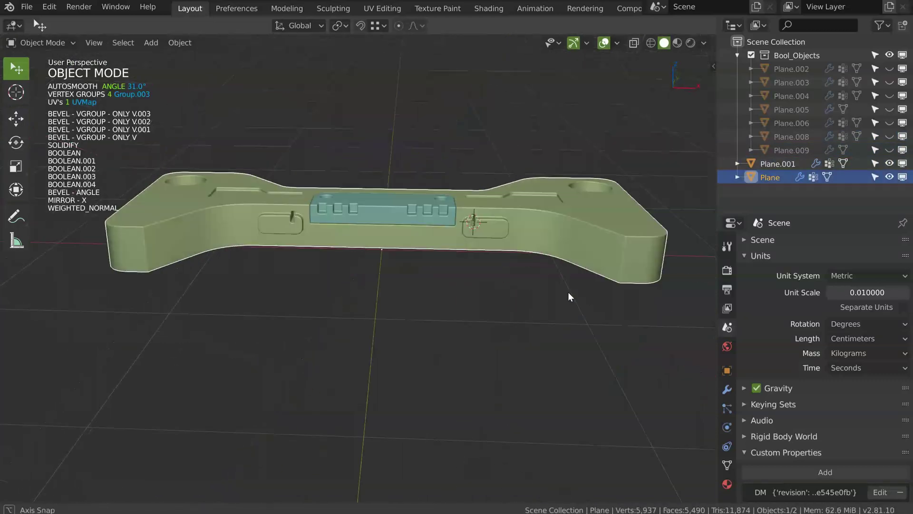
pyautogui.keyDown('shift'); pyautogui.moveTo(604, 259); pyautogui.dragTo(509, 285, button='middle'); pyautogui.keyUp('shift')
pyautogui.scroll(2, 509, 285)
pyautogui.press('space')
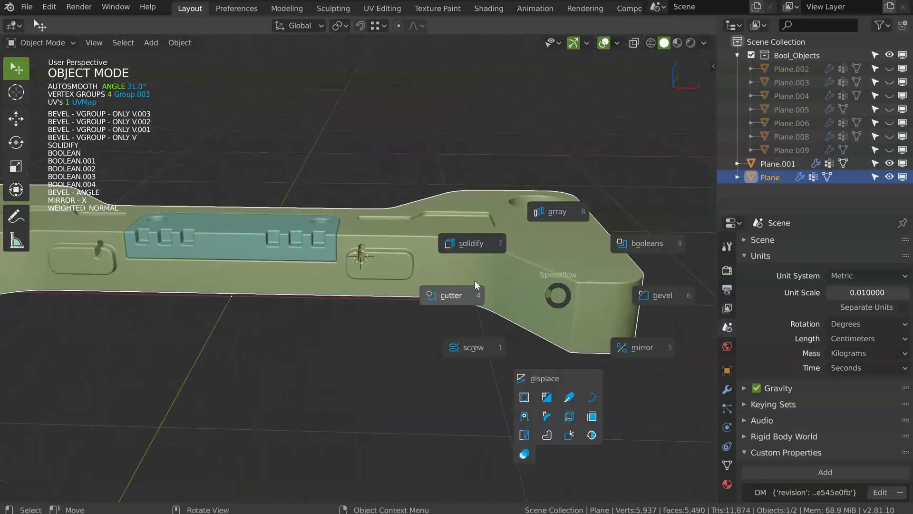
pyautogui.click(455, 296)
pyautogui.click(523, 274)
pyautogui.click(613, 332)
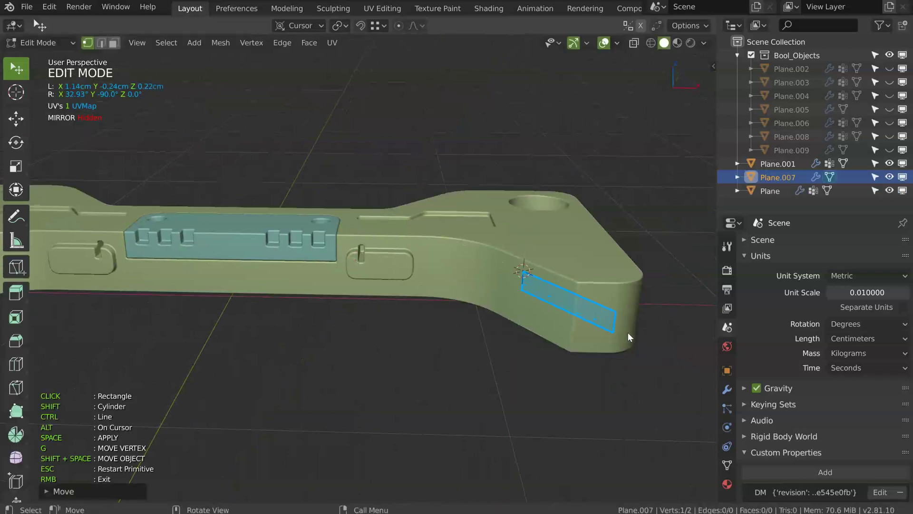
# - Cut the slot through the flared end with Solidify thickness 1.077, hide the cutter and select the bar
pyautogui.press('space')
pyautogui.click(678, 332)
pyautogui.keyDown('shift'); pyautogui.moveTo(626, 326); pyautogui.dragTo(601, 296, button='middle'); pyautogui.keyUp('shift')
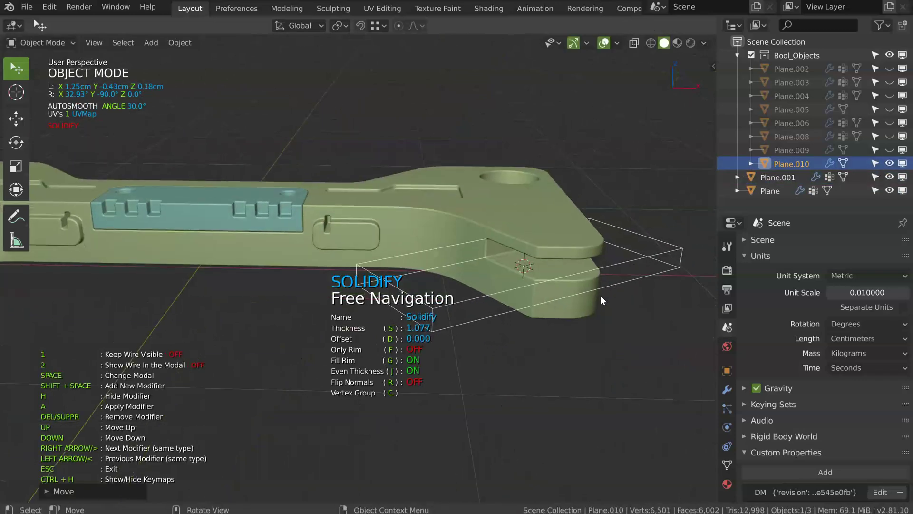
pyautogui.press('Escape')
pyautogui.press('h')
pyautogui.click(546, 300)
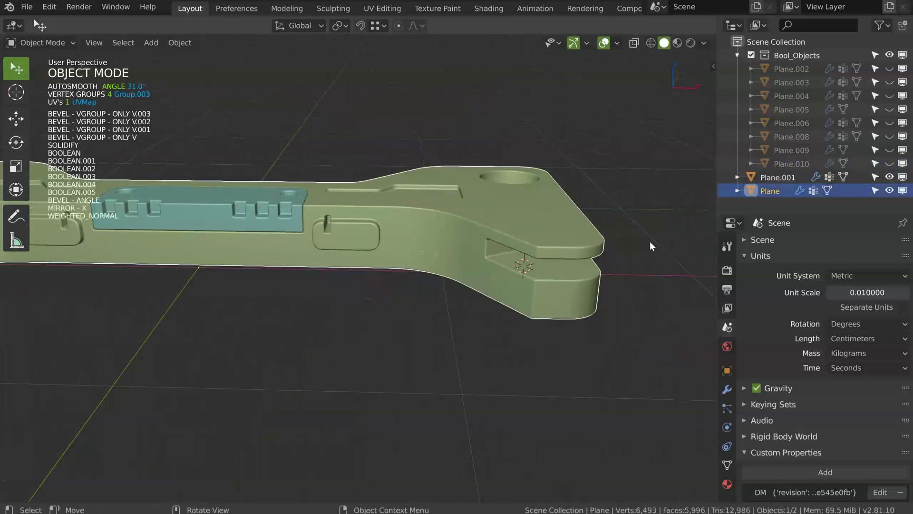
# - In front view, draw a rectangle Cutter about 3.5 cm by 0.4 cm across the full length of the bar's lower edge
pyautogui.press('KP_1')
pyautogui.keyDown('ctrl'); pyautogui.moveTo(475, 211); pyautogui.dragTo(395, 187, button='middle'); pyautogui.keyUp('ctrl')
pyautogui.keyDown('shift'); pyautogui.moveTo(395, 186); pyautogui.dragTo(511, 173, button='middle'); pyautogui.keyUp('shift')
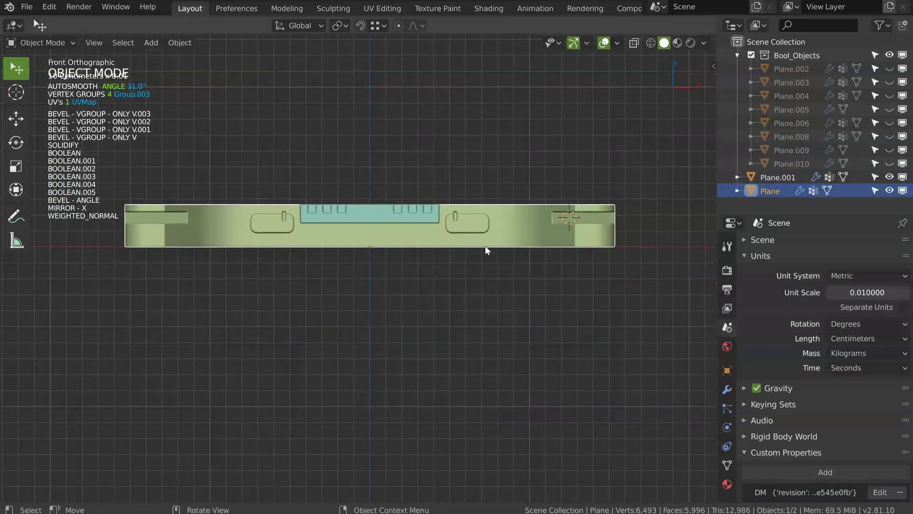
pyautogui.press('space')
pyautogui.click(381, 245)
pyautogui.press('x')
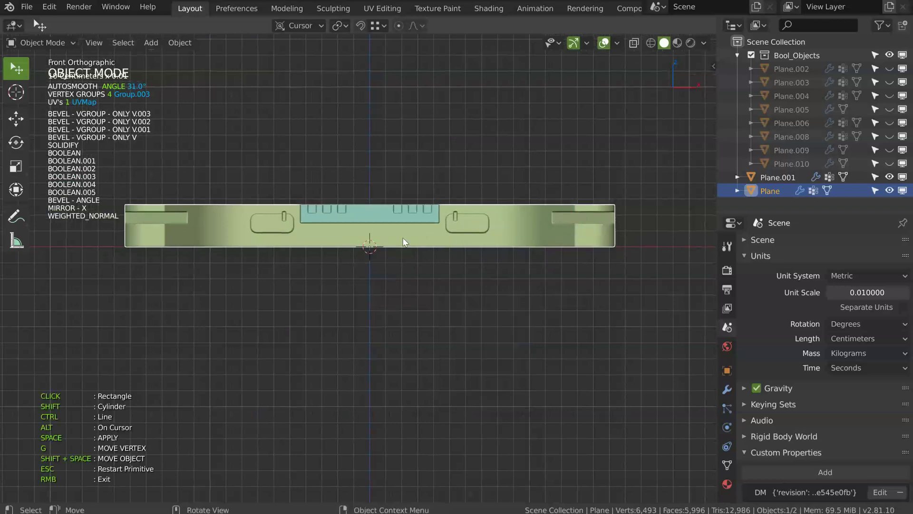
pyautogui.click(650, 302)
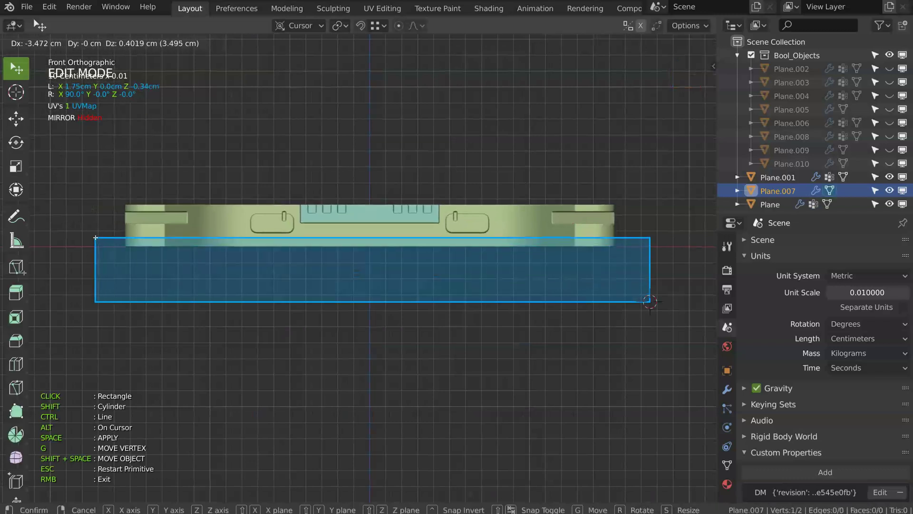
pyautogui.click(90, 238)
# - Slice the bar's bottom layer into a separate plate with Solidify thickness 1.797, shift the cutter's offset to span the bar, and hide the cutter
pyautogui.moveTo(208, 244); pyautogui.dragTo(407, 245, button='middle')
pyautogui.press('space')
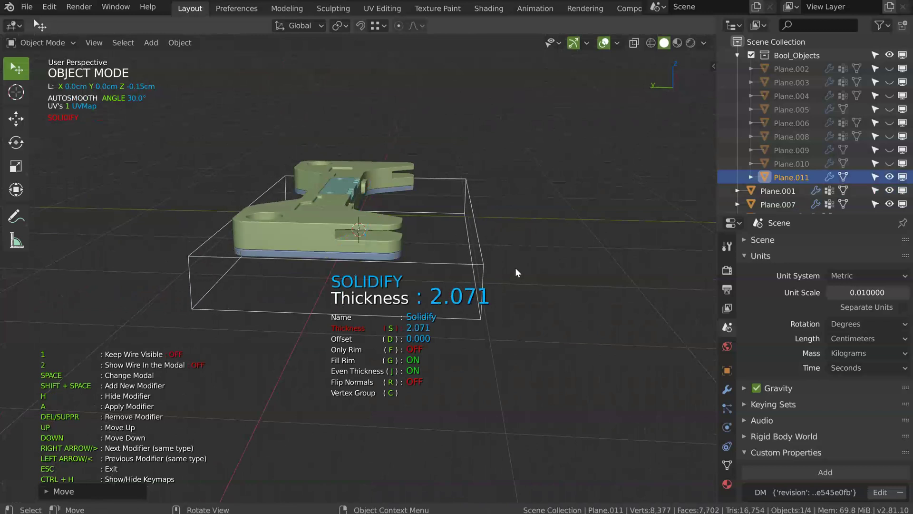
pyautogui.press('d')
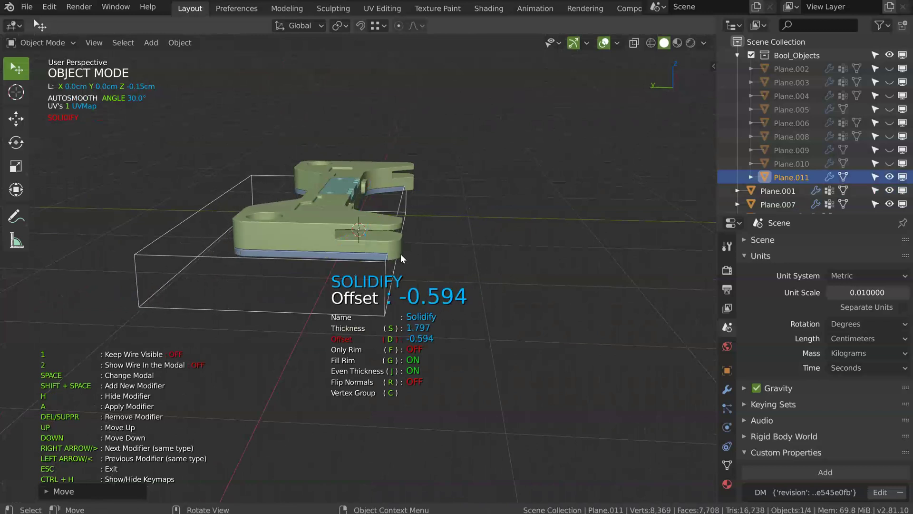
pyautogui.click(409, 255)
pyautogui.press('d')
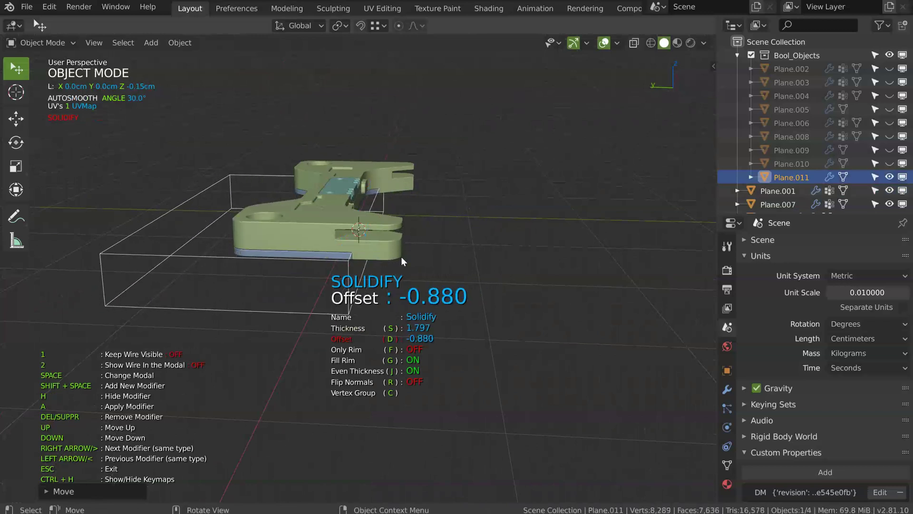
pyautogui.click(431, 262)
pyautogui.moveTo(431, 263); pyautogui.dragTo(287, 280, button='middle')
pyautogui.press('d')
pyautogui.click(433, 232)
pyautogui.click(421, 238)
pyautogui.press('h')
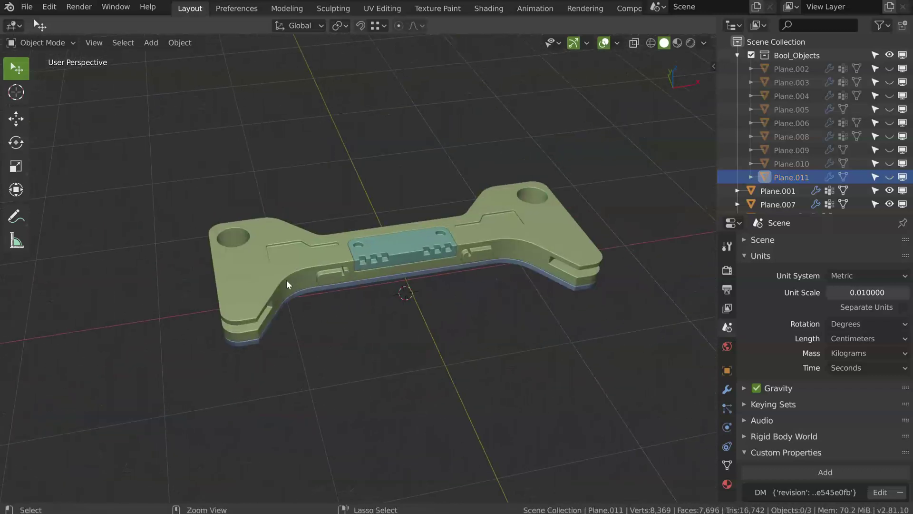
# - Select the bar and its bottom plate together, and draw a cylinder Cutter on the top face near the flared end's slotted tip
pyautogui.scroll(3, 287, 280)
pyautogui.click(476, 244)
pyautogui.moveTo(476, 244); pyautogui.dragTo(450, 256, button='middle')
pyautogui.scroll(-3, 476, 268)
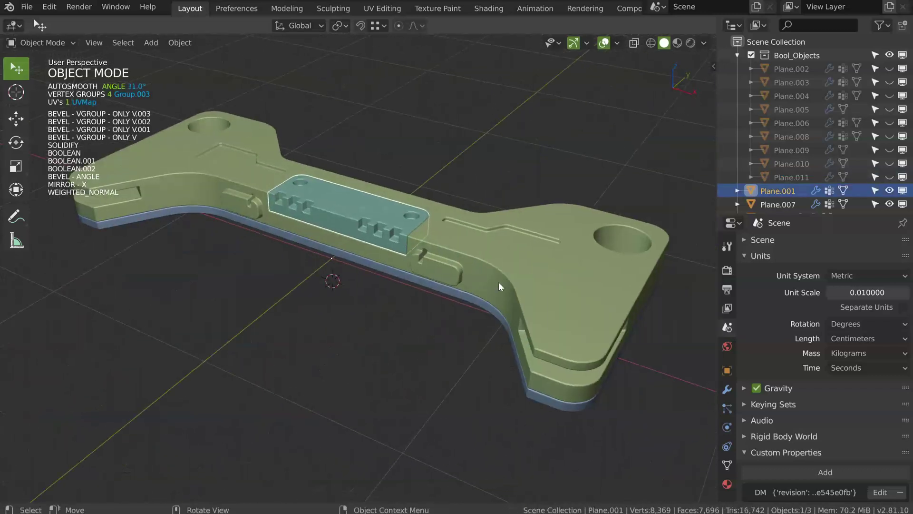
pyautogui.click(529, 318)
pyautogui.moveTo(538, 309); pyautogui.dragTo(491, 339, button='middle')
pyautogui.keyDown('shift'); pyautogui.click(533, 313); pyautogui.keyUp('shift')
pyautogui.moveTo(534, 313); pyautogui.dragTo(505, 295, button='middle')
pyautogui.press('space')
pyautogui.click(391, 296)
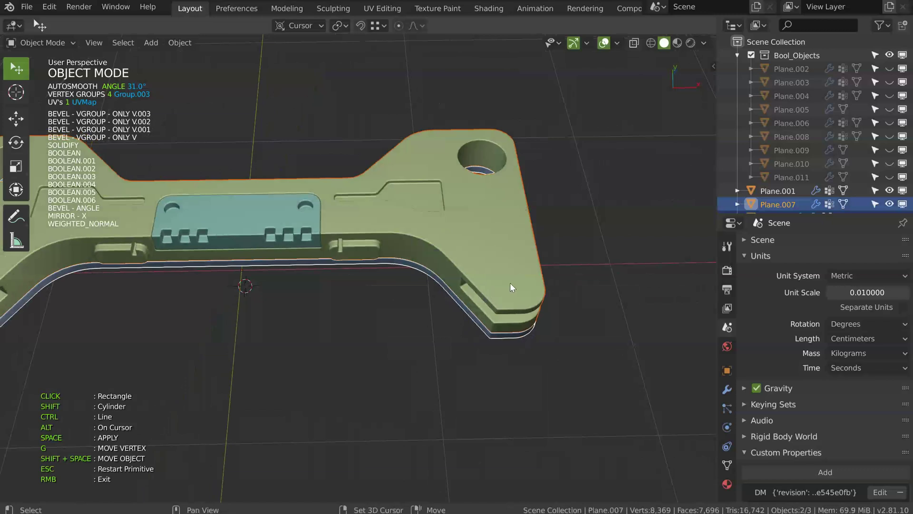
pyautogui.keyDown('shift'); pyautogui.click(510, 285); pyautogui.keyUp('shift')
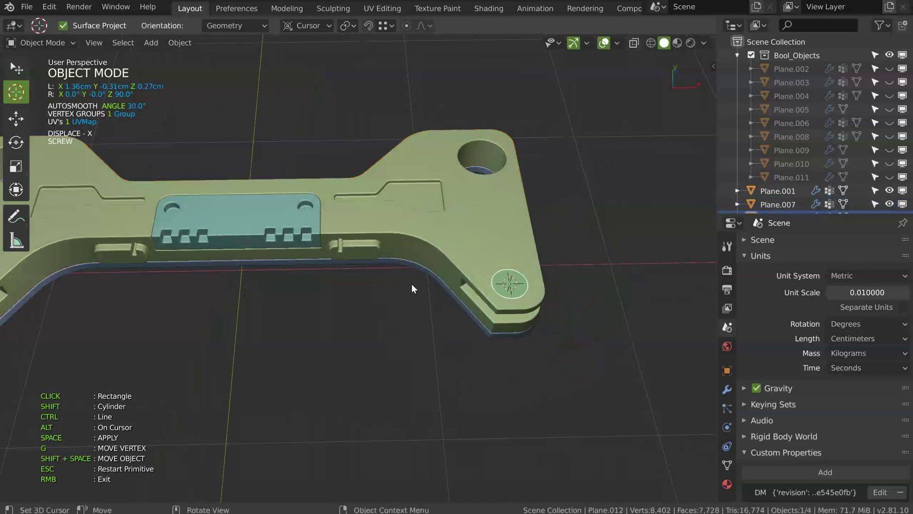
# - Cut the round hole through the bar and bottom plate using Solidify on the cylinder, and hide the cutter
pyautogui.press('space')
pyautogui.click(489, 289)
pyautogui.moveTo(490, 287); pyautogui.dragTo(532, 335, button='middle')
pyautogui.press('Escape')
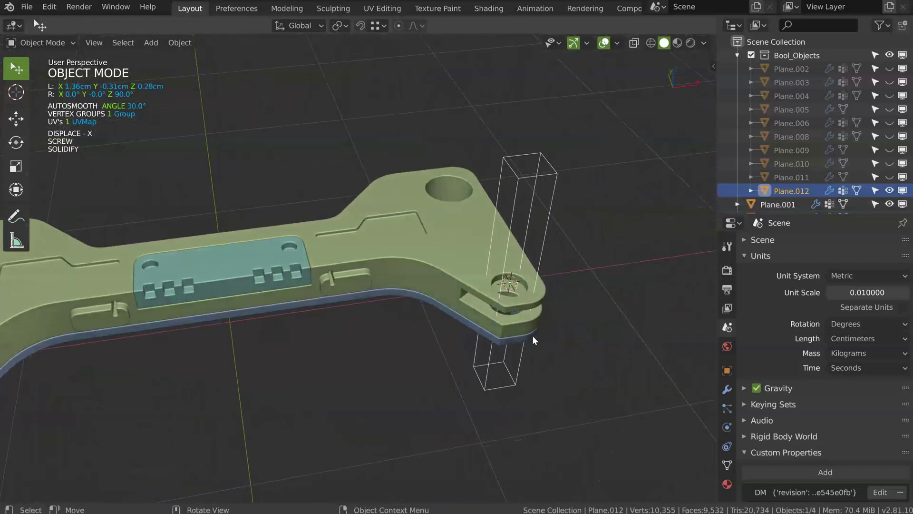
pyautogui.press('g')
pyautogui.rightClick(503, 294)
pyautogui.press('h')
pyautogui.moveTo(522, 279); pyautogui.dragTo(593, 284, button='middle')
pyautogui.moveTo(524, 278); pyautogui.dragTo(509, 218, button='middle')
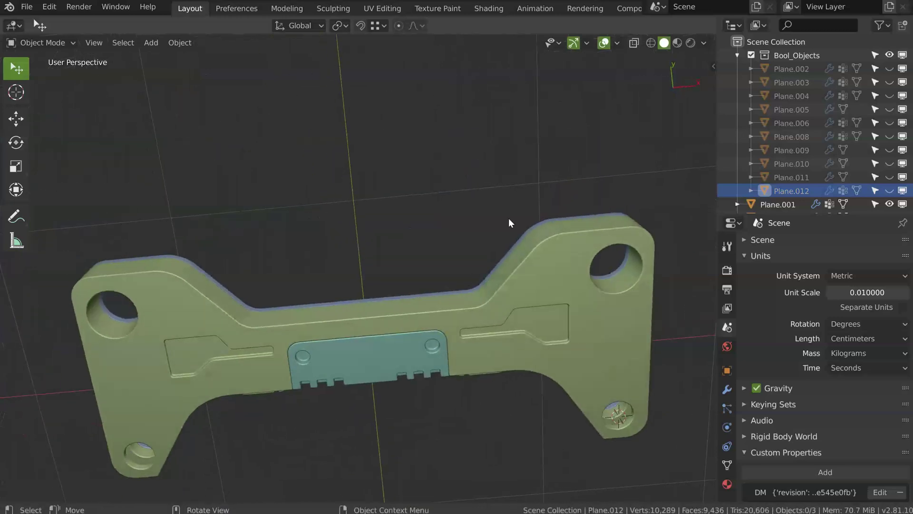
# - In top view, build an open handle path from a single vertex on the flare, extruding diagonally outward and along X to the centre line
pyautogui.press('KP_7')
pyautogui.scroll(1, 515, 295)
pyautogui.keyDown('shift'); pyautogui.moveTo(513, 290); pyautogui.dragTo(507, 269, button='middle'); pyautogui.keyUp('shift')
pyautogui.hotkey('shift', 'space')
pyautogui.click(541, 296)
pyautogui.hotkey('shift', 'space')
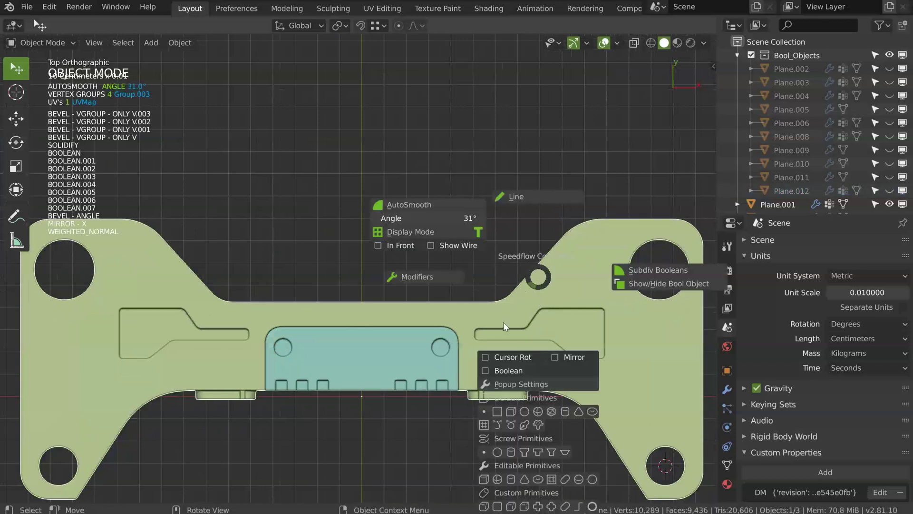
pyautogui.click(497, 411)
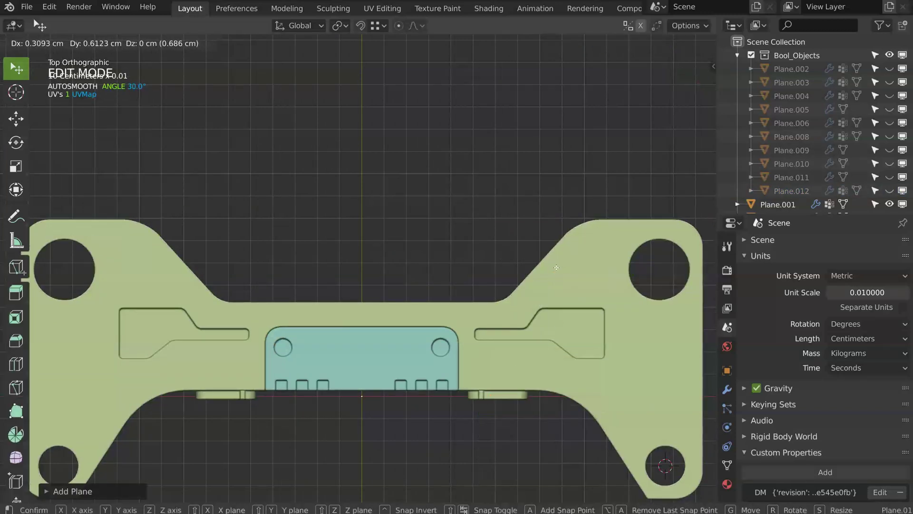
pyautogui.click(553, 283)
pyautogui.press('e')
pyautogui.click(496, 232)
pyautogui.press('e')
pyautogui.press('x')
pyautogui.click(329, 253)
# - Round the handle path's corner with a vertex-only Bevel and lower the path about 0.1 cm along Z
pyautogui.hotkey('shift', 'space')
pyautogui.click(585, 238)
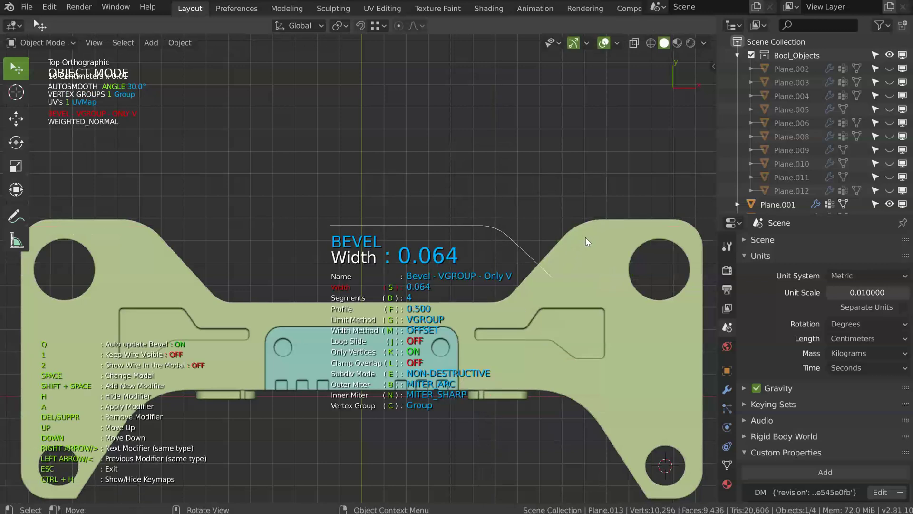
pyautogui.press('d')
pyautogui.click(615, 244)
pyautogui.moveTo(616, 244); pyautogui.dragTo(502, 198, button='middle')
pyautogui.press('Escape')
pyautogui.press('g')
pyautogui.press('z')
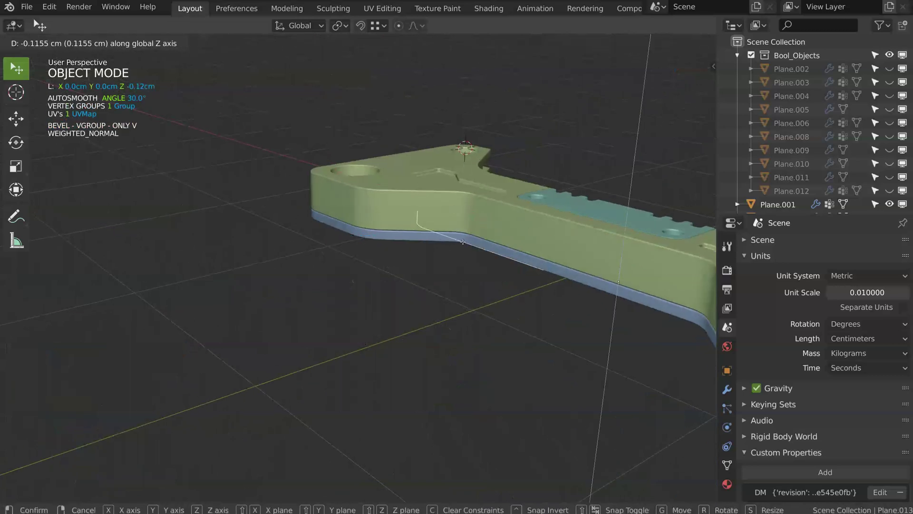
pyautogui.click(463, 237)
# - Add a Skin modifier to the path, shrink its skin radius and flatten it along Y to about 0.21
pyautogui.moveTo(462, 237); pyautogui.dragTo(480, 248, button='middle')
pyautogui.hotkey('shift', 'space')
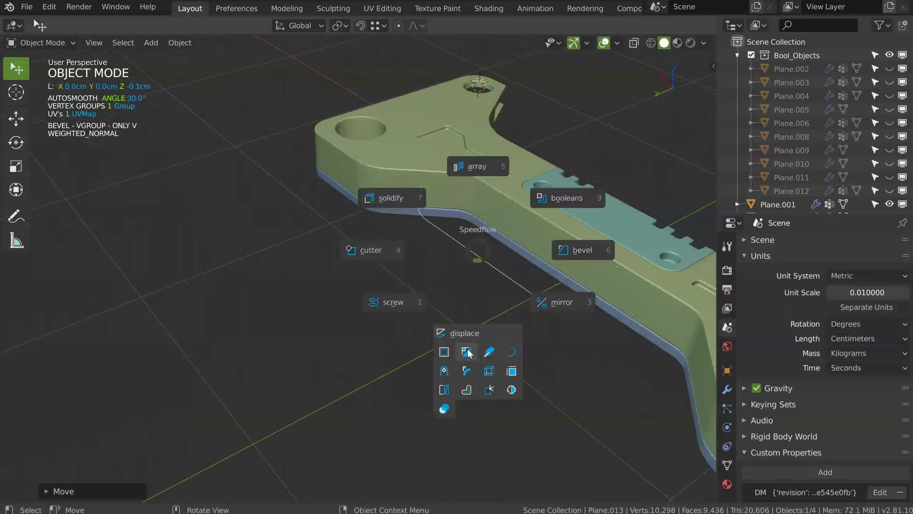
pyautogui.click(467, 390)
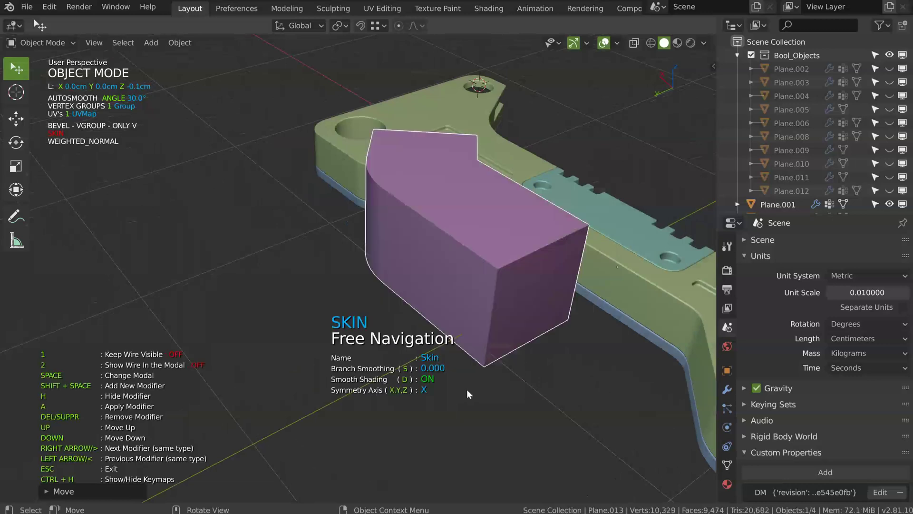
pyautogui.press('Tab')
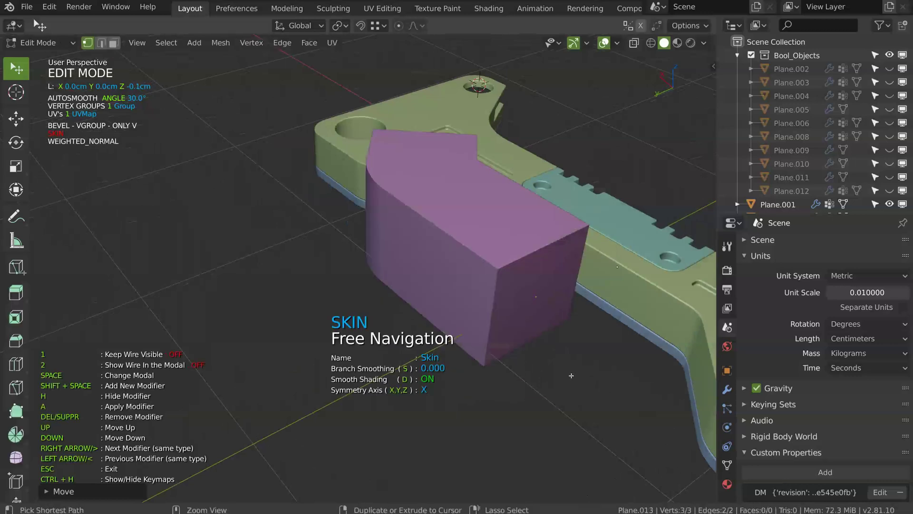
pyautogui.press('s')
pyautogui.click(441, 318)
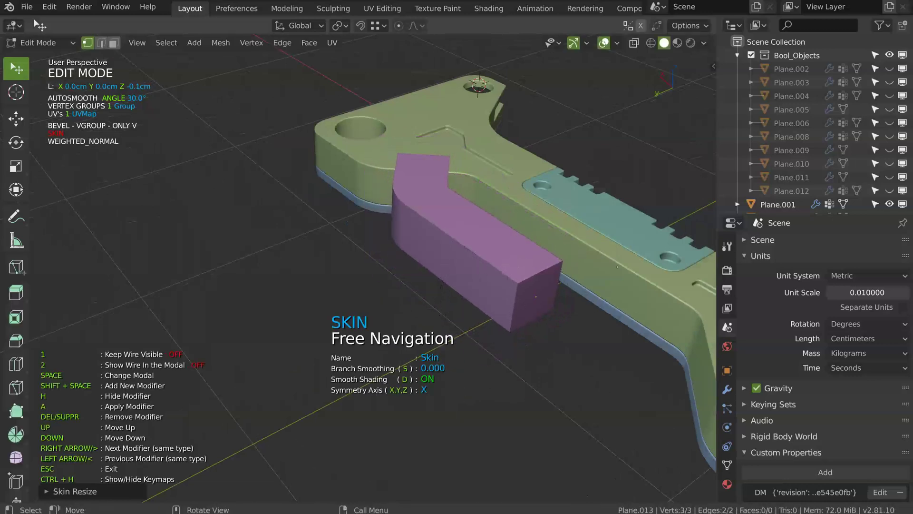
pyautogui.hotkey('ctrl', 'a')
pyautogui.press('y')
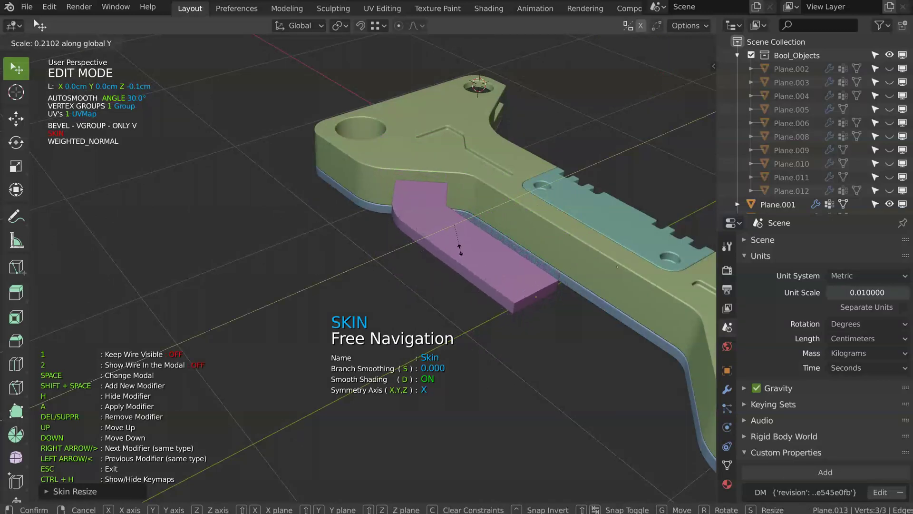
pyautogui.click(460, 252)
pyautogui.moveTo(460, 252); pyautogui.dragTo(520, 259, button='middle')
pyautogui.moveTo(441, 257); pyautogui.dragTo(459, 258, button='middle')
pyautogui.scroll(3, 458, 256)
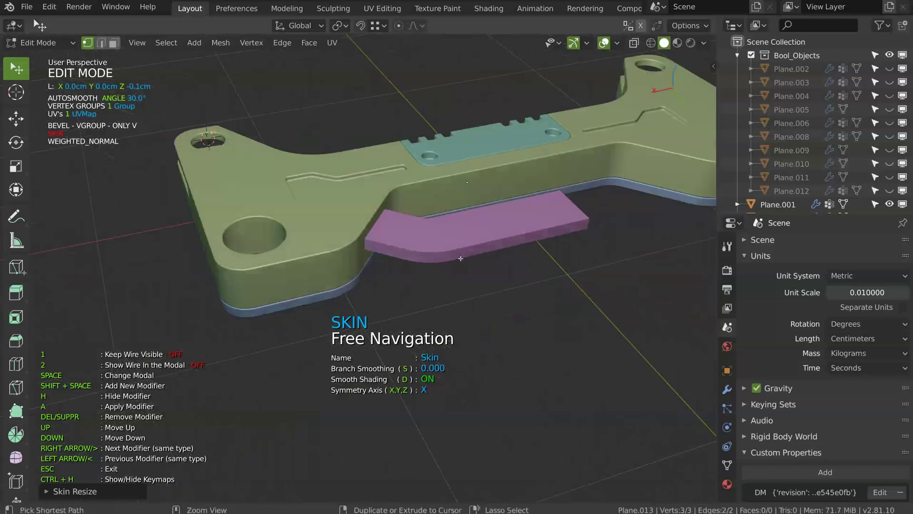
pyautogui.press('Tab')
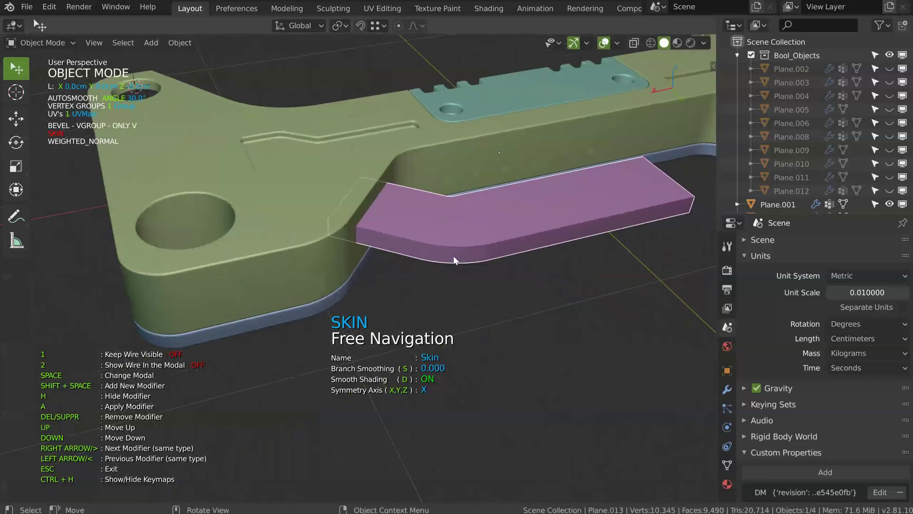
# - Bevel the skinned handle's edges by angle with a width of 0.009
pyautogui.press('space')
pyautogui.click(559, 256)
pyautogui.hotkey('shift', 'space')
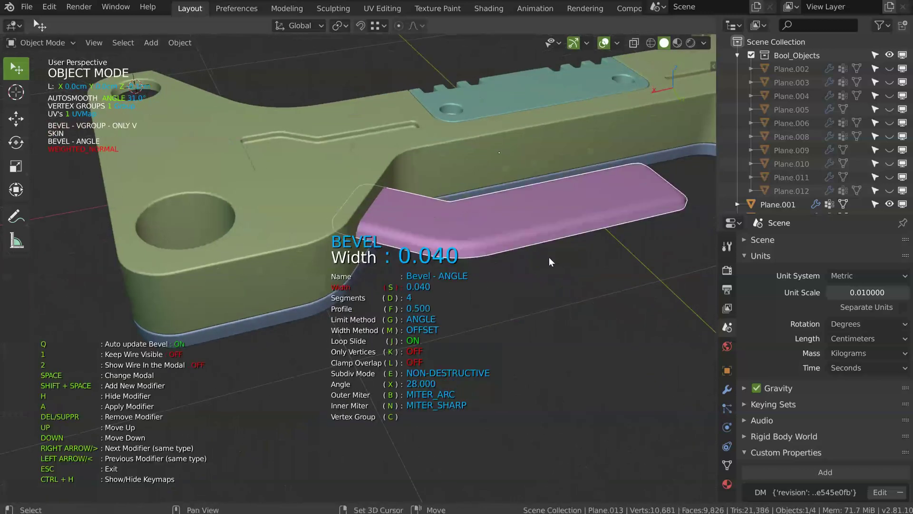
pyautogui.click(538, 258)
pyautogui.moveTo(537, 258); pyautogui.dragTo(438, 255, button='middle')
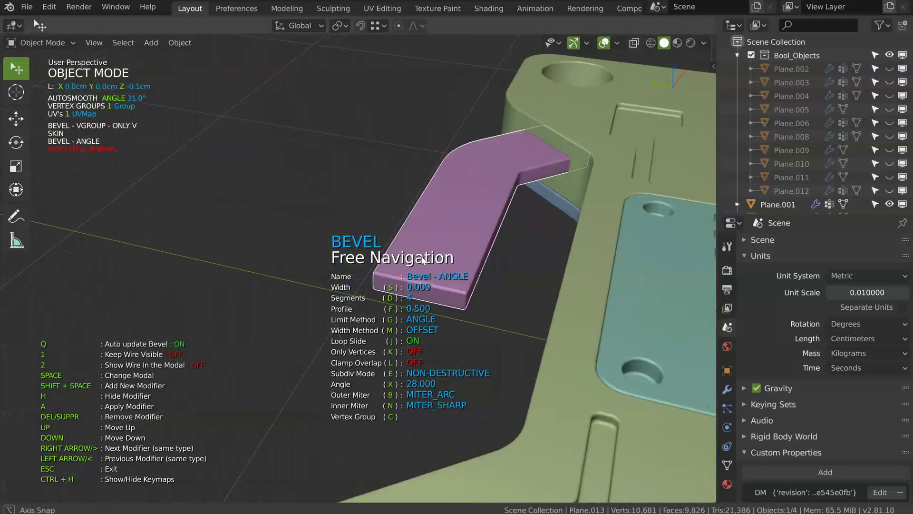
# - Mirror the handle across X with X bisect enabled
pyautogui.hotkey('shift', 'space')
pyautogui.click(515, 313)
pyautogui.hotkey('shift', 'x')
pyautogui.moveTo(512, 314); pyautogui.dragTo(519, 284, button='middle')
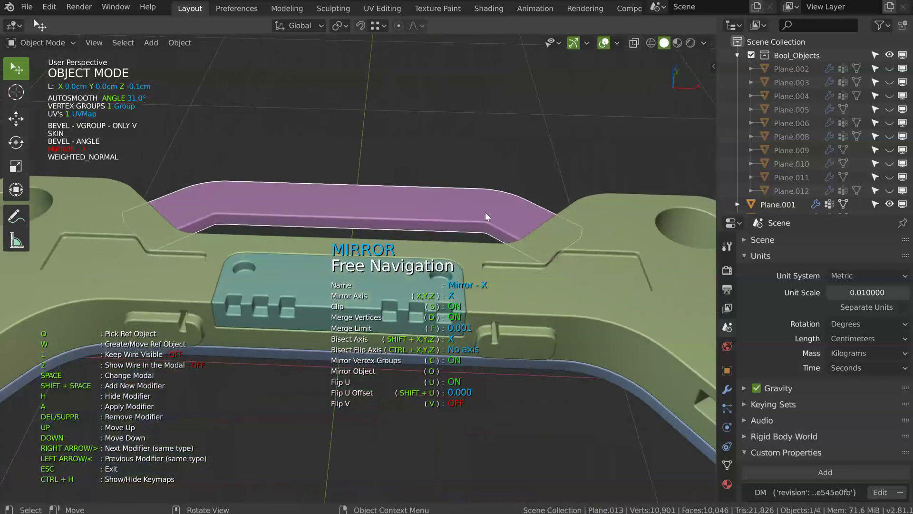
pyautogui.press('Escape')
# - Cut a rectangular notch into the handle's outer edge with a Cutter and Solidify thickness 0.180
pyautogui.scroll(4, 459, 215)
pyautogui.hotkey('shift', 'space')
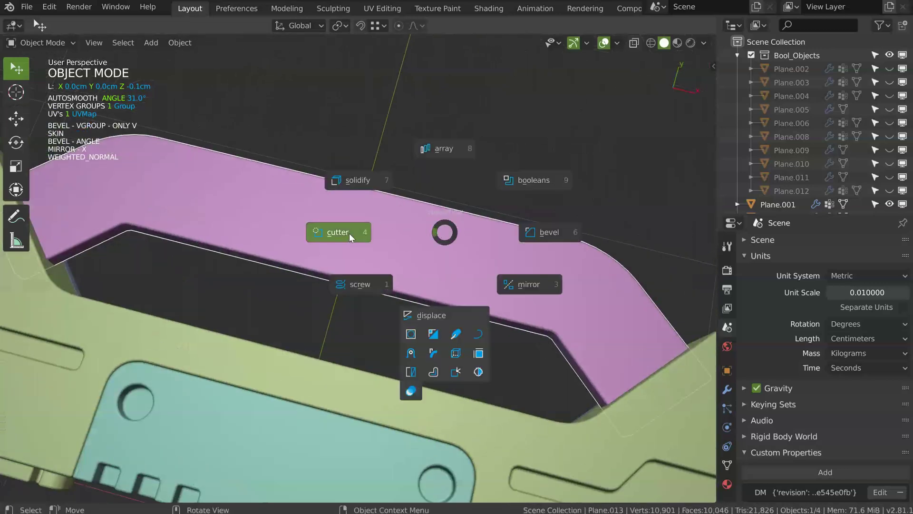
pyautogui.click(349, 233)
pyautogui.click(404, 226)
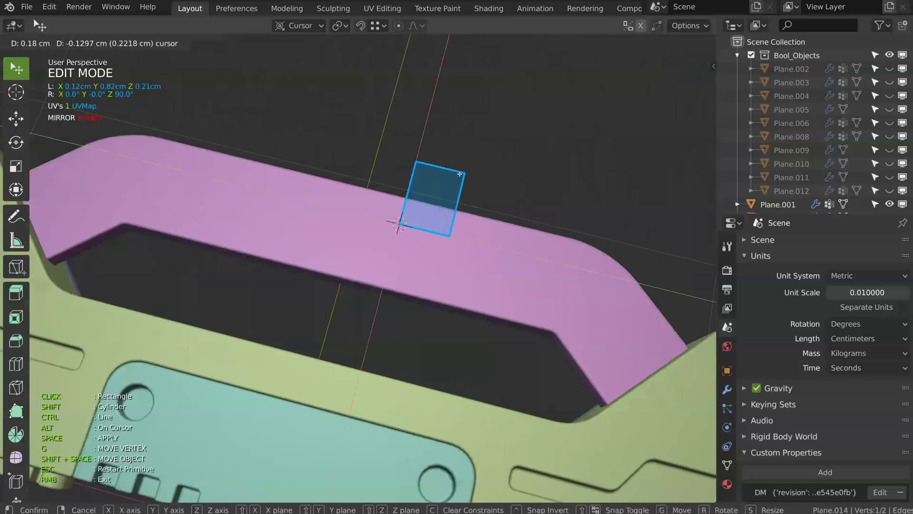
pyautogui.click(522, 176)
pyautogui.click(532, 181)
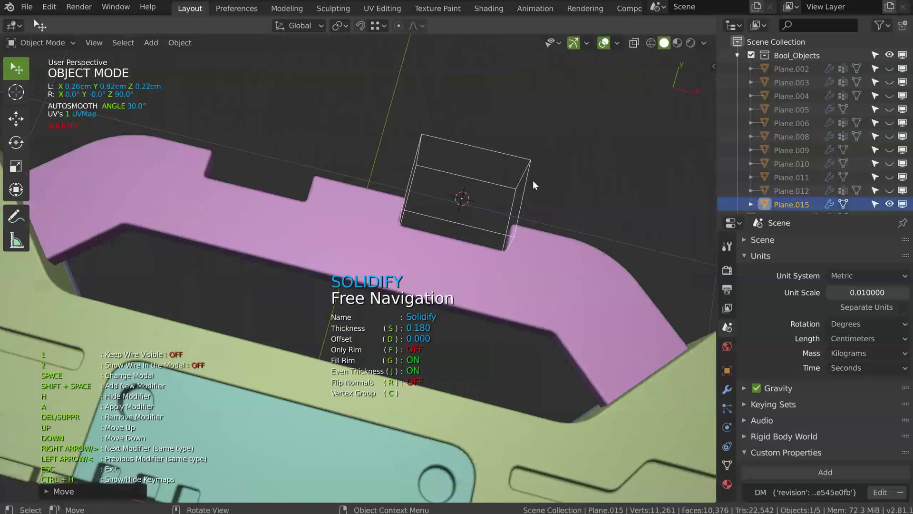
# - Chamfer the notch cutter's inner corner with a one-segment vertex Bevel of width 0.169 and hide the cutter
pyautogui.press('Tab')
pyautogui.click(509, 257)
pyautogui.hotkey('shift', 'space')
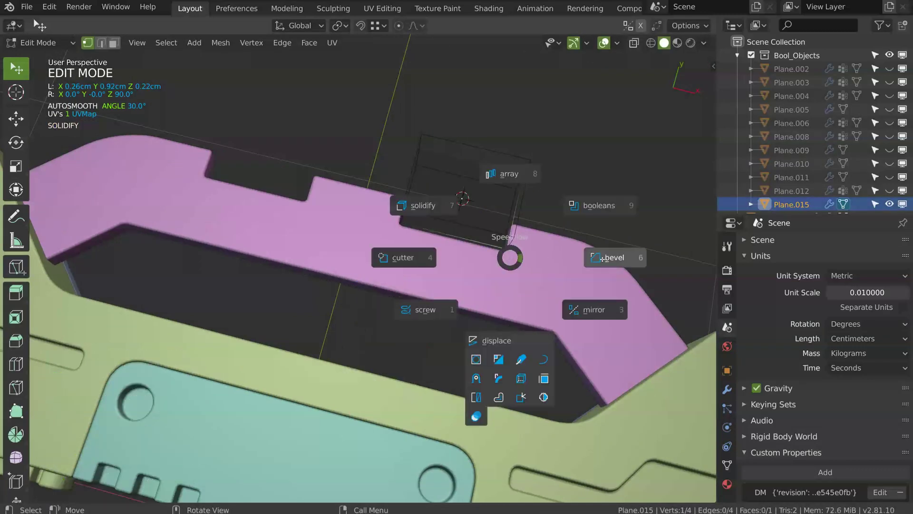
pyautogui.click(602, 259)
pyautogui.press('d')
pyautogui.press('s')
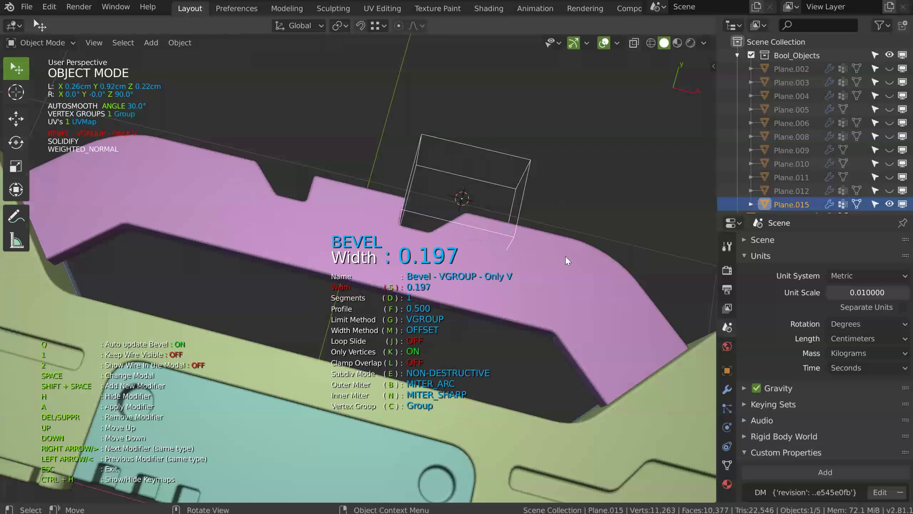
pyautogui.click(558, 256)
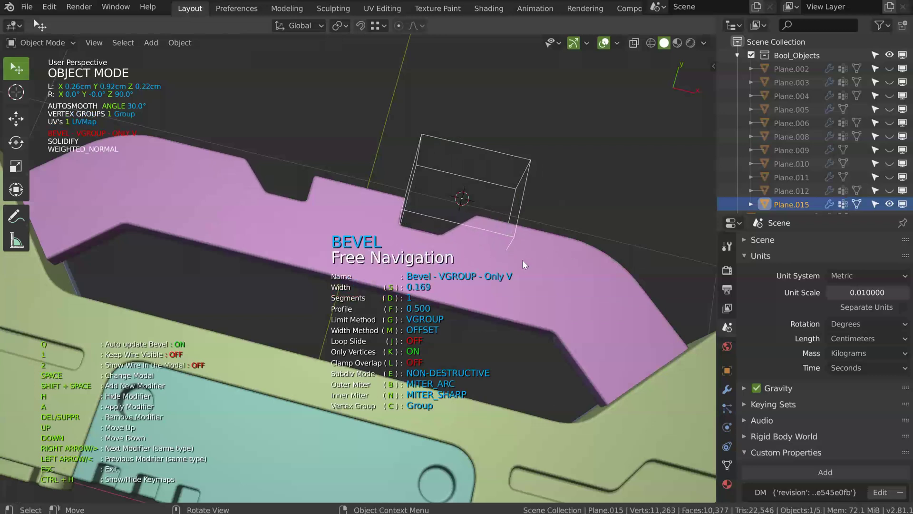
pyautogui.moveTo(515, 245); pyautogui.dragTo(467, 208, button='middle')
pyautogui.press('Delete')
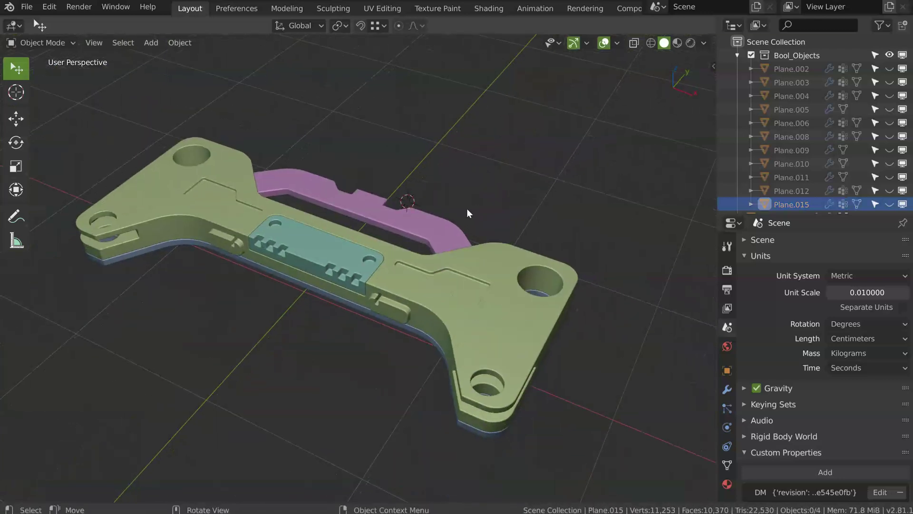
pyautogui.moveTo(393, 233); pyautogui.dragTo(506, 159, button='middle')
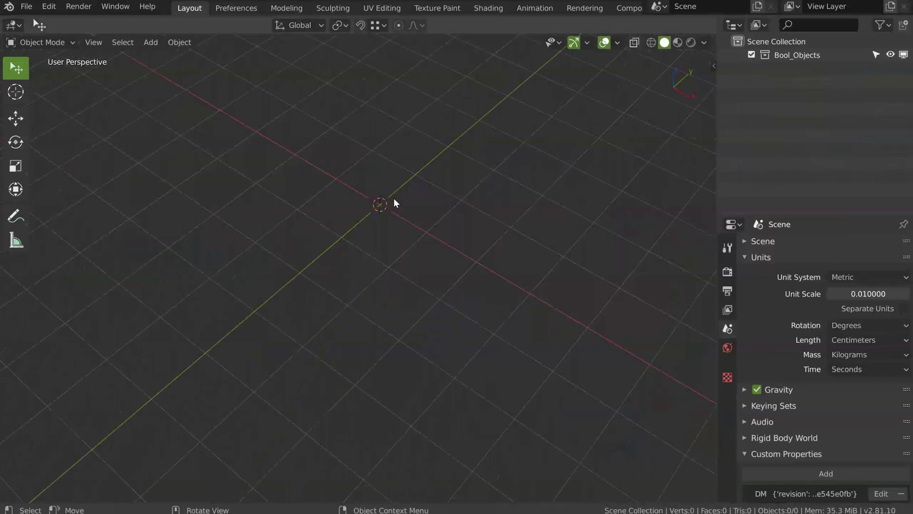
# - Add a 2 cm plane at the world origin of the empty scene
pyautogui.moveTo(385, 164); pyautogui.dragTo(383, 153, button='middle')
pyautogui.keyDown('shift'); pyautogui.moveTo(395, 203); pyautogui.dragTo(372, 236, button='middle'); pyautogui.keyUp('shift')
pyautogui.hotkey('shift', 'a')
pyautogui.click(330, 373)
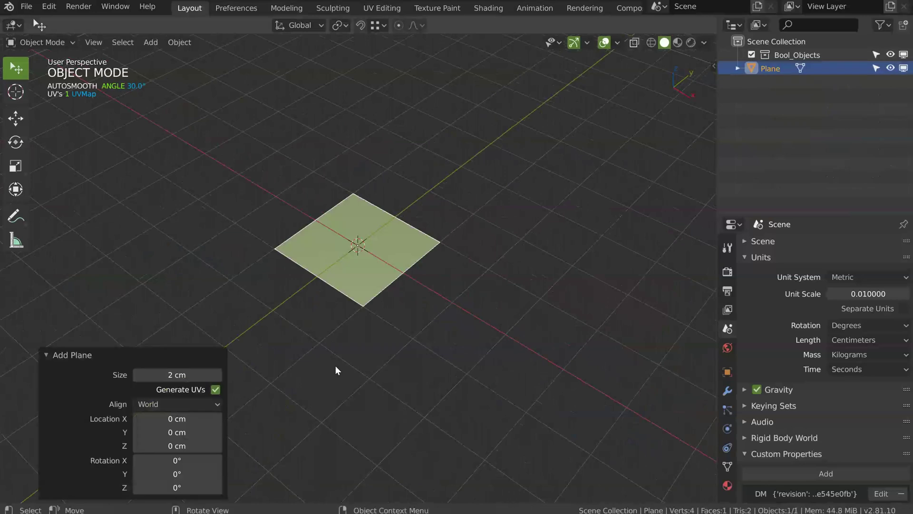
# - Divide the plane into three equal strips along Y with two centred loop cuts
pyautogui.press('Tab')
pyautogui.moveTo(285, 287); pyautogui.dragTo(297, 285, button='middle')
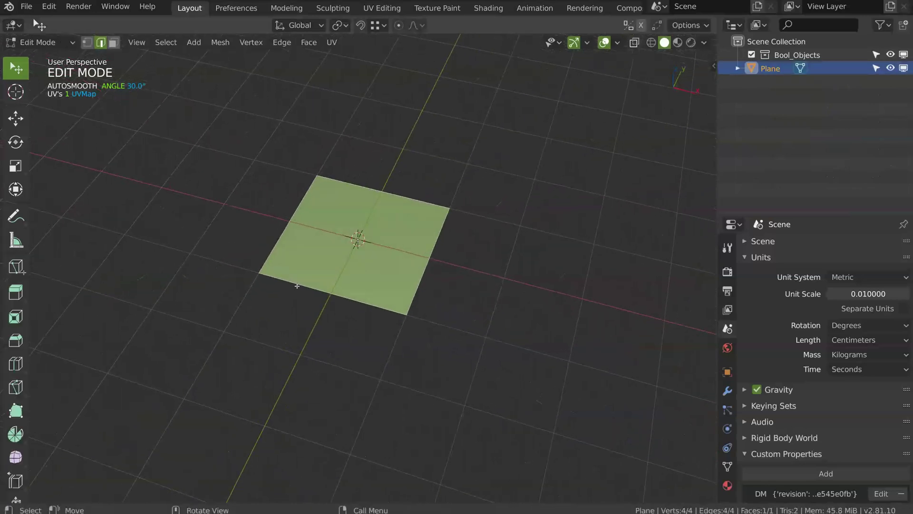
pyautogui.hotkey('ctrl', 'r')
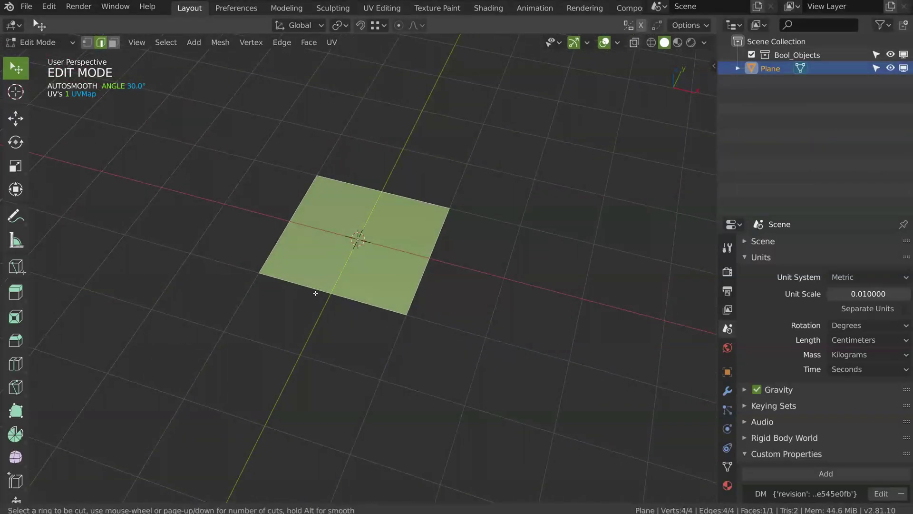
pyautogui.scroll(1, 313, 293)
pyautogui.click(313, 295)
pyautogui.rightClick(314, 295)
# - Extrude the middle segment of the plane's front edge along negative Y to form a rectangular tooth
pyautogui.click(329, 290)
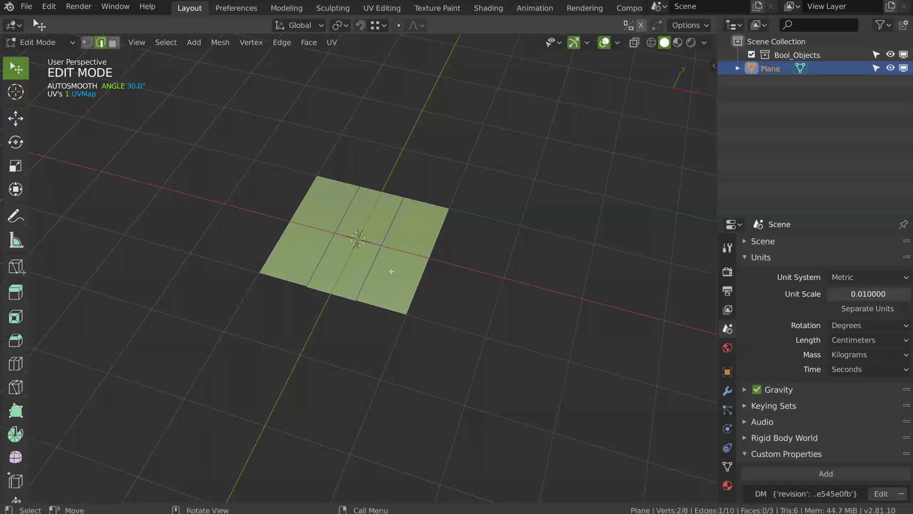
pyautogui.press('e')
pyautogui.press('y')
pyautogui.click(288, 347)
pyautogui.press('Tab')
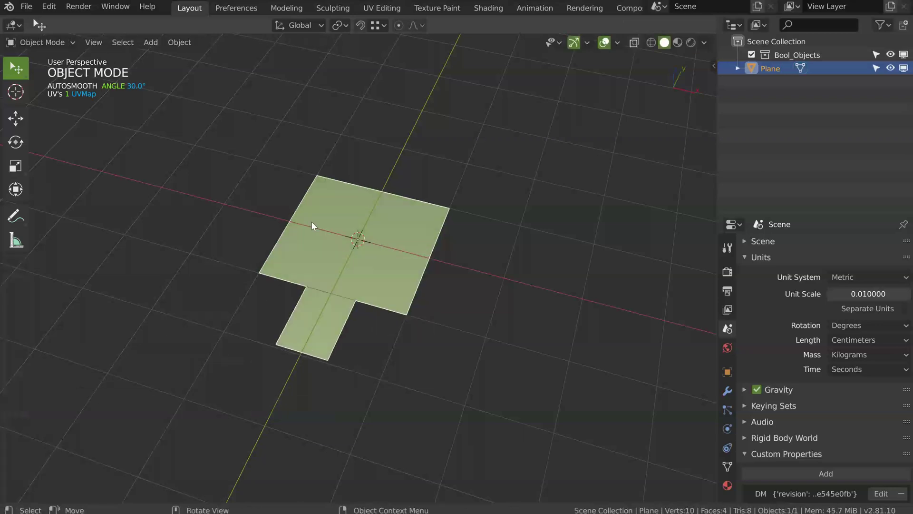
# - Array the toothed plane along X with a count of 14, relative offset X 1.00 and Merge Vertices on
pyautogui.scroll(-4, 369, 290)
pyautogui.keyDown('shift'); pyautogui.moveTo(378, 295); pyautogui.dragTo(363, 285, button='middle'); pyautogui.keyUp('shift')
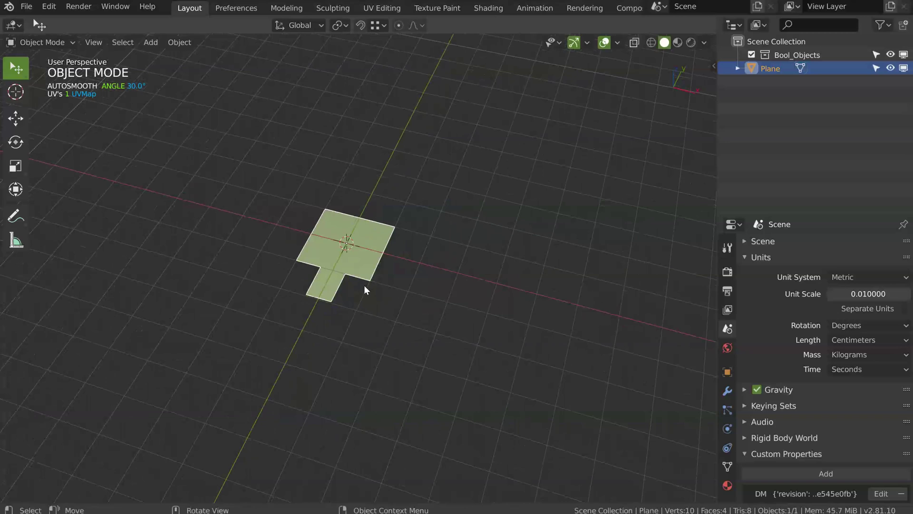
pyautogui.press('space')
pyautogui.click(366, 206)
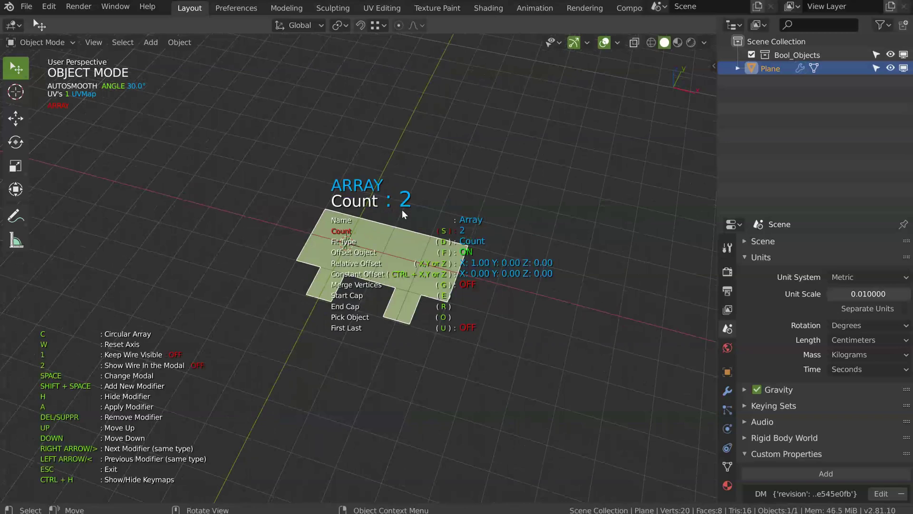
pyautogui.press('s')
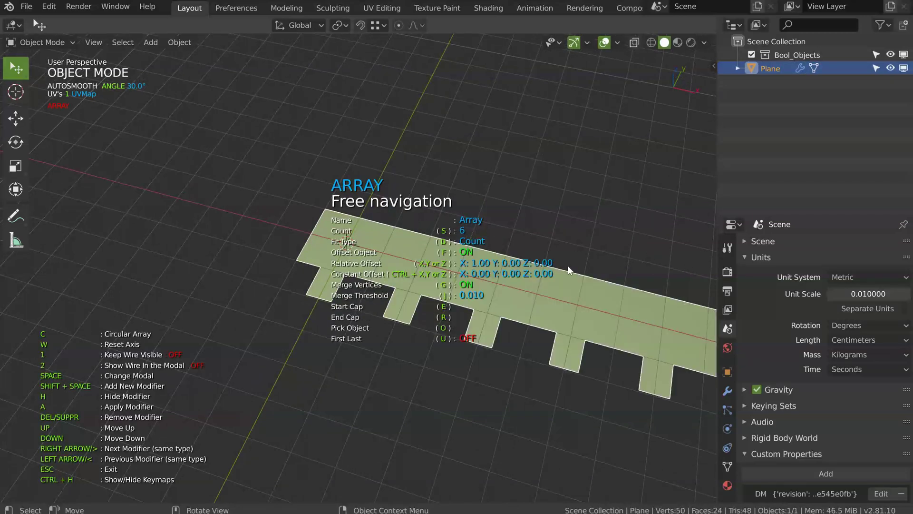
pyautogui.scroll(-3, 561, 266)
pyautogui.keyDown('shift'); pyautogui.moveTo(467, 285); pyautogui.dragTo(377, 240, button='middle'); pyautogui.keyUp('shift')
pyautogui.press('s')
pyautogui.press('s')
pyautogui.press('s')
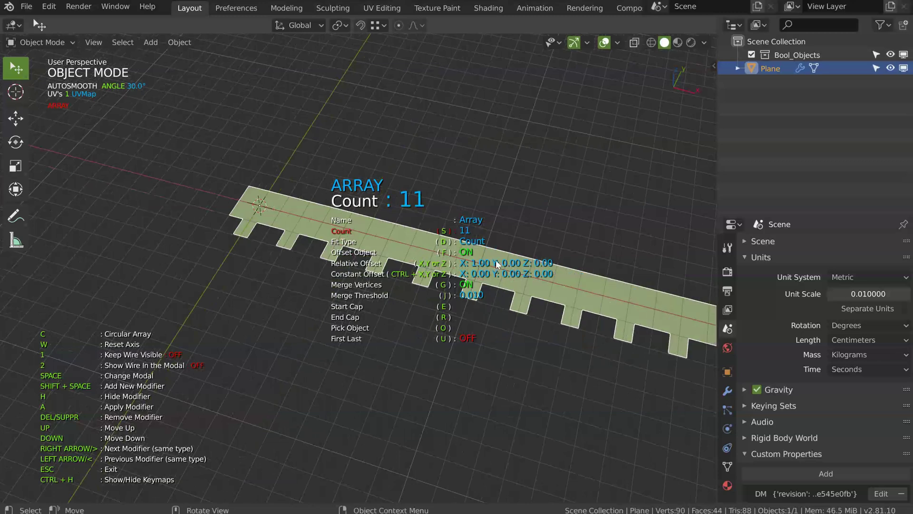
pyautogui.press('s')
pyautogui.scroll(-4, 432, 266)
pyautogui.keyDown('shift'); pyautogui.moveTo(433, 267); pyautogui.dragTo(422, 261, button='middle'); pyautogui.keyUp('shift')
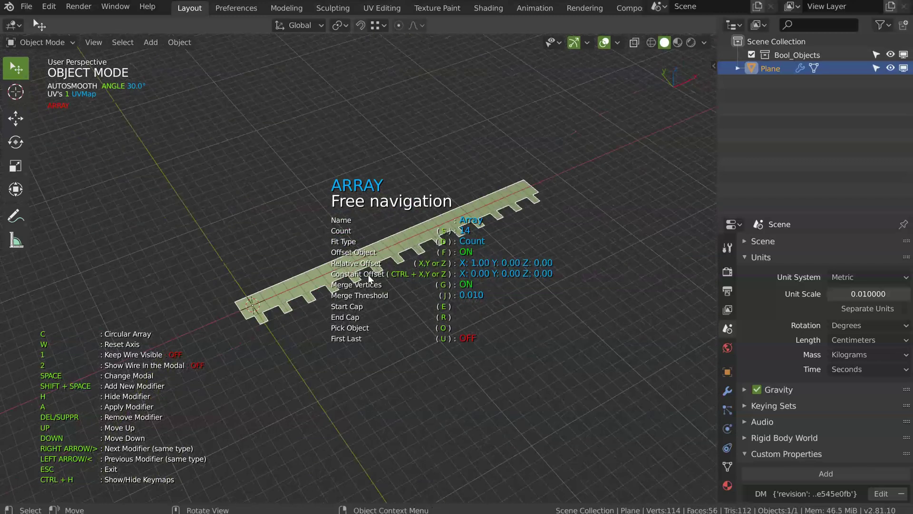
# - Bend the toothed strip into a closed ring with a Simple Deform Bend of 360° around Z
pyautogui.moveTo(368, 275); pyautogui.dragTo(347, 284, button='middle')
pyautogui.press('space')
pyautogui.click(337, 404)
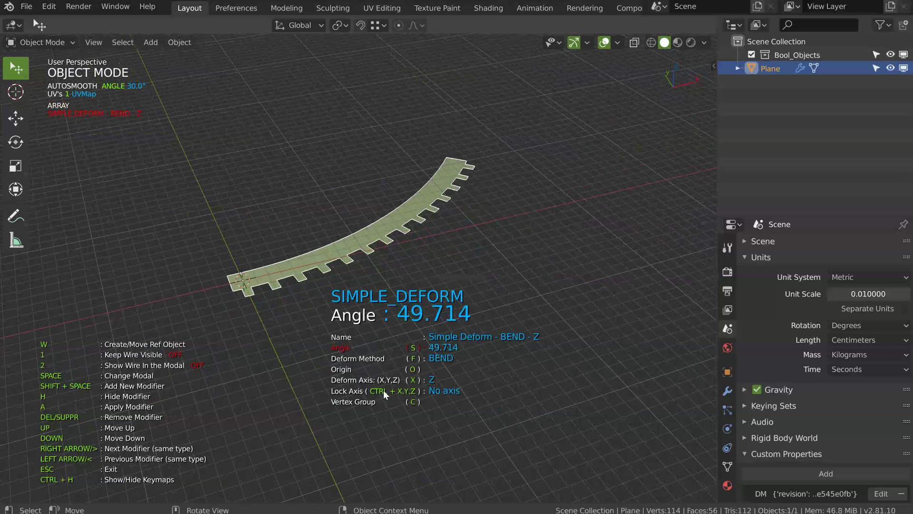
pyautogui.write('360')
pyautogui.press('Return')
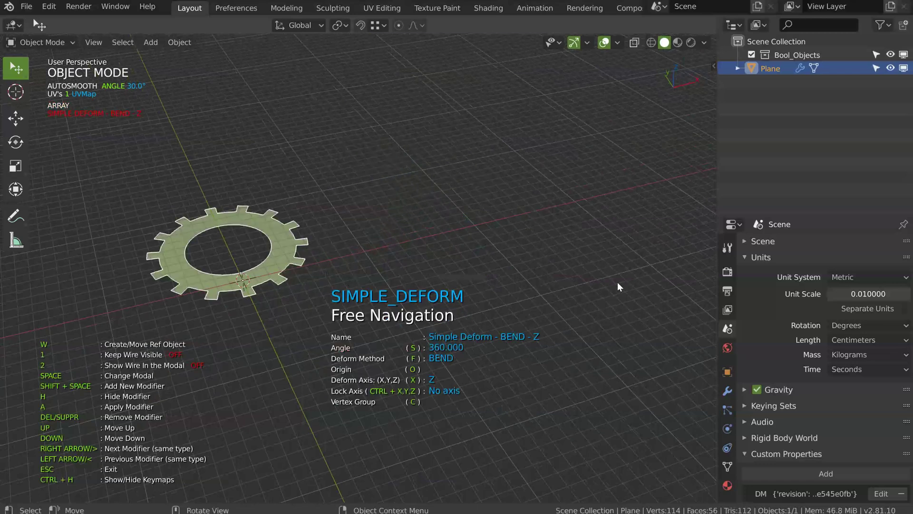
pyautogui.moveTo(281, 243); pyautogui.dragTo(404, 210, button='middle')
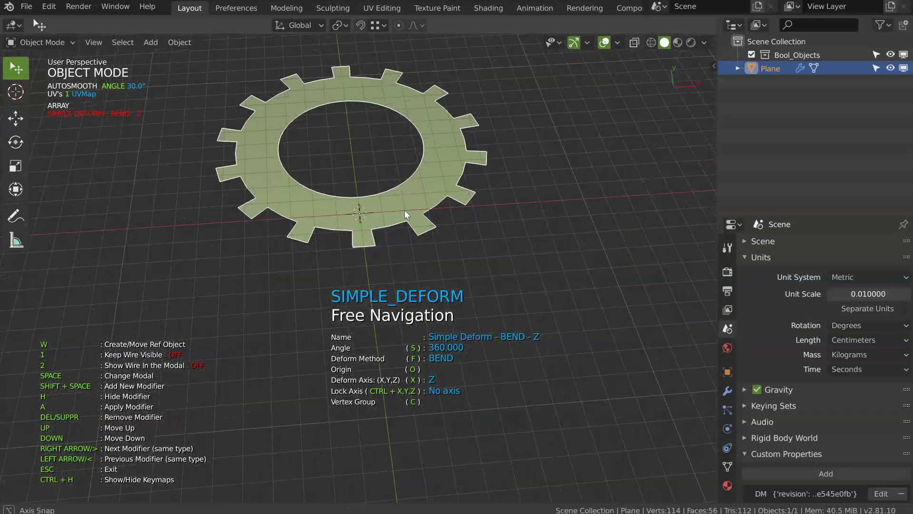
# - Enable wire display in the modal and thicken the gear ring with Solidify thickness 0.483 and offset 0.000
pyautogui.press('2')
pyautogui.scroll(5, 381, 190)
pyautogui.scroll(-6, 357, 196)
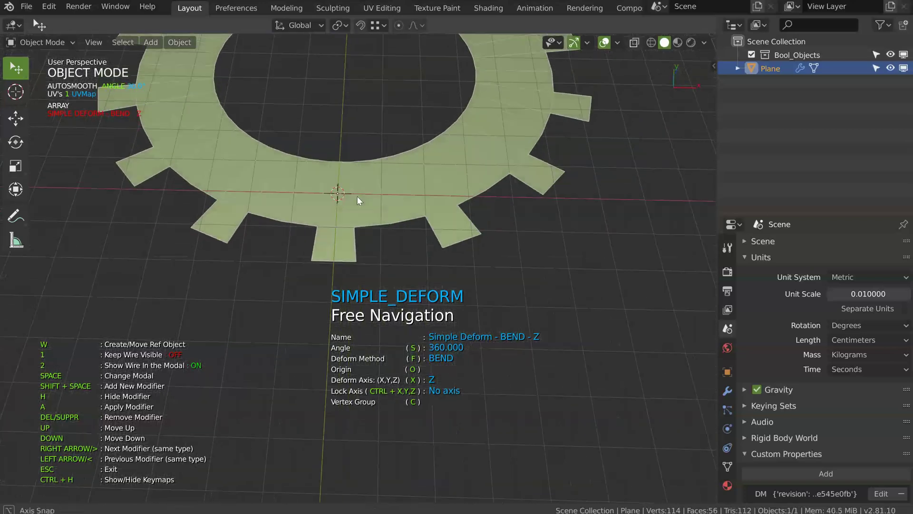
pyautogui.moveTo(355, 210)
pyautogui.mouseDown(button='middle')
pyautogui.moveTo(355, 186)
pyautogui.moveTo(353, 201)
pyautogui.mouseUp(button='middle')
pyautogui.hotkey('shift', 'space')
pyautogui.click(282, 147)
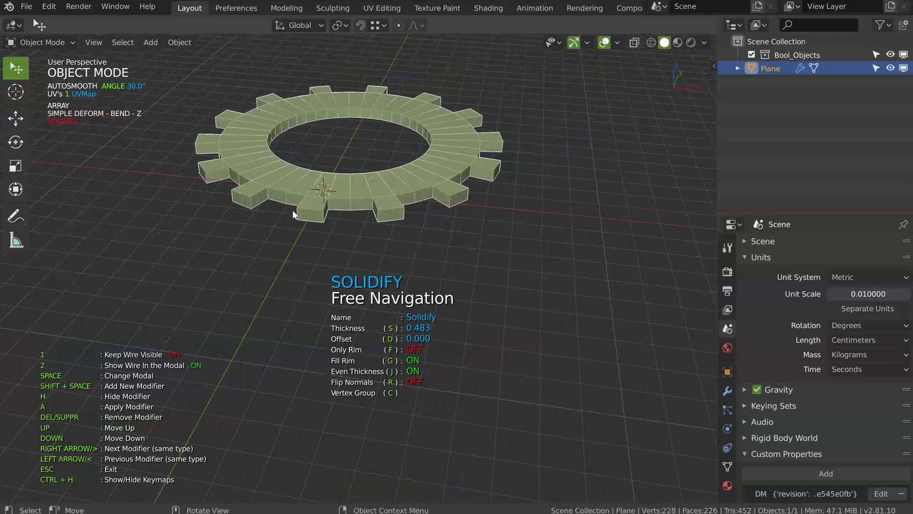
# - Bevel the gear's edges with a four-segment, angle-limited Bevel of width 0.033
pyautogui.hotkey('shift', 'space')
pyautogui.click(401, 204)
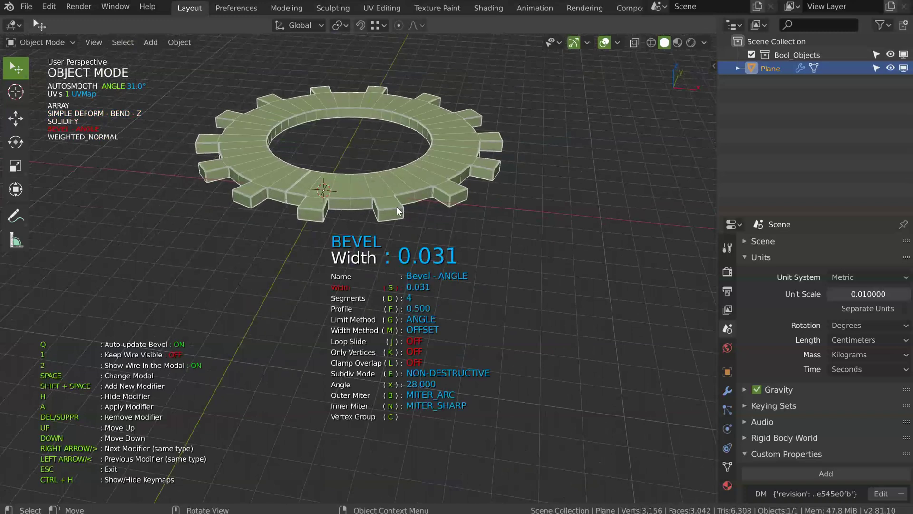
pyautogui.click(397, 207)
pyautogui.moveTo(322, 206)
pyautogui.mouseDown(button='middle')
pyautogui.moveTo(338, 206)
pyautogui.moveTo(366, 120)
pyautogui.moveTo(312, 208)
pyautogui.mouseUp(button='middle')
pyautogui.scroll(5, 339, 206)
pyautogui.scroll(-2, 312, 209)
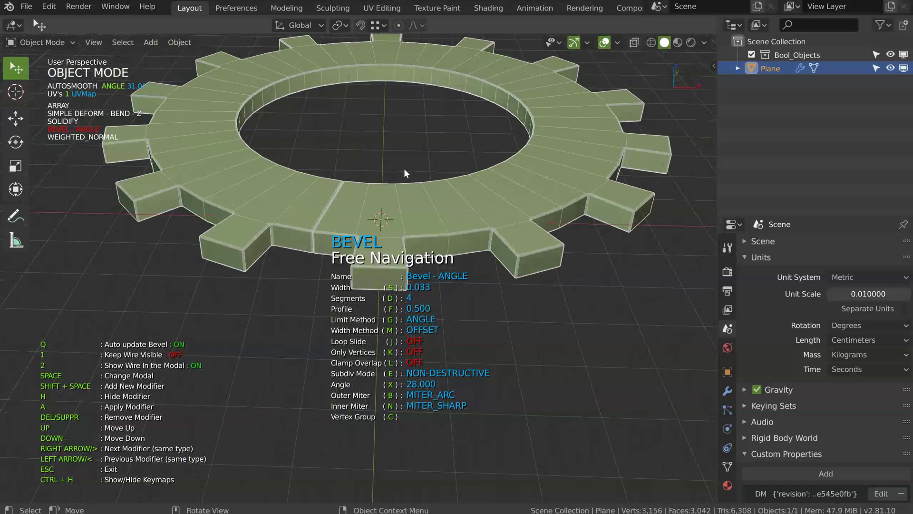
pyautogui.scroll(-2, 404, 169)
# - Mirror the gear across X with X bisect enabled
pyautogui.press('space')
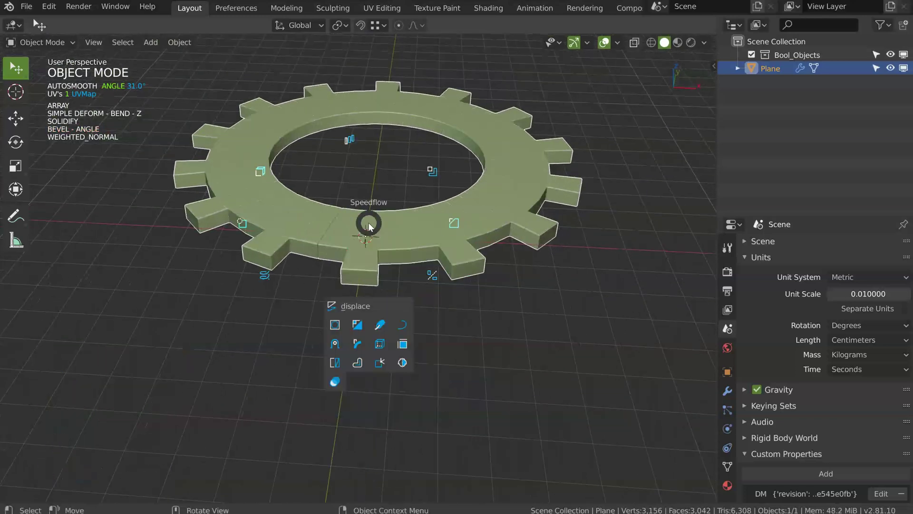
pyautogui.click(453, 276)
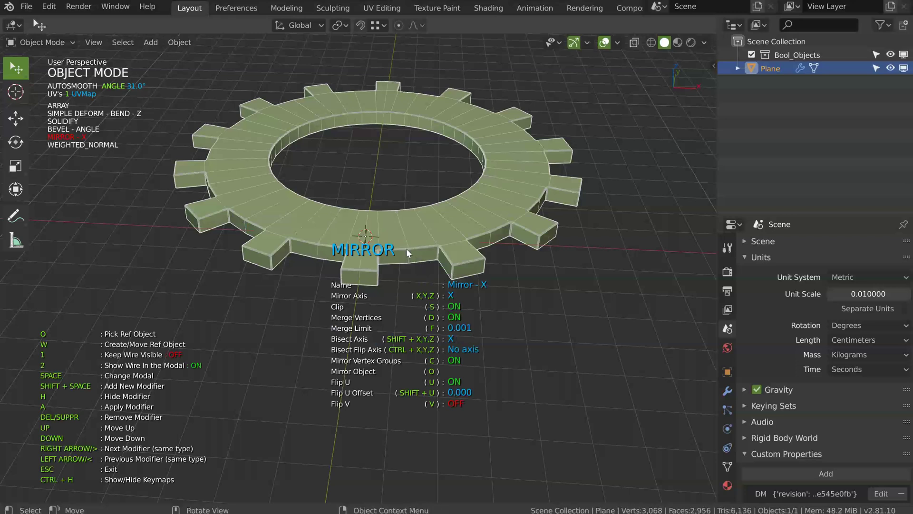
pyautogui.hotkey('shift', 'x')
pyautogui.moveTo(387, 241); pyautogui.dragTo(463, 130, button='middle')
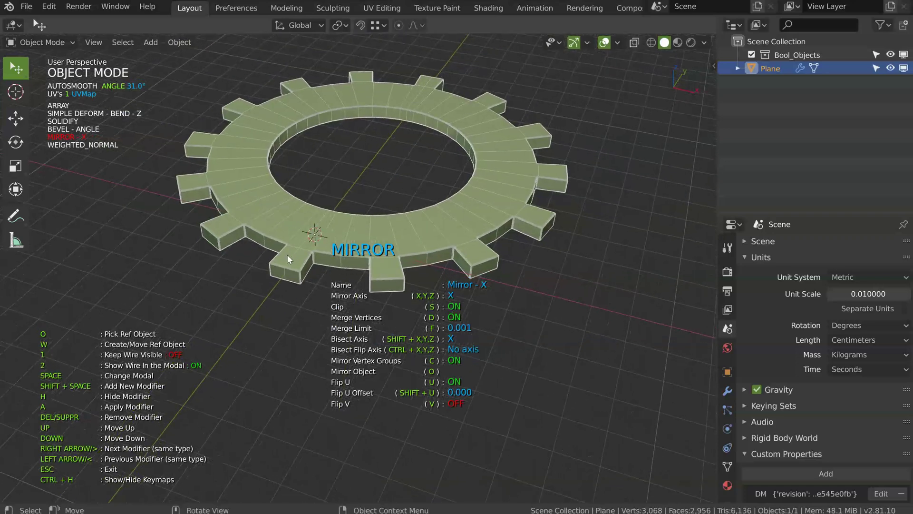
pyautogui.moveTo(301, 236)
pyautogui.mouseDown(button='middle')
pyautogui.moveTo(290, 223)
pyautogui.moveTo(297, 223)
pyautogui.mouseUp(button='middle')
pyautogui.keyDown('ctrl'); pyautogui.moveTo(297, 222); pyautogui.dragTo(349, 219, button='middle'); pyautogui.keyUp('ctrl')
# - Increase the gear's Array count to 24
pyautogui.press('space')
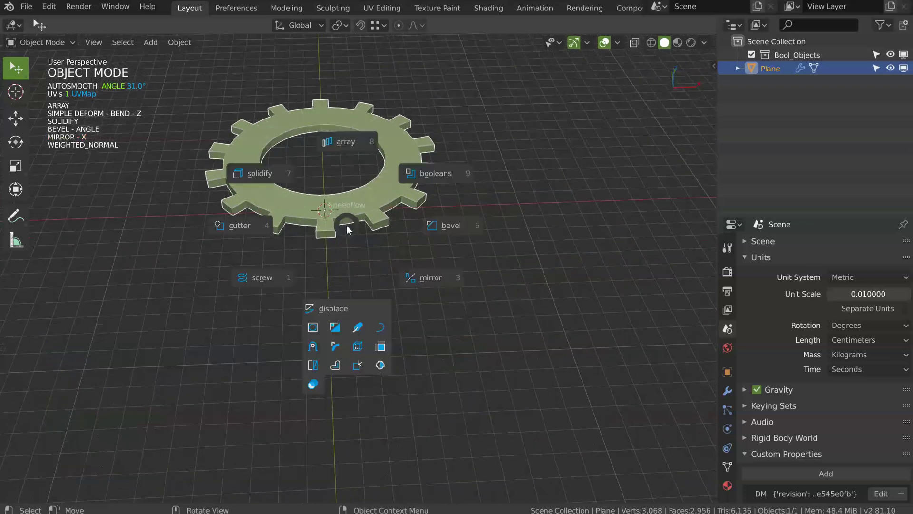
pyautogui.click(340, 140)
pyautogui.press('s')
pyautogui.click(539, 181)
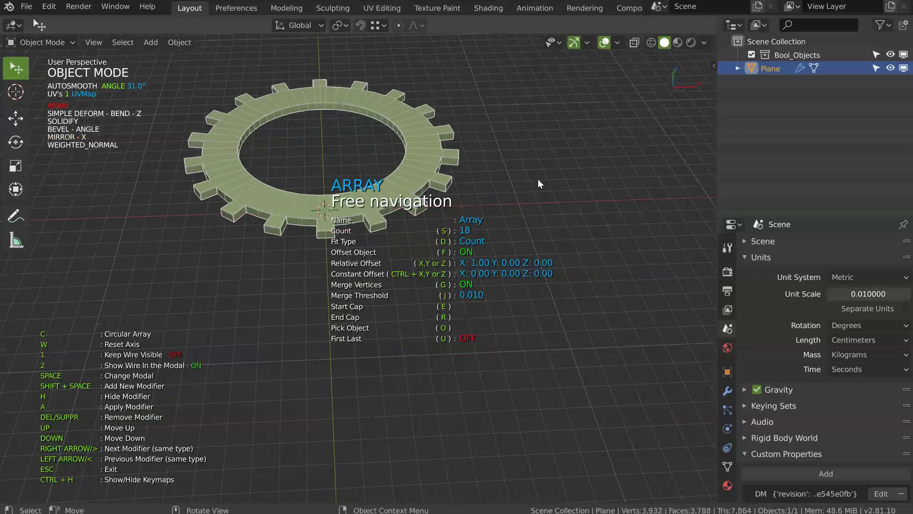
pyautogui.press('s')
pyautogui.click(678, 220)
pyautogui.moveTo(494, 183); pyautogui.dragTo(308, 198, button='middle')
pyautogui.moveTo(333, 162); pyautogui.dragTo(433, 135, button='middle')
pyautogui.press('KP_7')
pyautogui.keyDown('shift'); pyautogui.moveTo(329, 125); pyautogui.dragTo(324, 193, button='middle'); pyautogui.keyUp('shift')
pyautogui.scroll(3, 363, 214)
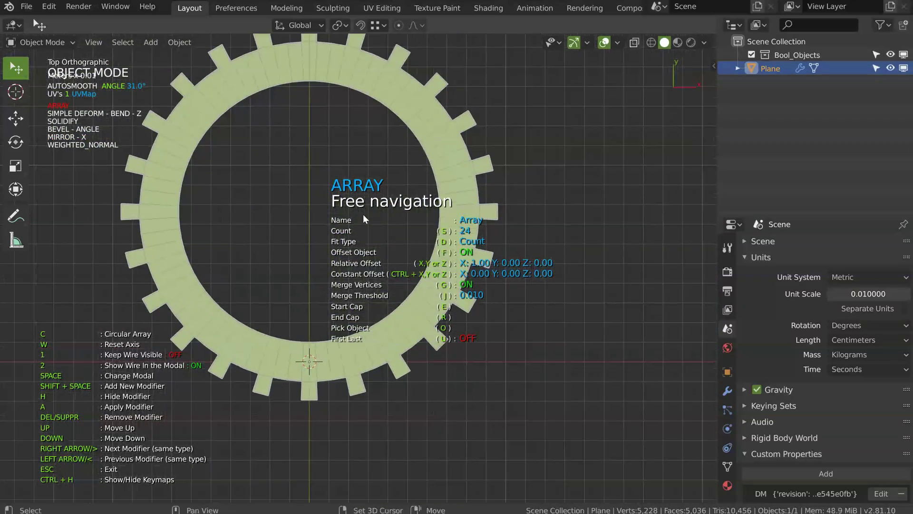
# - Centre the gear on the world origin with a local Y Displace of strength -7.669
pyautogui.press('space')
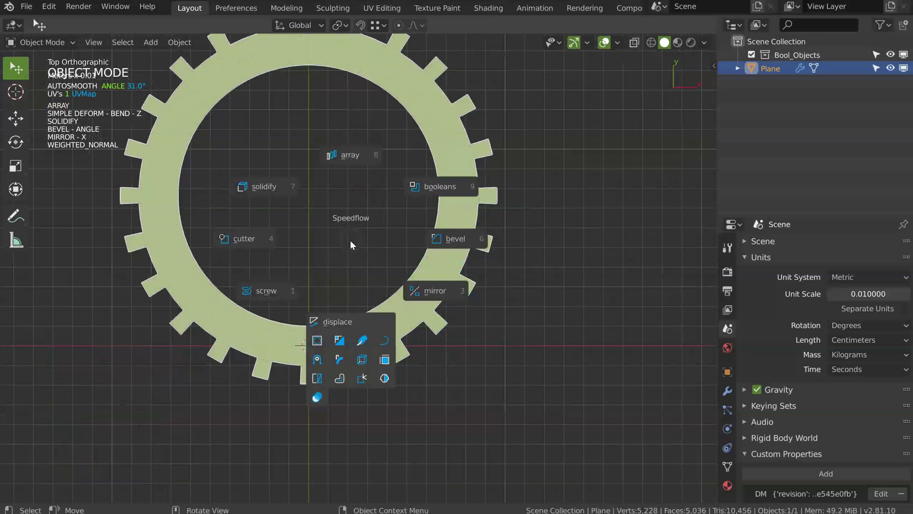
pyautogui.click(349, 322)
pyautogui.press('x')
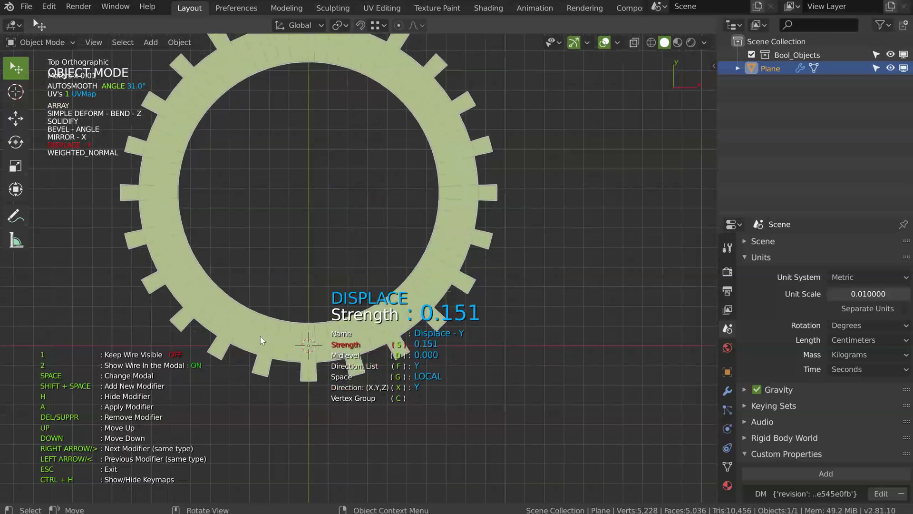
pyautogui.press('s')
pyautogui.press('s')
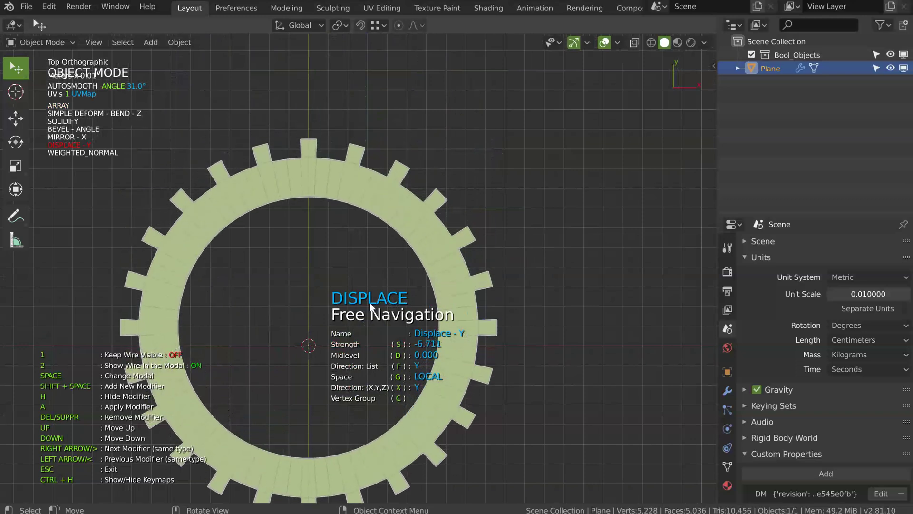
pyautogui.press('s')
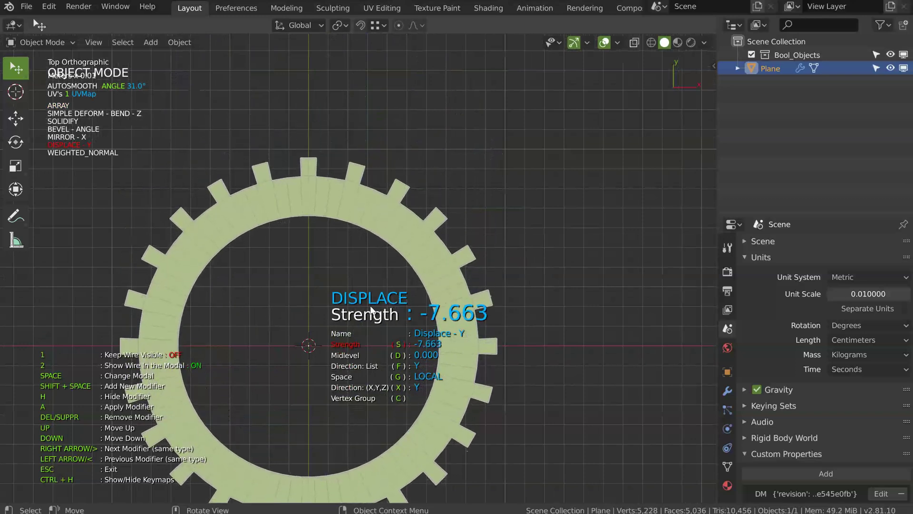
pyautogui.press('s')
pyautogui.press('s')
pyautogui.press('s')
pyautogui.moveTo(366, 311); pyautogui.dragTo(336, 167, button='middle')
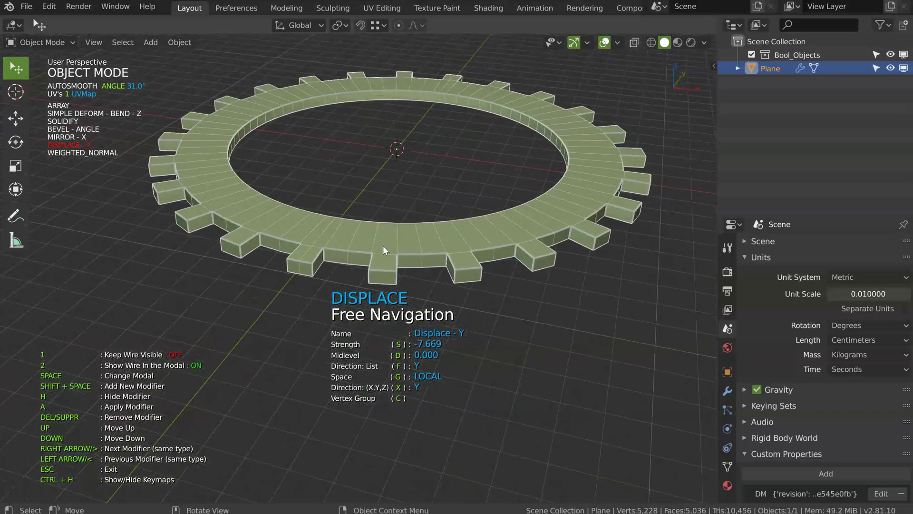
# - Assign the two outer tip vertices of the base mesh's tooth to a new vertex group
pyautogui.press('Tab')
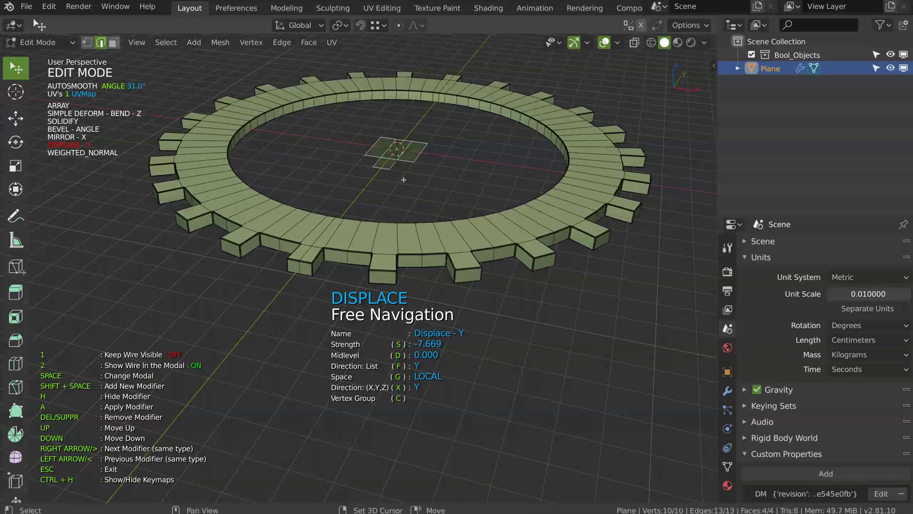
pyautogui.scroll(5, 404, 180)
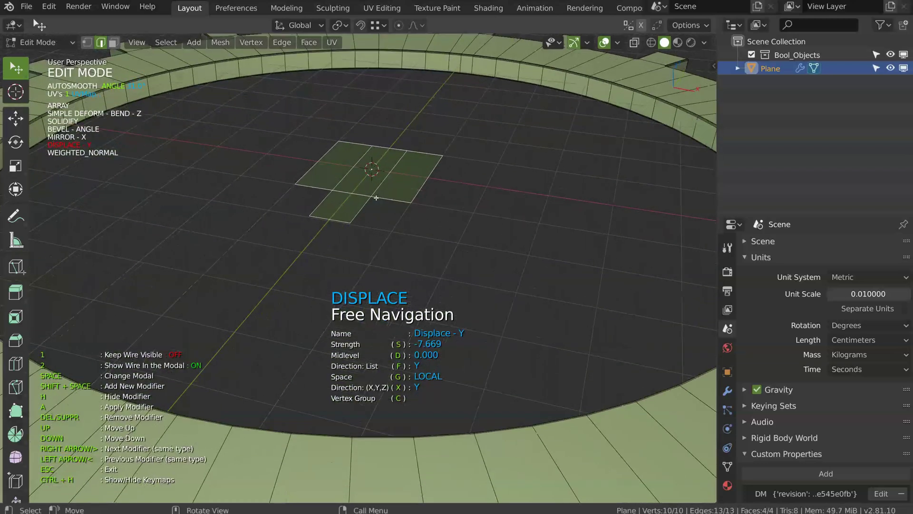
pyautogui.click(307, 215)
pyautogui.moveTo(351, 224); pyautogui.dragTo(356, 221, button='middle')
pyautogui.hotkey('shift', 'space')
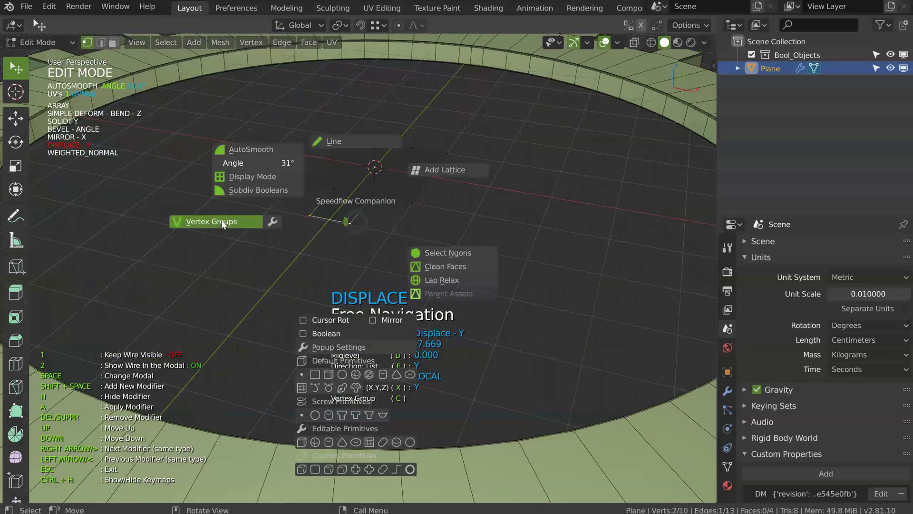
pyautogui.click(221, 220)
pyautogui.press('Tab')
# - Restrict the gear's Solidify to the tooth-tip vertex group and set the Vertex Group Factor to 0.611
pyautogui.hotkey('shift', 'space')
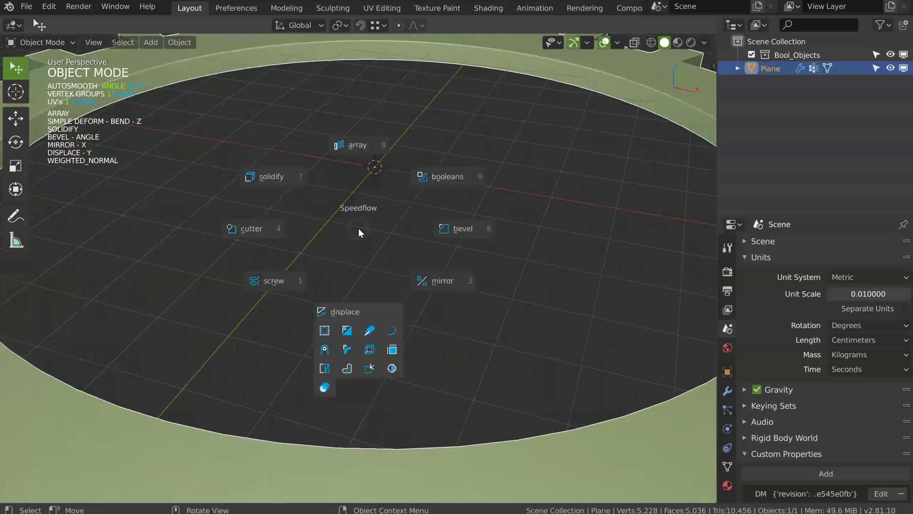
pyautogui.click(267, 176)
pyautogui.moveTo(317, 222); pyautogui.dragTo(370, 111, button='middle')
pyautogui.press('c')
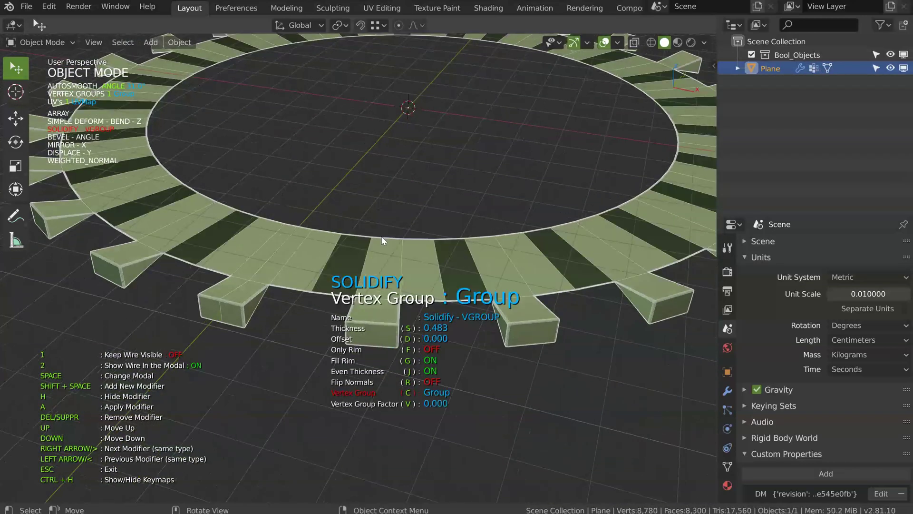
pyautogui.press('v')
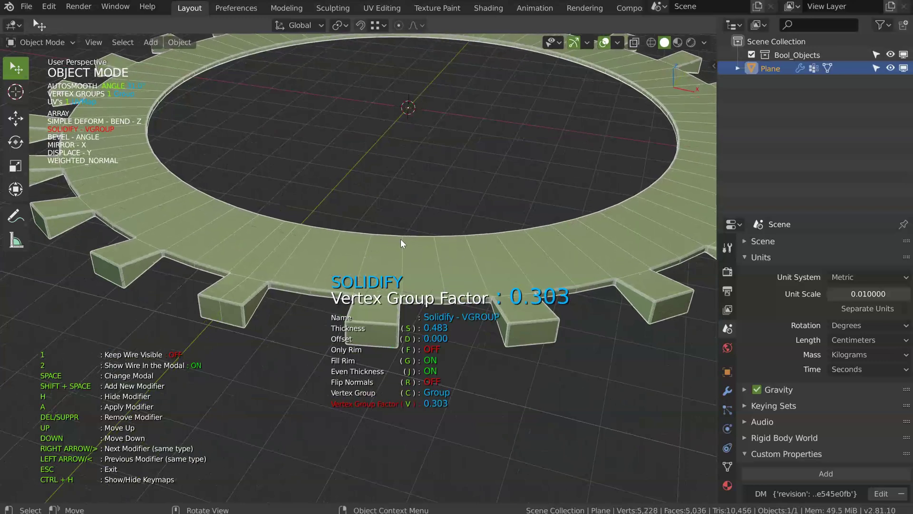
# - Invert the vertex group of the gear's Solidify and set its thickness to 0.706 and Vertex Group Factor to about 0.103
pyautogui.press('shift')
pyautogui.hotkey('shift', 'c')
pyautogui.press('s')
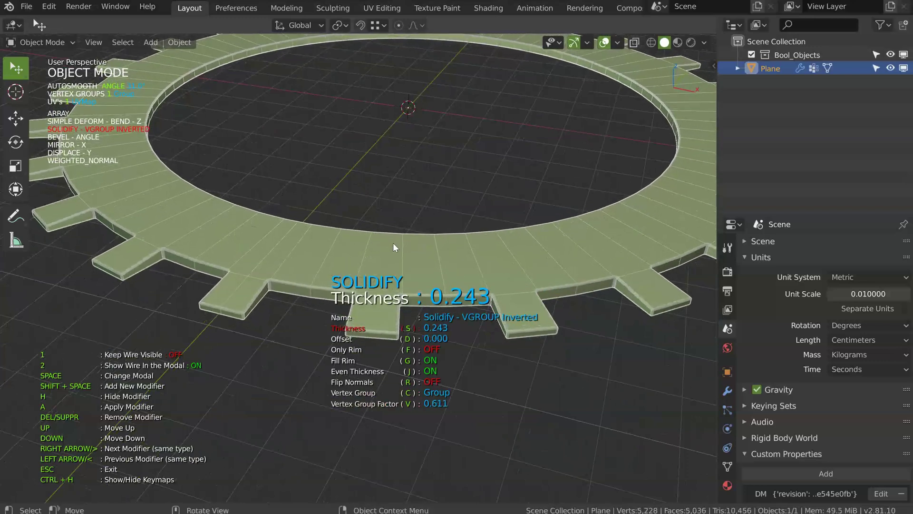
pyautogui.press('v')
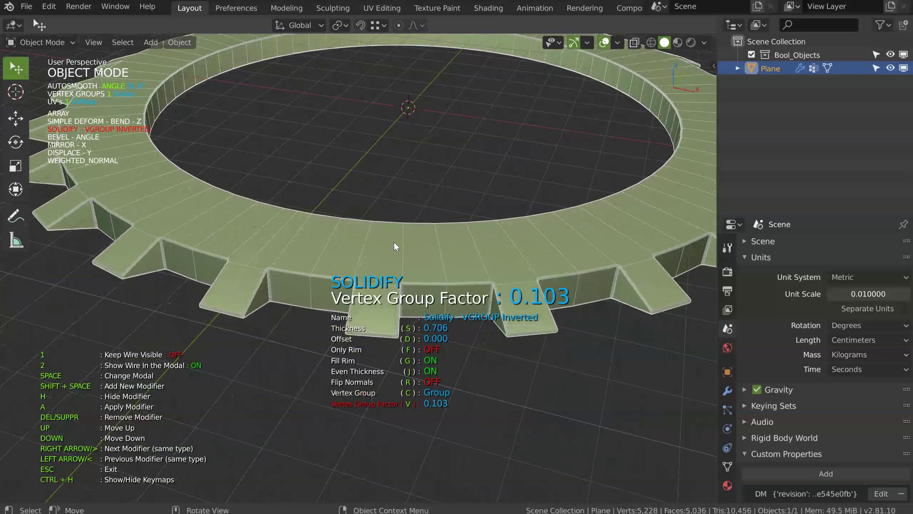
pyautogui.click(399, 241)
pyautogui.scroll(-5, 515, 152)
pyautogui.moveTo(370, 186); pyautogui.dragTo(329, 265, button='middle')
pyautogui.press('Escape')
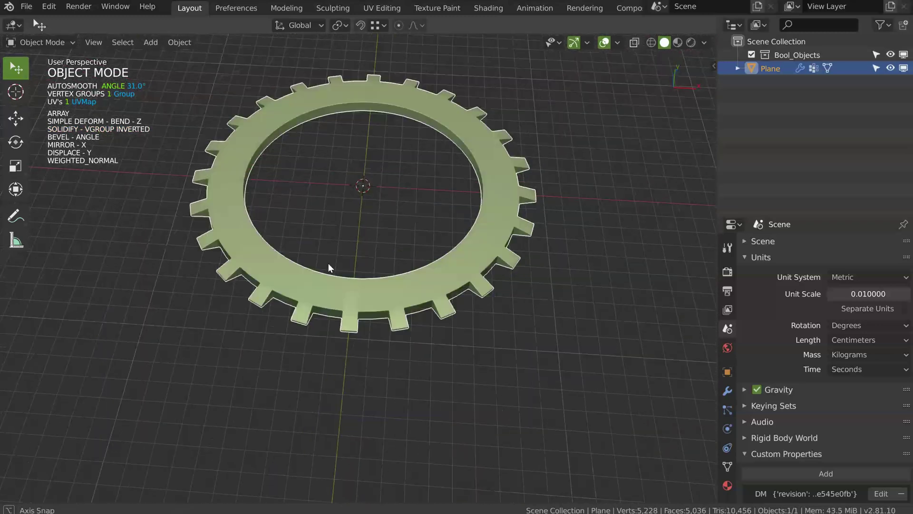
# - Widen the gear's teeth by scaling the six vertices of the base mesh's central column by 2.174 along X
pyautogui.scroll(4, 404, 220)
pyautogui.moveTo(403, 220); pyautogui.dragTo(373, 306, button='middle')
pyautogui.press('Tab')
pyautogui.scroll(3, 388, 174)
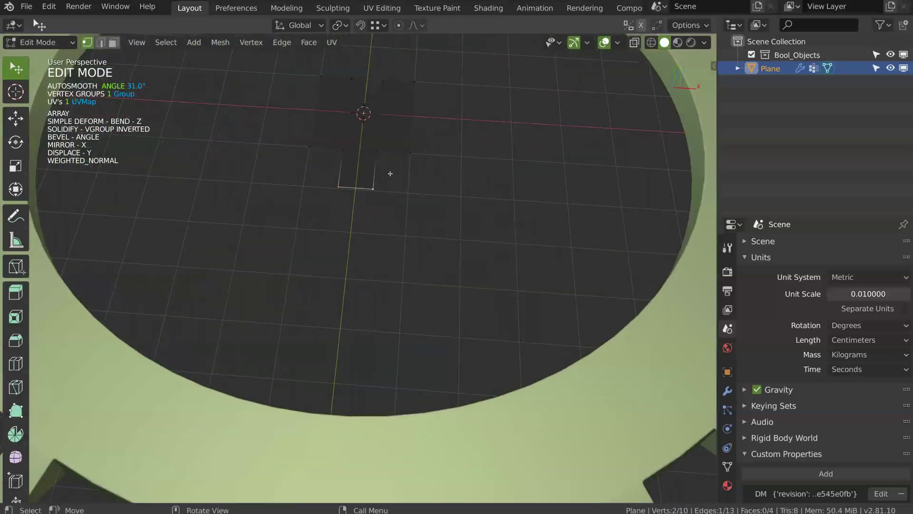
pyautogui.keyDown('shift'); pyautogui.moveTo(373, 183); pyautogui.dragTo(369, 222, button='middle'); pyautogui.keyUp('shift')
pyautogui.keyDown('shift'); pyautogui.click(378, 193); pyautogui.keyUp('shift')
pyautogui.keyDown('shift'); pyautogui.click(344, 187); pyautogui.keyUp('shift')
pyautogui.keyDown('shift'); pyautogui.click(351, 115); pyautogui.keyUp('shift')
pyautogui.keyDown('shift'); pyautogui.click(384, 115); pyautogui.keyUp('shift')
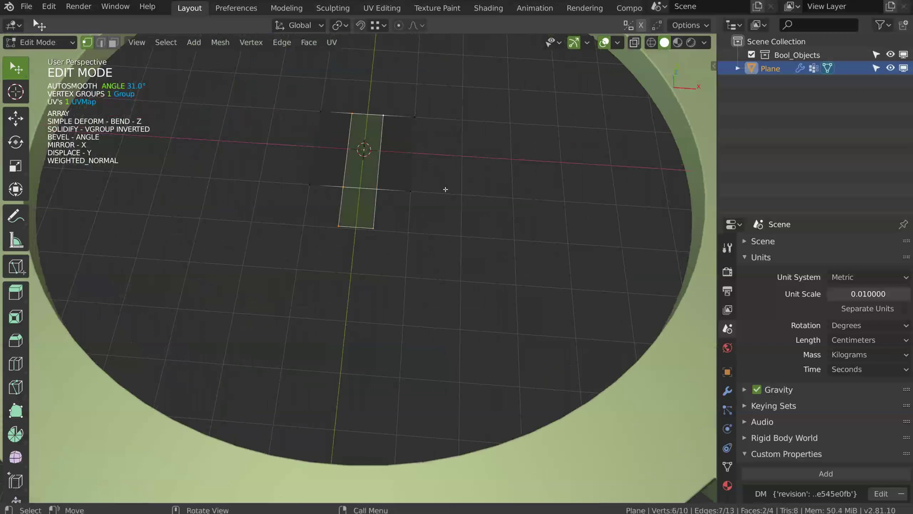
pyautogui.press('s')
pyautogui.press('x')
pyautogui.click(522, 230)
pyautogui.scroll(-4, 521, 230)
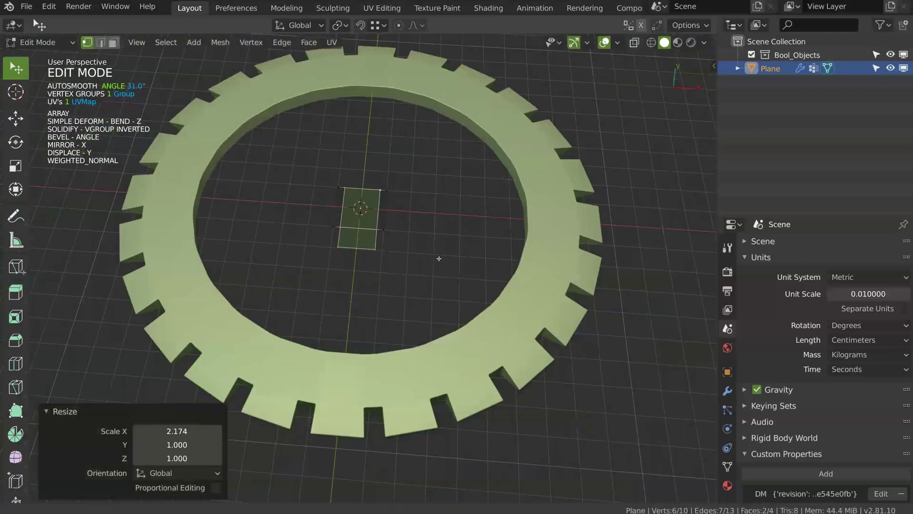
pyautogui.press('Tab')
pyautogui.click(433, 195)
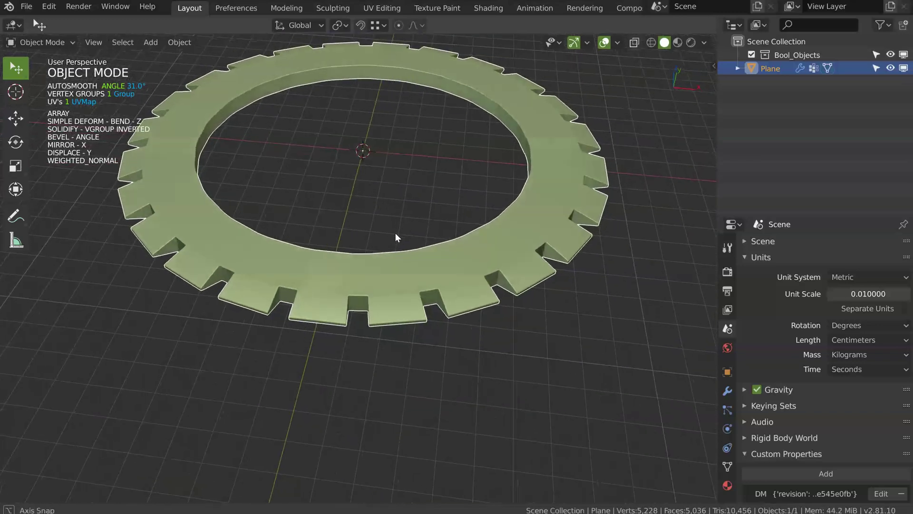
# - Add two centred lengthwise loop cuts to the central column of the gear's base mesh
pyautogui.moveTo(383, 268); pyautogui.dragTo(206, 96, button='middle')
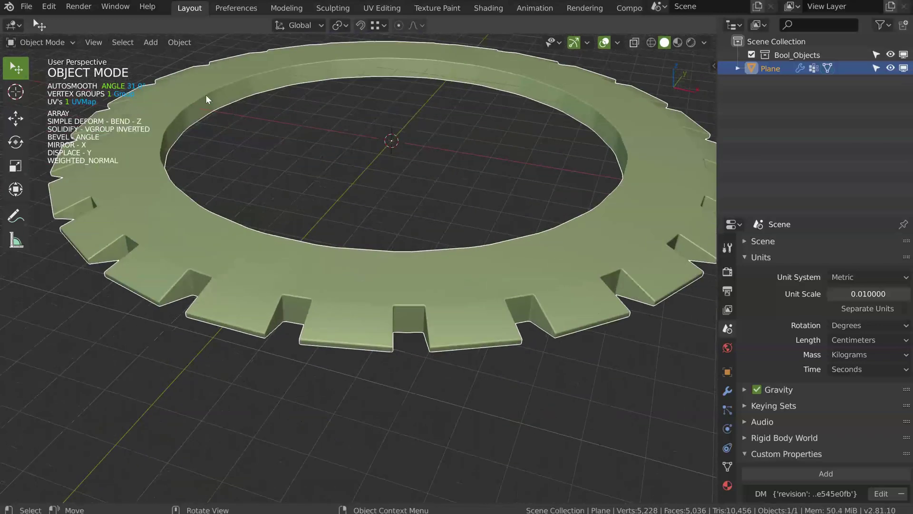
pyautogui.keyDown('shift'); pyautogui.moveTo(362, 111); pyautogui.dragTo(372, 269, button='middle'); pyautogui.keyUp('shift')
pyautogui.press('Tab')
pyautogui.click(372, 219)
pyautogui.moveTo(371, 217); pyautogui.dragTo(386, 252, button='middle')
pyautogui.keyDown('ctrl'); pyautogui.moveTo(386, 252); pyautogui.dragTo(397, 217, button='middle'); pyautogui.keyUp('ctrl')
pyautogui.hotkey('ctrl', 'r')
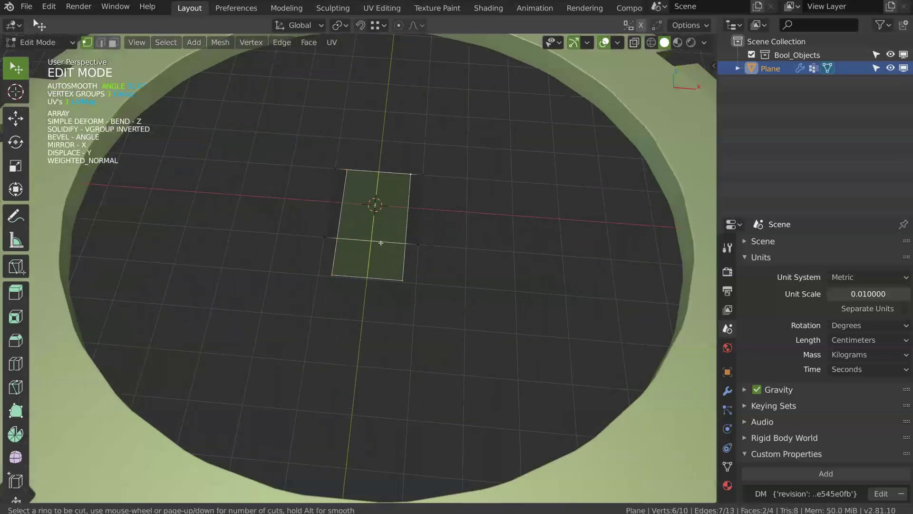
pyautogui.click(374, 245)
pyautogui.rightClick(394, 252)
pyautogui.hotkey('ctrl', 'r')
pyautogui.click(355, 240)
pyautogui.rightClick(388, 234)
pyautogui.press('Tab')
pyautogui.click(413, 183)
# - Turn on the Wireframe overlay and examine the edge flow around the gear's teeth
pyautogui.scroll(-4, 404, 207)
pyautogui.moveTo(389, 239); pyautogui.dragTo(356, 192, button='middle')
pyautogui.scroll(4, 345, 167)
pyautogui.scroll(-8, 318, 148)
pyautogui.moveTo(299, 198); pyautogui.dragTo(323, 229, button='middle')
pyautogui.scroll(4, 405, 209)
pyautogui.keyDown('shift'); pyautogui.moveTo(359, 295); pyautogui.dragTo(384, 249, button='middle'); pyautogui.keyUp('shift')
pyautogui.scroll(2, 365, 222)
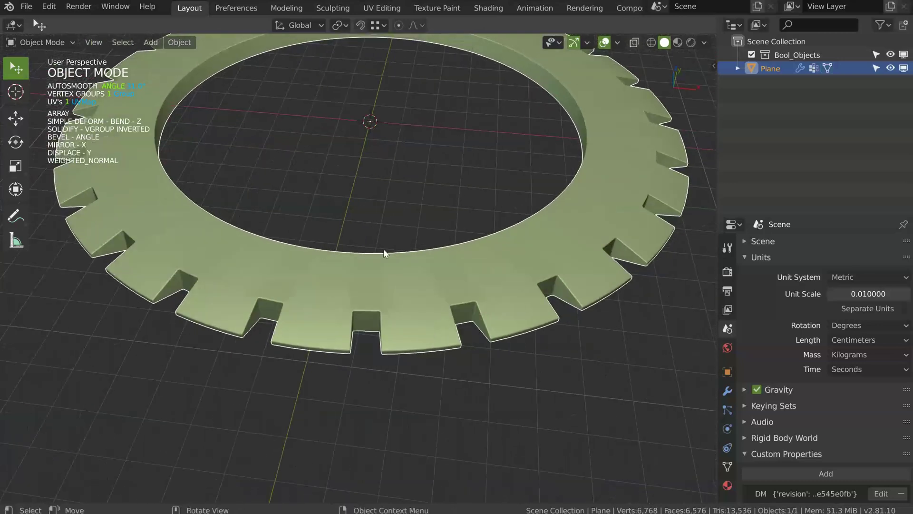
pyautogui.scroll(2, 407, 217)
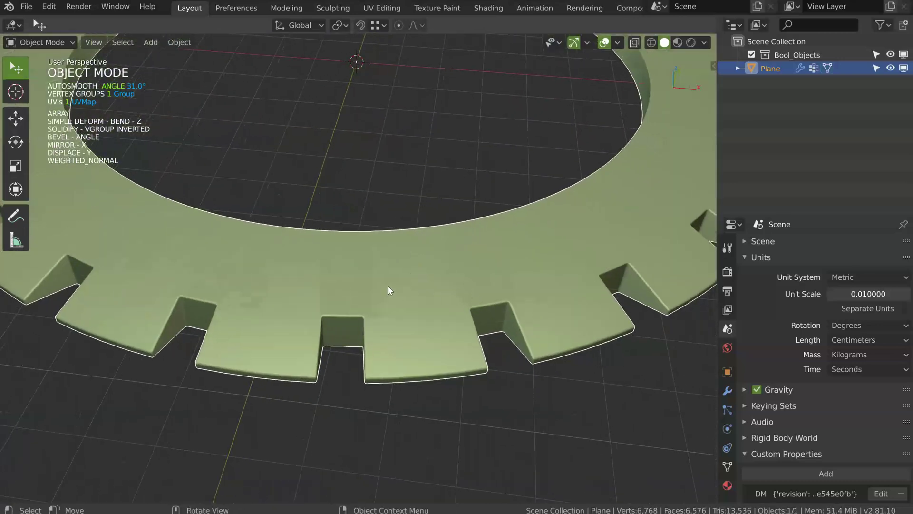
pyautogui.click(616, 43)
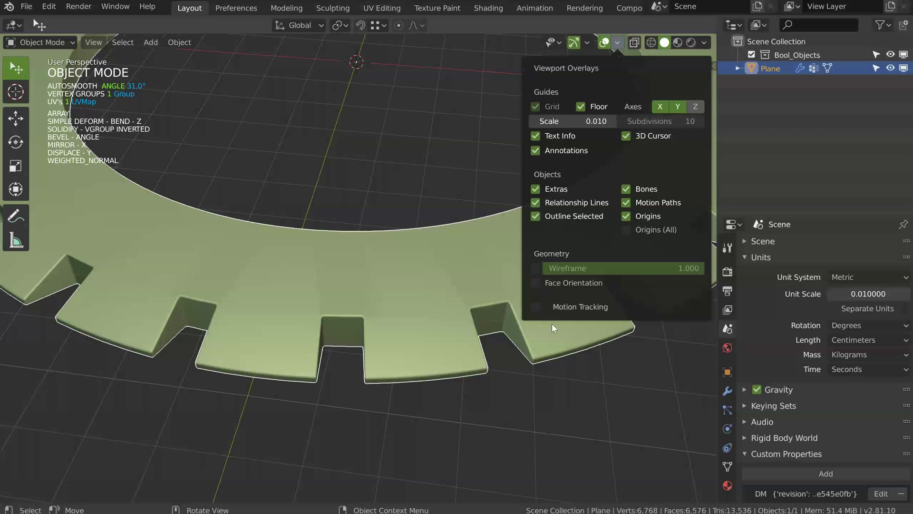
pyautogui.click(536, 269)
pyautogui.moveTo(342, 310); pyautogui.dragTo(494, 263, button='middle')
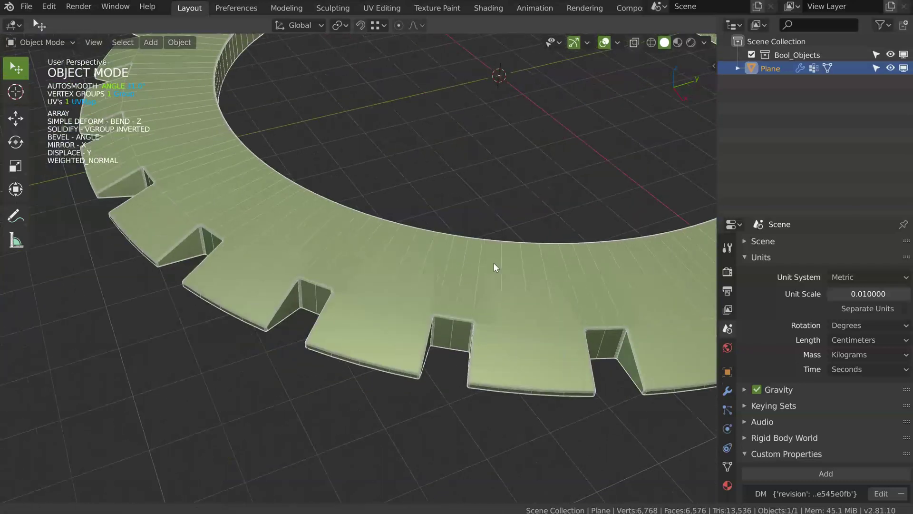
pyautogui.scroll(4, 296, 230)
pyautogui.scroll(-4, 299, 235)
pyautogui.scroll(2, 299, 263)
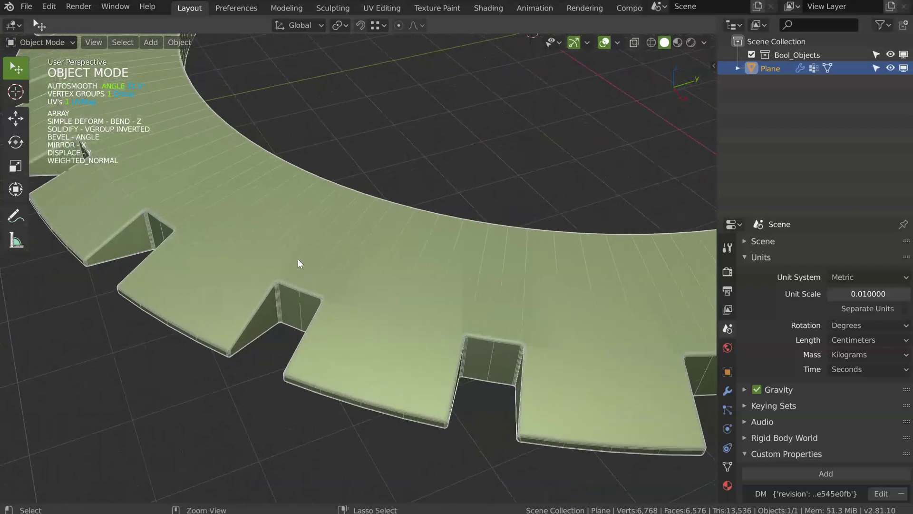
pyautogui.scroll(-3, 296, 239)
# - Set the angle limit of the gear's Bevel modifier to 10.857
pyautogui.press('space')
pyautogui.click(461, 287)
pyautogui.scroll(2, 370, 285)
pyautogui.keyDown('shift'); pyautogui.moveTo(369, 285); pyautogui.dragTo(399, 250, button='middle'); pyautogui.keyUp('shift')
pyautogui.press('x')
pyautogui.click(359, 286)
pyautogui.scroll(-5, 341, 281)
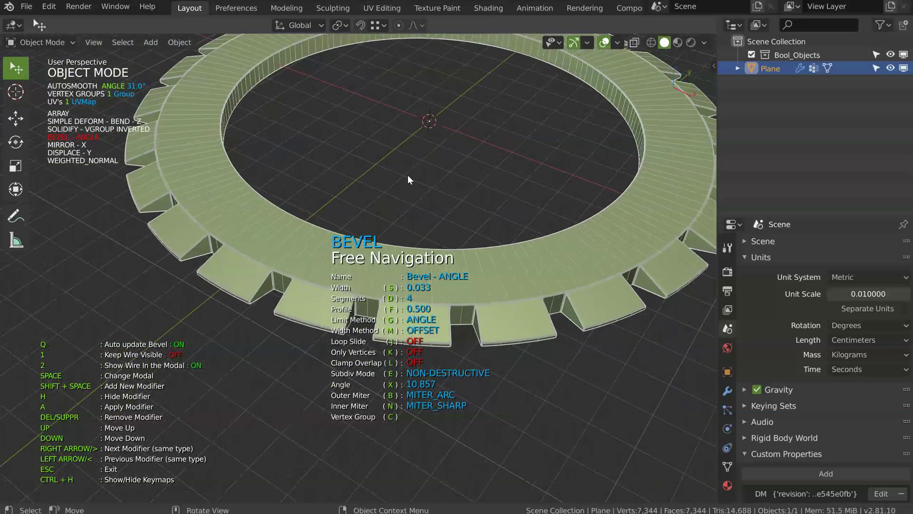
# - Examine the finished gear from several sides with the on-screen texts and overlays hidden and shown, leaving the bevel adjustment
pyautogui.press('6')
pyautogui.moveTo(401, 218); pyautogui.dragTo(410, 267, button='middle')
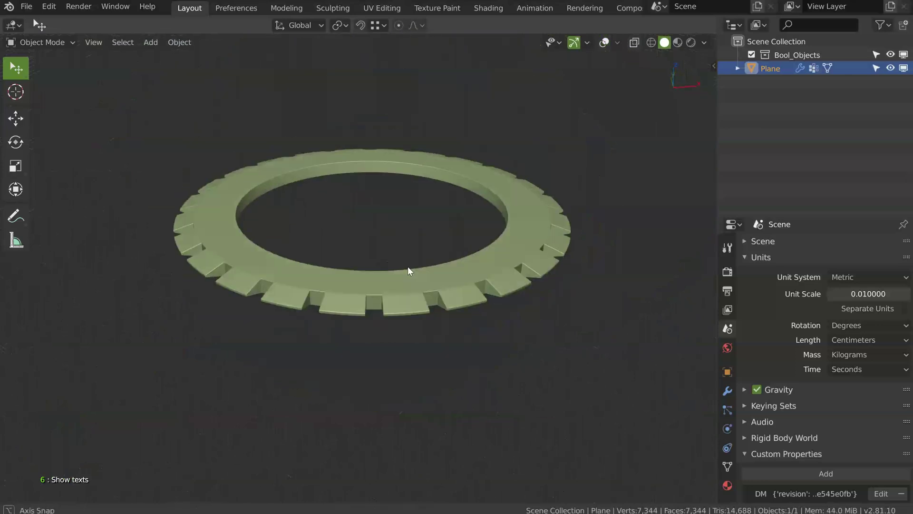
pyautogui.scroll(4, 496, 209)
pyautogui.moveTo(491, 225); pyautogui.dragTo(358, 274, button='middle')
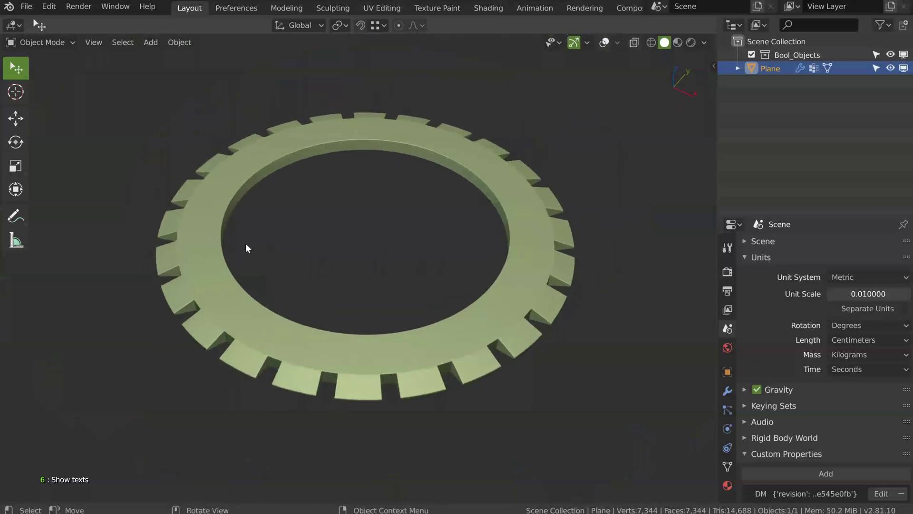
pyautogui.press('6')
pyautogui.moveTo(302, 352); pyautogui.dragTo(336, 329, button='middle')
pyautogui.keyDown('shift'); pyautogui.moveTo(332, 298); pyautogui.dragTo(384, 252, button='middle'); pyautogui.keyUp('shift')
pyautogui.keyDown('shift'); pyautogui.moveTo(384, 252); pyautogui.dragTo(252, 138, button='middle'); pyautogui.keyUp('shift')
pyautogui.keyDown('shift'); pyautogui.moveTo(316, 164); pyautogui.dragTo(359, 202, button='middle'); pyautogui.keyUp('shift')
pyautogui.moveTo(377, 366); pyautogui.dragTo(412, 212, button='middle')
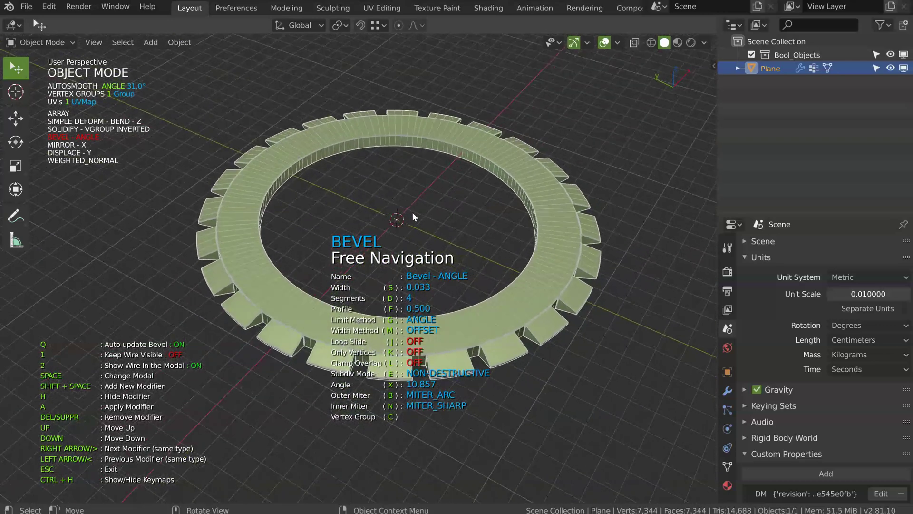
pyautogui.moveTo(376, 211); pyautogui.dragTo(415, 201, button='middle')
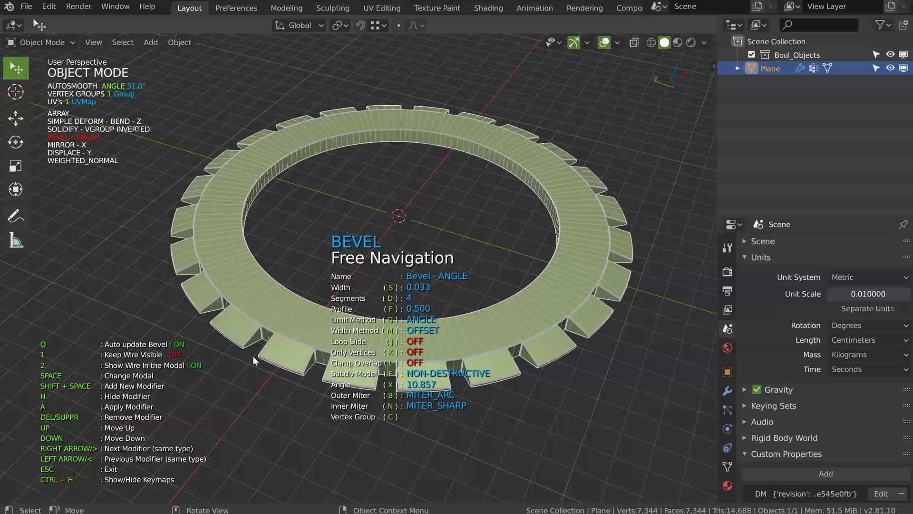
pyautogui.press('Escape')
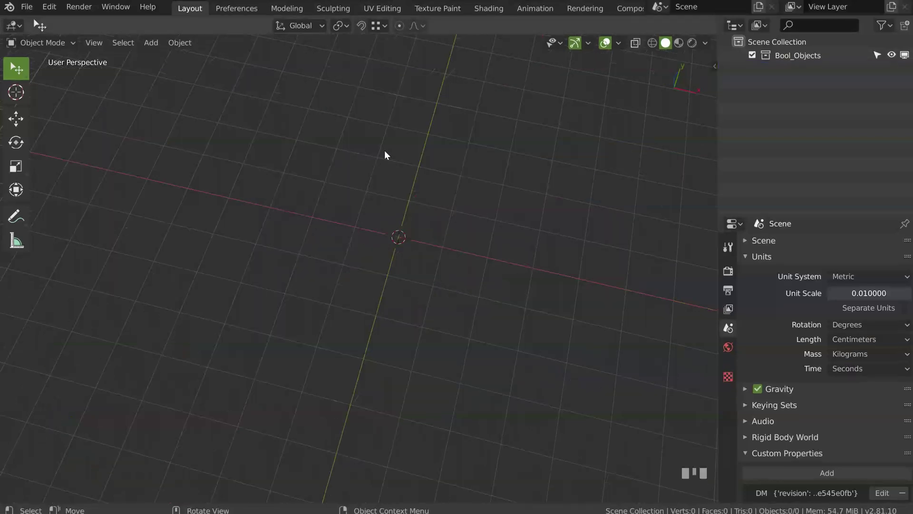
# - In top view, place a single vertex and extrude it about 5.3 cm along Y and about 4.9 cm along X
pyautogui.moveTo(415, 225); pyautogui.dragTo(366, 235, button='middle')
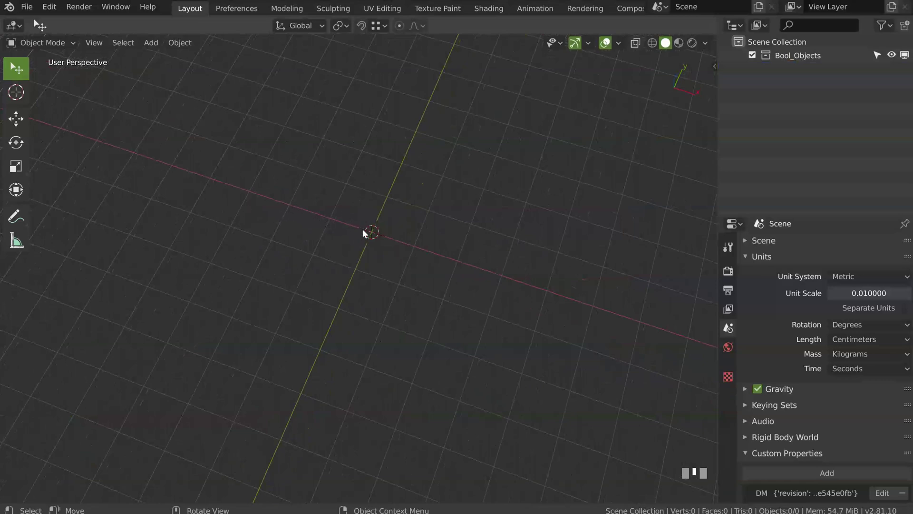
pyautogui.press('KP_7')
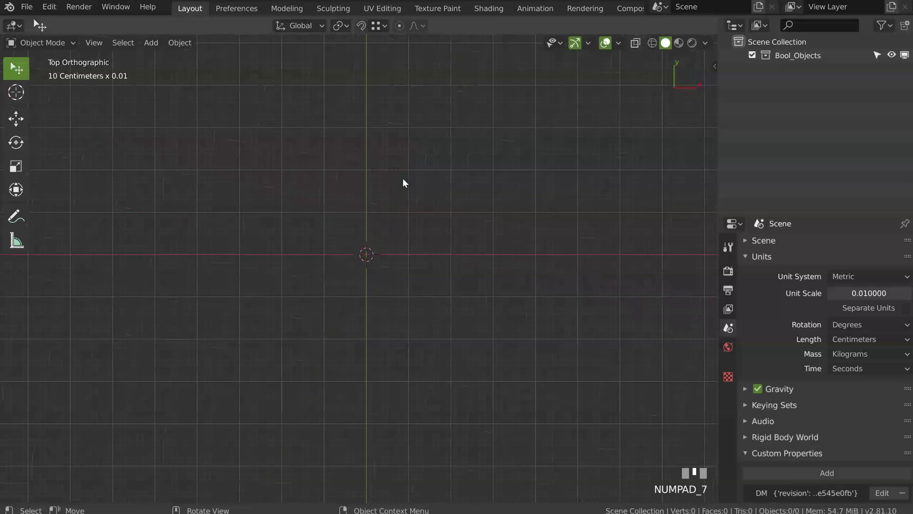
pyautogui.hotkey('shift', 'q')
pyautogui.click(322, 383)
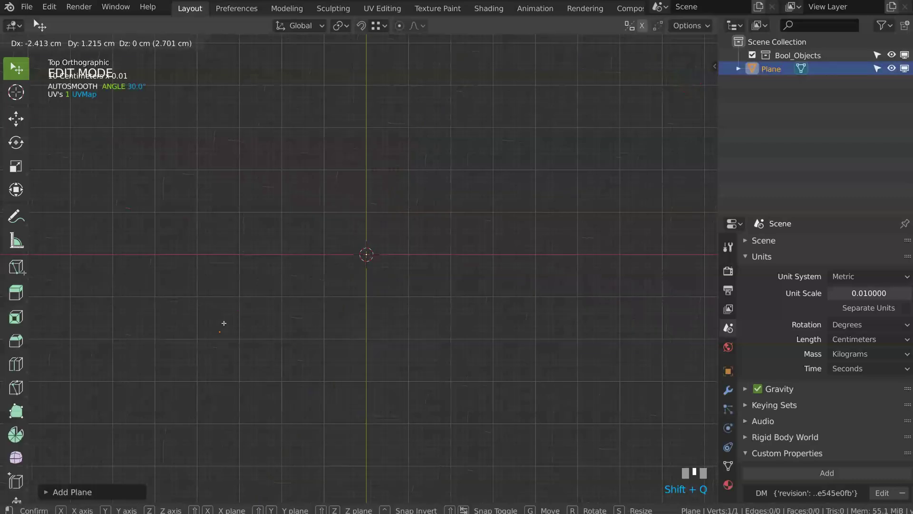
pyautogui.click(206, 337)
pyautogui.press('e')
pyautogui.press('y')
pyautogui.click(254, 122)
pyautogui.press('e')
pyautogui.press('x')
pyautogui.click(464, 140)
# - Extend the path with a slanted segment, then extrude about 3.8 cm along X, 2.1 cm down Y and nearly 8 cm back along X
pyautogui.press('e')
pyautogui.click(511, 236)
pyautogui.press('e')
pyautogui.press('x')
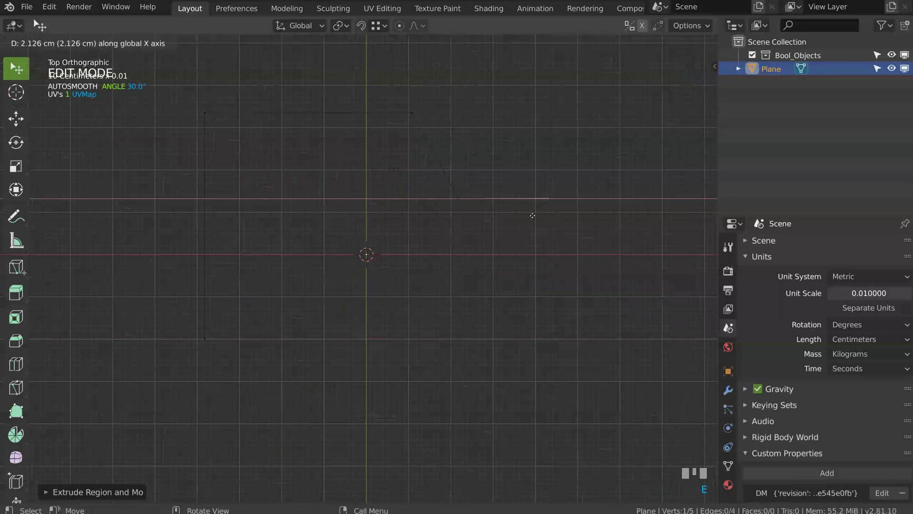
pyautogui.click(644, 233)
pyautogui.press('e')
pyautogui.press('y')
pyautogui.click(631, 316)
pyautogui.press('e')
pyautogui.press('x')
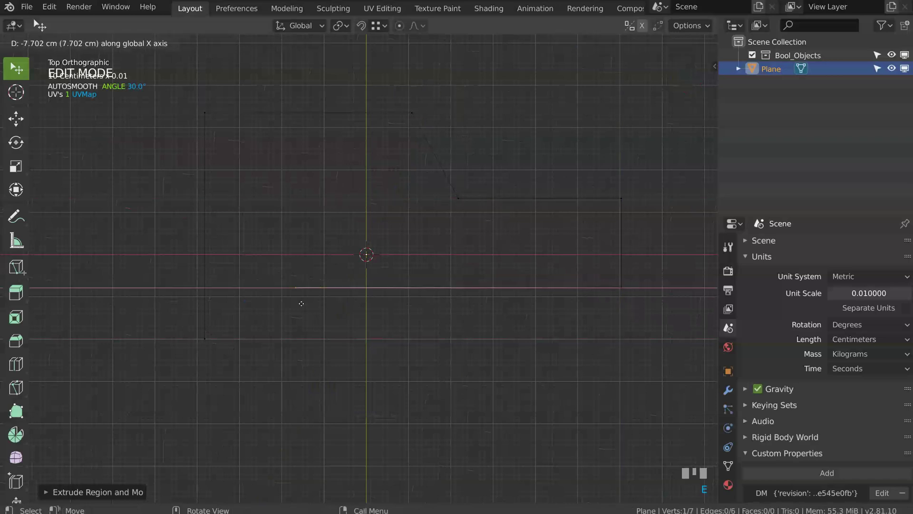
pyautogui.click(293, 308)
# - Round the path's five corner vertices with a vertex-group Bevel of width 0.363, 9 segments and profile 0.553
pyautogui.moveTo(295, 307); pyautogui.dragTo(295, 276, button='middle')
pyautogui.keyDown('shift'); pyautogui.moveTo(474, 232); pyautogui.dragTo(449, 191, button='middle'); pyautogui.keyUp('shift')
pyautogui.click(303, 145)
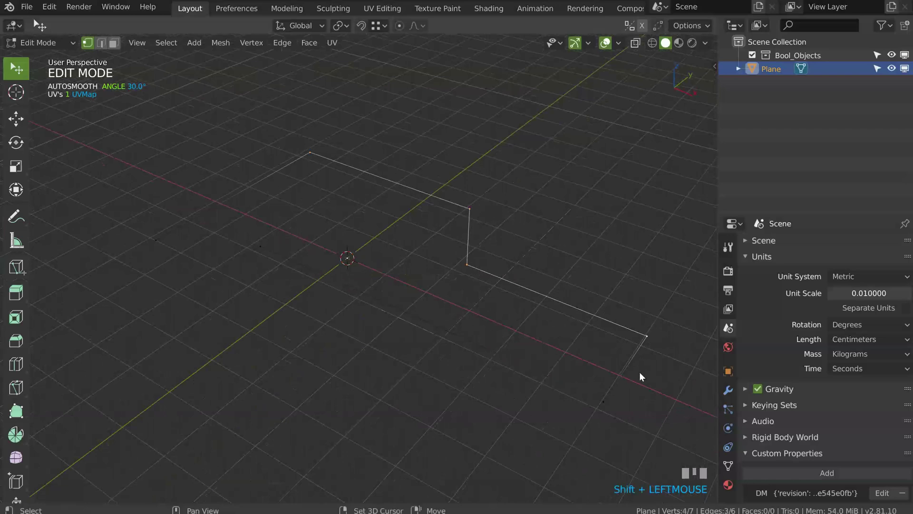
pyautogui.press('space')
pyautogui.click(490, 247)
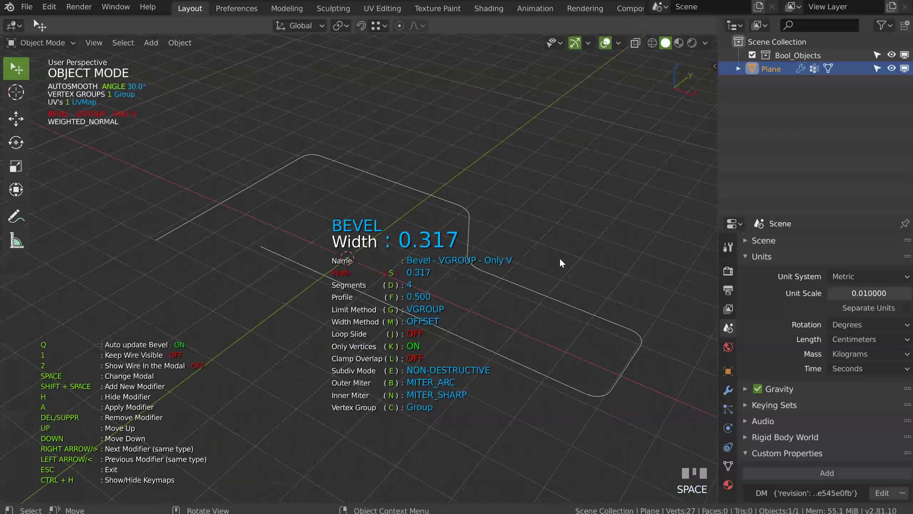
pyautogui.press('d')
pyautogui.press('f')
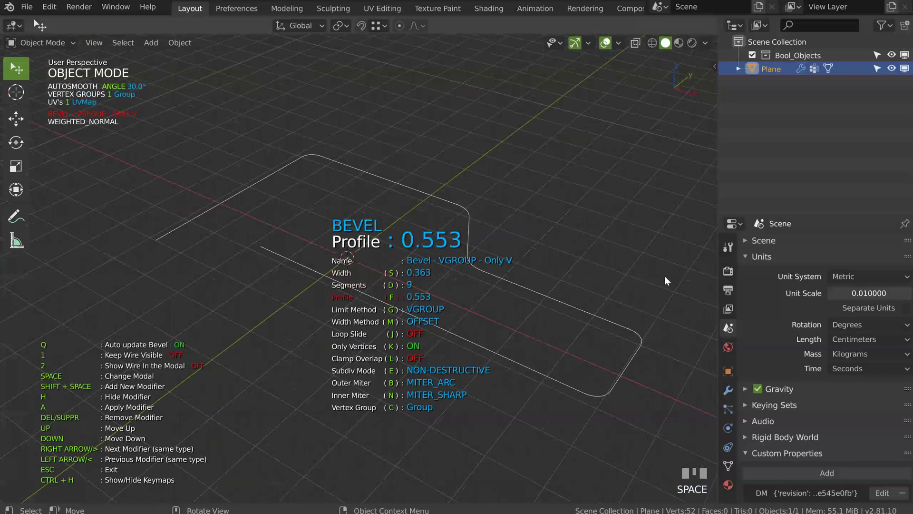
# - Turn the rounded path into a tube with Tubify at a Bevel Depth of 0.383
pyautogui.press('space')
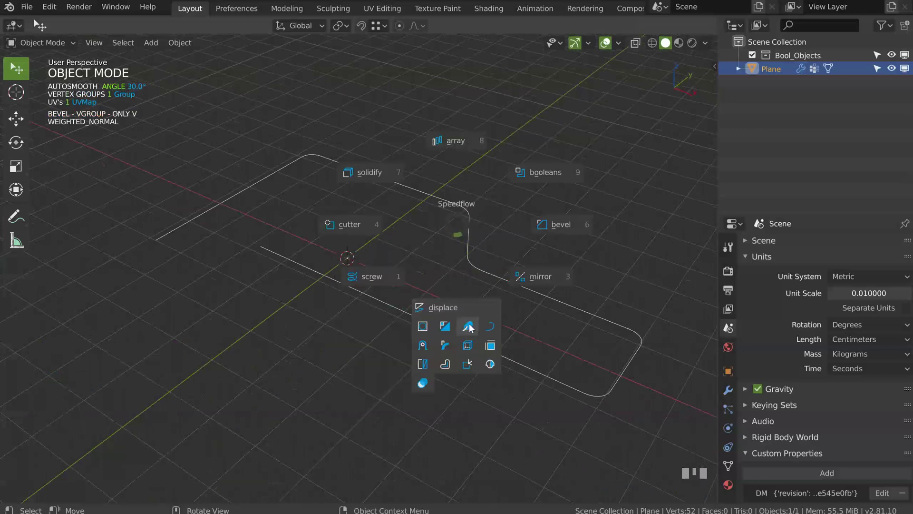
pyautogui.click(469, 326)
pyautogui.press('s')
pyautogui.click(516, 324)
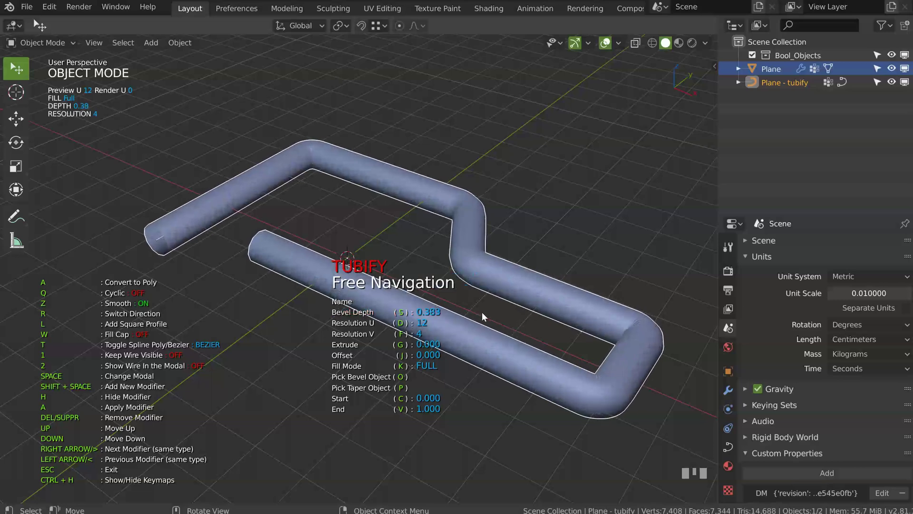
# - Show the tube's wireframe in the modal and set Resolution U to 1 and Resolution V to 5
pyautogui.press('2')
pyautogui.press('d')
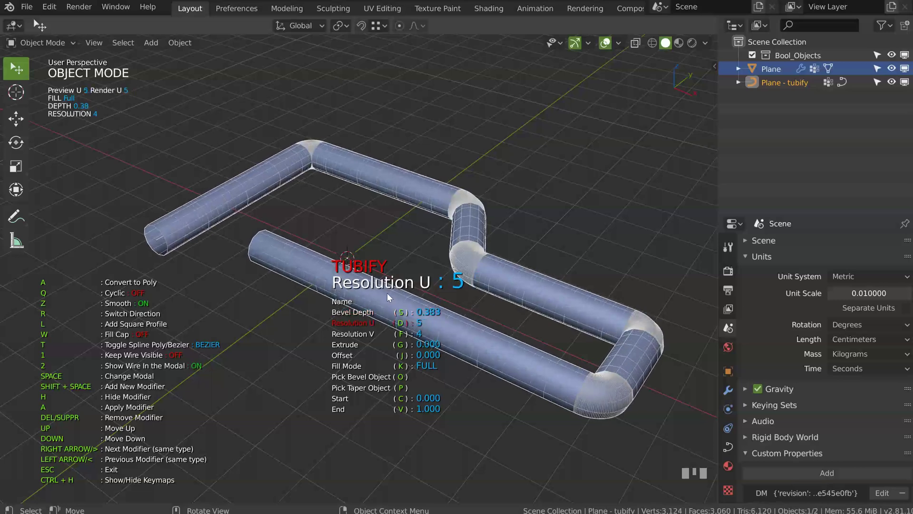
pyautogui.click(264, 287)
pyautogui.press('f')
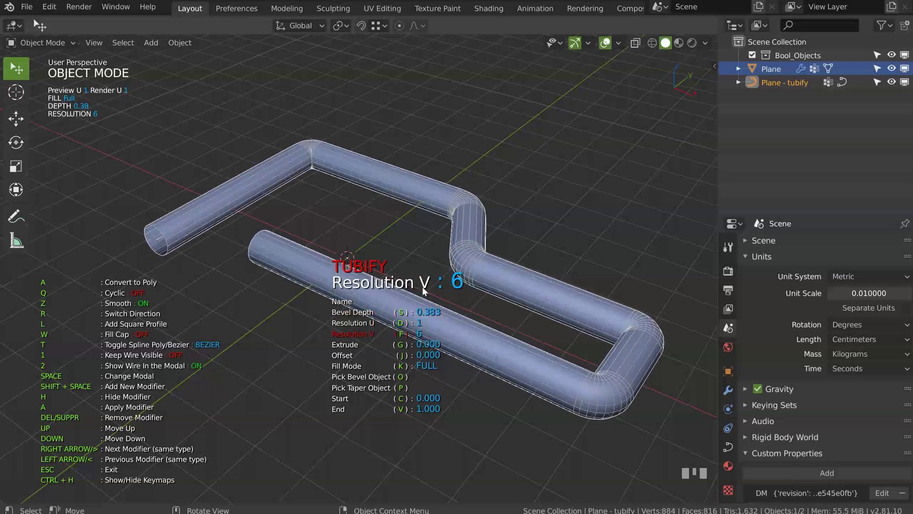
pyautogui.click(410, 291)
# - Flatten the tube's profile with an Extrude of 0.413 and a Bevel Depth of 0.206
pyautogui.press('g')
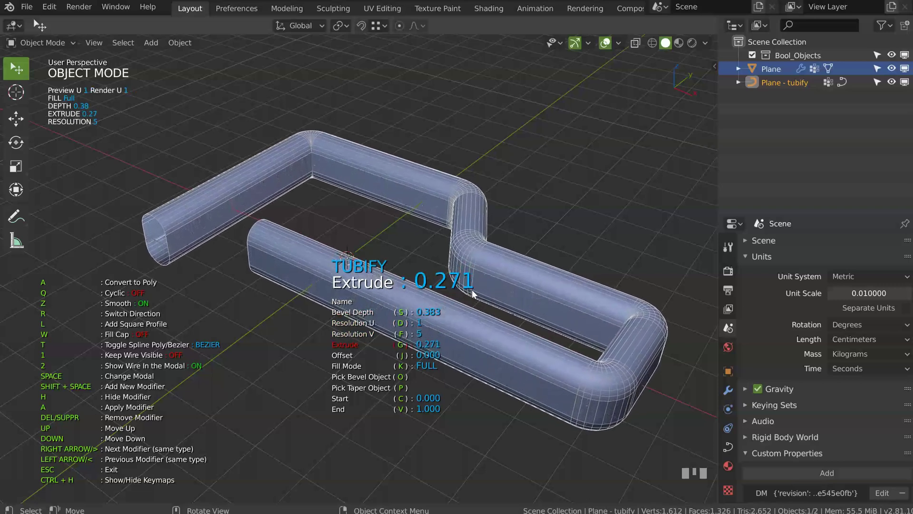
pyautogui.click(491, 257)
pyautogui.press('s')
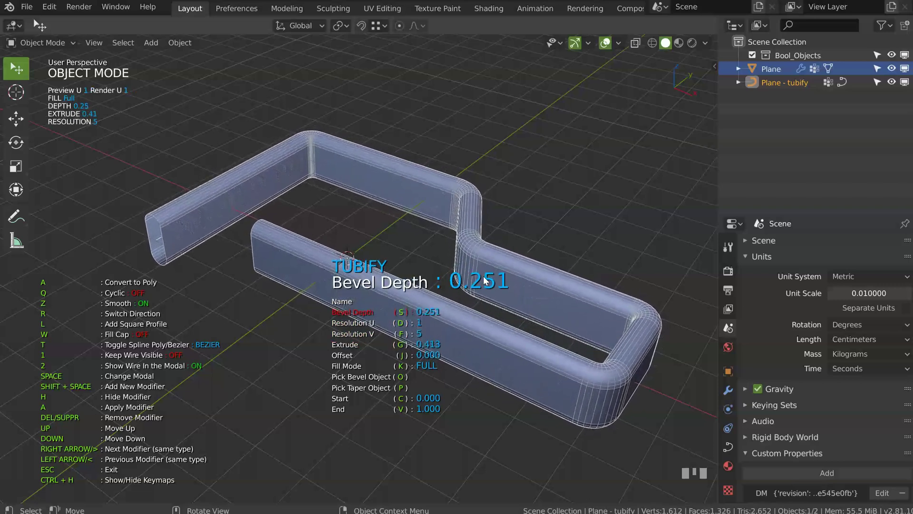
pyautogui.click(458, 240)
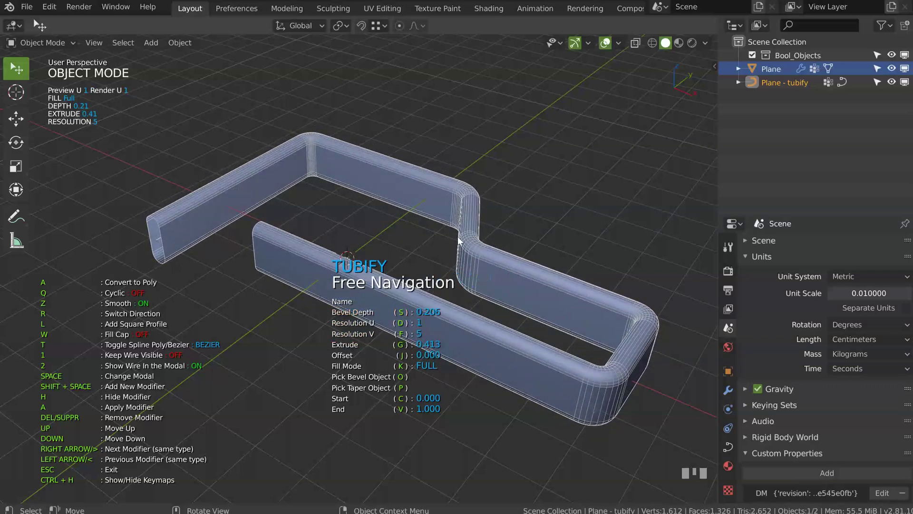
# - Apply Tubify to turn the flattened tube into an editable mesh and check its topology in Edit Mode
pyautogui.press('s')
pyautogui.click(490, 233)
pyautogui.moveTo(489, 233); pyautogui.dragTo(421, 214, button='middle')
pyautogui.moveTo(425, 229); pyautogui.dragTo(428, 246, button='middle')
pyautogui.press('a')
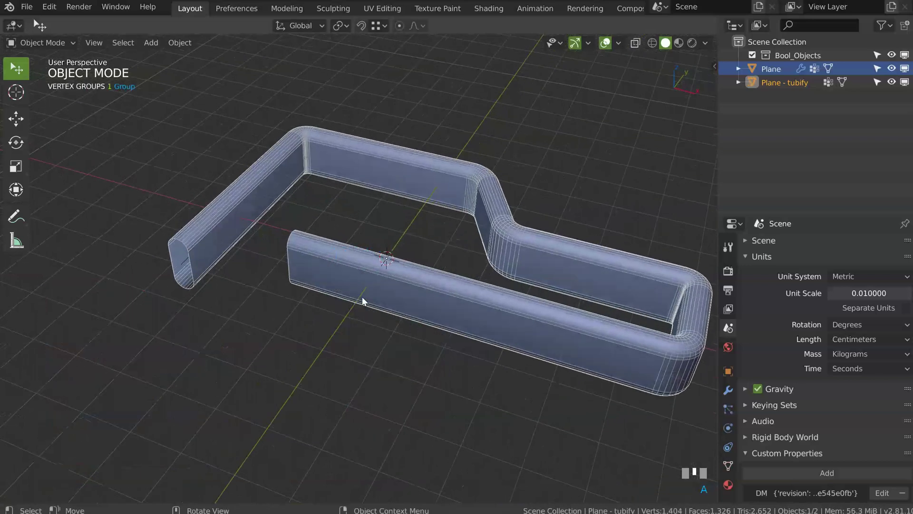
pyautogui.press('Tab')
pyautogui.press('Tab')
pyautogui.press('Tab')
pyautogui.press('Tab')
pyautogui.hotkey('ctrl', 'Tab')
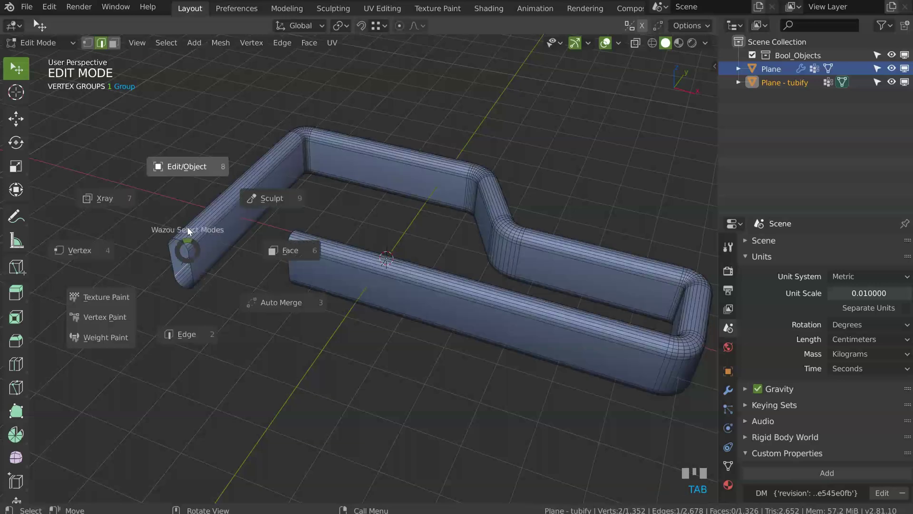
pyautogui.click(187, 226)
# - Hide the original path object, Plane, leaving only the converted tube in the viewport
pyautogui.click(184, 264)
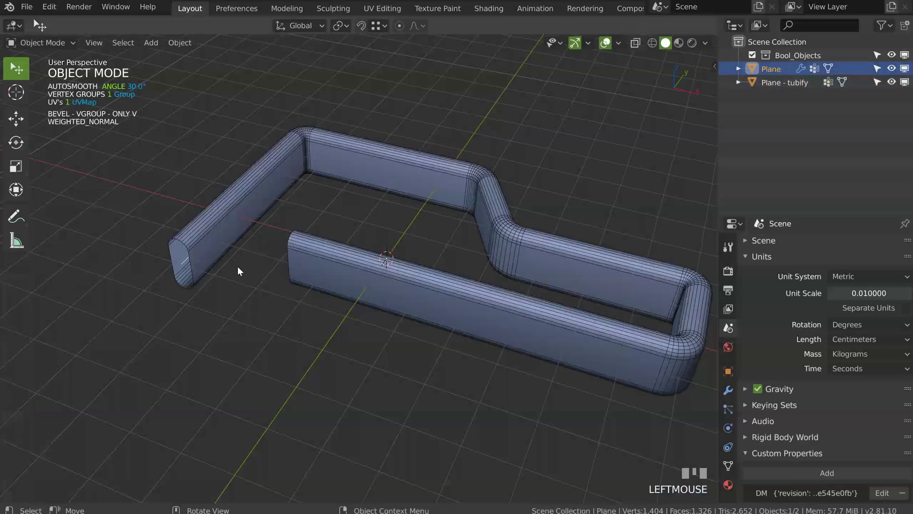
pyautogui.press('g')
pyautogui.press('Escape')
pyautogui.press('h')
# - Add a loop cut on each side of the tube's far corner, one per straight run
pyautogui.click(262, 194)
pyautogui.moveTo(308, 201); pyautogui.dragTo(302, 147, button='middle')
pyautogui.press('Tab')
pyautogui.hotkey('ctrl', 'r')
pyautogui.click(289, 177)
pyautogui.click(323, 171)
pyautogui.hotkey('ctrl', 'r')
pyautogui.click(414, 172)
pyautogui.click(433, 168)
# - Add one loop cut in the short diagonal section and another in the straight run following it
pyautogui.hotkey('ctrl', 'r')
pyautogui.click(504, 249)
pyautogui.click(541, 254)
pyautogui.hotkey('ctrl', 'r')
pyautogui.click(558, 322)
pyautogui.click(524, 305)
# - Add two loop cuts to the long front run, one near its open end and one near the corner
pyautogui.hotkey('ctrl', 'r')
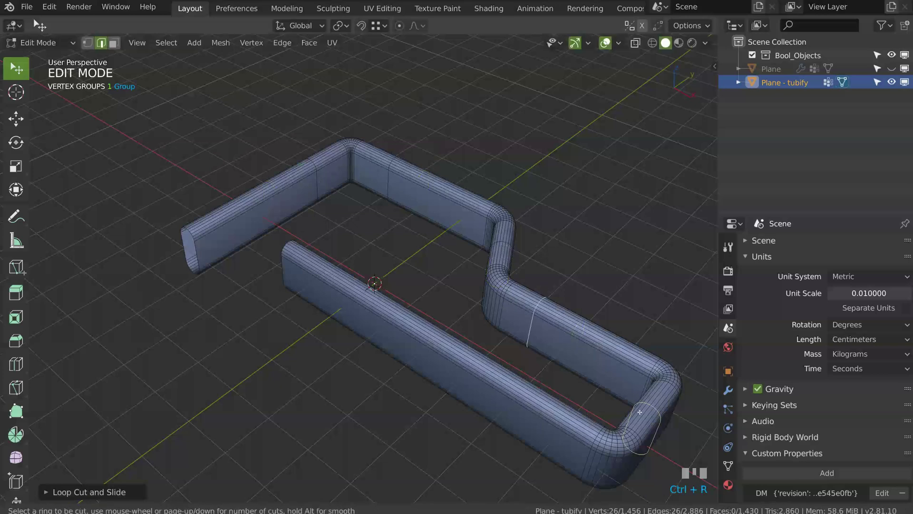
pyautogui.click(550, 417)
pyautogui.click(382, 355)
pyautogui.hotkey('ctrl', 'r')
pyautogui.click(548, 436)
pyautogui.click(540, 414)
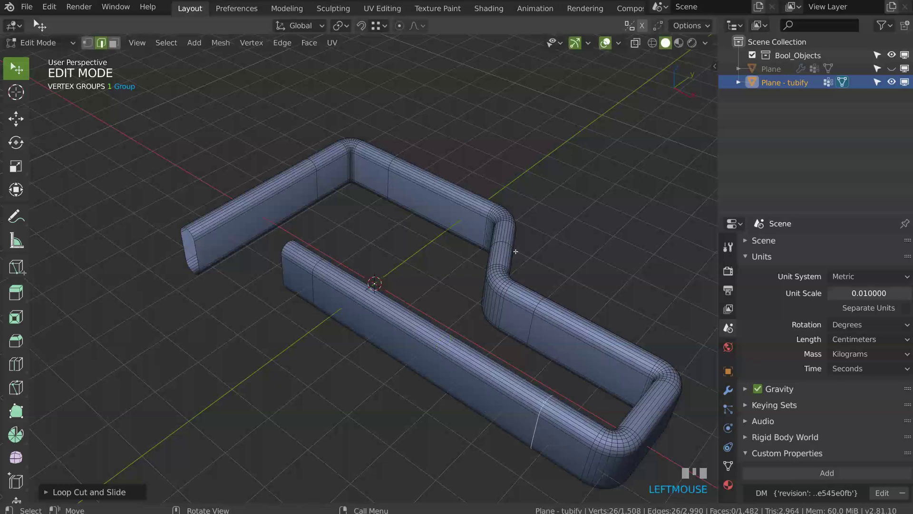
# - Select the five loop cuts outside the diagonal section and separate the tube along them with Edge Split
pyautogui.keyDown('alt'); pyautogui.click(310, 288); pyautogui.keyUp('alt')
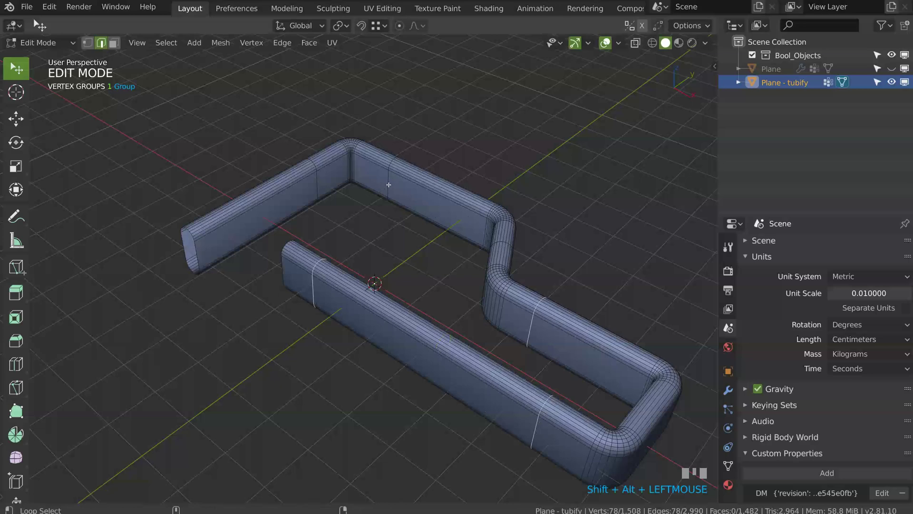
pyautogui.moveTo(333, 182)
pyautogui.keyDown('shift'); pyautogui.mouseDown(button='middle')
pyautogui.moveTo(338, 196)
pyautogui.moveTo(384, 180)
pyautogui.moveTo(330, 206)
pyautogui.moveTo(356, 206)
pyautogui.moveTo(331, 197)
pyautogui.mouseUp(button='middle'); pyautogui.keyUp('shift')
pyautogui.press('space')
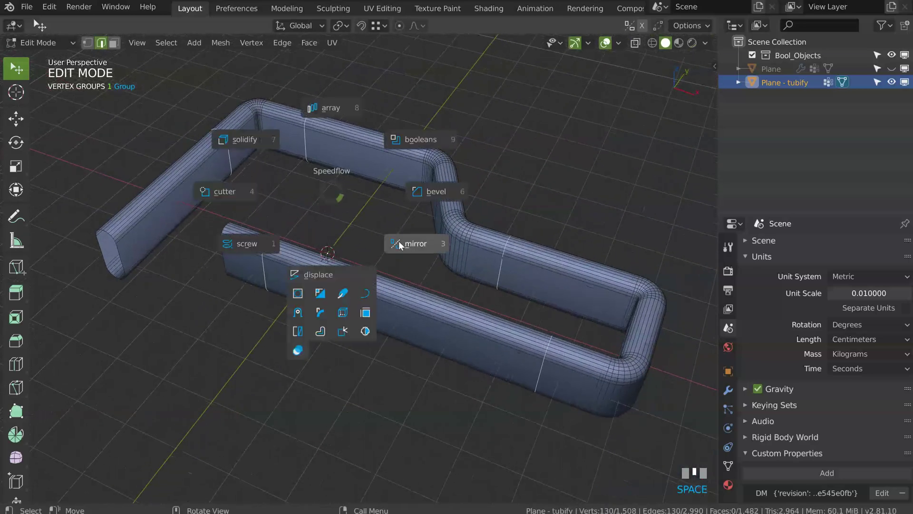
pyautogui.click(366, 312)
pyautogui.moveTo(367, 312); pyautogui.dragTo(361, 241, button='middle')
# - Add a Solidify modifier to the split tube, adjusting its offset and thickness and enabling Only Rim
pyautogui.press('space')
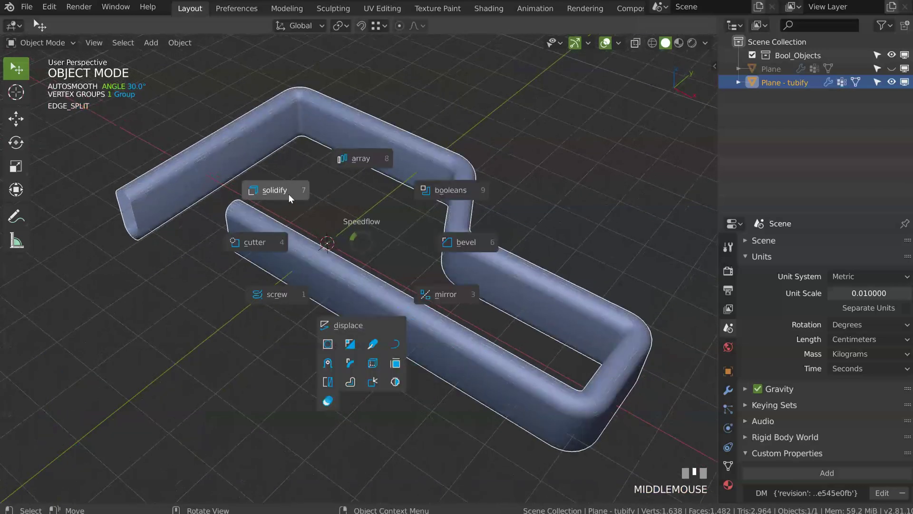
pyautogui.click(286, 190)
pyautogui.press('d')
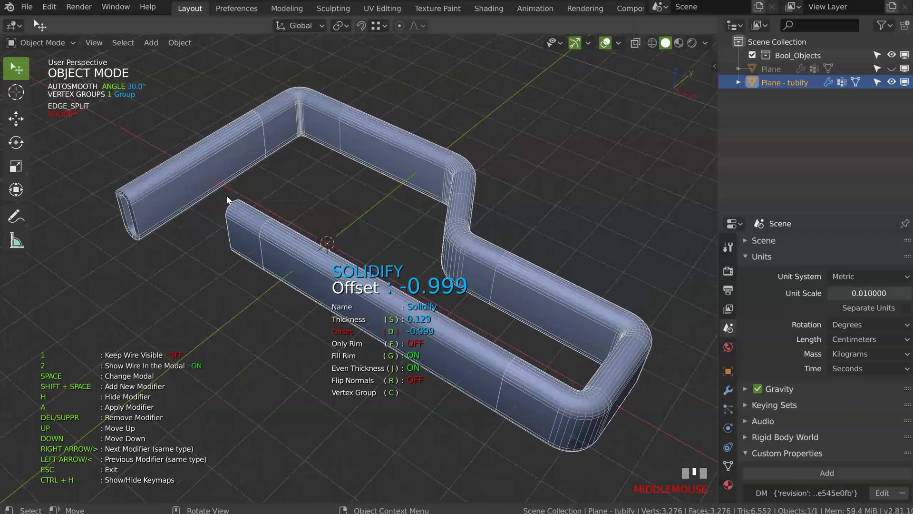
pyautogui.click(227, 196)
pyautogui.press('f')
pyautogui.moveTo(205, 238); pyautogui.dragTo(174, 213, button='middle')
pyautogui.keyDown('shift'); pyautogui.moveTo(173, 213); pyautogui.dragTo(322, 189, button='middle'); pyautogui.keyUp('shift')
pyautogui.press('s')
pyautogui.click(135, 201)
# - Bevel the split seams by angle with a width of 0.037 and 4 segments, and inspect them without overlays
pyautogui.press('space')
pyautogui.click(402, 191)
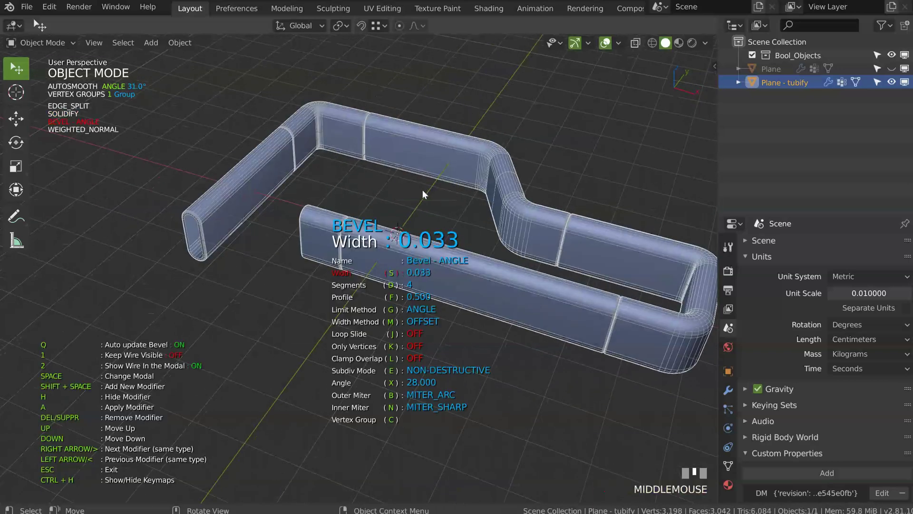
pyautogui.click(424, 190)
pyautogui.keyDown('shift'); pyautogui.moveTo(328, 188); pyautogui.dragTo(229, 275, button='middle'); pyautogui.keyUp('shift')
pyautogui.press('Escape')
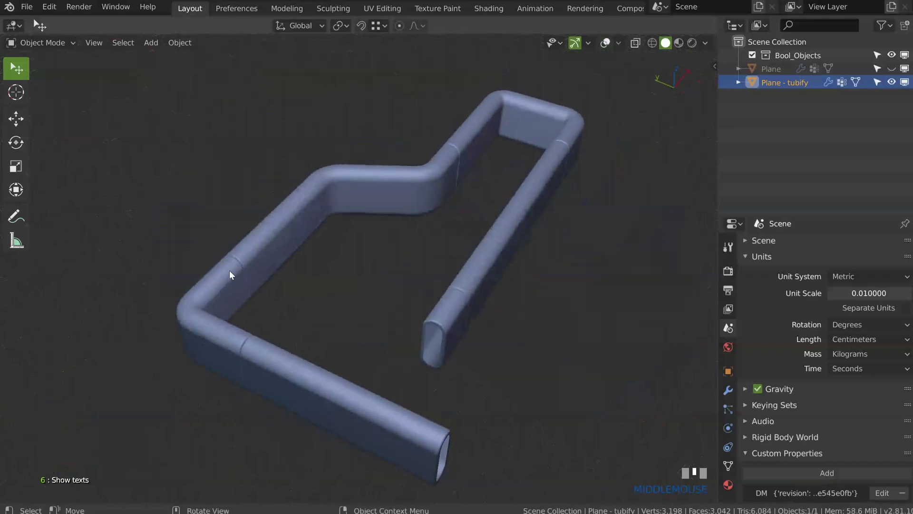
pyautogui.moveTo(355, 217); pyautogui.dragTo(267, 138, button='middle')
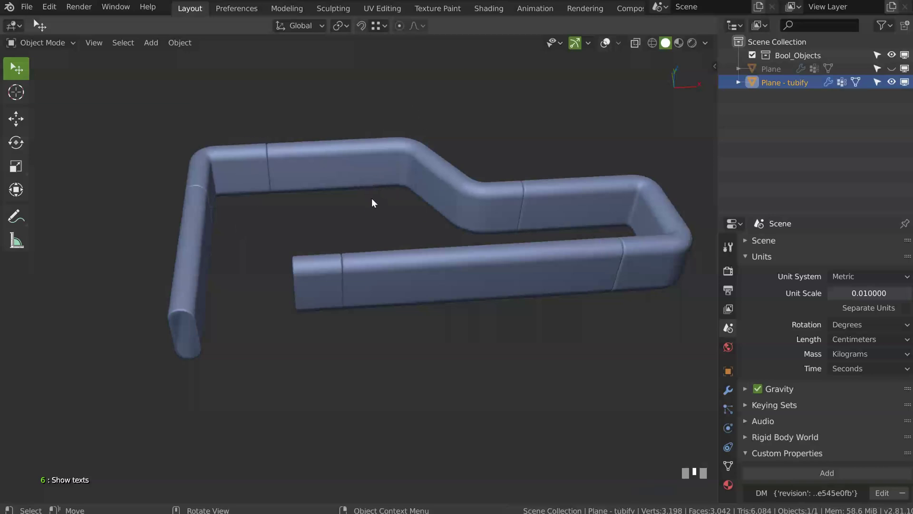
pyautogui.press('6')
pyautogui.moveTo(328, 182); pyautogui.dragTo(357, 201, button='middle')
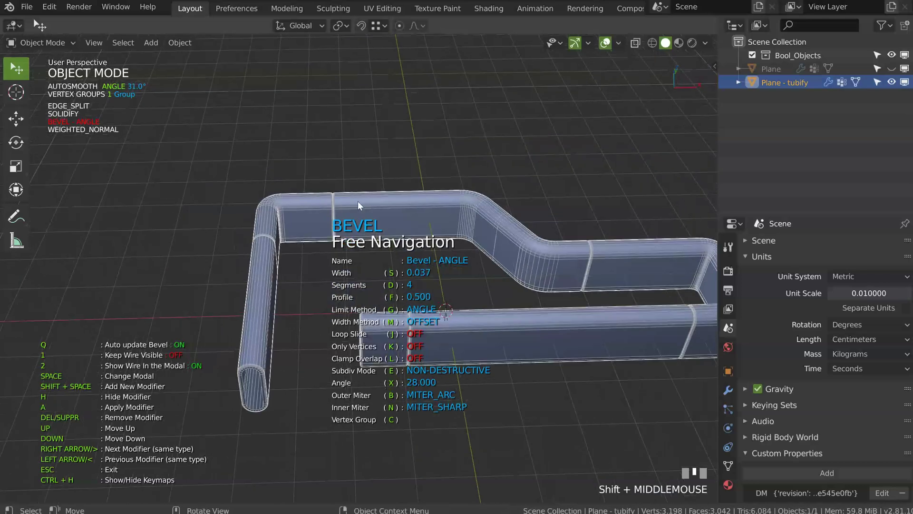
# - Adjust the first bevel's segments and add a second, finer angle Bevel with 4 segments to soften the seams
pyautogui.scroll(7, 358, 201)
pyautogui.keyDown('shift'); pyautogui.moveTo(312, 118); pyautogui.dragTo(491, 161, button='middle'); pyautogui.keyUp('shift')
pyautogui.press('d')
pyautogui.press('d')
pyautogui.hotkey('shift', 'space')
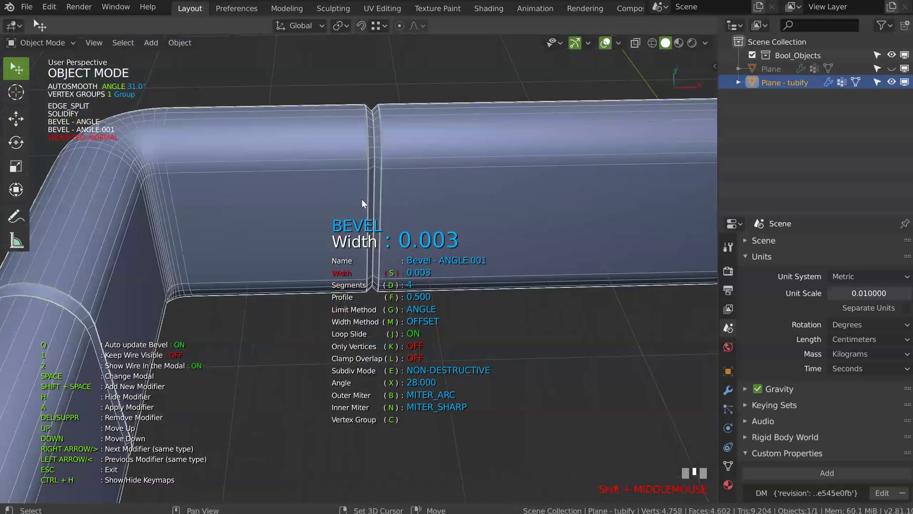
pyautogui.click(366, 201)
pyautogui.scroll(-6, 379, 173)
pyautogui.moveTo(379, 173); pyautogui.dragTo(398, 194, button='middle')
pyautogui.press('6')
pyautogui.keyDown('shift'); pyautogui.moveTo(495, 195); pyautogui.dragTo(284, 163, button='middle'); pyautogui.keyUp('shift')
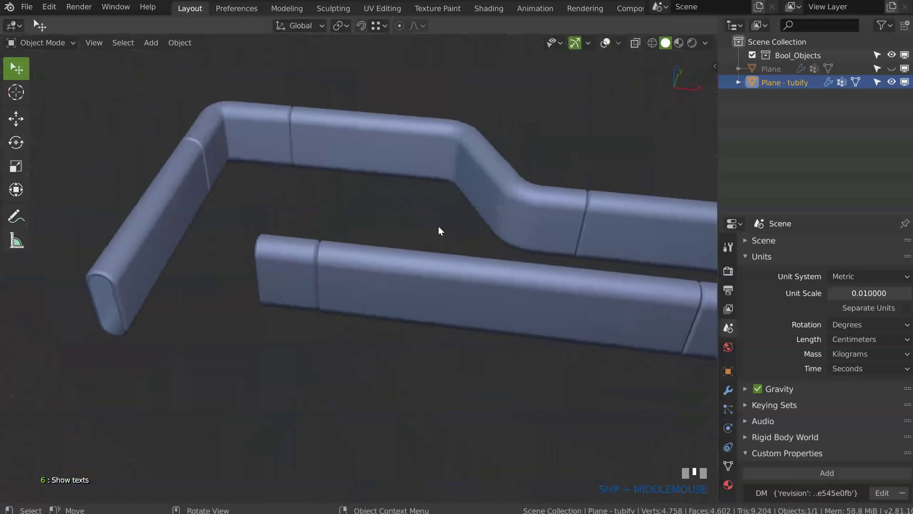
pyautogui.moveTo(347, 169); pyautogui.dragTo(344, 166, button='middle')
pyautogui.click(341, 236)
# - Move the long front run's split edge loop along X toward its open end
pyautogui.press('Tab')
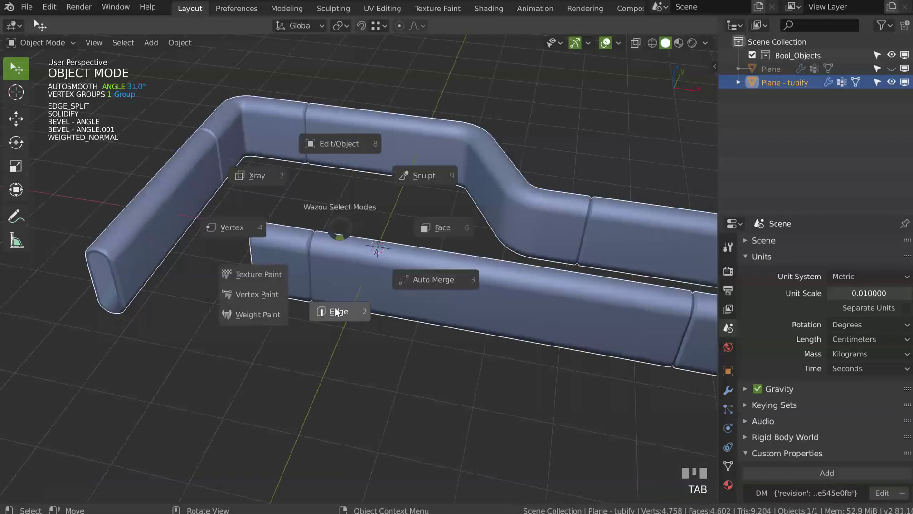
pyautogui.click(337, 312)
pyautogui.keyDown('alt'); pyautogui.click(309, 270); pyautogui.keyUp('alt')
pyautogui.press('g')
pyautogui.press('x')
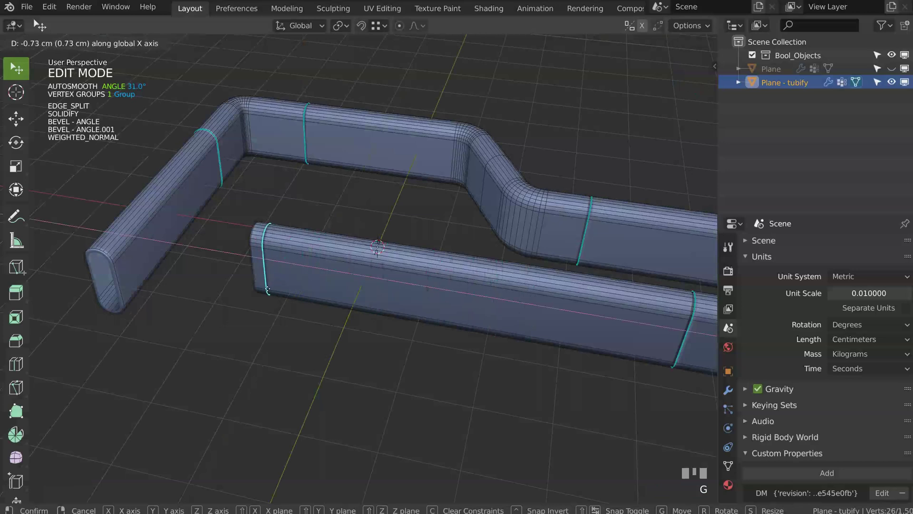
pyautogui.click(193, 171)
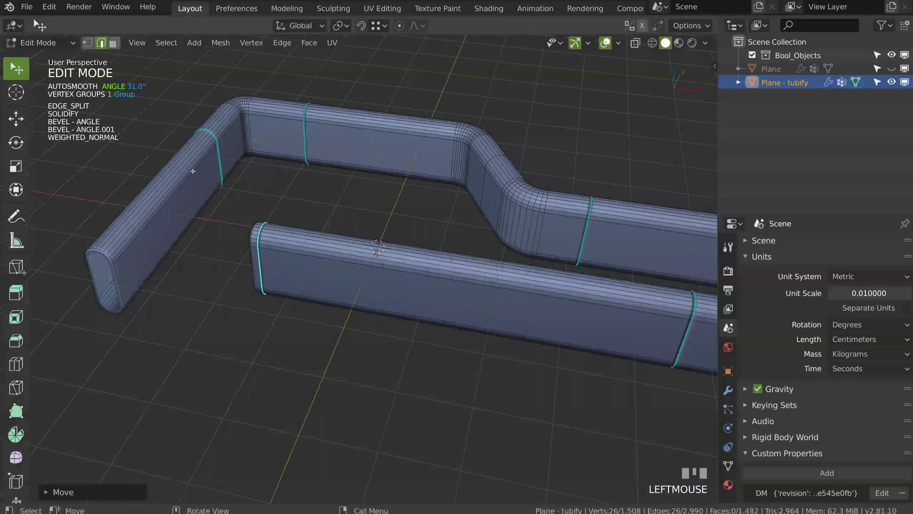
# - Add a loop cut close to the tube's other open end and separate it with Edge Split
pyautogui.hotkey('ctrl', 'r')
pyautogui.click(118, 240)
pyautogui.click(70, 278)
pyautogui.press('space')
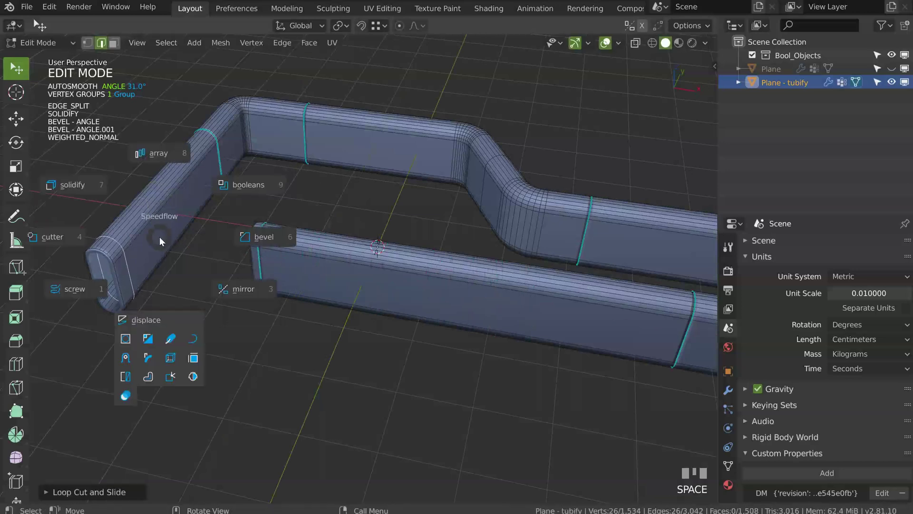
pyautogui.click(194, 357)
pyautogui.click(197, 275)
# - Move the front run's end seam back from the opening by about 0.2 cm along X
pyautogui.keyDown('shift'); pyautogui.moveTo(198, 275); pyautogui.dragTo(402, 251, button='middle'); pyautogui.keyUp('shift')
pyautogui.press('Tab')
pyautogui.keyDown('alt'); pyautogui.click(429, 198); pyautogui.keyUp('alt')
pyautogui.press('g')
pyautogui.press('x')
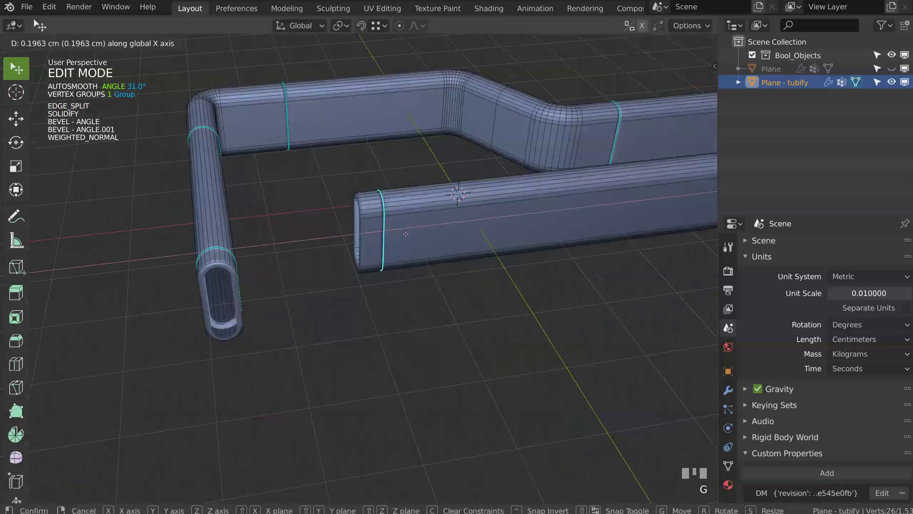
pyautogui.click(406, 234)
# - Select the face loop of the long front run between its two split seams to examine that section
pyautogui.keyDown('ctrl'); pyautogui.moveTo(464, 135); pyautogui.dragTo(479, 177, button='middle'); pyautogui.keyUp('ctrl')
pyautogui.keyDown('shift'); pyautogui.moveTo(522, 248); pyautogui.dragTo(423, 194, button='middle'); pyautogui.keyUp('shift')
pyautogui.keyDown('shift'); pyautogui.moveTo(423, 194); pyautogui.dragTo(413, 220, button='middle'); pyautogui.keyUp('shift')
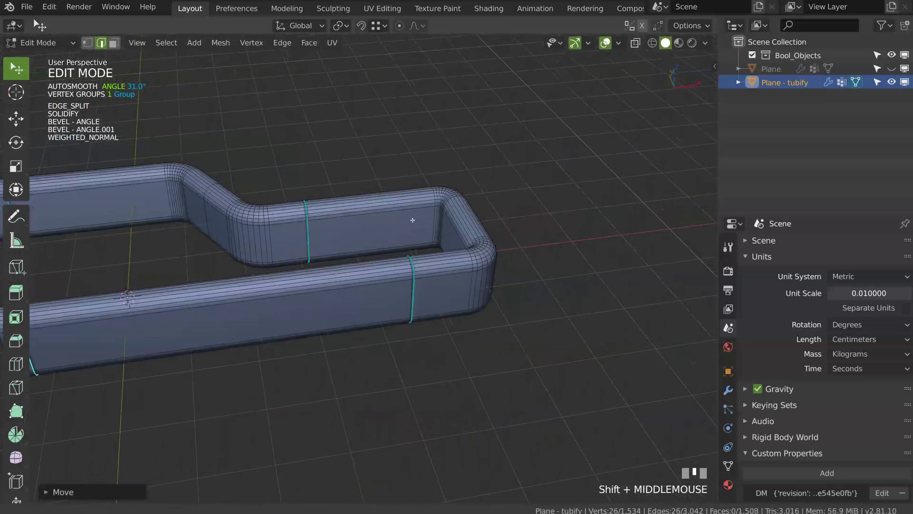
pyautogui.keyDown('shift'); pyautogui.moveTo(392, 269); pyautogui.dragTo(531, 224, button='middle'); pyautogui.keyUp('shift')
pyautogui.press('Tab')
pyautogui.keyDown('alt'); pyautogui.click(352, 257); pyautogui.keyUp('alt')
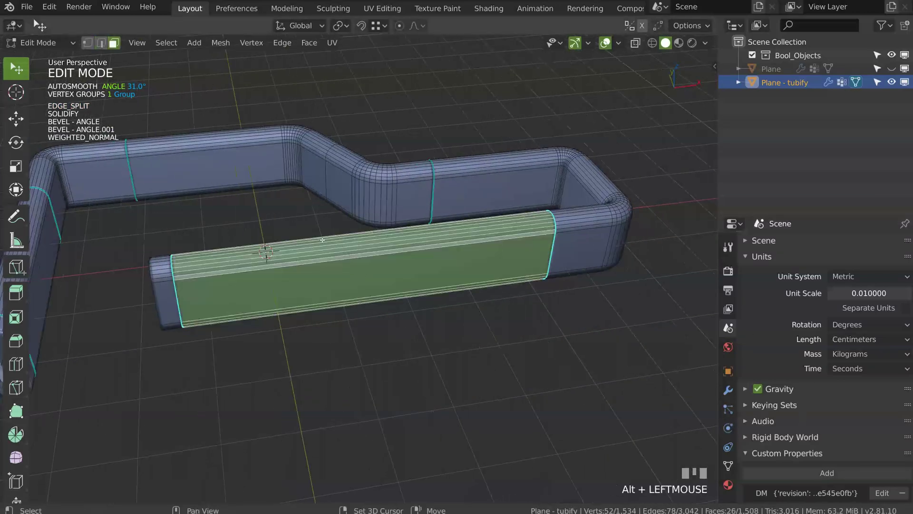
pyautogui.keyDown('shift'); pyautogui.moveTo(322, 239); pyautogui.dragTo(421, 251, button='middle'); pyautogui.keyUp('shift')
# - Select the edge loop in the diagonal section and separate the tube there with Edge Split
pyautogui.keyDown('alt'); pyautogui.click(384, 177); pyautogui.keyUp('alt')
pyautogui.keyDown('alt'); pyautogui.click(398, 170); pyautogui.keyUp('alt')
pyautogui.press('Tab')
pyautogui.keyDown('alt'); pyautogui.click(398, 170); pyautogui.keyUp('alt')
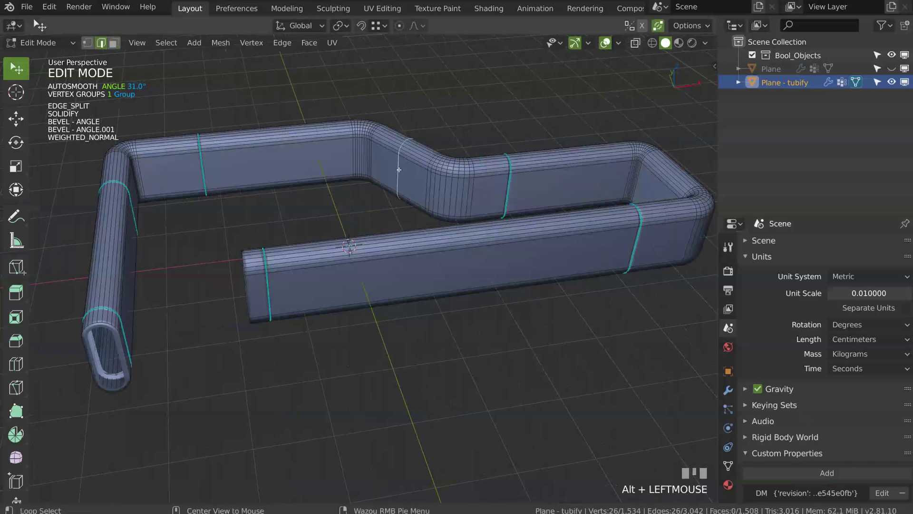
pyautogui.press('space')
pyautogui.click(425, 290)
pyautogui.click(428, 287)
# - Check the tube's normals by briefly showing the Face Orientation overlay
pyautogui.moveTo(428, 288); pyautogui.dragTo(514, 66, button='middle')
pyautogui.click(618, 42)
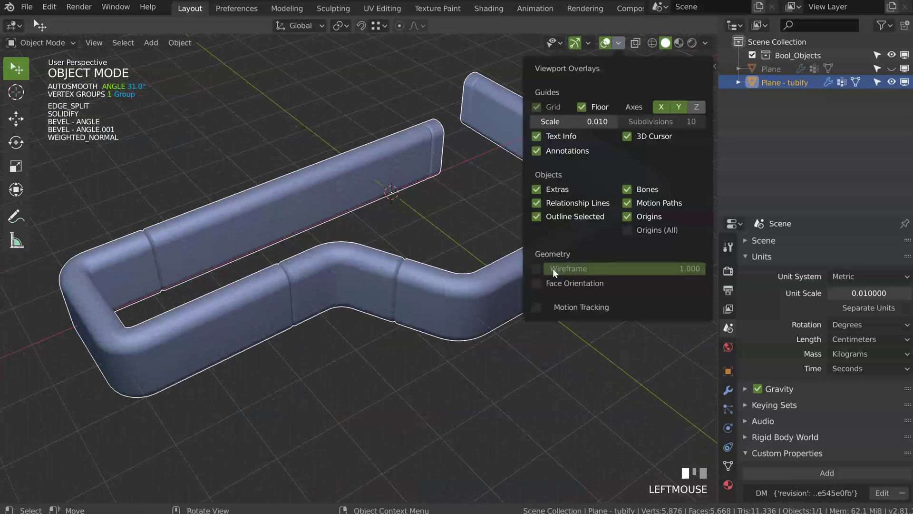
pyautogui.click(539, 285)
pyautogui.click(535, 285)
pyautogui.keyDown('shift'); pyautogui.moveTo(332, 167); pyautogui.dragTo(318, 58, button='middle'); pyautogui.keyUp('shift')
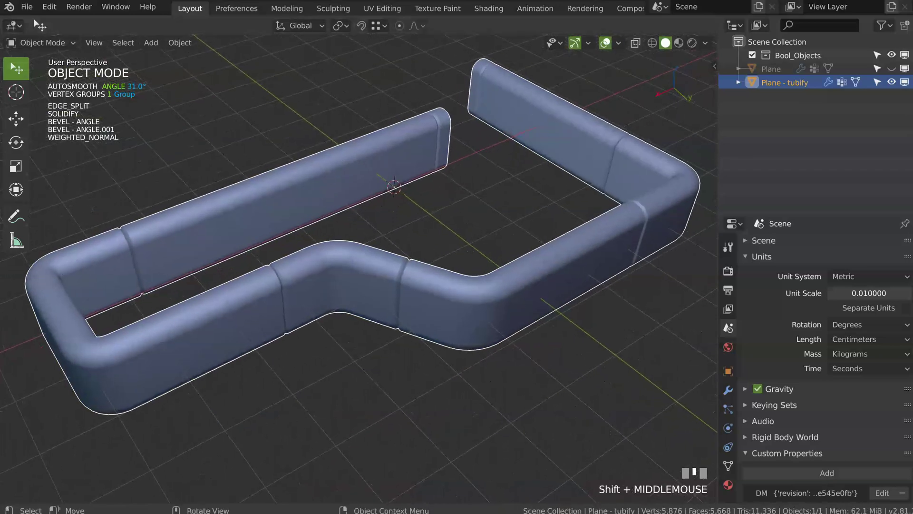
# - Delete the finished tube object to clear the scene
pyautogui.press('Delete')
pyautogui.moveTo(318, 202); pyautogui.dragTo(364, 214, button='middle')
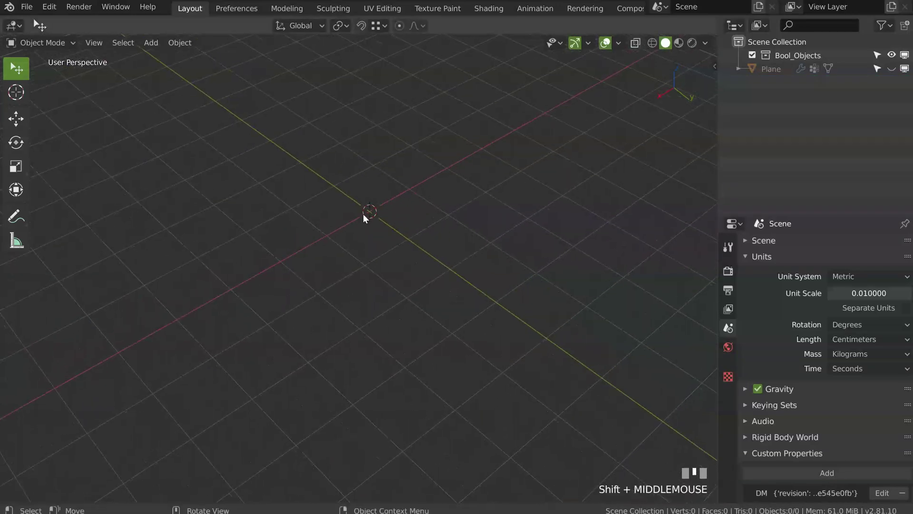
pyautogui.keyDown('ctrl'); pyautogui.moveTo(407, 184); pyautogui.dragTo(343, 145, button='middle'); pyautogui.keyUp('ctrl')
# - Draw a freehand Bezier spiral around the origin in top view
pyautogui.press('KP_7')
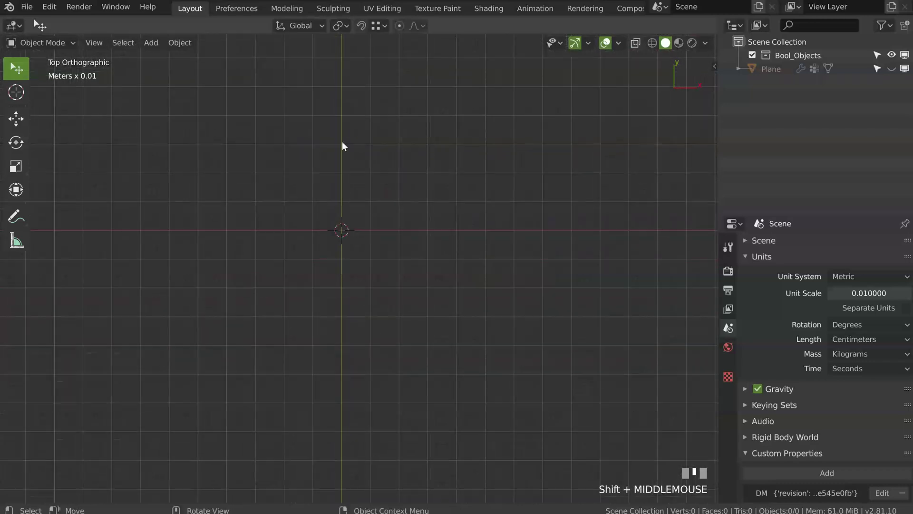
pyautogui.hotkey('shift', 'q')
pyautogui.click(316, 313)
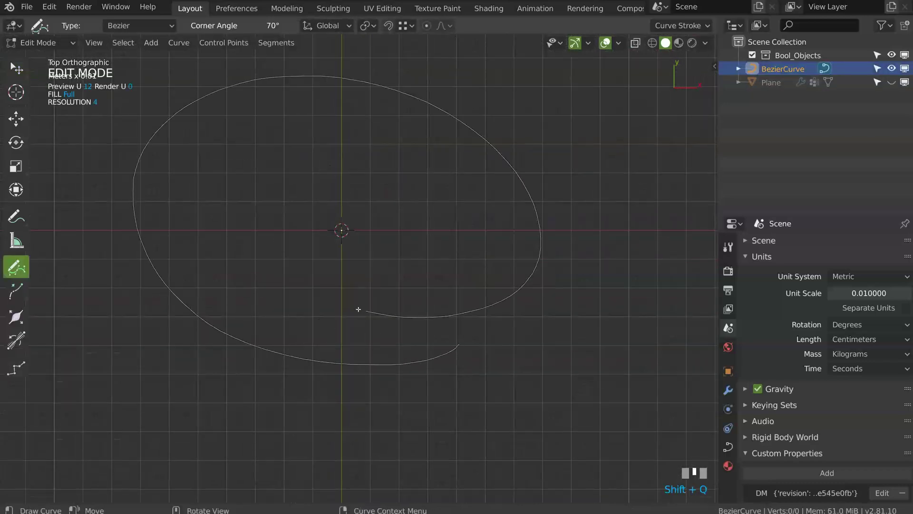
pyautogui.moveTo(358, 309); pyautogui.dragTo(360, 310)
pyautogui.moveTo(346, 171)
pyautogui.mouseDown(button='middle')
pyautogui.moveTo(389, 209)
pyautogui.moveTo(389, 193)
pyautogui.mouseUp(button='middle')
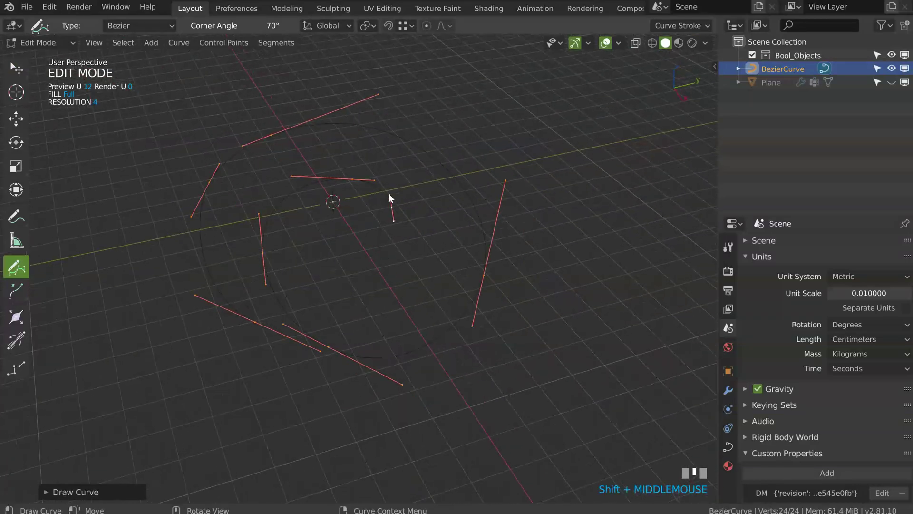
# - Turn the spiral into a ribbon using Tubify with an Extrude of 0.64 and Resolution U of 7
pyautogui.press('space')
pyautogui.click(383, 329)
pyautogui.moveTo(386, 325); pyautogui.dragTo(347, 253, button='middle')
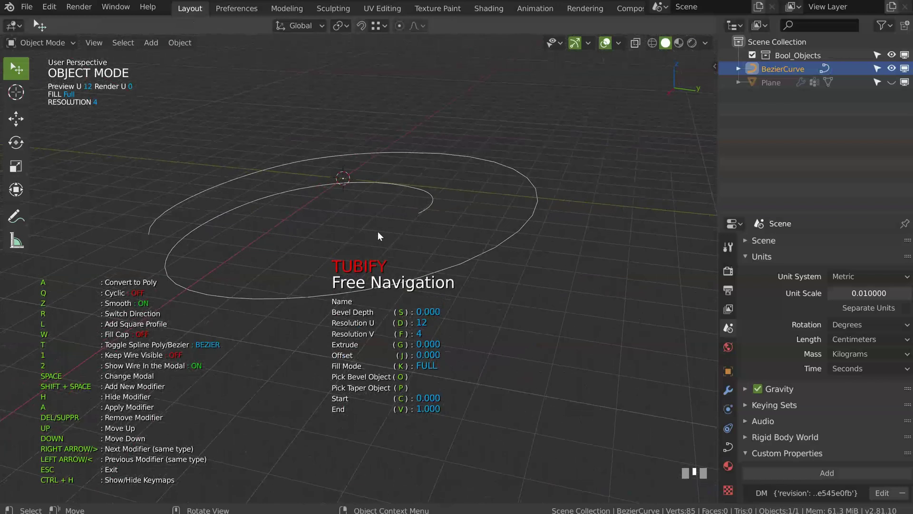
pyautogui.press('g')
pyautogui.click(535, 239)
pyautogui.press('d')
pyautogui.click(433, 207)
pyautogui.moveTo(432, 207); pyautogui.dragTo(440, 215, button='middle')
# - Thicken the ribbon with Solidify and round its edges with an angle Bevel of width 0.020 and 4 segments
pyautogui.press('space')
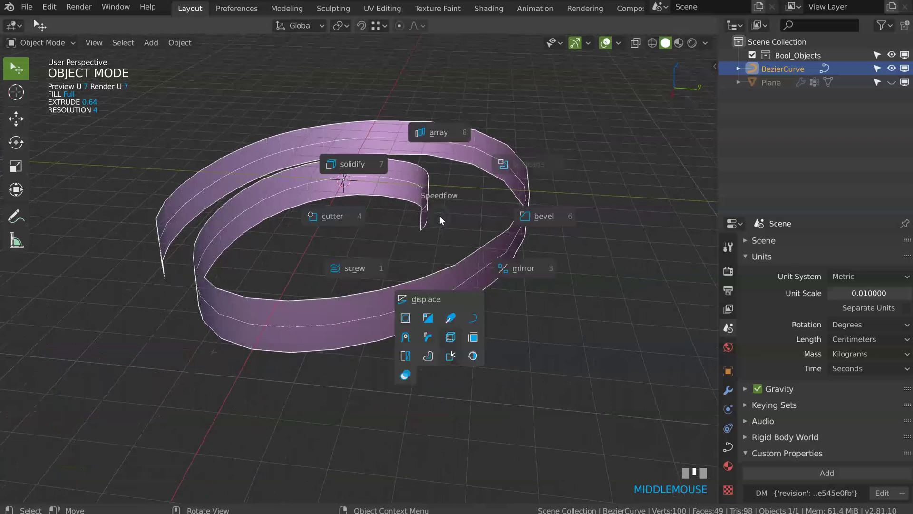
pyautogui.click(369, 164)
pyautogui.click(366, 167)
pyautogui.press('space')
pyautogui.click(466, 172)
pyautogui.moveTo(457, 175); pyautogui.dragTo(358, 199, button='middle')
# - Smooth the ribbon with a Subsurf modifier at level 1
pyautogui.press('space')
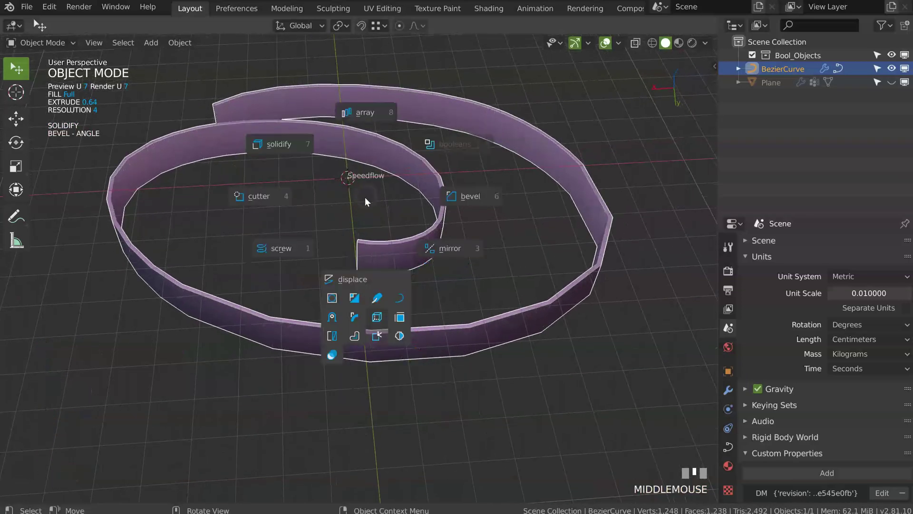
pyautogui.click(332, 298)
pyautogui.scroll(-1, 332, 299)
pyautogui.moveTo(347, 287); pyautogui.dragTo(389, 238, button='middle')
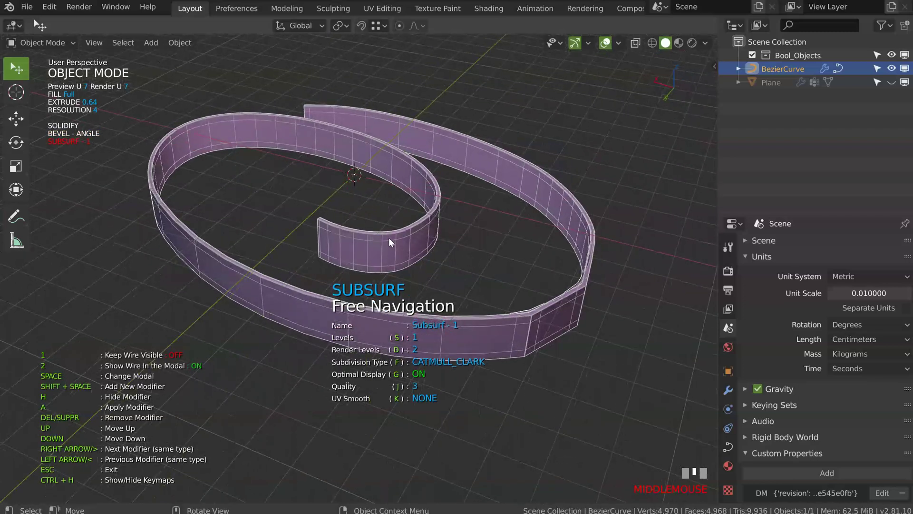
# - Raise the angle limit of the ribbon's Bevel to about 83.5
pyautogui.press('space')
pyautogui.click(481, 249)
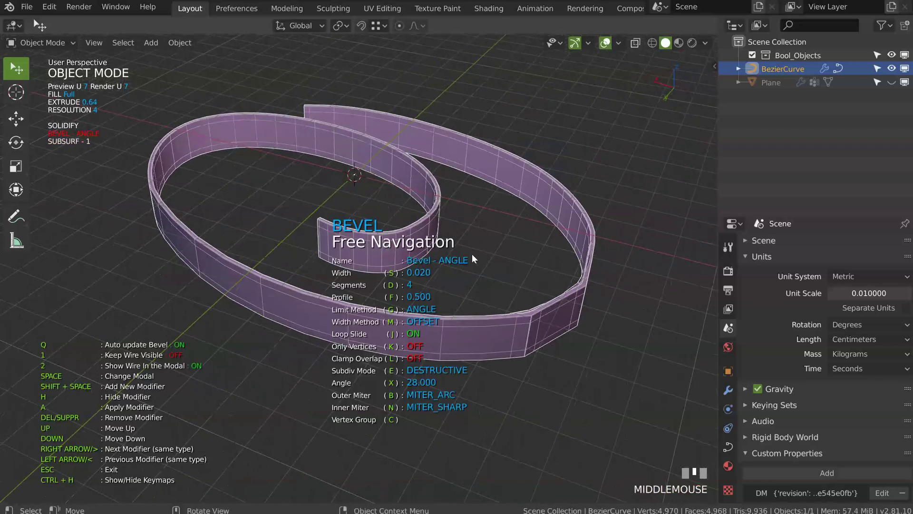
pyautogui.press('x')
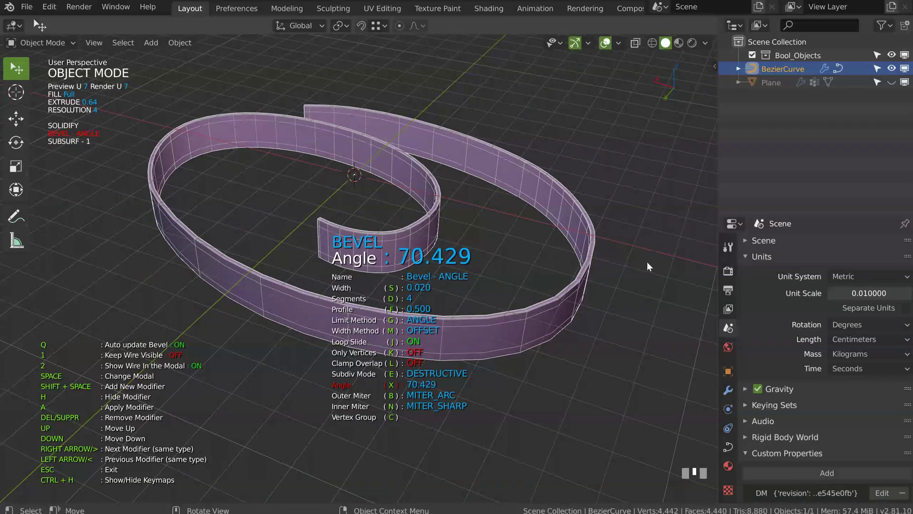
pyautogui.click(701, 265)
pyautogui.click(700, 264)
# - Enter curve editing and move the spiral's inner end point upward
pyautogui.moveTo(632, 246); pyautogui.dragTo(287, 225, button='middle')
pyautogui.keyDown('shift'); pyautogui.moveTo(288, 226); pyautogui.dragTo(321, 217, button='middle'); pyautogui.keyUp('shift')
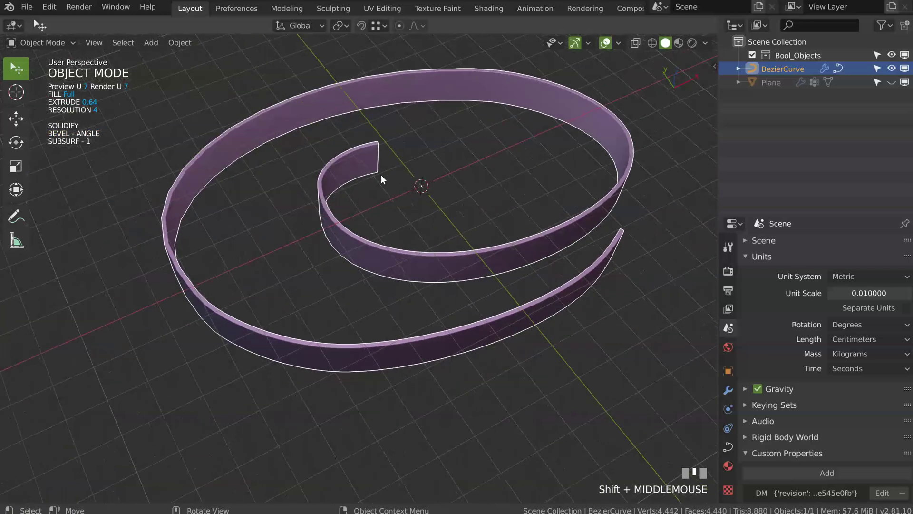
pyautogui.moveTo(381, 175); pyautogui.dragTo(354, 185, button='middle')
pyautogui.press('Tab')
pyautogui.click(413, 152)
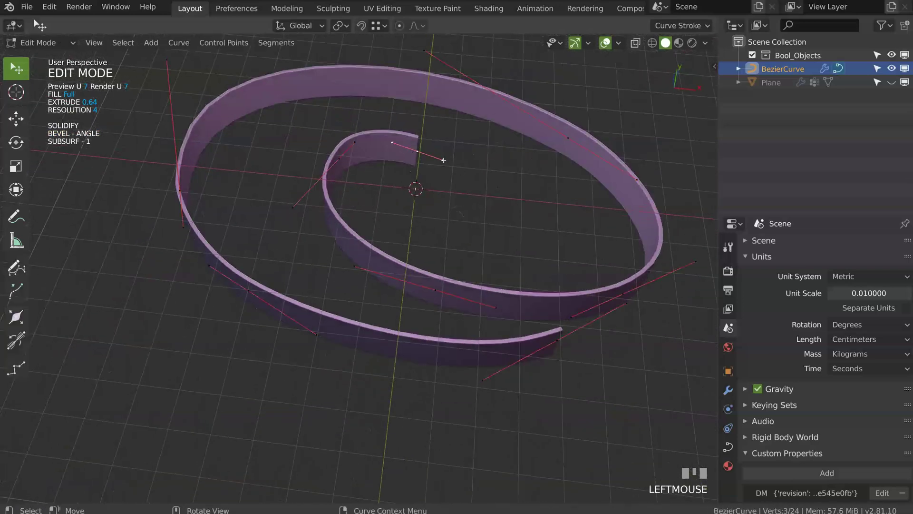
pyautogui.moveTo(433, 172); pyautogui.dragTo(411, 156, button='middle')
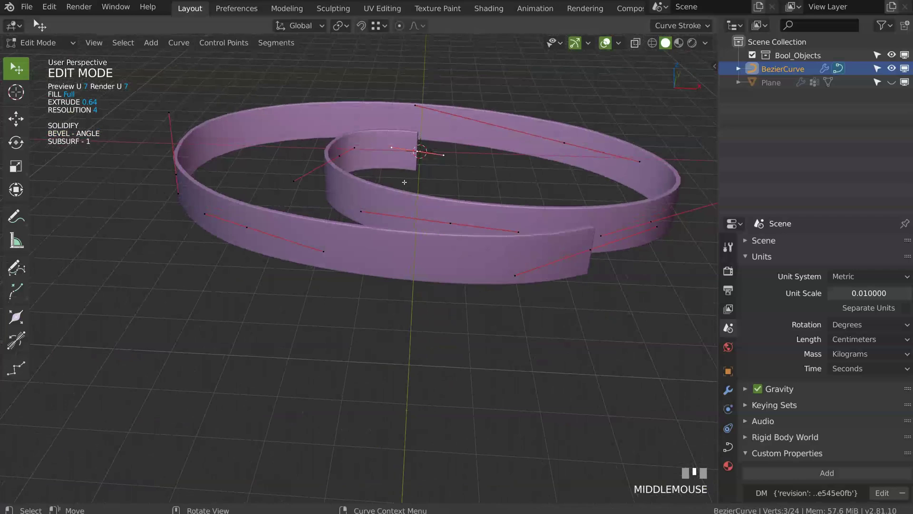
pyautogui.press('g')
pyautogui.click(454, 99)
# - Raise the control point next to the inner end and tilt the inner-end points to twist the ribbon
pyautogui.click(341, 157)
pyautogui.press('g')
pyautogui.click(339, 94)
pyautogui.keyDown('shift'); pyautogui.click(497, 127); pyautogui.keyUp('shift')
pyautogui.hotkey('ctrl', 't')
pyautogui.click(395, 208)
# - Reposition two control handles near the raised inner end to smooth the ribbon's path
pyautogui.moveTo(359, 117); pyautogui.dragTo(410, 163, button='middle')
pyautogui.click(360, 110)
pyautogui.press('g')
pyautogui.click(342, 73)
pyautogui.click(391, 208)
pyautogui.press('g')
pyautogui.click(367, 217)
# - Raise the ribbon's outer end point and adjust a nearby control point so the strip crosses above the loop
pyautogui.moveTo(369, 217); pyautogui.dragTo(329, 172, button='middle')
pyautogui.keyDown('shift'); pyautogui.moveTo(513, 214); pyautogui.dragTo(374, 124, button='middle'); pyautogui.keyUp('shift')
pyautogui.keyDown('shift'); pyautogui.moveTo(372, 246); pyautogui.dragTo(372, 177, button='middle'); pyautogui.keyUp('shift')
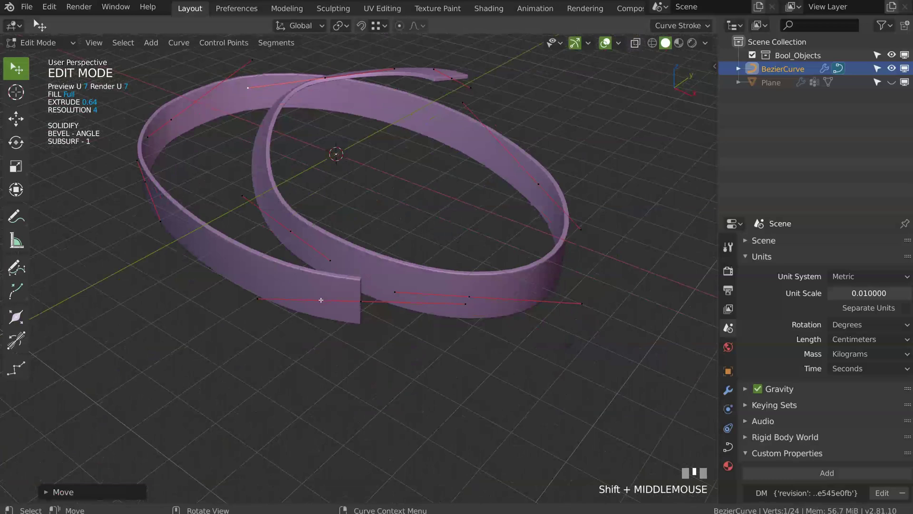
pyautogui.click(366, 302)
pyautogui.press('g')
pyautogui.click(464, 205)
pyautogui.click(344, 194)
pyautogui.moveTo(344, 195); pyautogui.dragTo(390, 207, button='middle')
pyautogui.press('g')
pyautogui.click(370, 226)
# - Reduce the ribbon's Tubify Extrude to 0.53
pyautogui.press('space')
pyautogui.click(403, 310)
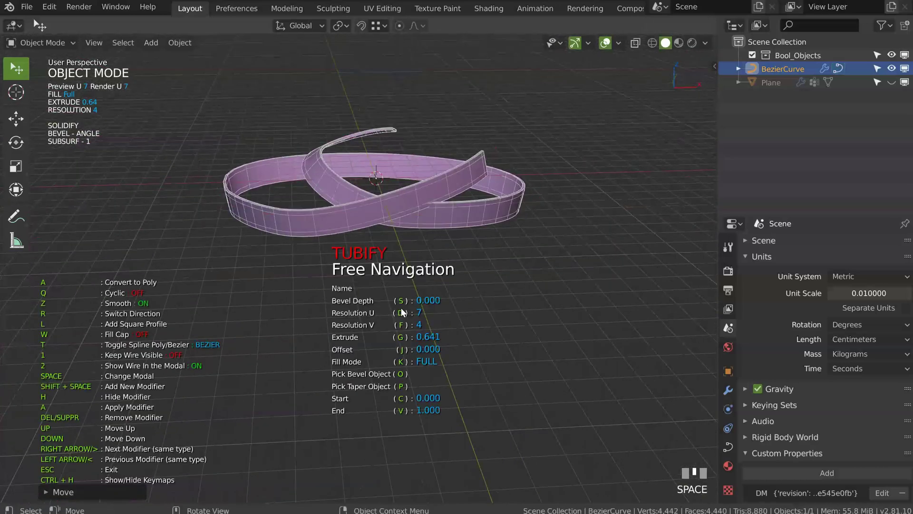
pyautogui.press('g')
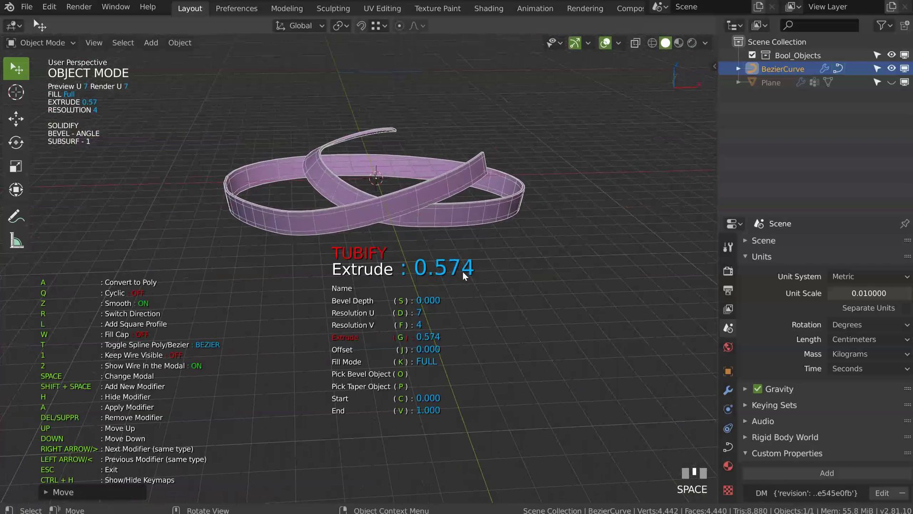
pyautogui.moveTo(466, 257); pyautogui.dragTo(408, 219, button='middle')
# - Set the ribbon's Solidify thickness to about 0.17 and its angle Bevel width to 0.071
pyautogui.hotkey('shift', 'space')
pyautogui.click(323, 170)
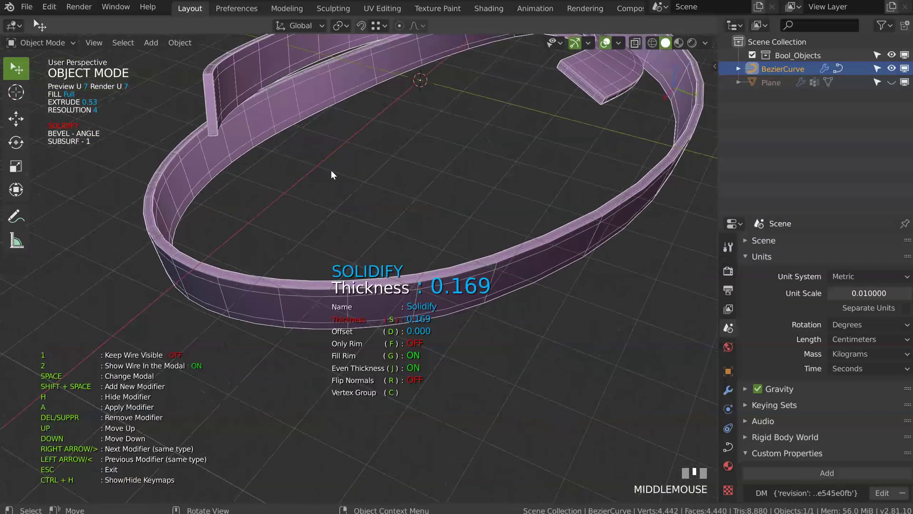
pyautogui.hotkey('shift', 'space')
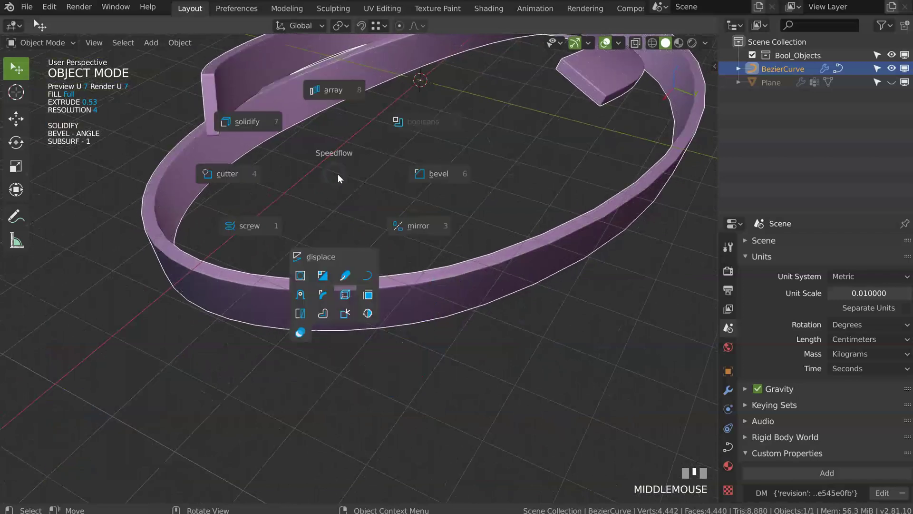
pyautogui.click(440, 172)
pyautogui.press('s')
pyautogui.press('s')
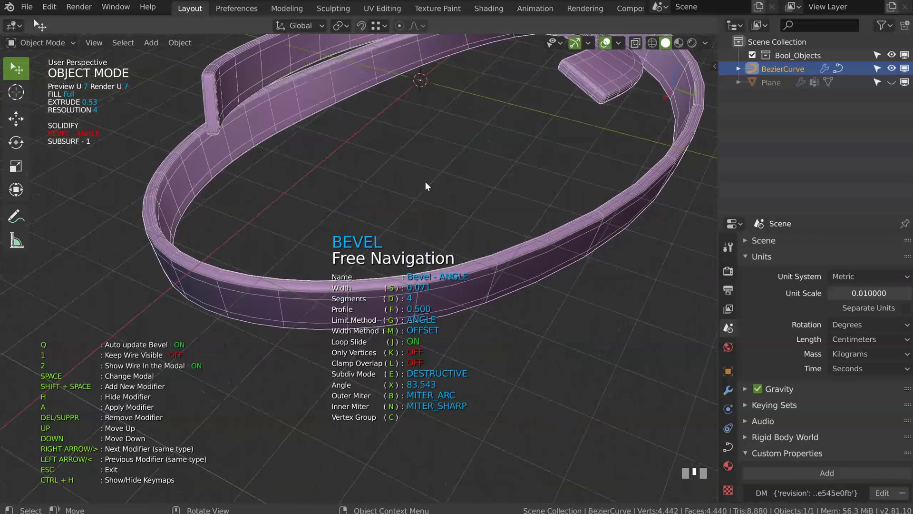
pyautogui.keyDown('shift'); pyautogui.moveTo(533, 131); pyautogui.dragTo(487, 243, button='middle'); pyautogui.keyUp('shift')
pyautogui.keyDown('ctrl'); pyautogui.moveTo(517, 161); pyautogui.dragTo(428, 226, button='middle'); pyautogui.keyUp('ctrl')
pyautogui.keyDown('shift'); pyautogui.moveTo(428, 226); pyautogui.dragTo(414, 193, button='middle'); pyautogui.keyUp('shift')
pyautogui.click(465, 183)
# - Return to curve editing and tilt the control point at the ribbon's outer end
pyautogui.press('Tab')
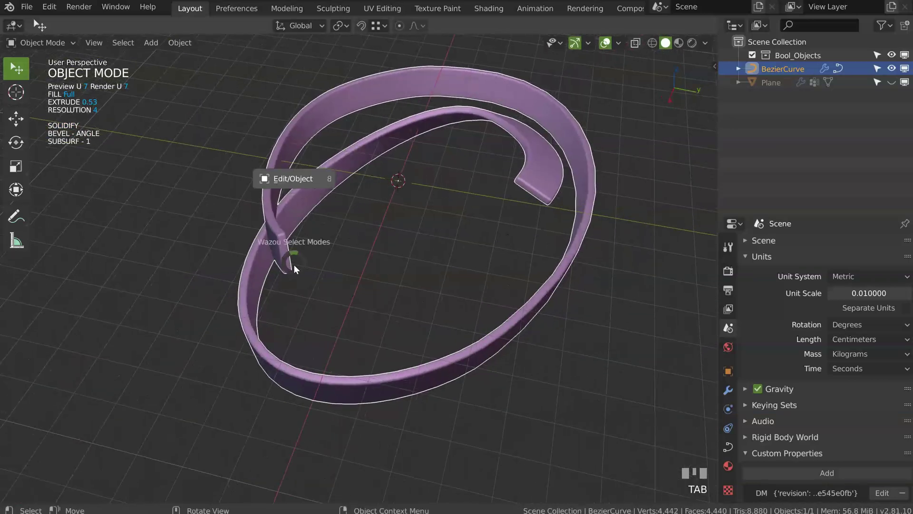
pyautogui.moveTo(294, 265); pyautogui.dragTo(371, 235, button='middle')
pyautogui.hotkey('ctrl', 't')
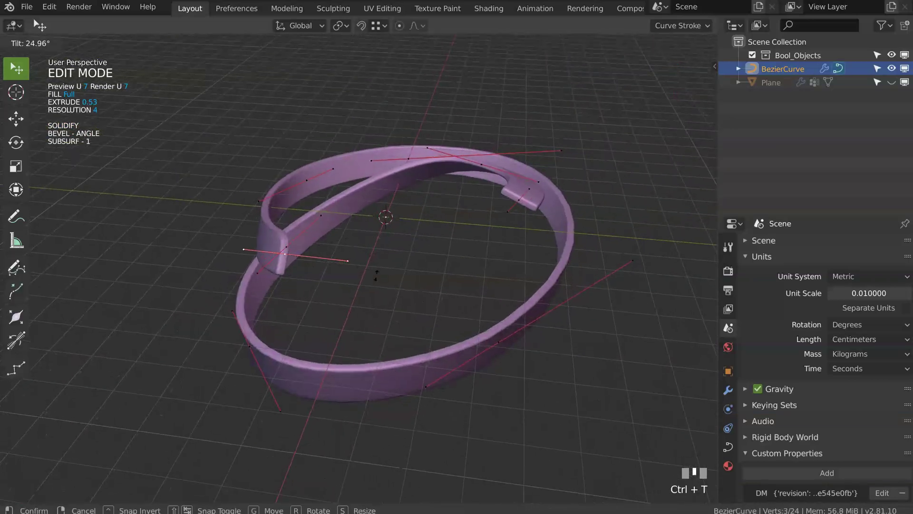
pyautogui.click(371, 274)
# - Extend the curve from its outer end with two new control points curling inward
pyautogui.moveTo(371, 273); pyautogui.dragTo(375, 278, button='middle')
pyautogui.moveTo(420, 247); pyautogui.dragTo(393, 203, button='middle')
pyautogui.keyDown('ctrl'); pyautogui.rightClick(396, 199); pyautogui.keyUp('ctrl')
pyautogui.keyDown('ctrl'); pyautogui.rightClick(271, 137); pyautogui.keyUp('ctrl')
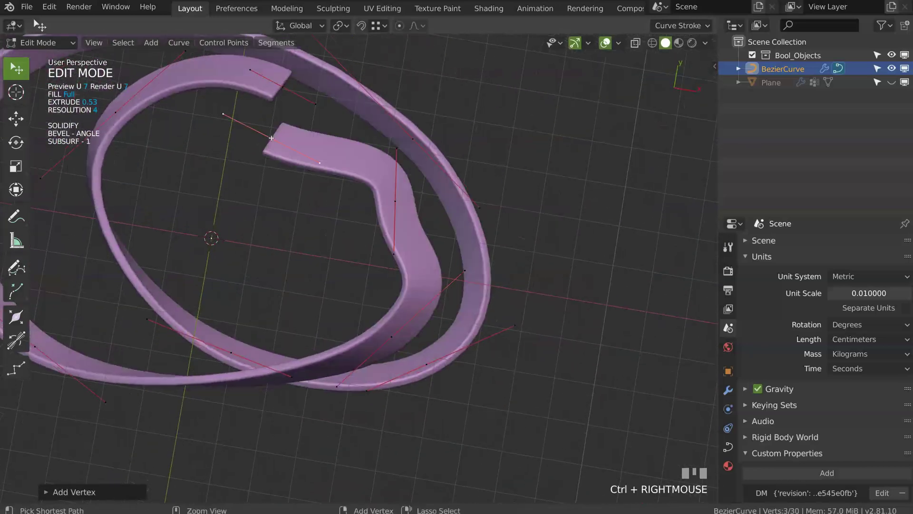
# - Adjust the handles of the two new control points to round the extended curl
pyautogui.moveTo(399, 258); pyautogui.dragTo(427, 247)
pyautogui.click(318, 162)
pyautogui.press('g')
pyautogui.click(309, 138)
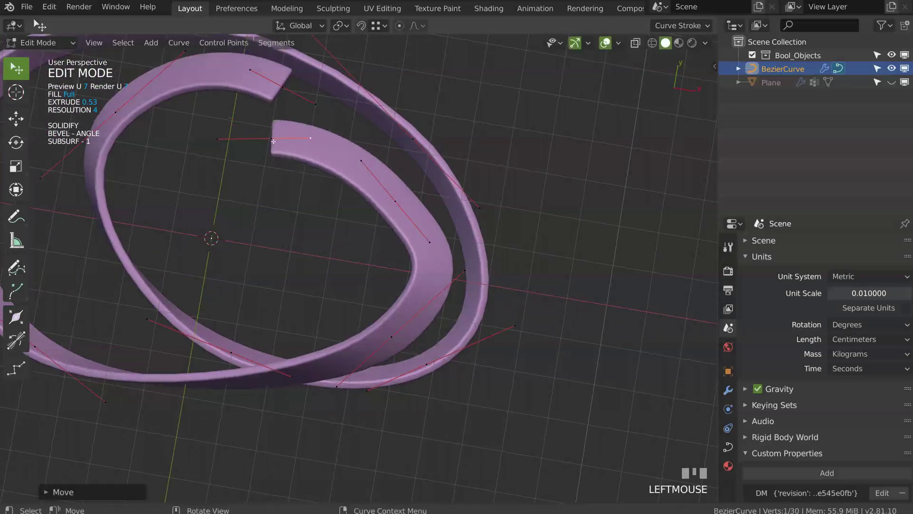
# - Reposition the end point of the extended curl
pyautogui.click(273, 138)
pyautogui.press('g')
pyautogui.click(159, 166)
pyautogui.press('g')
pyautogui.click(328, 195)
# - Move further control points and handles along the two inner arms to even out their curves
pyautogui.click(365, 237)
pyautogui.press('g')
pyautogui.click(380, 222)
pyautogui.click(329, 196)
pyautogui.press('g')
pyautogui.click(339, 185)
pyautogui.click(290, 163)
pyautogui.press('g')
pyautogui.click(282, 161)
# - Move the control point at the ribbon's raised bend to refine its height from the side
pyautogui.moveTo(297, 172); pyautogui.dragTo(381, 167, button='middle')
pyautogui.click(463, 191)
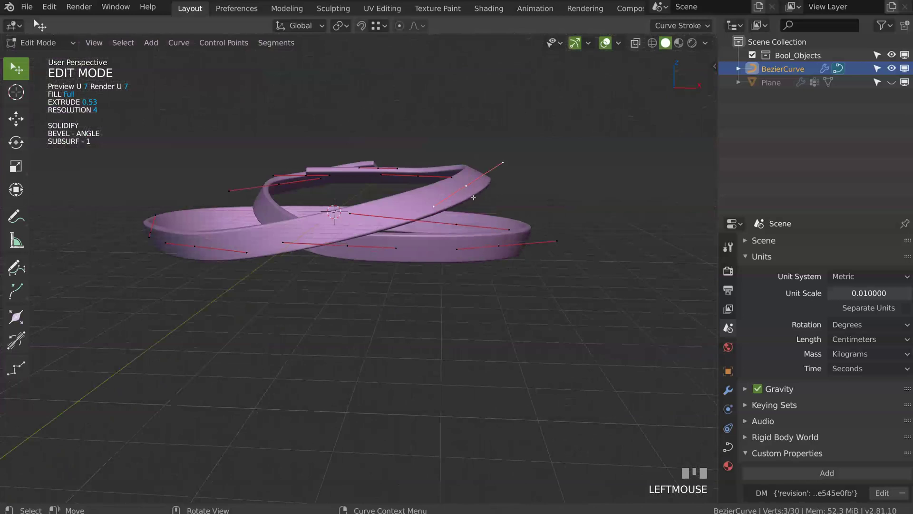
pyautogui.press('g')
pyautogui.click(462, 182)
# - Shrink the curve radius at both ribbon ends to taper them, and fatten the broad arm's middle point by about 1.15
pyautogui.moveTo(461, 181); pyautogui.dragTo(362, 214, button='middle')
pyautogui.hotkey('alt', 's')
pyautogui.rightClick(477, 193)
pyautogui.keyDown('shift'); pyautogui.moveTo(504, 152); pyautogui.dragTo(395, 150, button='middle'); pyautogui.keyUp('shift')
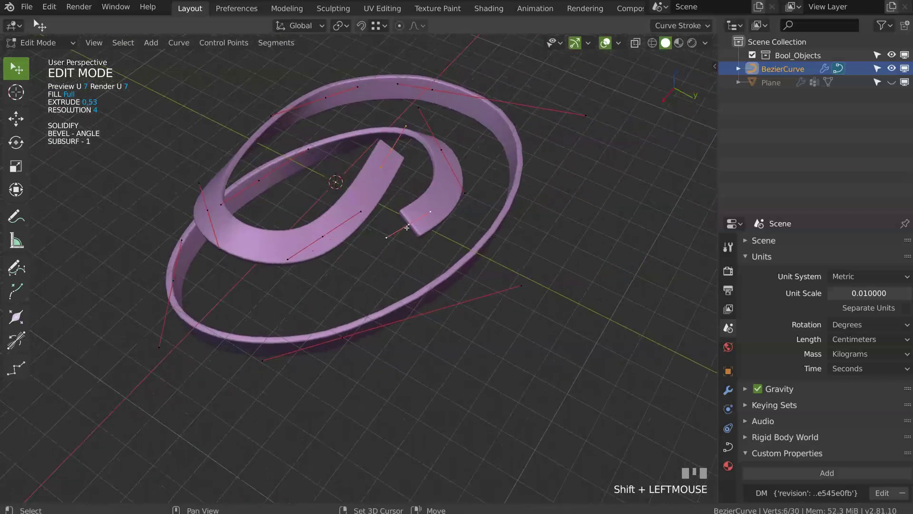
pyautogui.hotkey('alt', 's')
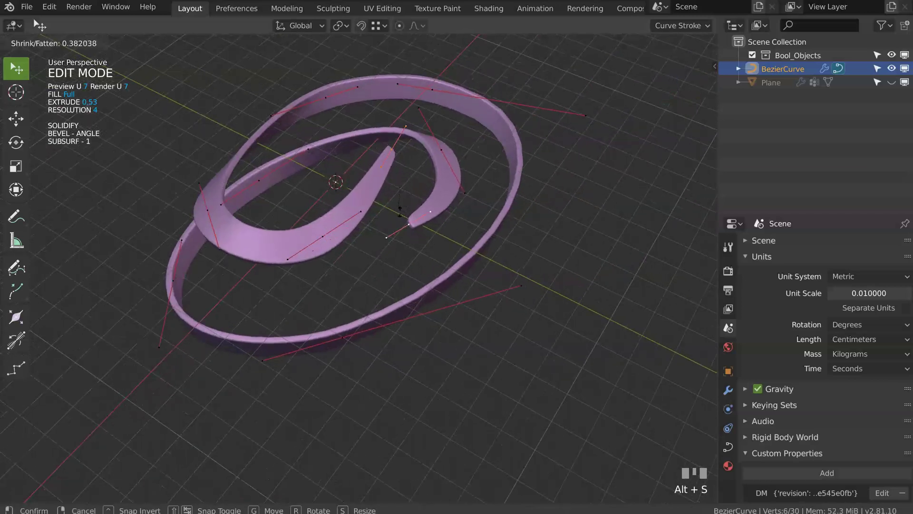
pyautogui.click(411, 220)
pyautogui.moveTo(411, 219); pyautogui.dragTo(332, 217, button='middle')
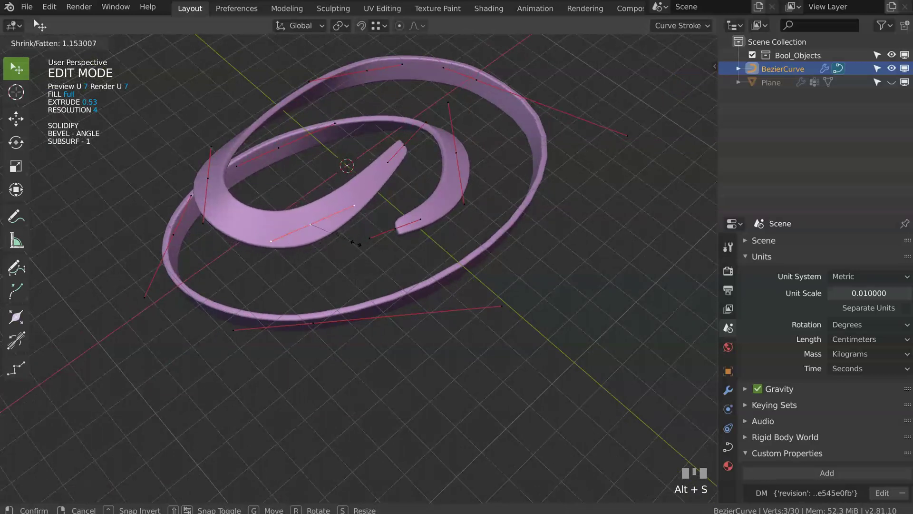
pyautogui.click(356, 243)
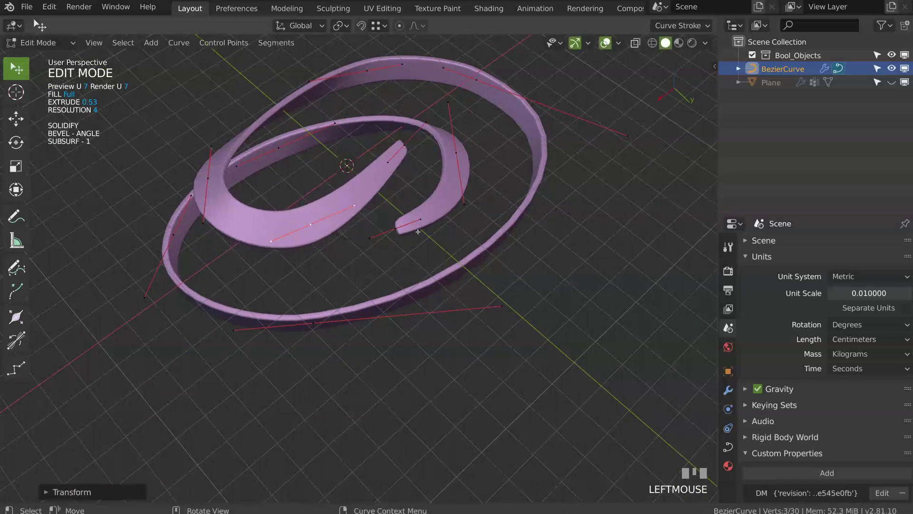
# - Adjust the handles at both tapered tips and return to Object Mode
pyautogui.keyDown('ctrl'); pyautogui.moveTo(418, 231); pyautogui.dragTo(462, 193, button='middle'); pyautogui.keyUp('ctrl')
pyautogui.press('g')
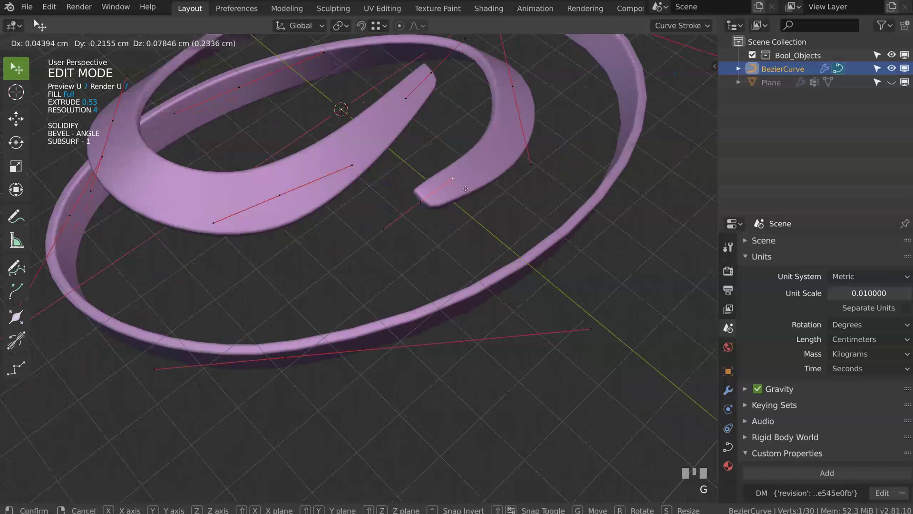
pyautogui.click(468, 195)
pyautogui.keyDown('shift'); pyautogui.moveTo(468, 195); pyautogui.dragTo(363, 209, button='middle'); pyautogui.keyUp('shift')
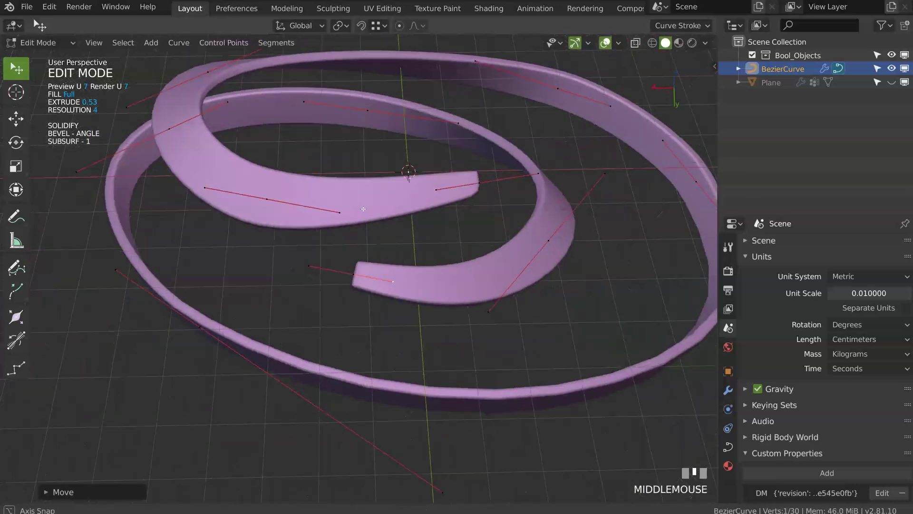
pyautogui.press('g')
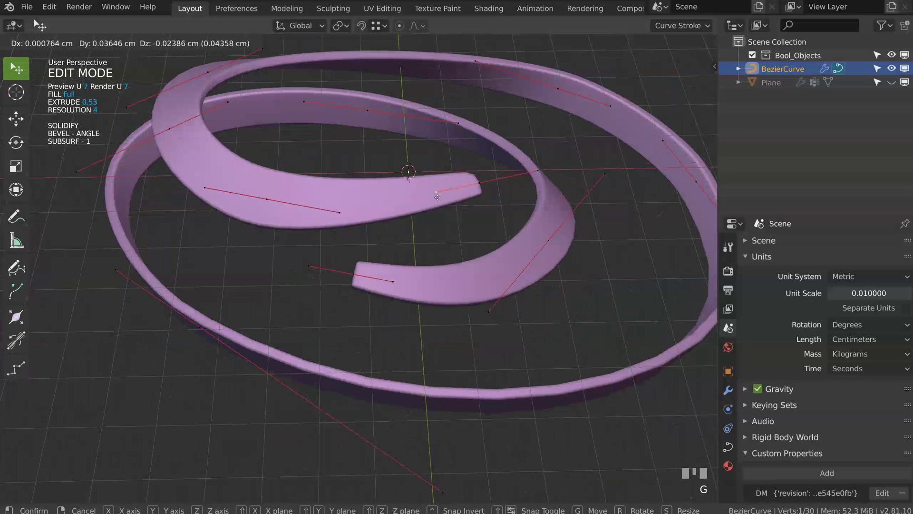
pyautogui.click(437, 197)
pyautogui.keyDown('ctrl'); pyautogui.moveTo(437, 196); pyautogui.dragTo(376, 267, button='middle'); pyautogui.keyUp('ctrl')
pyautogui.keyDown('ctrl'); pyautogui.moveTo(376, 267); pyautogui.dragTo(395, 246, button='middle'); pyautogui.keyUp('ctrl')
pyautogui.press('Tab')
pyautogui.click(388, 162)
pyautogui.moveTo(388, 167); pyautogui.dragTo(345, 237, button='middle')
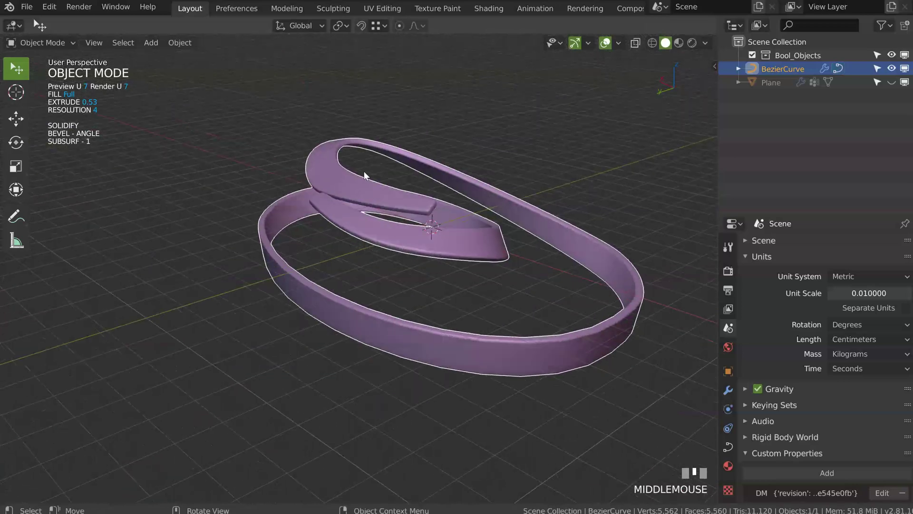
# - Add a second Solidify with thickness 0.019, offset -1.000 and Only Rim enabled
pyautogui.keyDown('ctrl'); pyautogui.moveTo(420, 170); pyautogui.dragTo(403, 235, button='middle'); pyautogui.keyUp('ctrl')
pyautogui.press('space')
pyautogui.click(311, 190)
pyautogui.moveTo(380, 207); pyautogui.dragTo(405, 211, button='middle')
pyautogui.press('f')
pyautogui.hotkey('shift', 'space')
pyautogui.press('space')
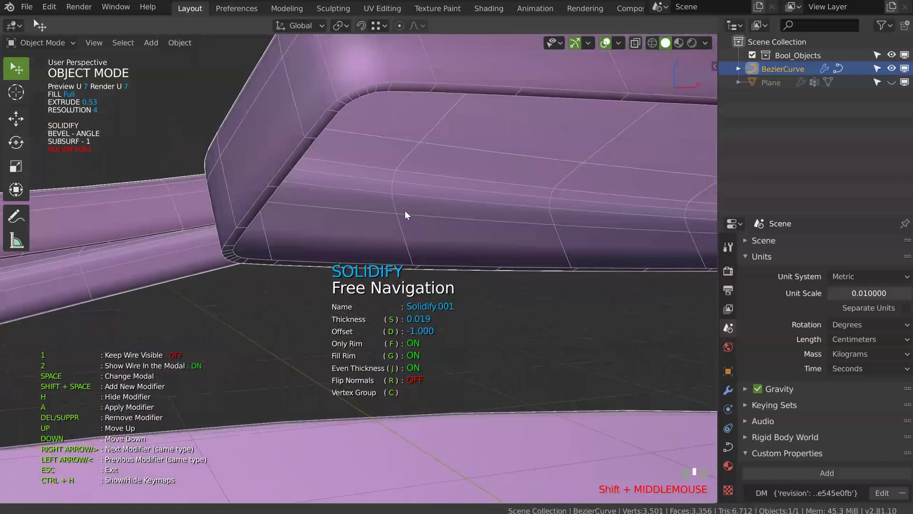
# - Add a second angle Bevel after the rim-only Solidify
pyautogui.hotkey('shift', 'space')
pyautogui.click(458, 165)
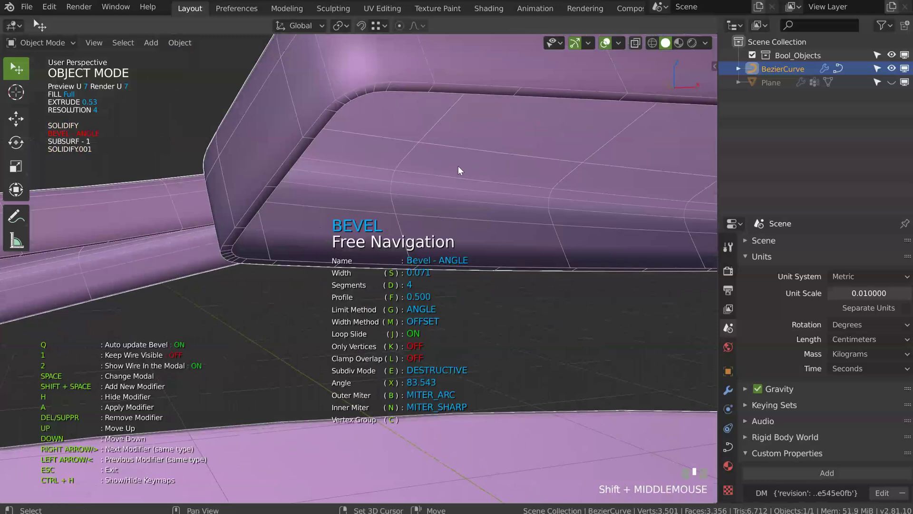
pyautogui.press('s')
pyautogui.press('space')
pyautogui.moveTo(481, 128); pyautogui.dragTo(418, 127, button='middle')
pyautogui.click(420, 164)
# - Set the curve's Resolution Preview U to 64
pyautogui.keyDown('ctrl'); pyautogui.moveTo(420, 163); pyautogui.dragTo(393, 169, button='middle'); pyautogui.keyUp('ctrl')
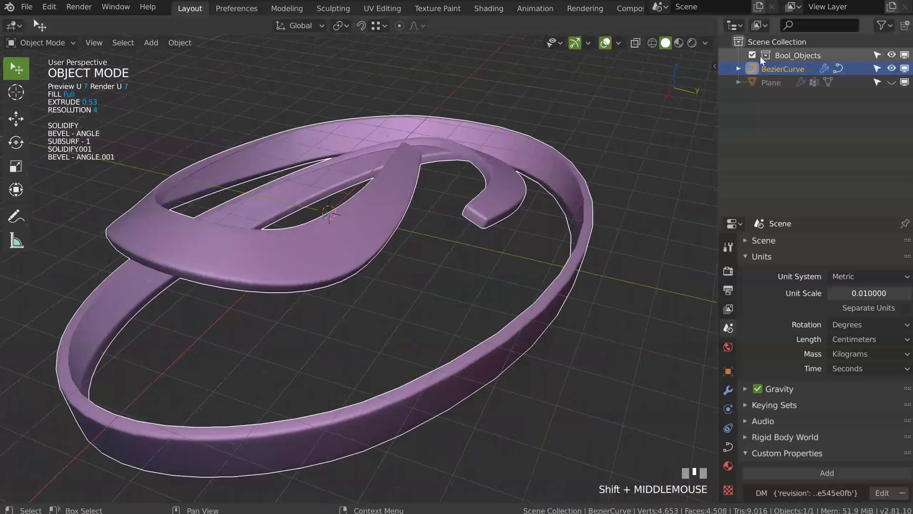
pyautogui.click(729, 447)
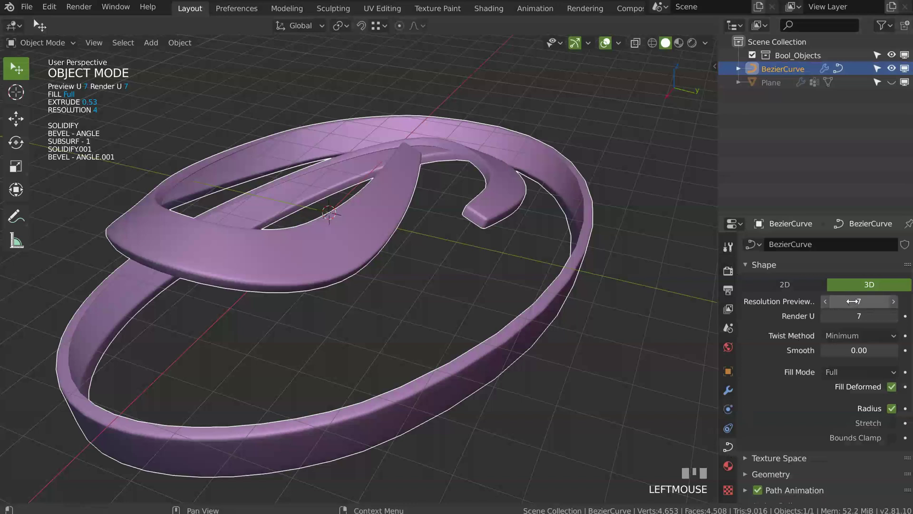
pyautogui.press('KP_Enter')
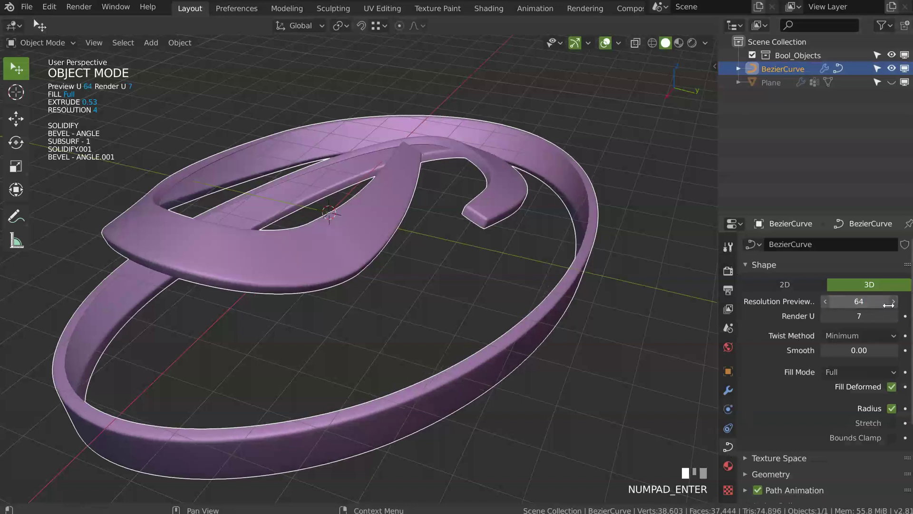
# - Enter curve editing and enlarge the radius of the end point at the broader arm's tip
pyautogui.moveTo(567, 129); pyautogui.dragTo(396, 178, button='middle')
pyautogui.moveTo(425, 287); pyautogui.dragTo(441, 199, button='middle')
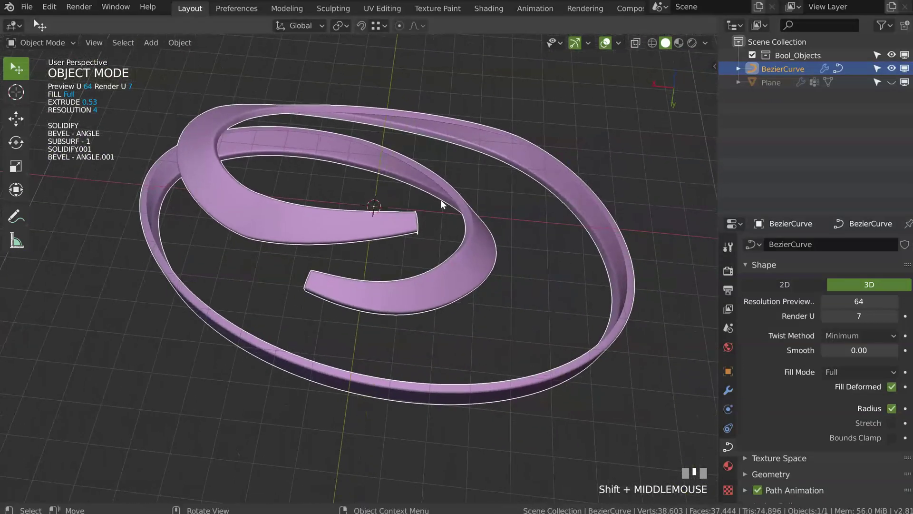
pyautogui.press('Tab')
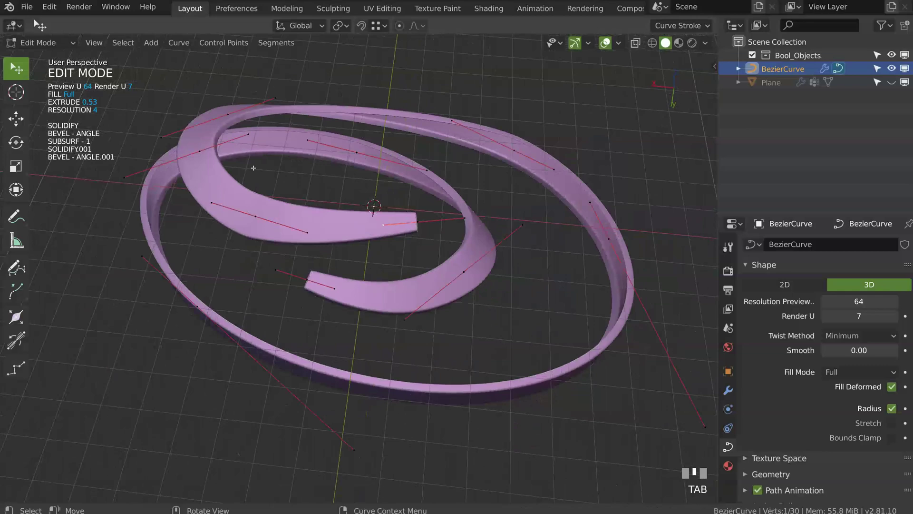
pyautogui.press('Tab')
pyautogui.moveTo(322, 161); pyautogui.dragTo(424, 225, button='middle')
pyautogui.press('Tab')
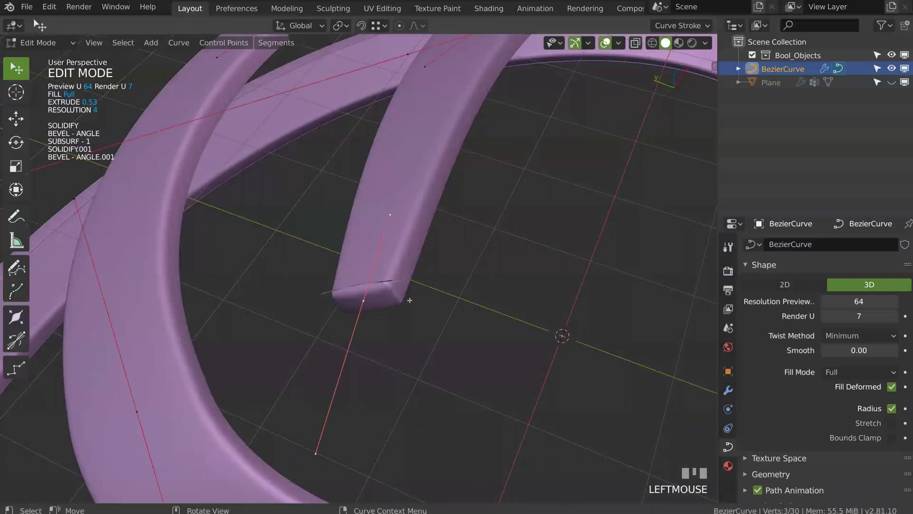
pyautogui.click(435, 295)
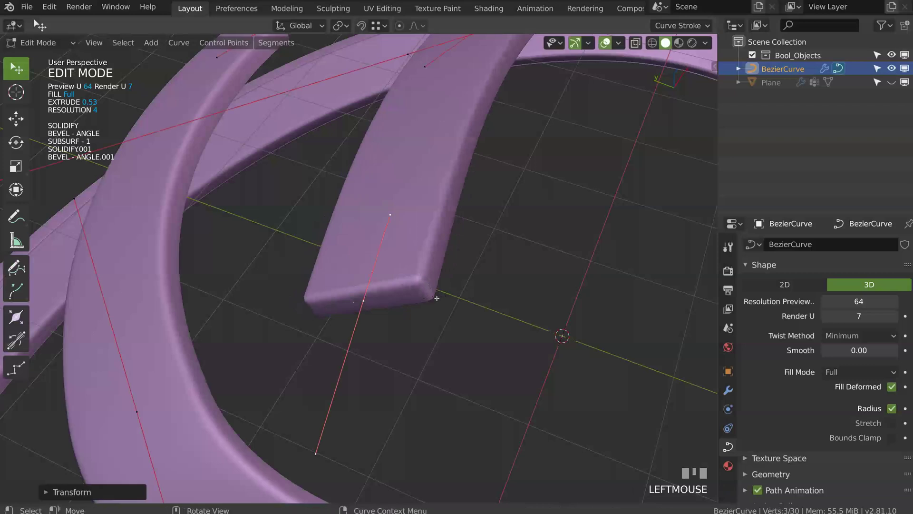
# - Slightly enlarge the radius at the opposite tip and return to Object Mode
pyautogui.keyDown('shift'); pyautogui.moveTo(435, 294); pyautogui.dragTo(378, 255, button='middle'); pyautogui.keyUp('shift')
pyautogui.moveTo(278, 181); pyautogui.dragTo(323, 211, button='middle')
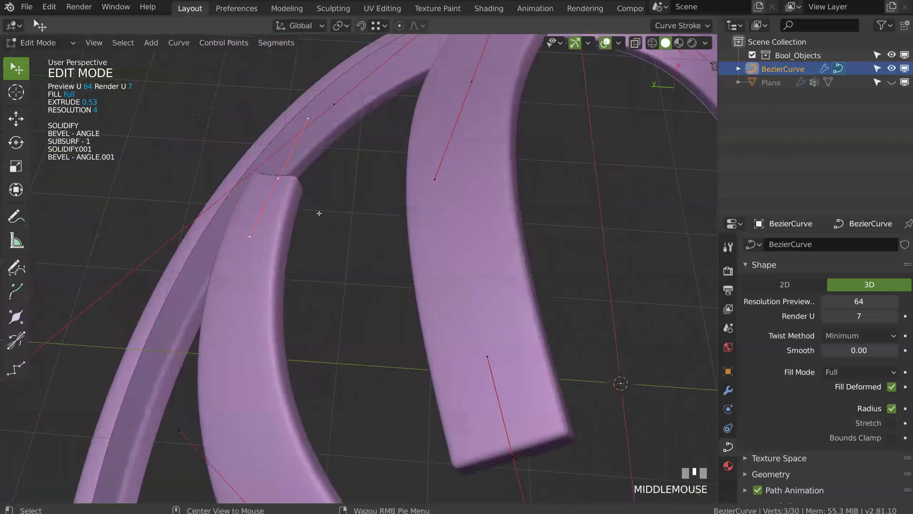
pyautogui.hotkey('alt', 's')
pyautogui.click(332, 215)
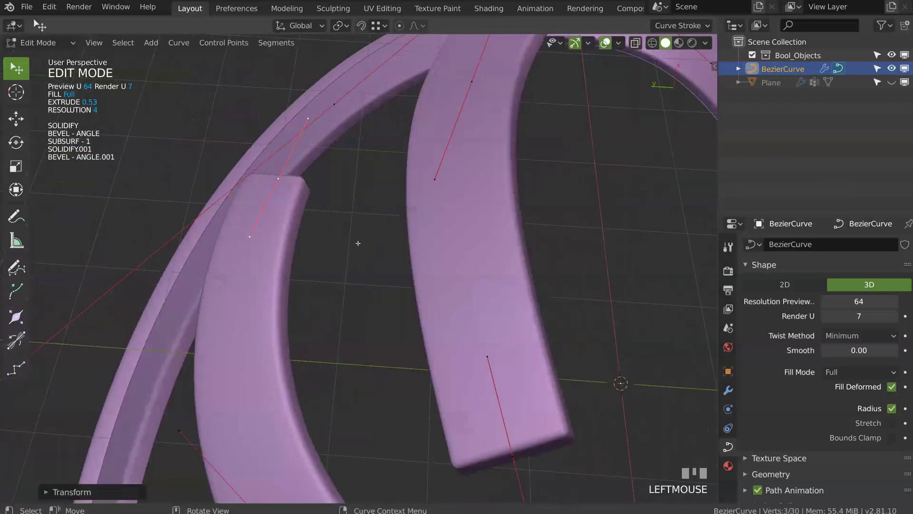
pyautogui.press('Tab')
pyautogui.moveTo(443, 146); pyautogui.dragTo(145, 208, button='middle')
pyautogui.keyDown('shift'); pyautogui.moveTo(453, 197); pyautogui.dragTo(401, 214, button='middle'); pyautogui.keyUp('shift')
pyautogui.keyDown('ctrl'); pyautogui.moveTo(400, 214); pyautogui.dragTo(399, 188, button='middle'); pyautogui.keyUp('ctrl')
pyautogui.keyDown('shift'); pyautogui.moveTo(399, 188); pyautogui.dragTo(384, 225, button='middle'); pyautogui.keyUp('shift')
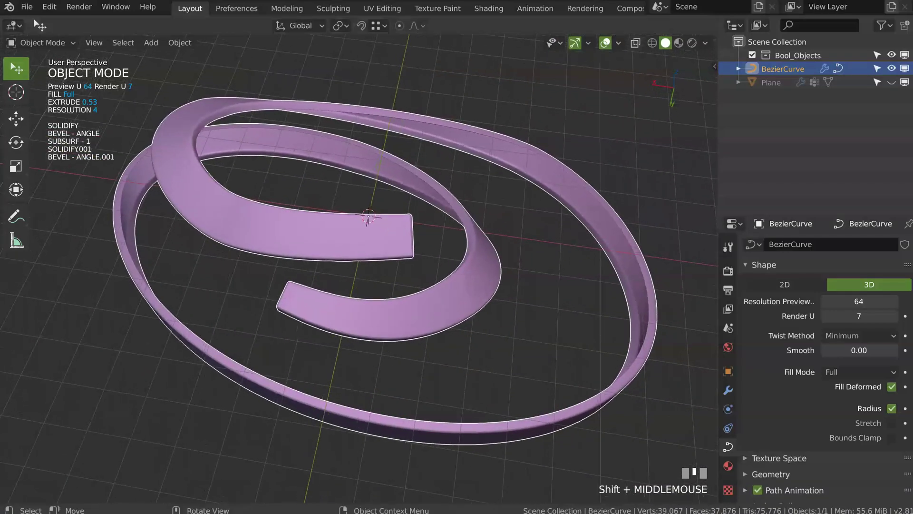